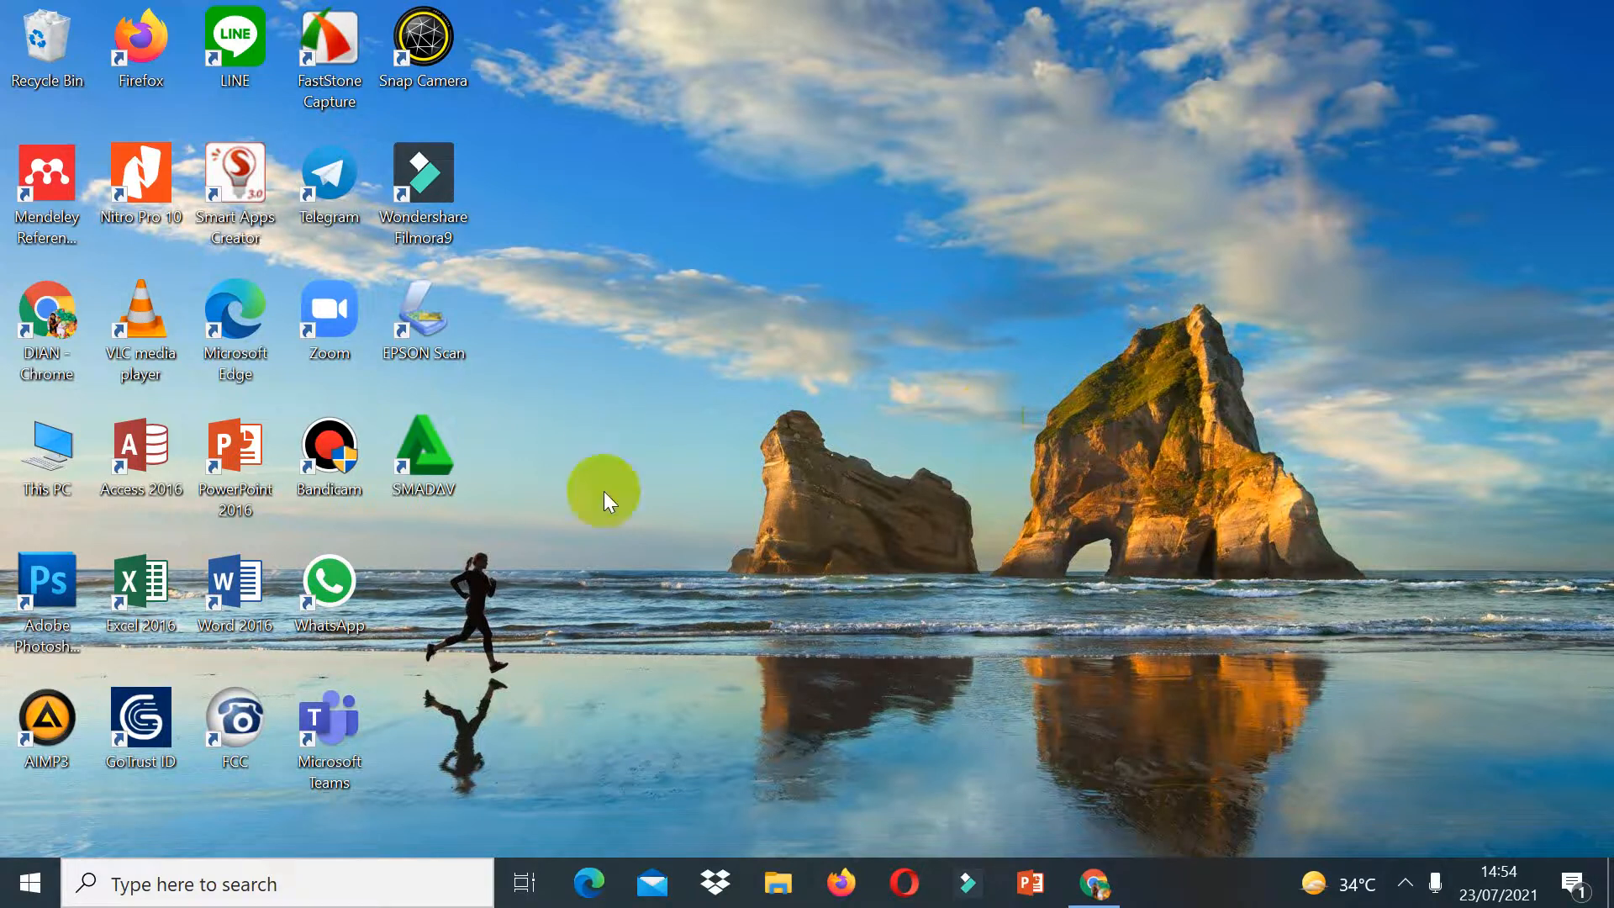
Step: Open LKPD.docx from the Downloads > MPLS 21-22 > foto guru folder and scroll through its cover page
click(778, 883)
click(465, 430)
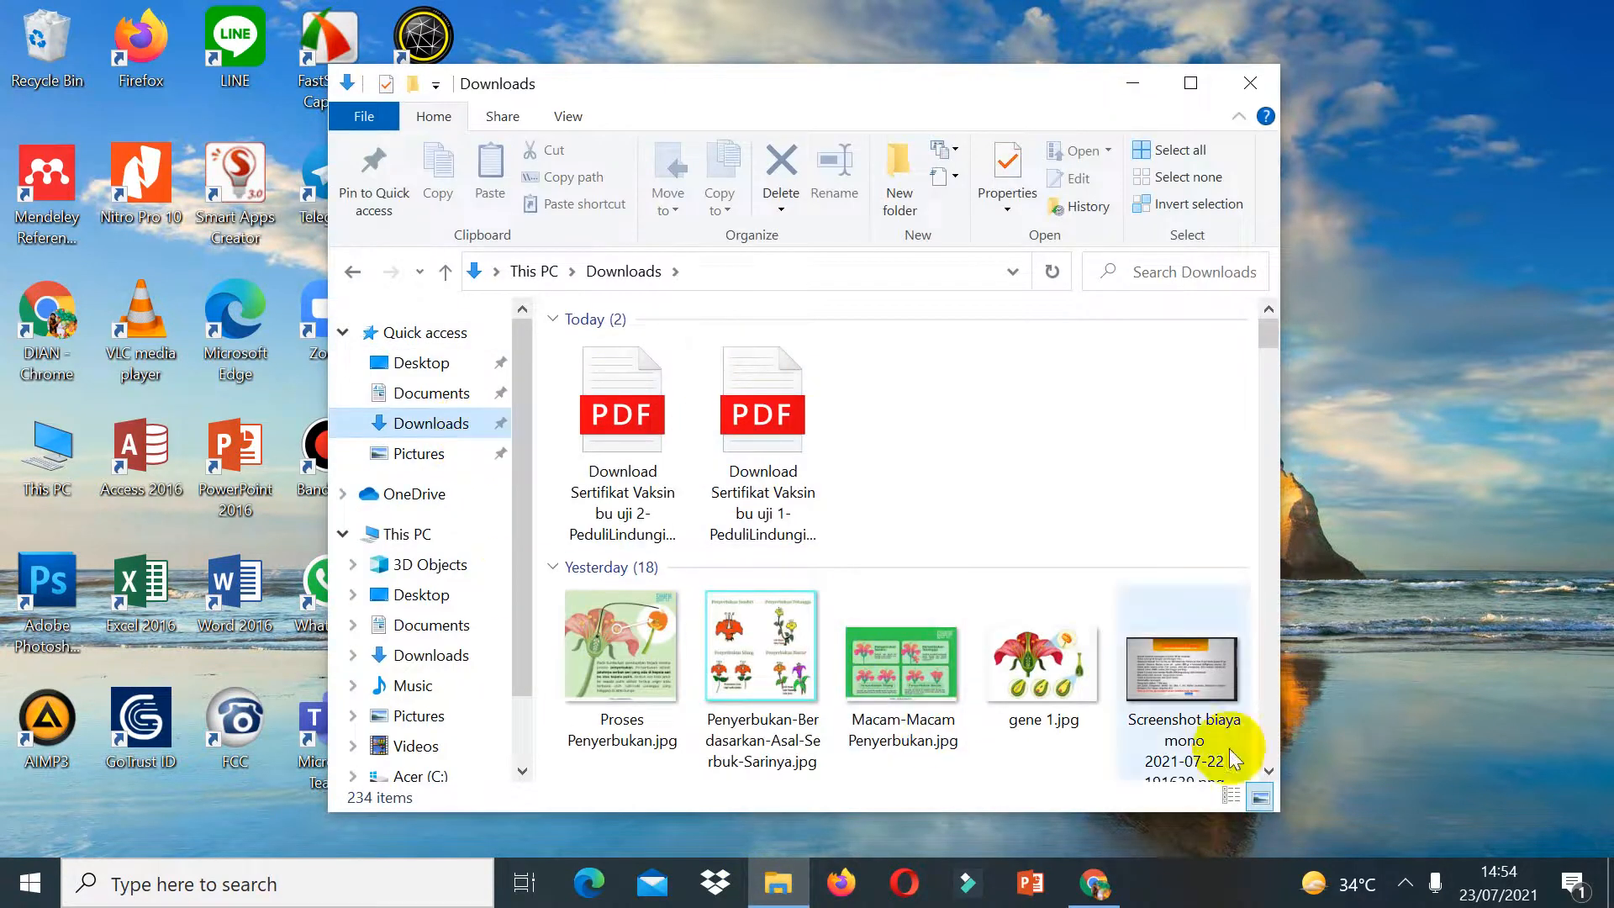
click(1268, 770)
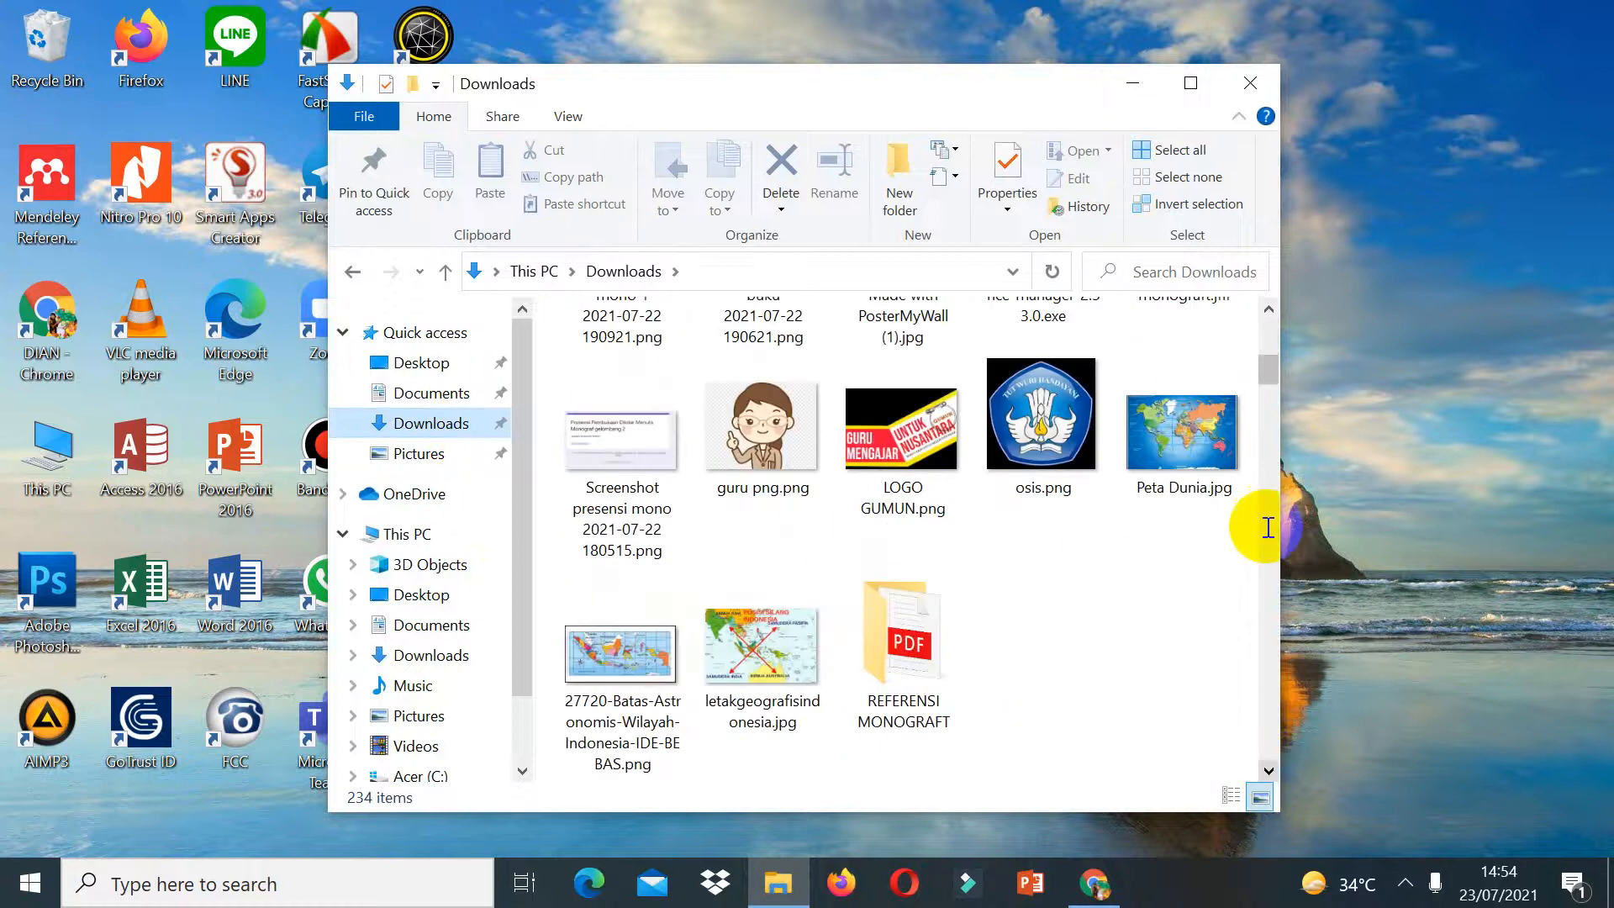
click(1264, 338)
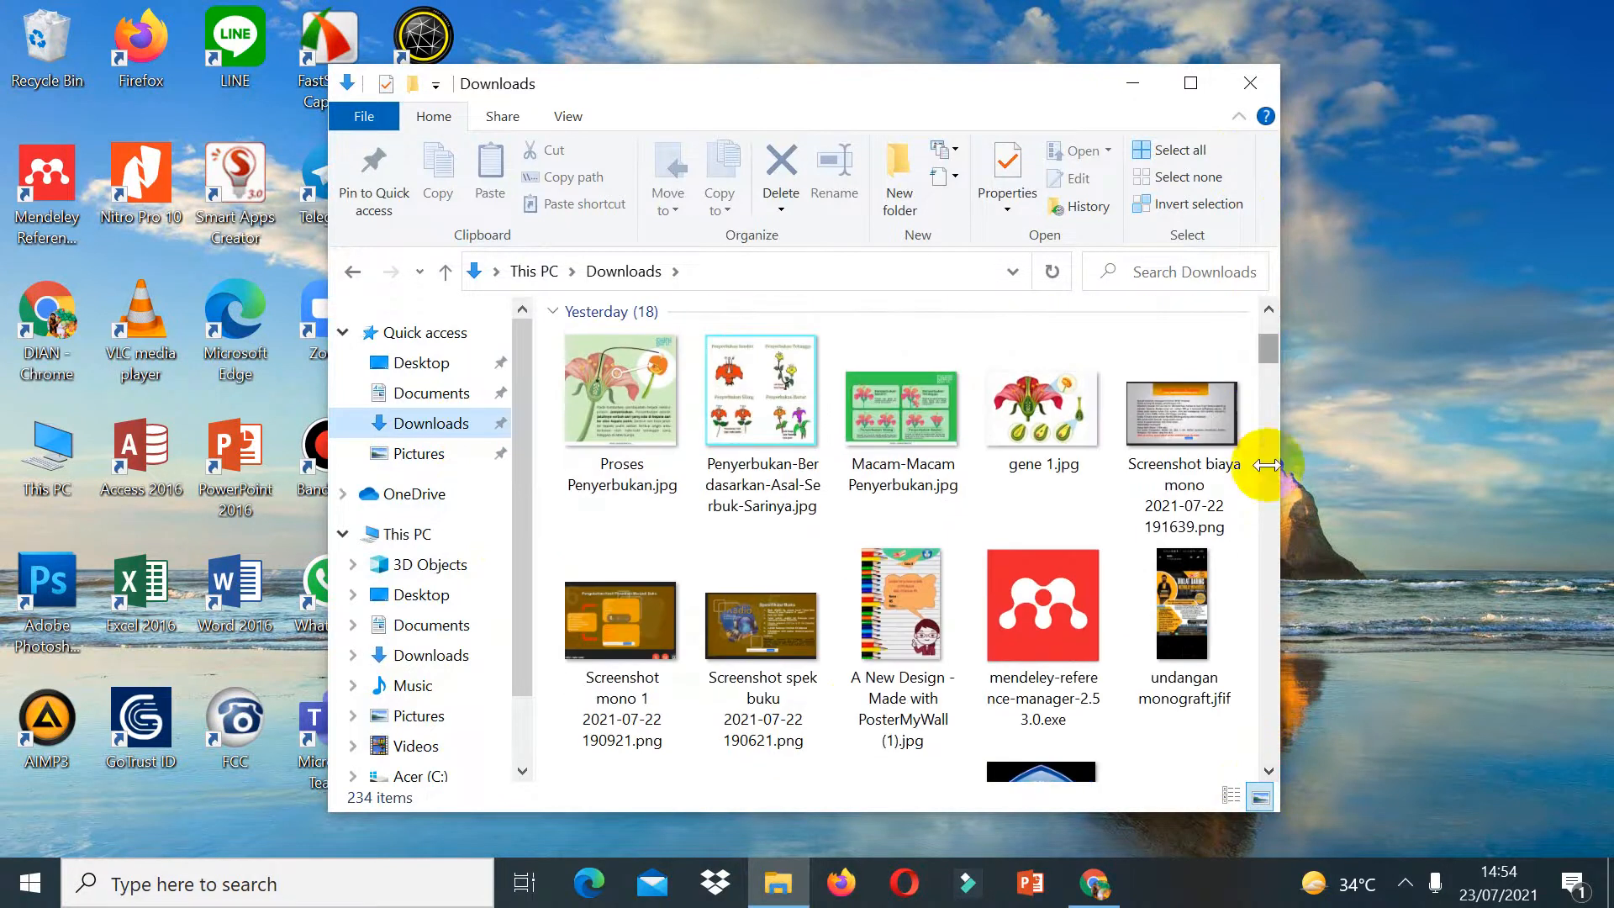
click(1277, 771)
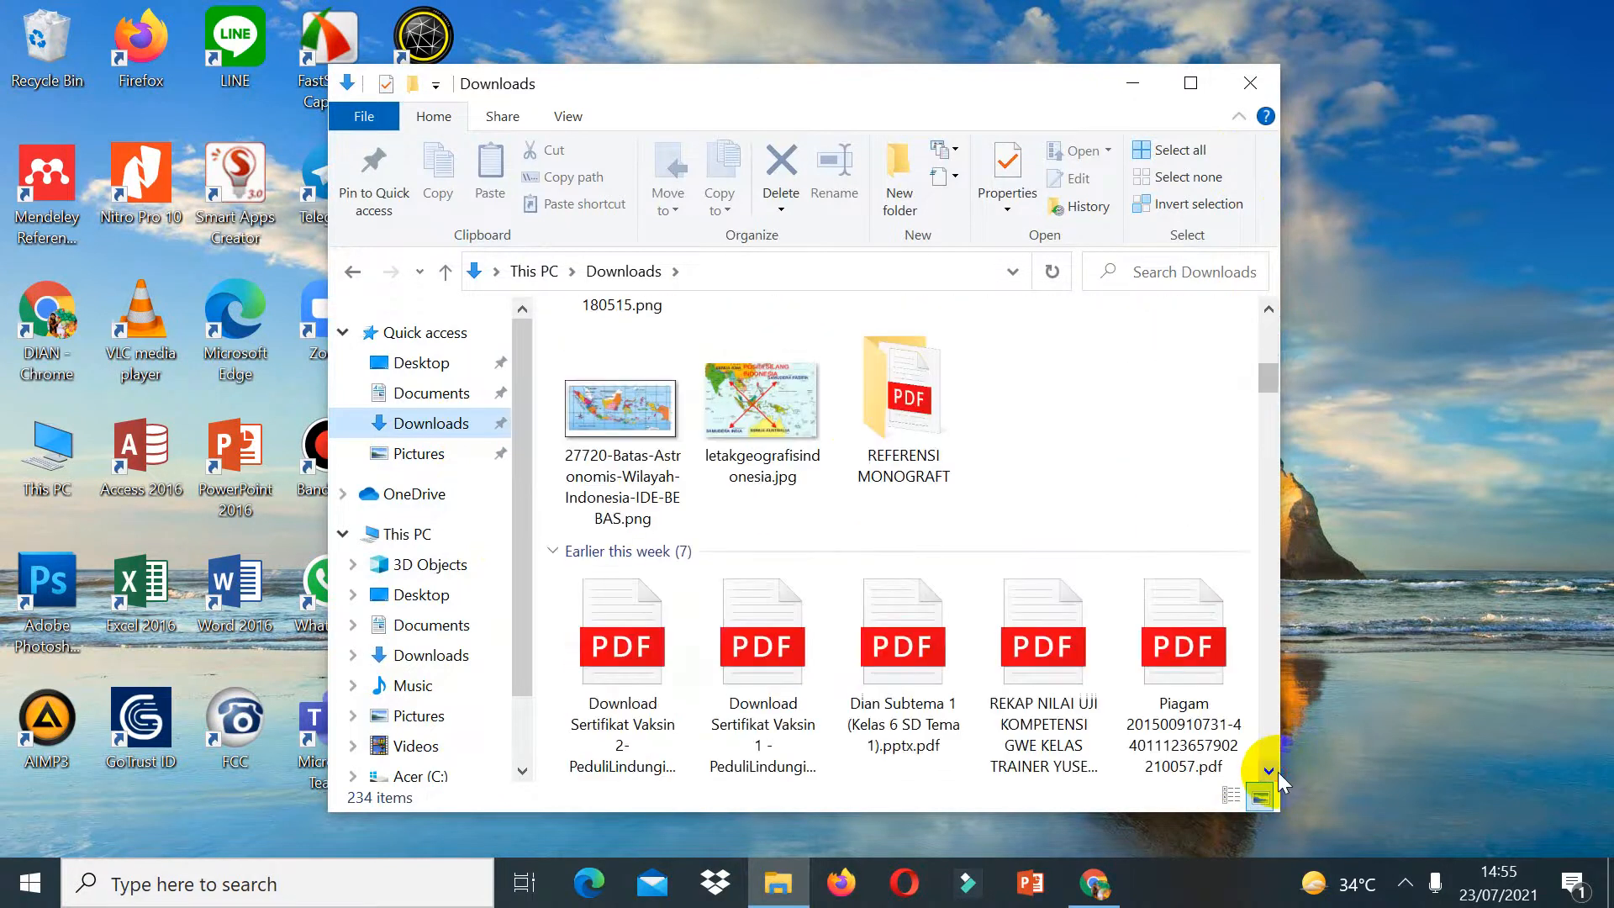
double_click(782, 639)
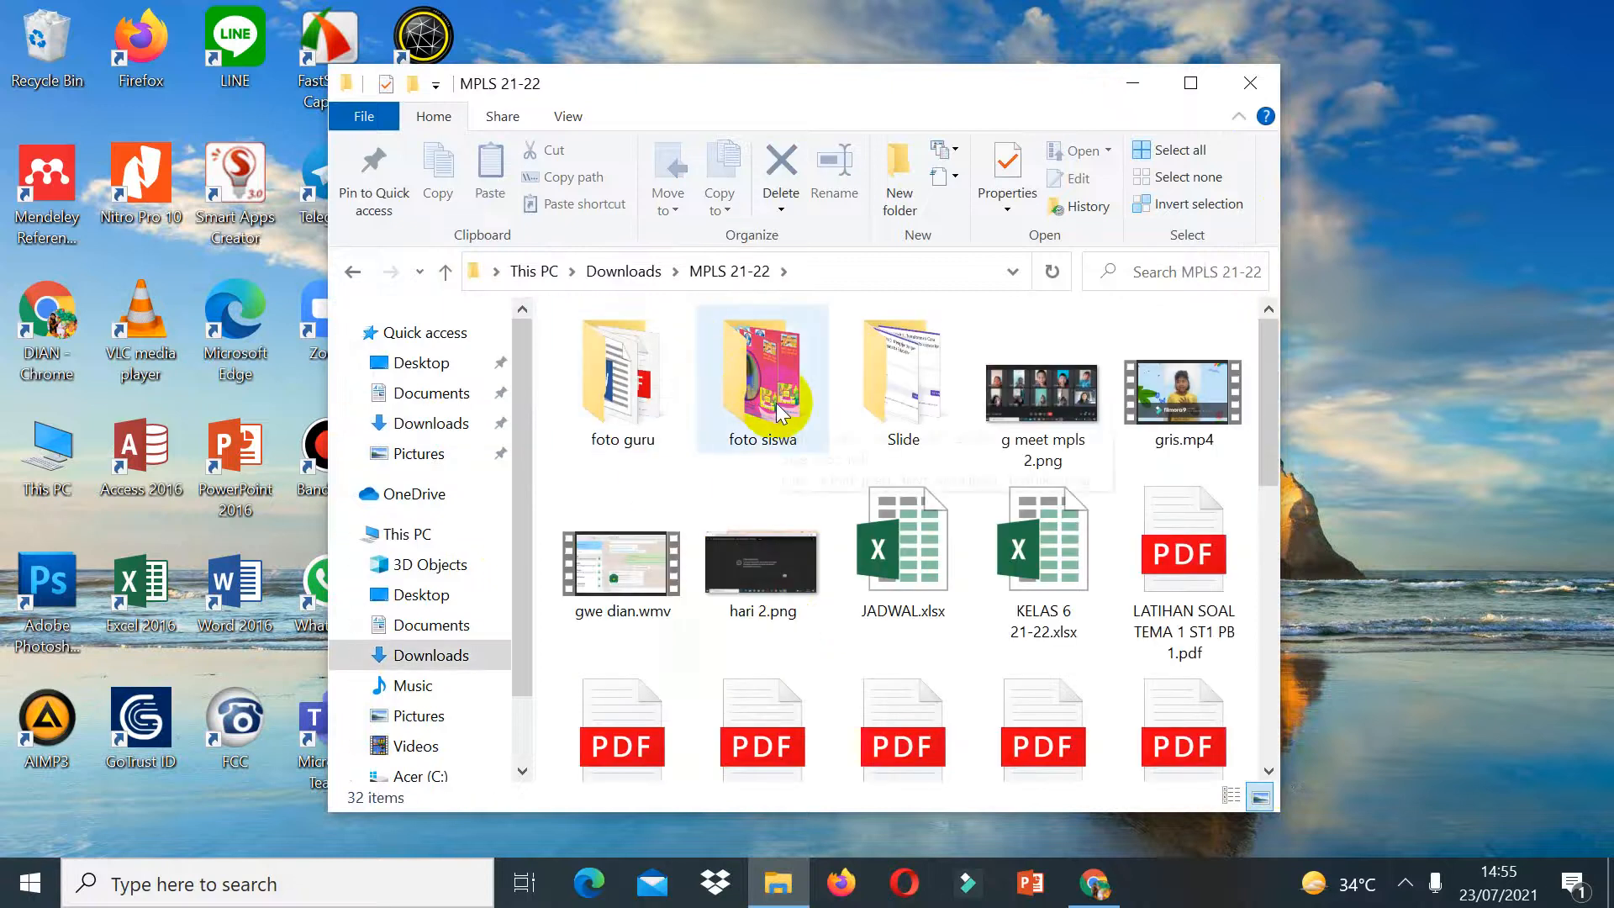
double_click(672, 385)
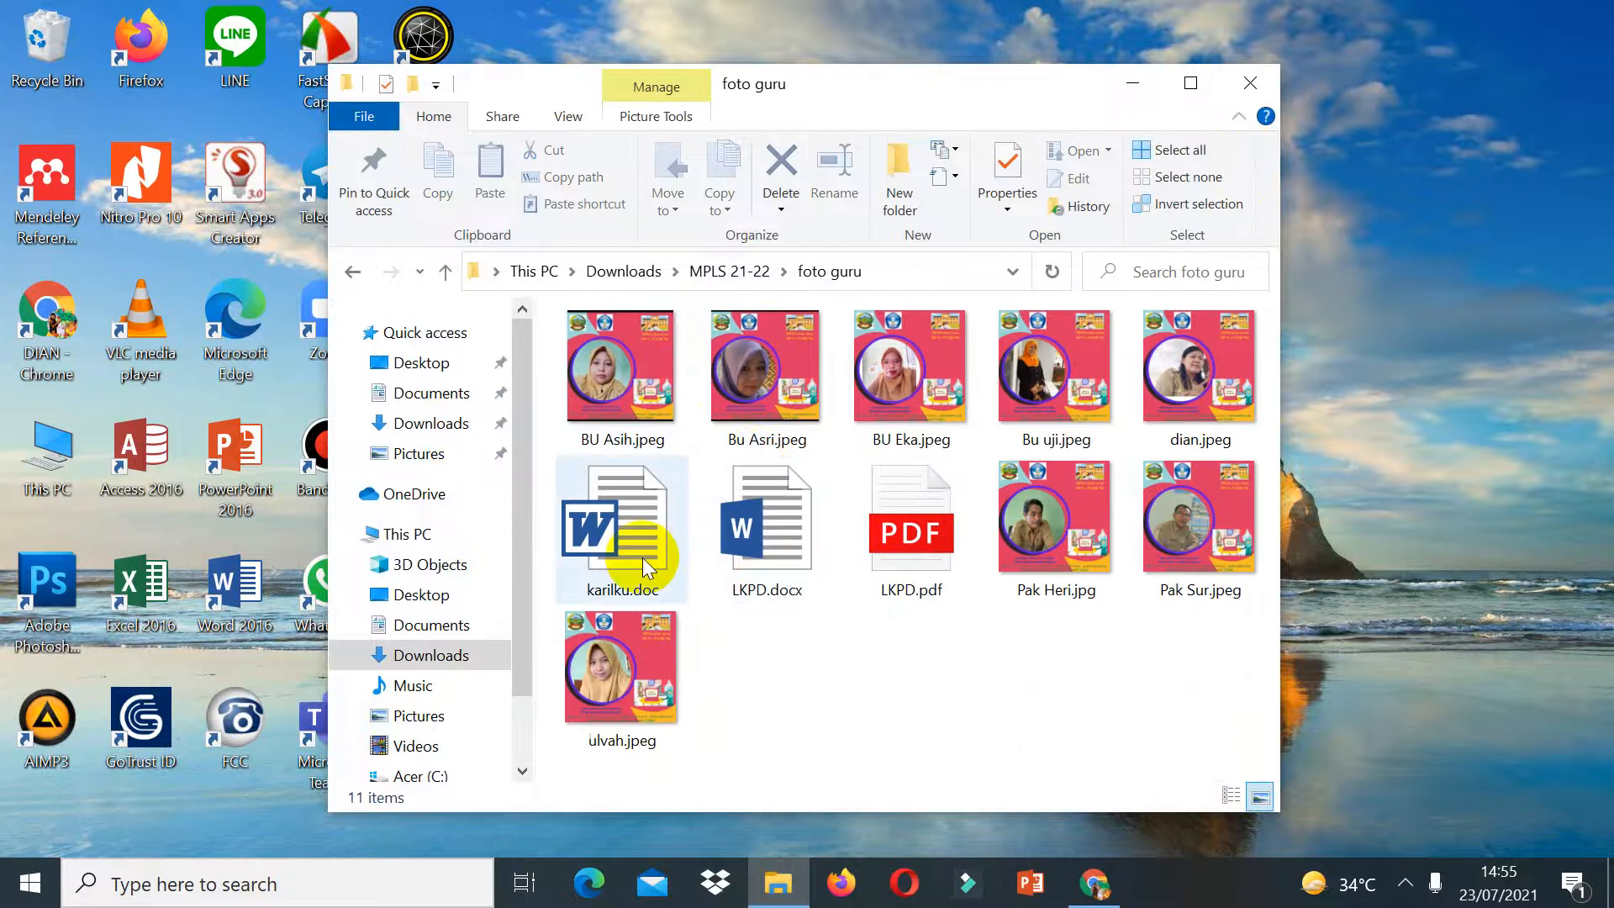
double_click(745, 580)
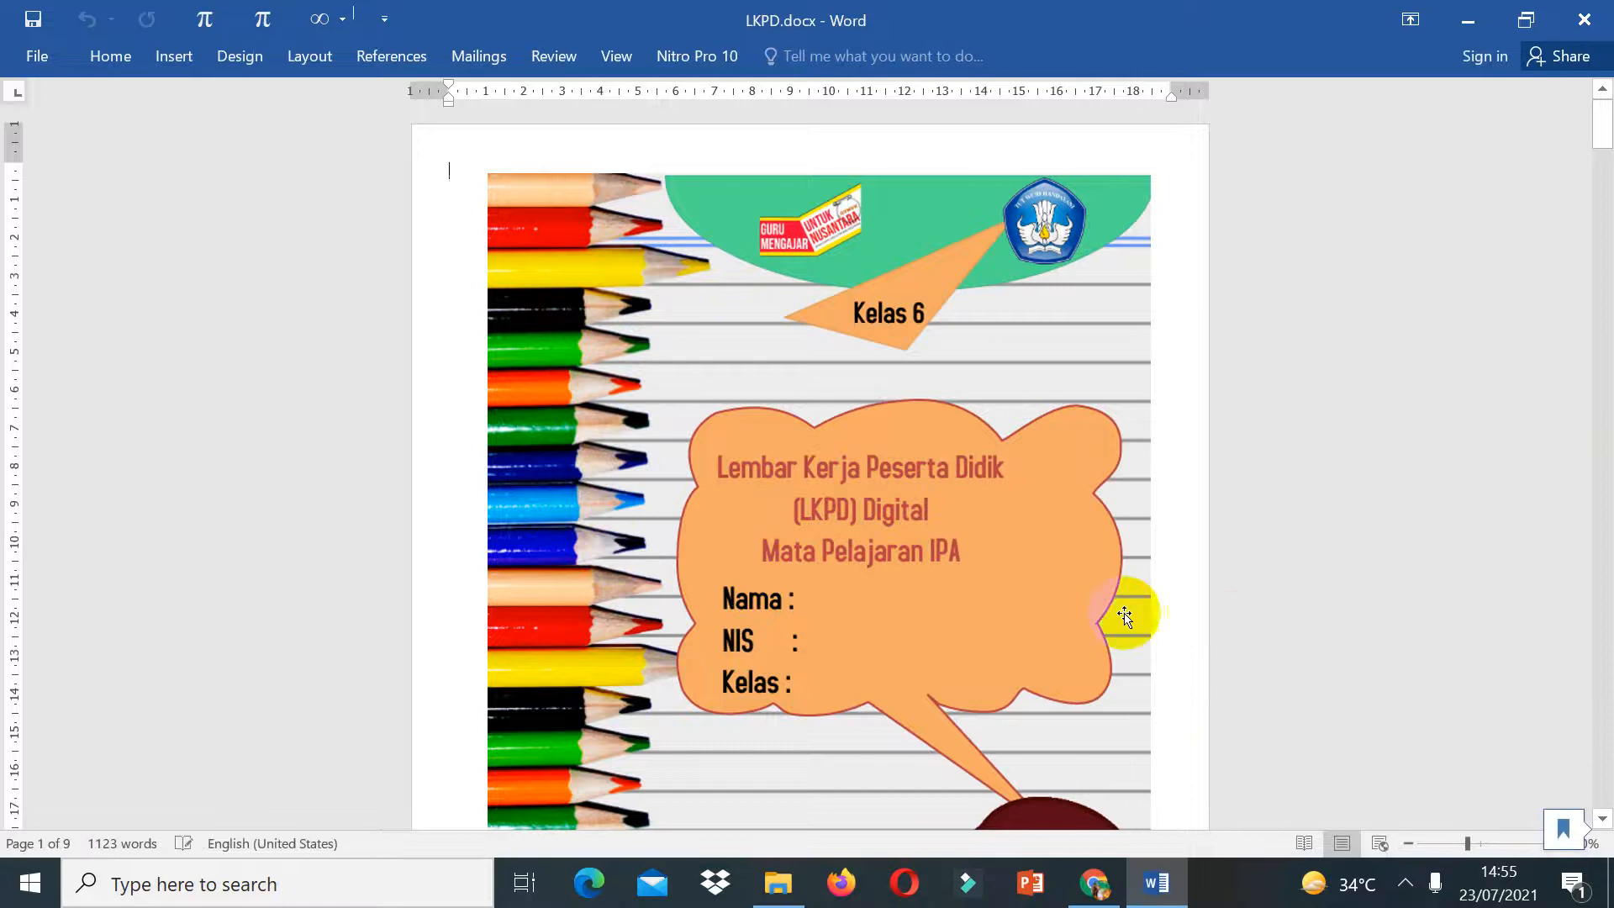
click(1597, 805)
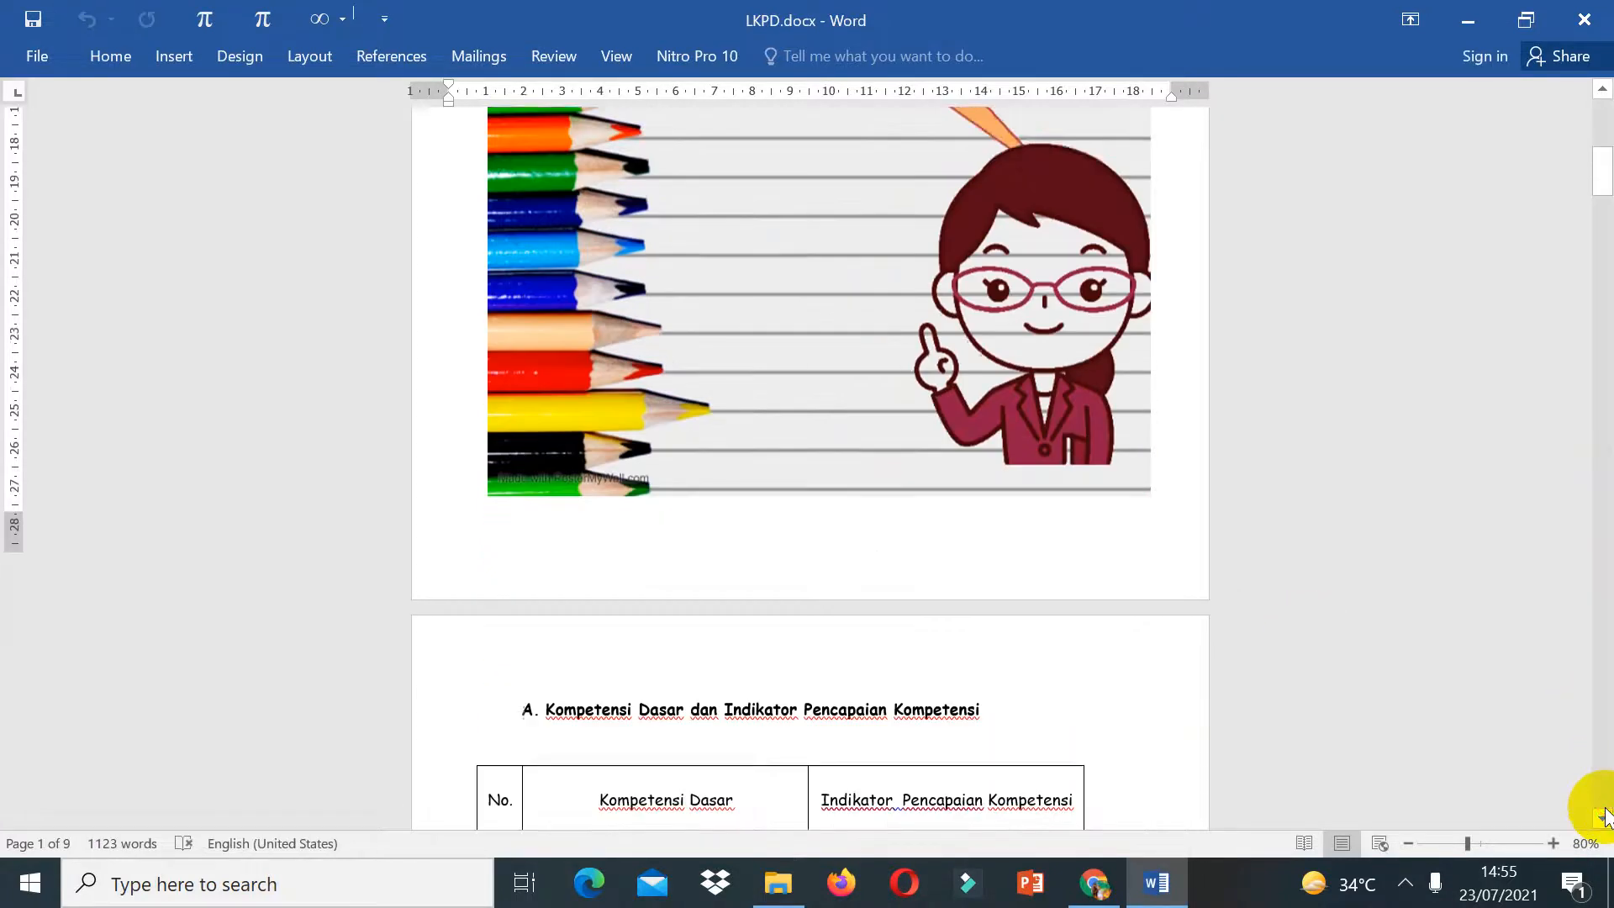
click(1597, 102)
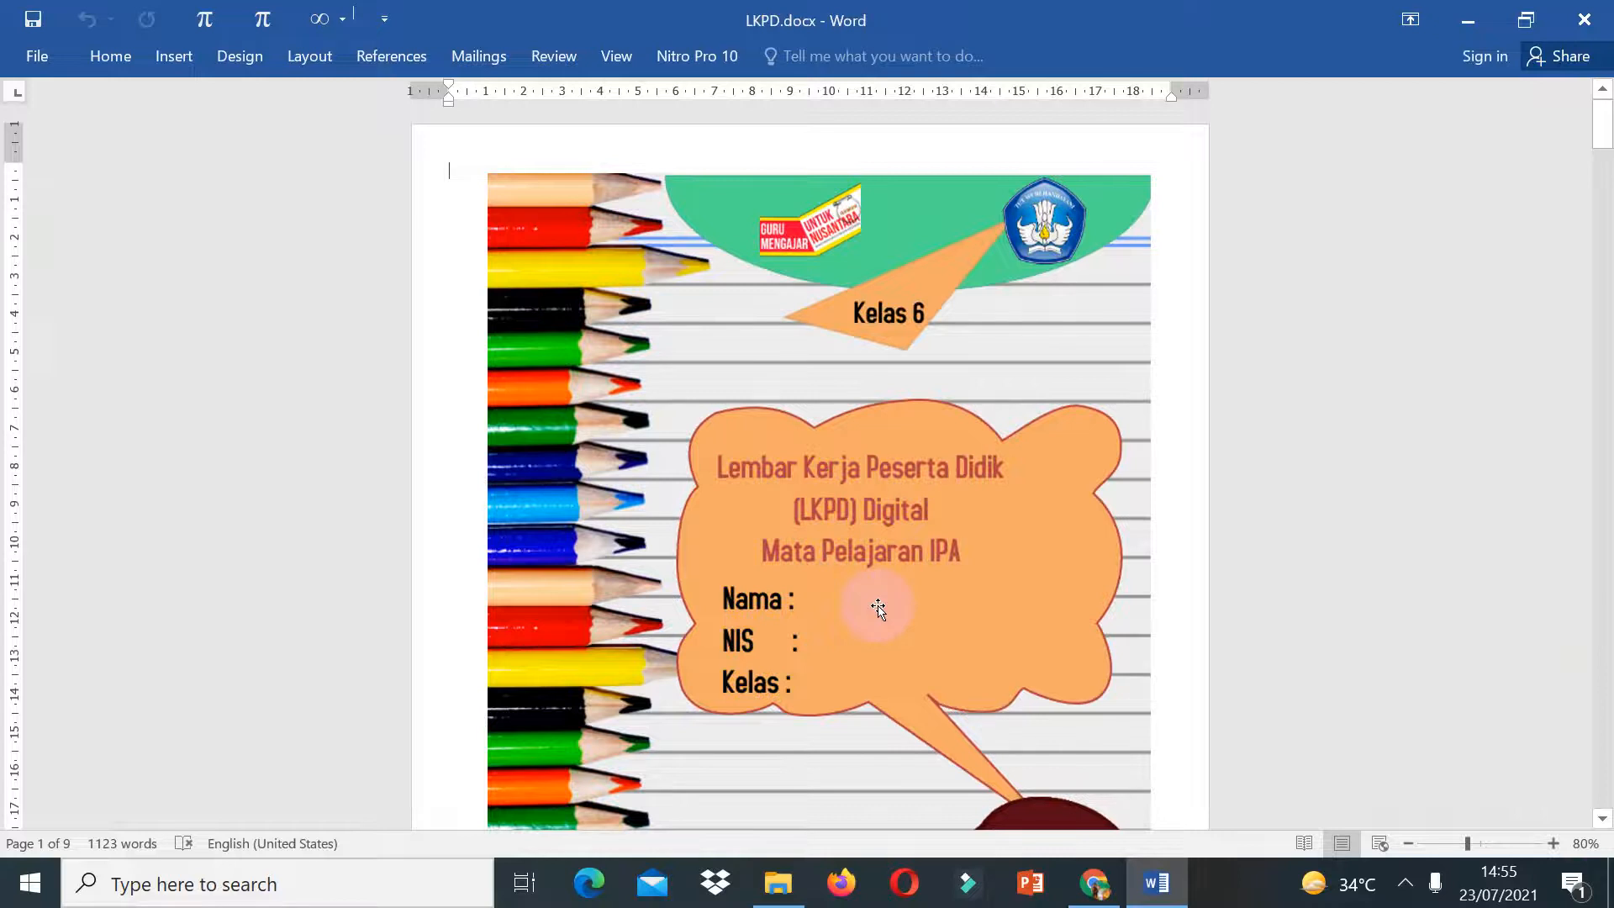
Step: Switch to the browser and open liveworksheets.com from the address bar suggestion
click(1093, 883)
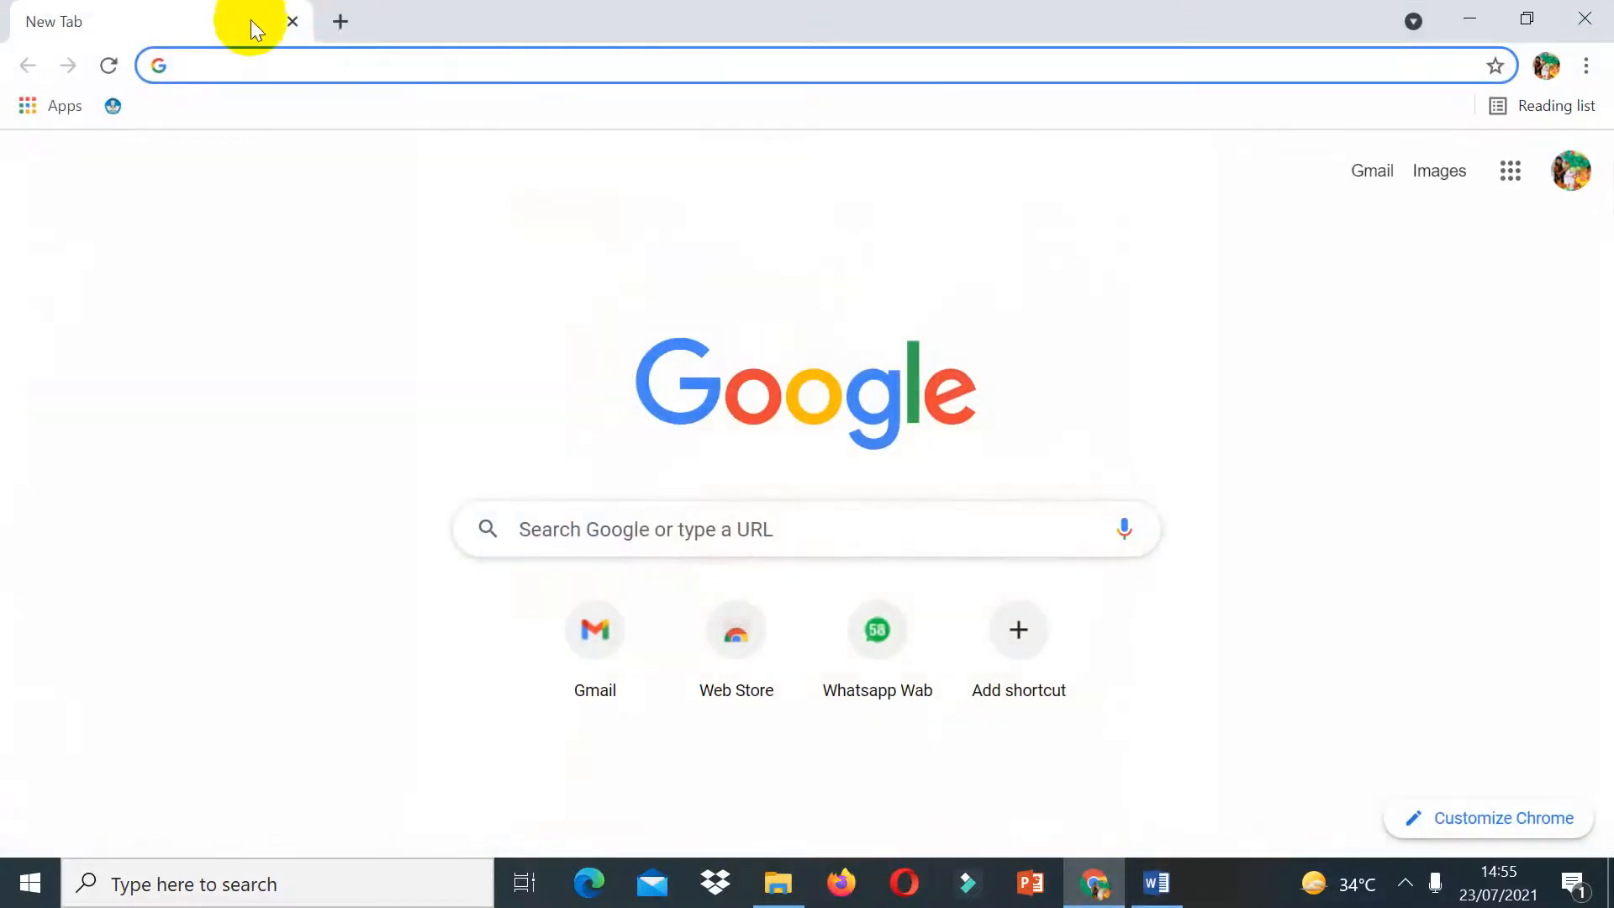
click(317, 65)
text(live)
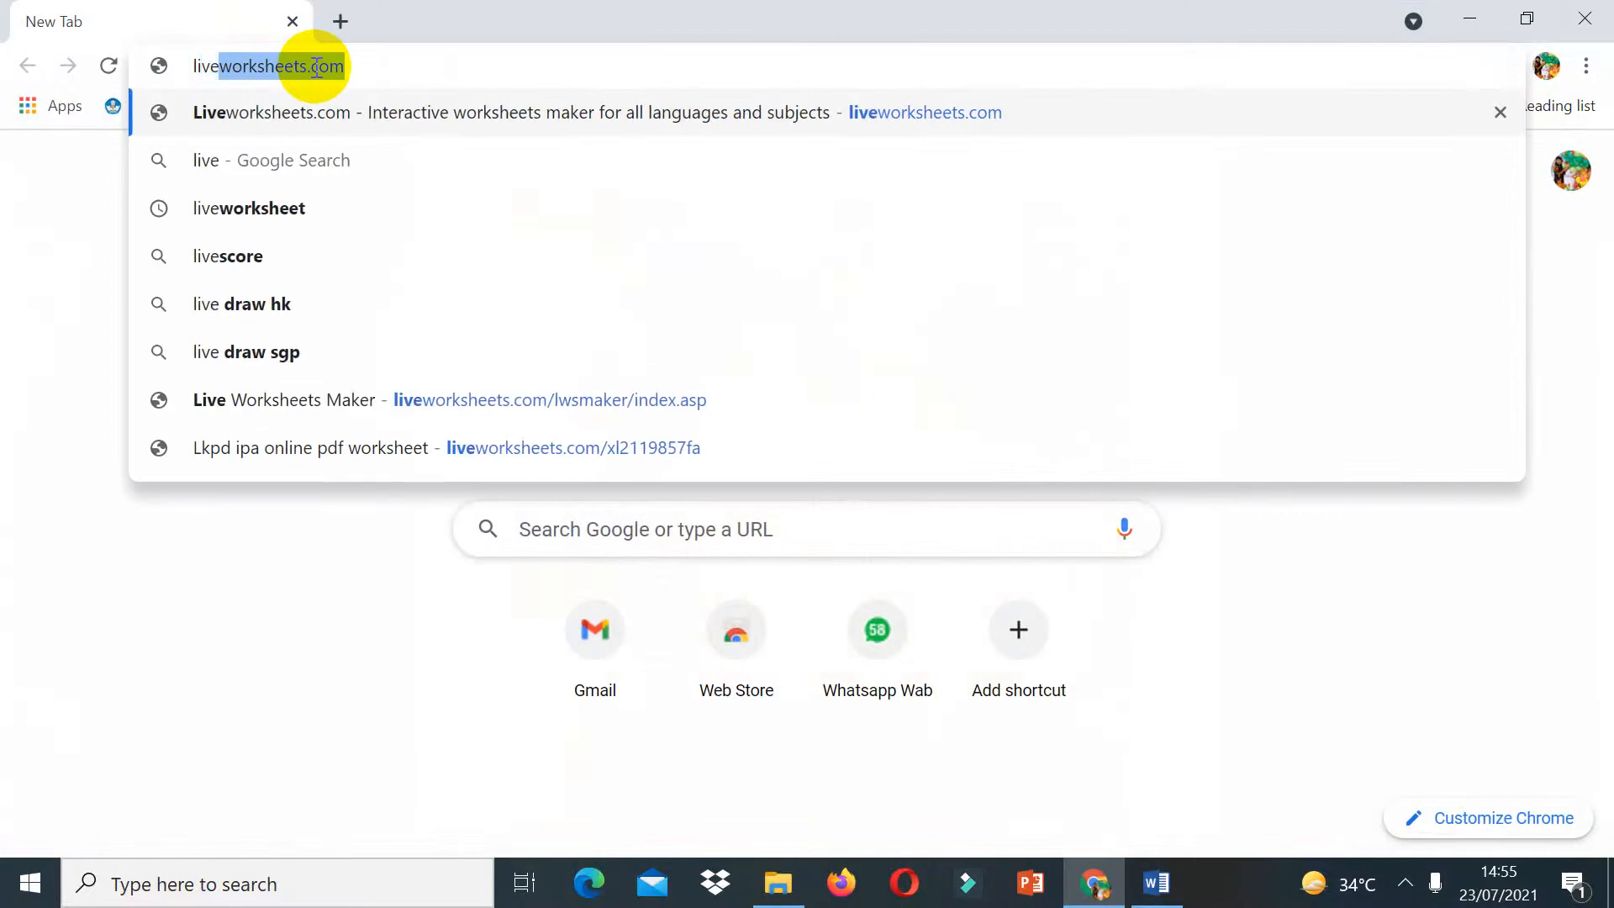
text(w)
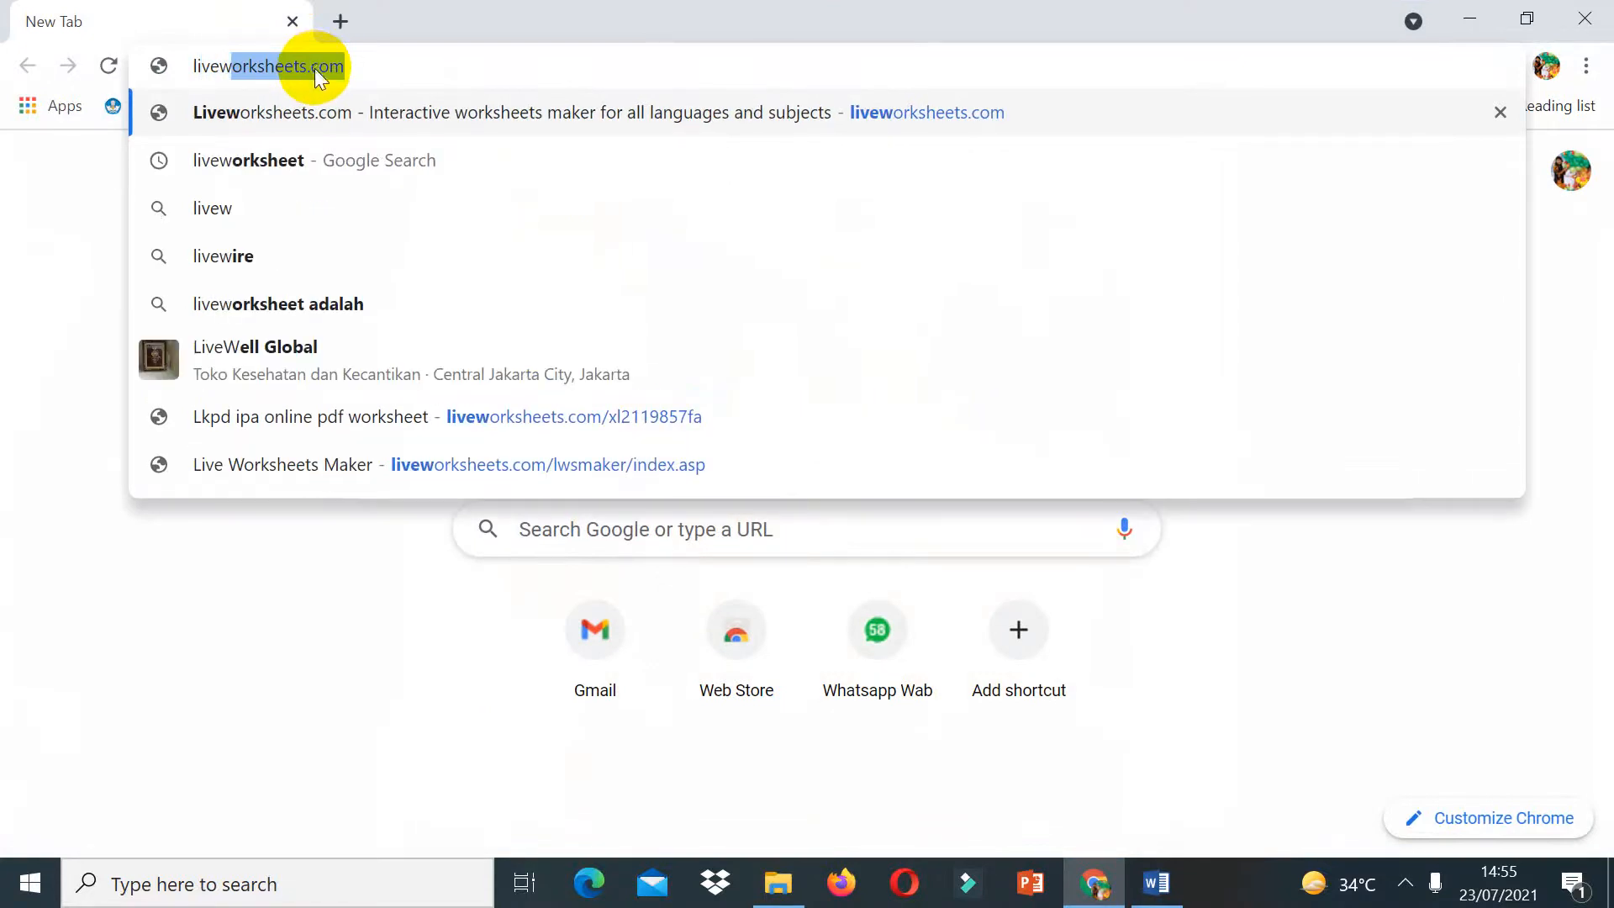
click(305, 114)
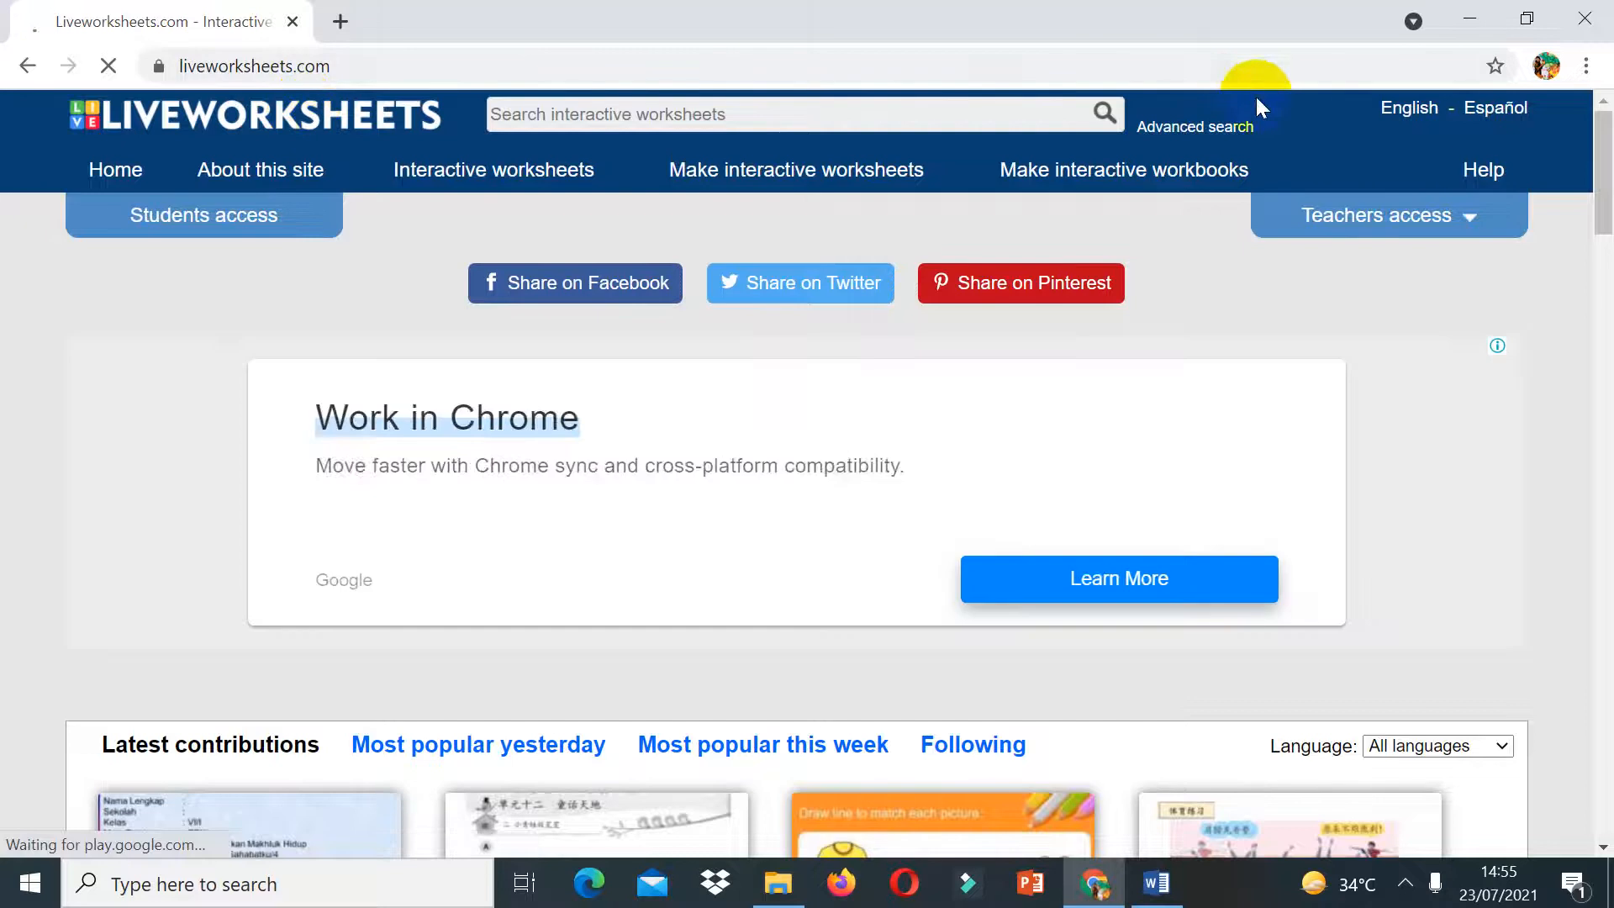
click(1442, 227)
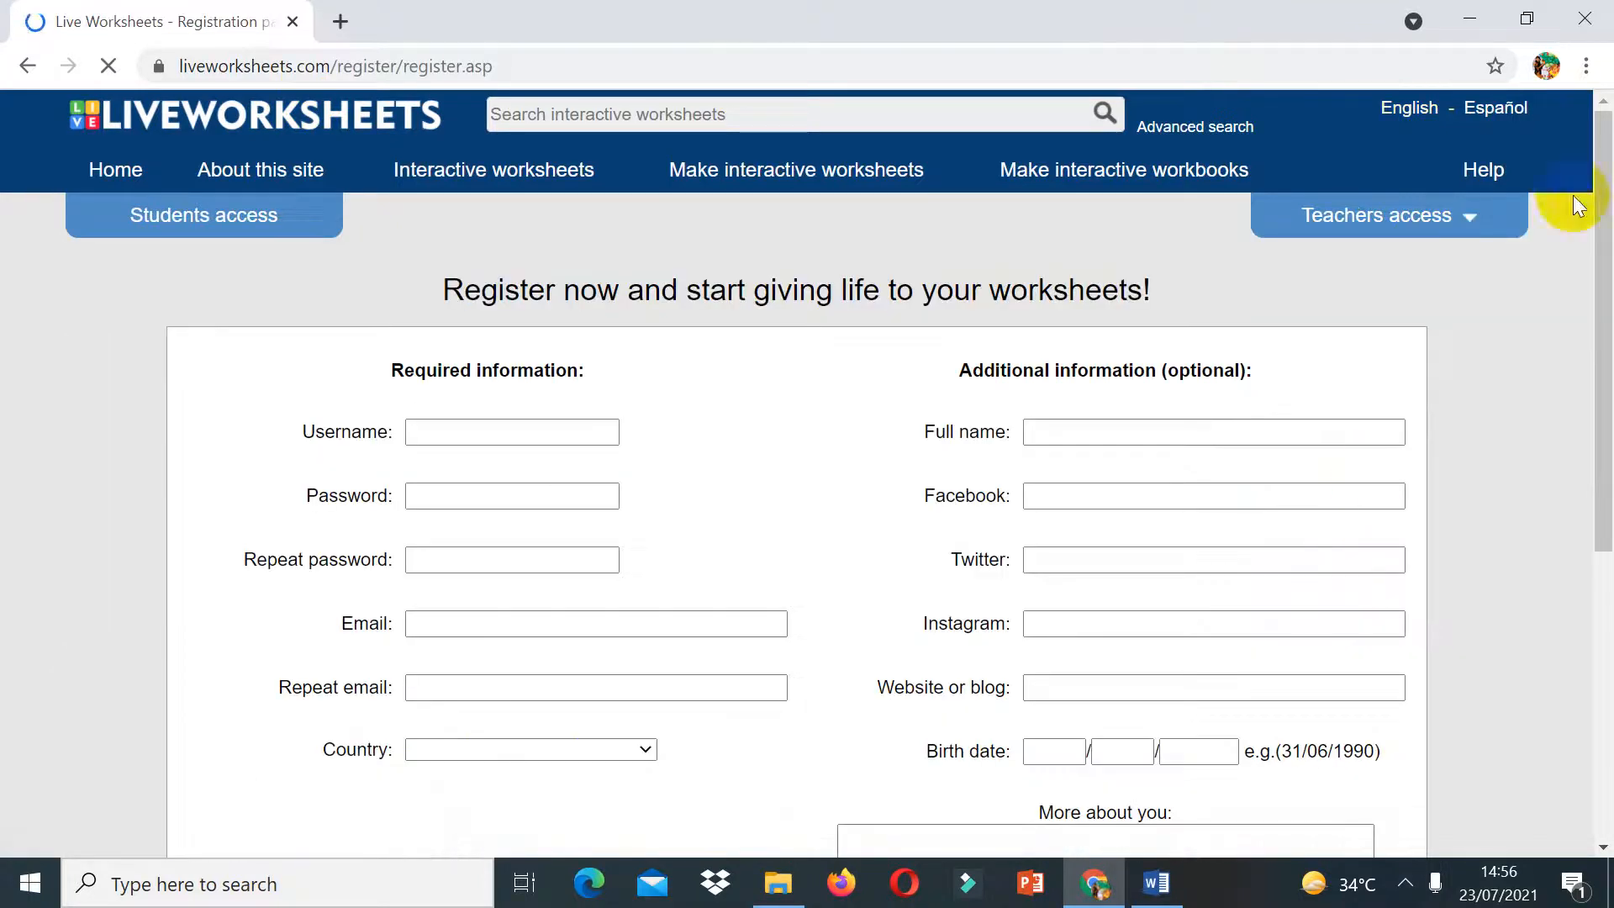
click(1605, 722)
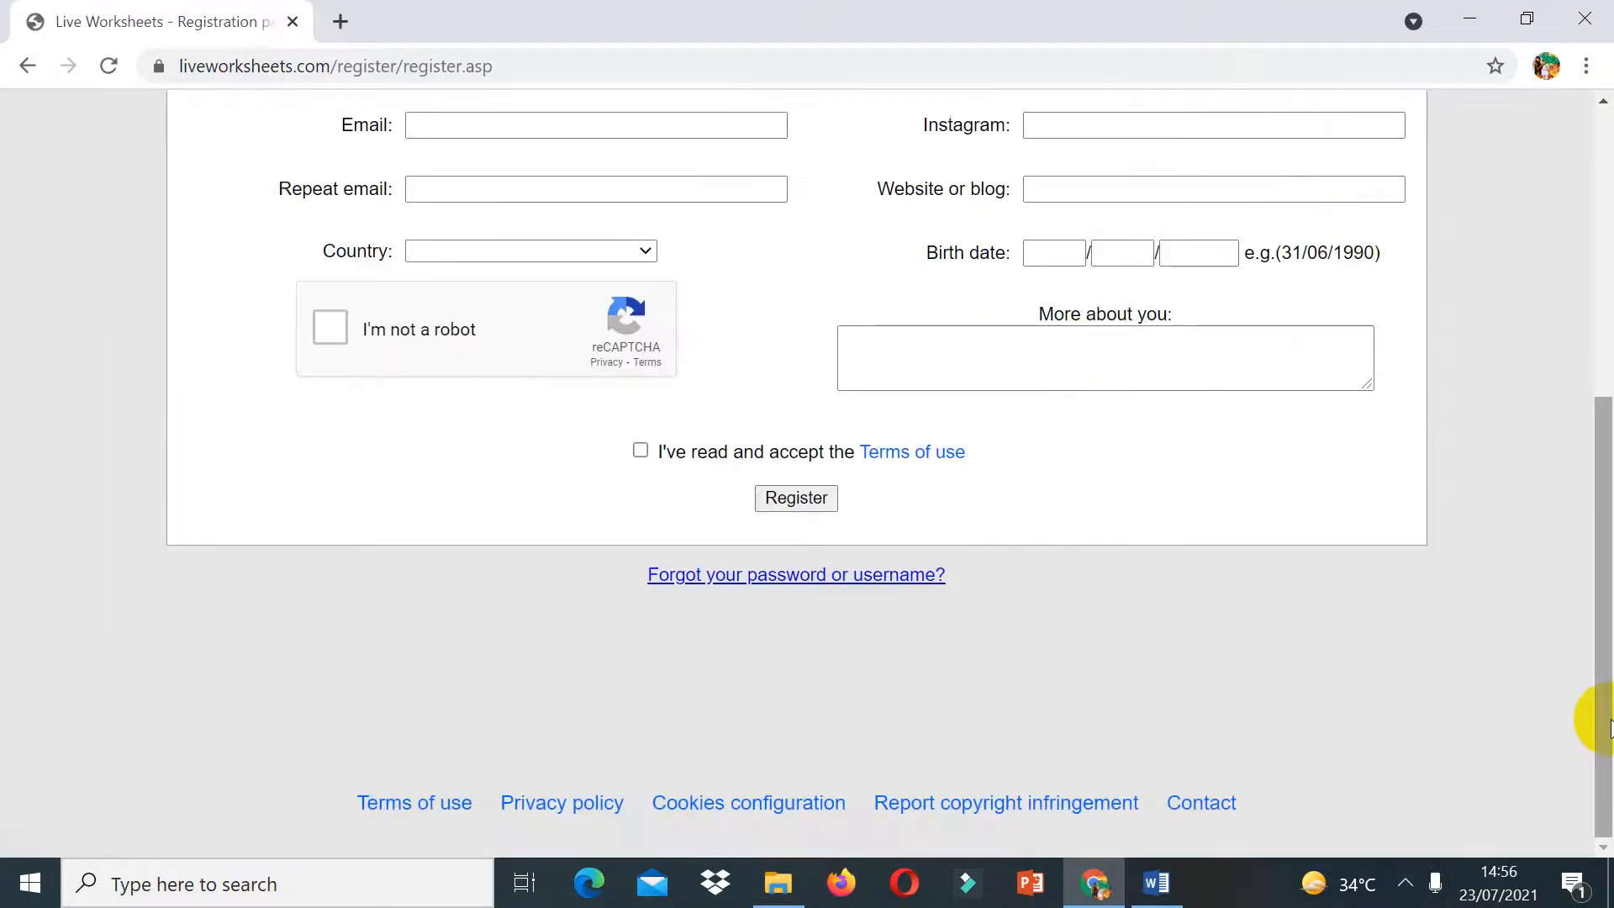
click(31, 64)
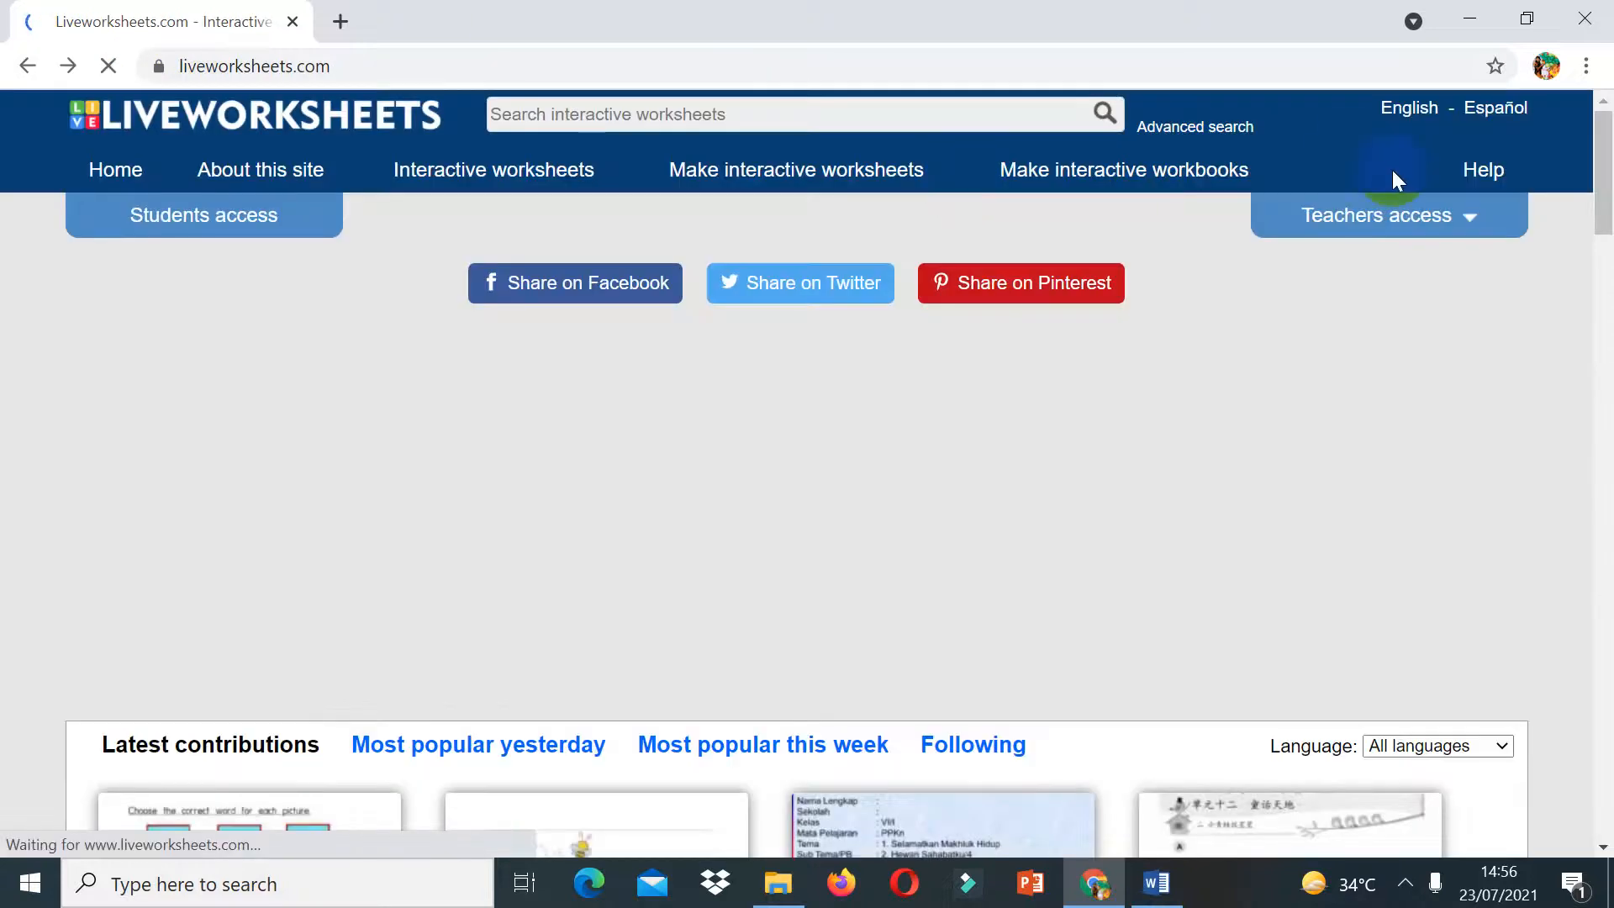
Step: Log in through Teachers access with the saved account e-mail and the account password
click(1459, 223)
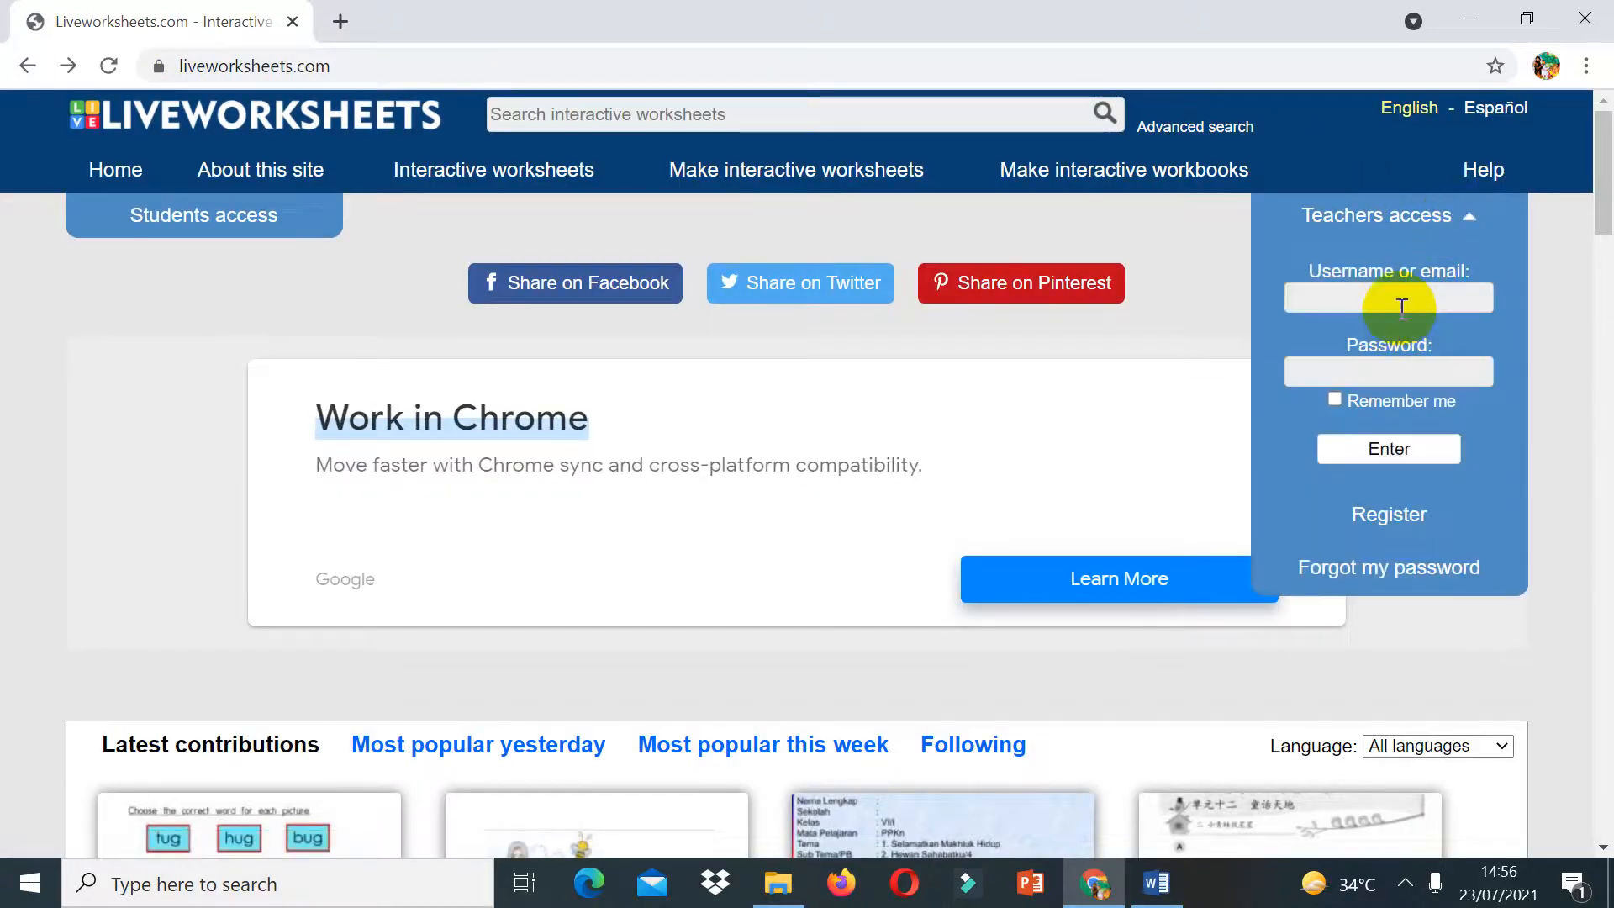
click(1402, 303)
click(1395, 366)
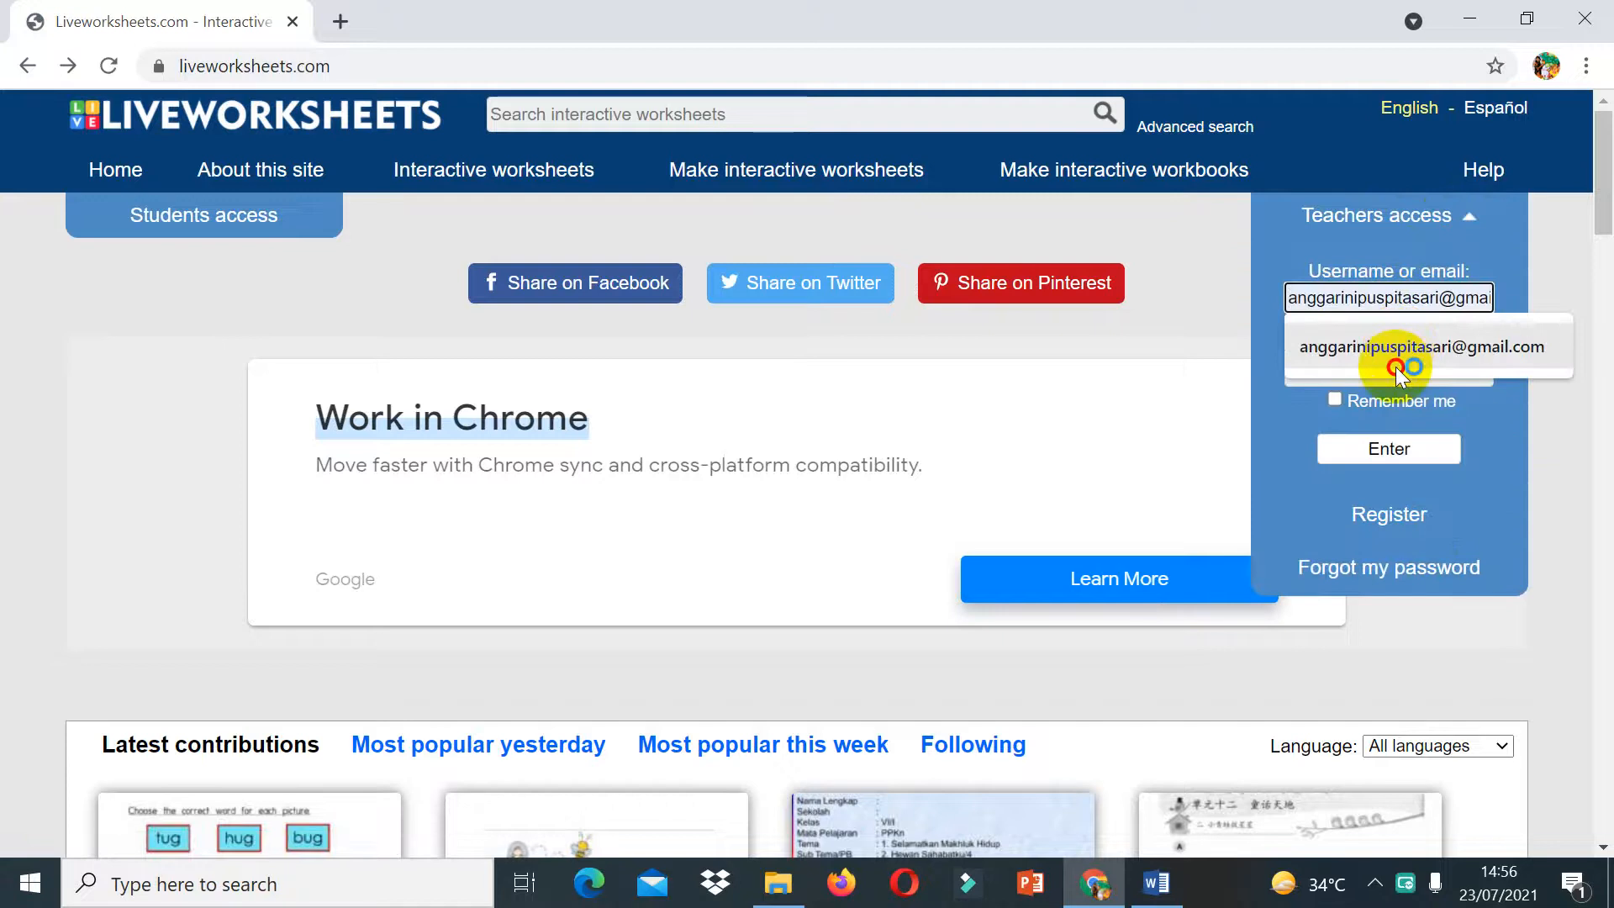
click(1395, 367)
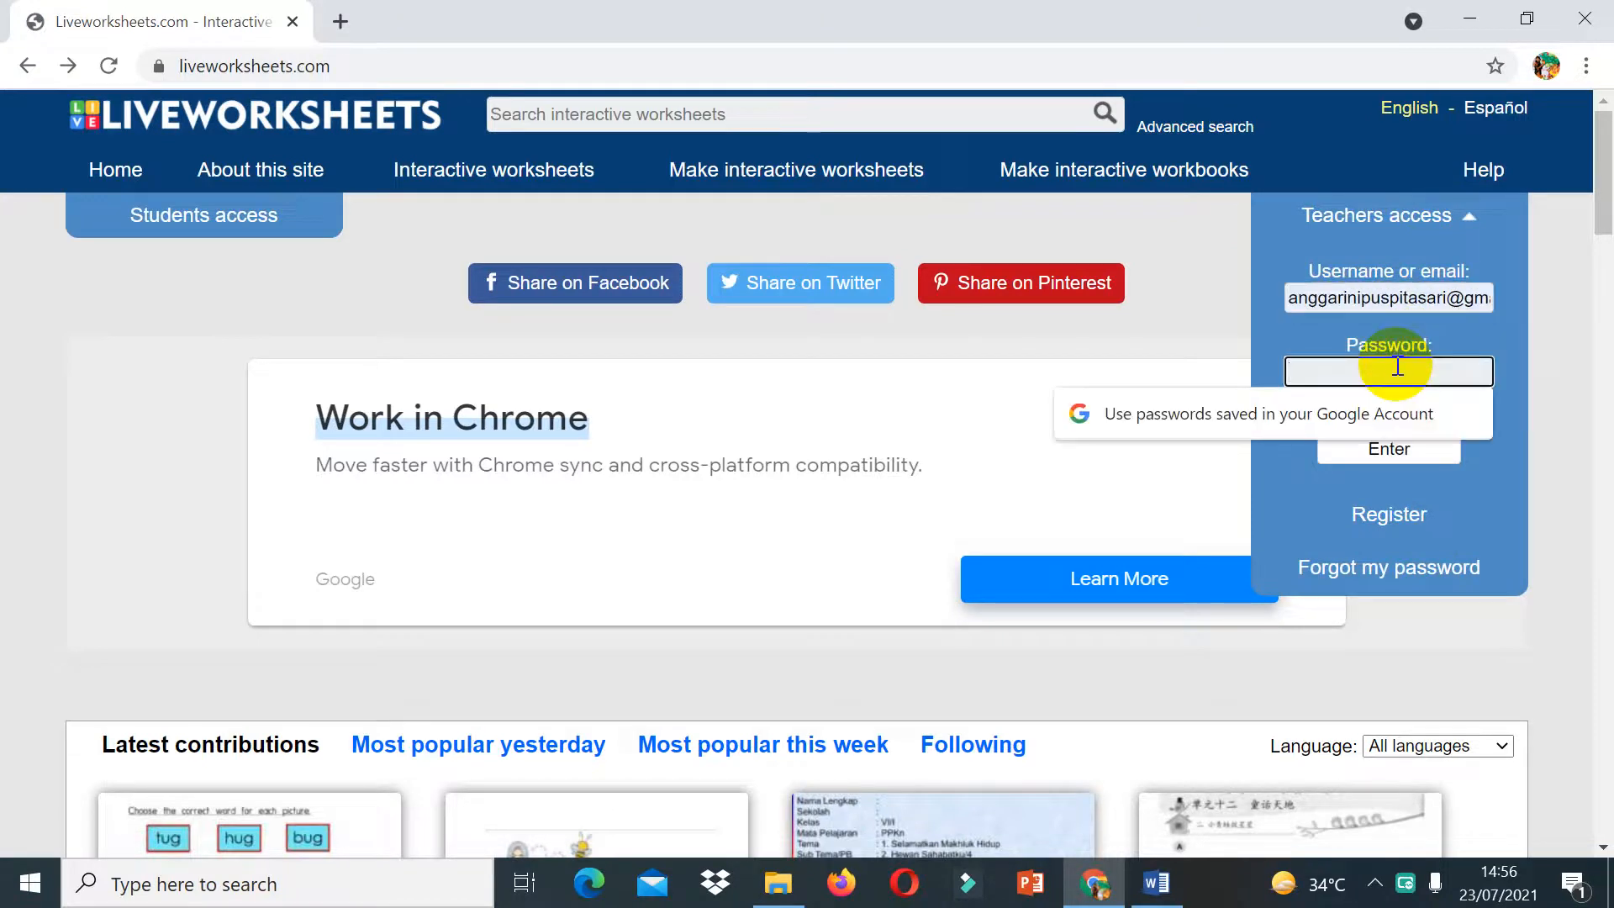
text(a)
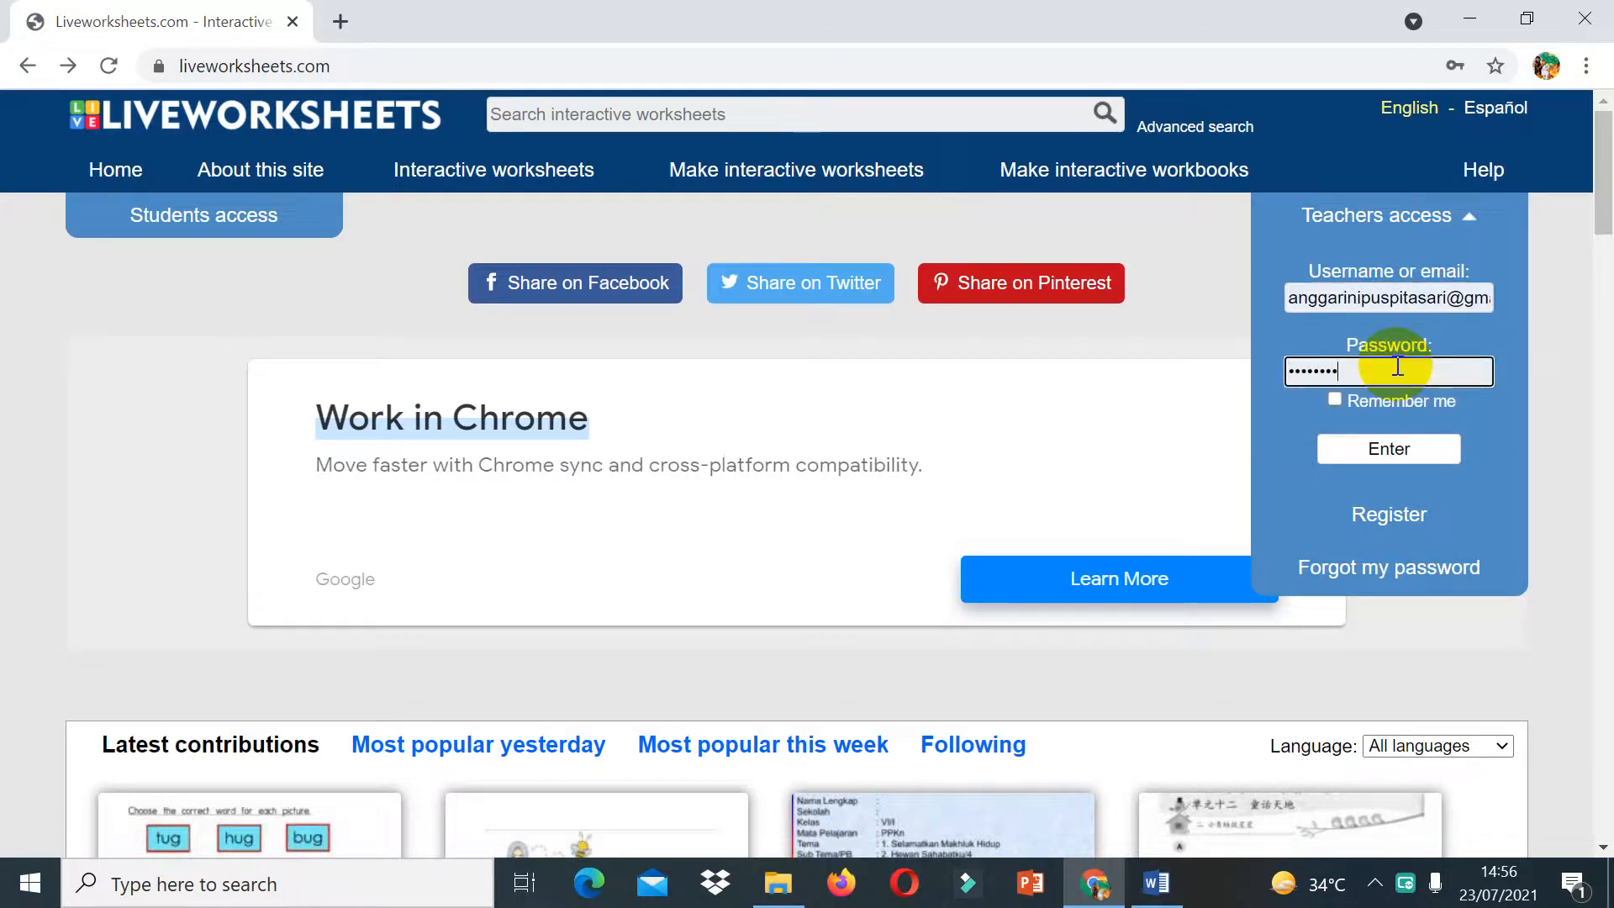
click(1444, 440)
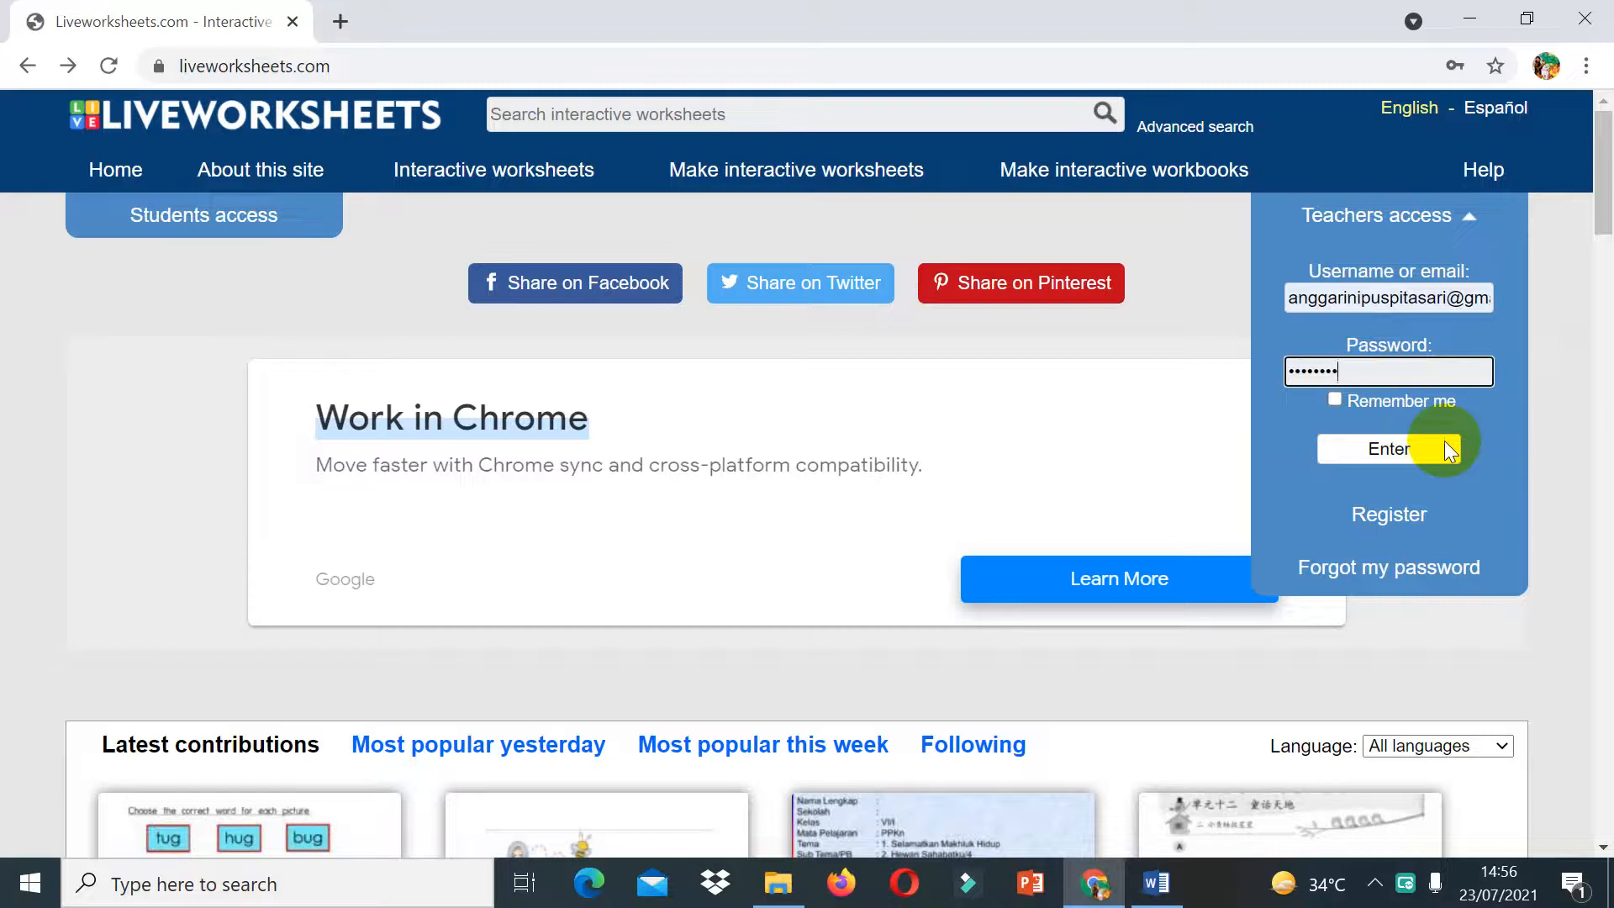
click(1417, 451)
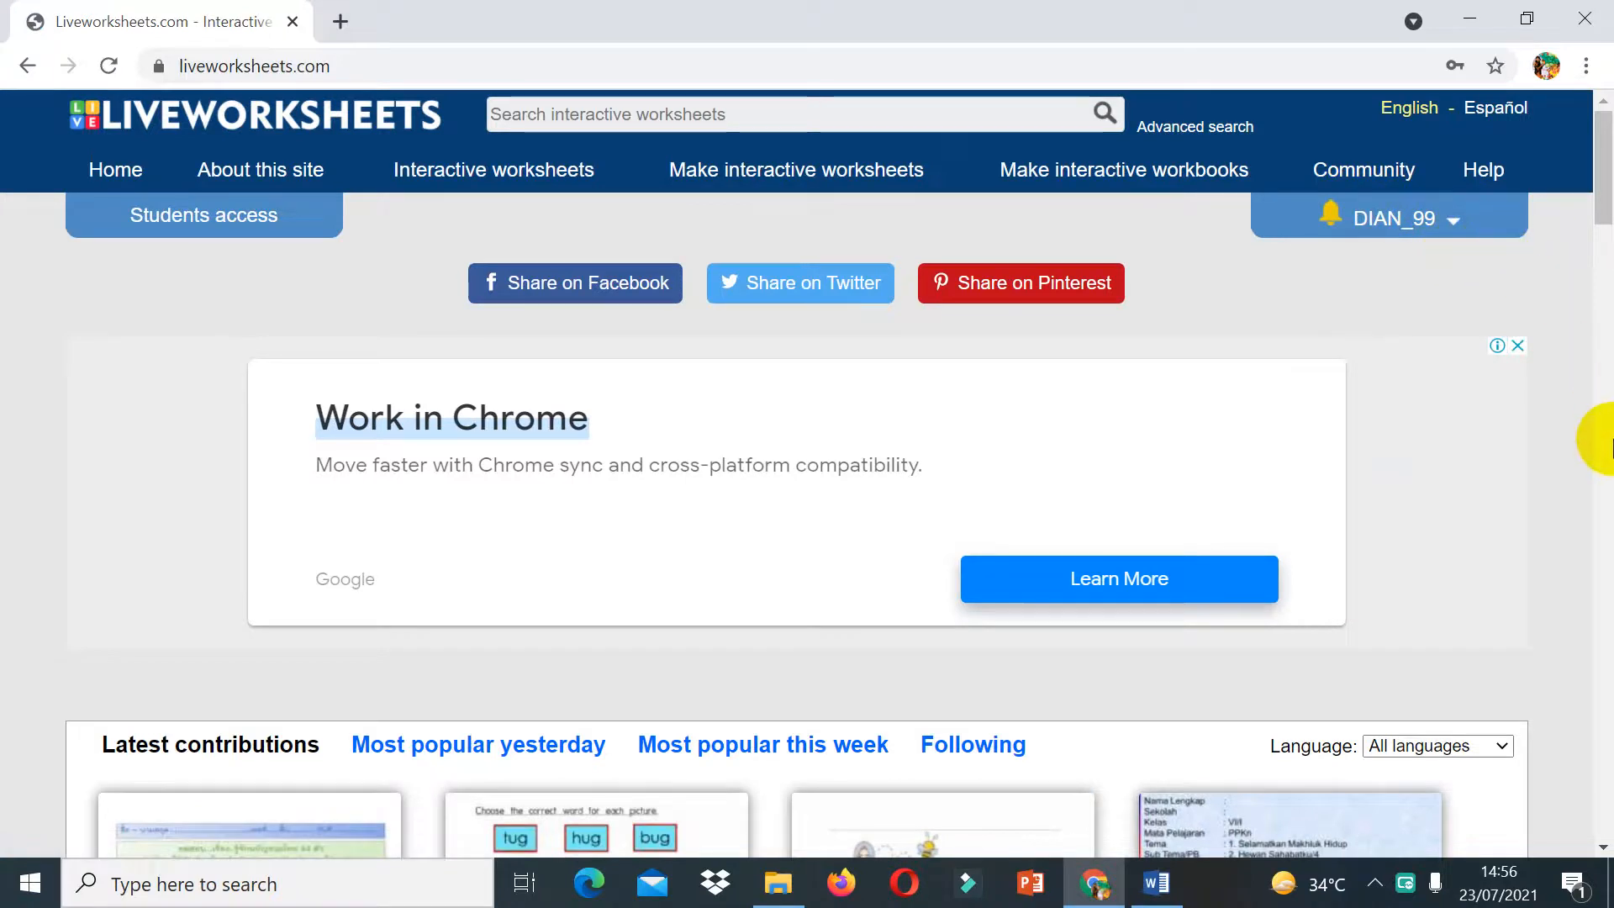
Step: Browse the home page and open the account's My worksheets page
scroll(1611, 448, down, 6)
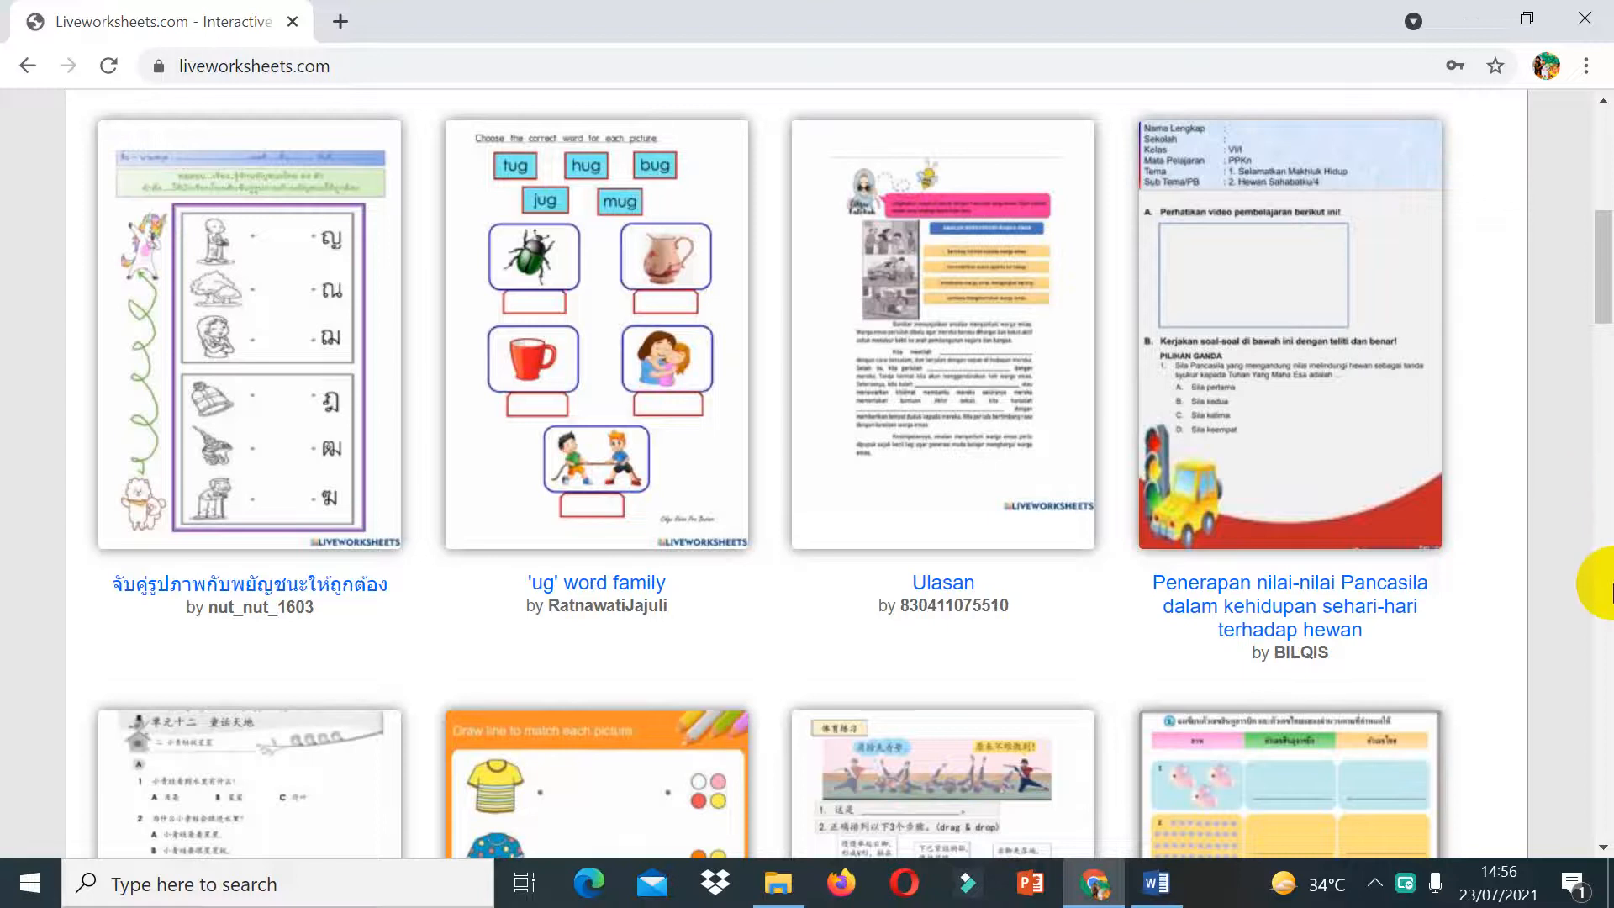
scroll(1602, 147, up, 6)
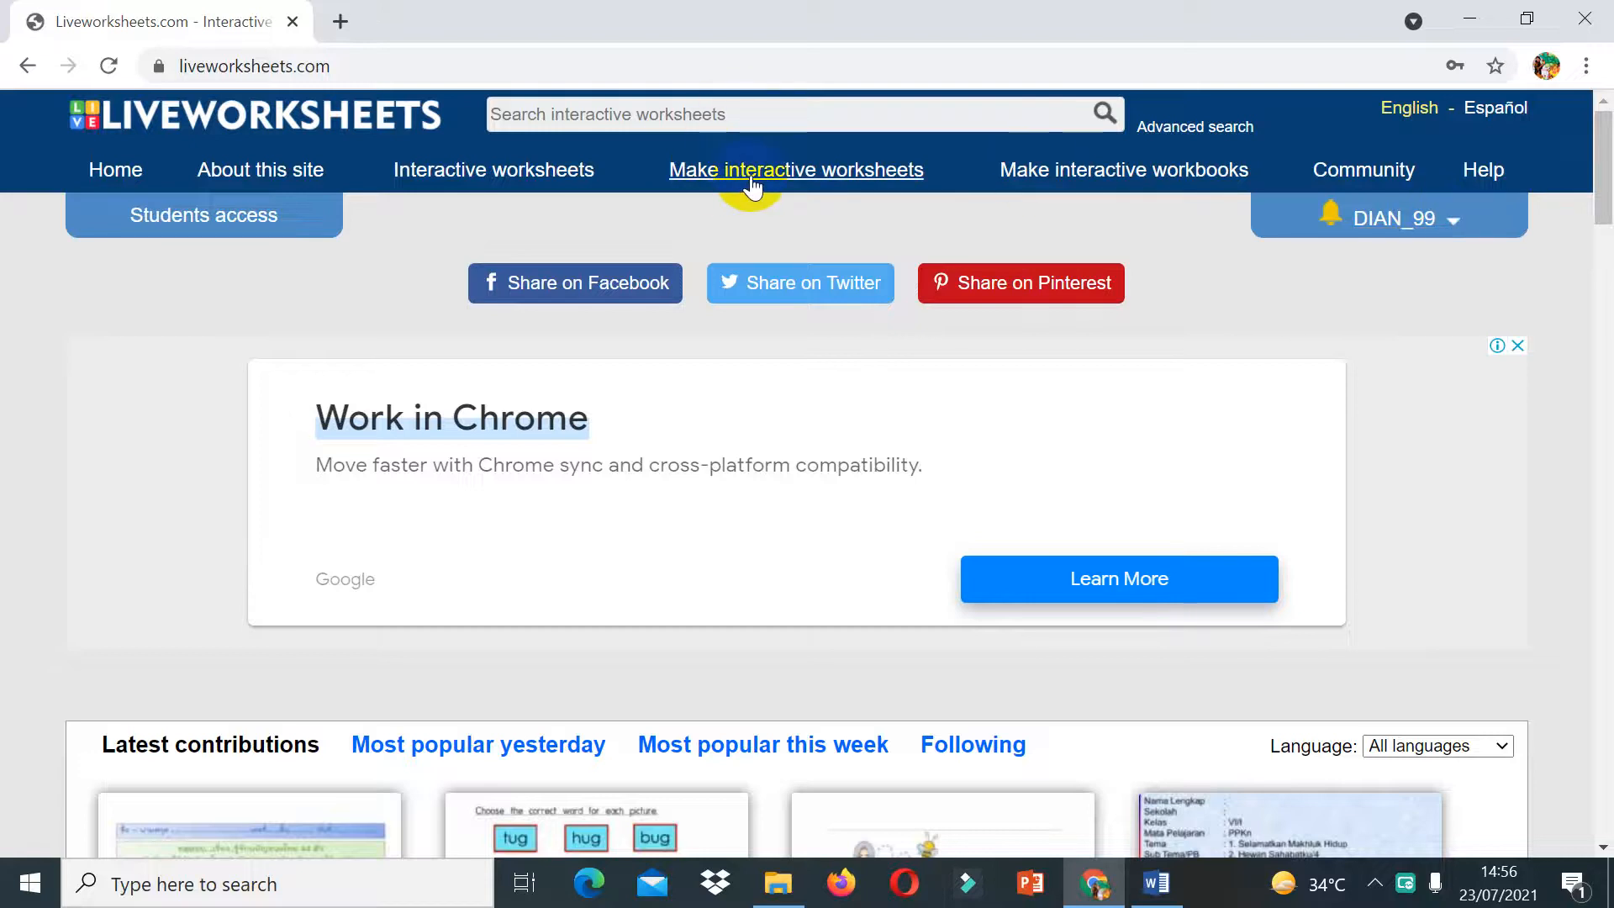
click(1444, 224)
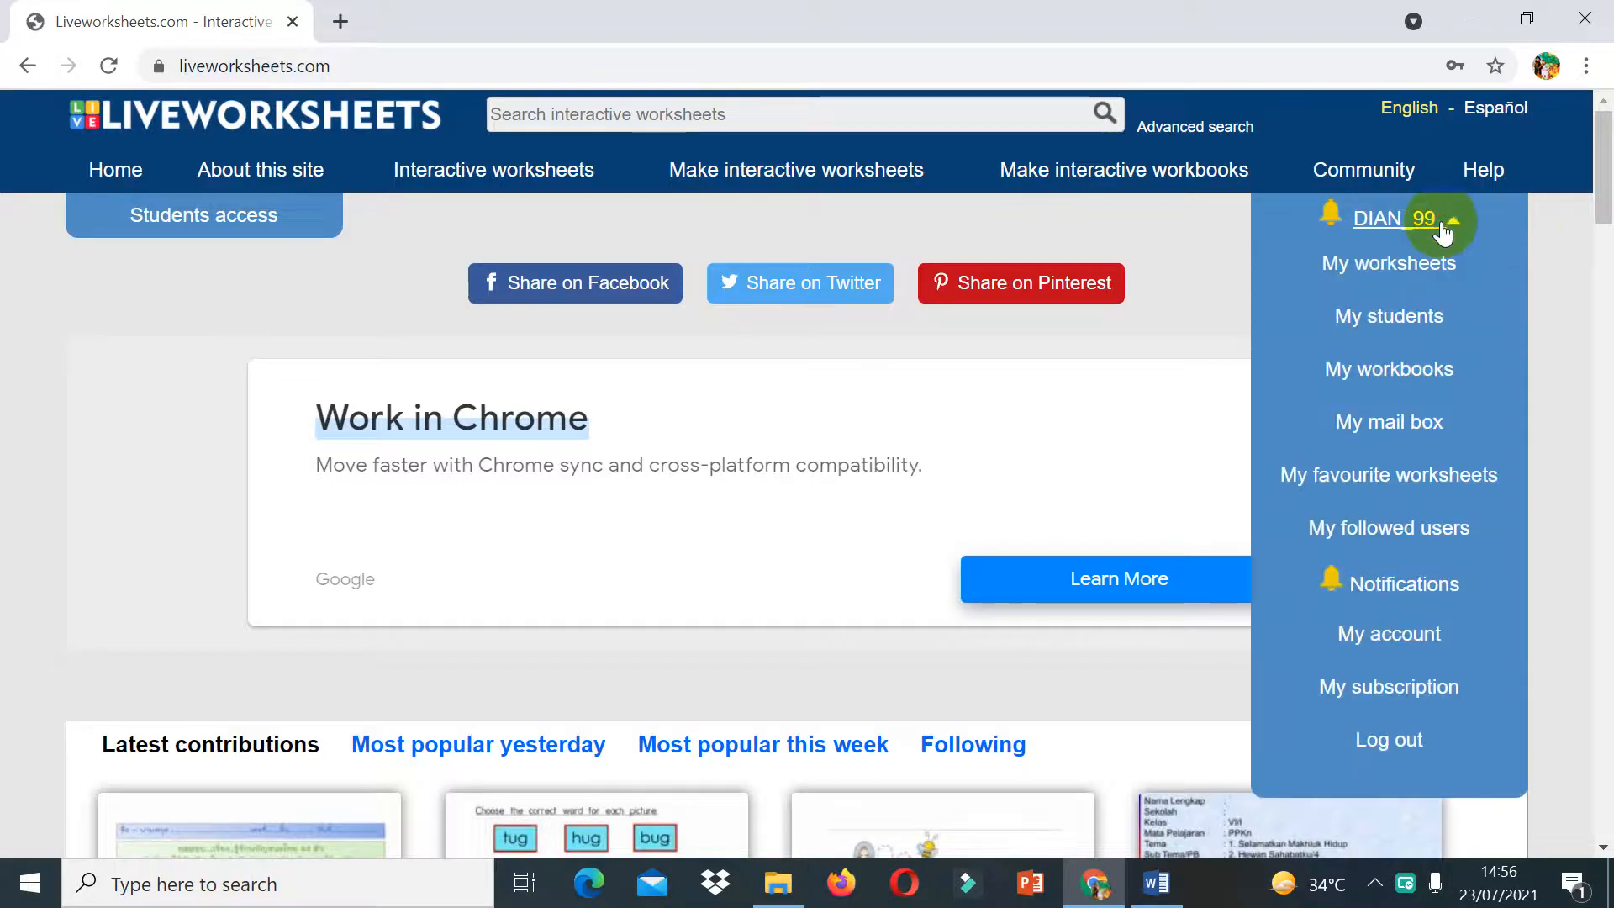
click(1409, 269)
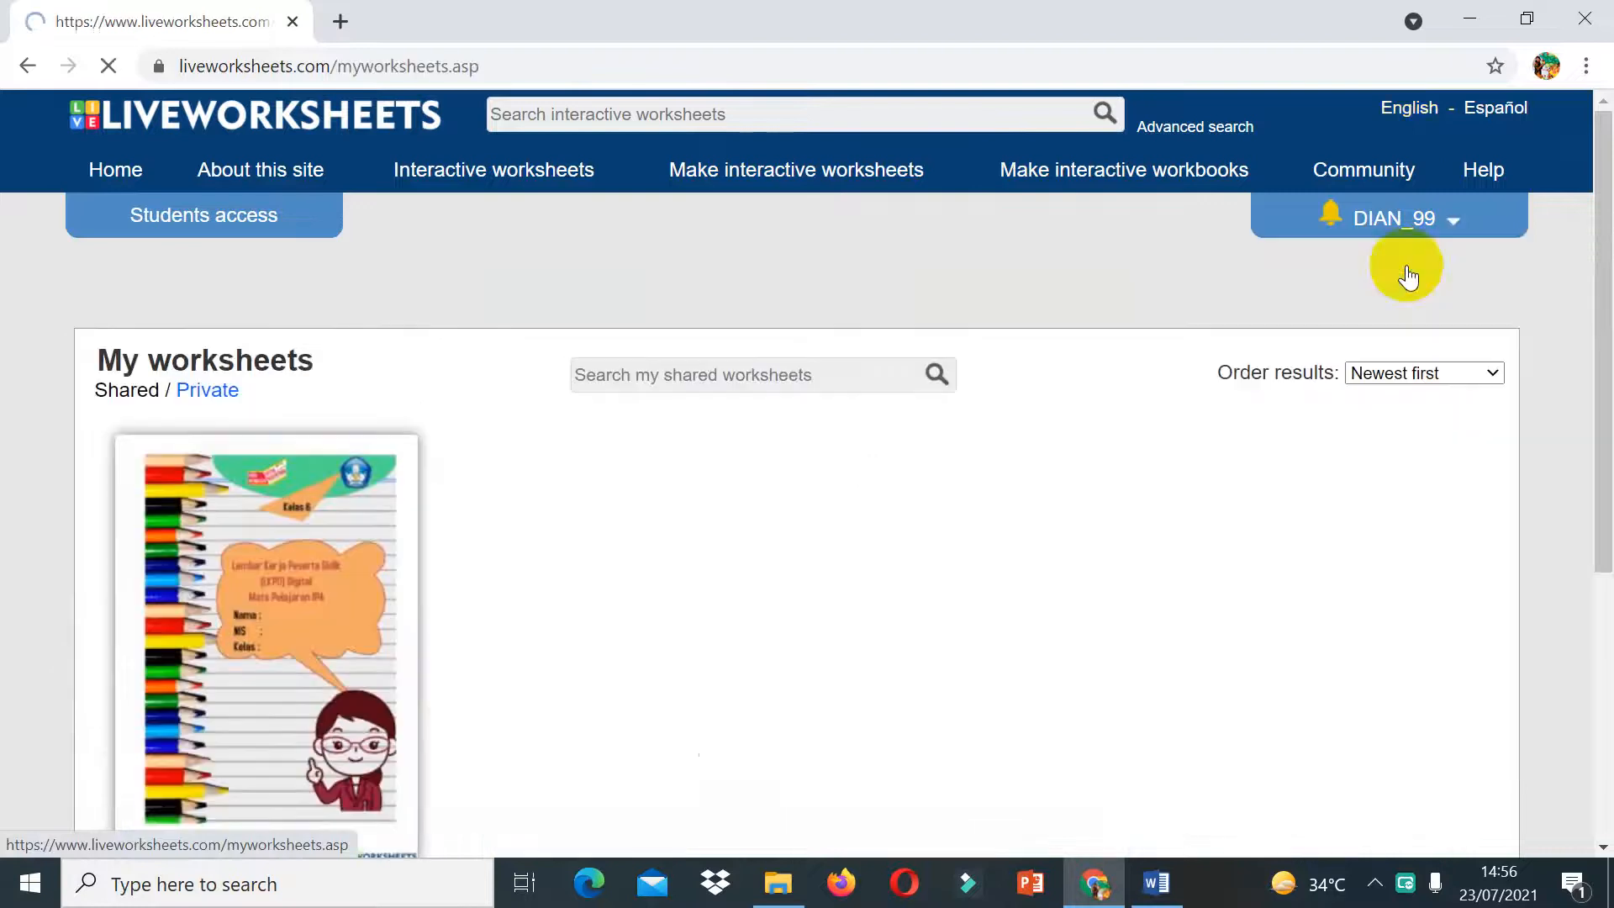
Step: Return to the home page and open Get started under Make interactive worksheets to reach the upload page
click(30, 63)
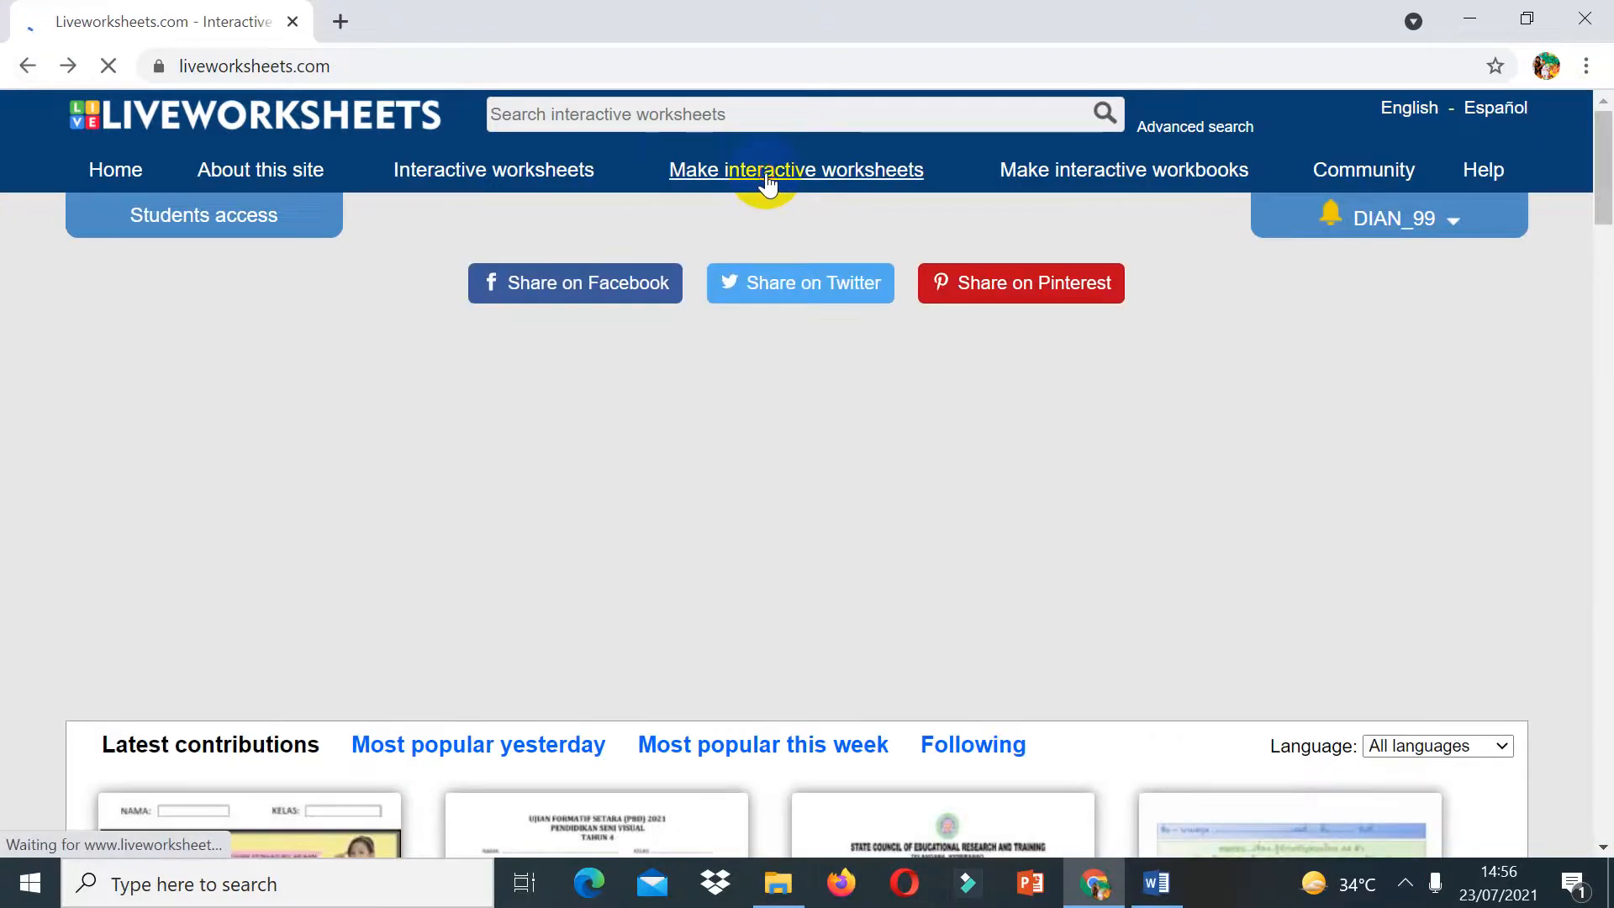
mouse_move(768, 183)
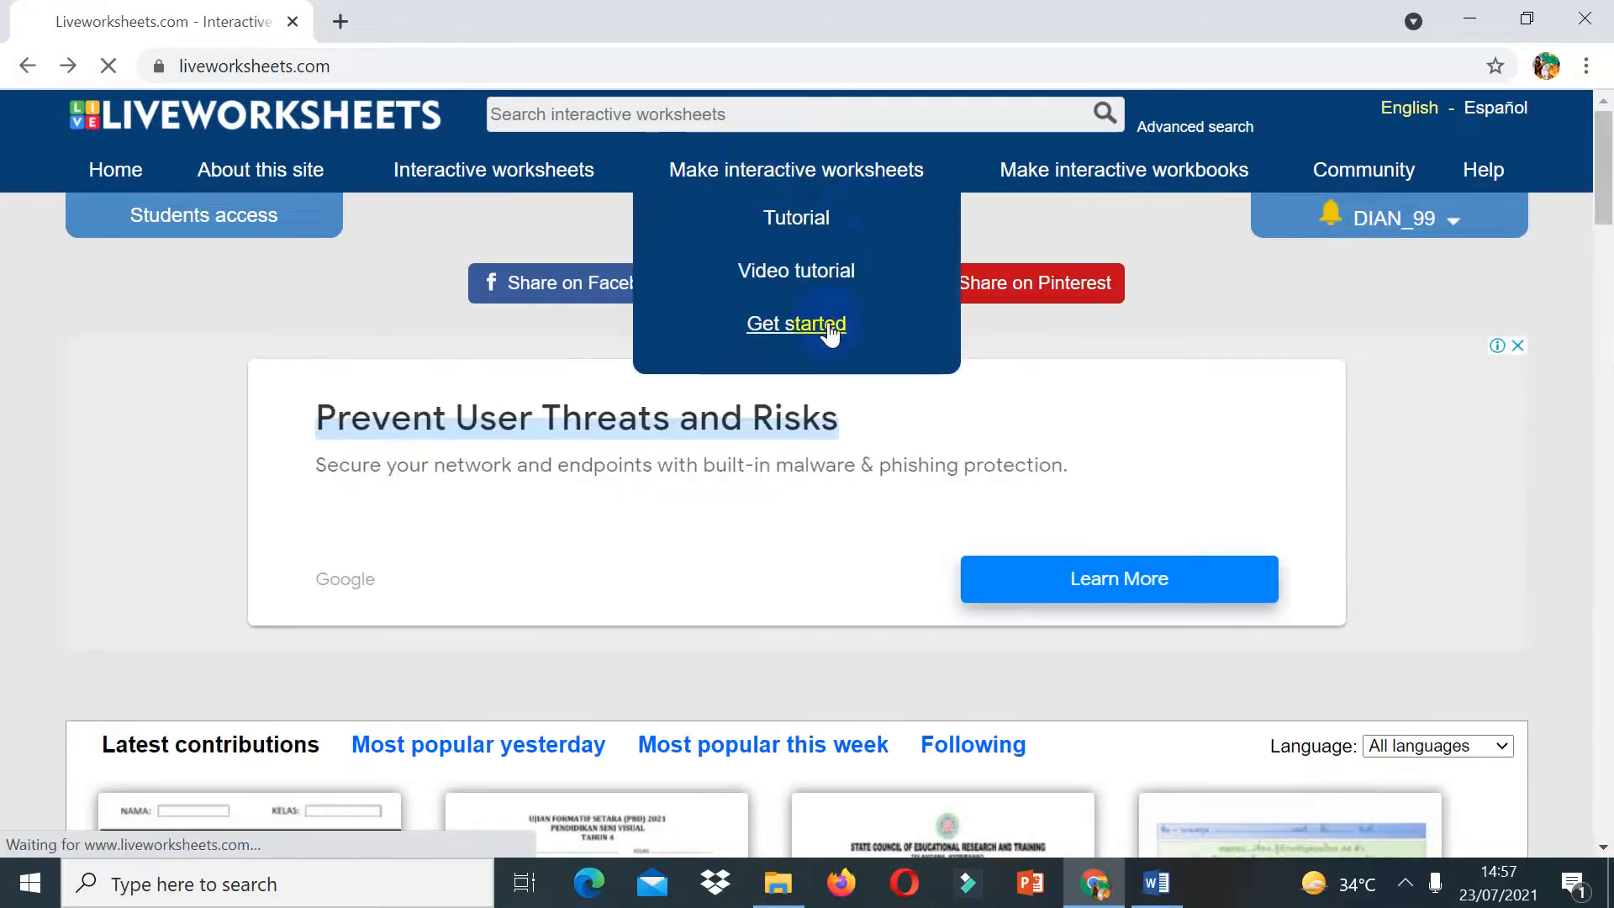
click(827, 326)
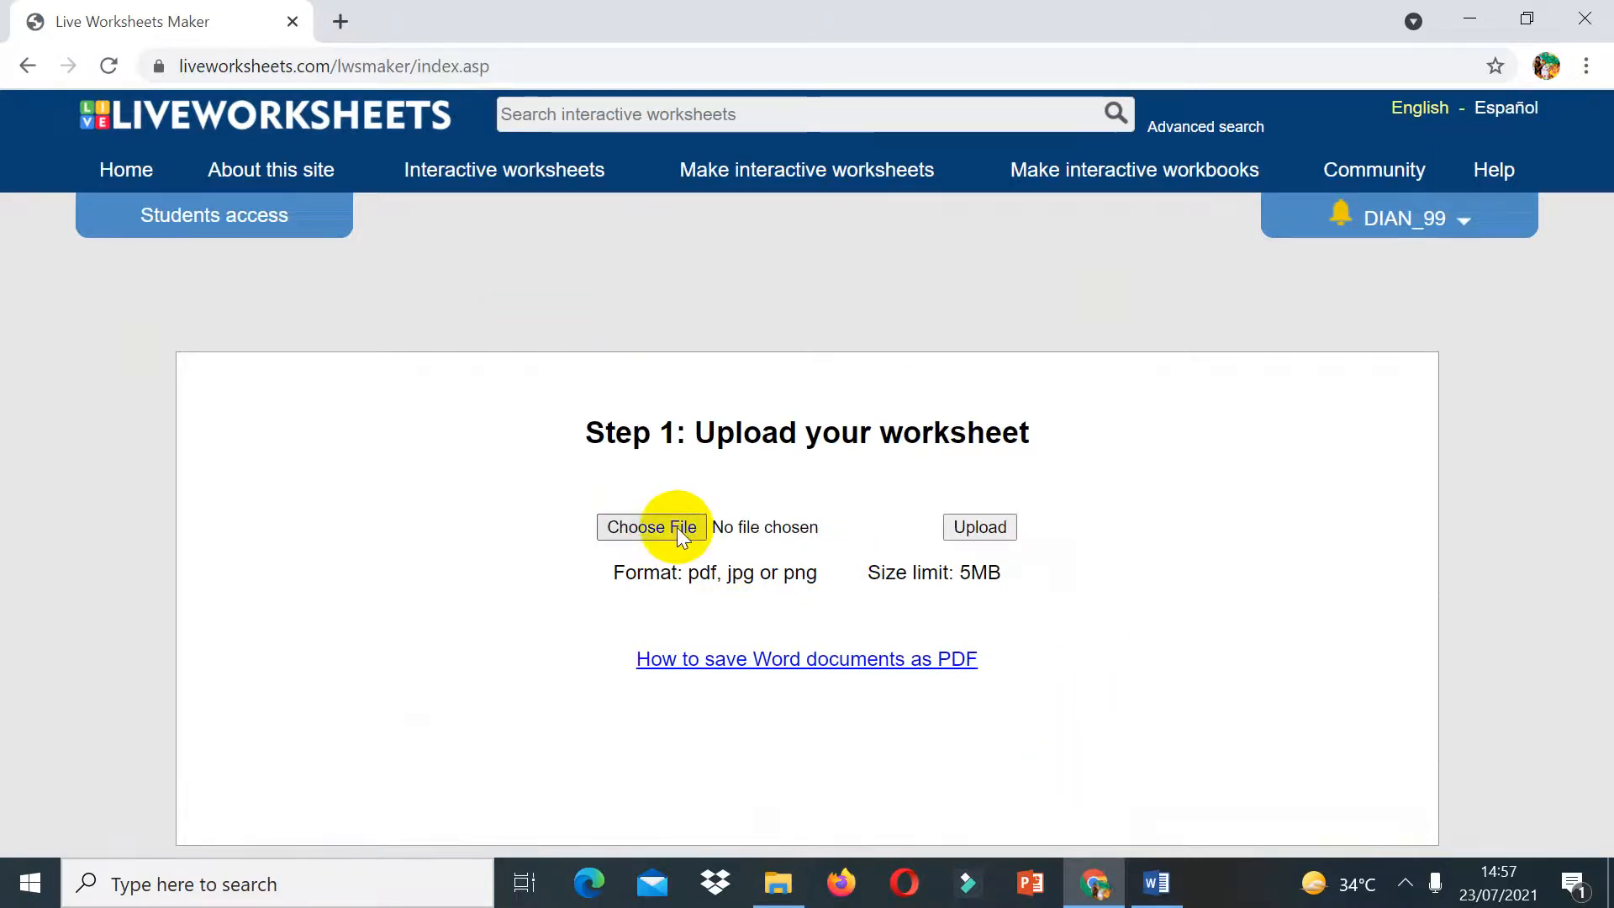
Step: Switch to the LKPD document and scroll through its pages
click(1157, 879)
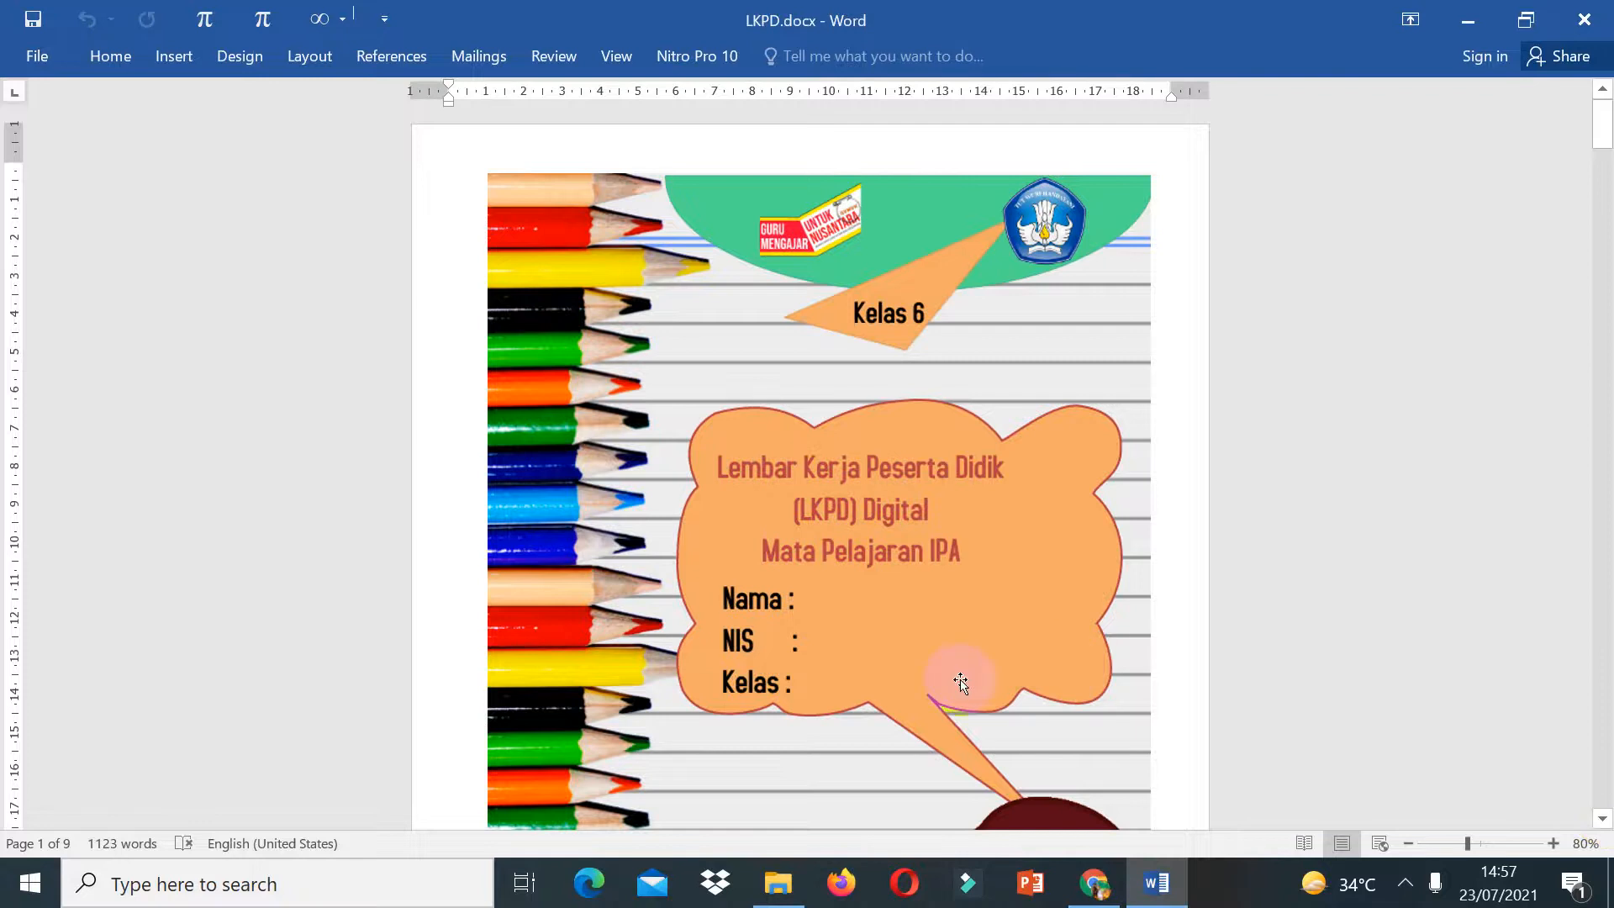
click(1603, 818)
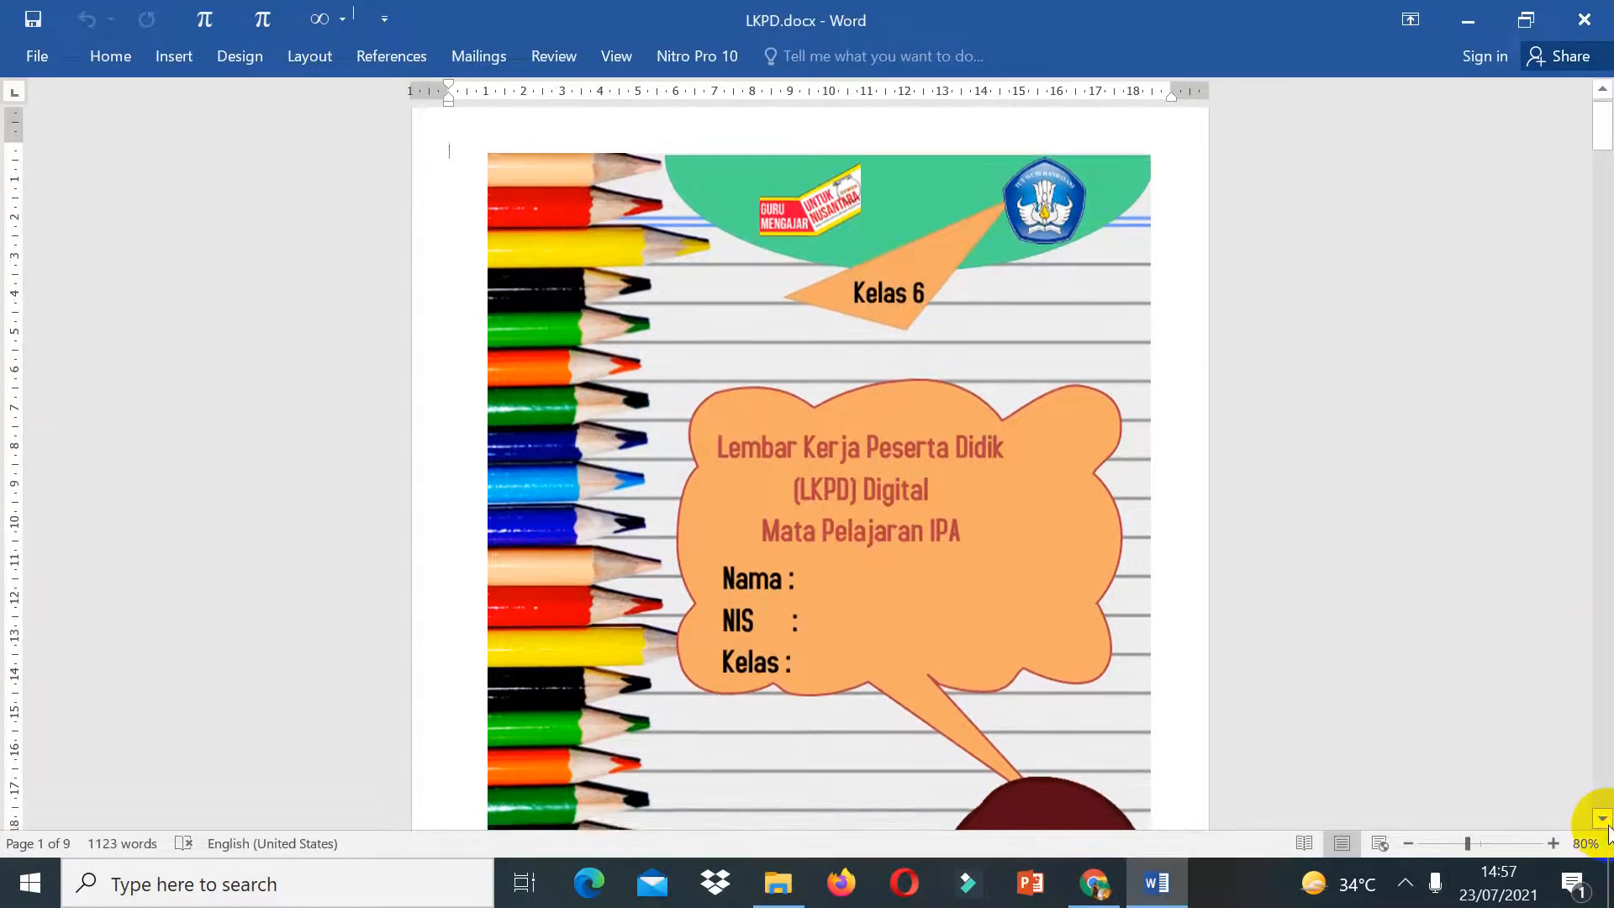
click(1603, 818)
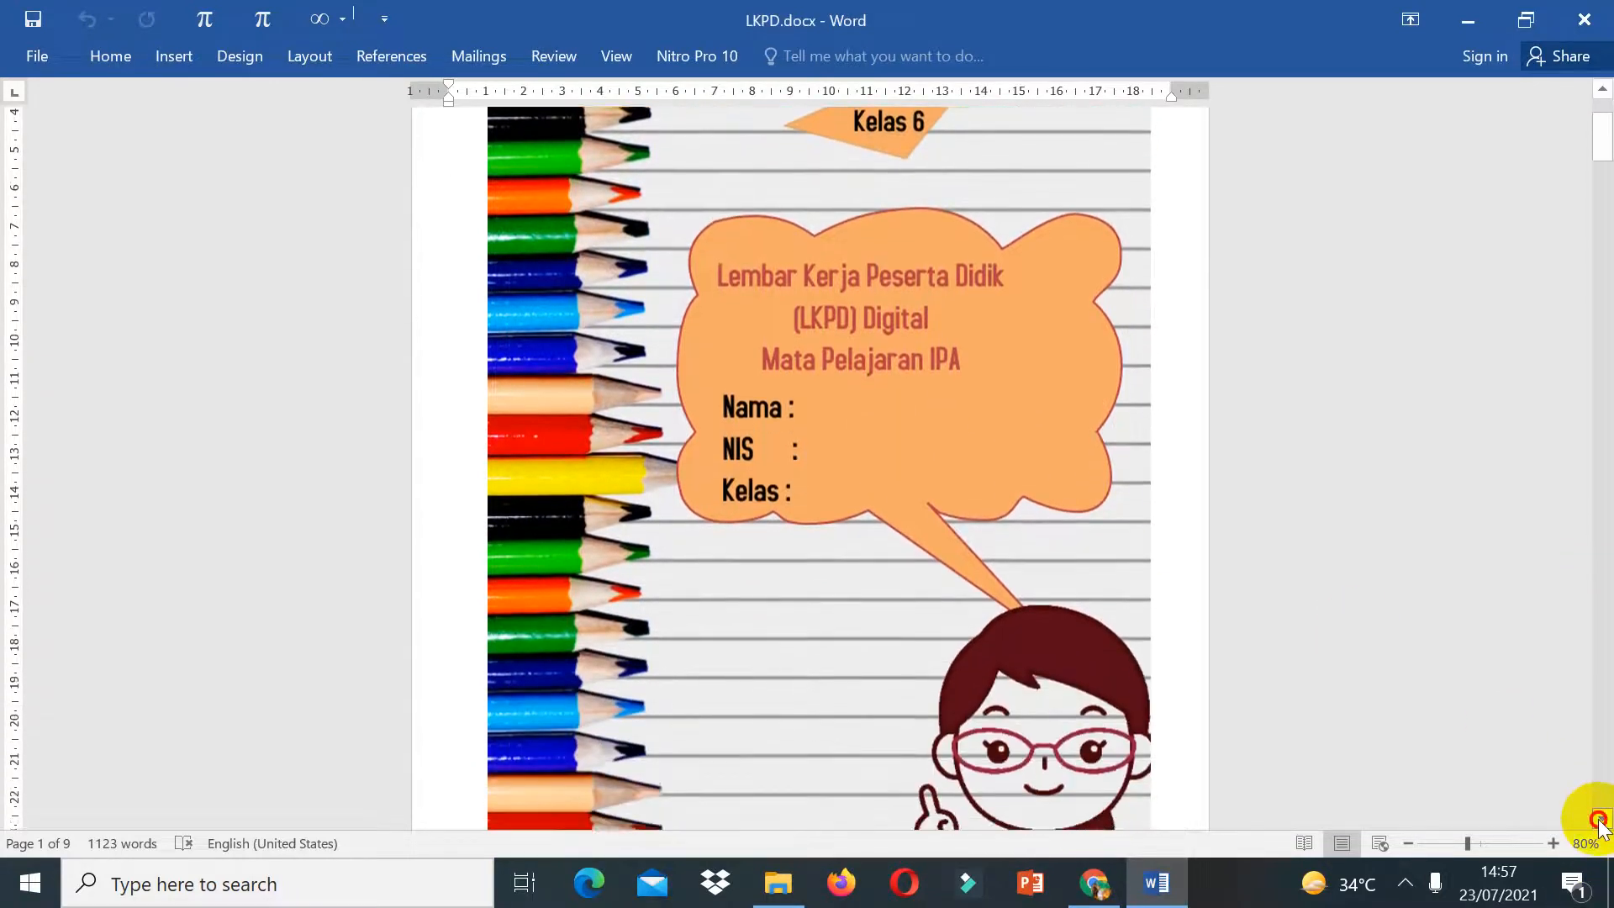
click(1613, 775)
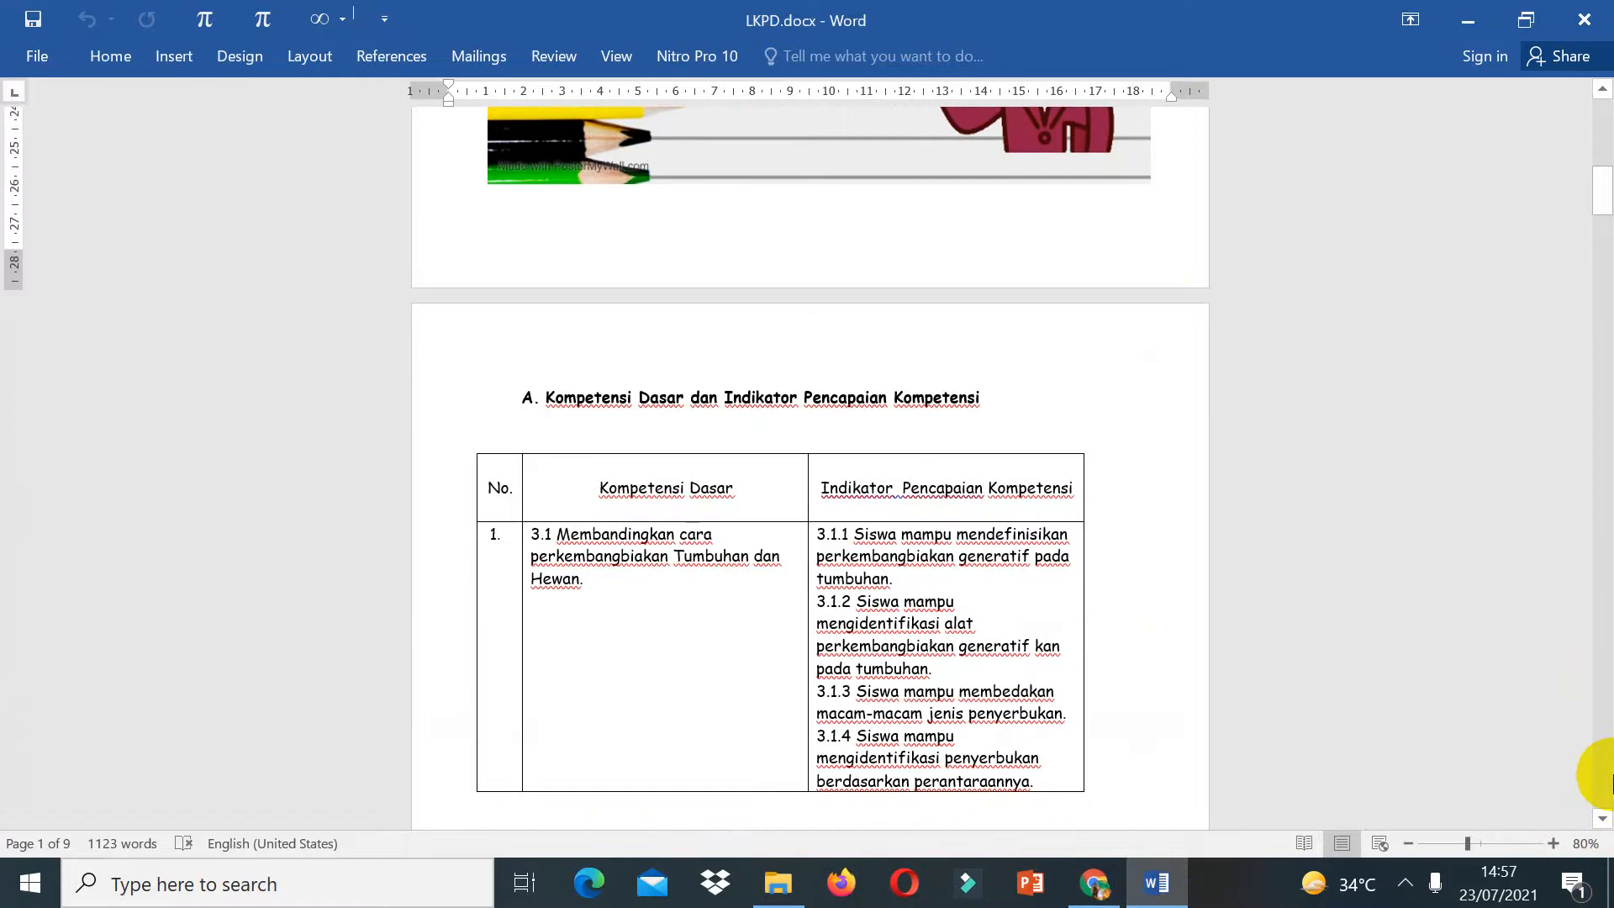
click(1612, 775)
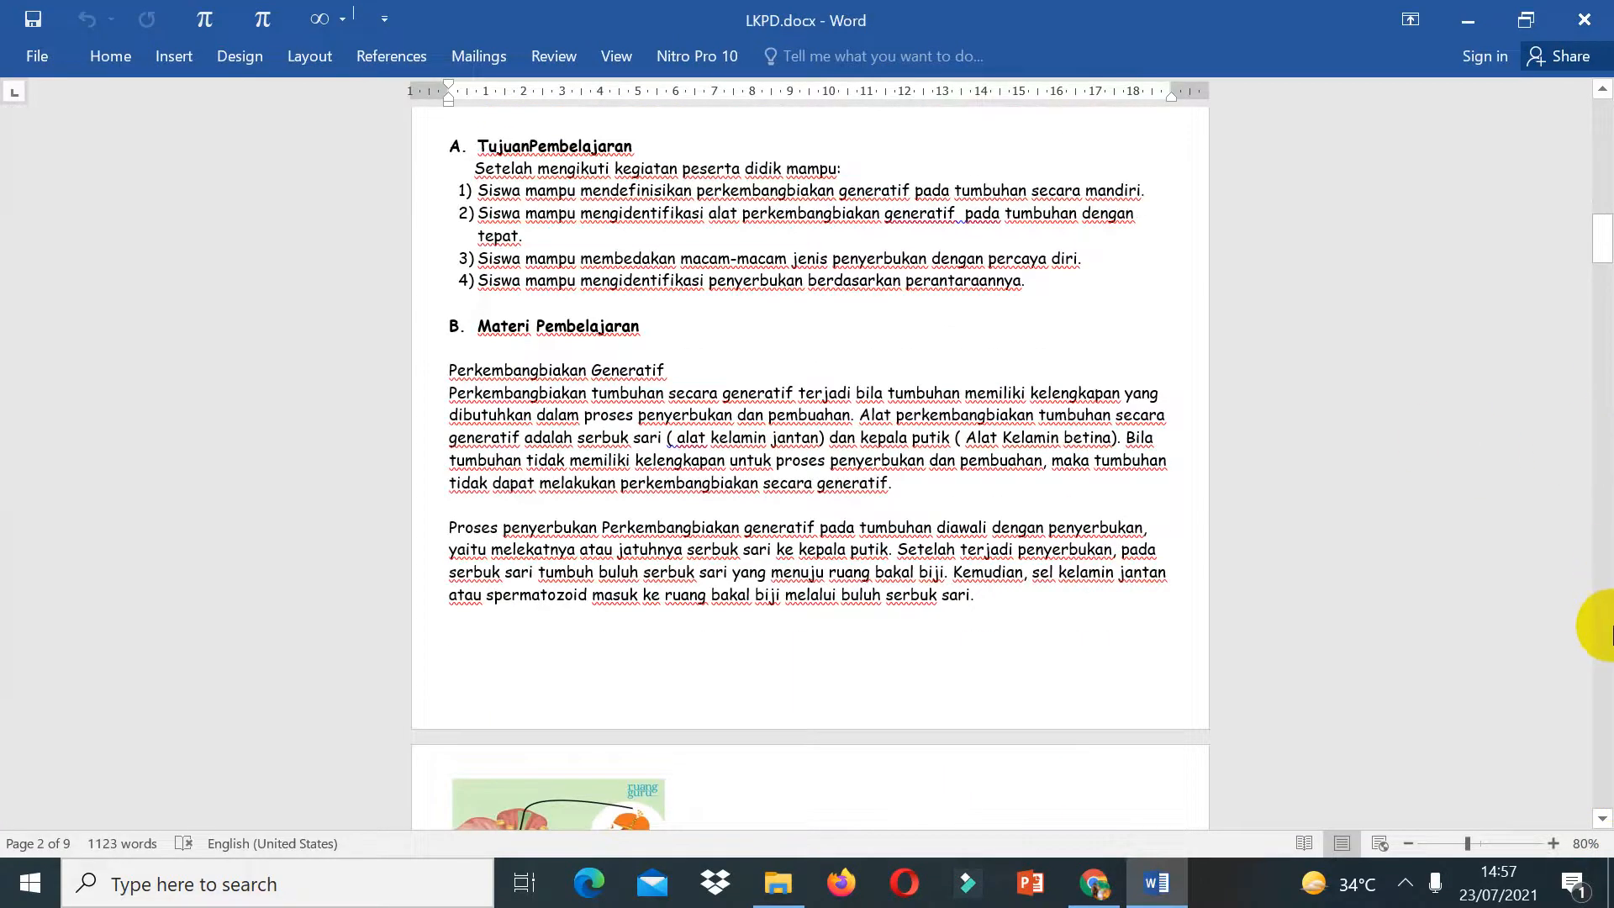
click(1612, 662)
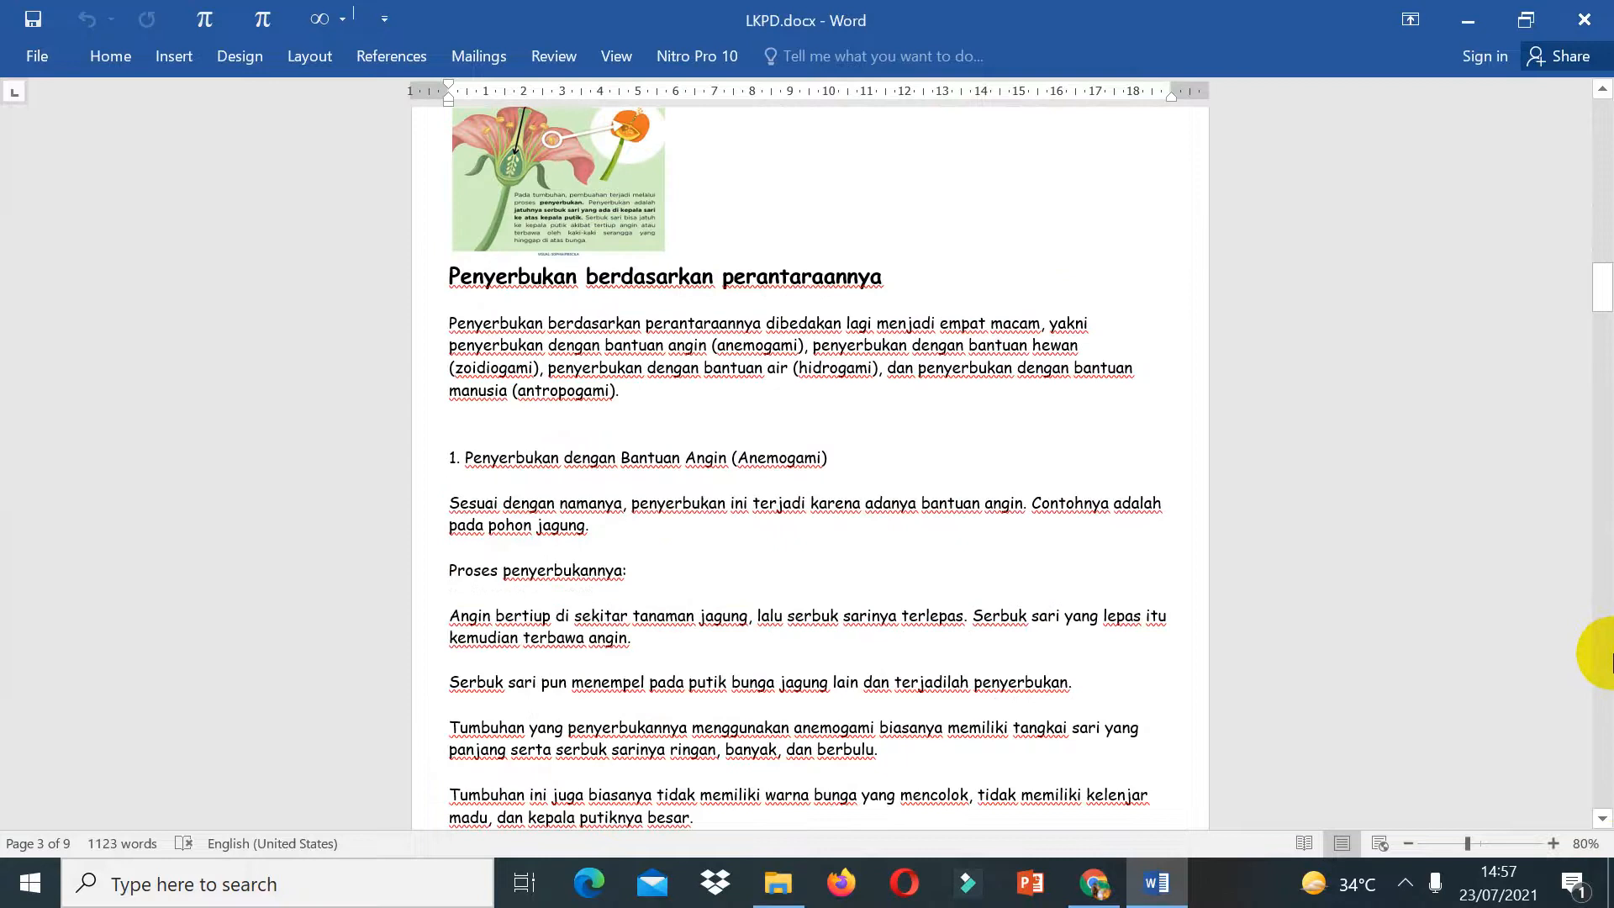
Step: Scroll through the LKPD document's material and task pages to review the worksheet questions
scroll(1612, 662, down, 20)
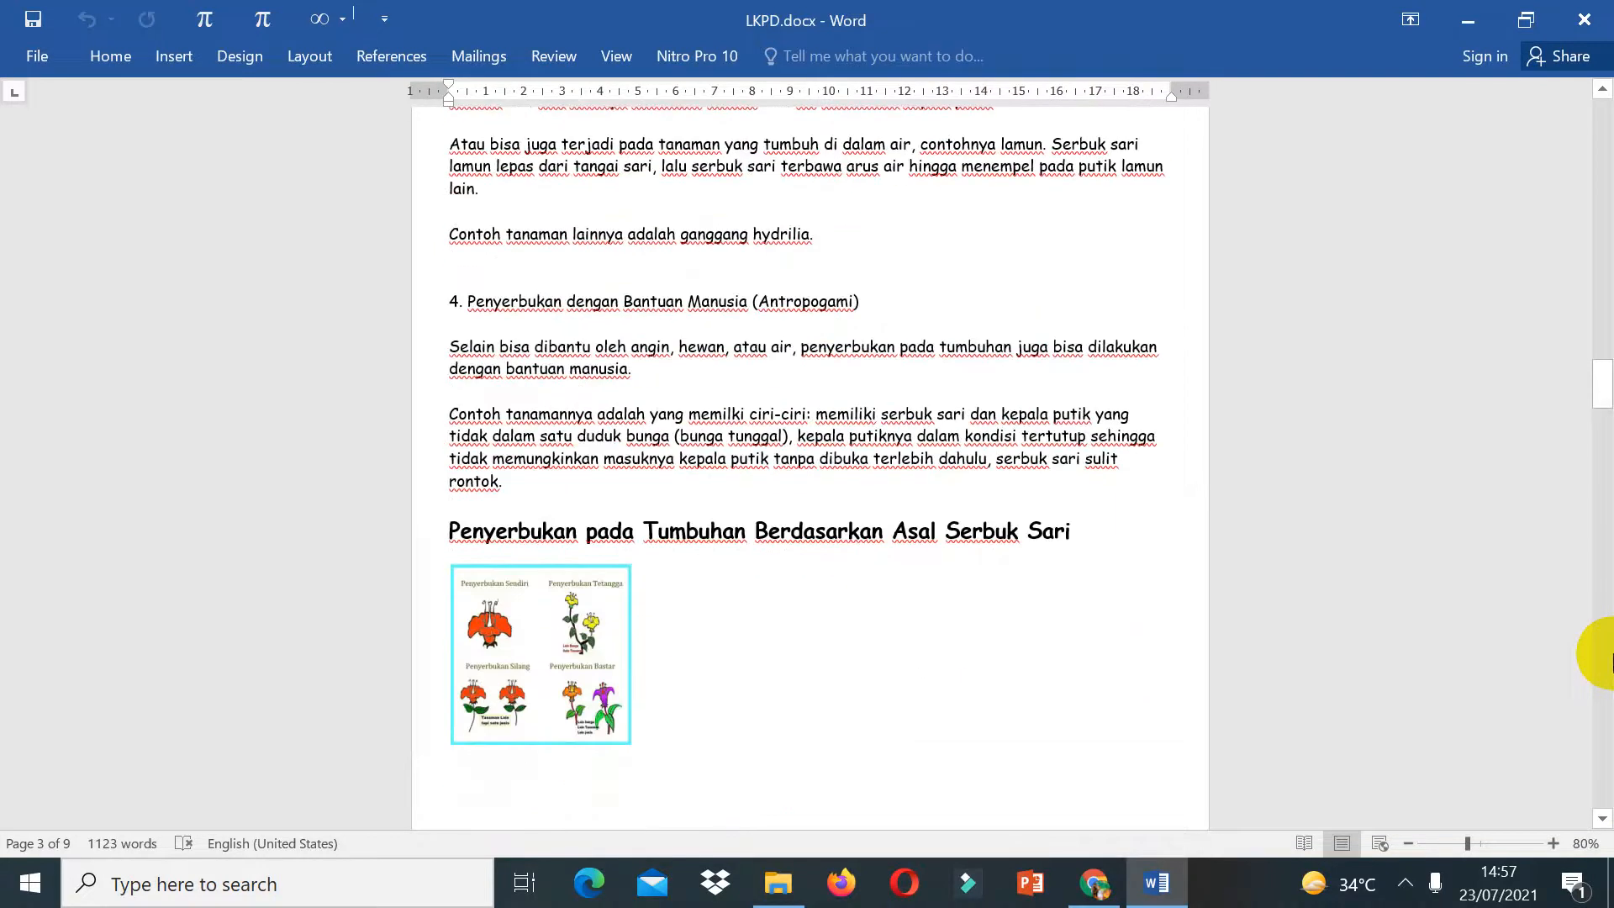
scroll(1612, 661, down, 20)
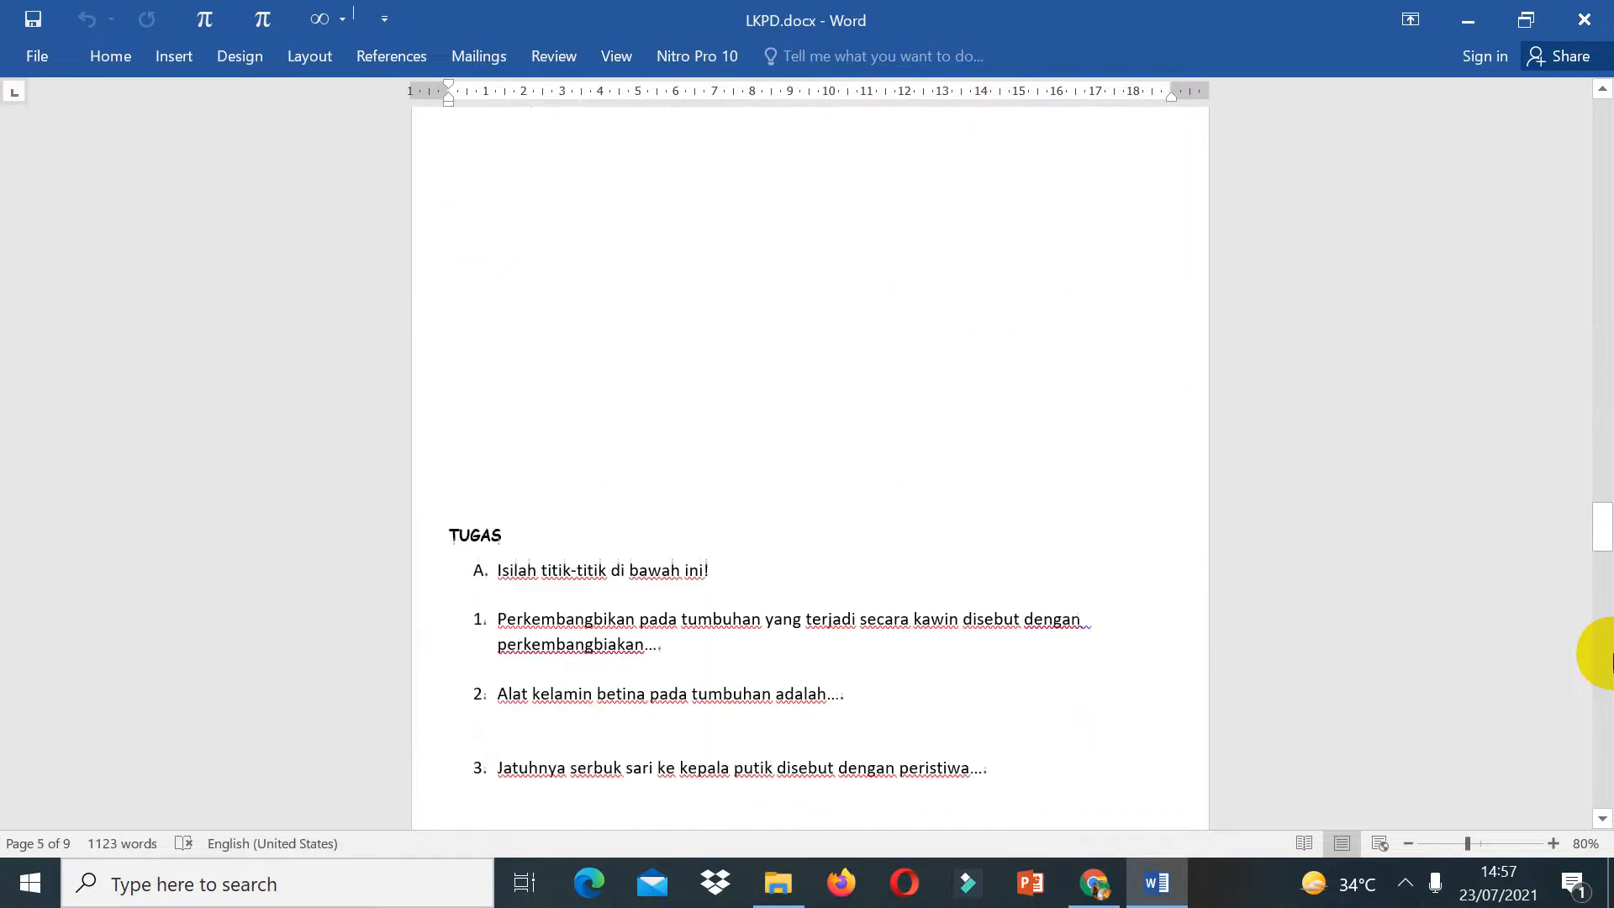
scroll(1613, 661, down, 5)
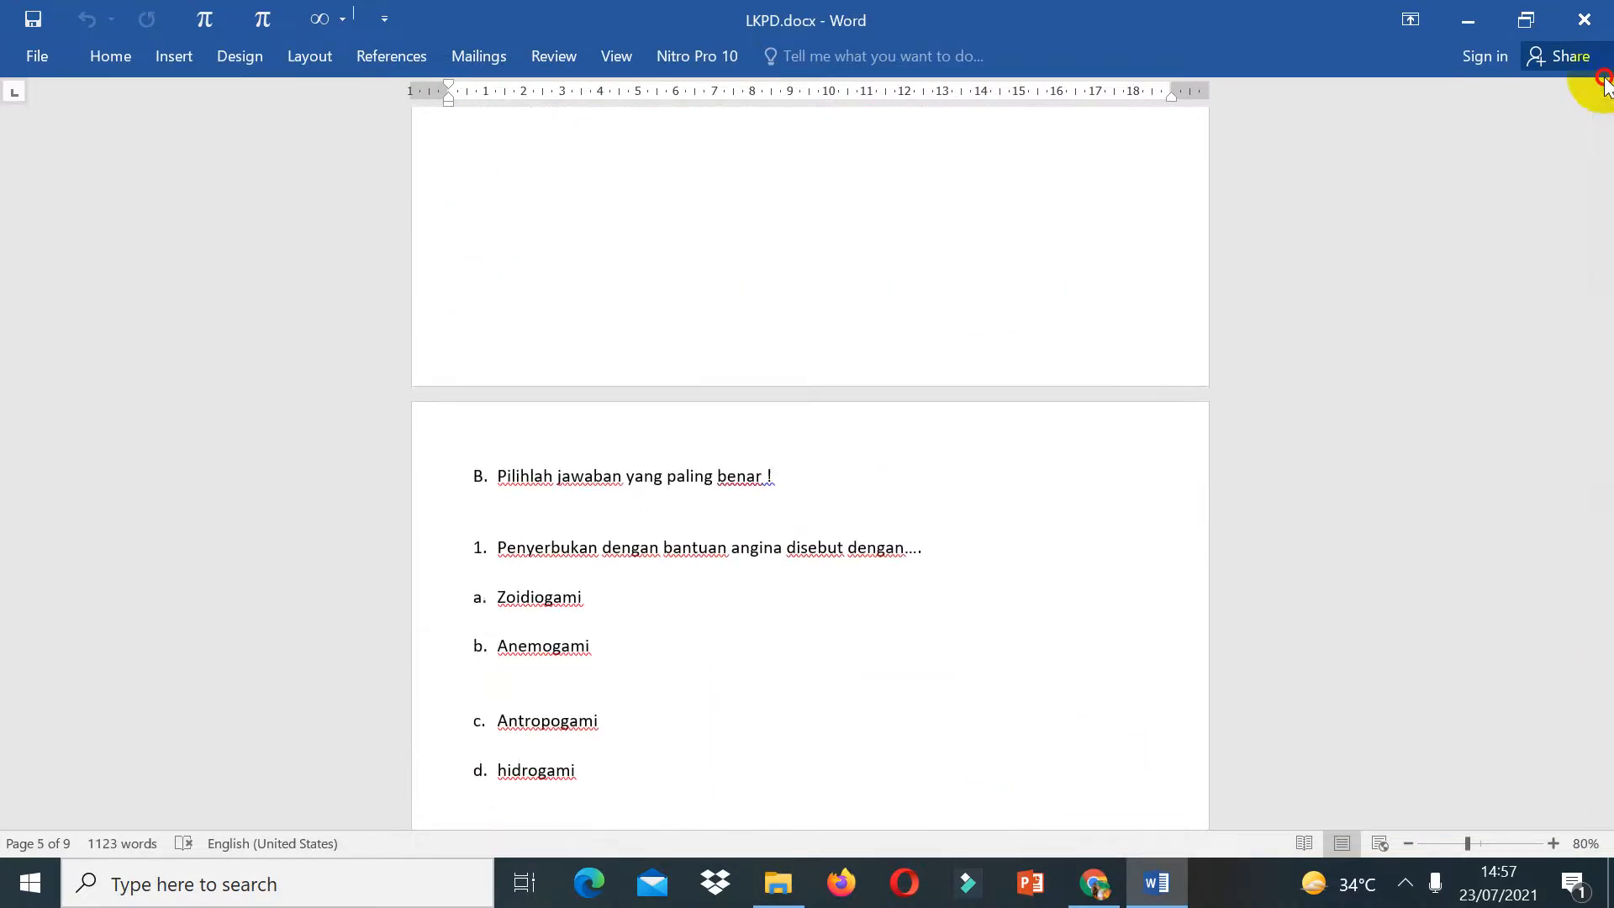
scroll(1606, 117, up, 10)
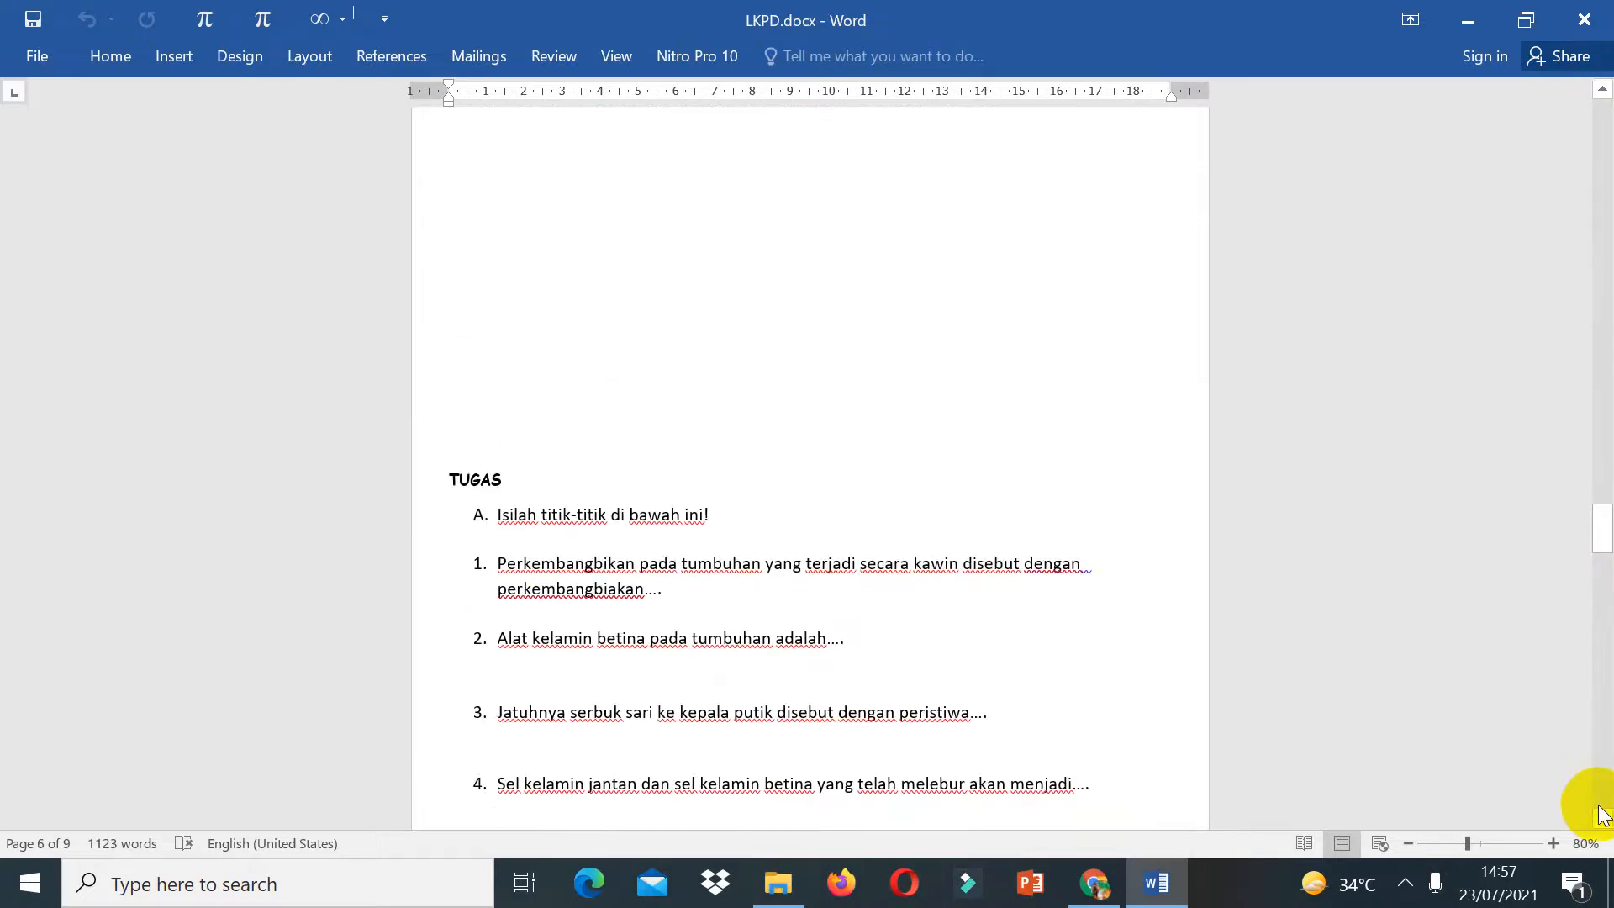
scroll(1602, 813, down, 5)
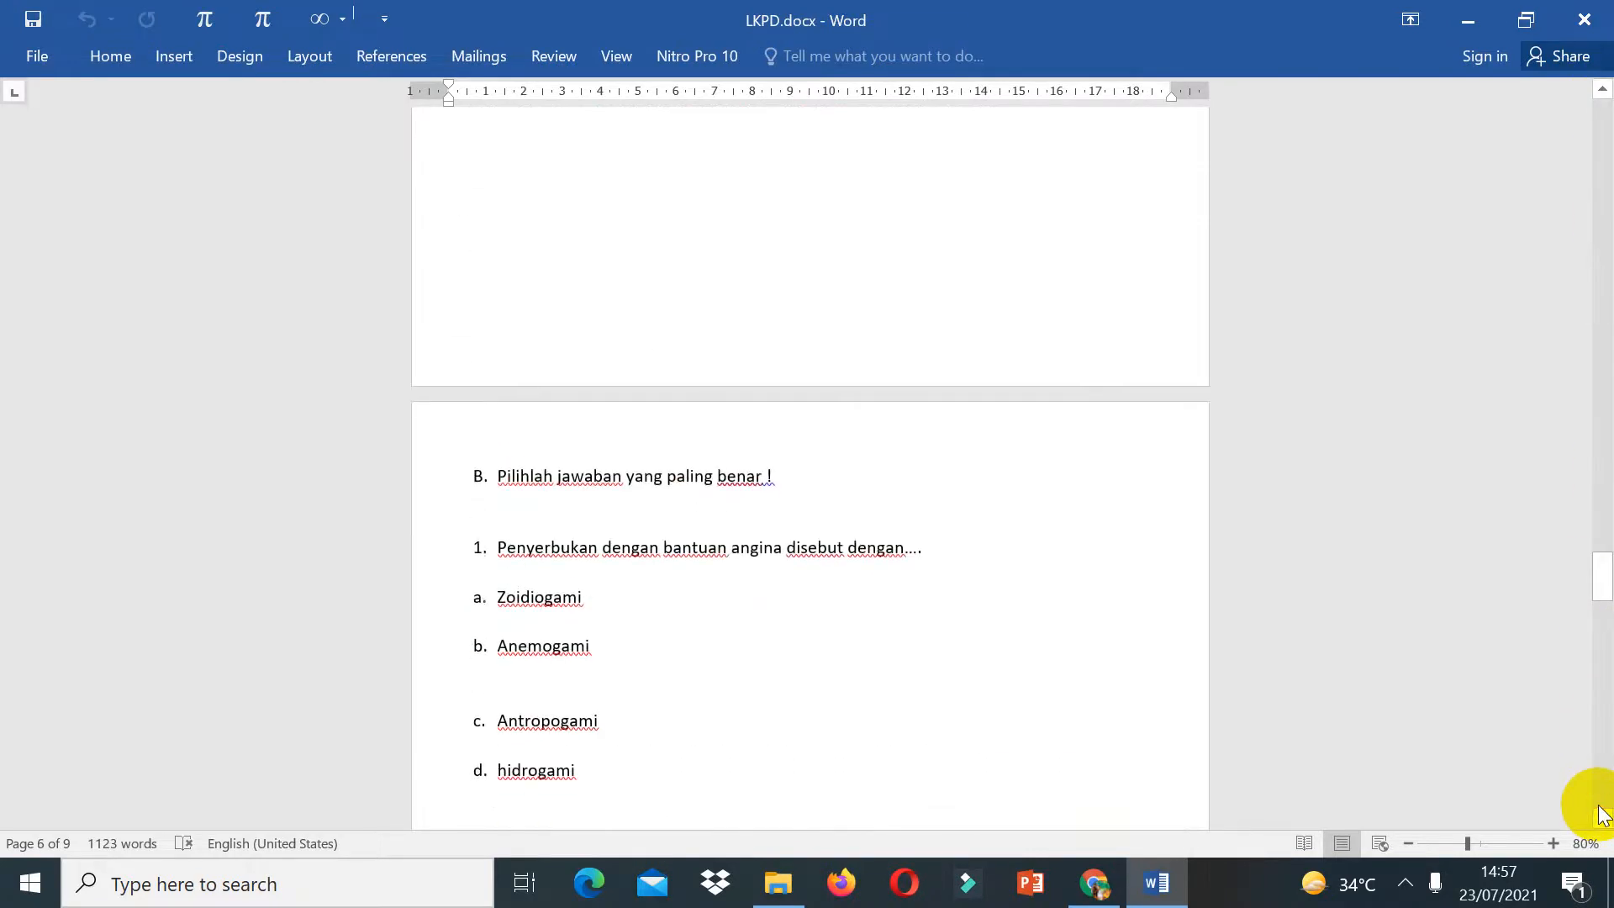
click(1604, 93)
click(1605, 94)
click(1605, 94)
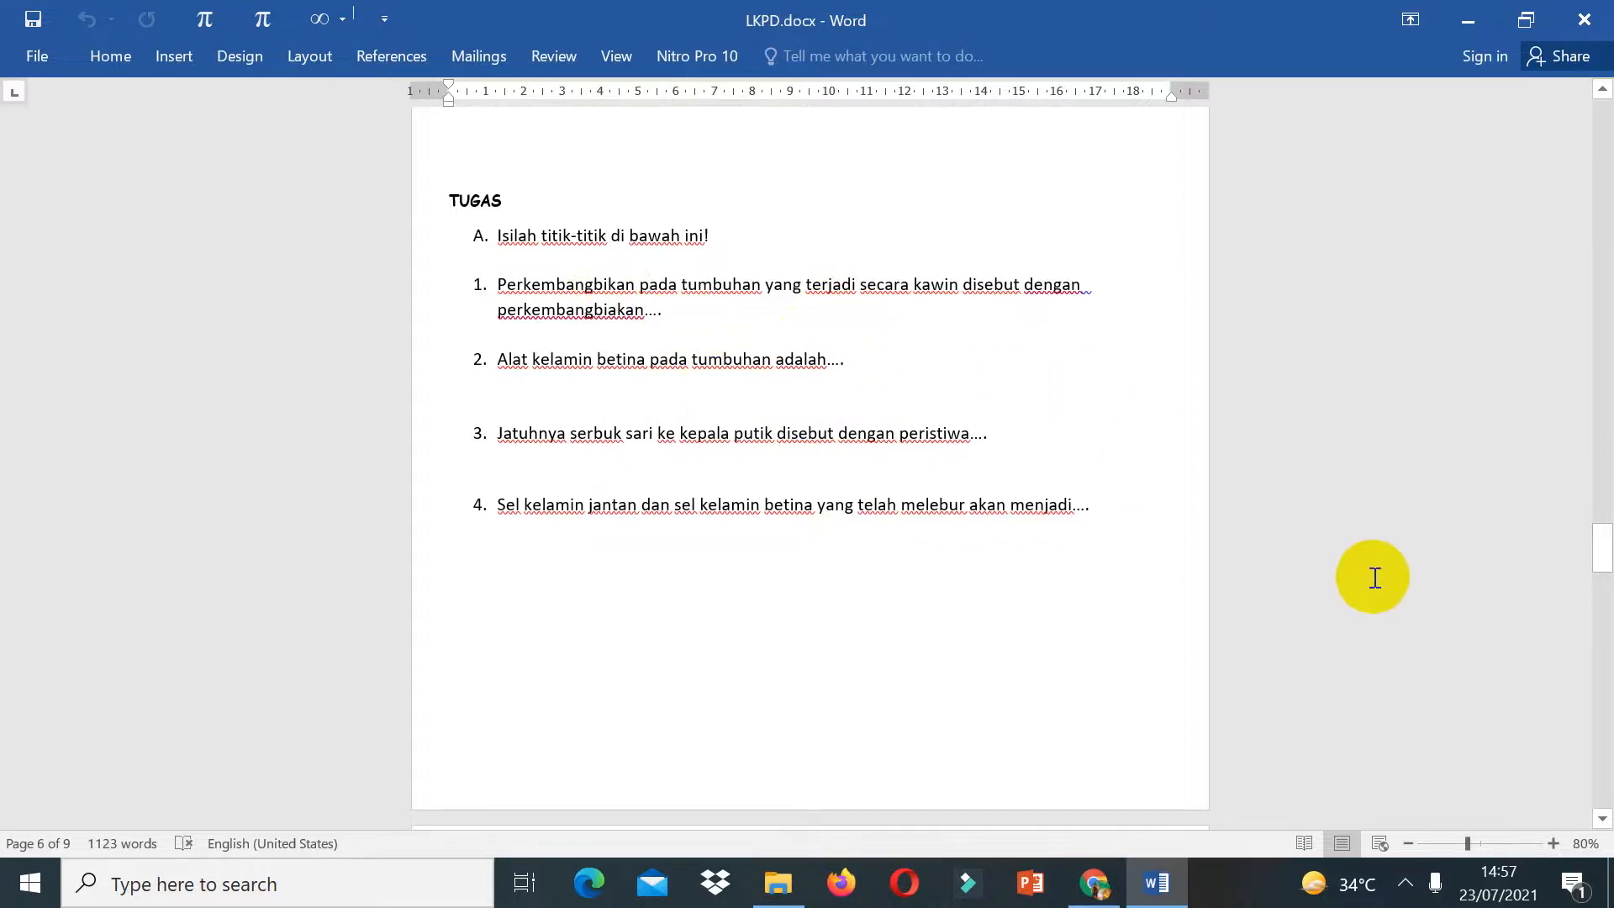
drag(1601, 822, 1603, 823)
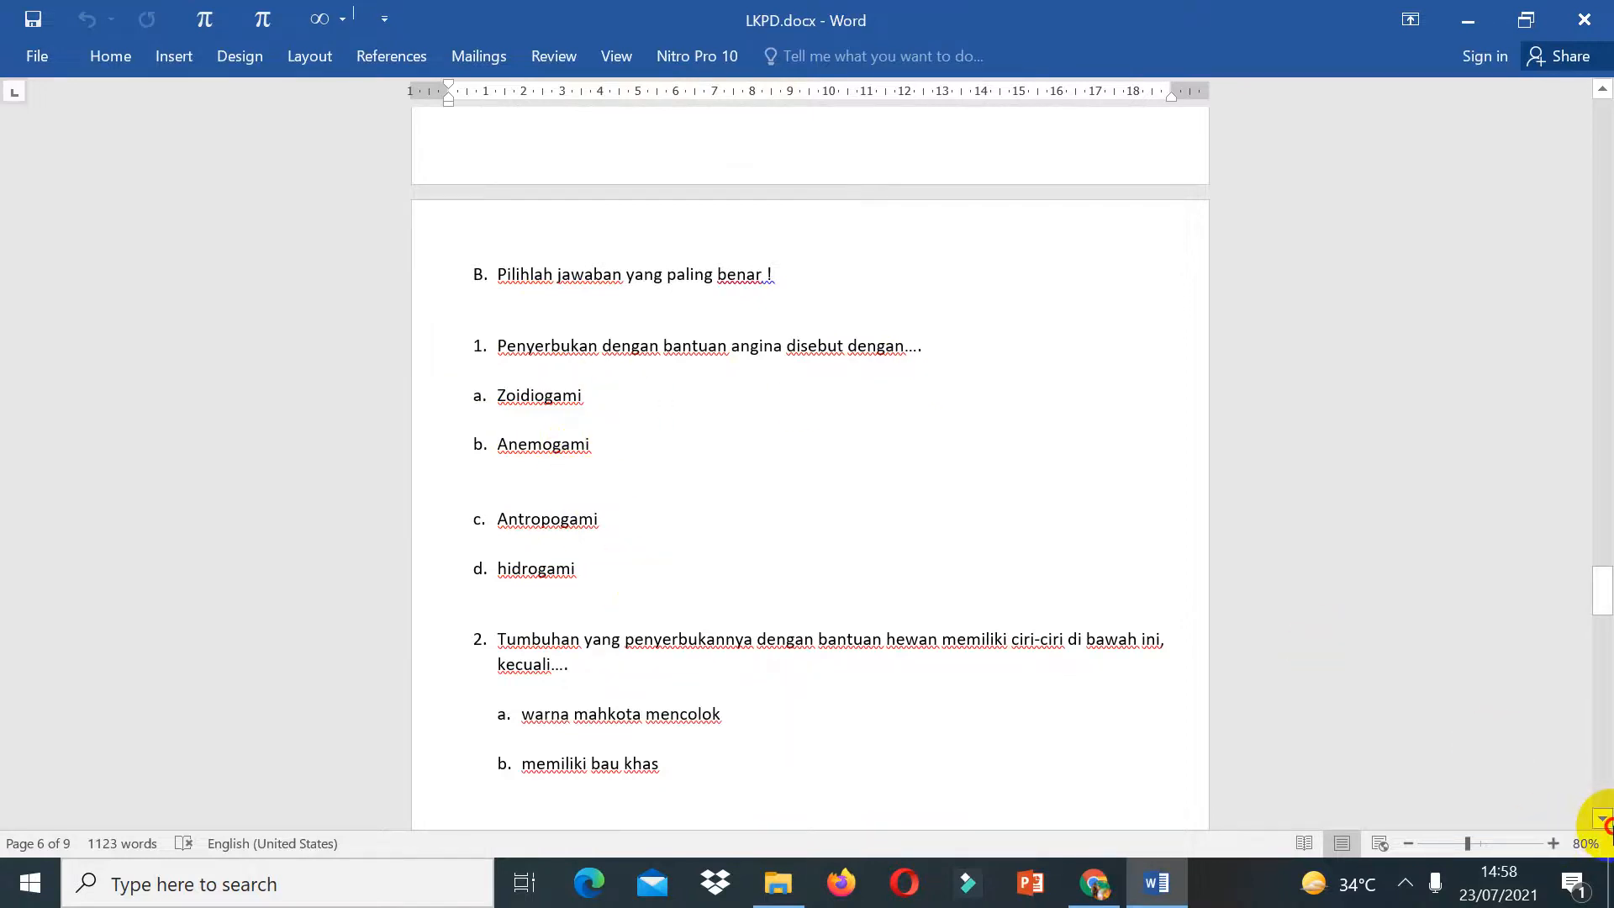
click(1603, 820)
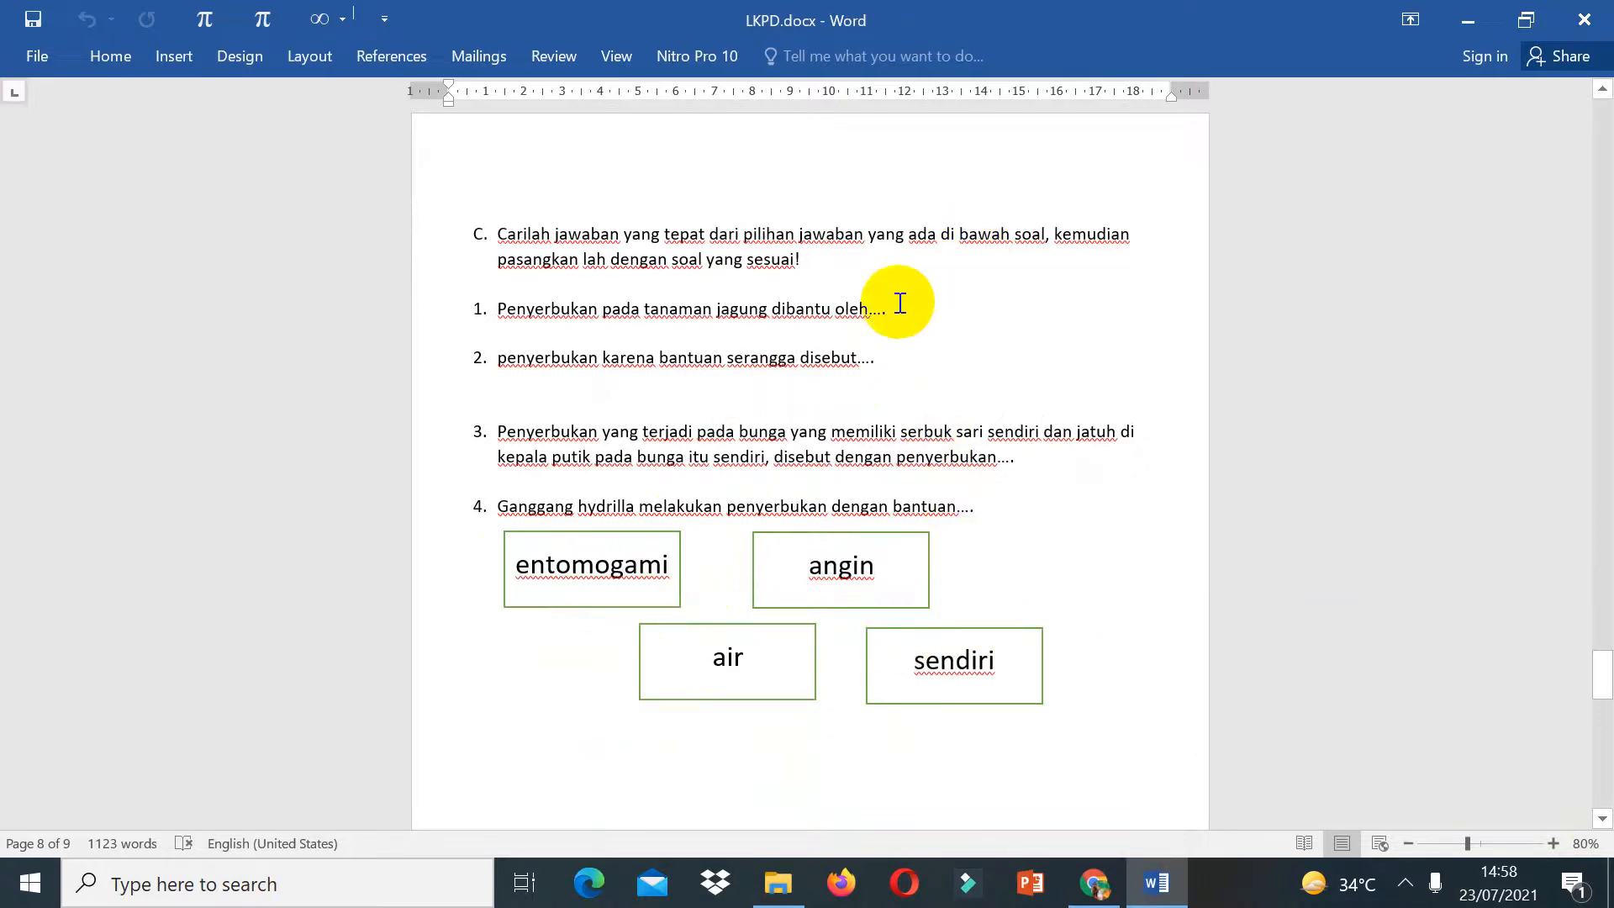
Step: Reduce the height of the entomogami and angin answer boxes in section C
click(628, 580)
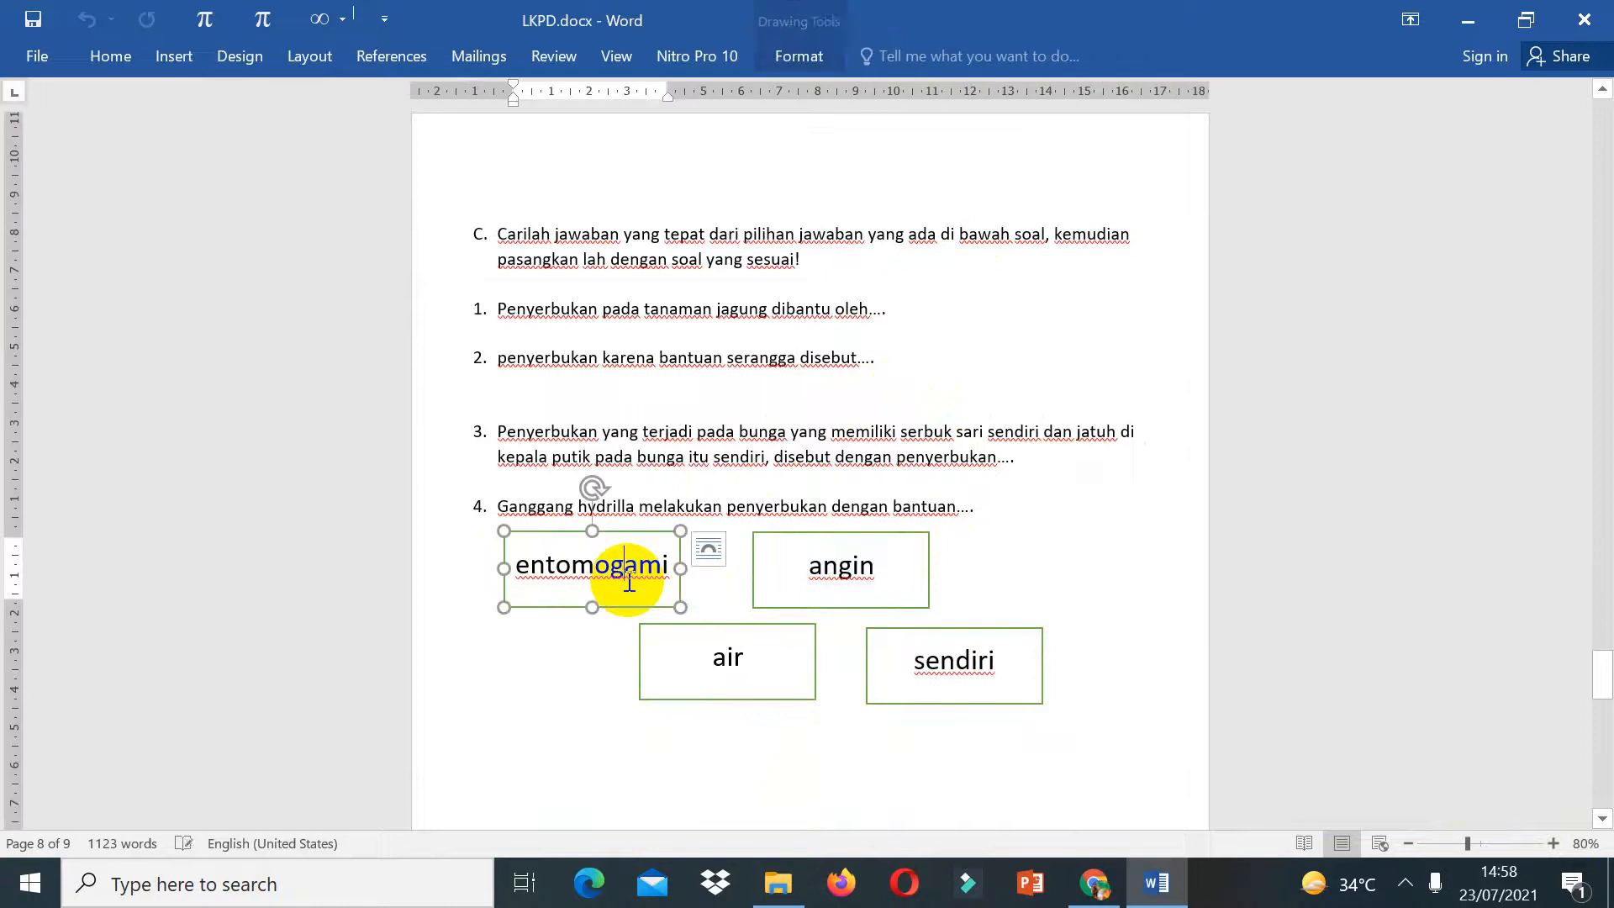
mouse_move(681, 606)
mouse_down()
mouse_move(652, 566)
mouse_move(659, 588)
mouse_move(688, 579)
mouse_up()
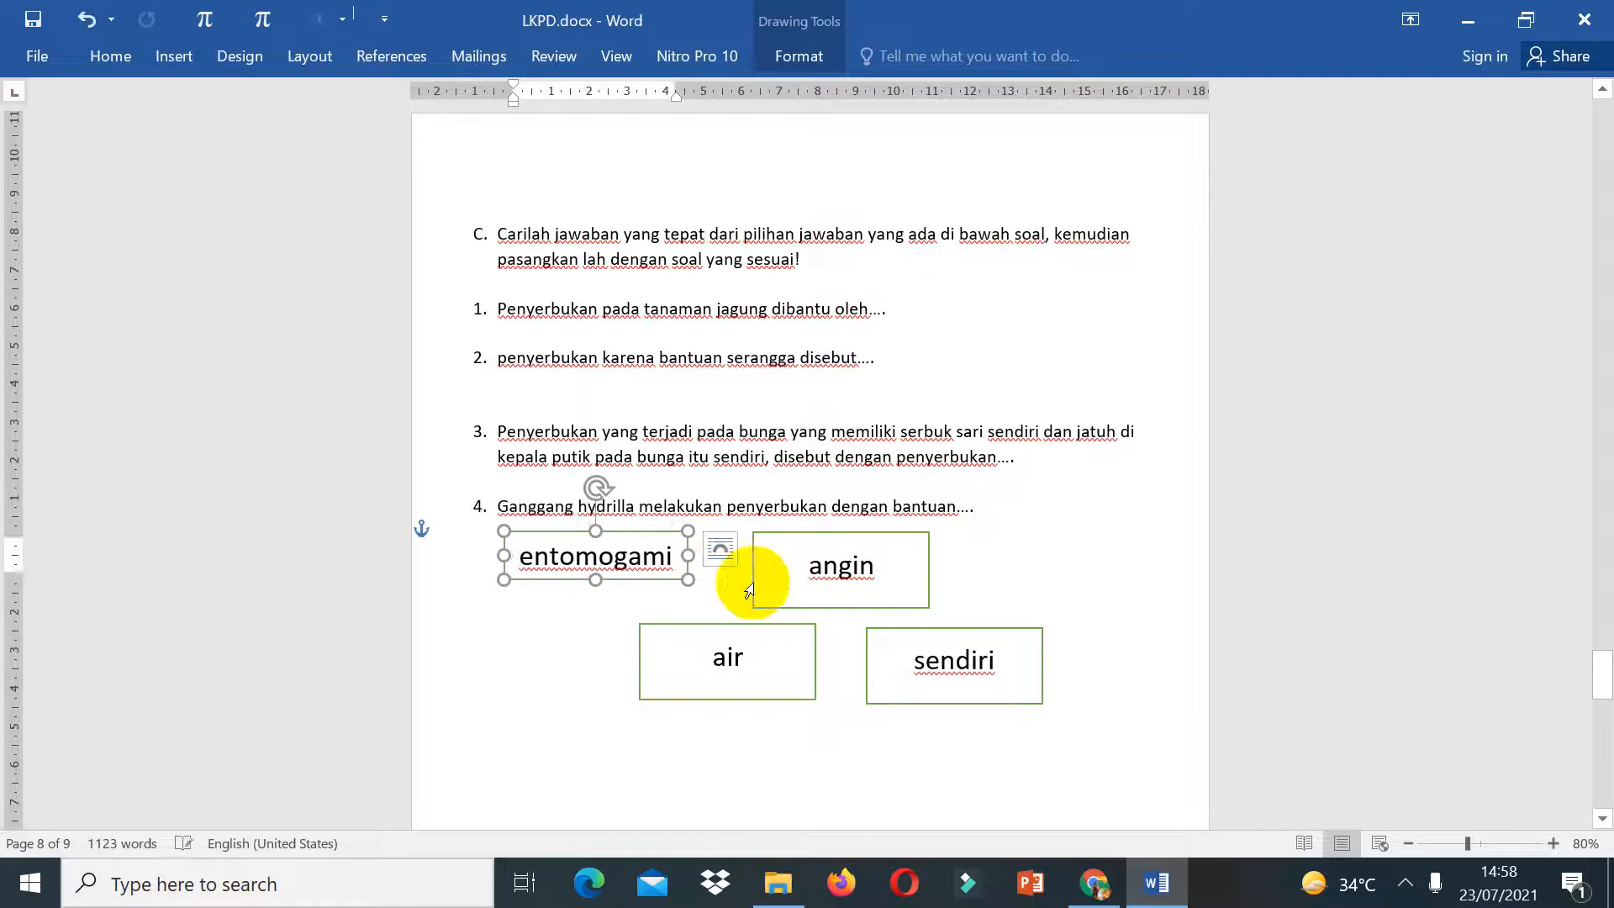
click(837, 578)
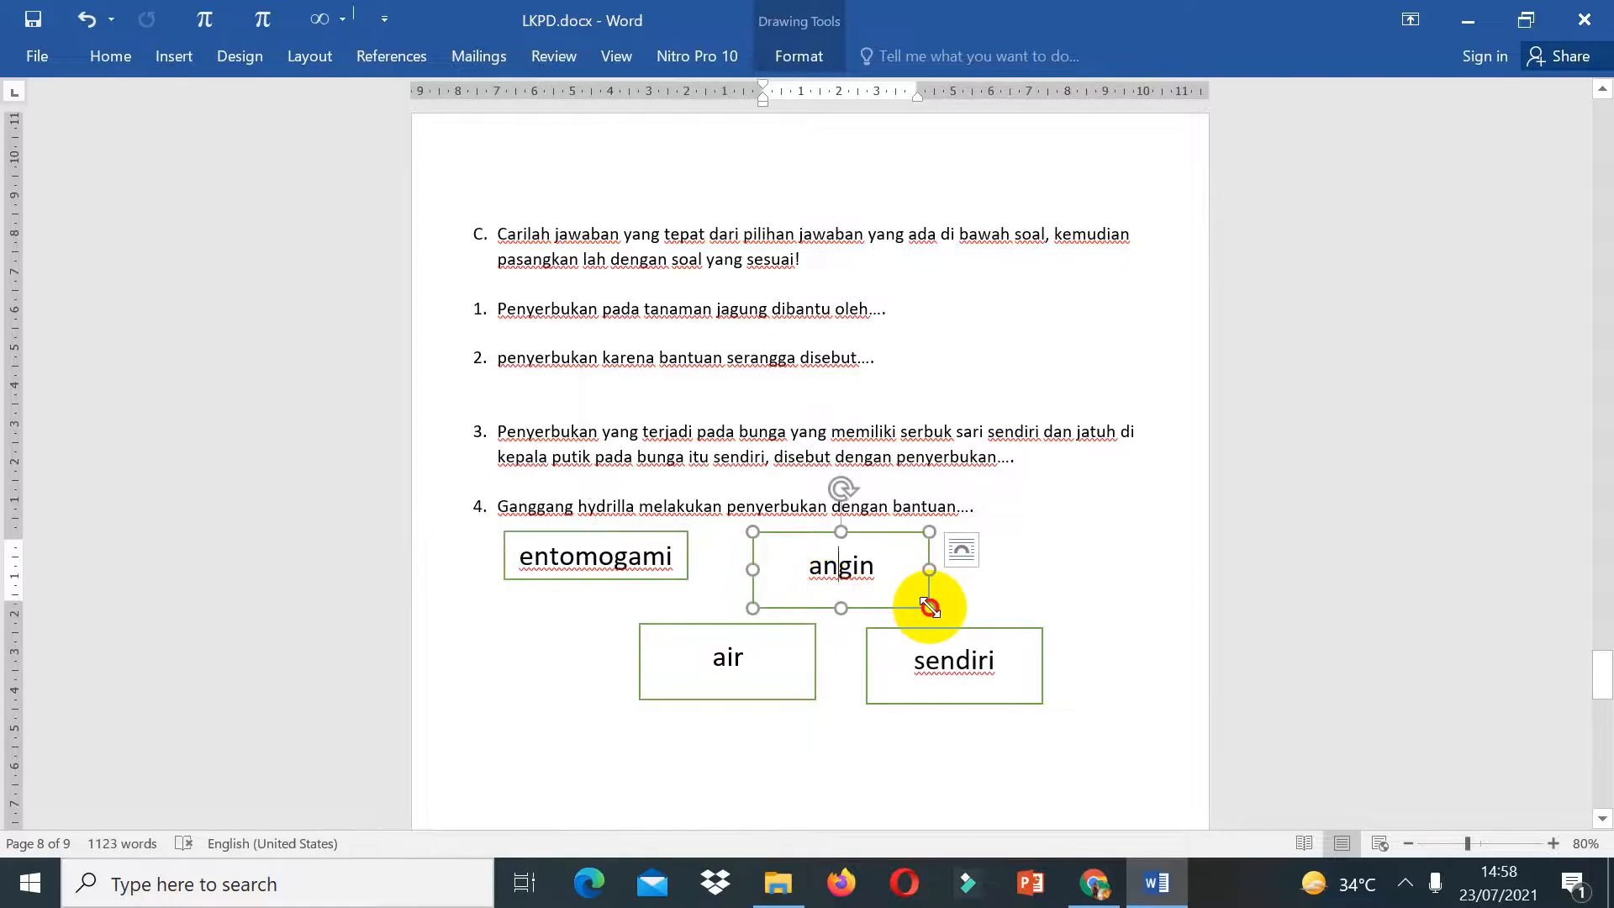
drag(929, 607, 940, 569)
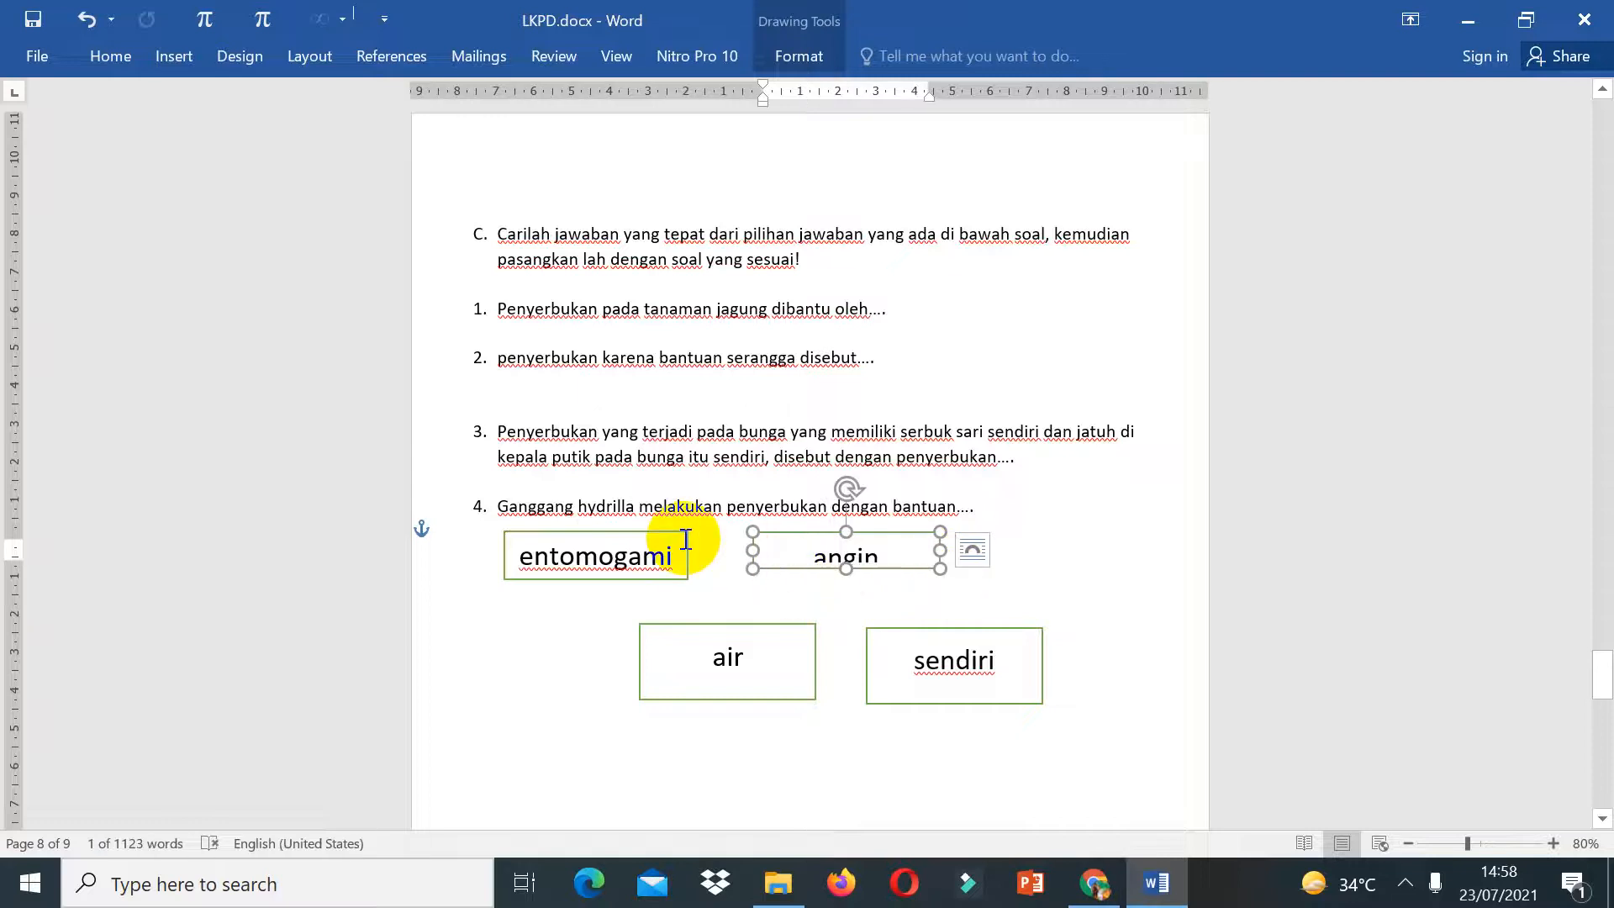
Step: Set the font size of the entomogami and angin labels to 14
click(640, 556)
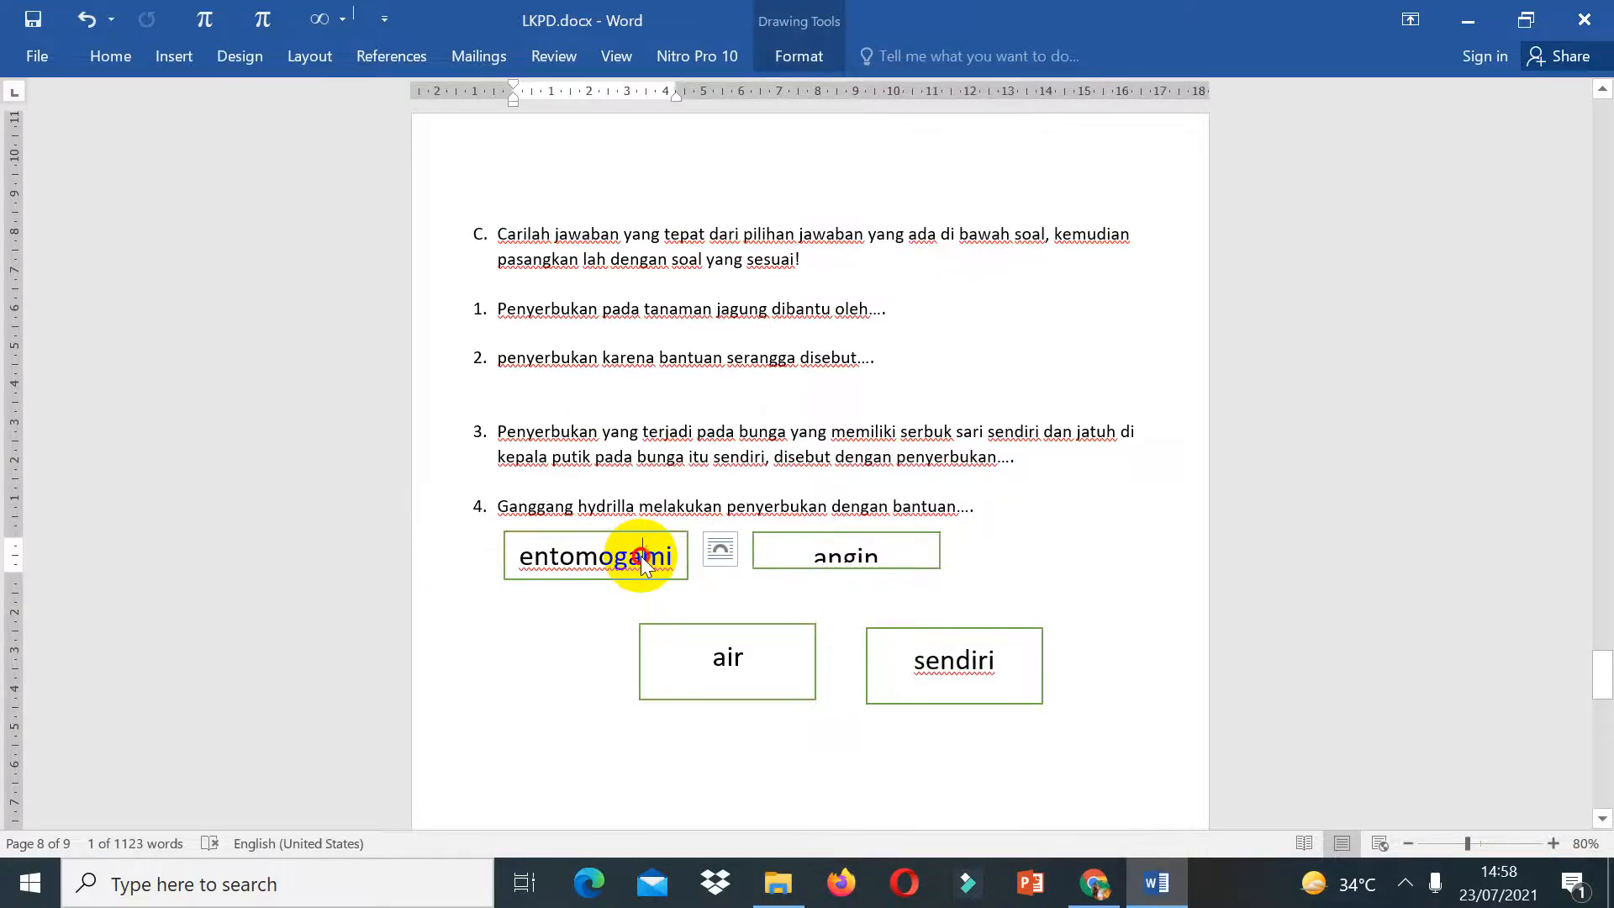
double_click(641, 556)
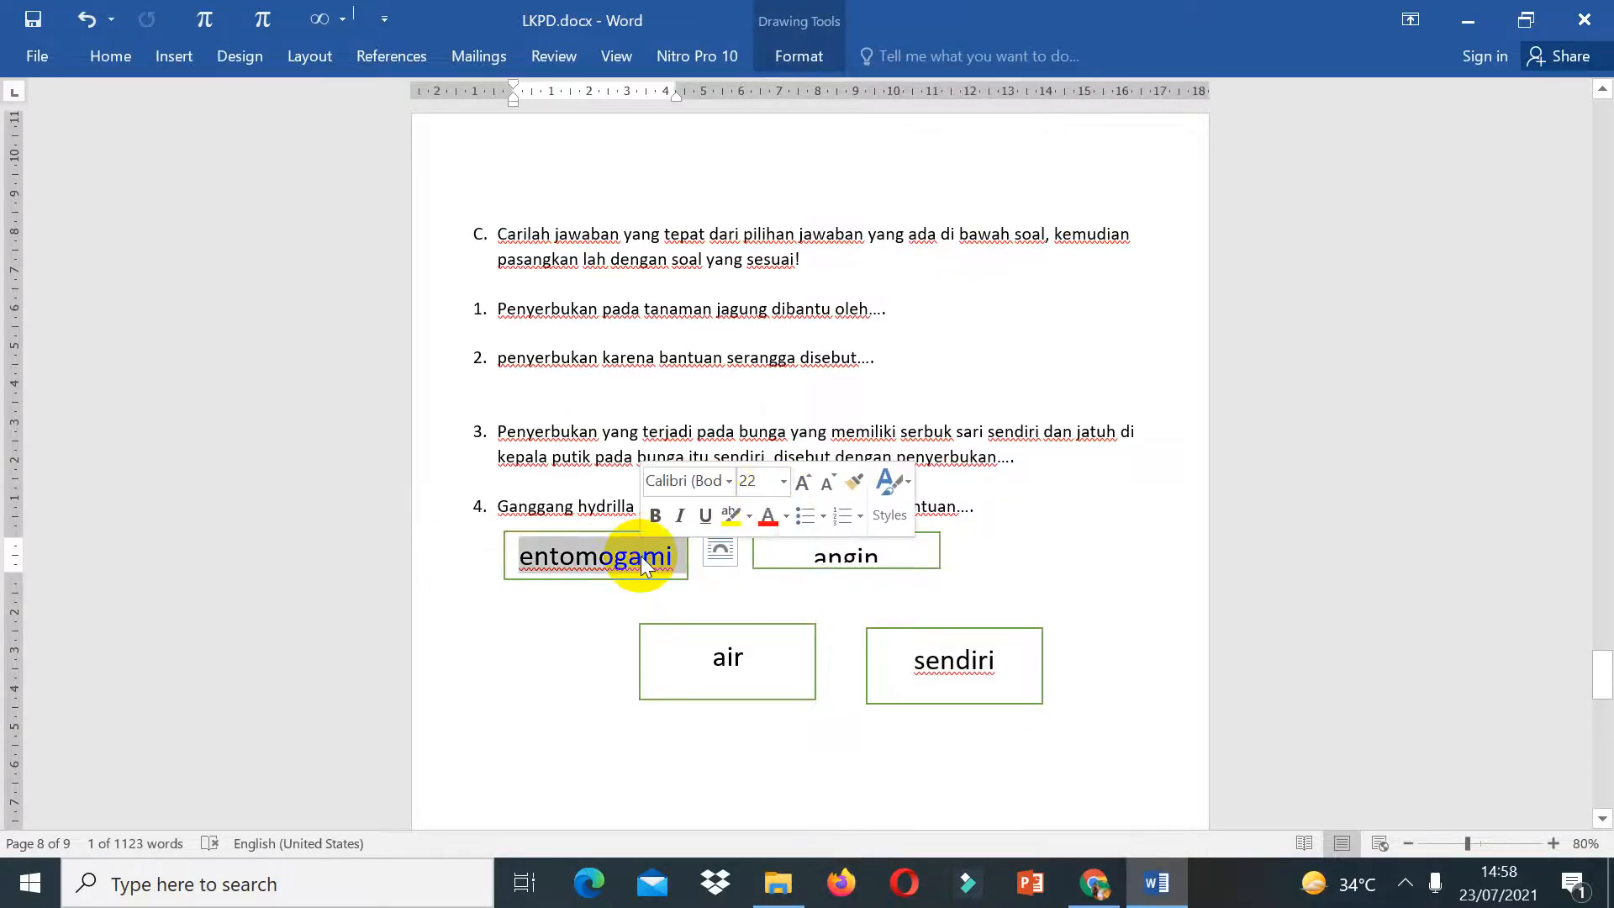
click(748, 482)
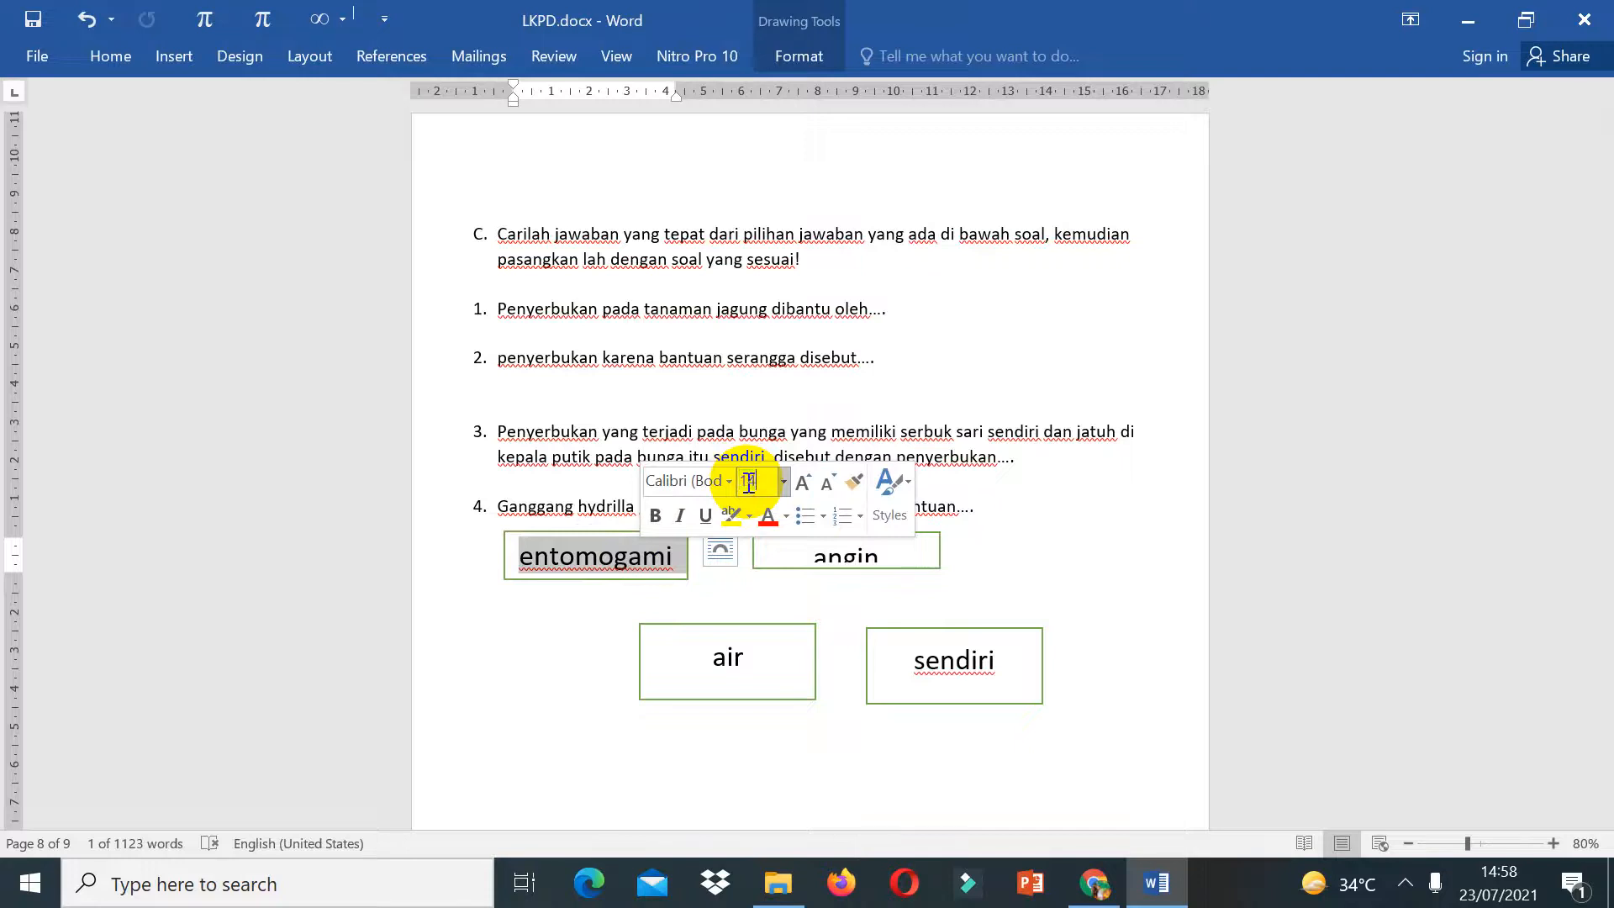
text(14)
key(Return)
double_click(838, 558)
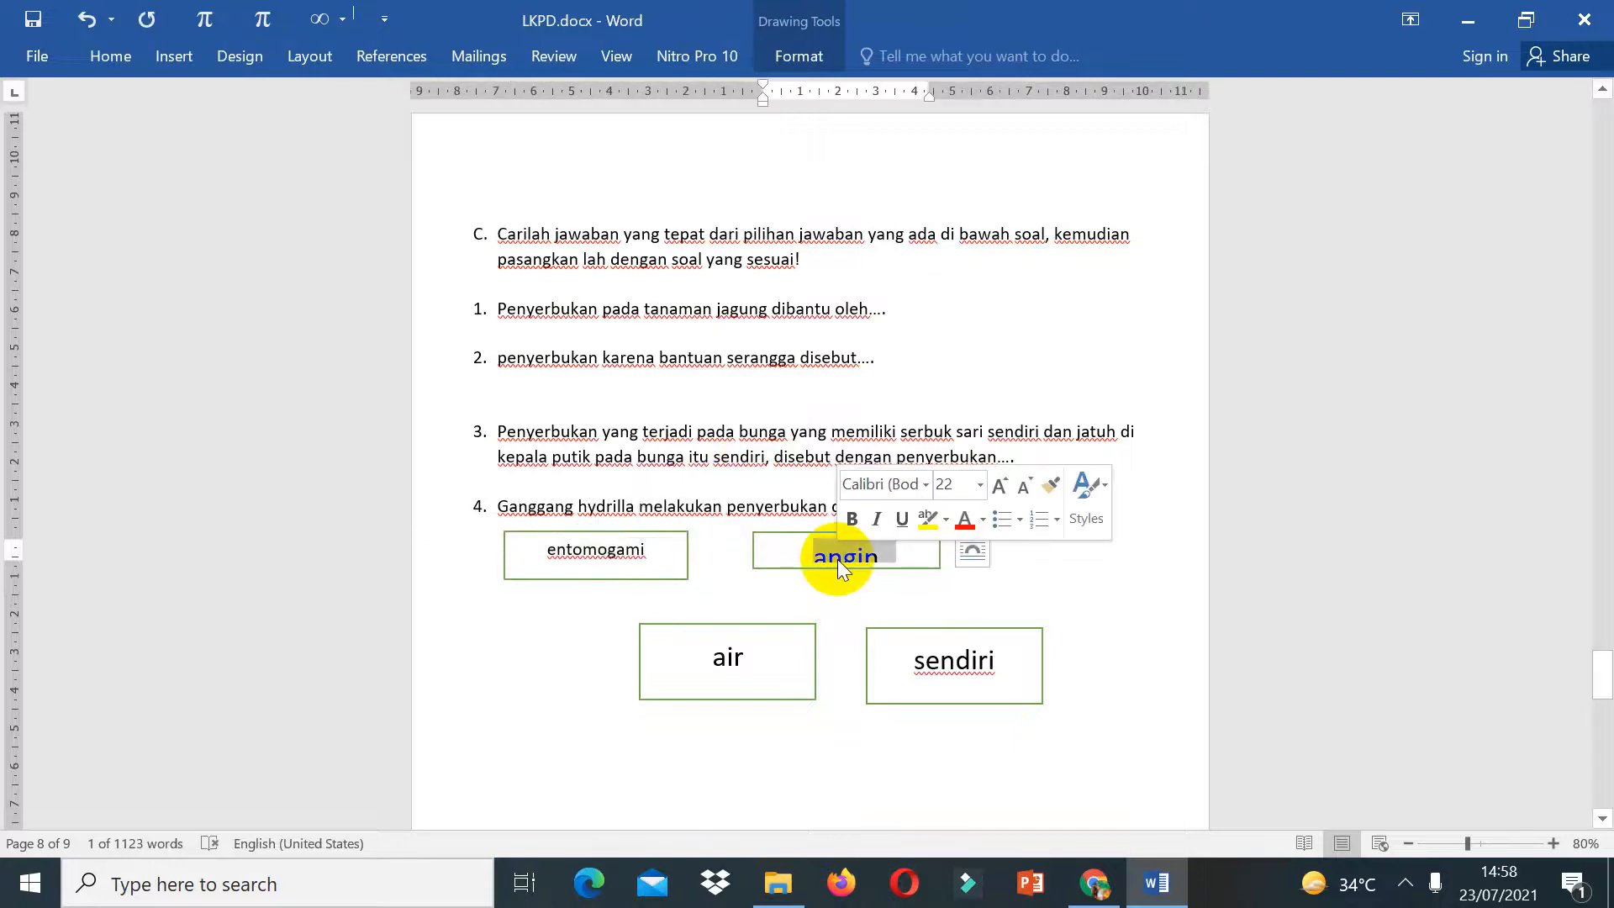
click(954, 491)
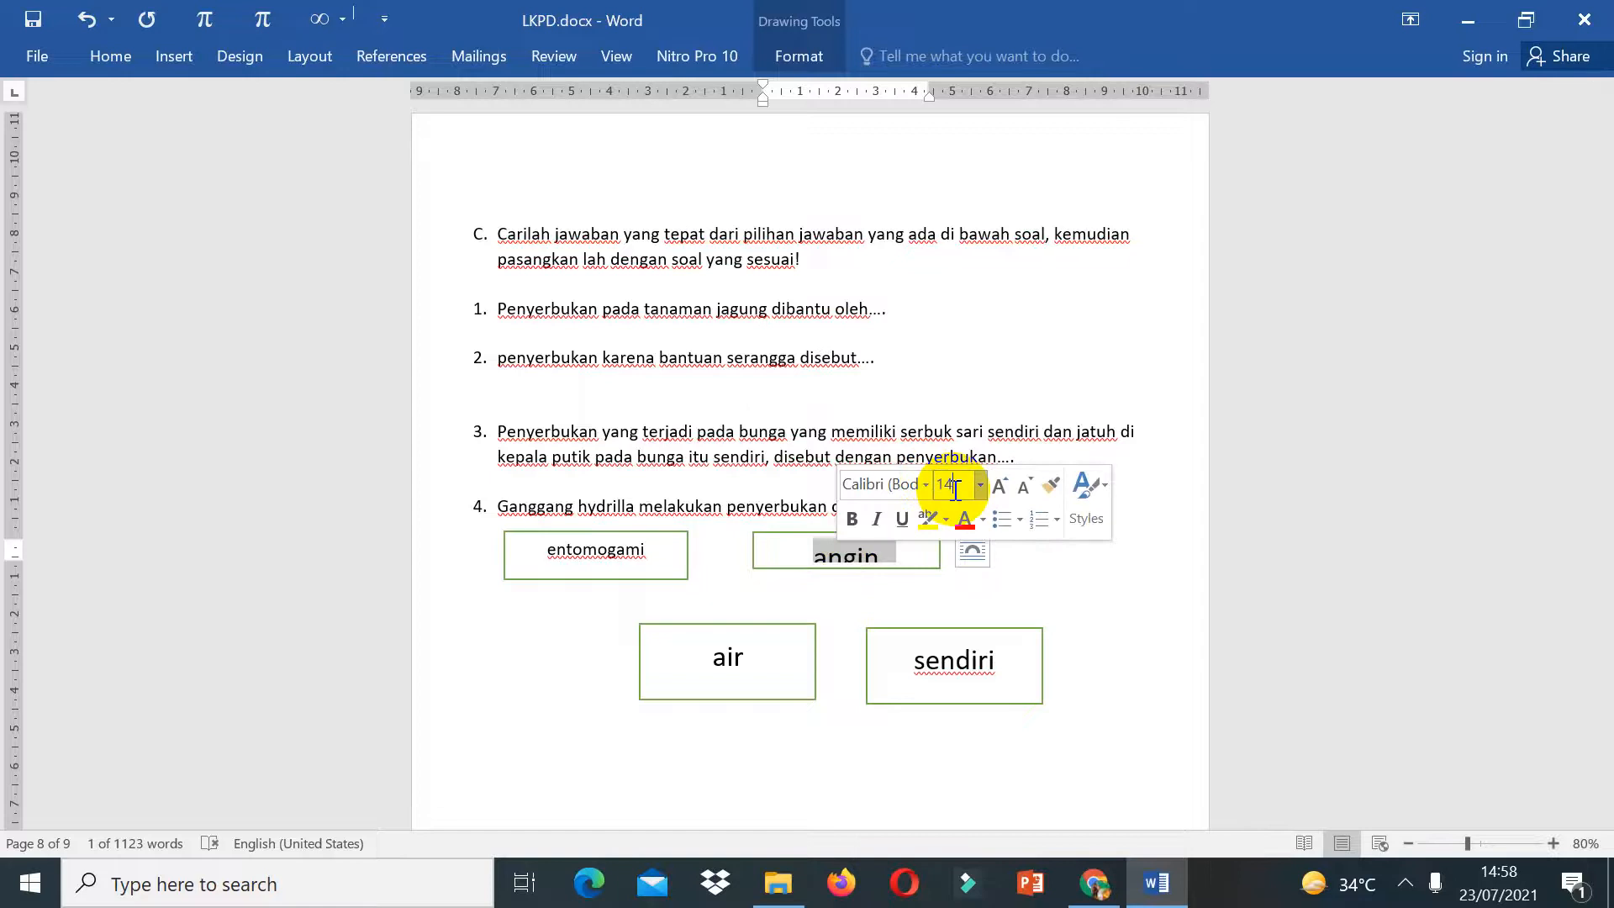
key(Return)
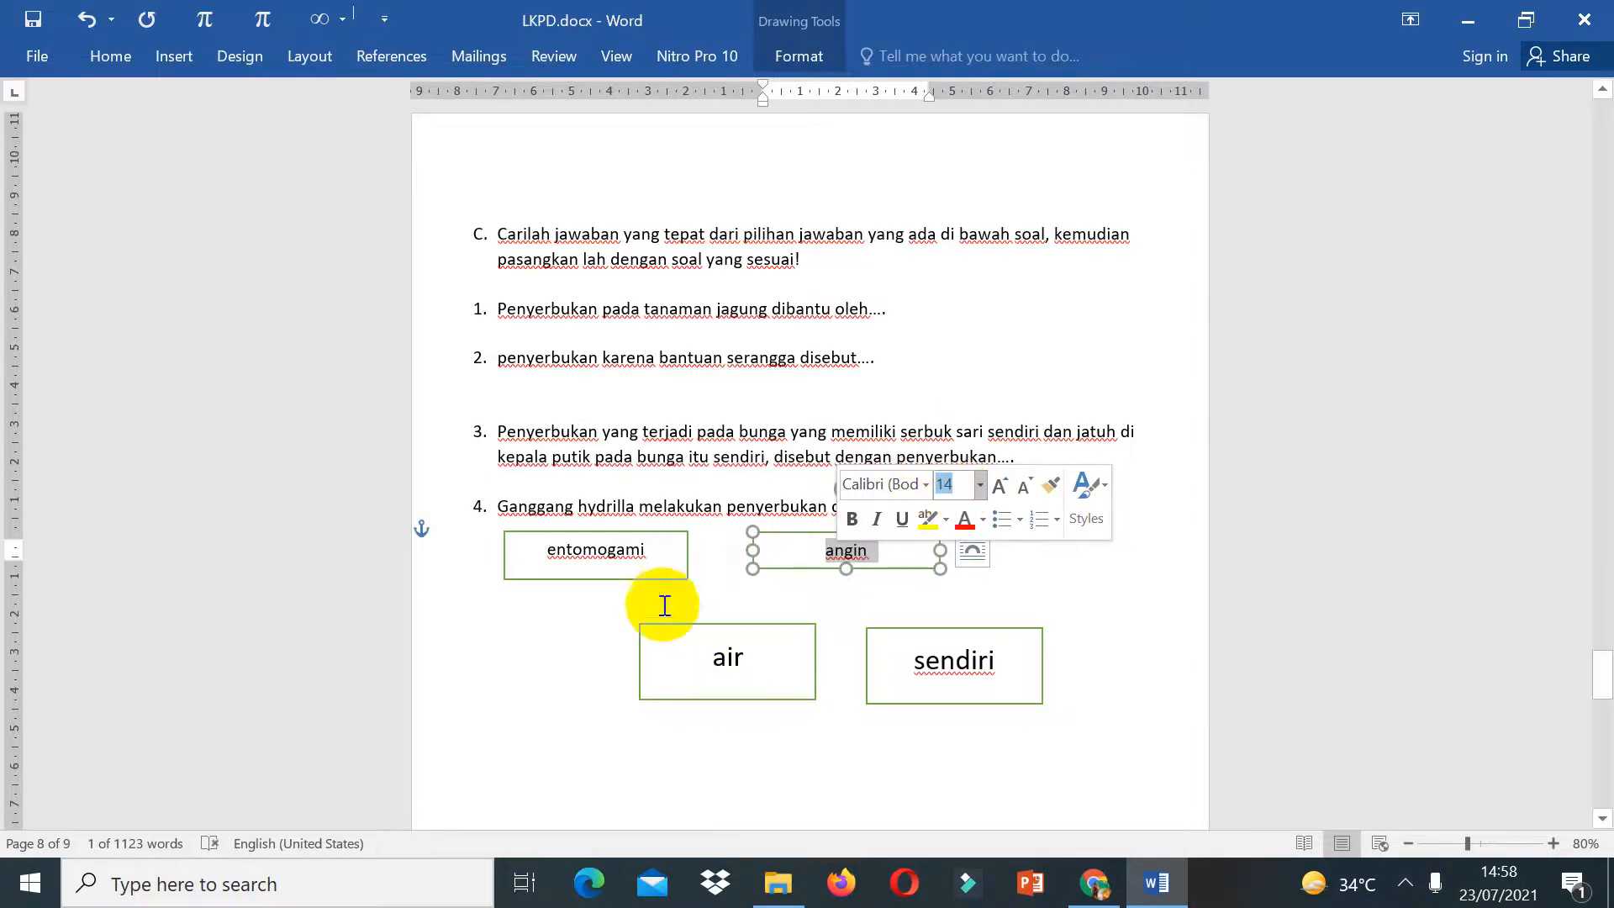
Step: Narrow the entomogami and angin boxes to fit their smaller text
click(661, 576)
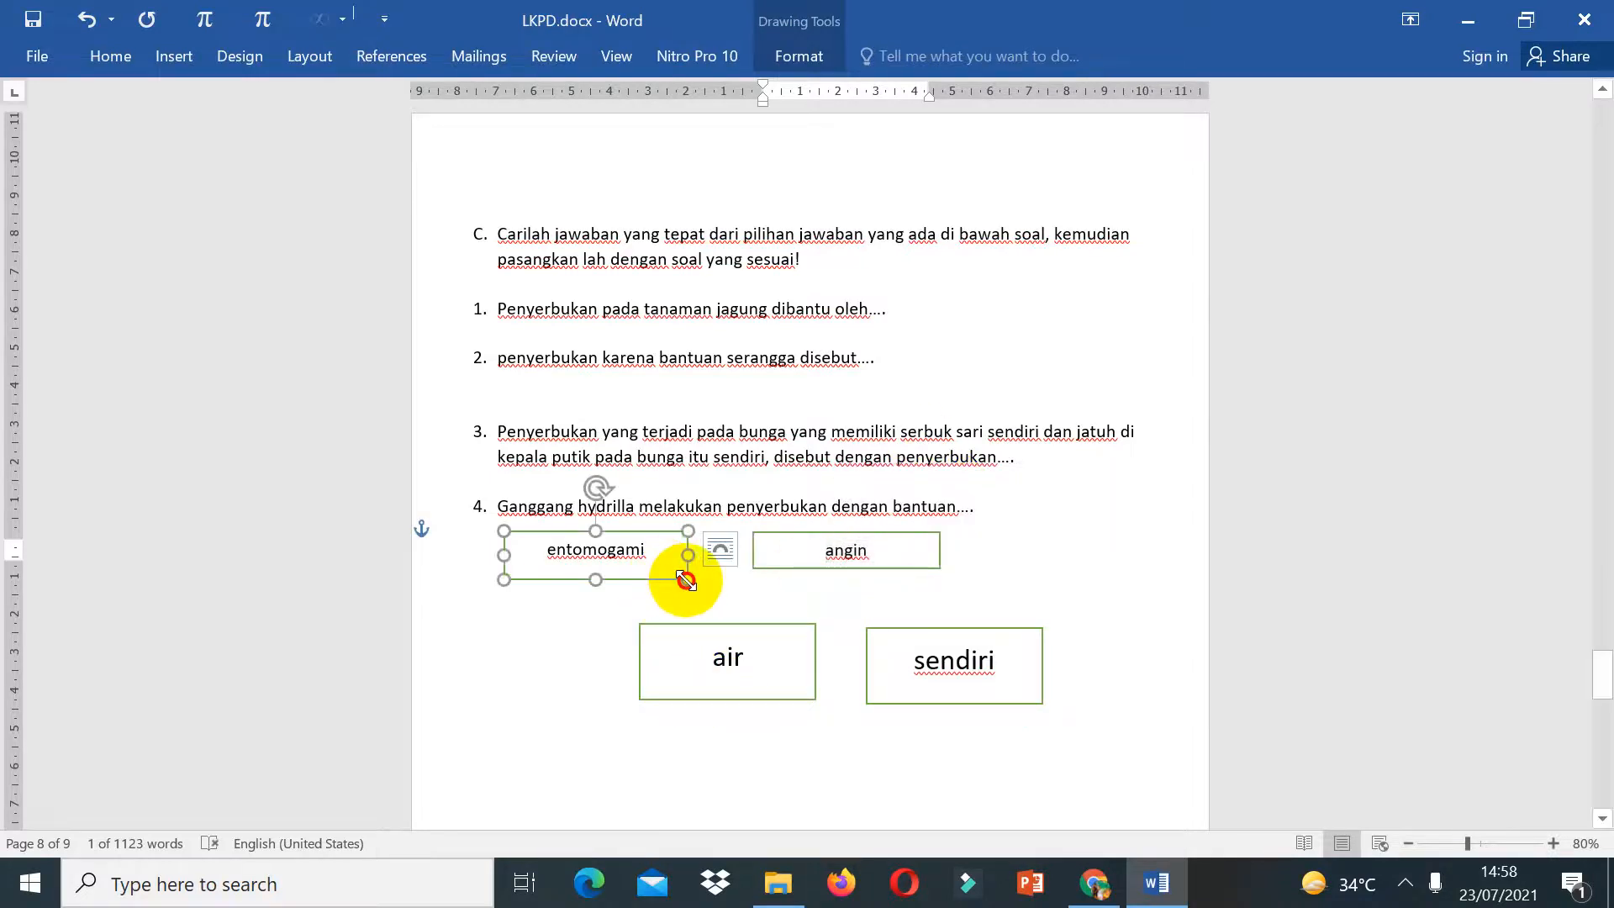
drag(687, 579, 662, 564)
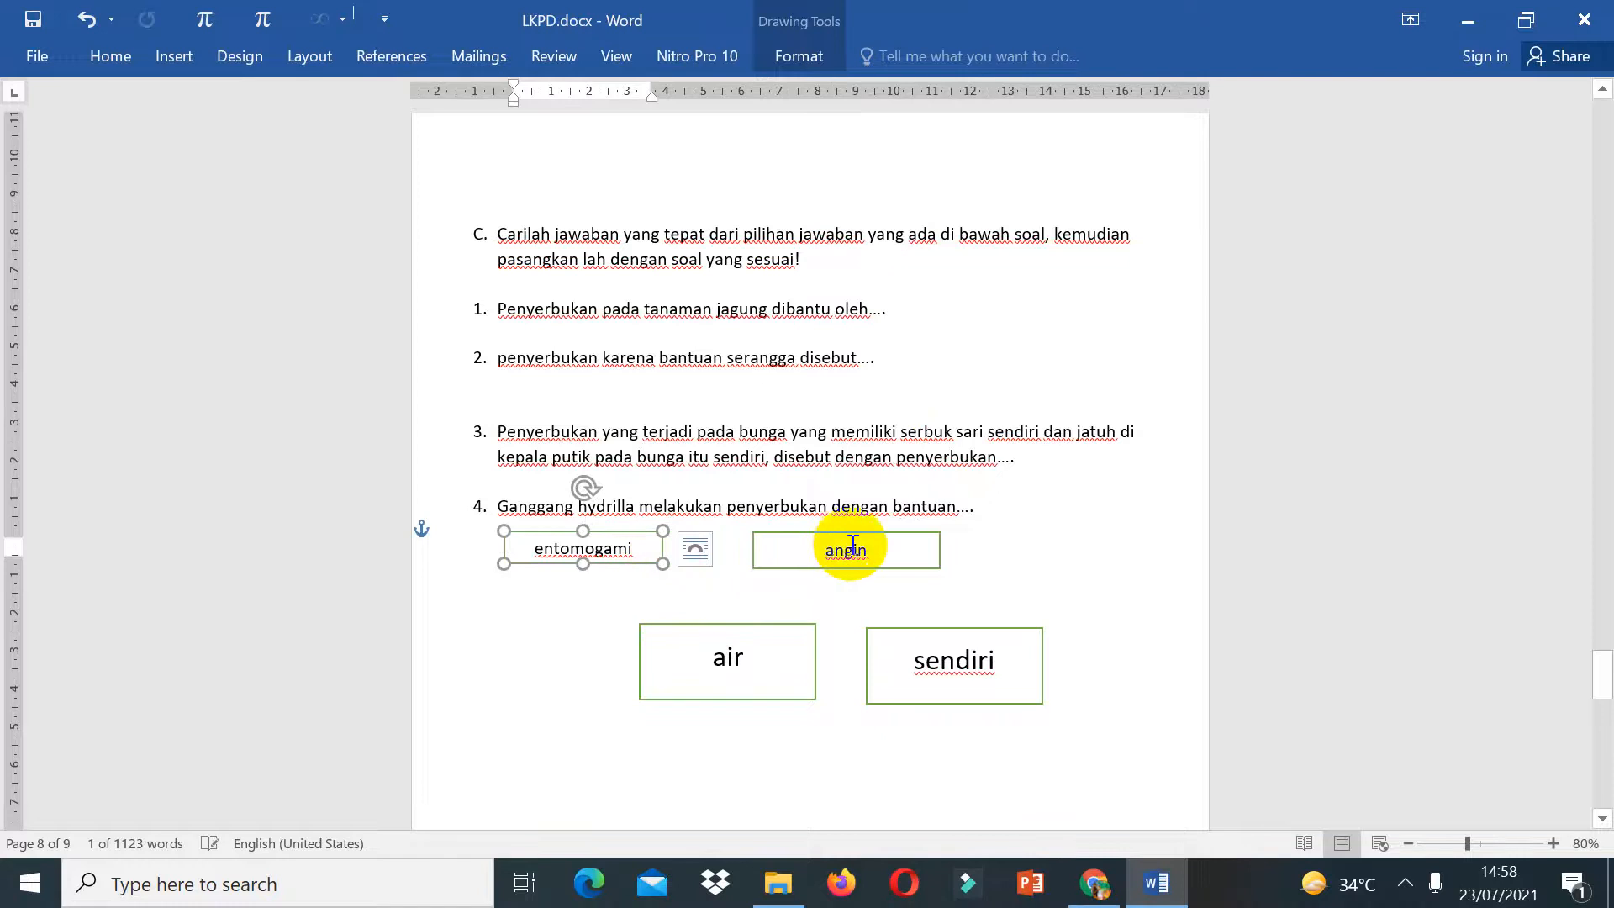
click(911, 562)
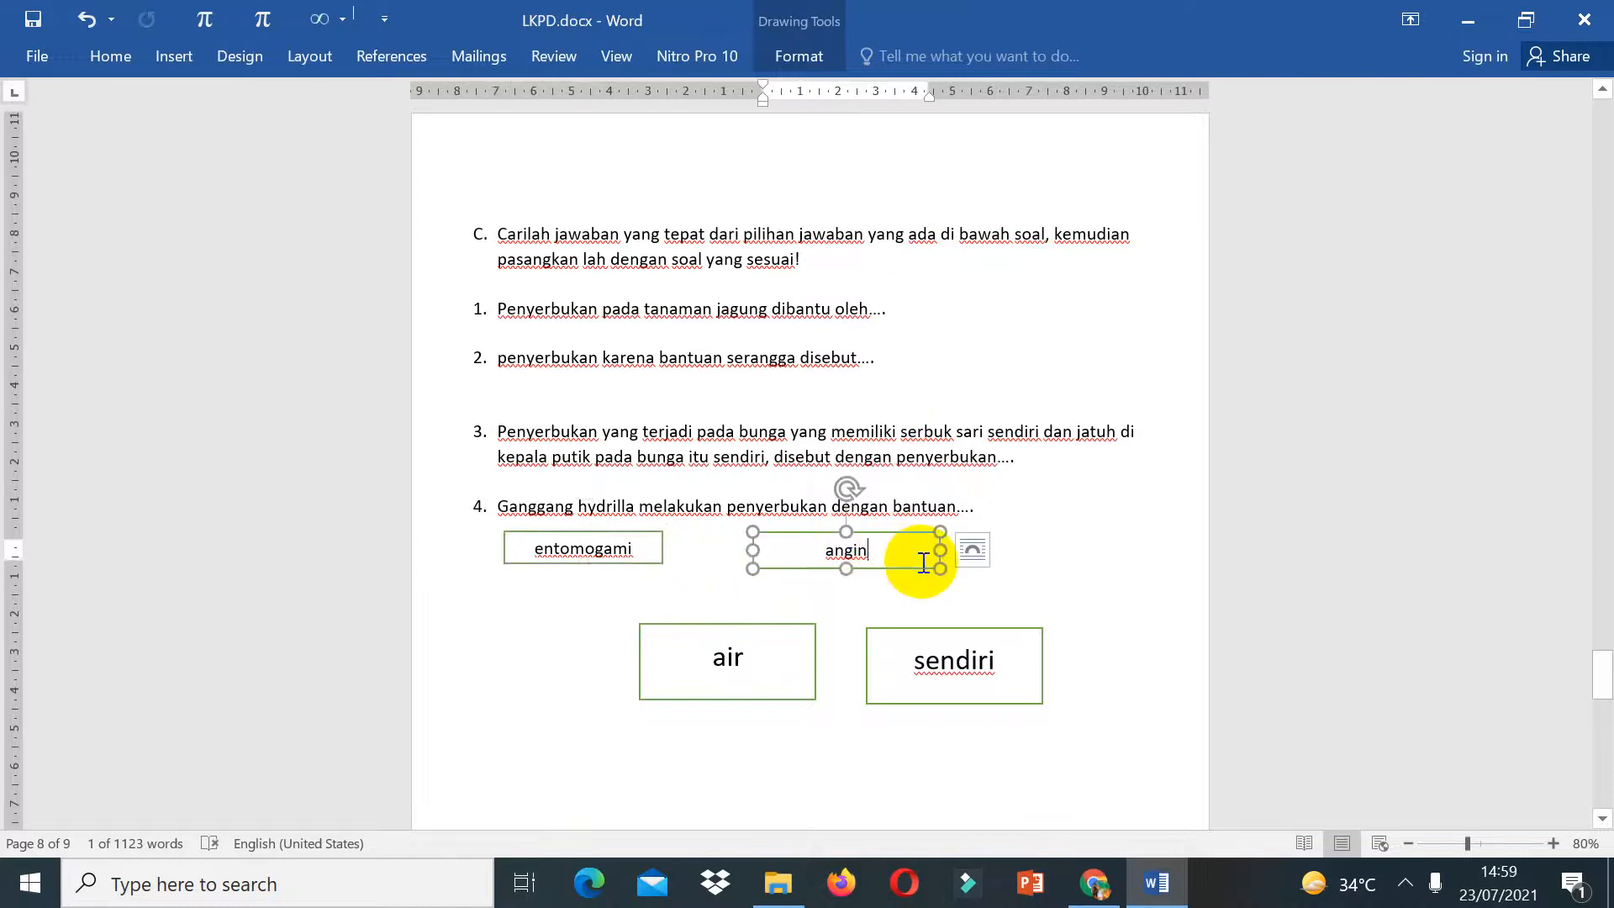
drag(935, 565, 915, 559)
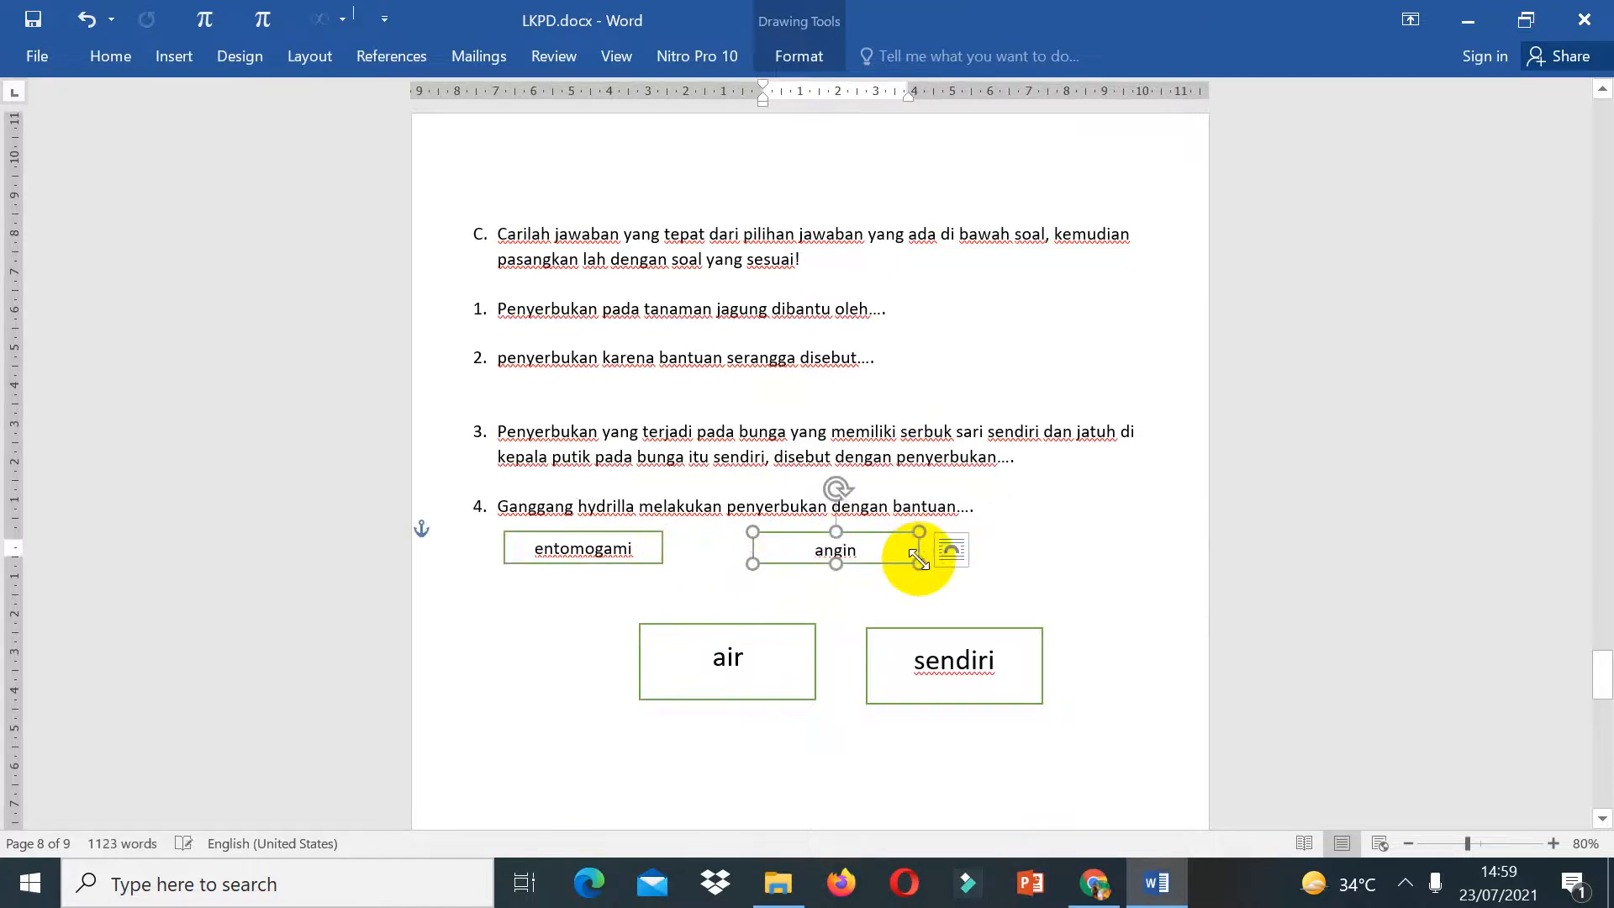
Step: Set the font size of the air and sendiri labels to 14
click(780, 668)
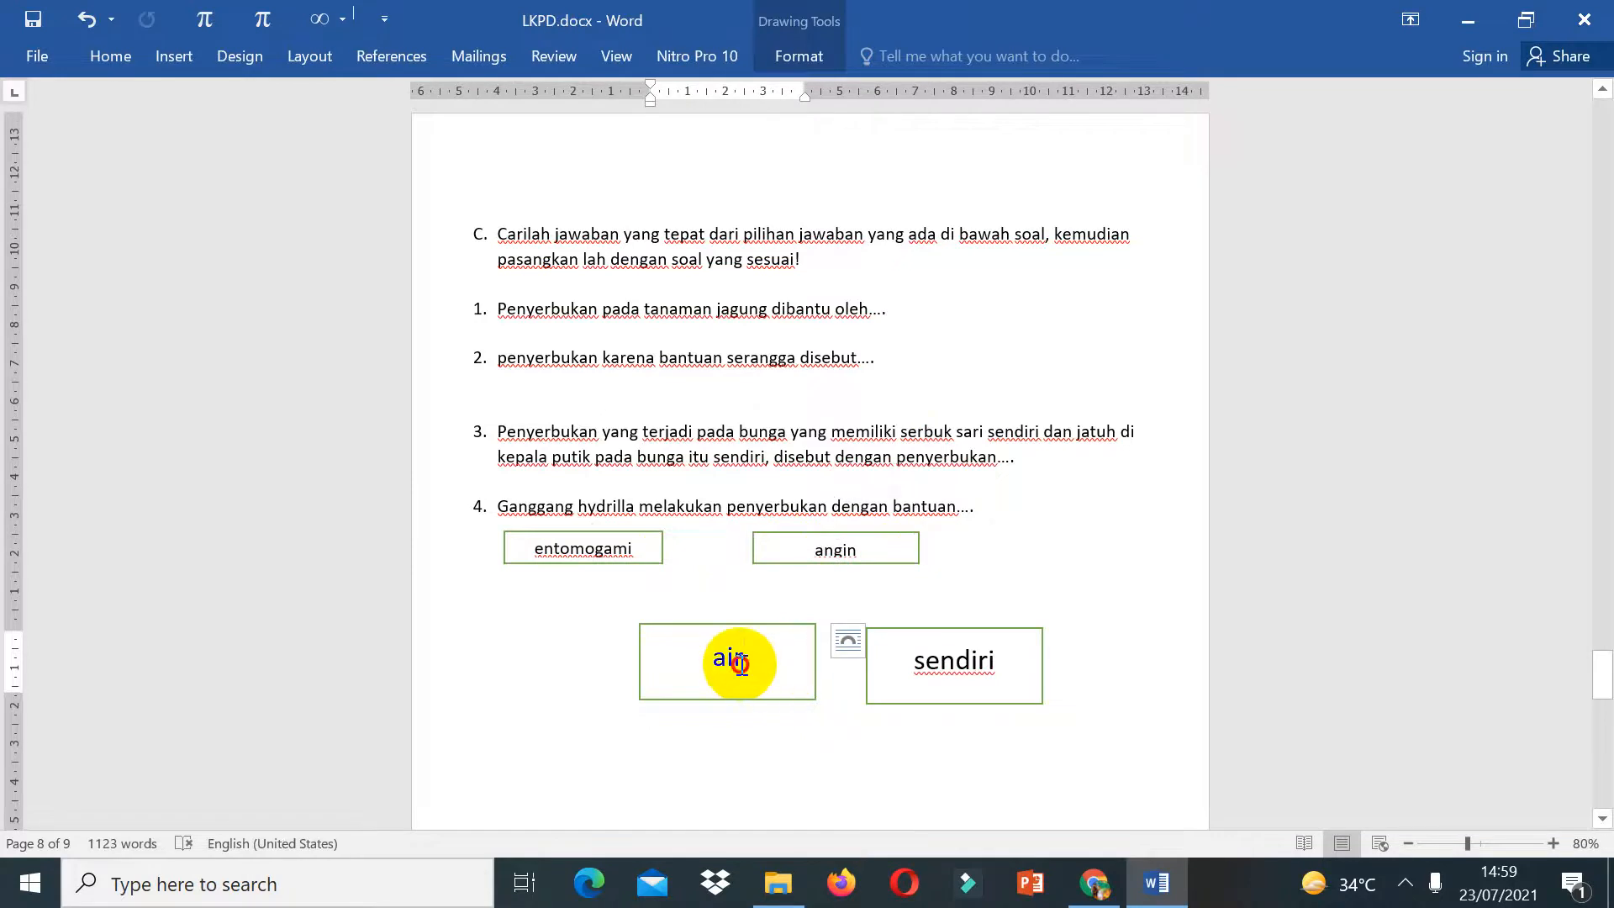
drag(740, 666, 735, 665)
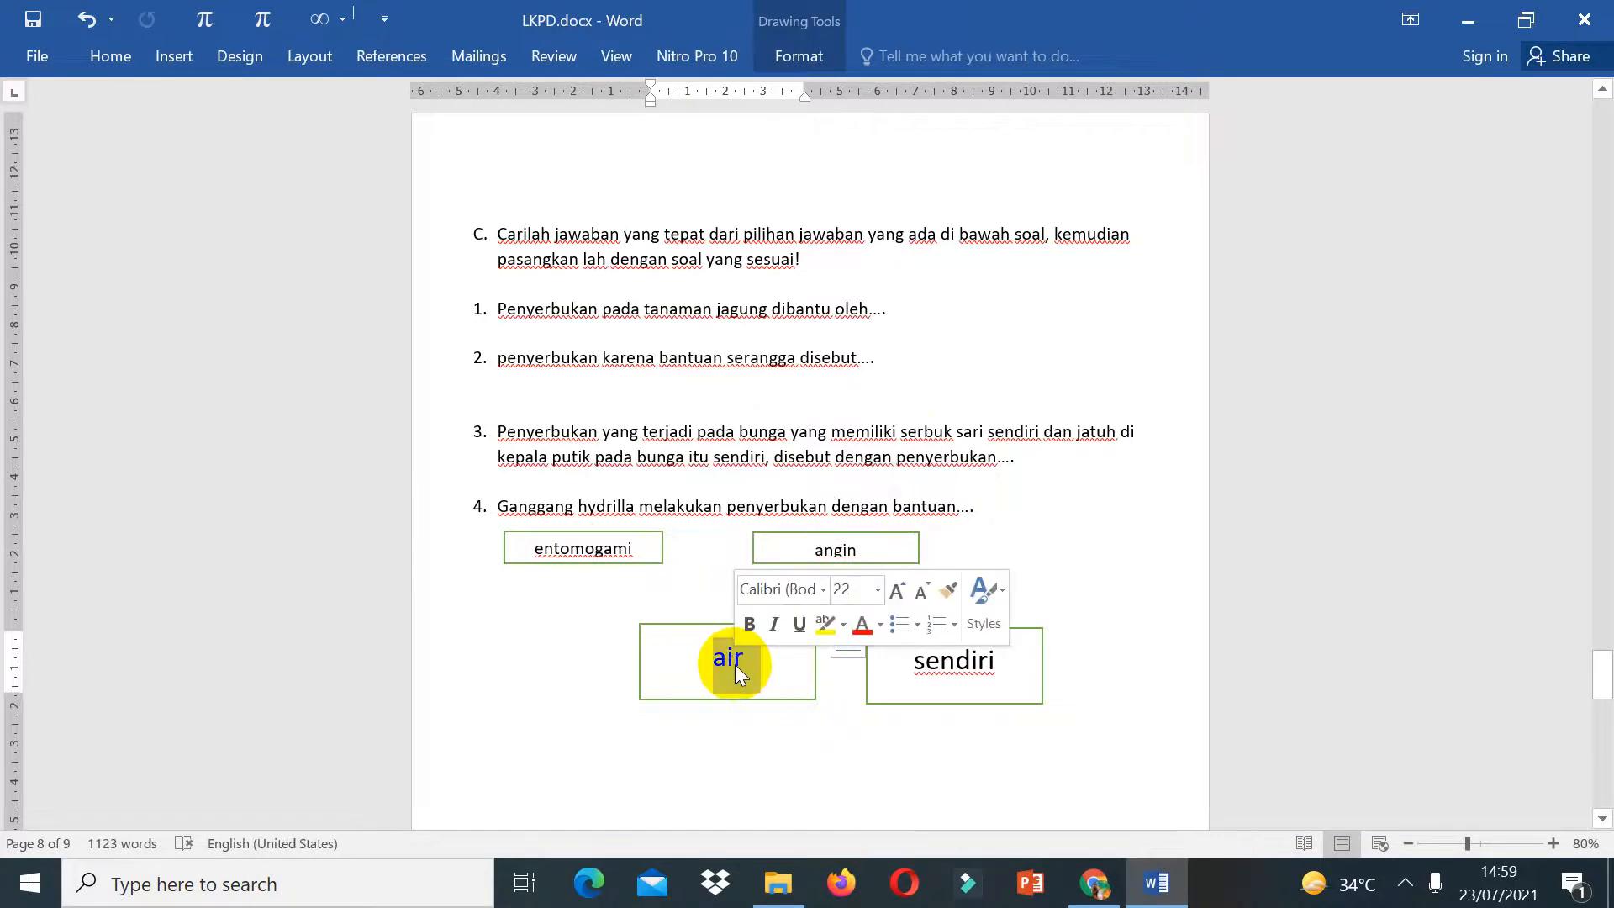
click(849, 582)
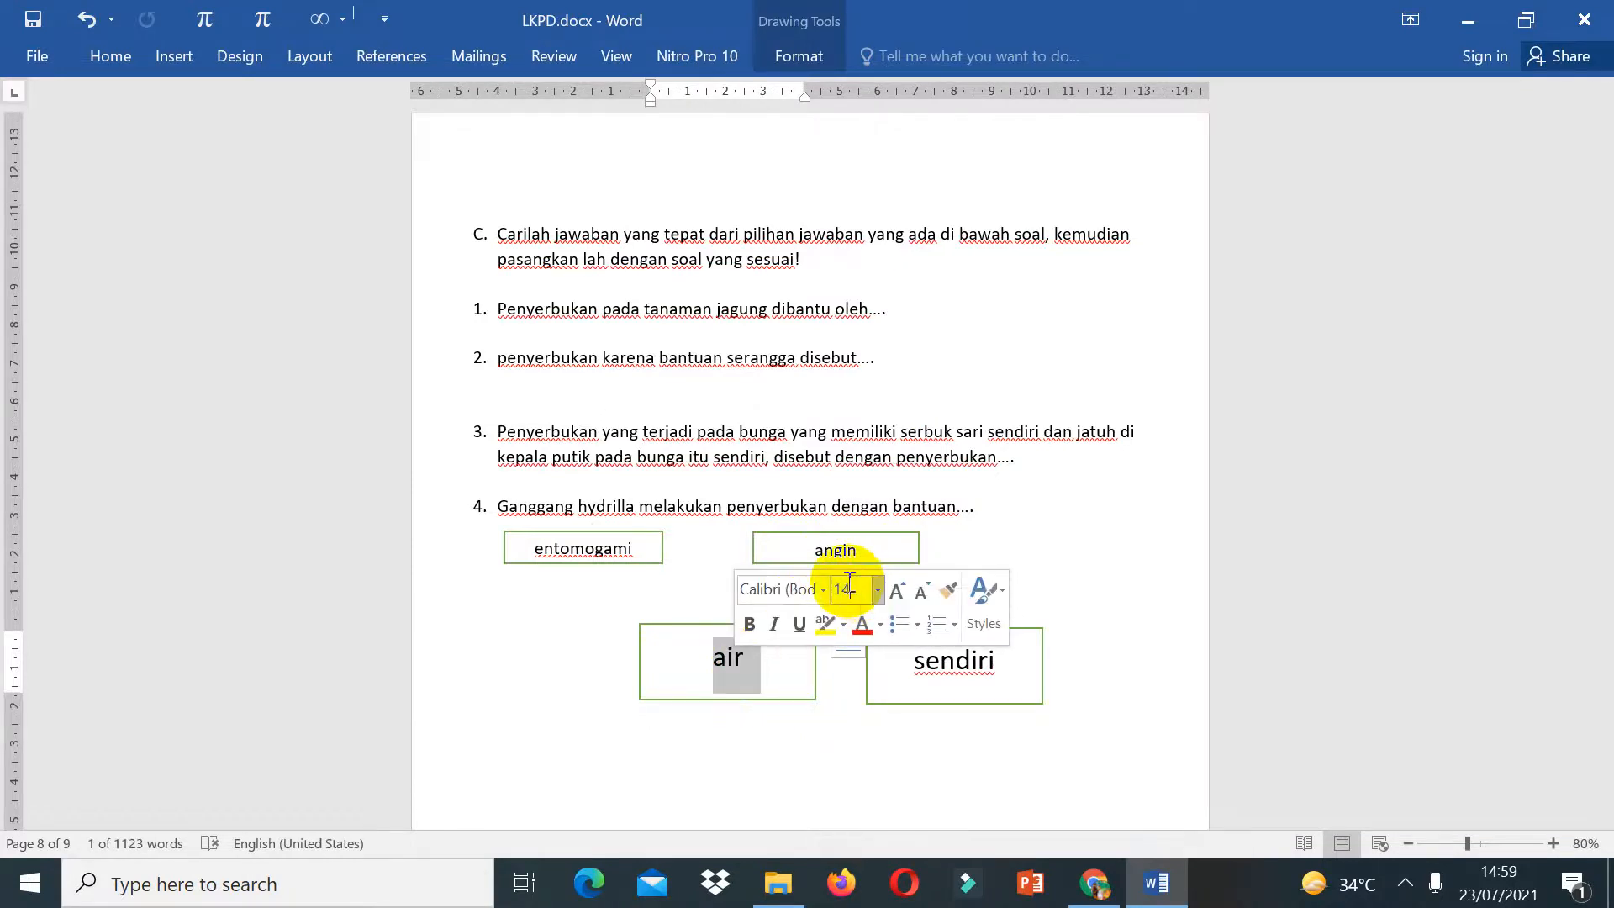
key(Return)
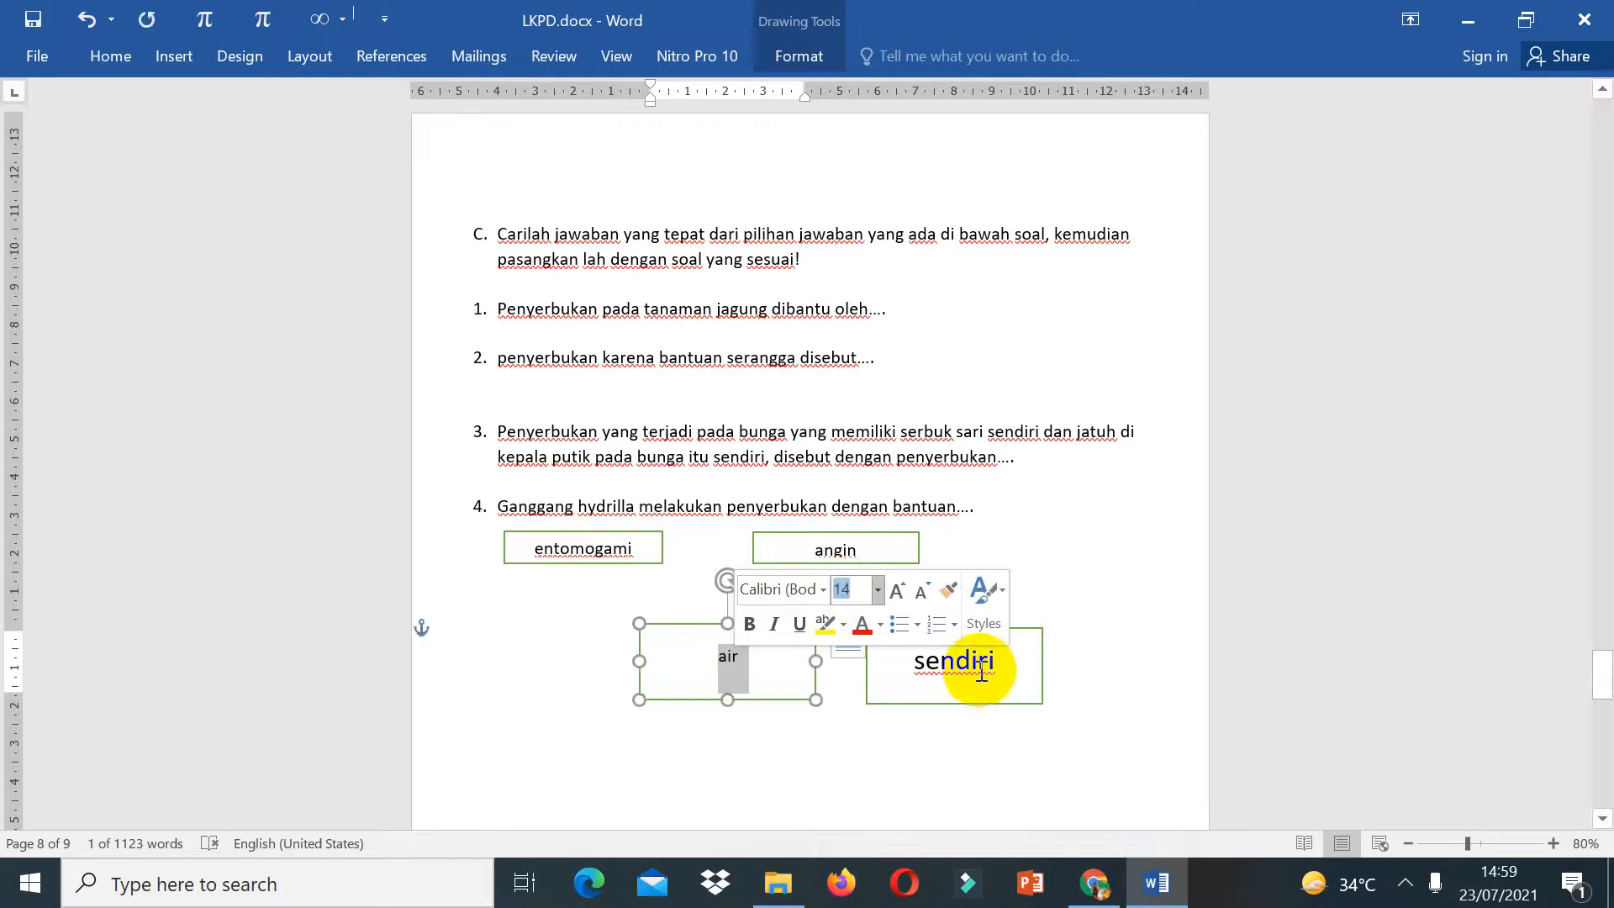
double_click(981, 670)
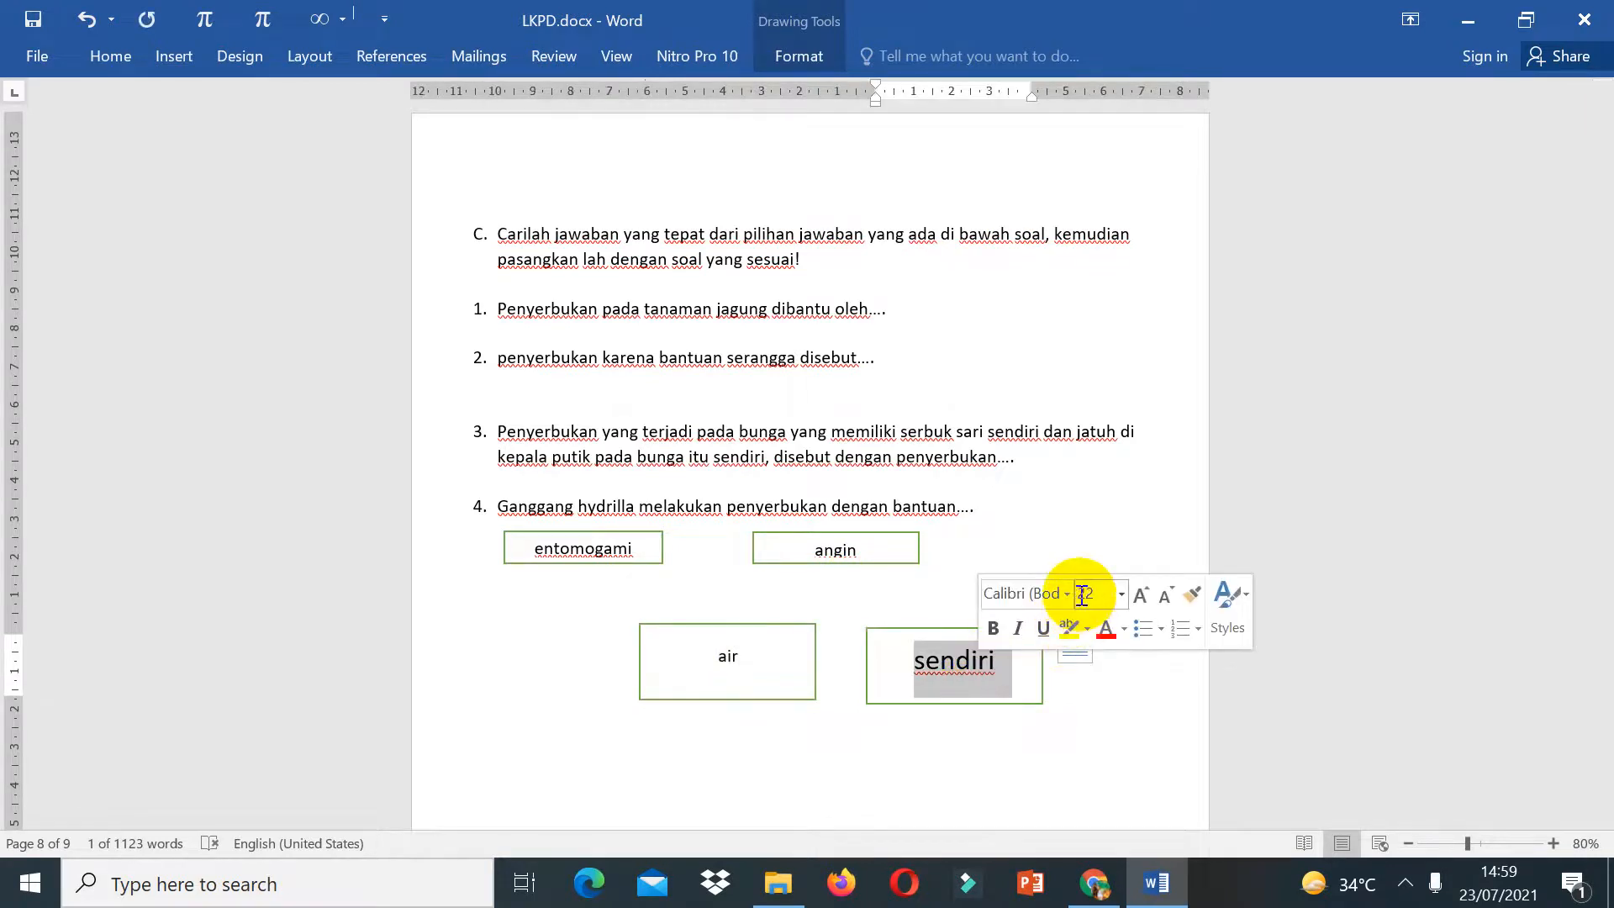
key(Return)
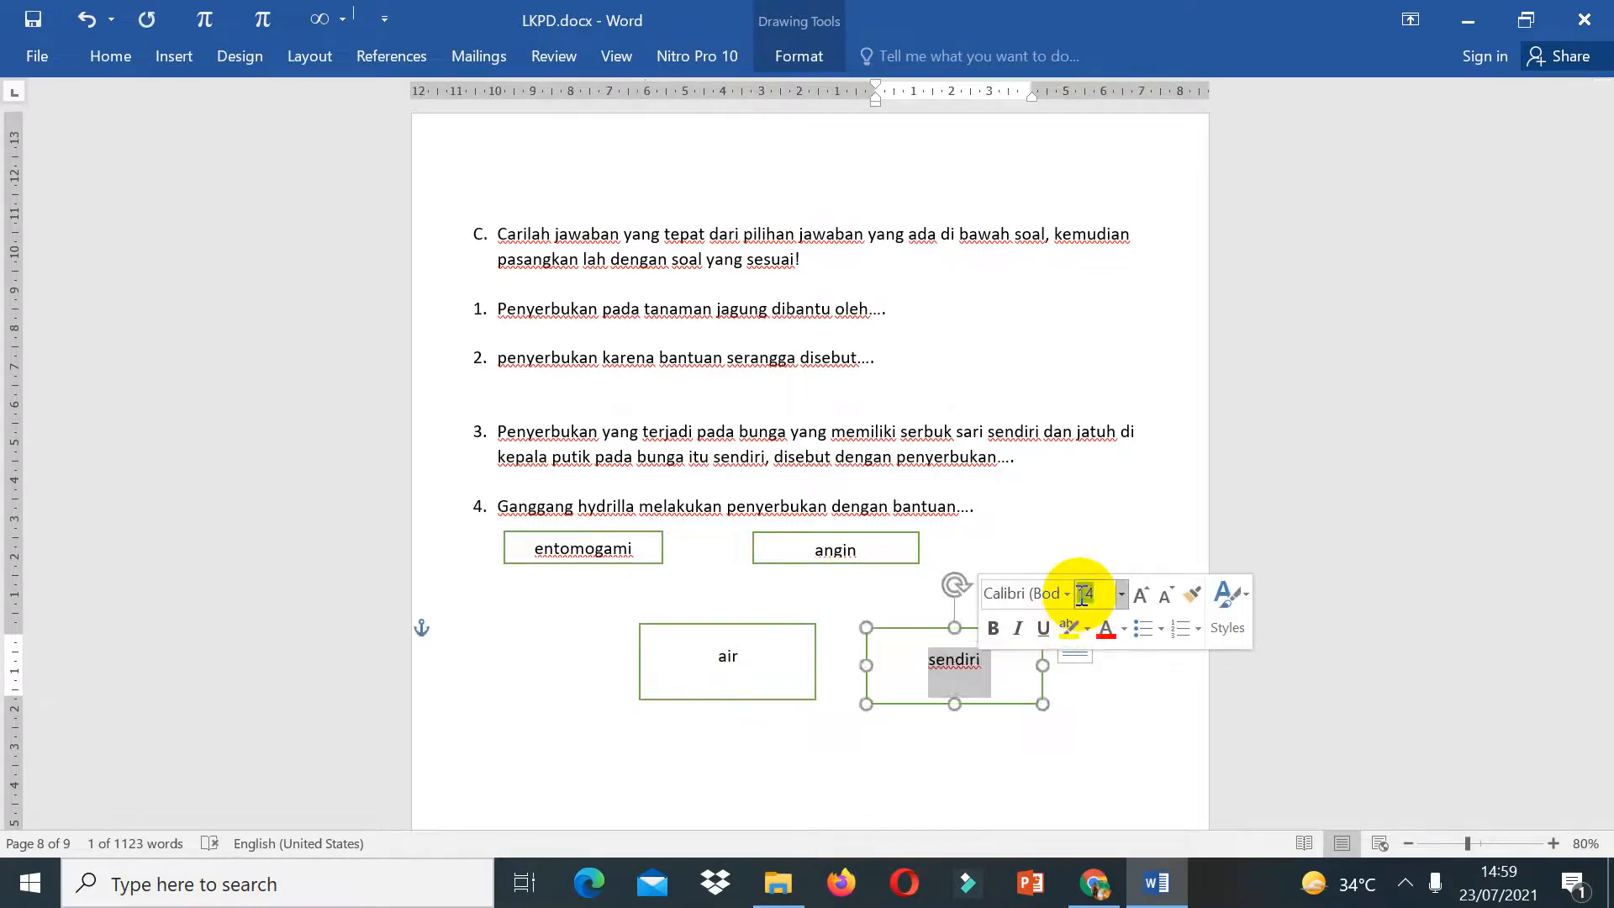
Step: Shrink the air and sendiri boxes to fit their smaller text
shift+click(809, 685)
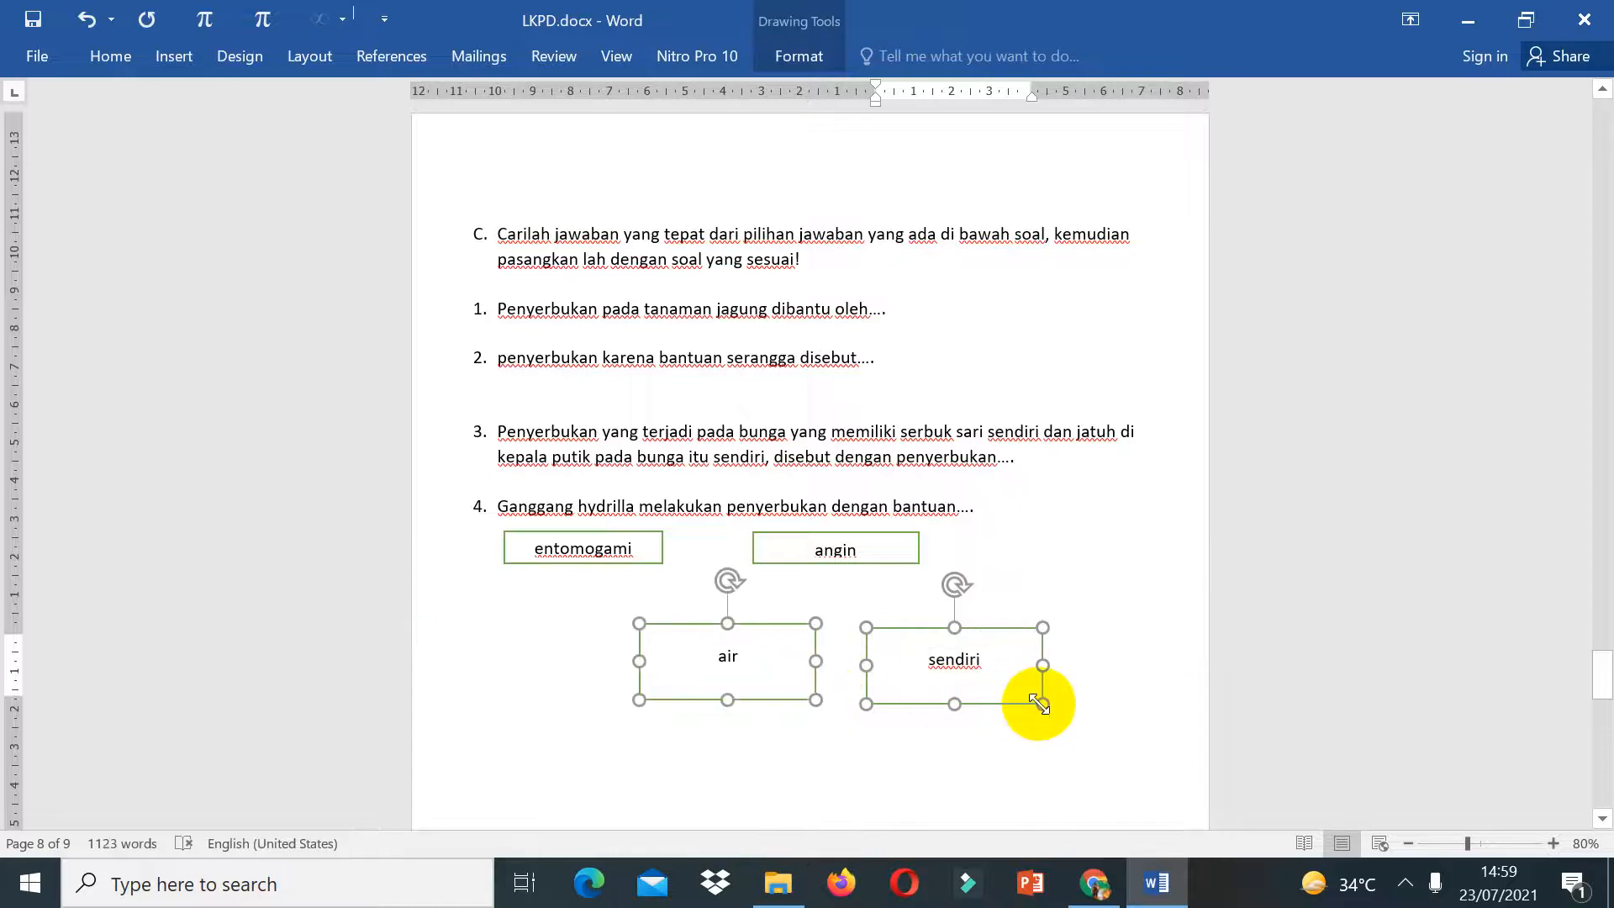
mouse_move(1041, 703)
mouse_down()
mouse_move(930, 667)
mouse_move(996, 660)
mouse_up()
click(967, 696)
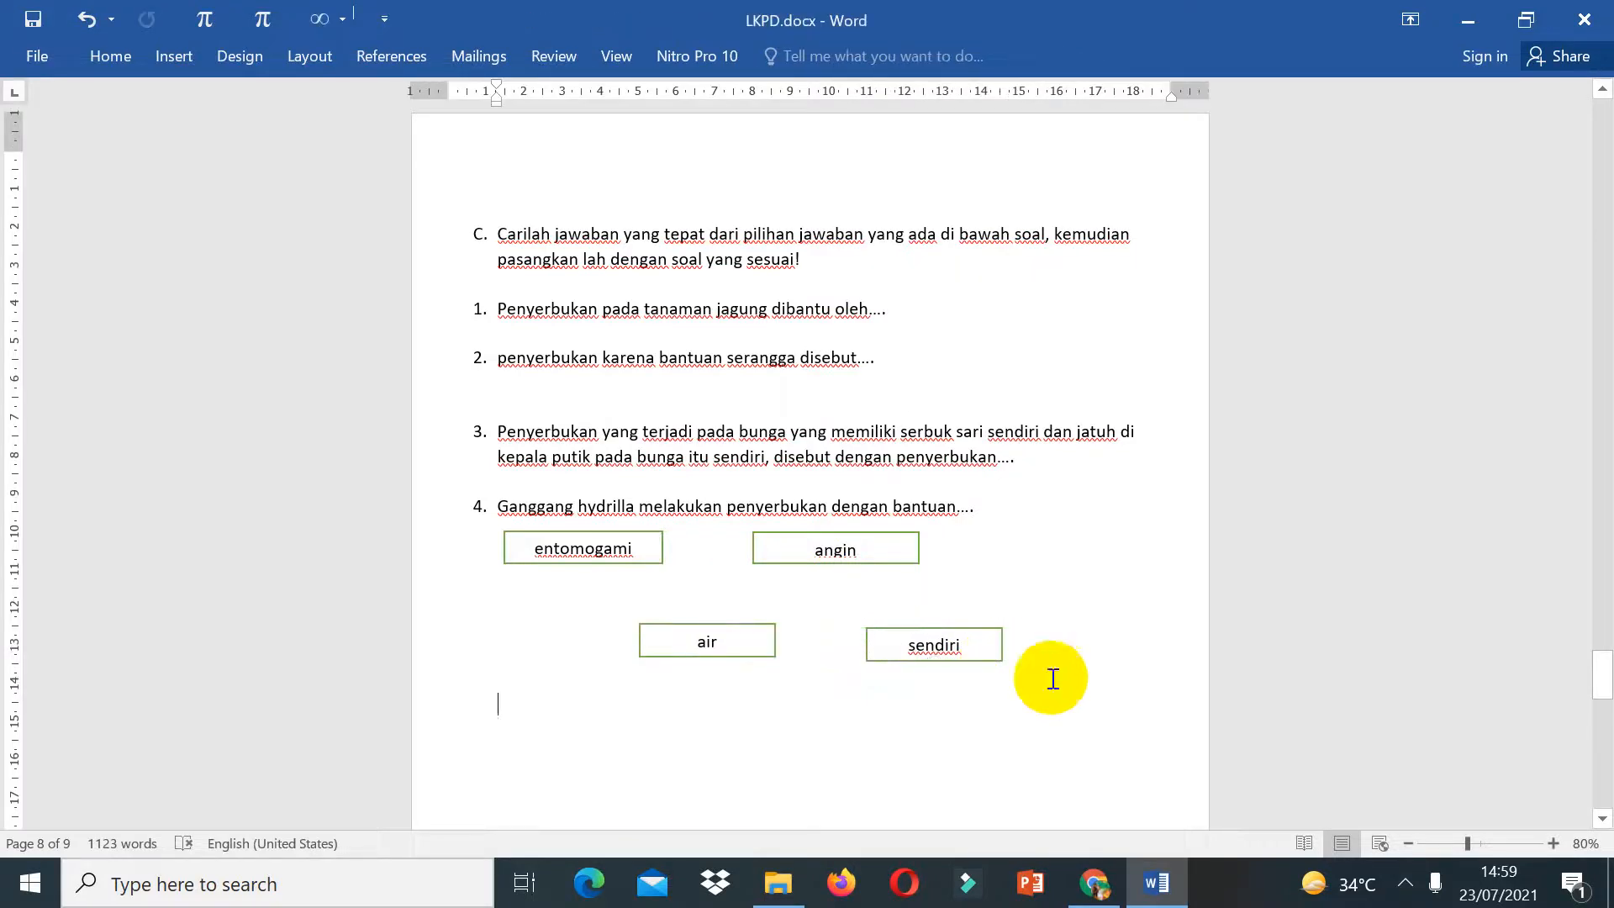
Step: Scroll through matching section D to the end of the document
click(1607, 740)
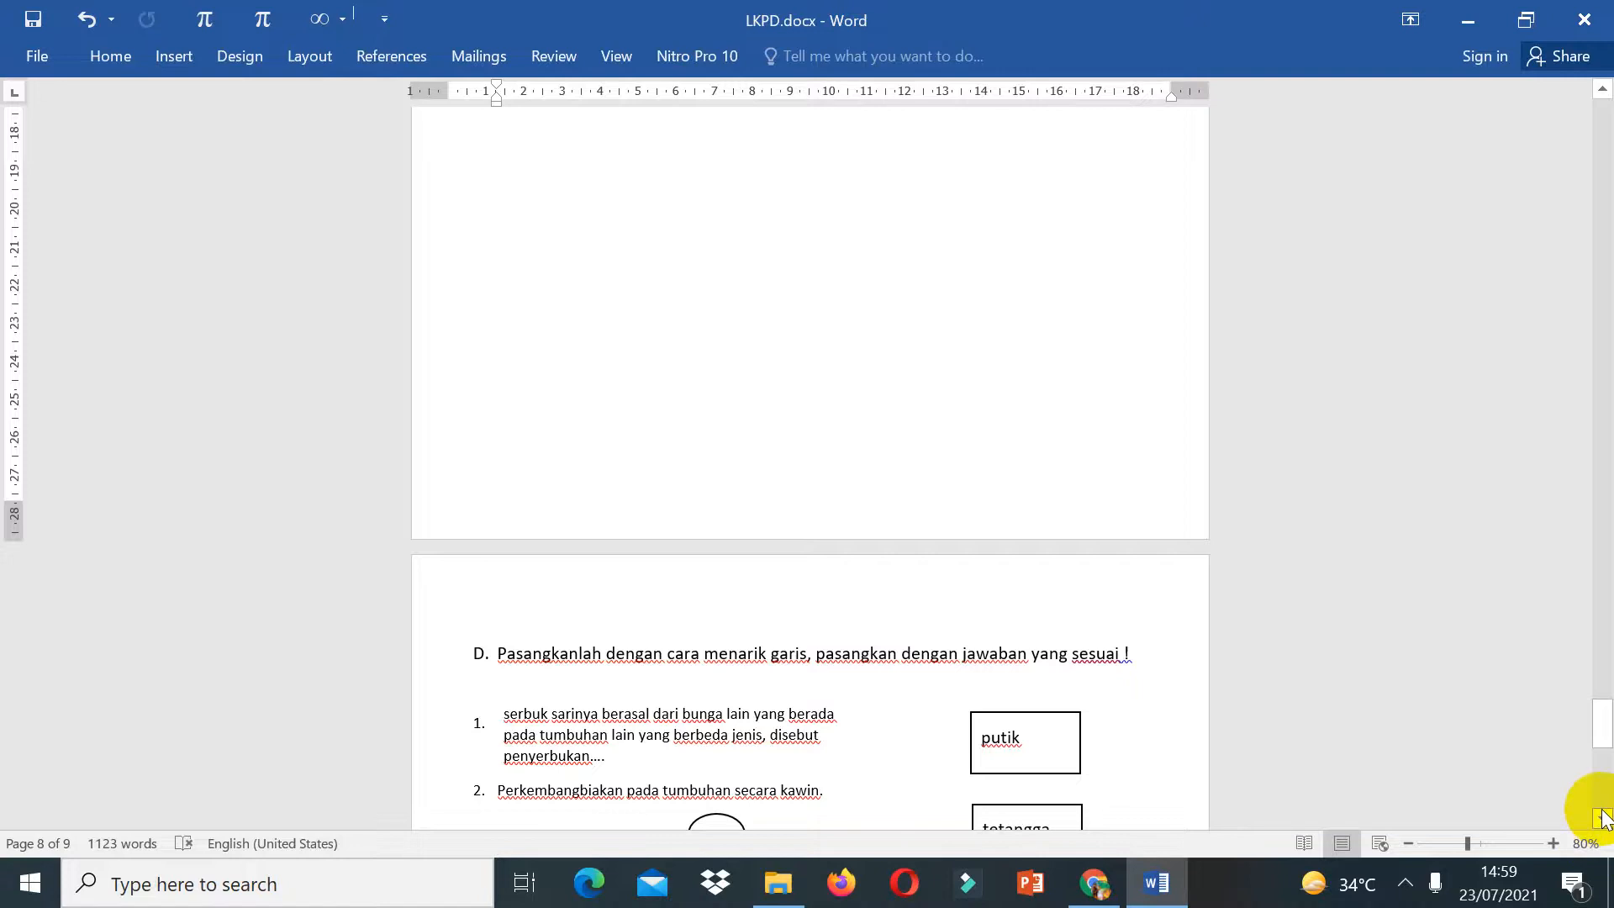
scroll(1602, 813, down, 5)
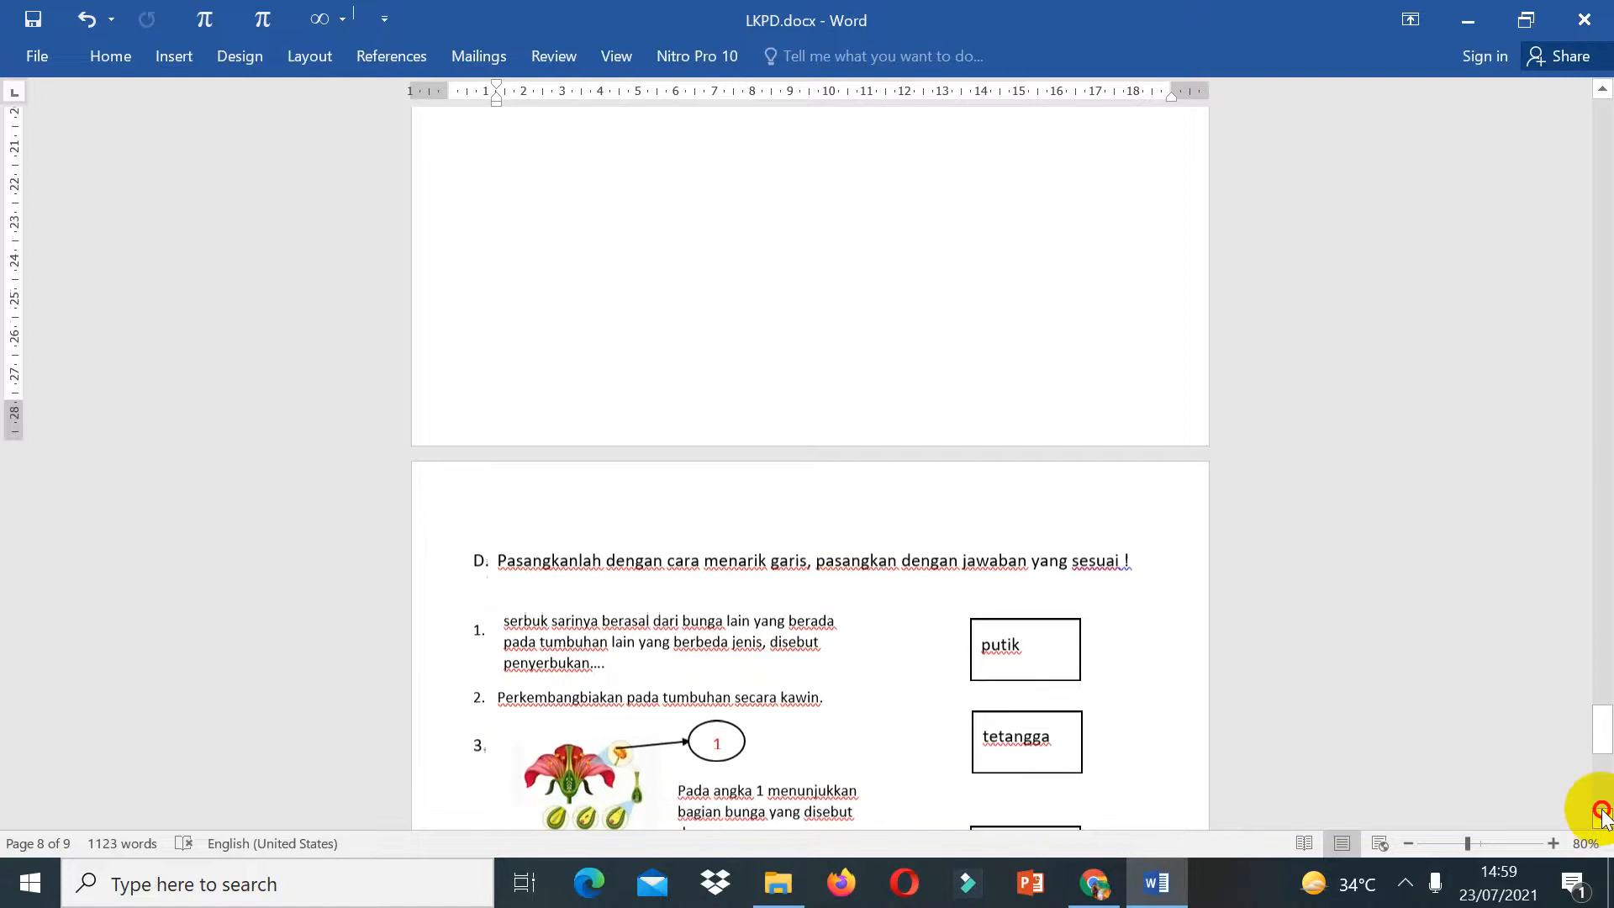
scroll(1603, 814, down, 4)
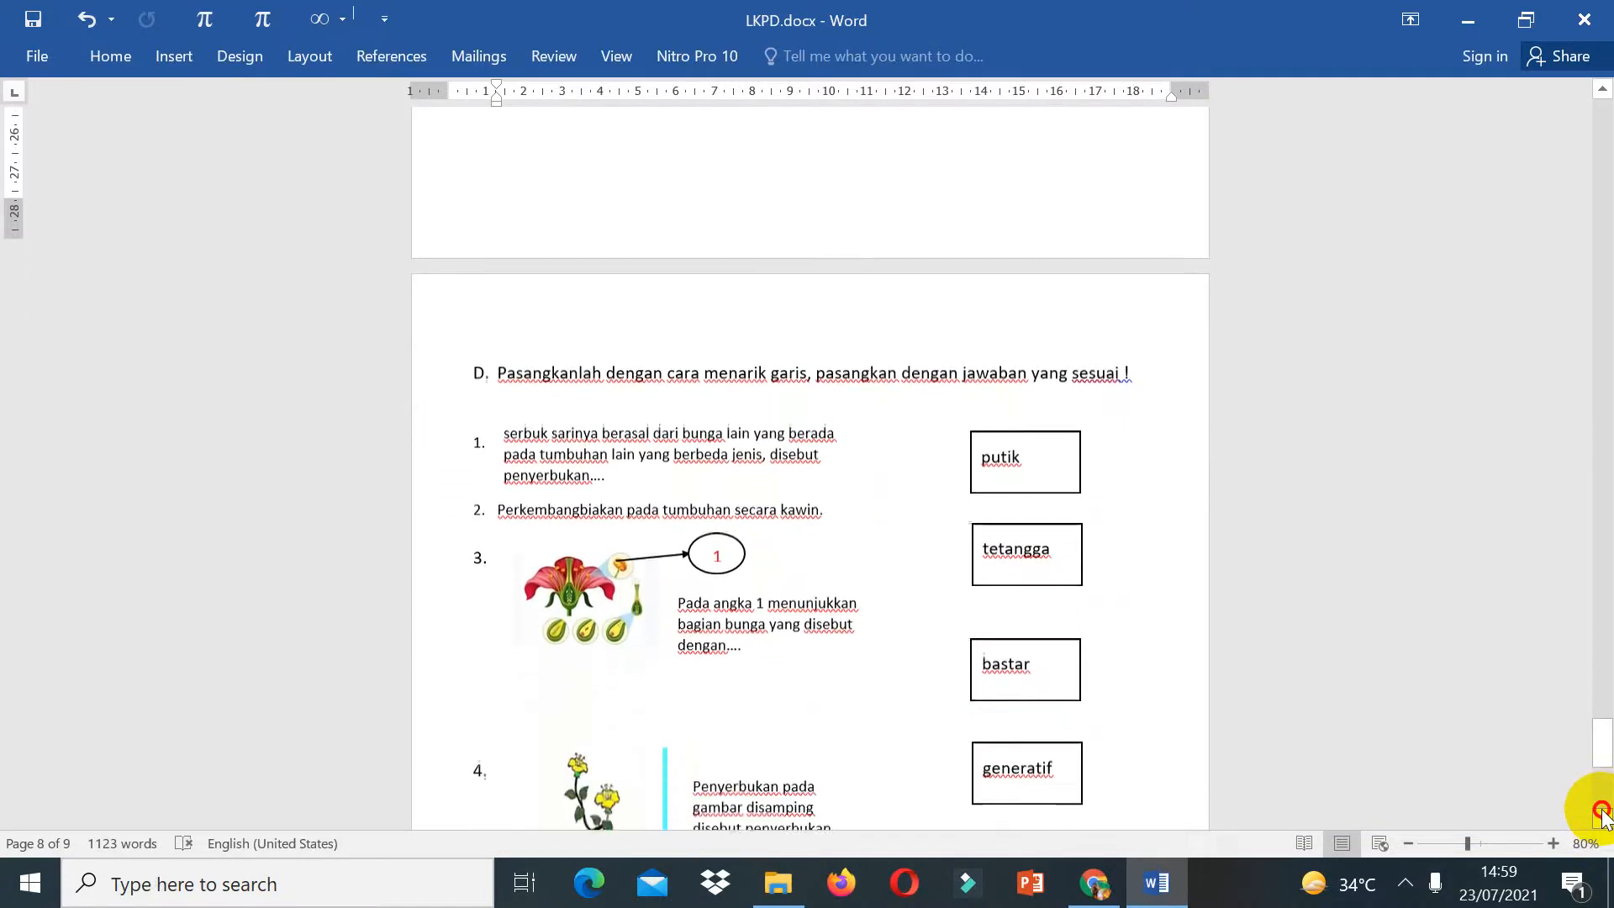
scroll(1602, 813, down, 2)
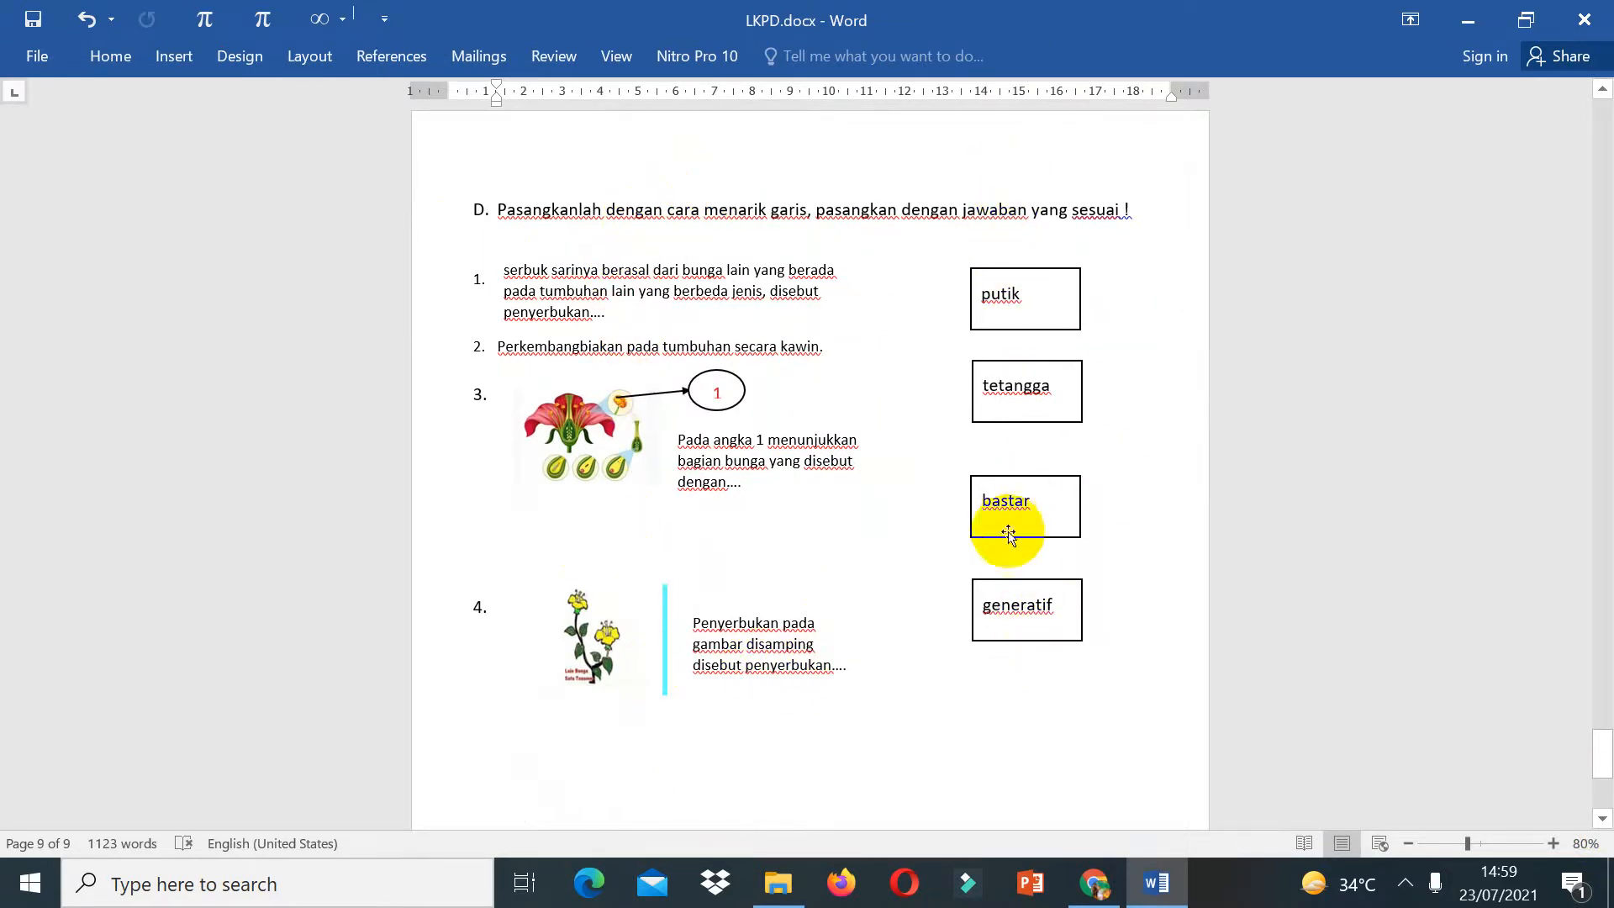
scroll(1606, 803, down, 5)
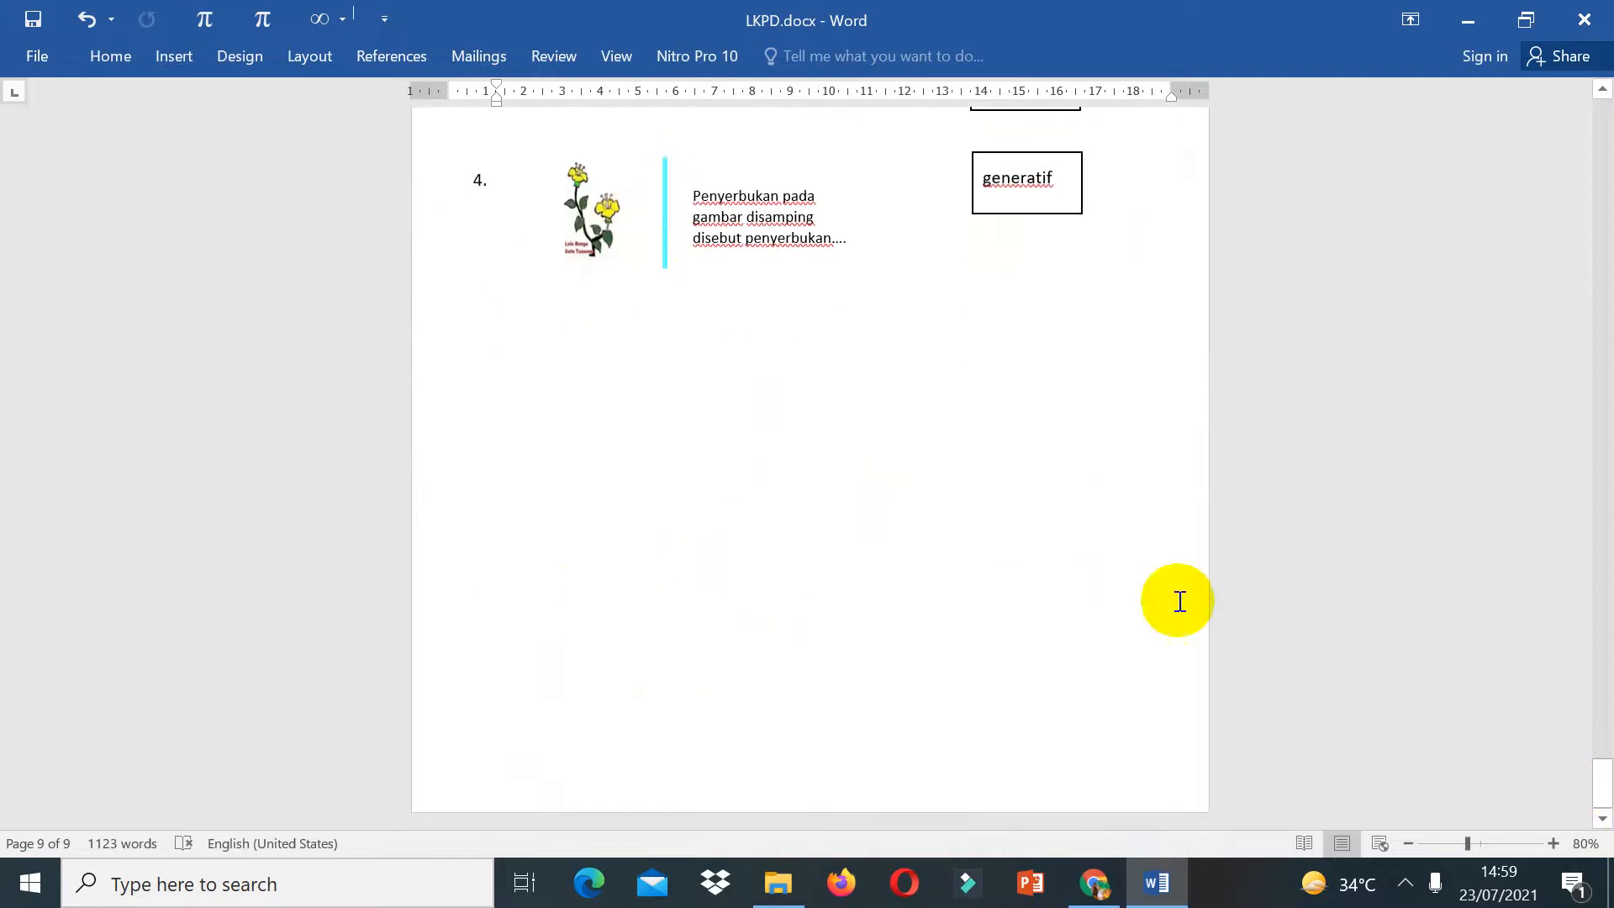
click(39, 56)
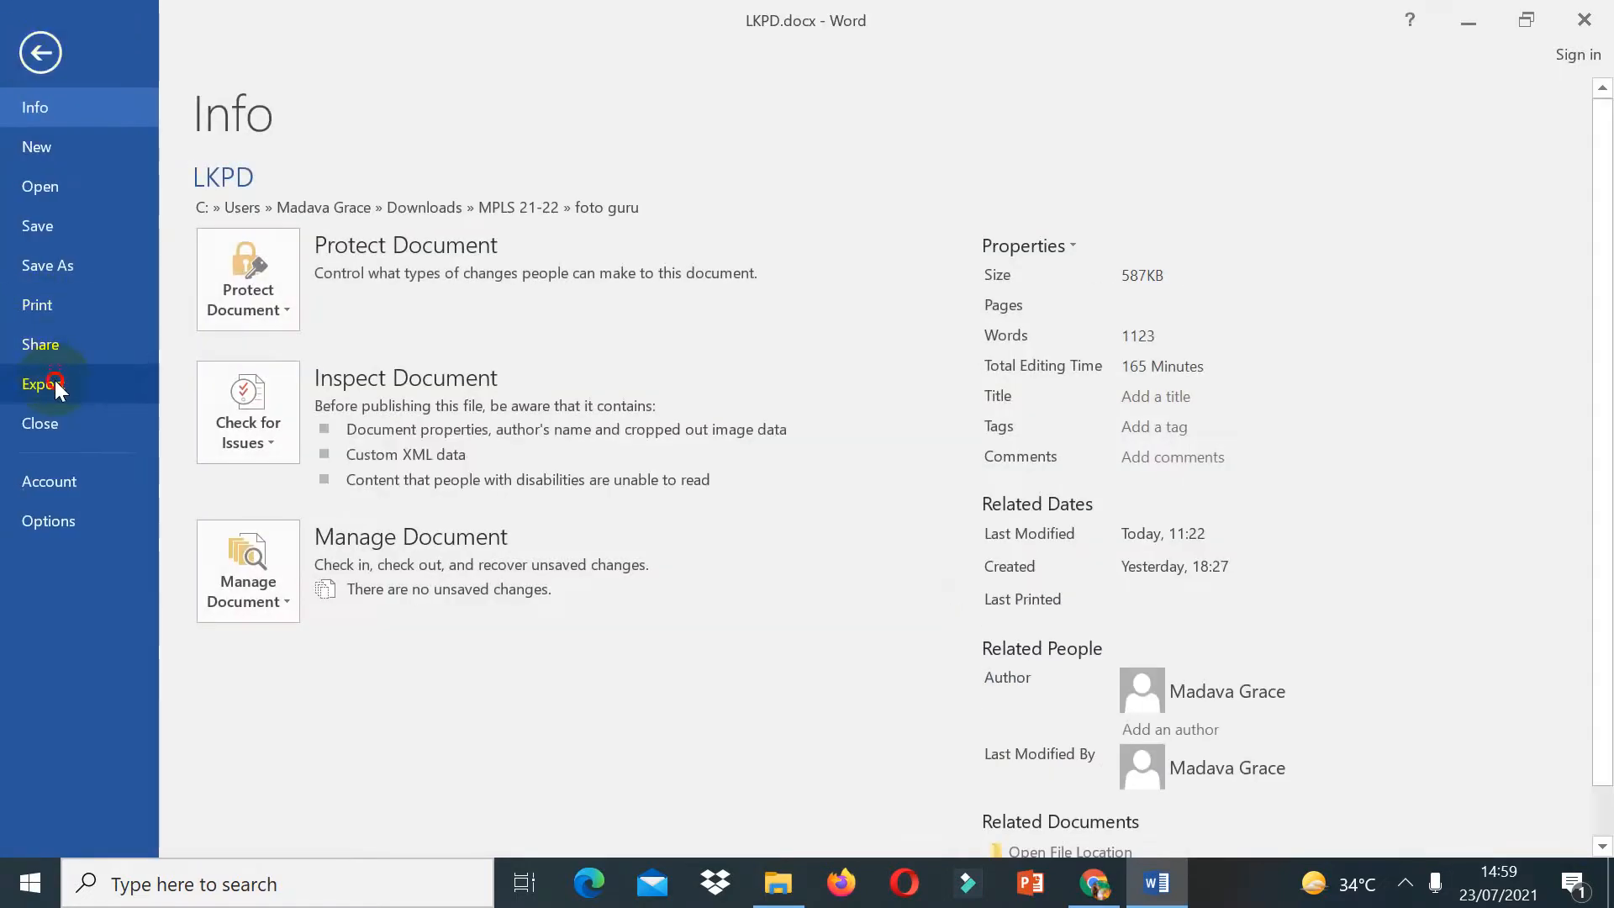
click(54, 380)
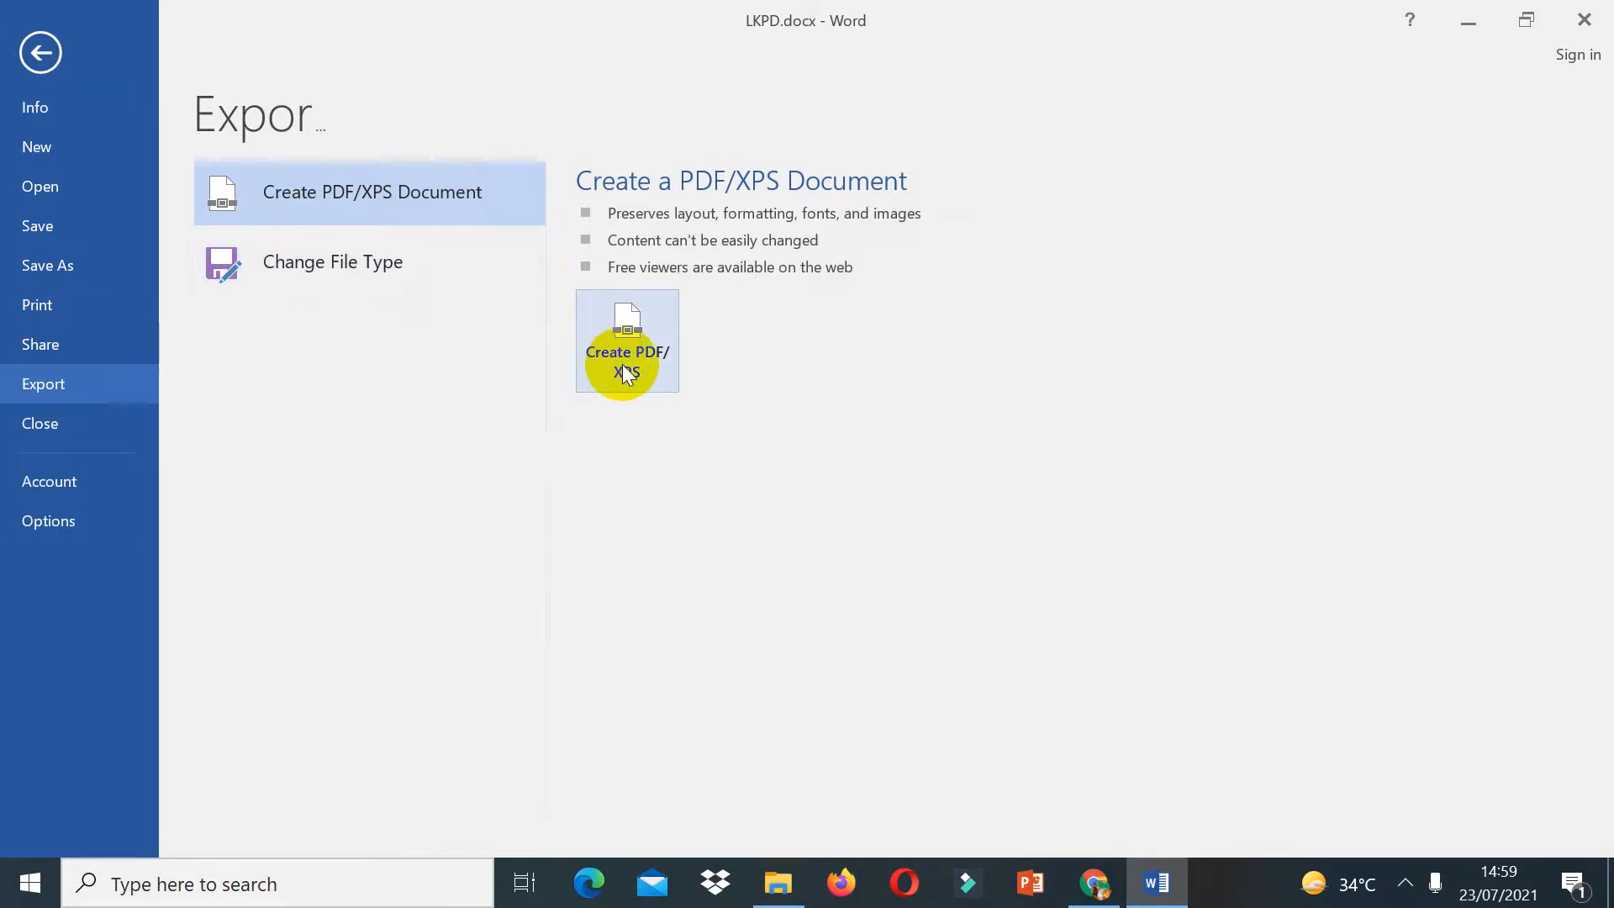
click(38, 52)
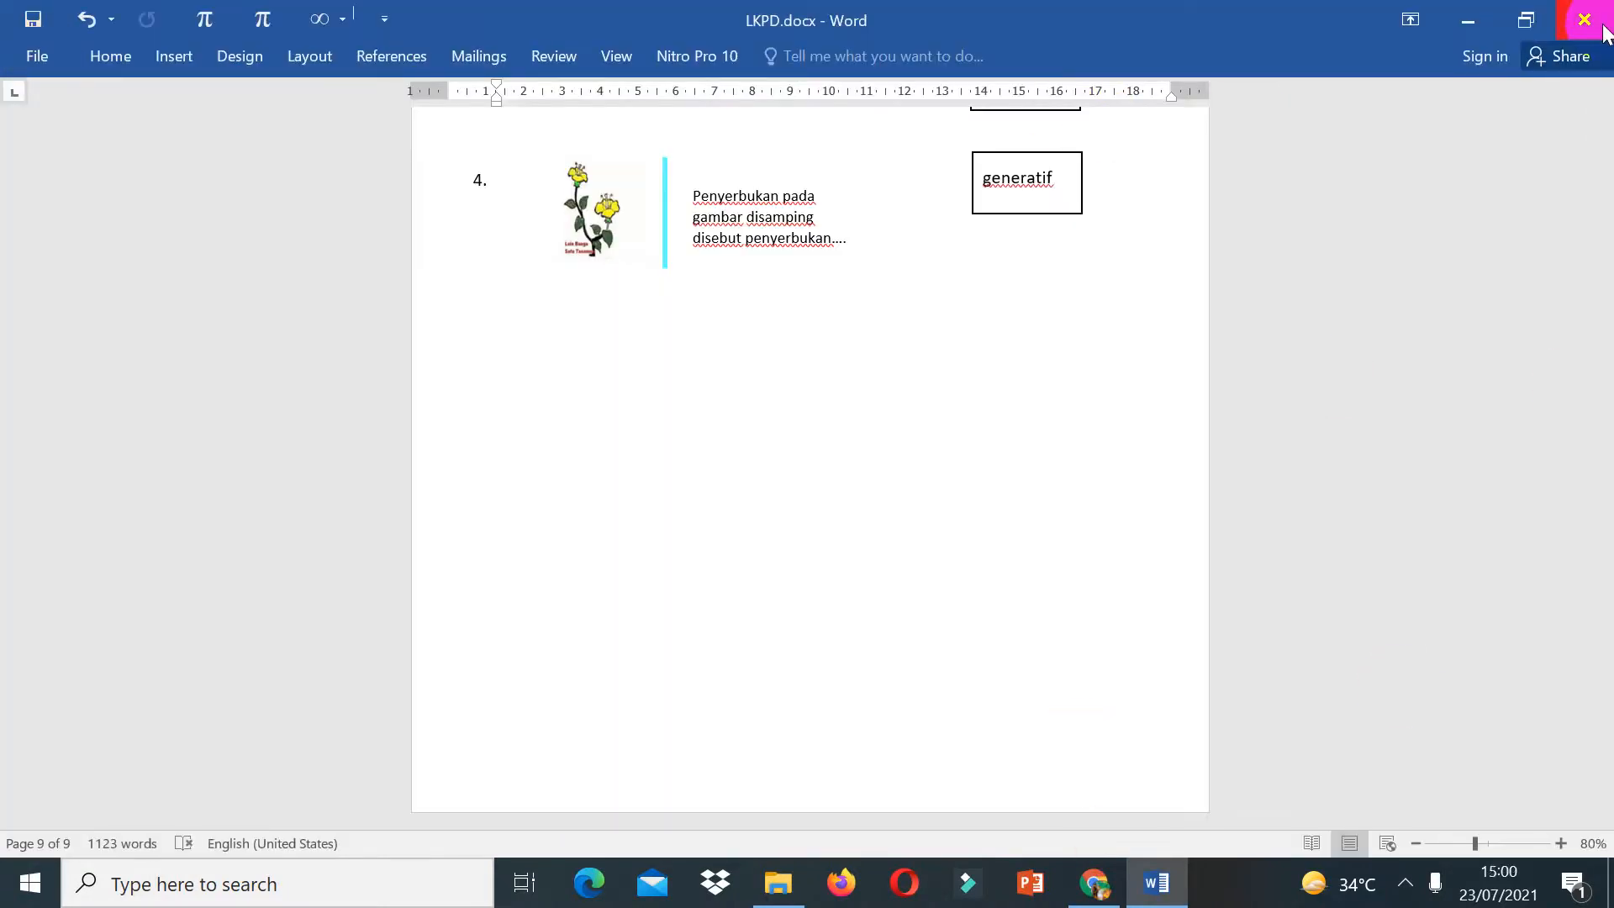
Step: Export the document as a PDF into the foto guru folder
click(21, 64)
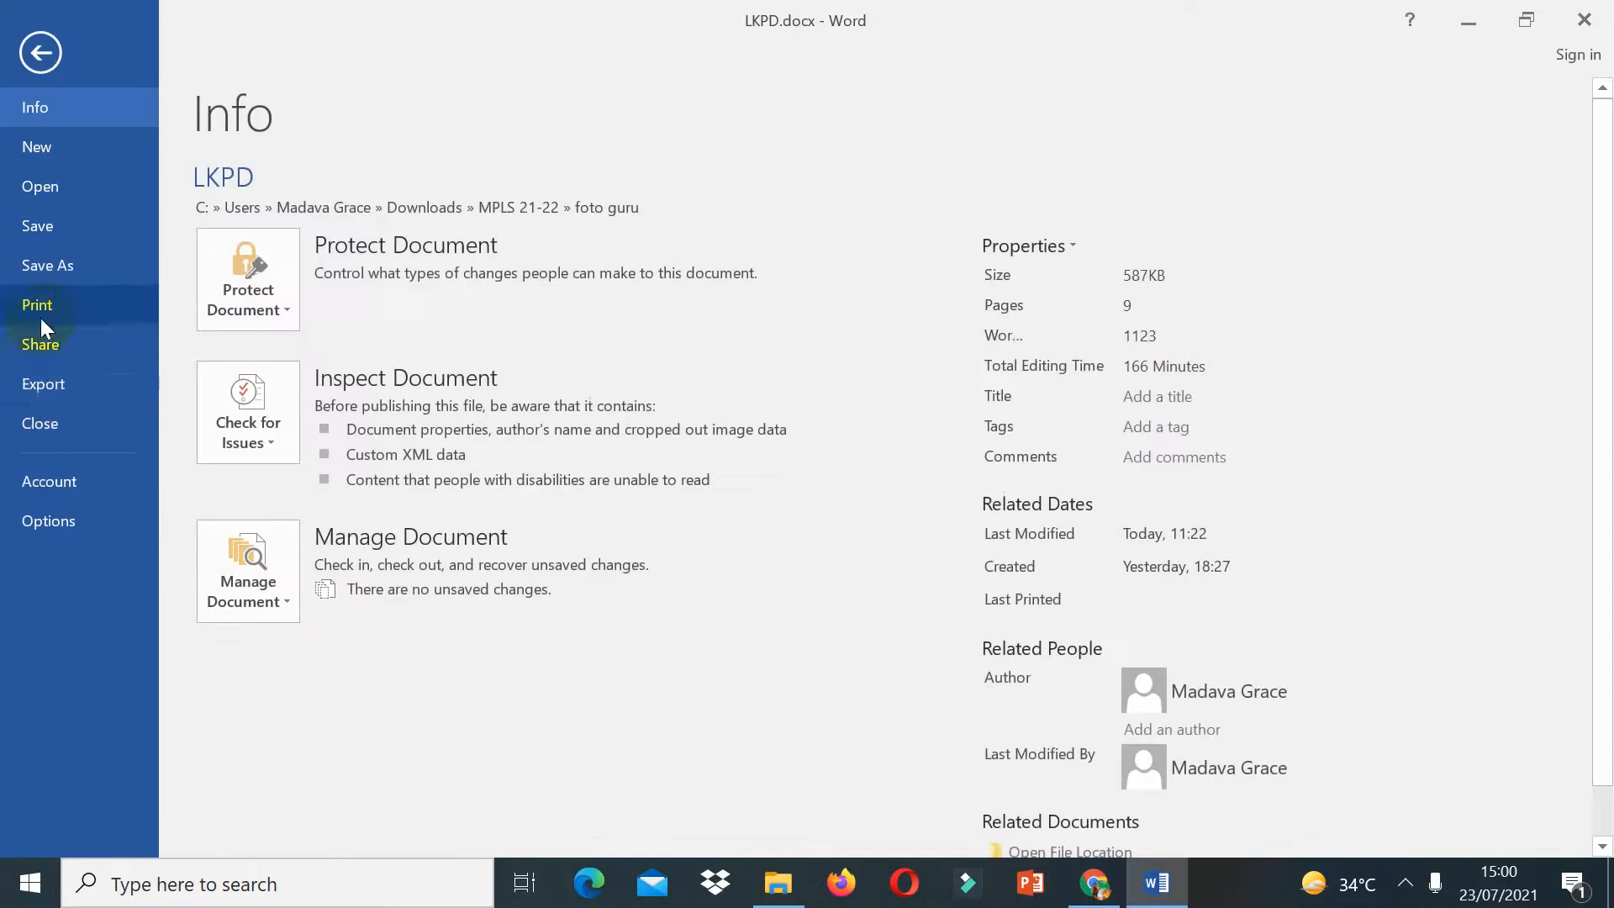
click(59, 380)
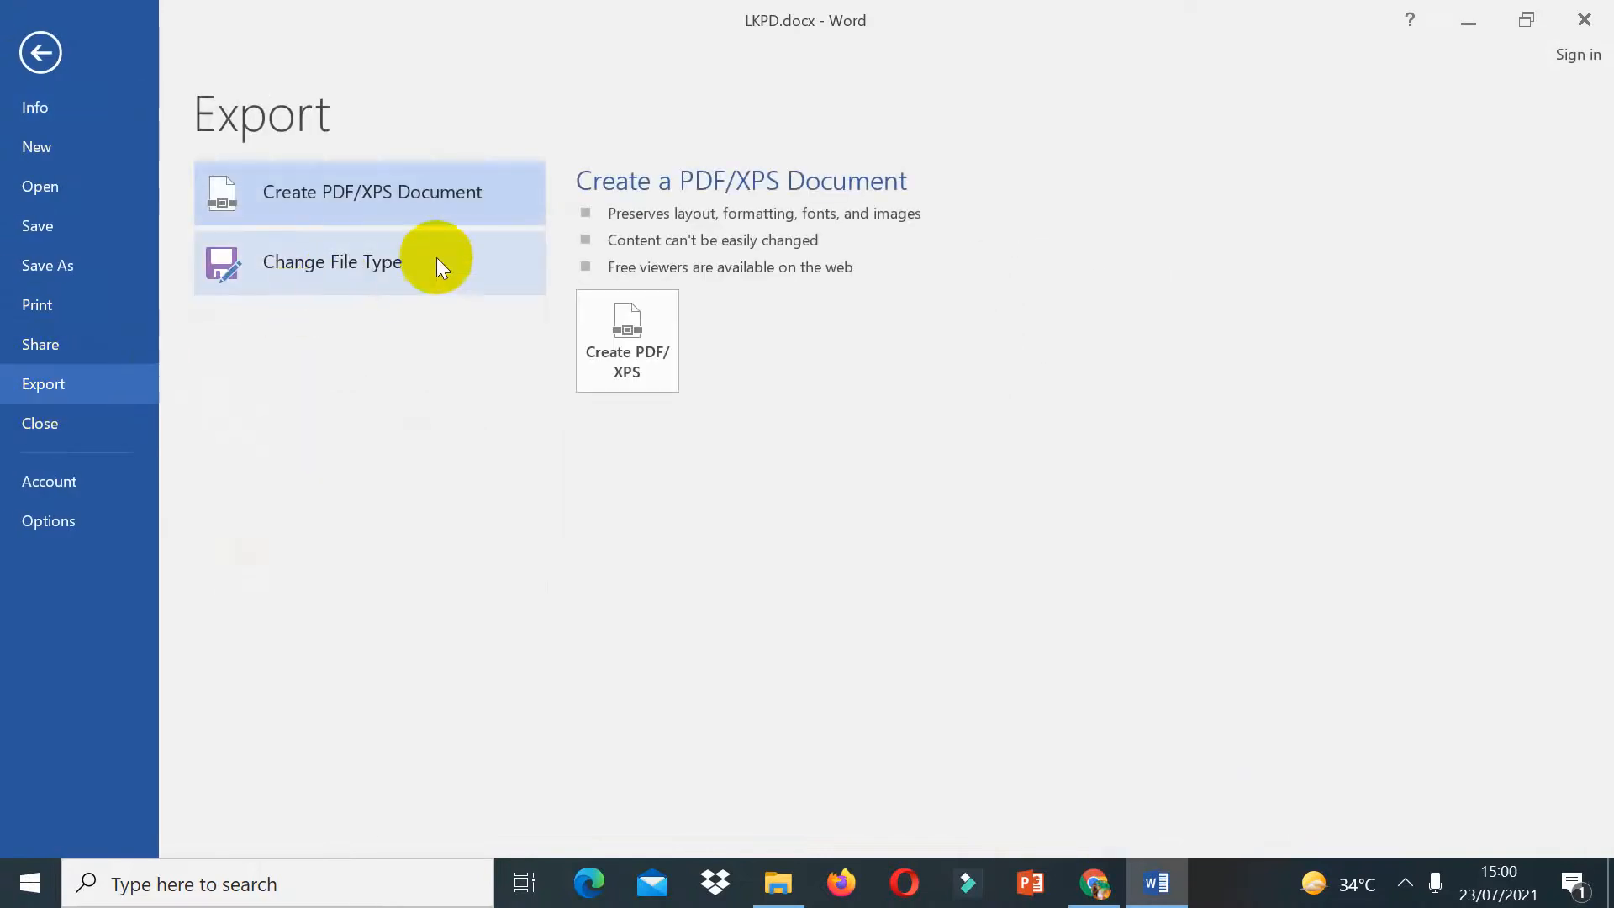
click(623, 357)
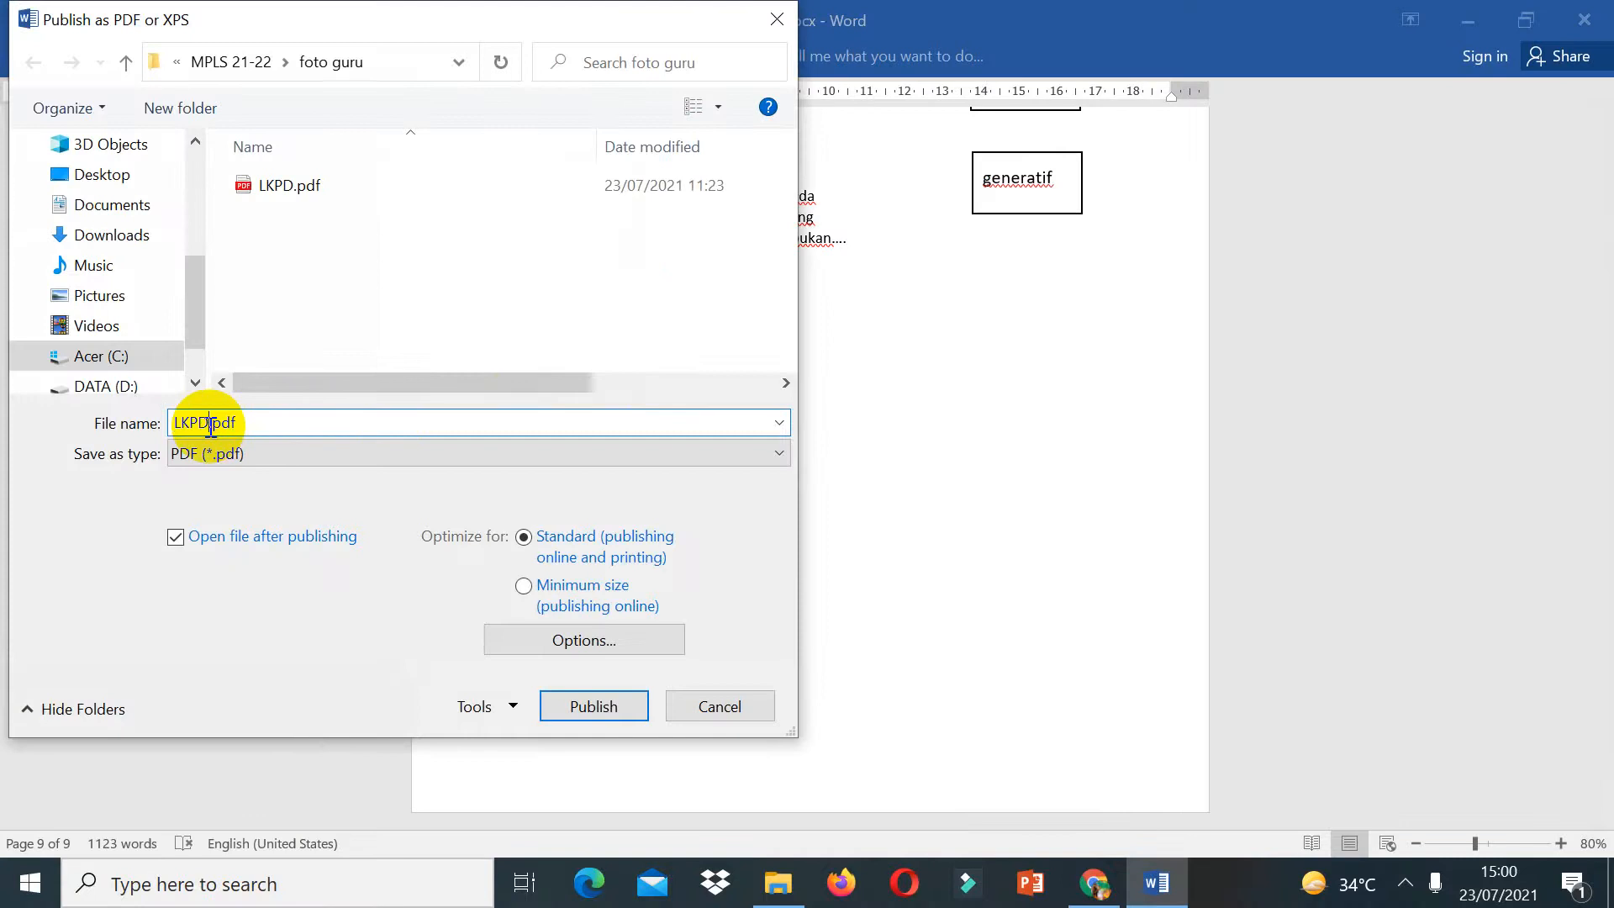
key(Return)
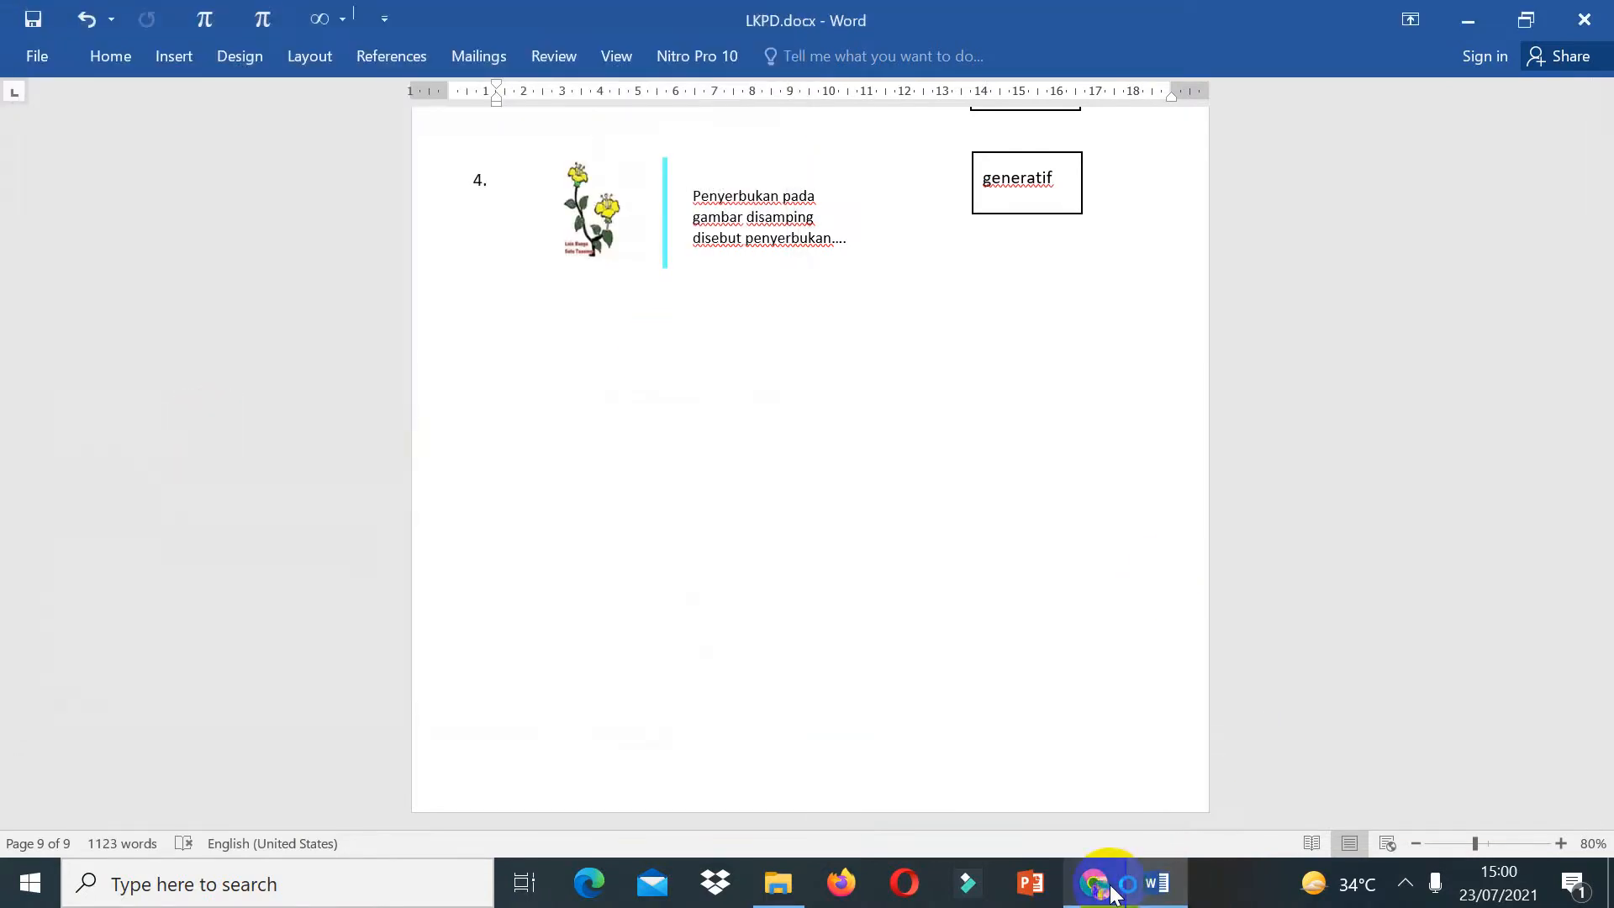
Step: Upload the LKPD 1.pdf file to the Liveworksheets worksheet maker
mouse_move(1101, 882)
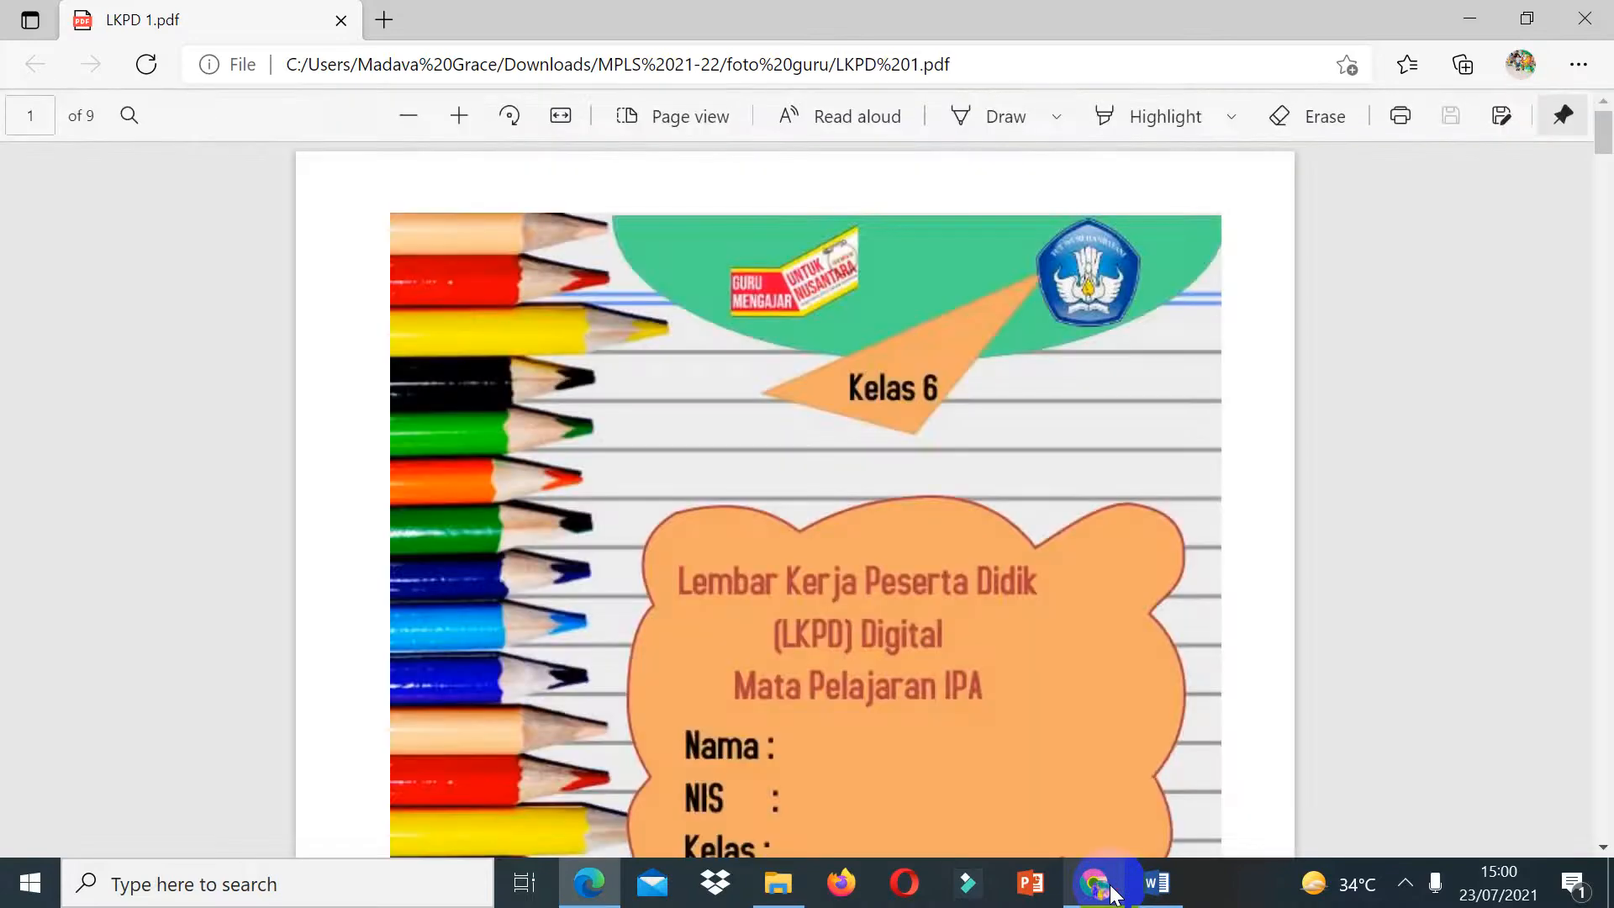
click(1101, 887)
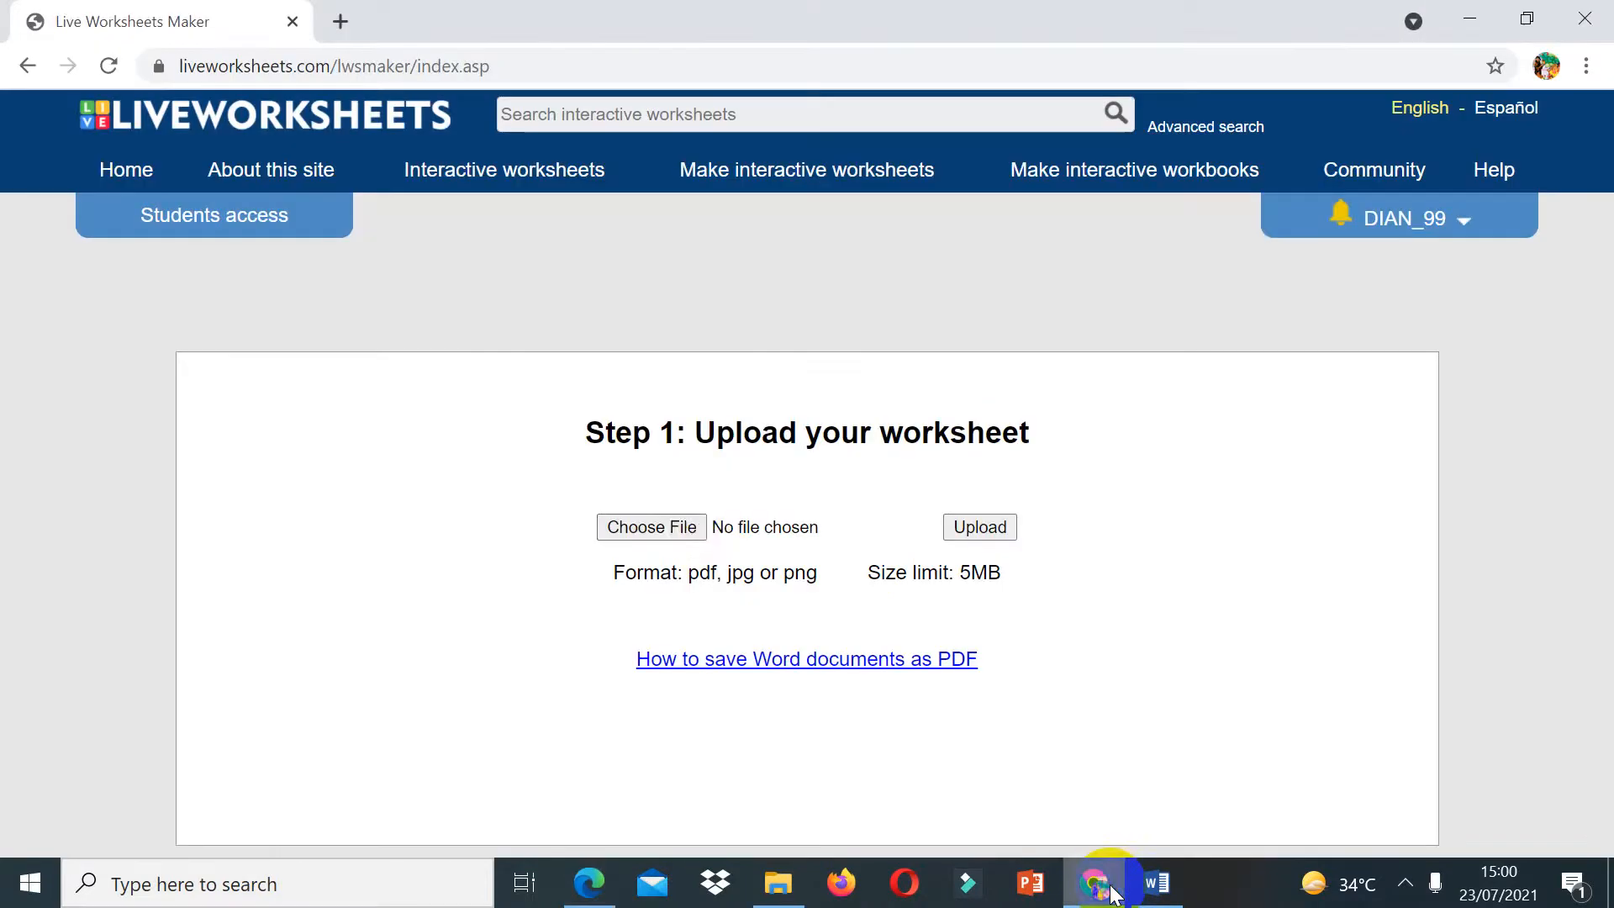
click(674, 520)
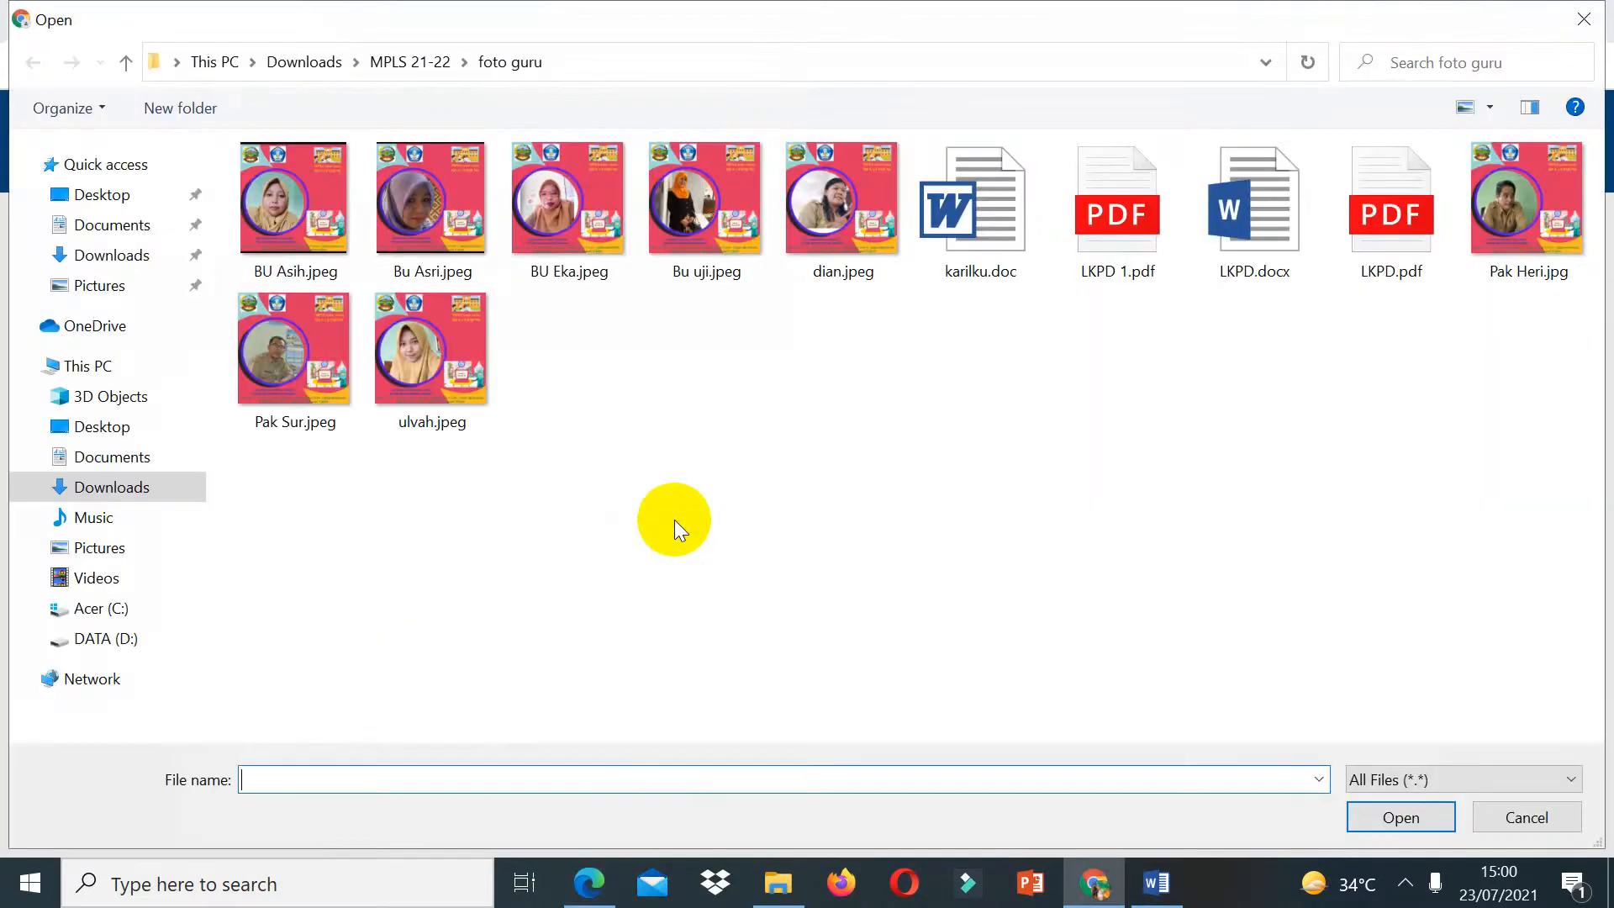
double_click(1142, 249)
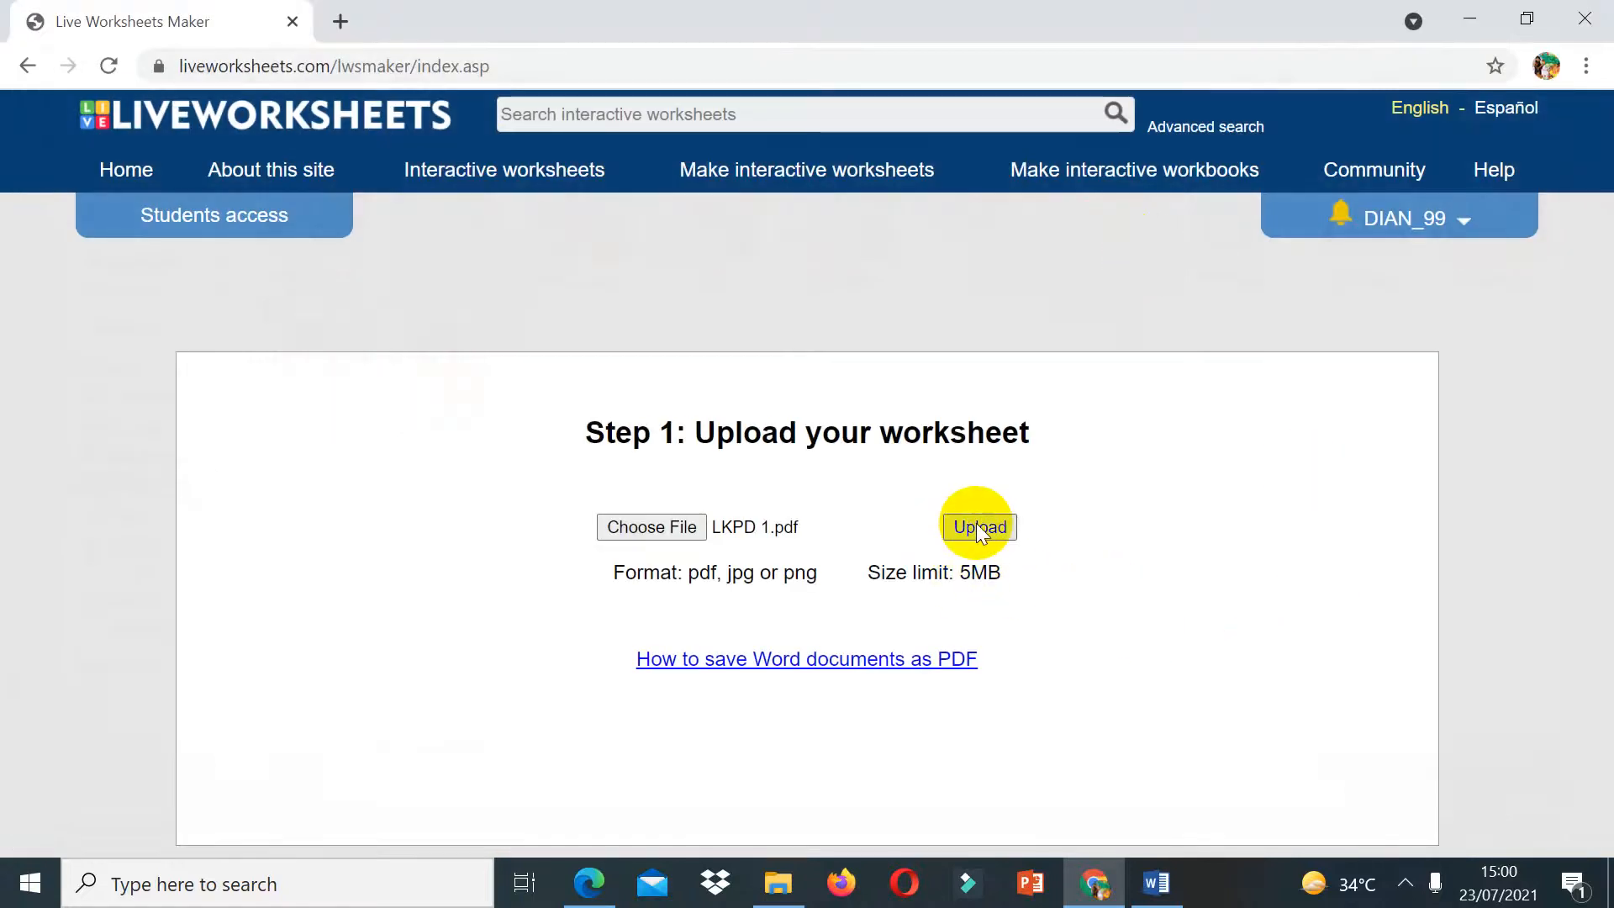
click(977, 526)
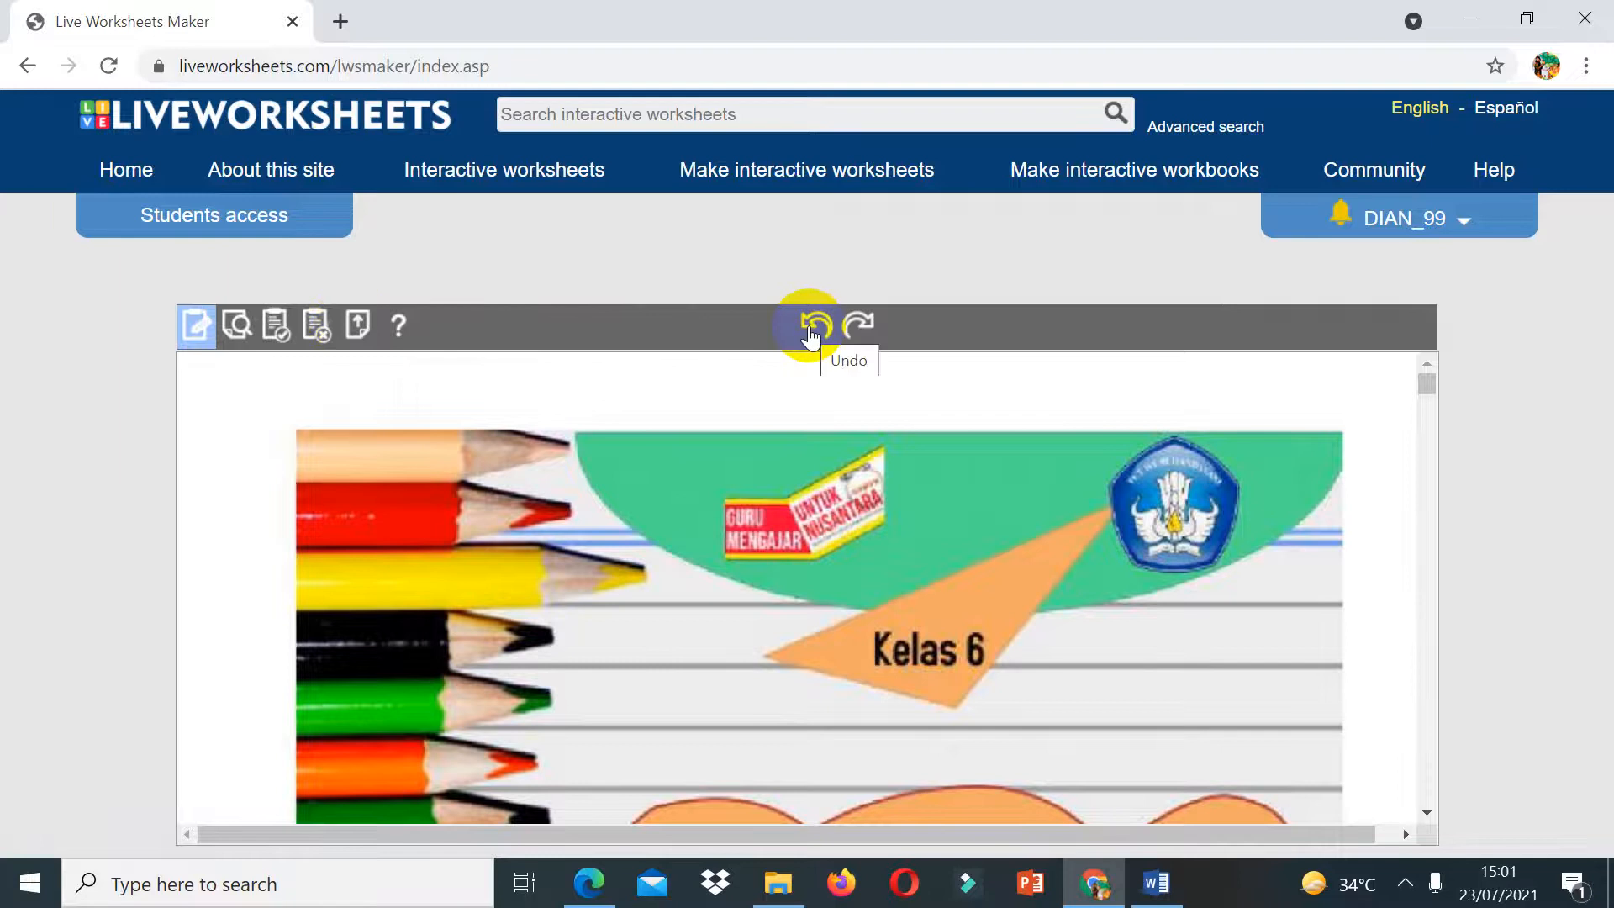
Step: Draw answer text boxes beside the Nama, NIS and Kelas labels on the cover page
click(1429, 810)
click(1429, 810)
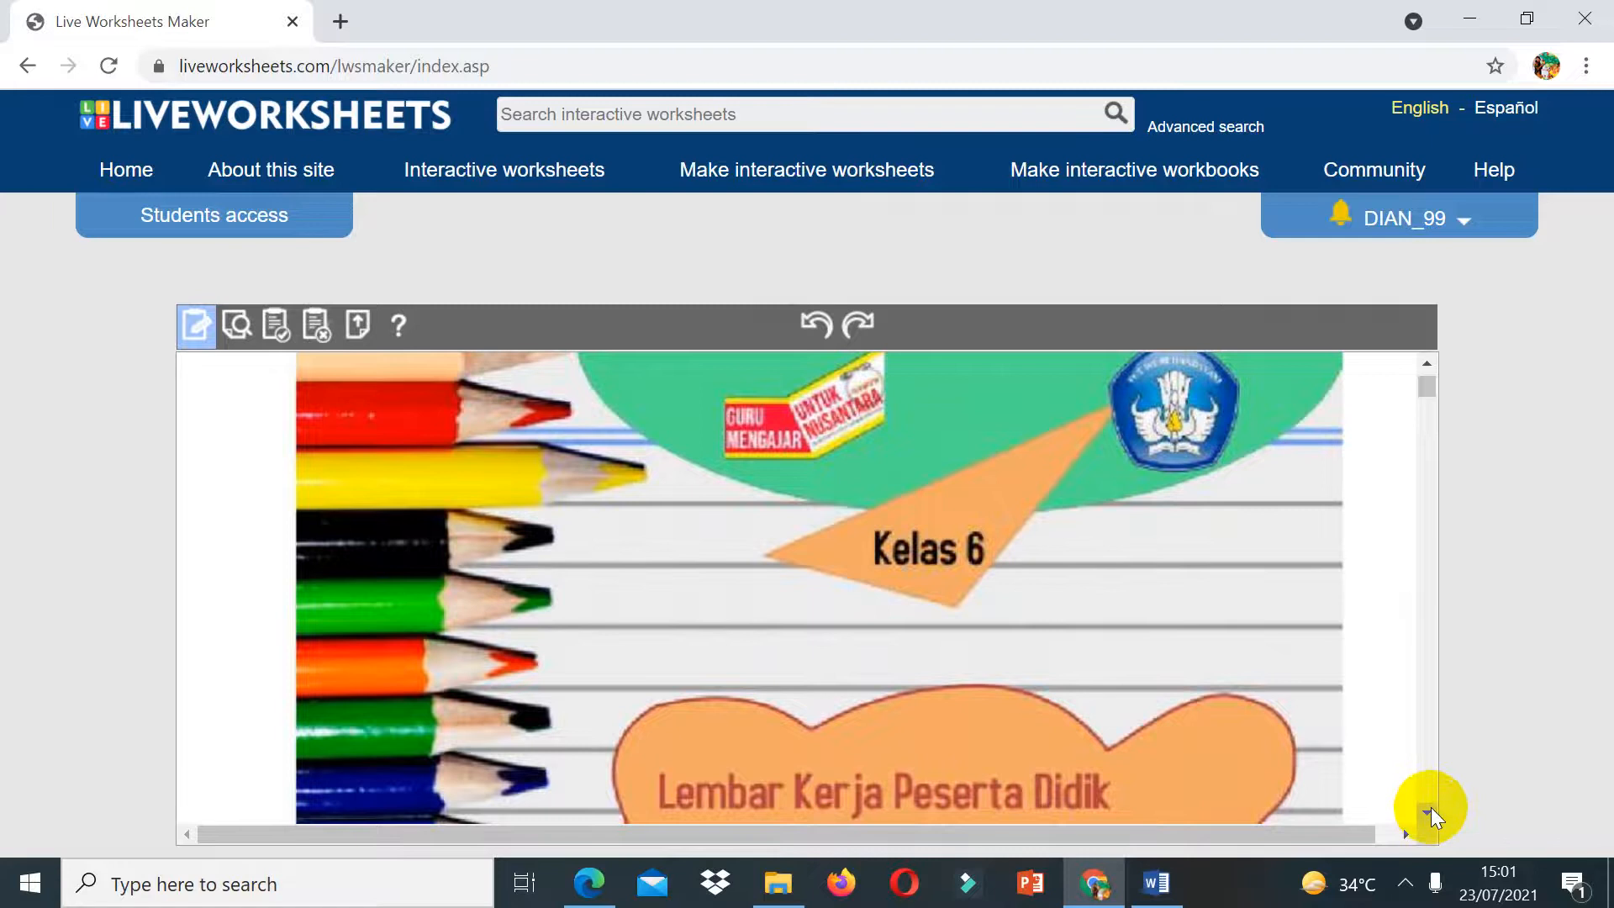
click(1430, 809)
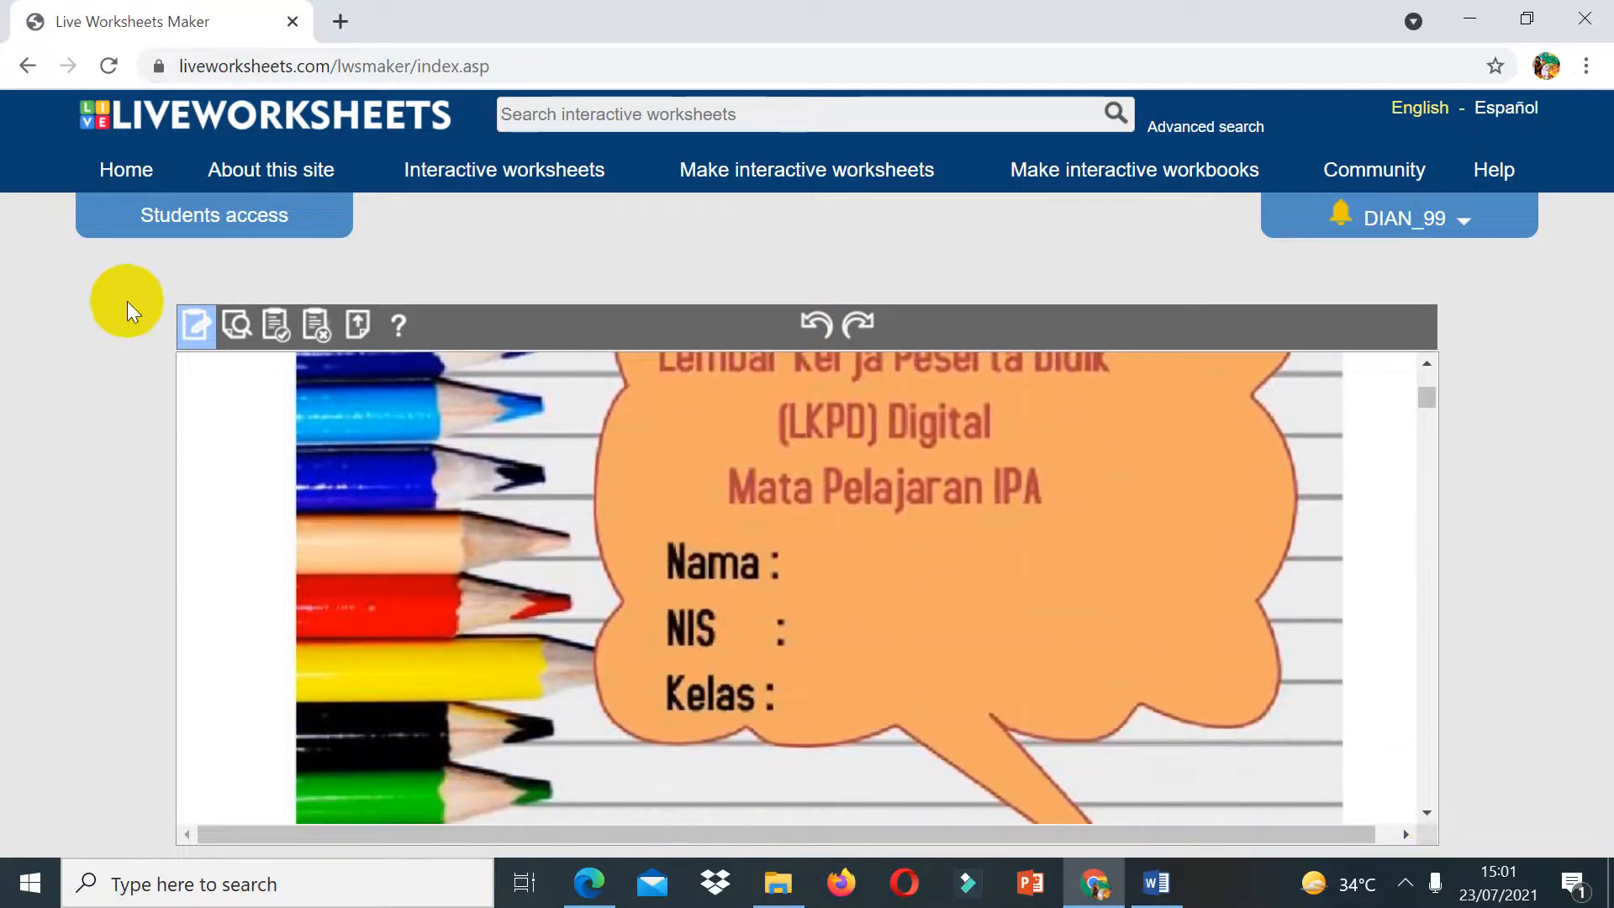
click(194, 322)
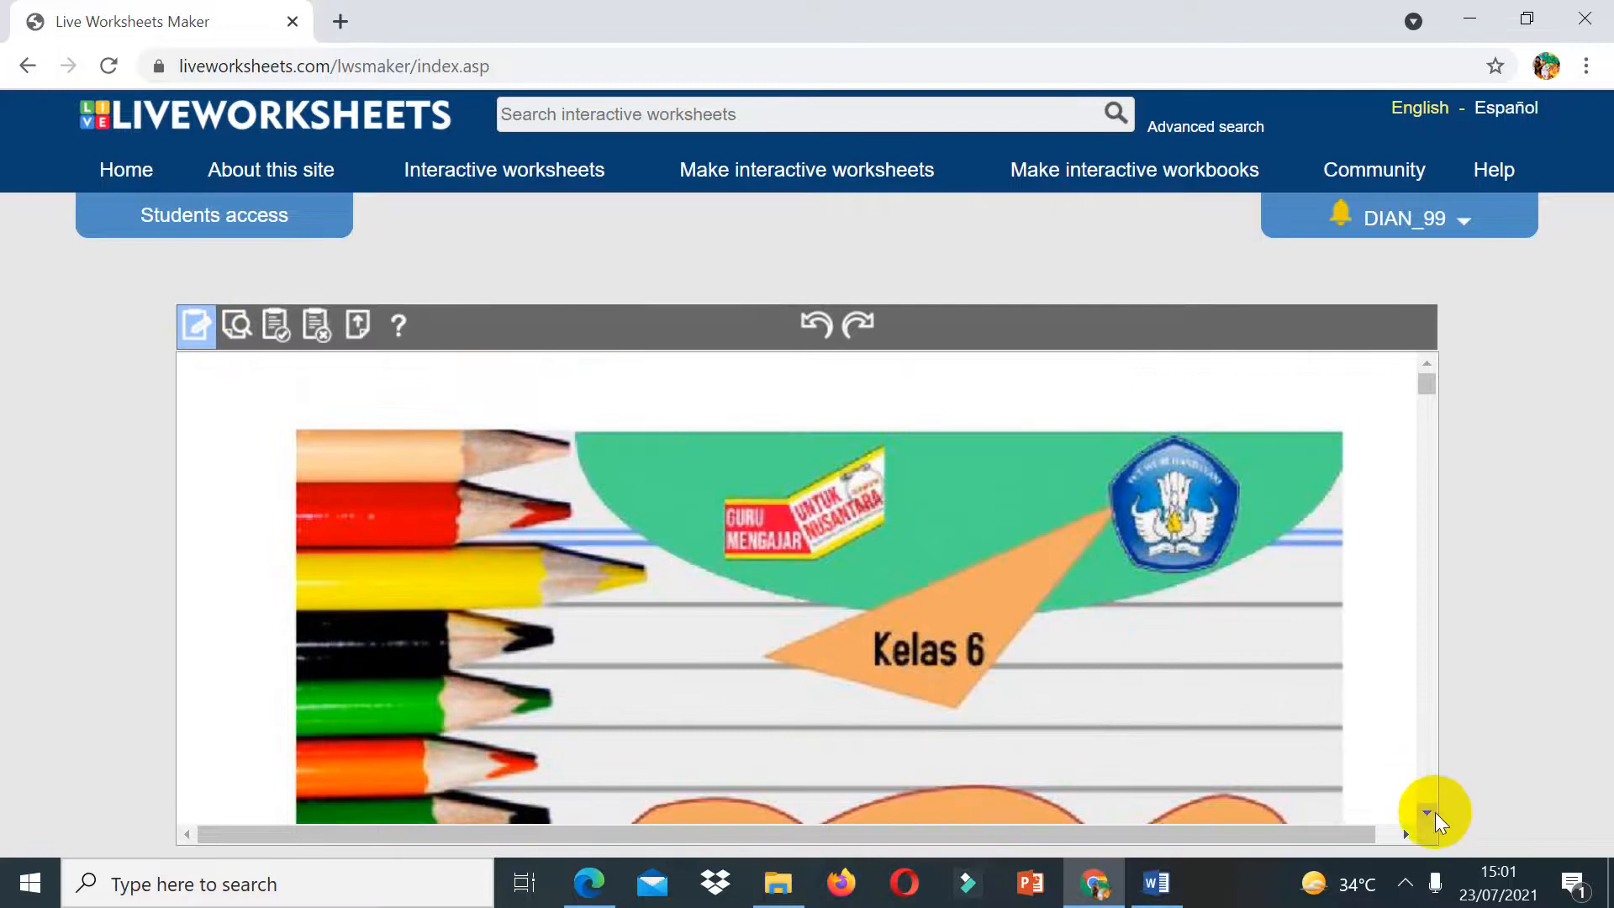
click(1434, 812)
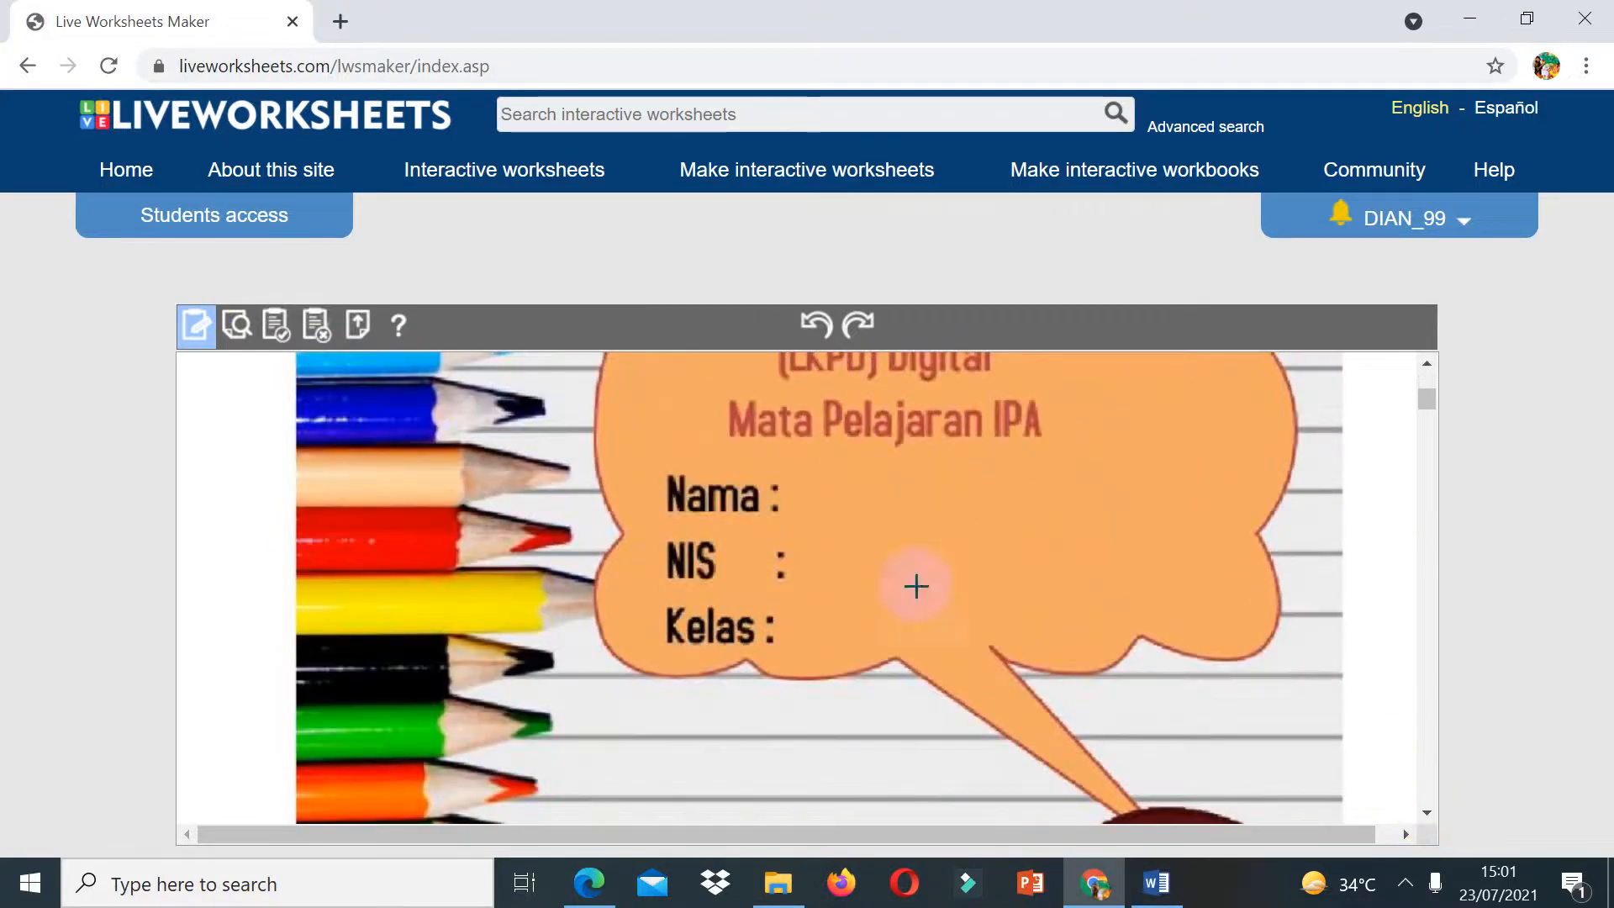
drag(810, 467, 1119, 523)
click(830, 499)
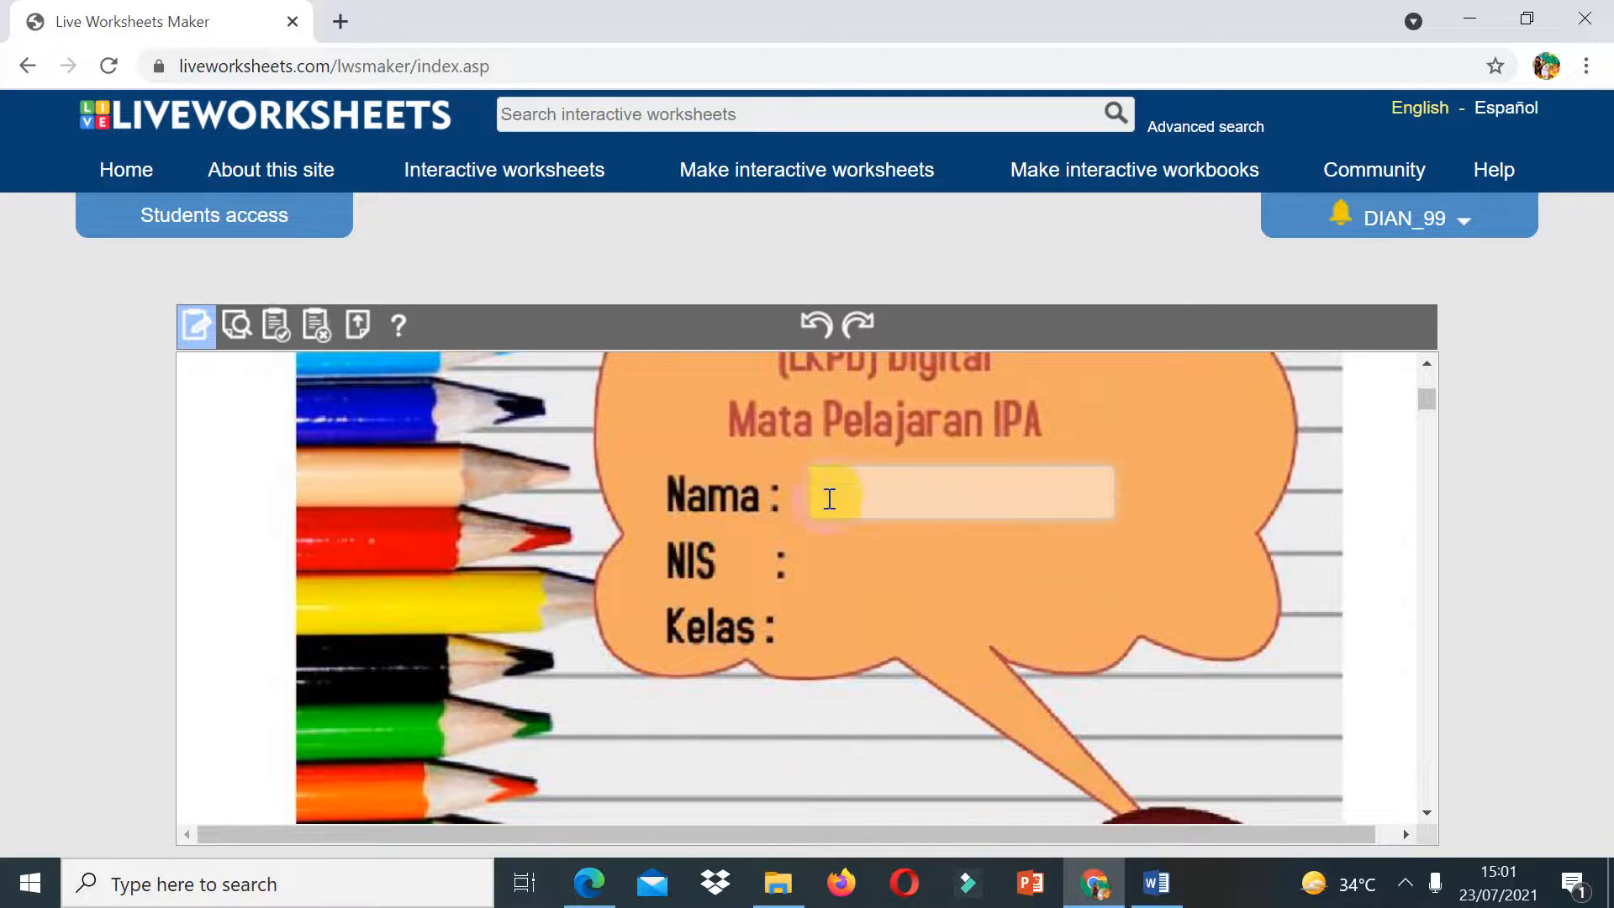
drag(810, 532, 1132, 585)
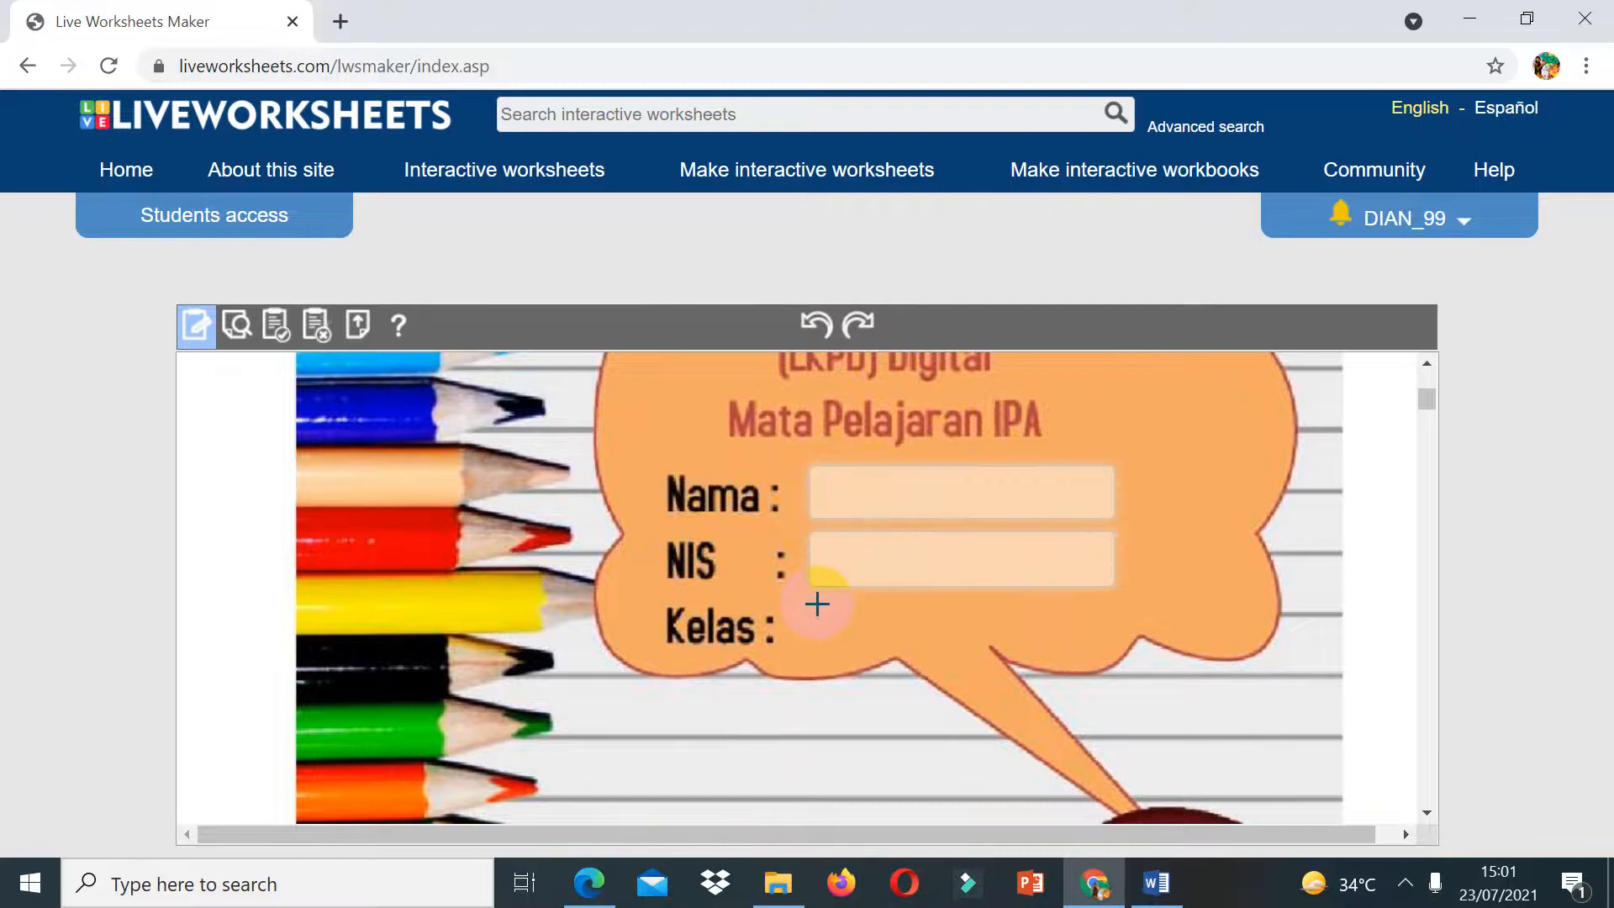
drag(814, 603, 1114, 657)
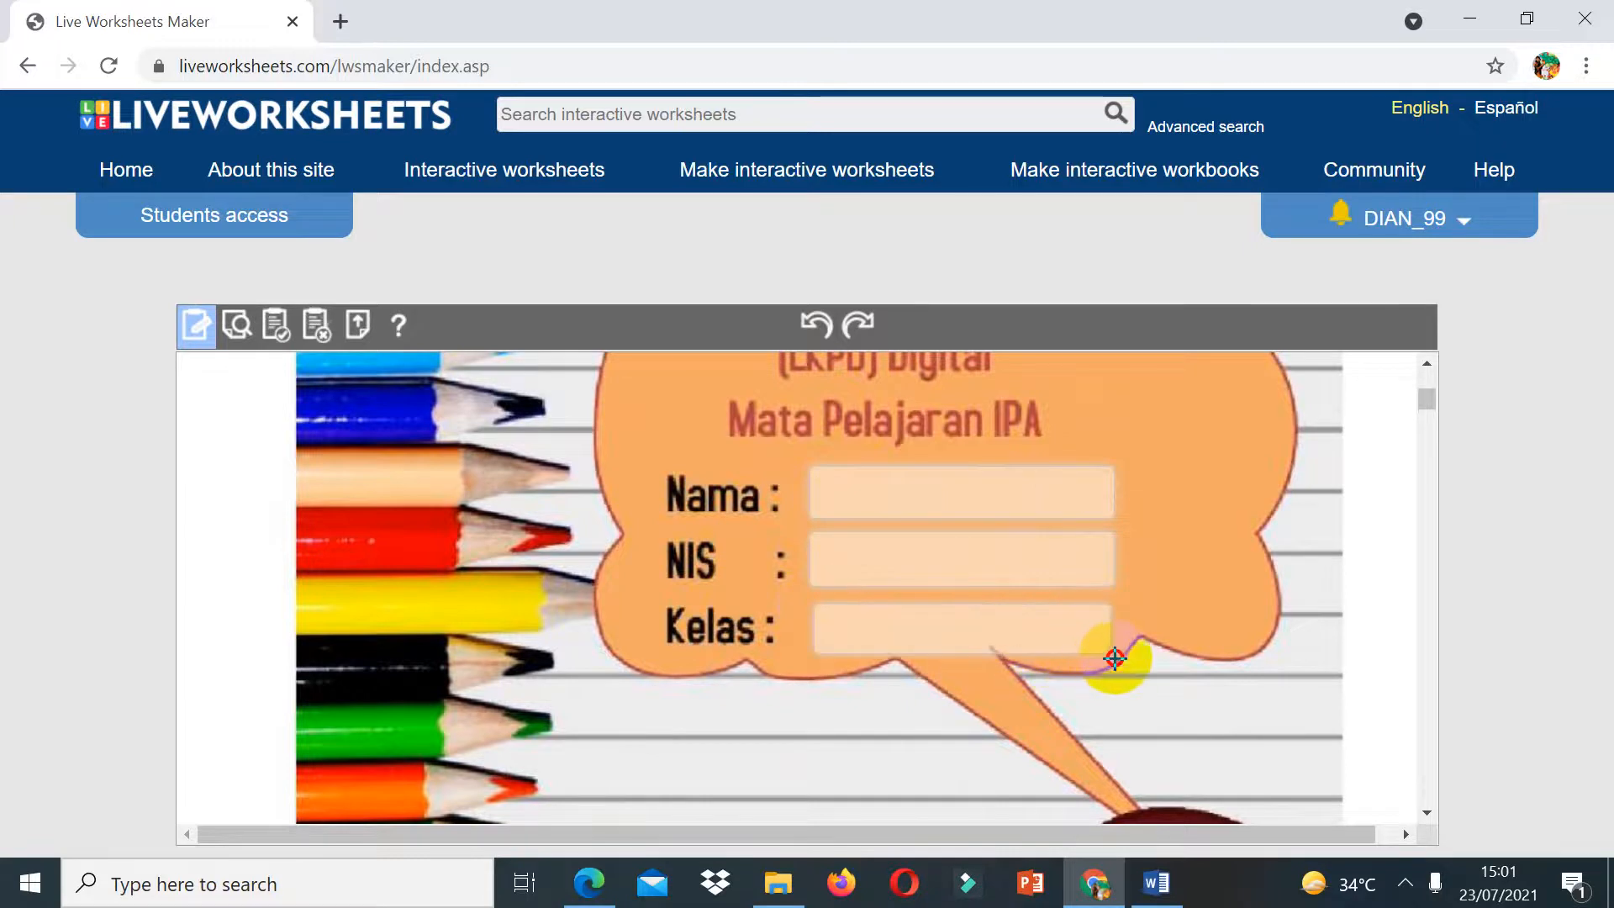
Step: Draw a wide box below the instruction to watch the video, to hold the video
click(1430, 812)
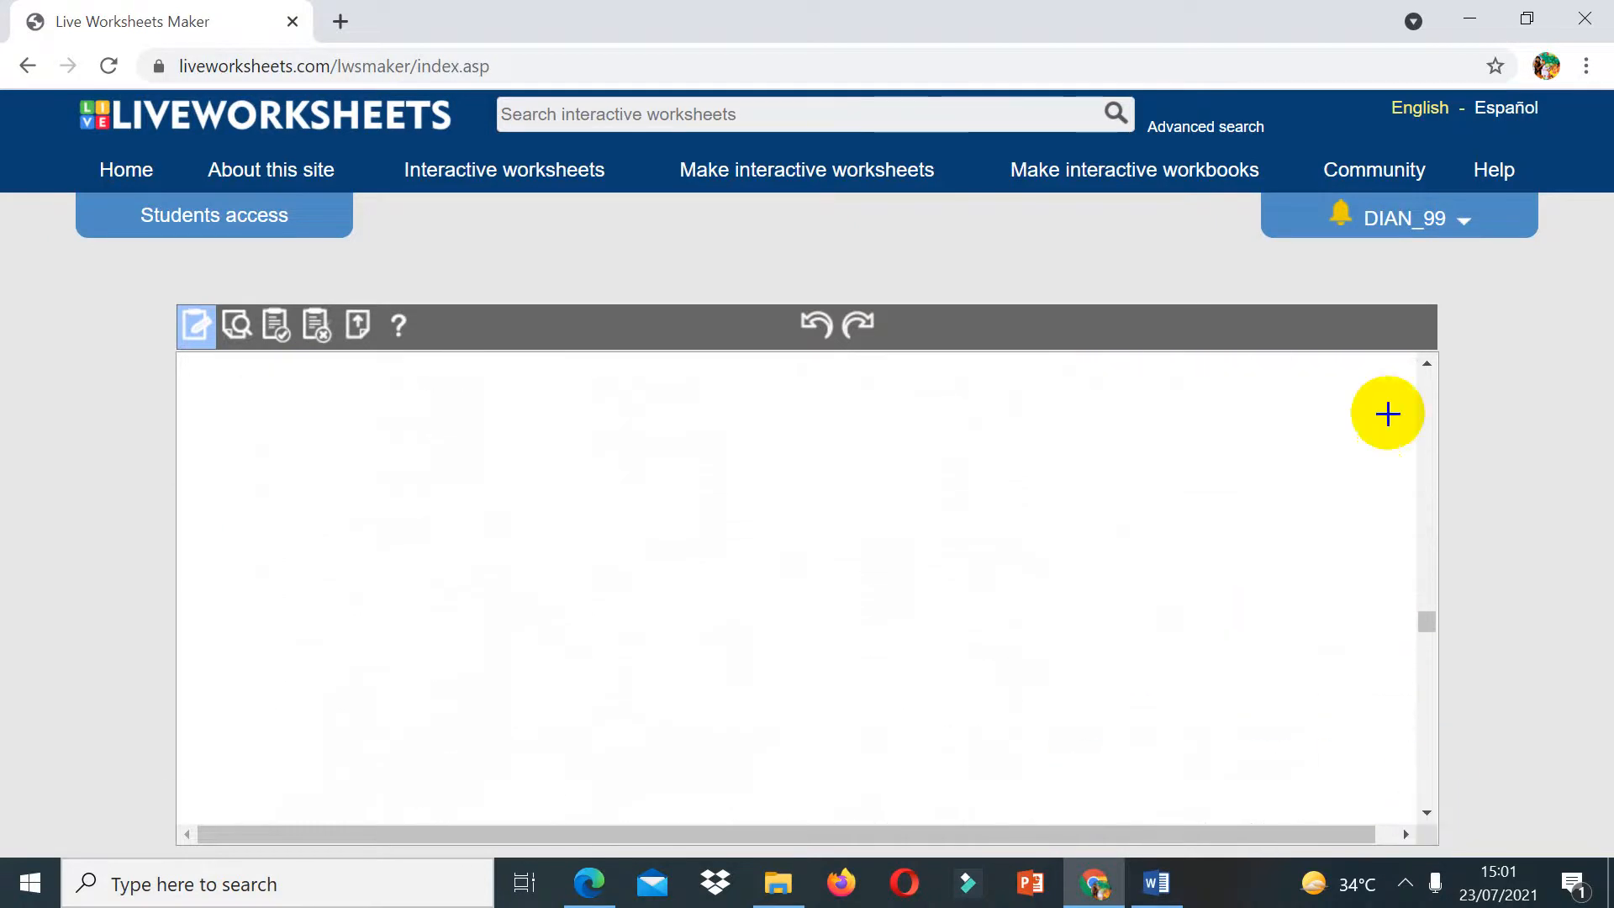
click(1429, 364)
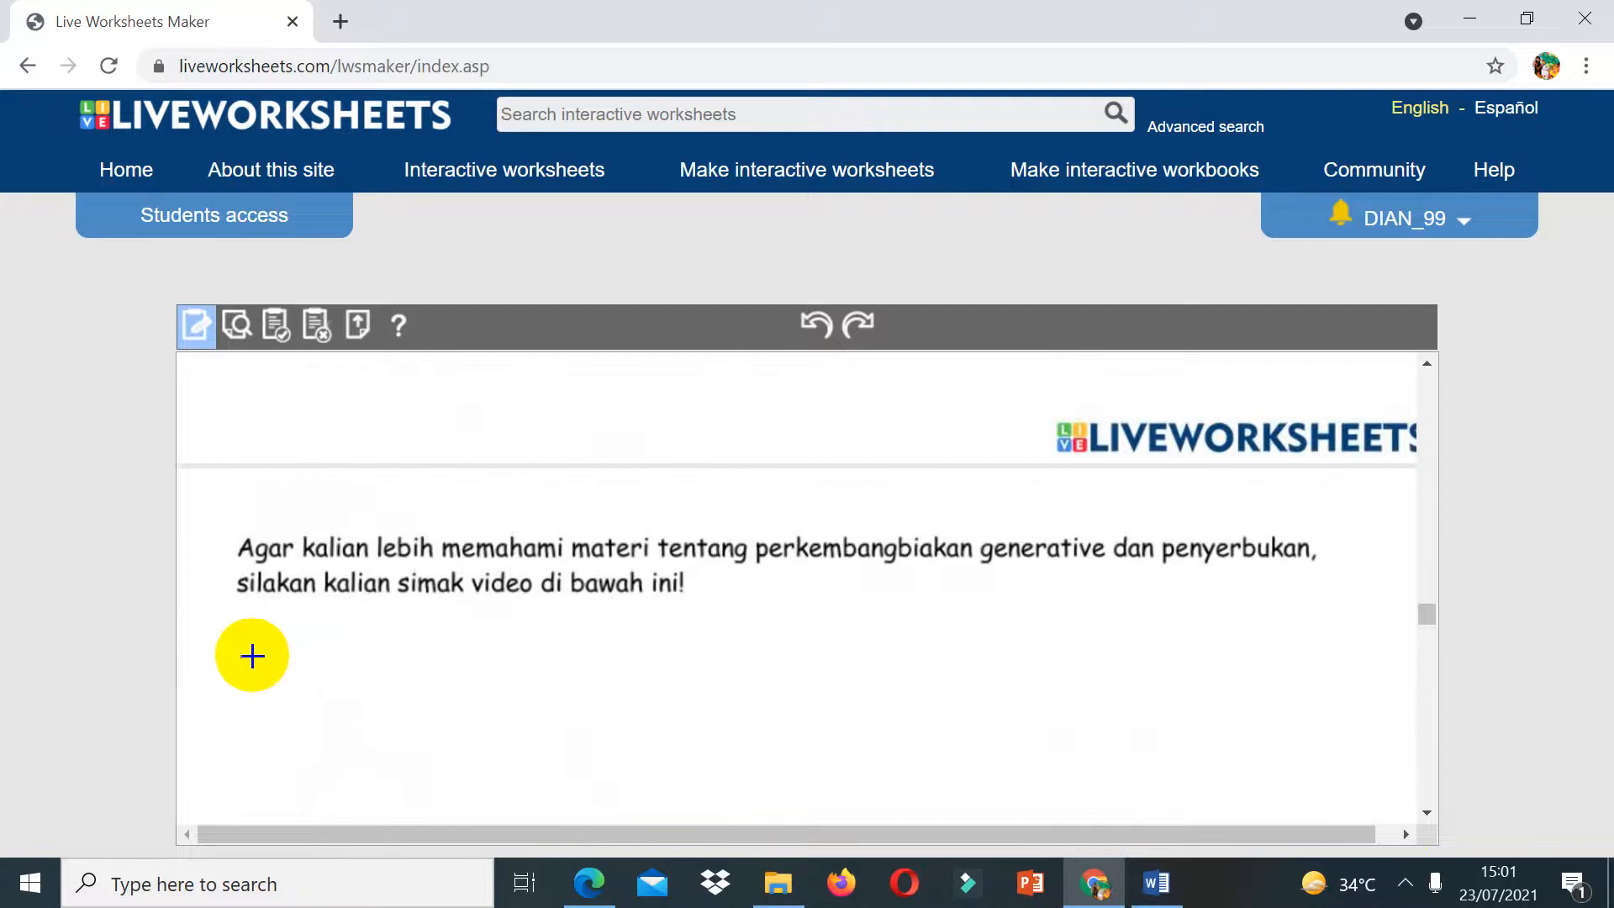
mouse_move(242, 627)
mouse_down()
mouse_move(1193, 814)
mouse_move(1361, 799)
mouse_up()
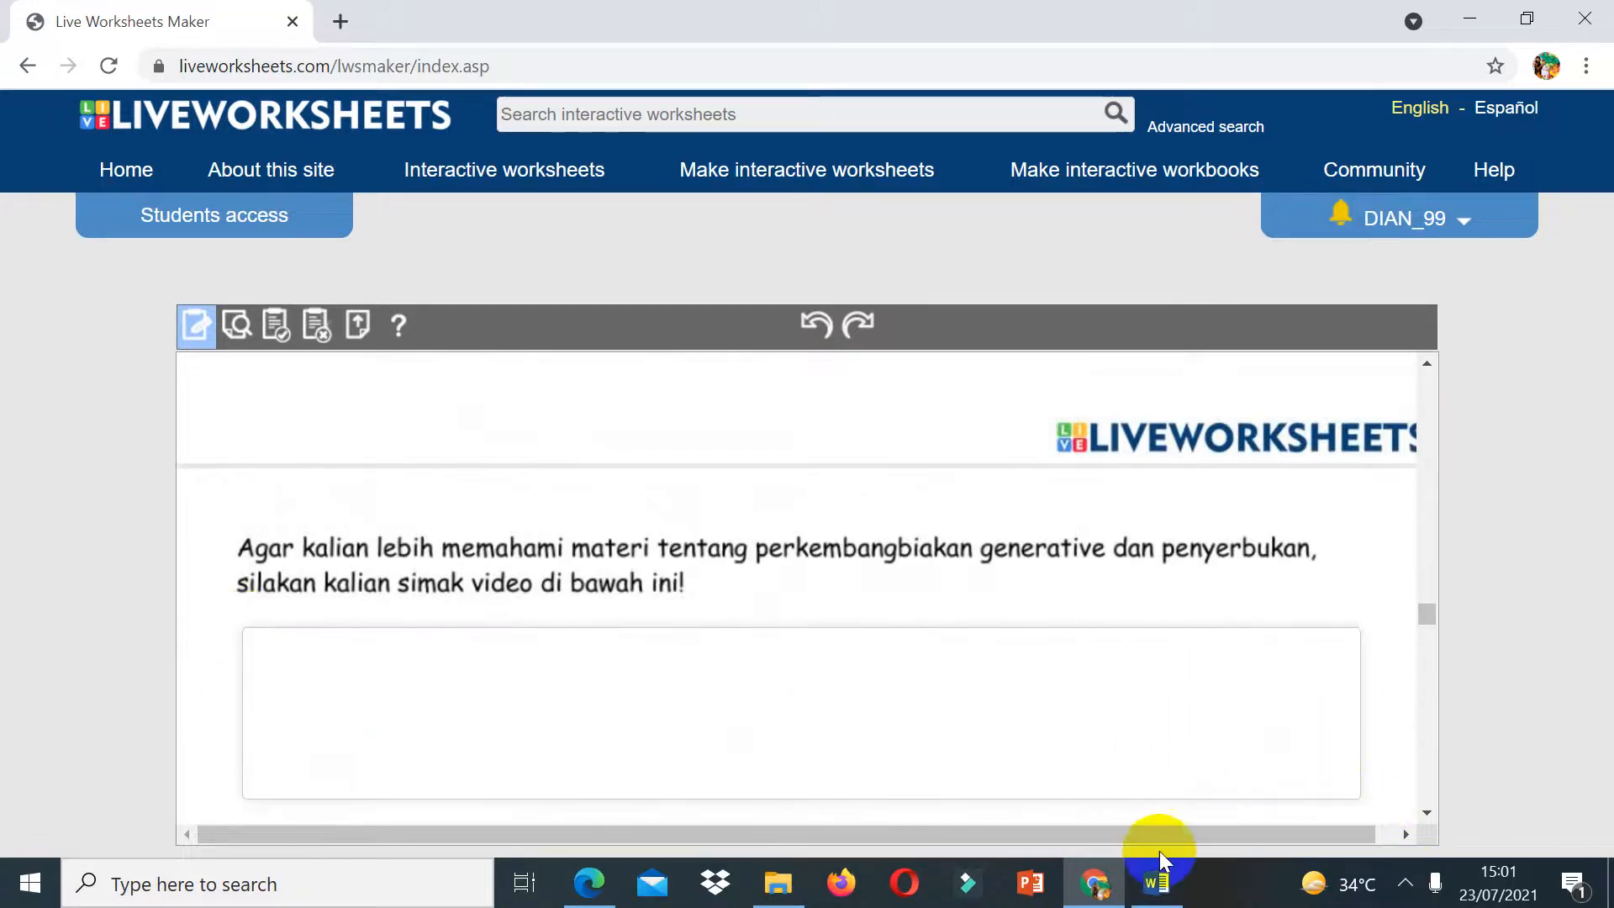
Step: Open a new browser tab
click(1429, 813)
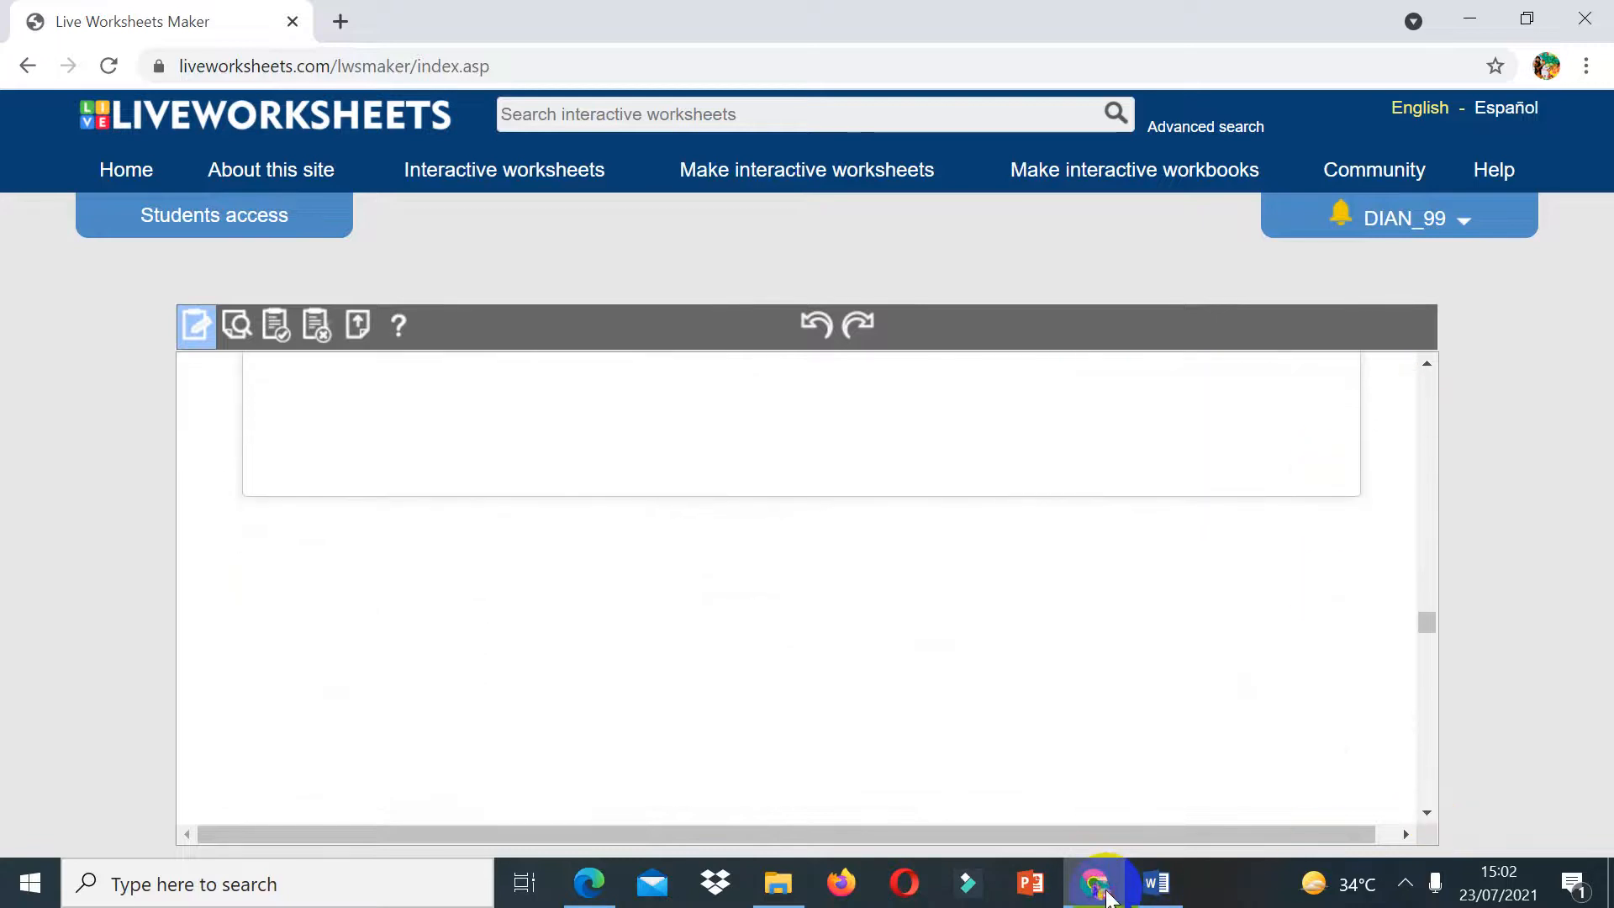
click(341, 22)
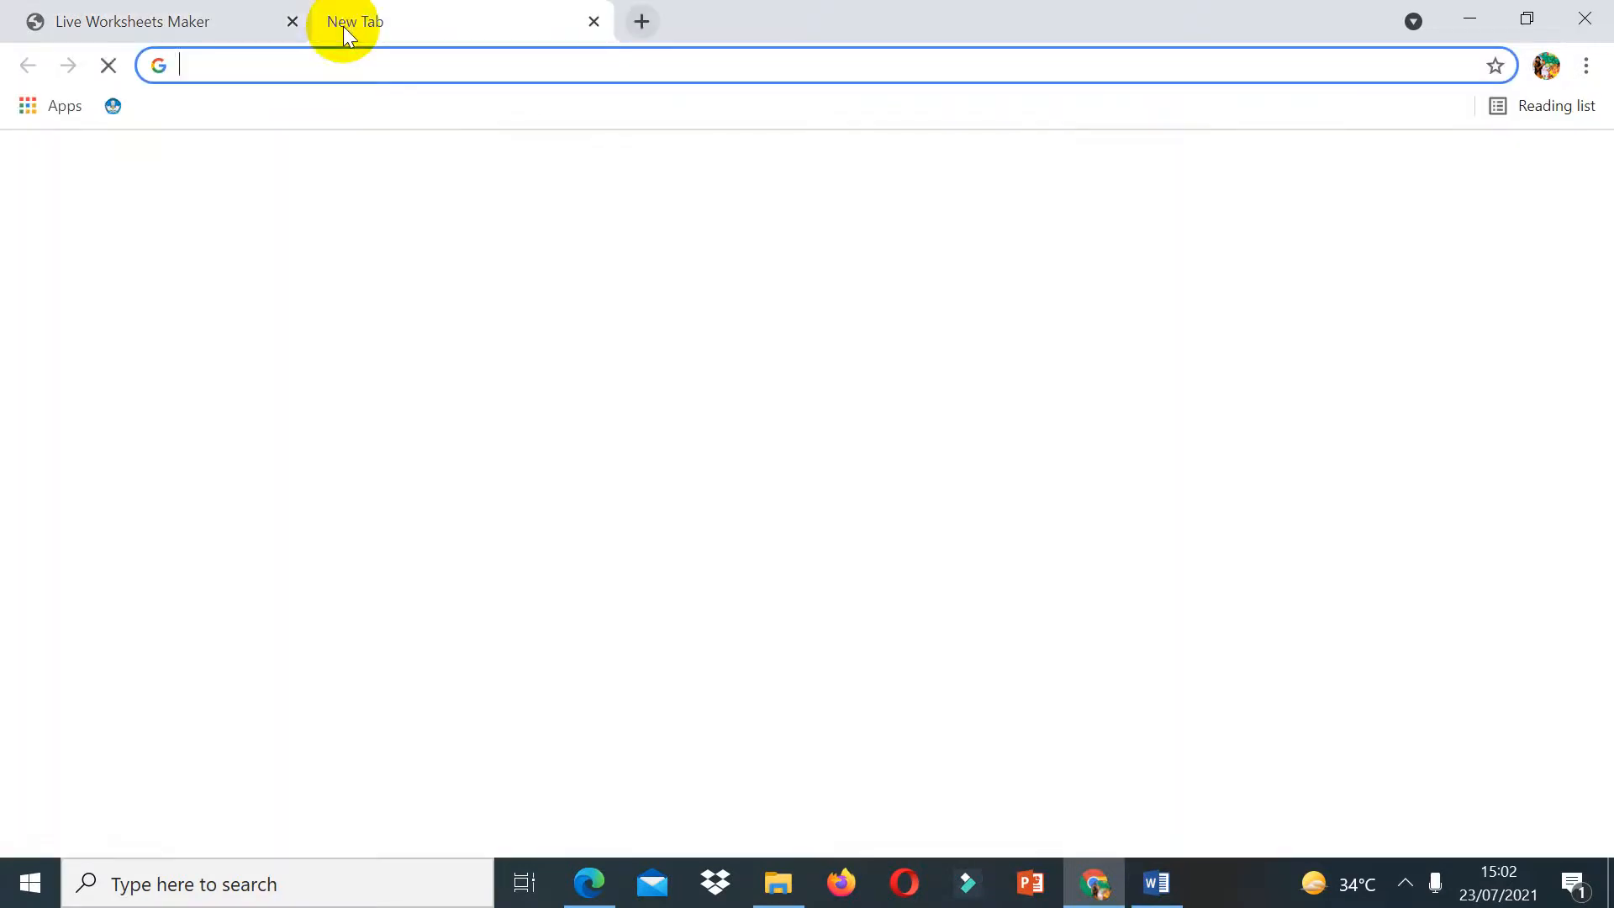
Step: Close the Word document, saving its changes
click(1156, 883)
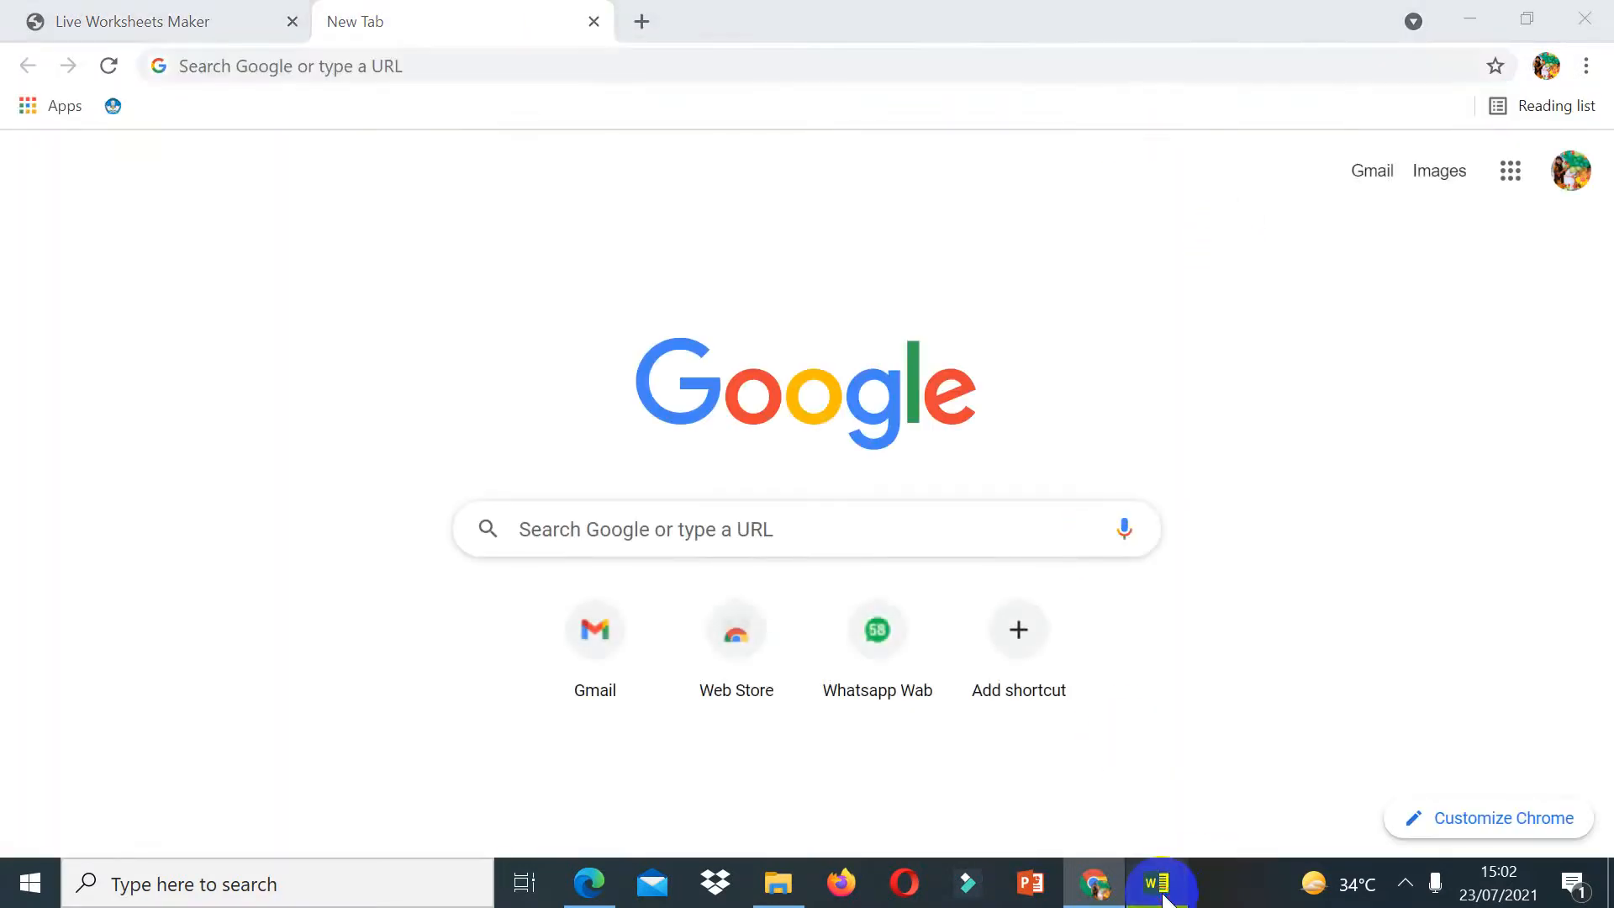
click(1601, 238)
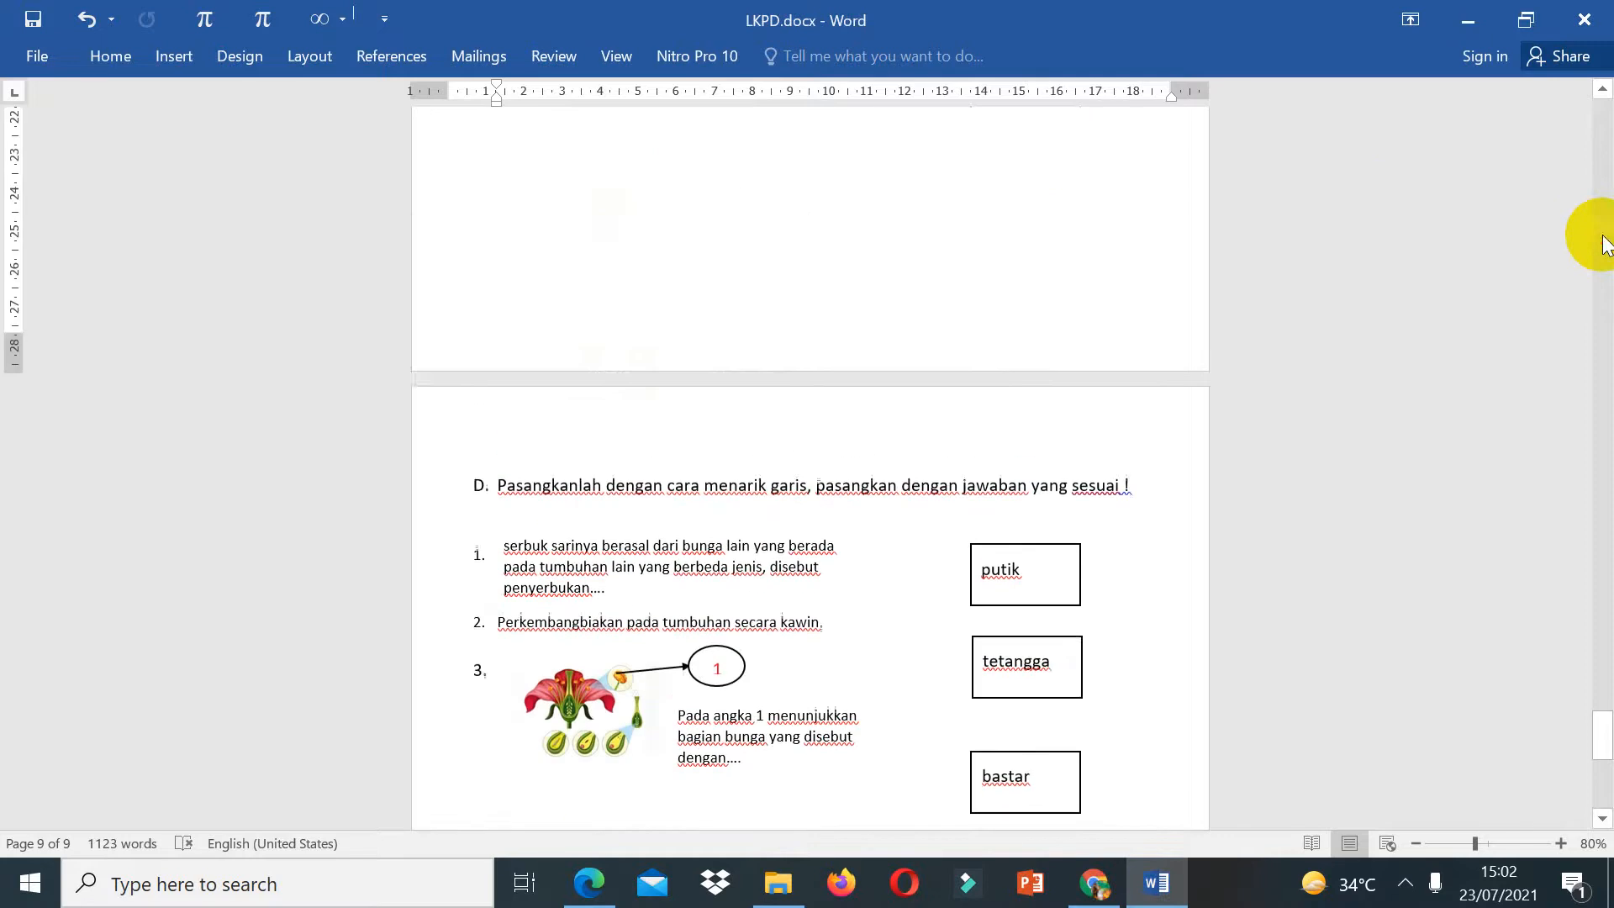
click(1602, 238)
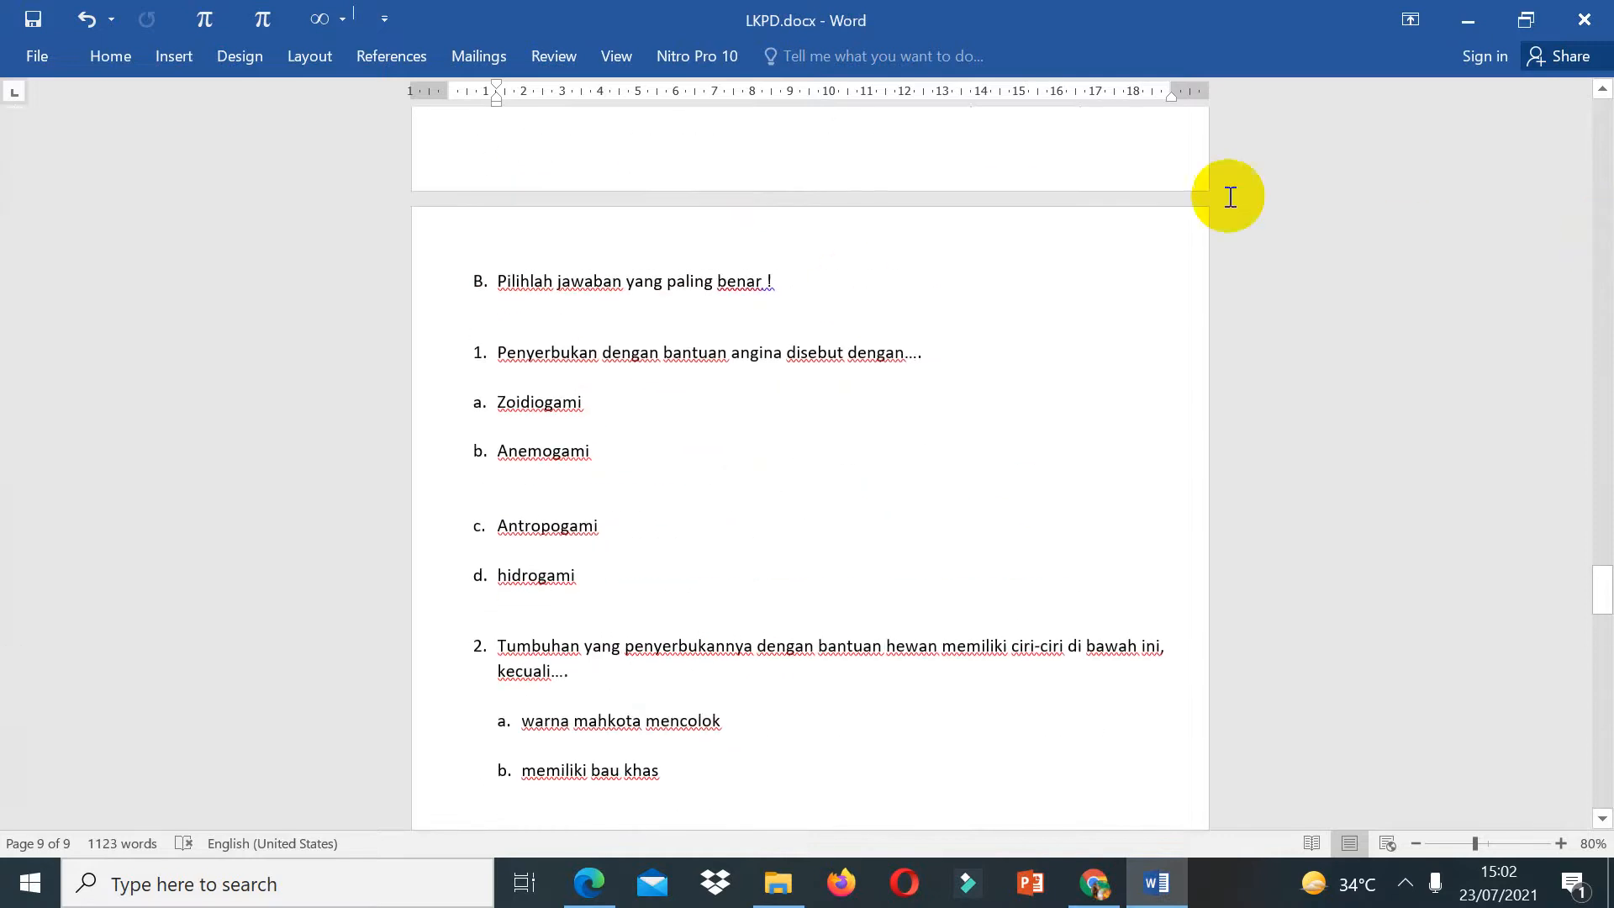
click(1587, 25)
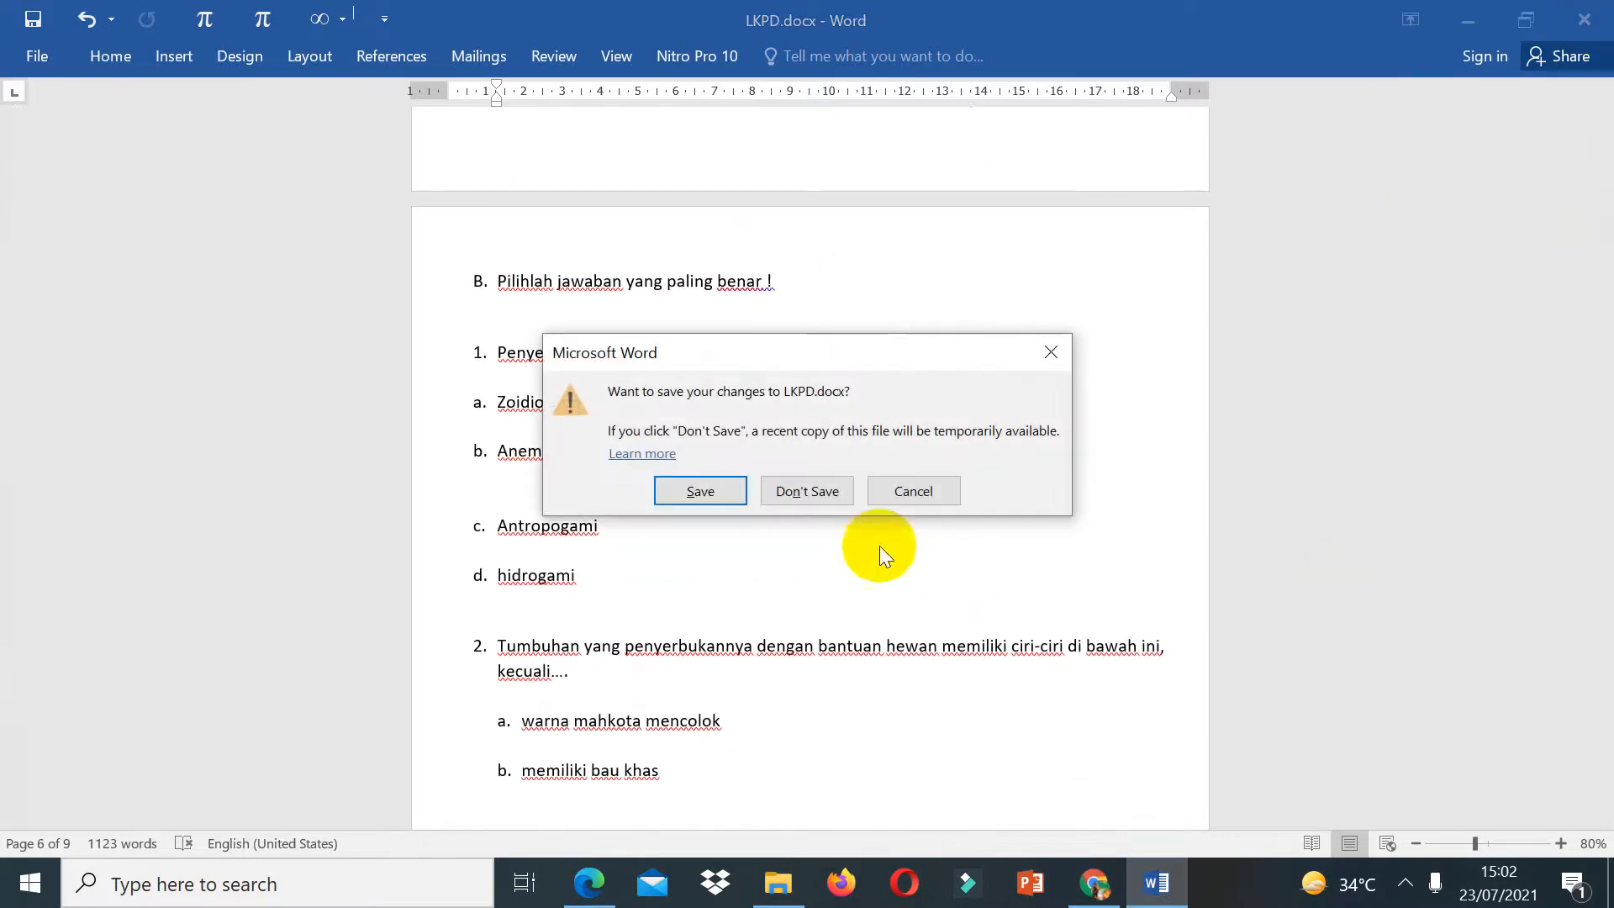
click(725, 492)
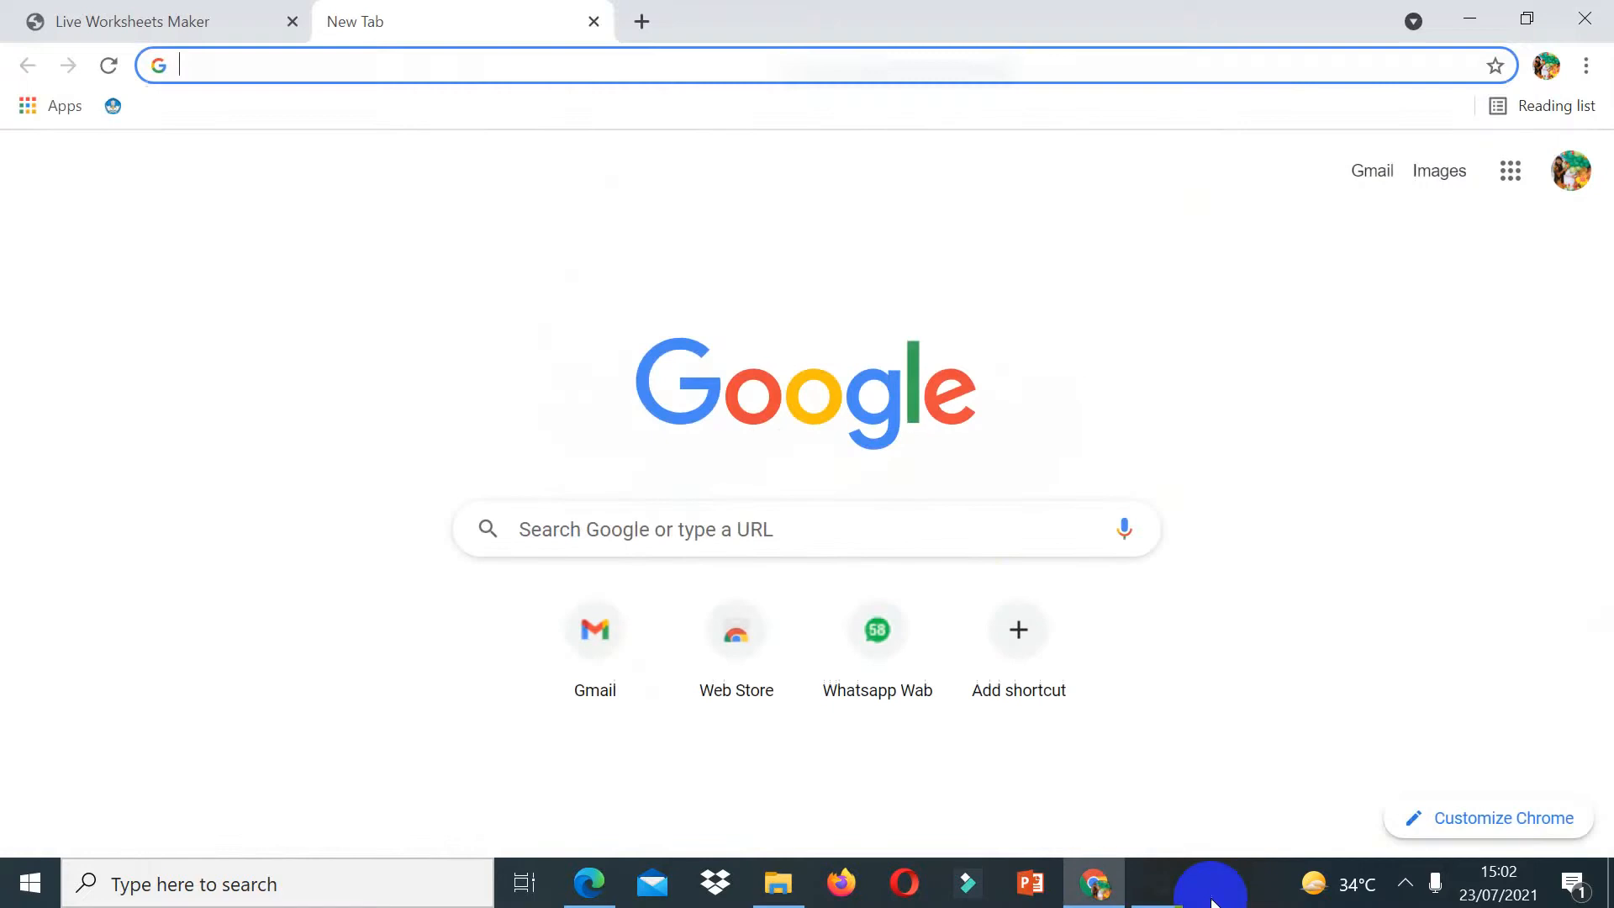
Step: Open YouTube from the Google apps launcher
click(1509, 171)
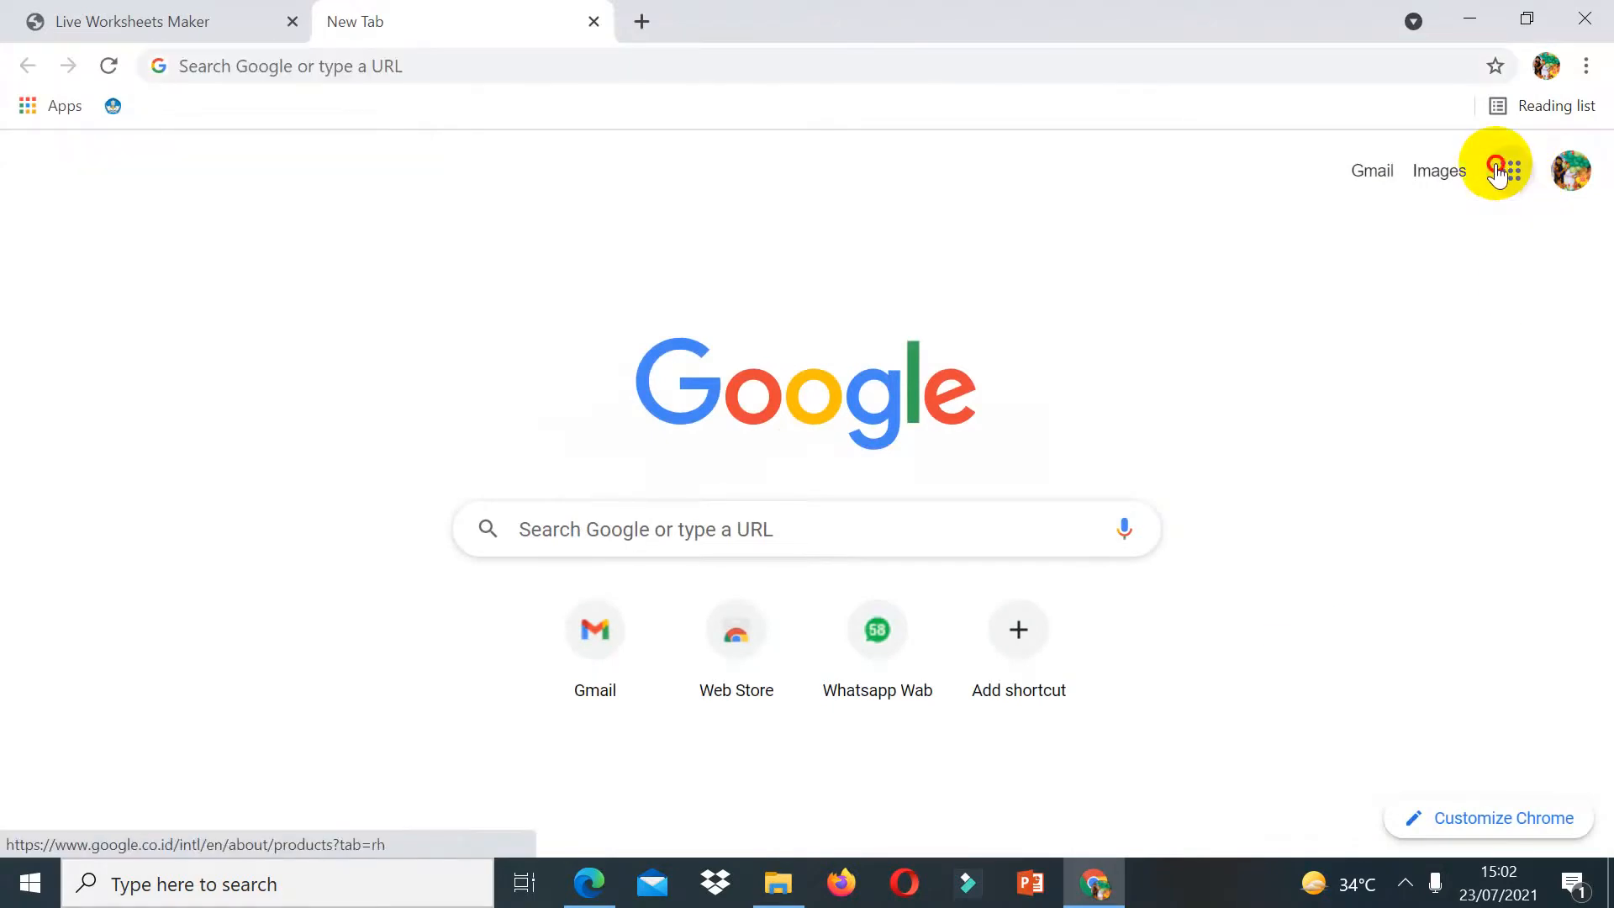
click(1280, 404)
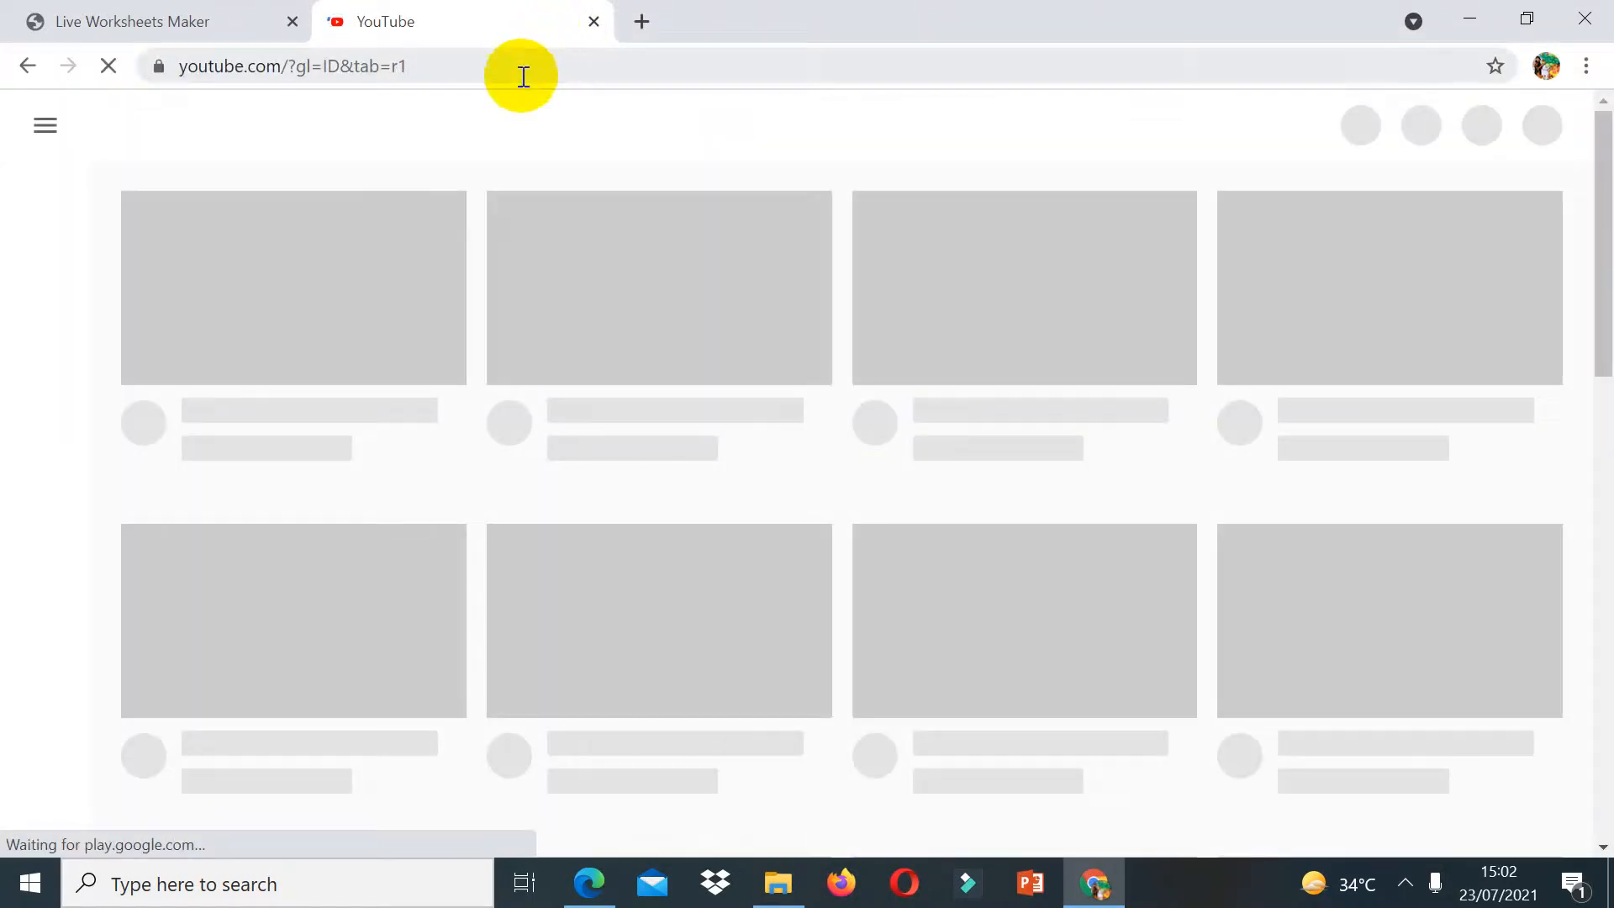
click(522, 73)
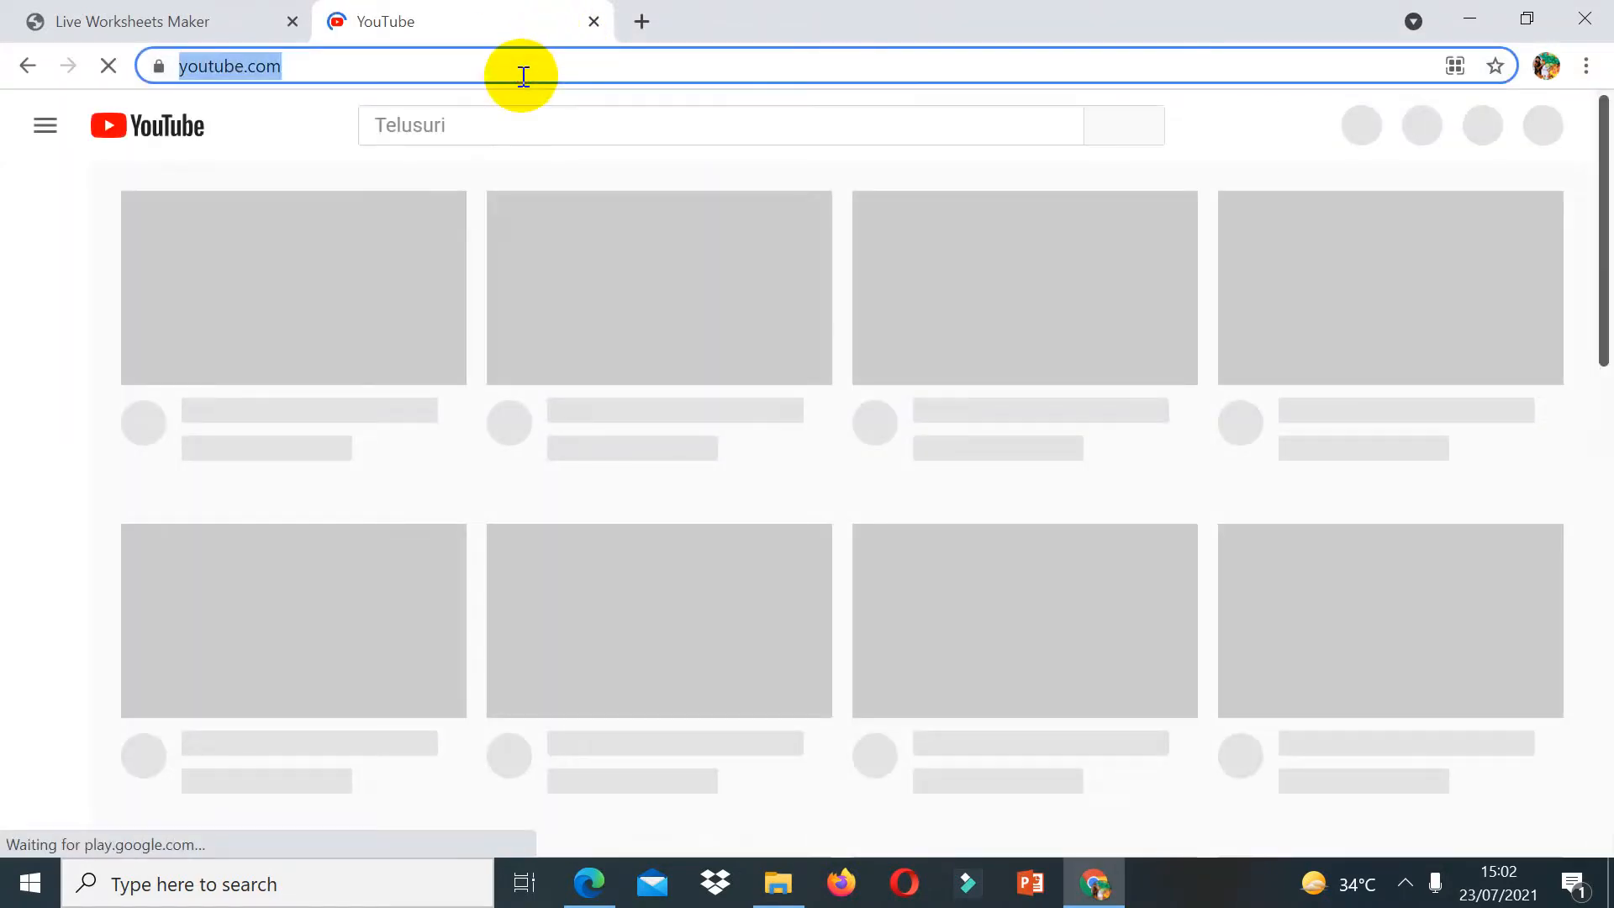
Step: Search for the video 'perkembangbiakan generatif kelas 6 penyerbukan', open the IPA Kelas 6 SD result and copy its link
text(perkembangbi)
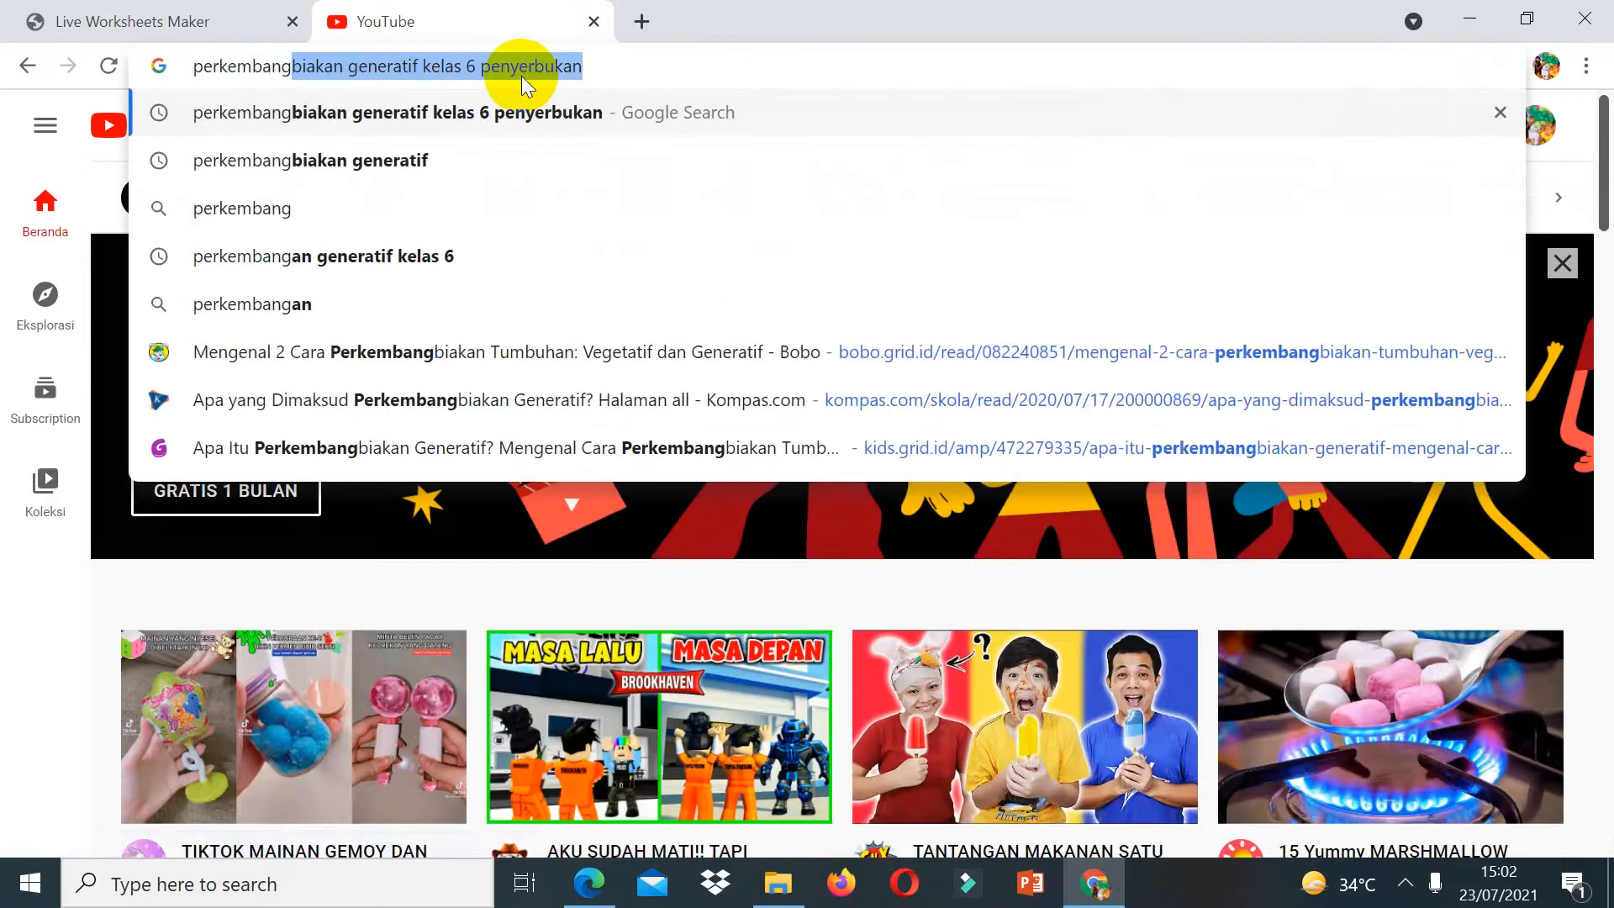
text(akan generat)
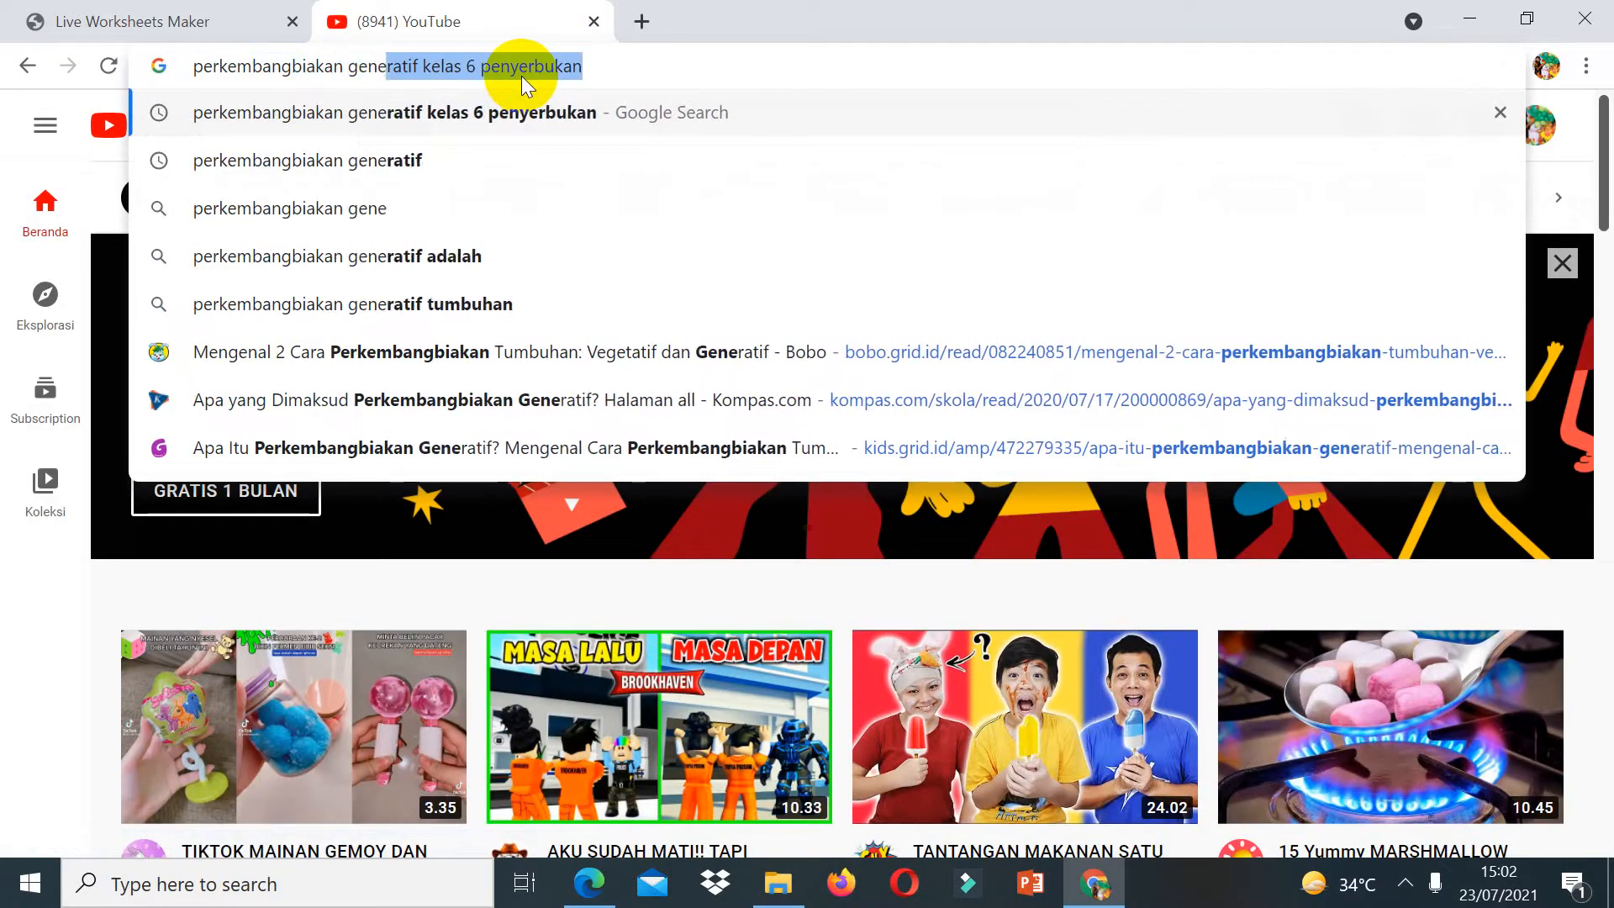
text(i)
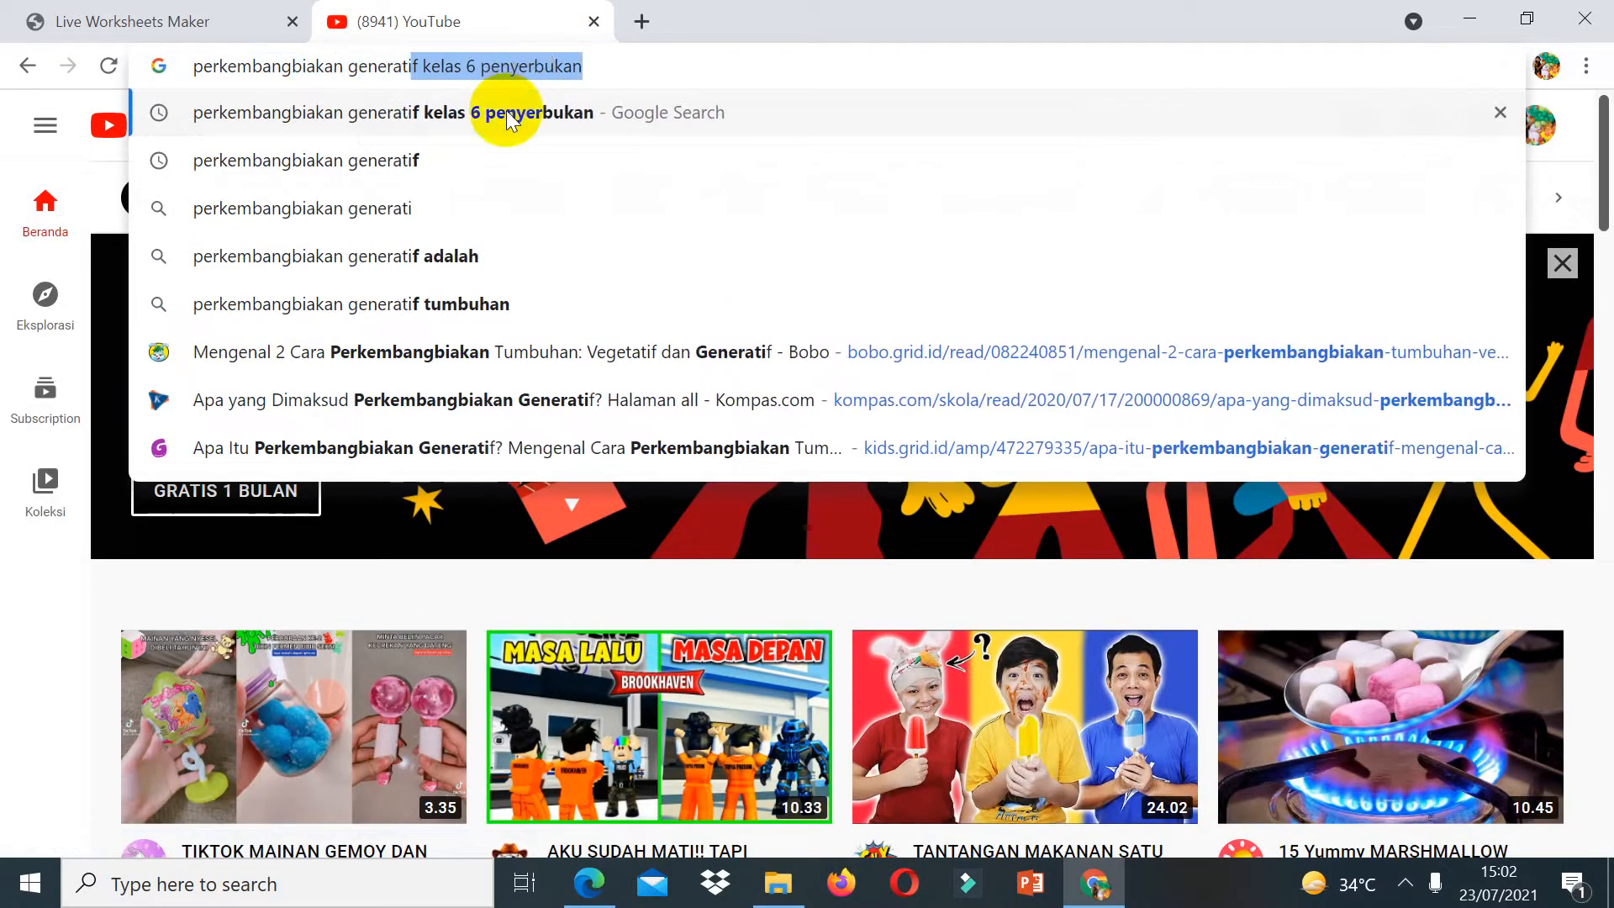
click(421, 118)
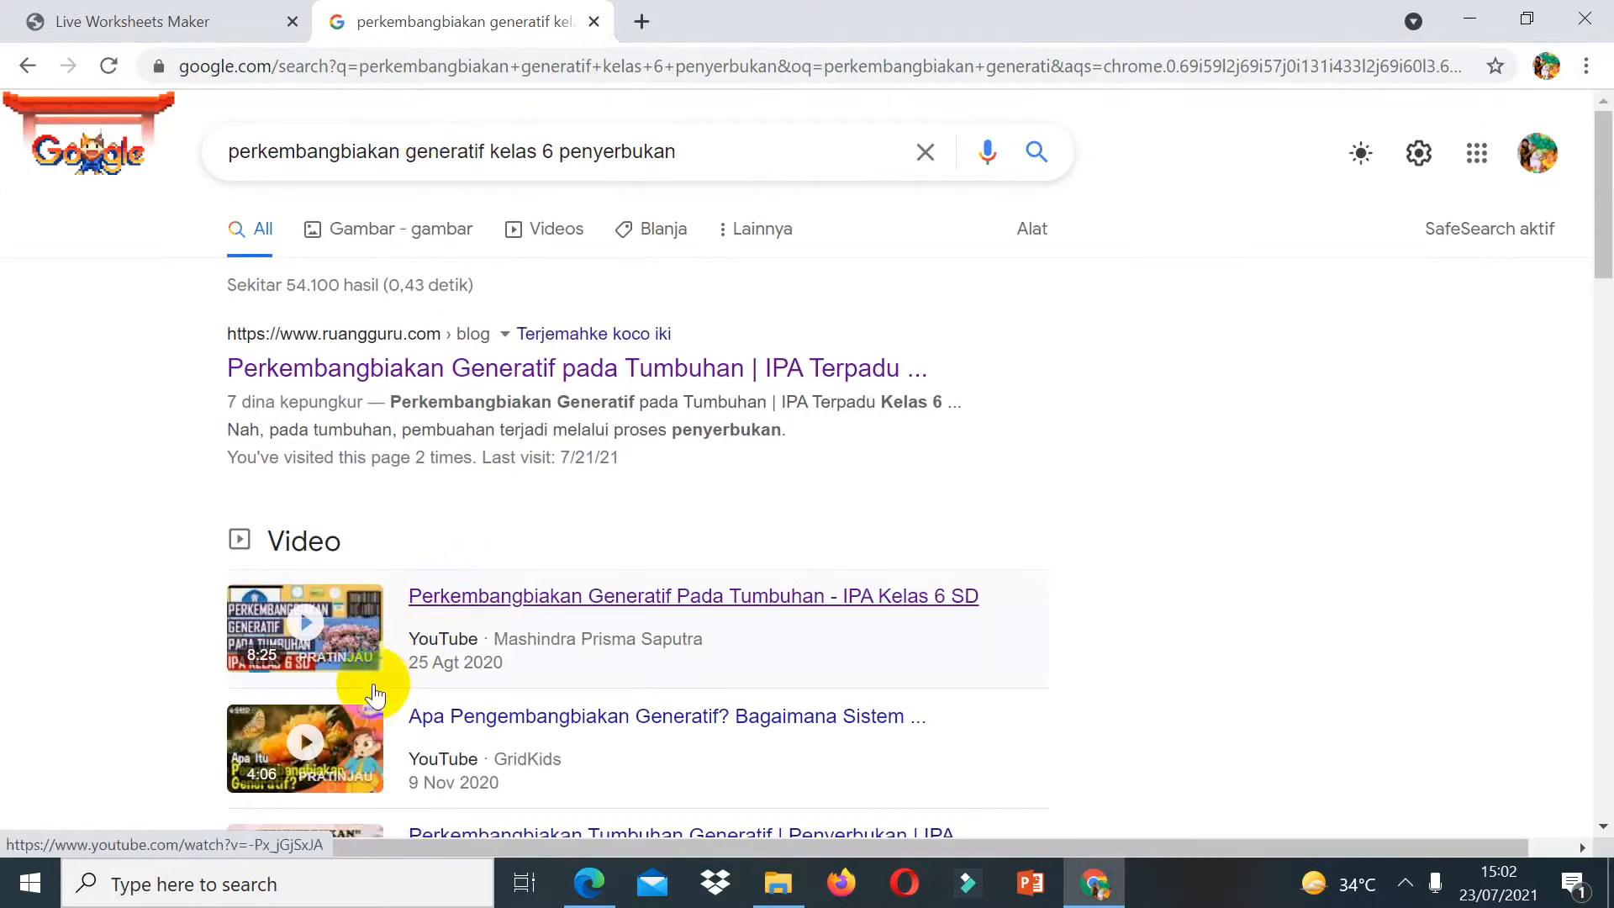
click(343, 637)
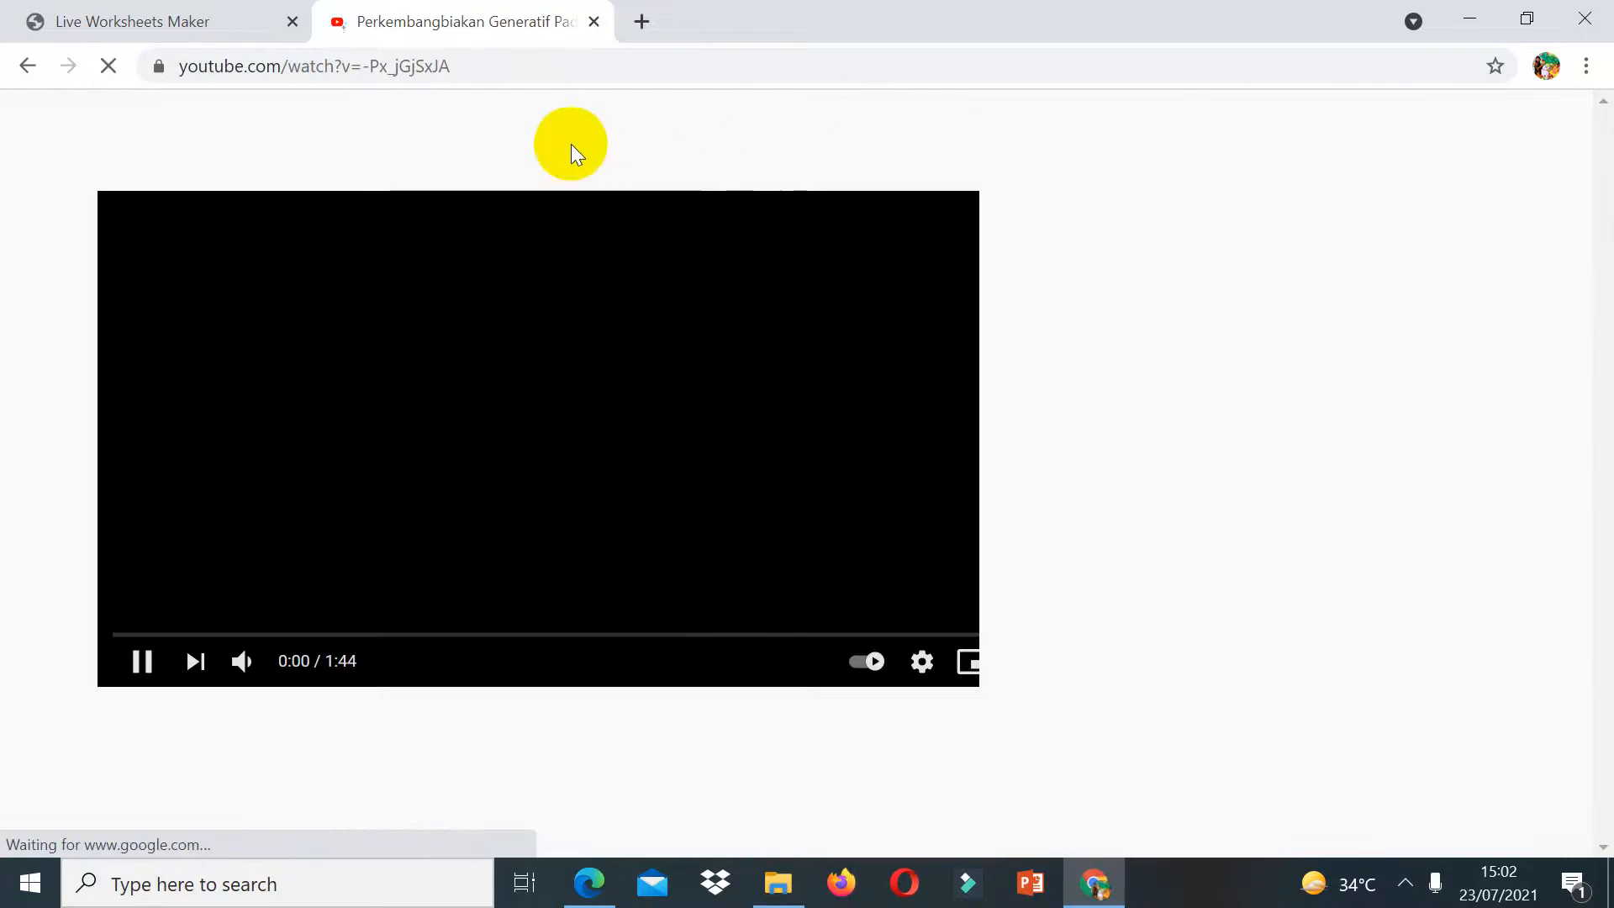
click(376, 68)
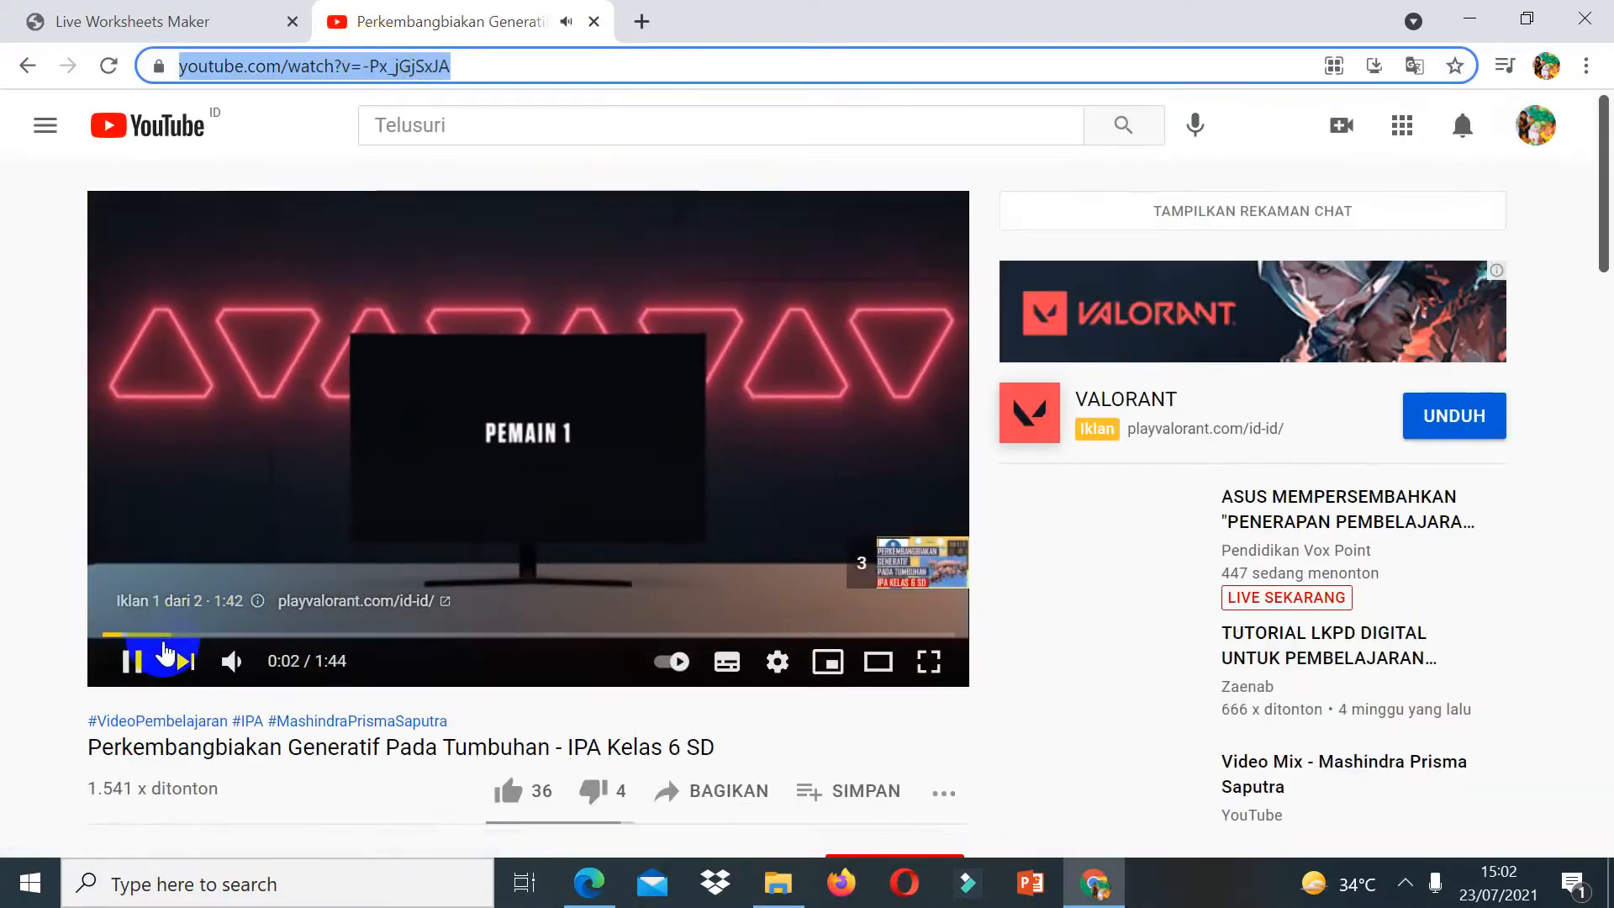
Step: Back in the worksheet, enlarge the video box below the watch-the-video instruction and paste the YouTube link into it
click(190, 23)
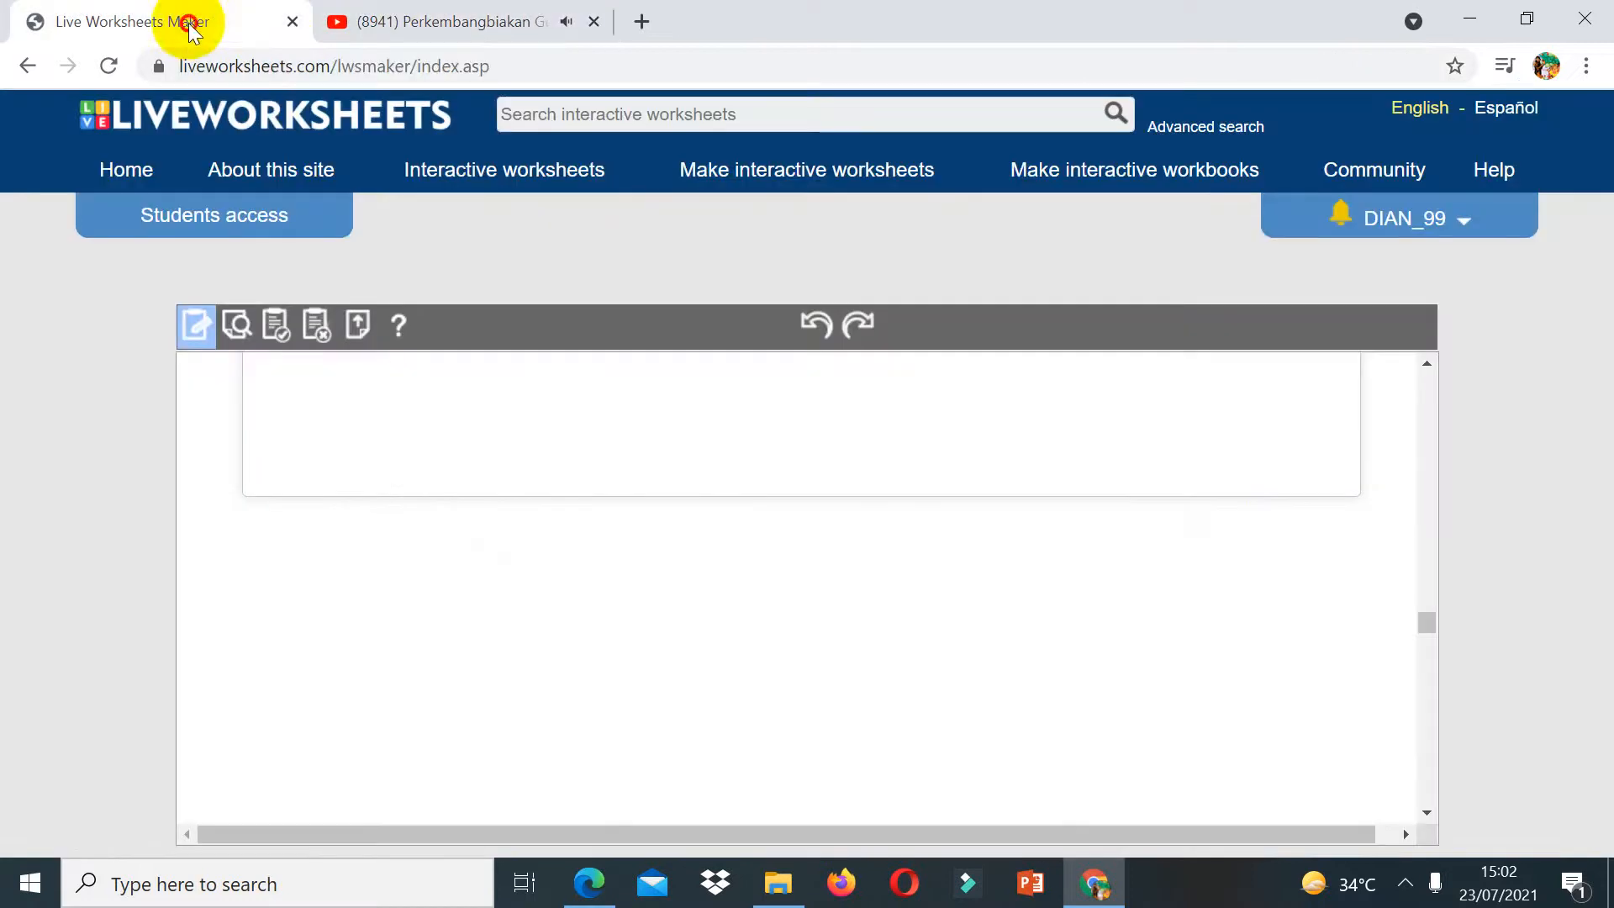
click(1419, 372)
click(617, 746)
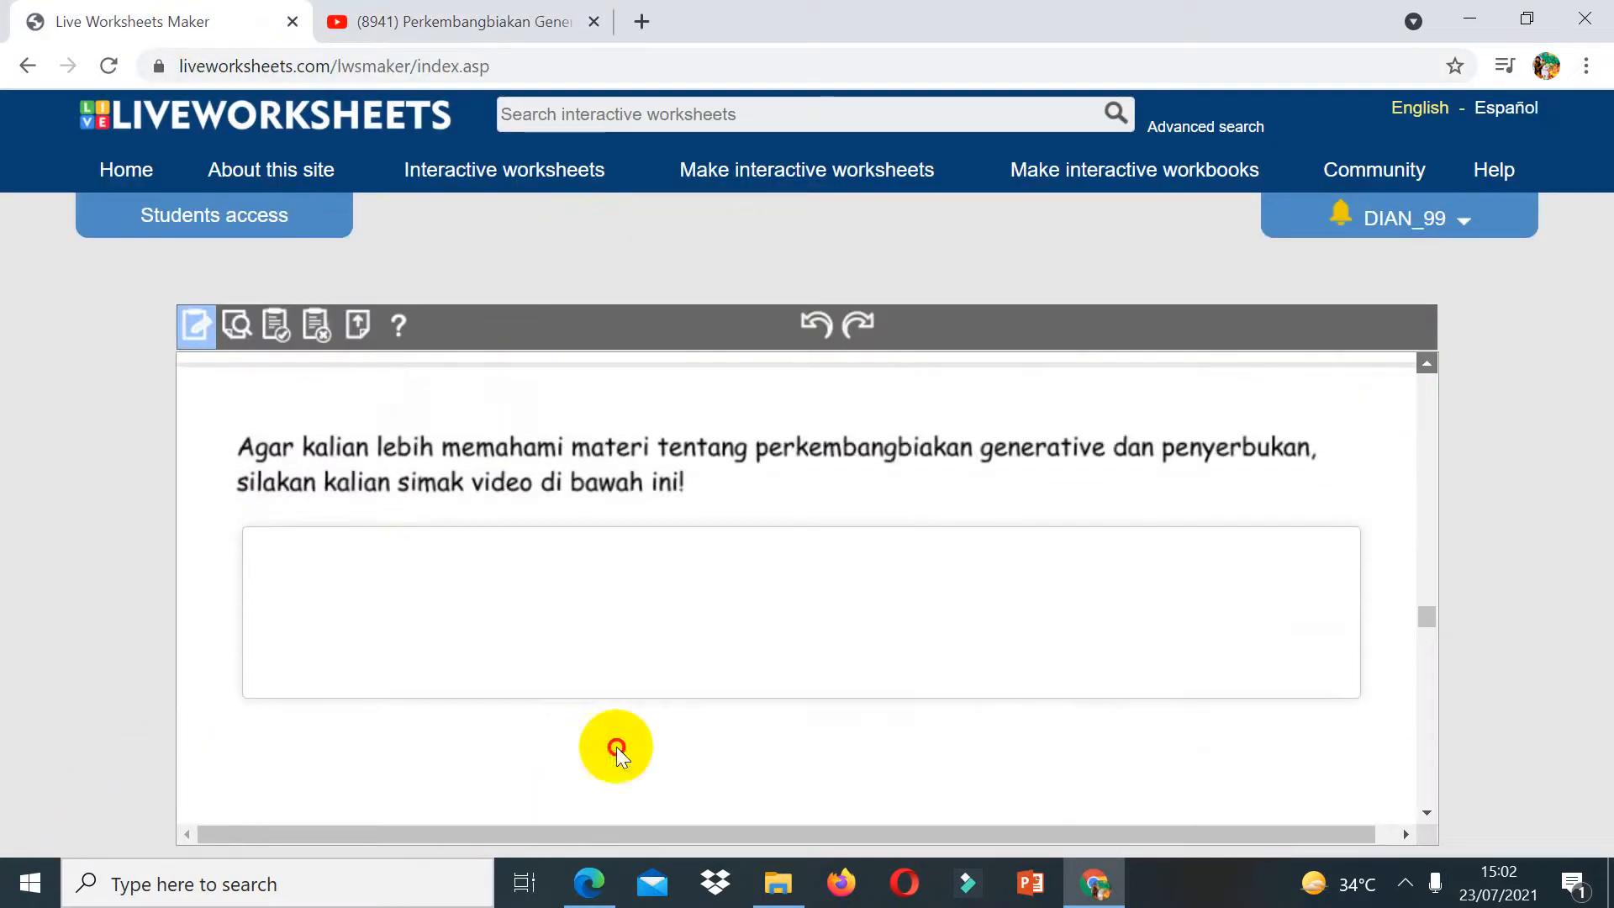
click(817, 322)
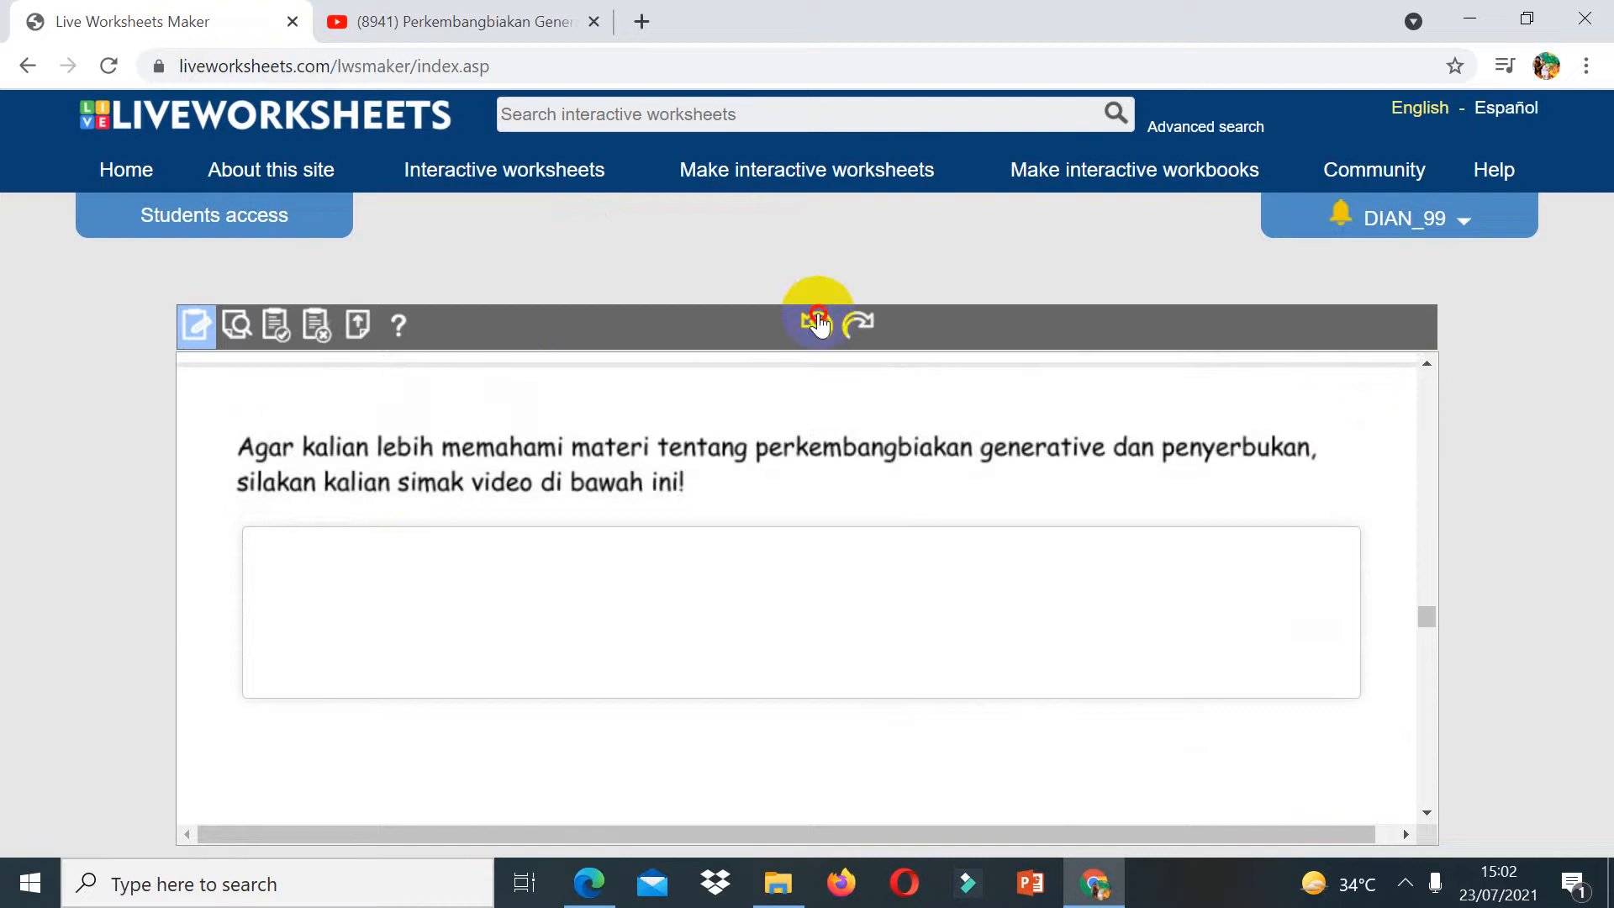
drag(240, 524, 1117, 817)
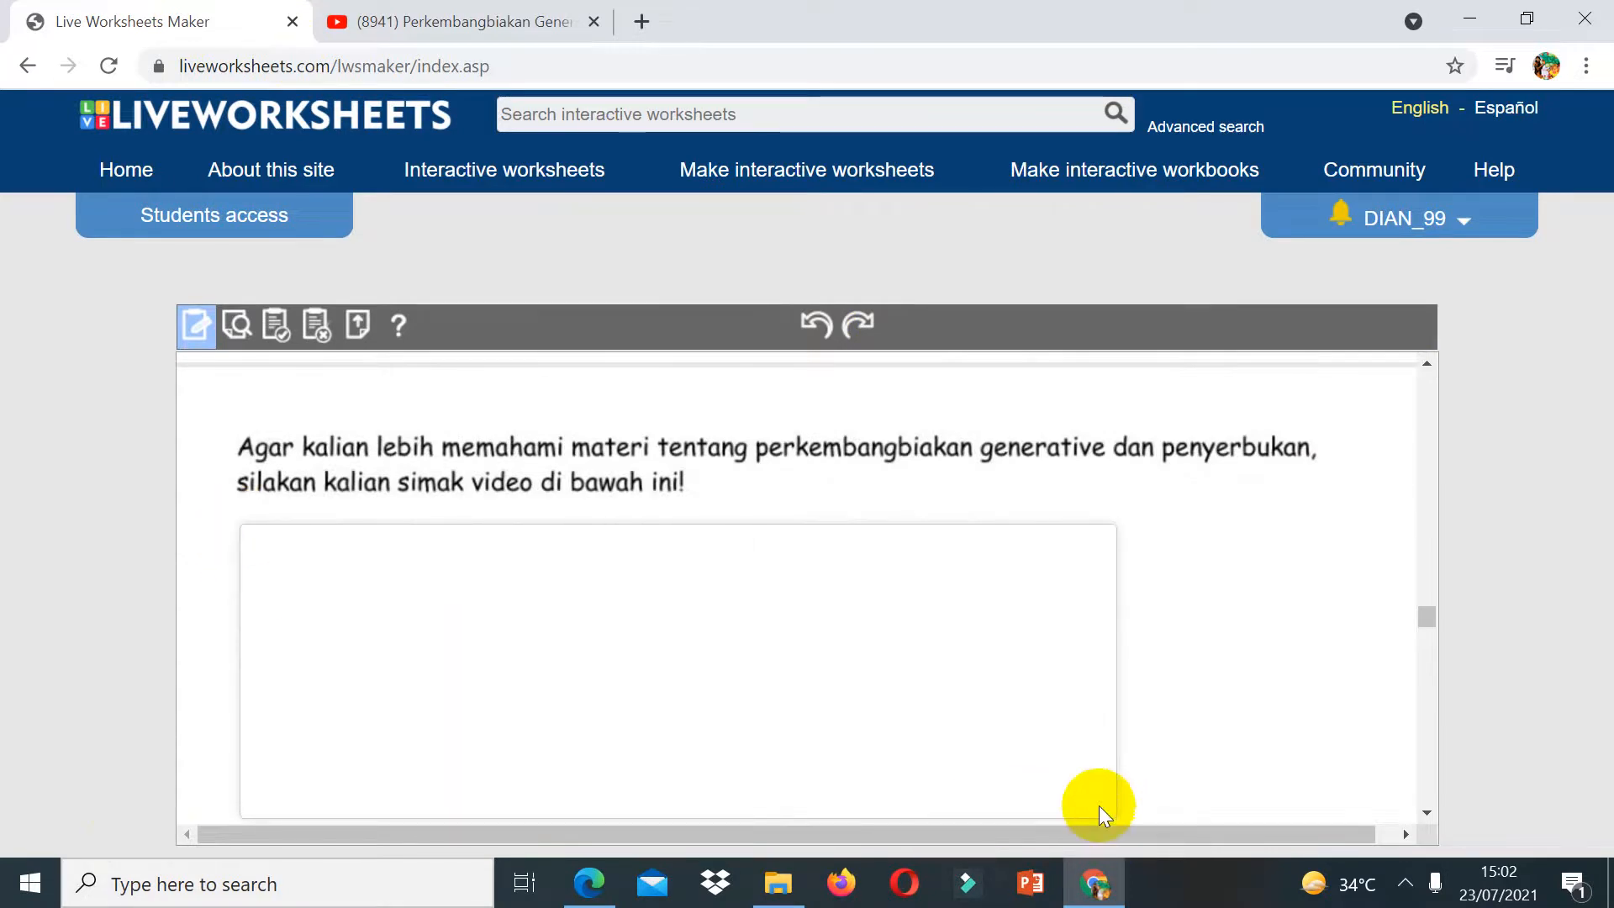
key(ctrl+z)
drag(260, 560, 1241, 813)
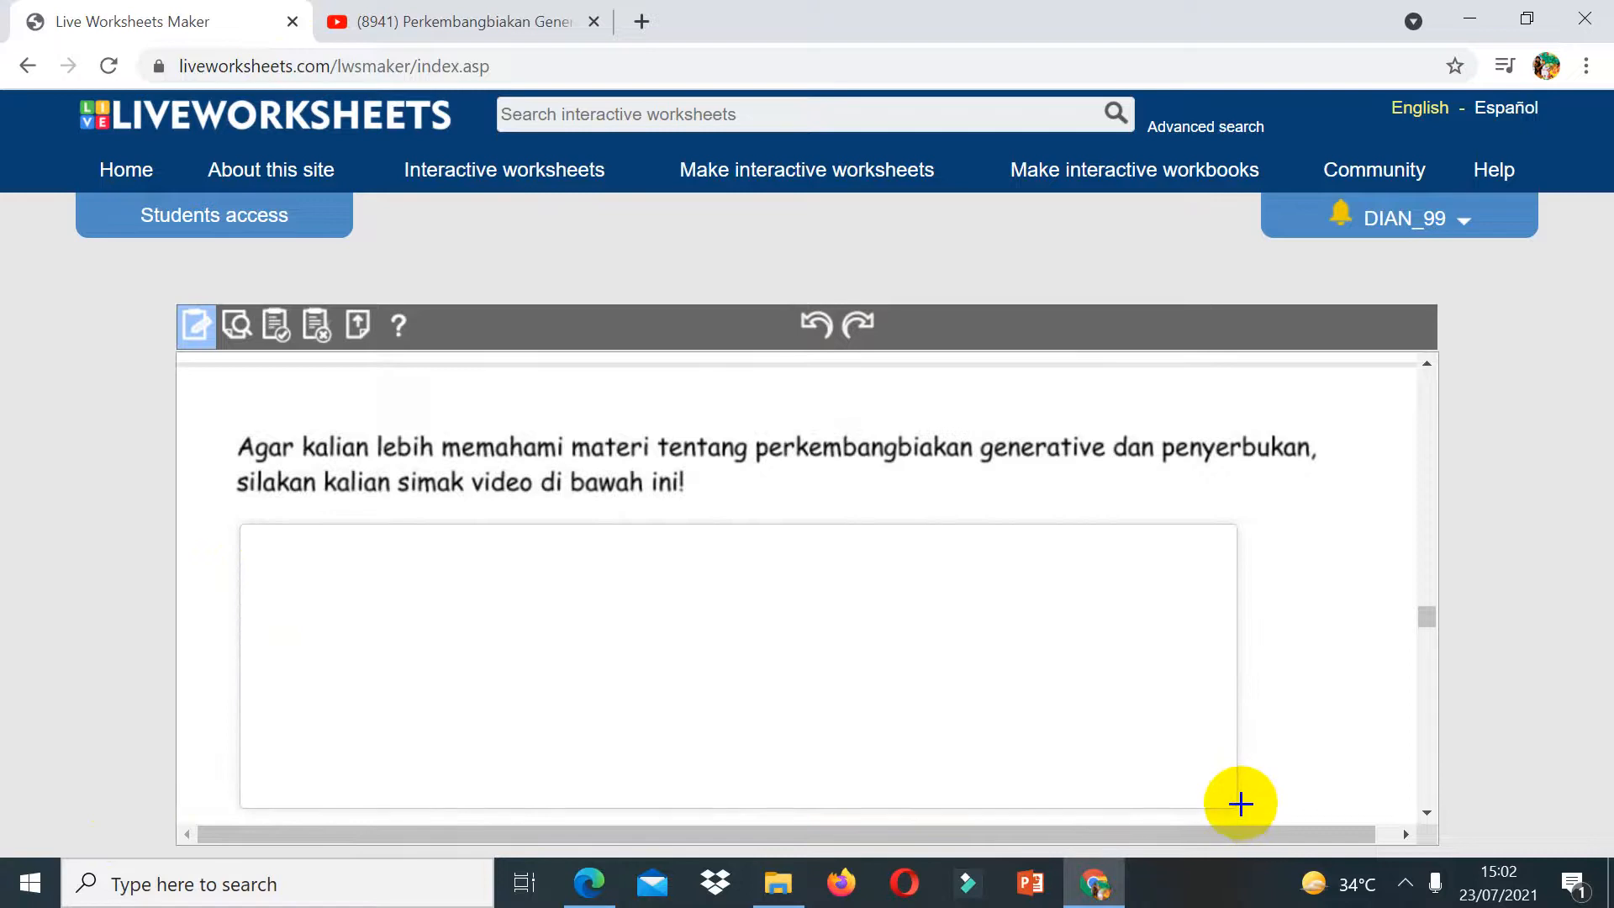
click(334, 558)
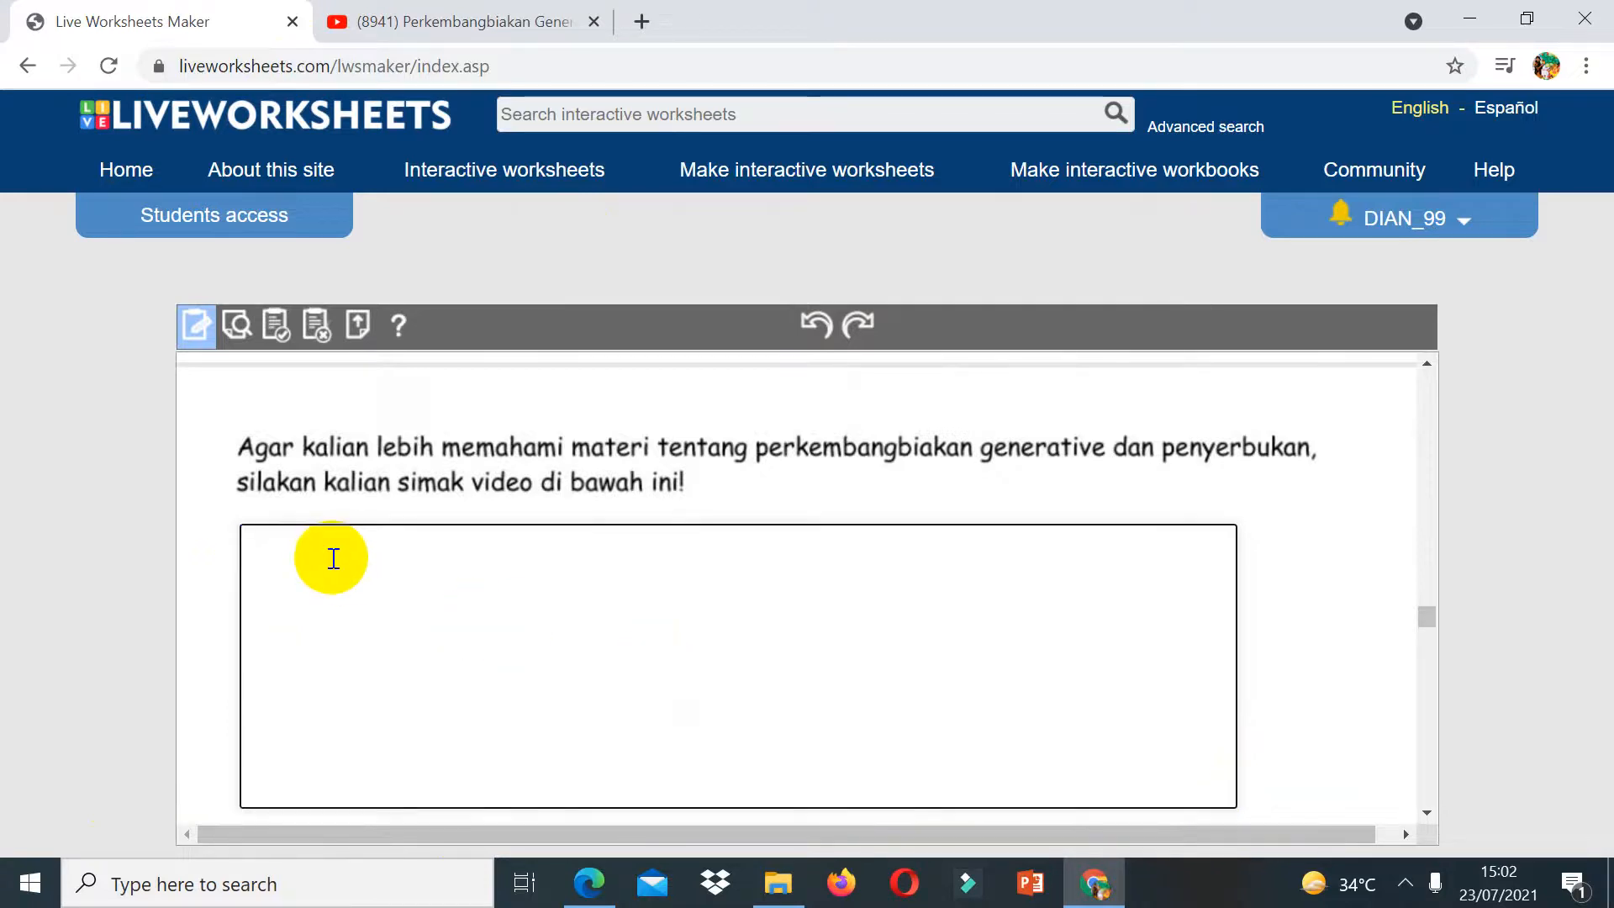
text(https://www.youtube.com/watch?v=-Px_jGjSxJA)
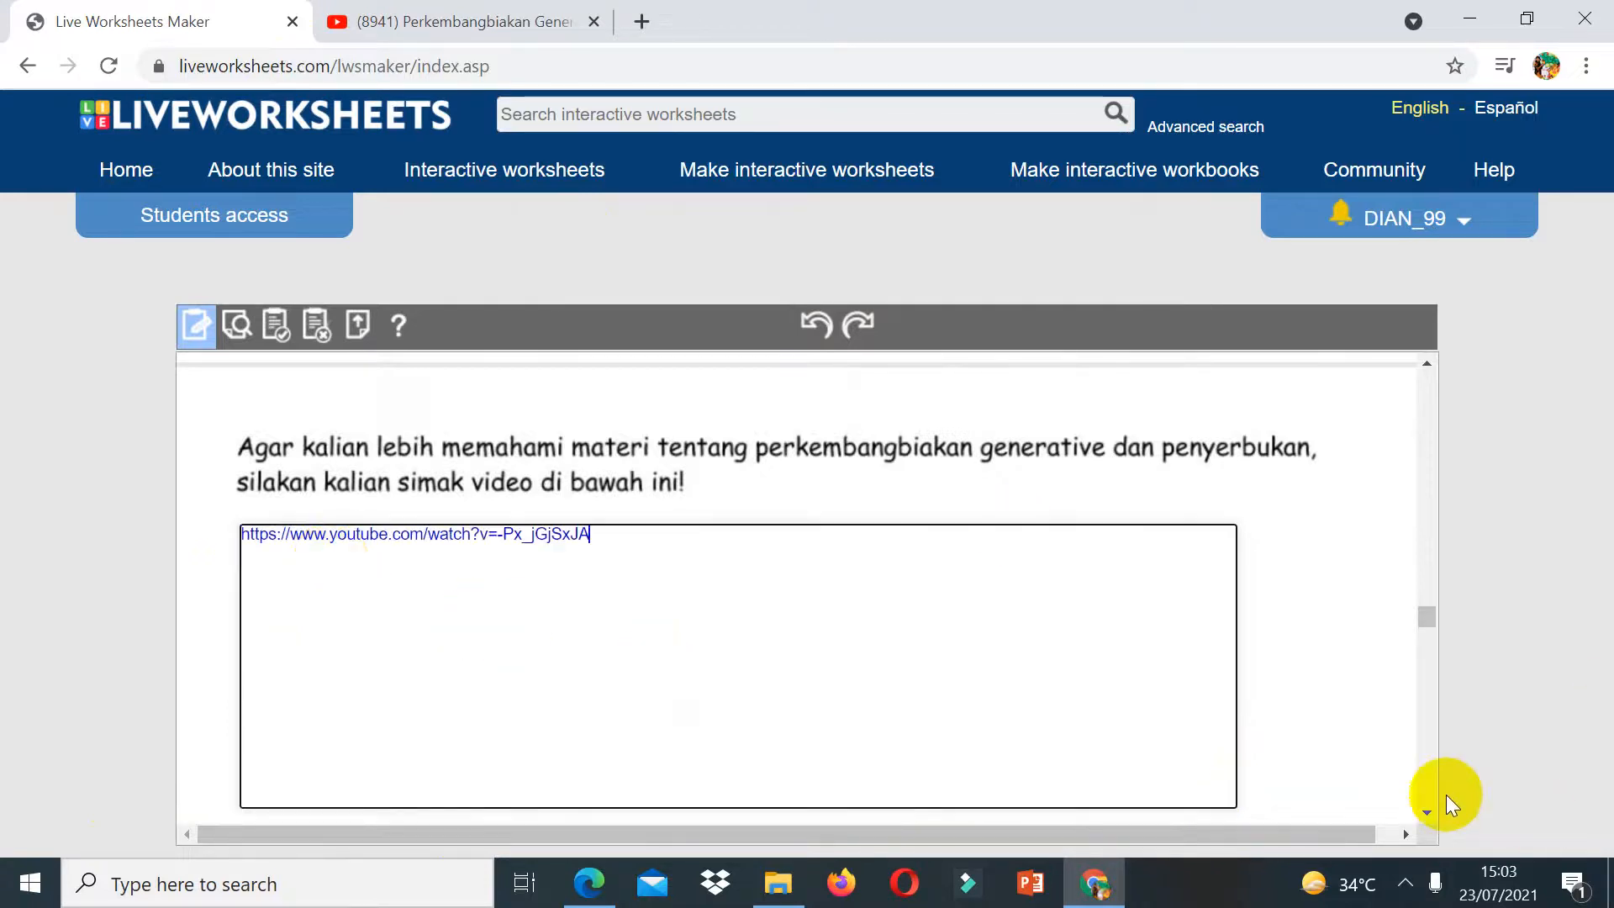
Step: Draw answer boxes after questions 1 and 2 of part A with the answers generatif and putik
scroll(1422, 804, down, 5)
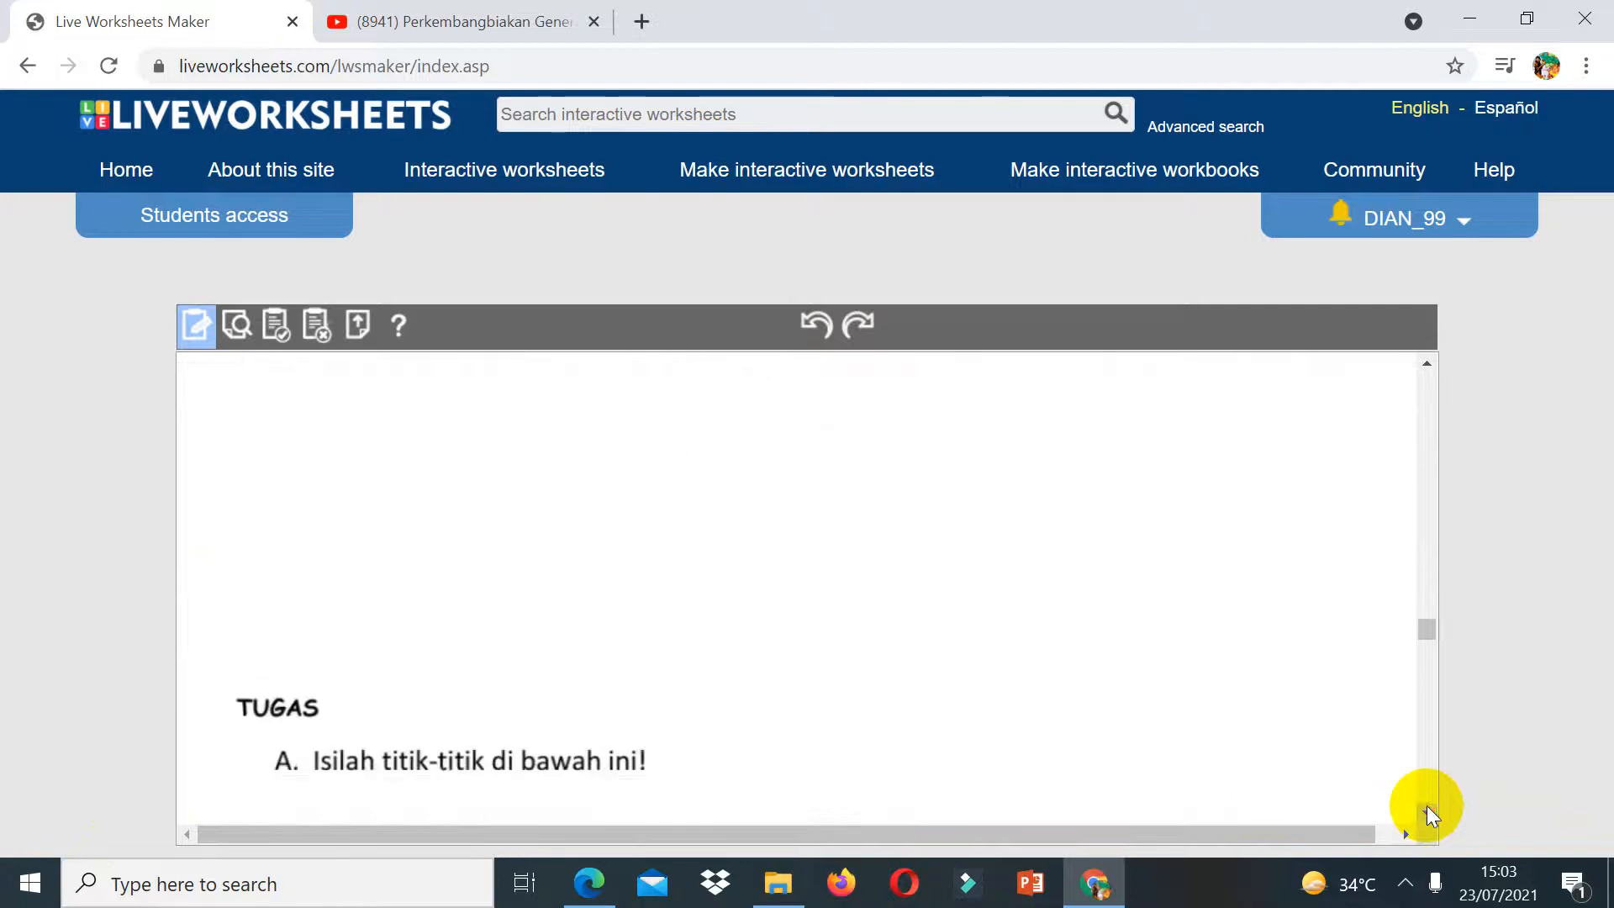
scroll(1426, 805, down, 5)
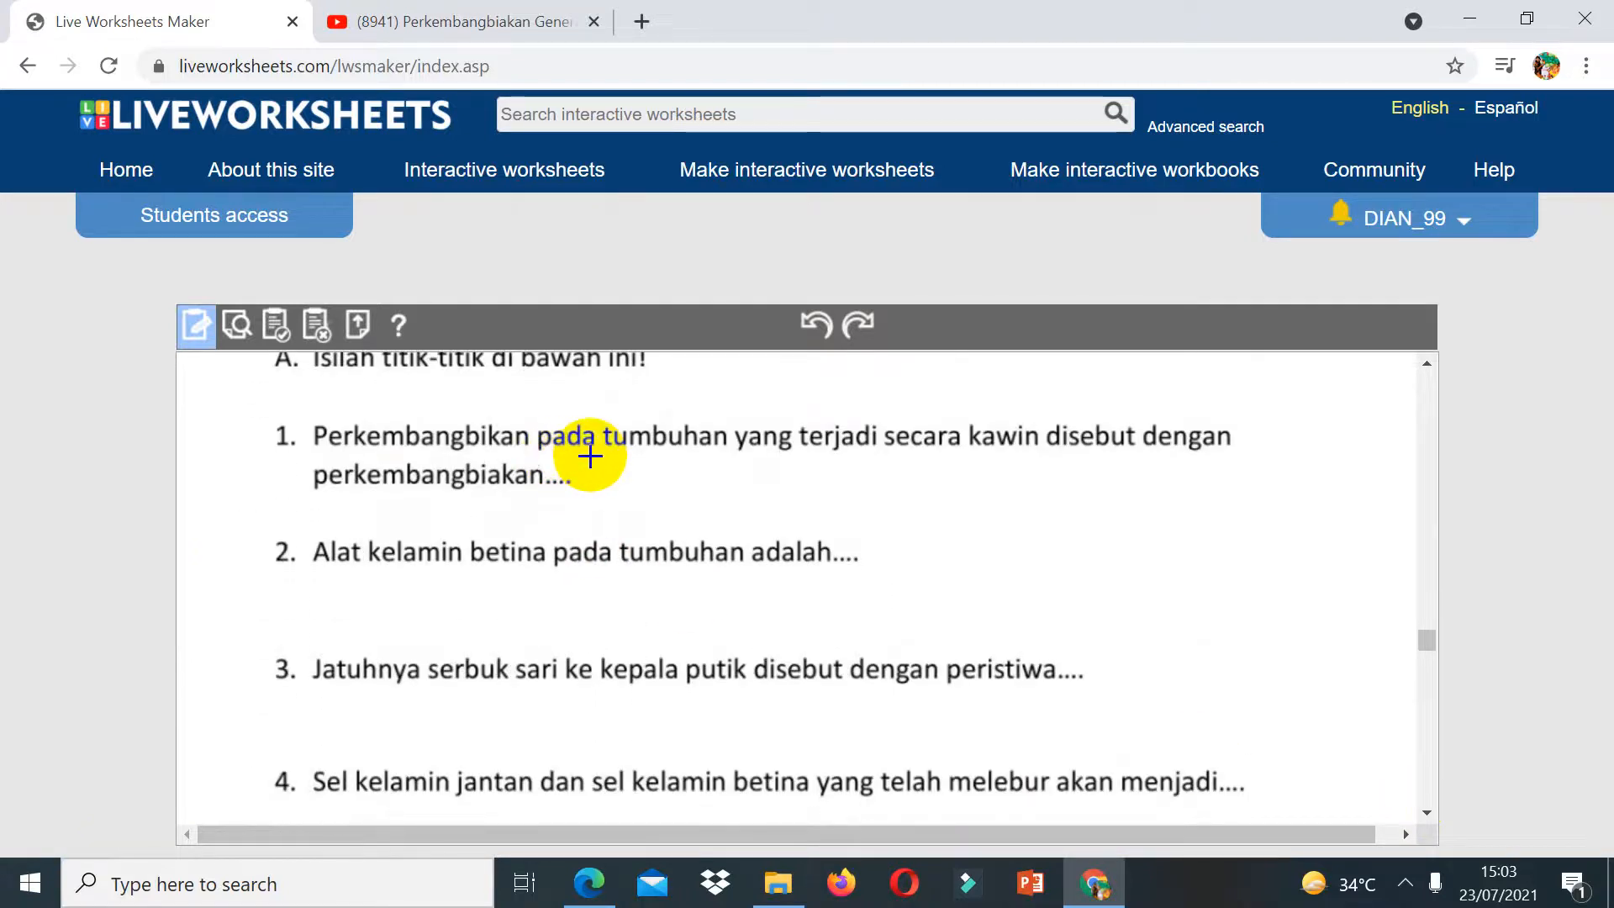
drag(590, 457, 871, 502)
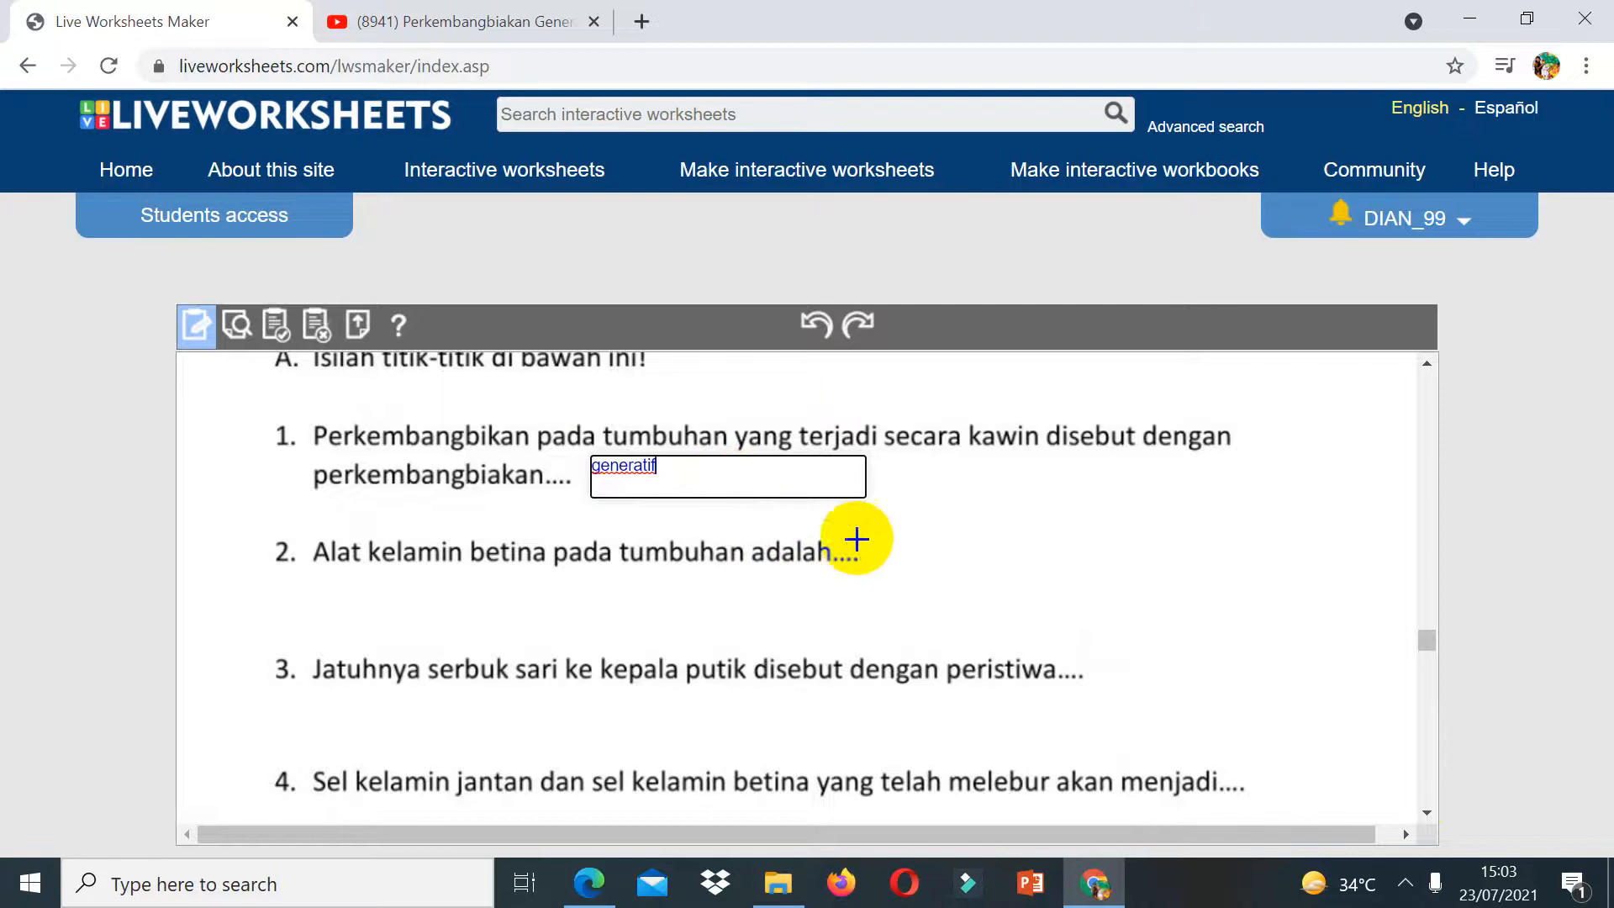
drag(857, 537, 1061, 595)
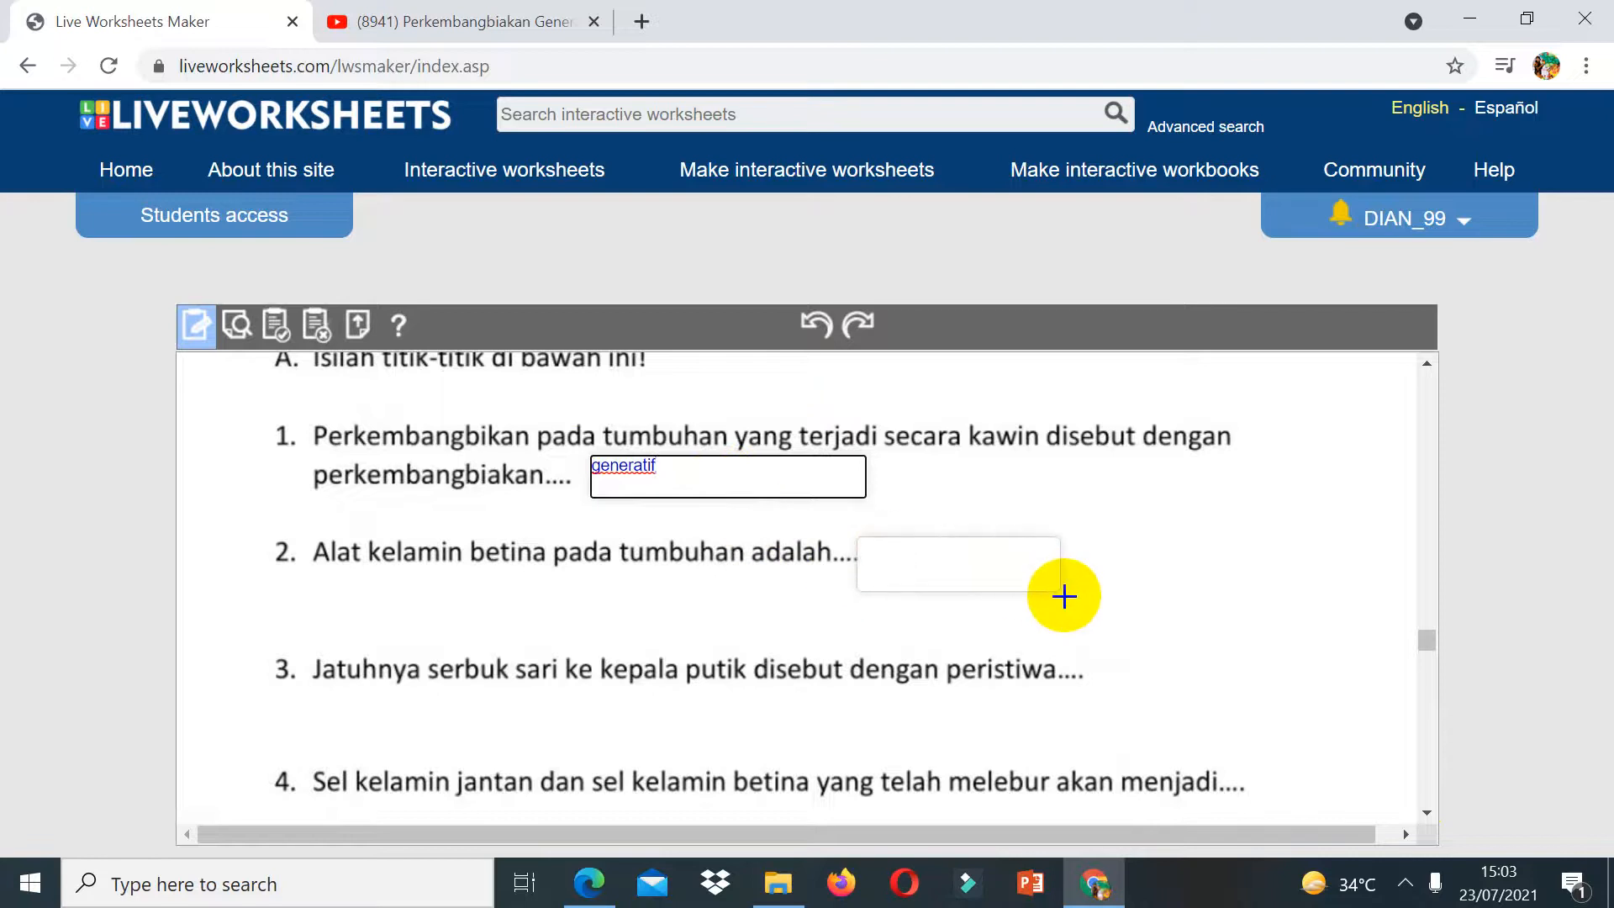
click(883, 552)
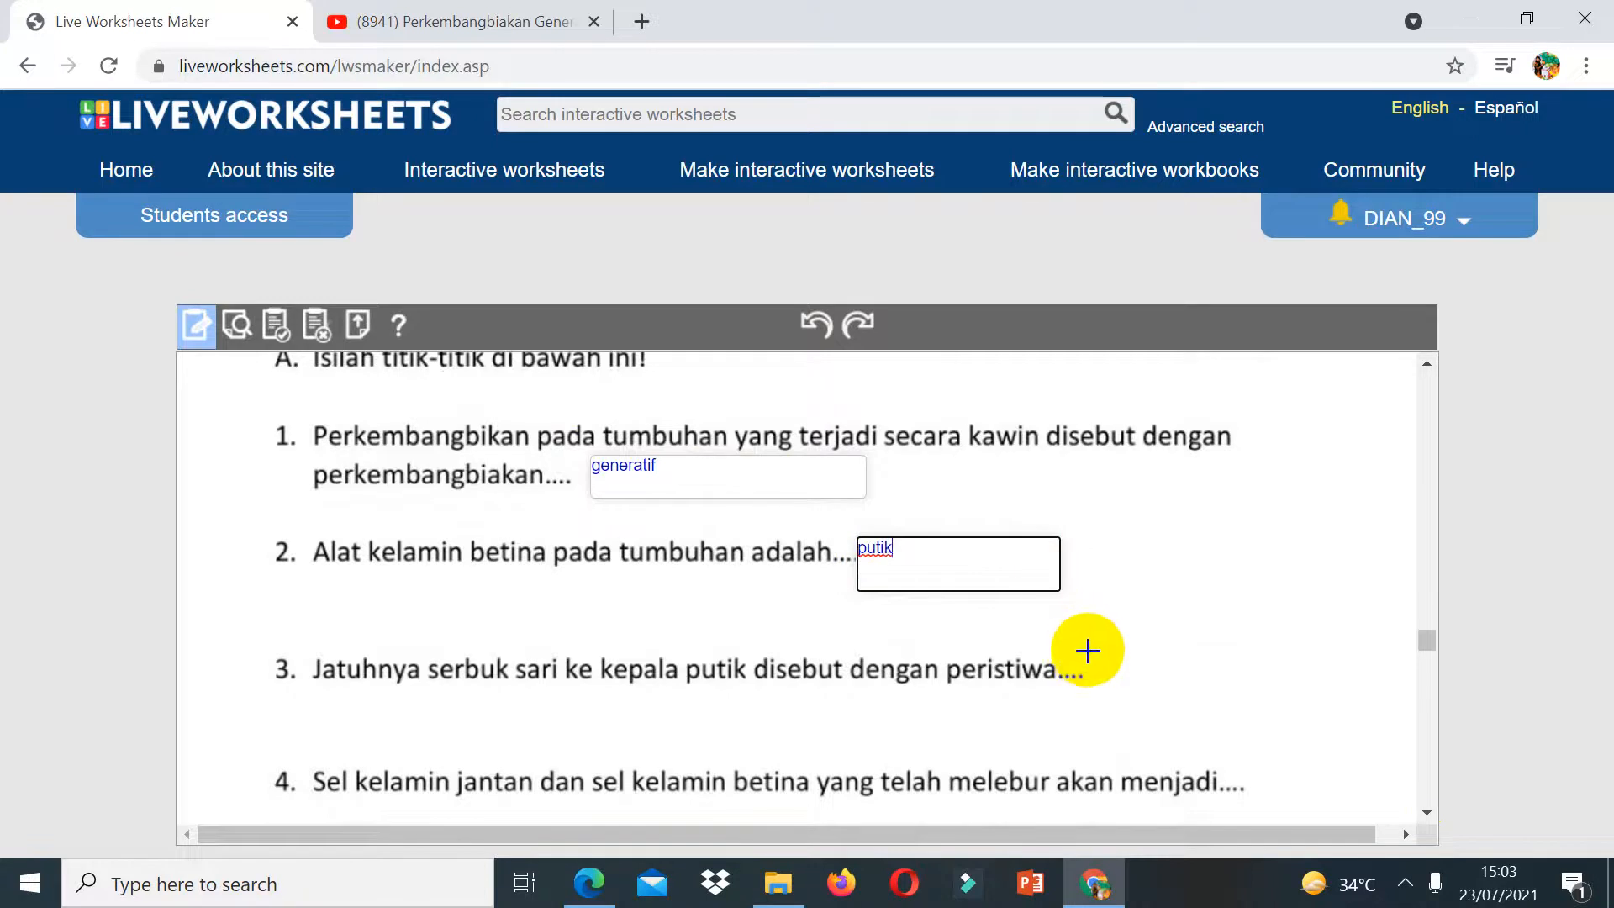
Step: Draw answer boxes after questions 3 and 4 with the answers penyerbukan and bakal buah
mouse_move(1087, 650)
mouse_down()
mouse_move(1286, 728)
mouse_move(1299, 702)
mouse_up()
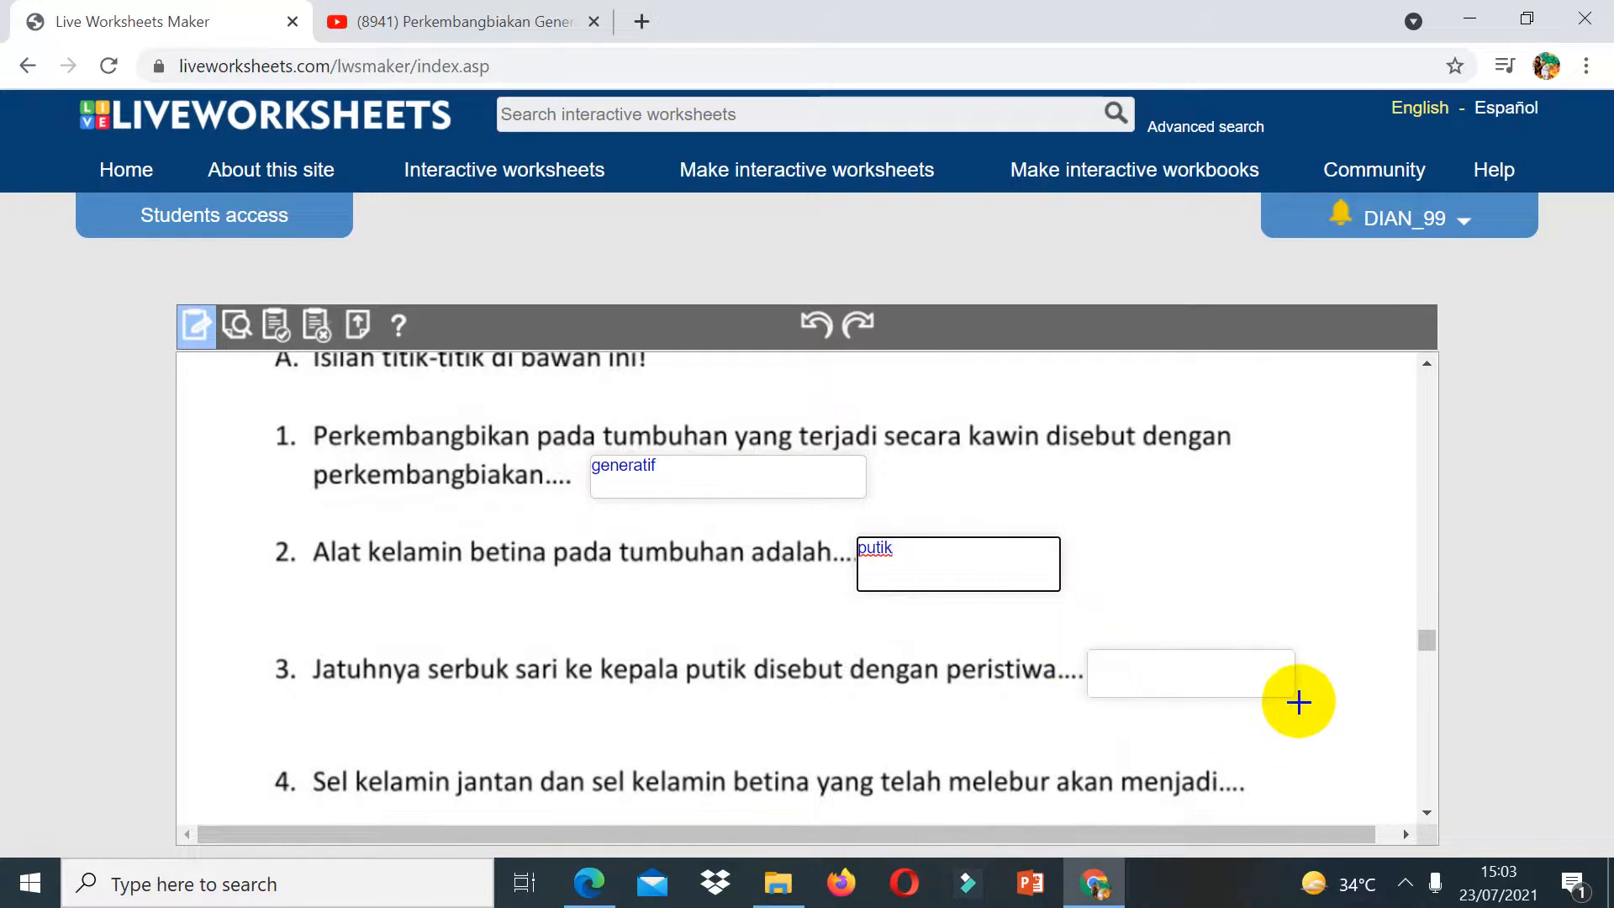
click(1110, 677)
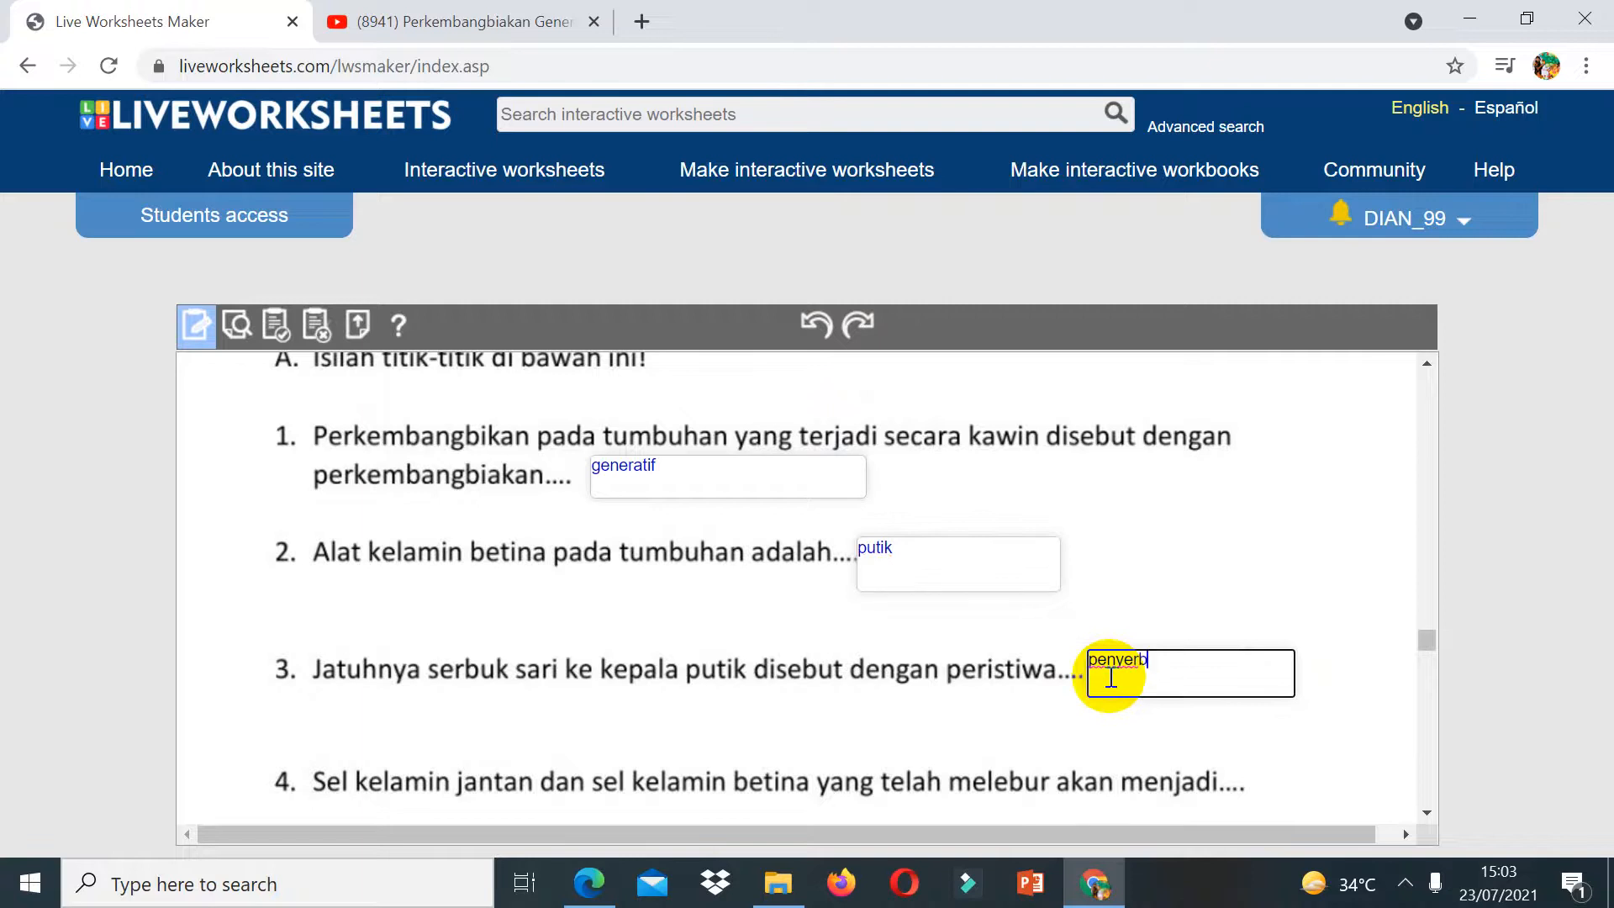
click(1428, 811)
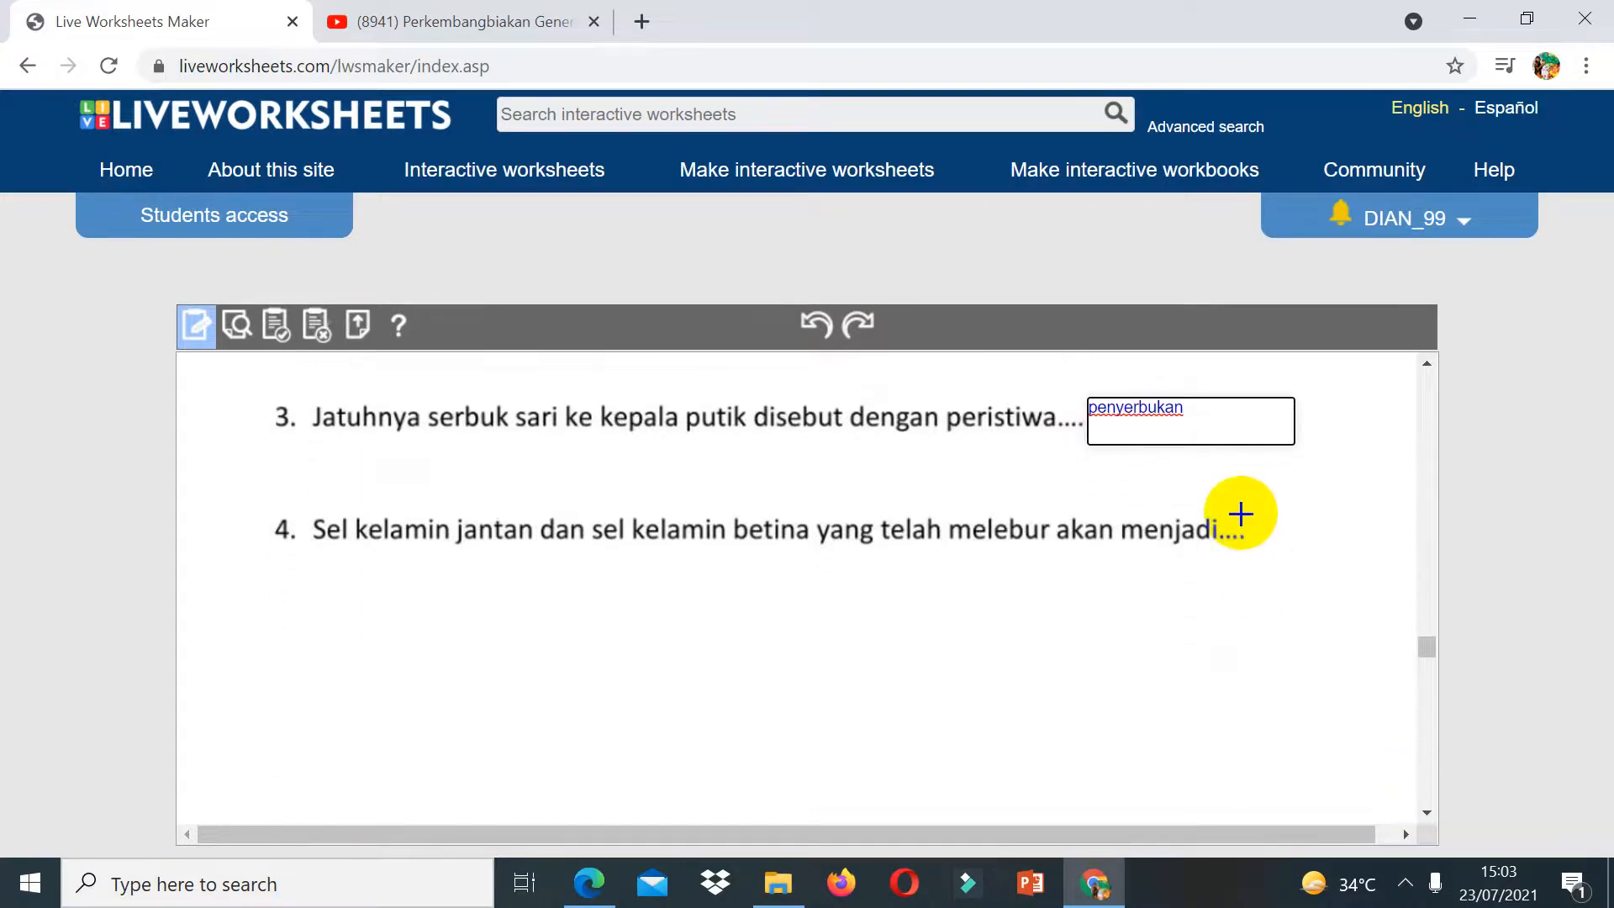
drag(1241, 508, 1402, 555)
click(1346, 520)
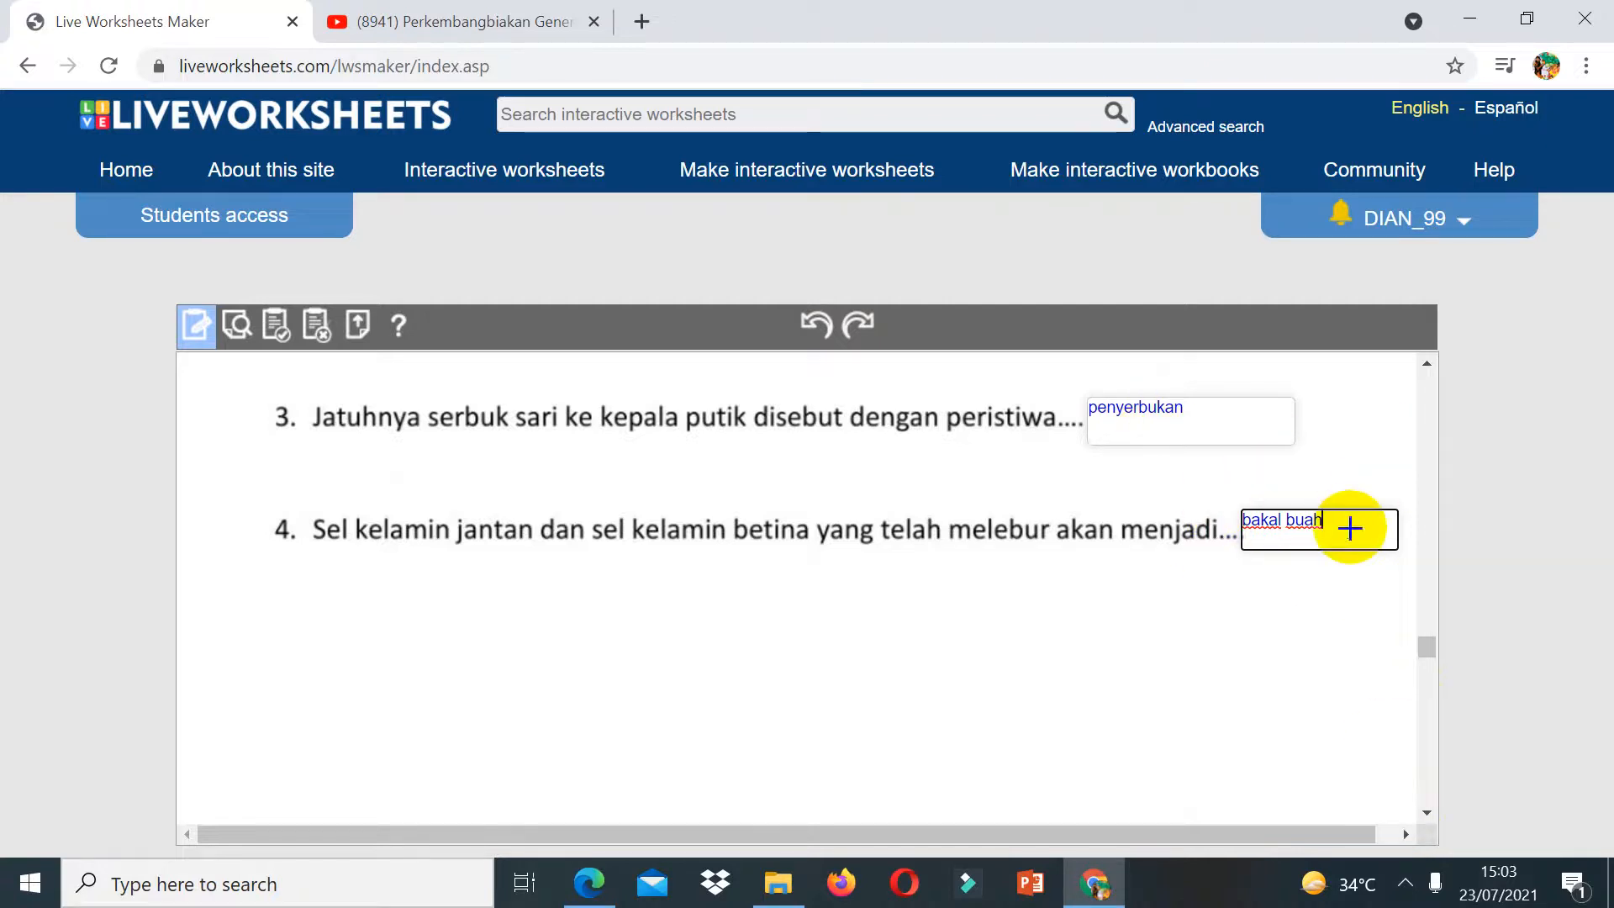
Step: Draw a box over each of the four answer options a to d of part B question 1
click(1427, 813)
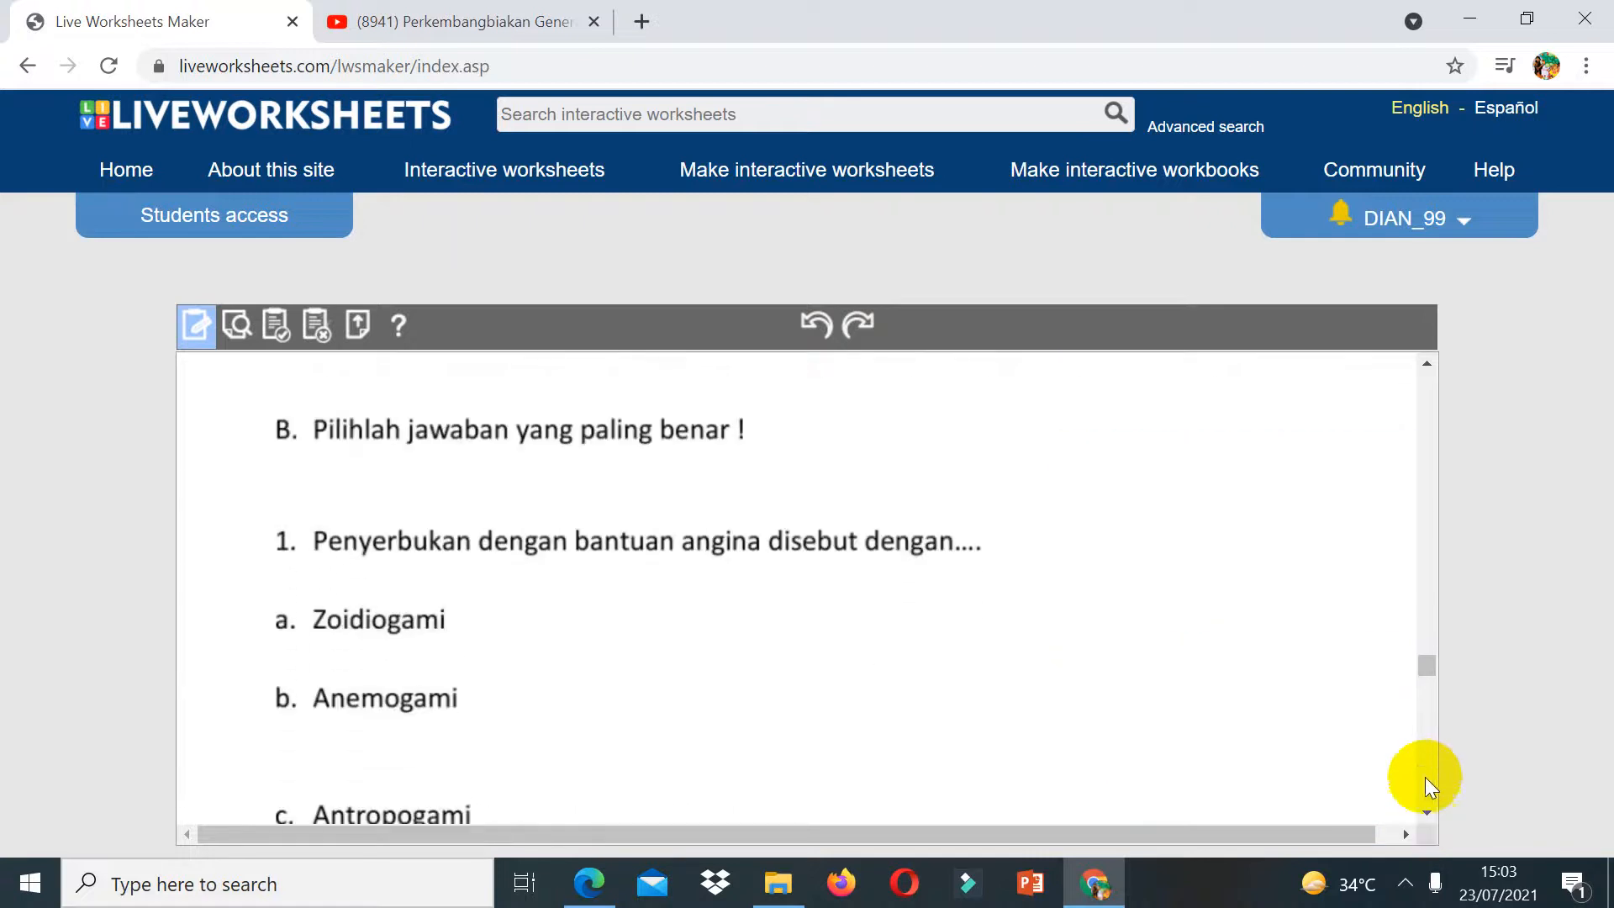
click(1426, 802)
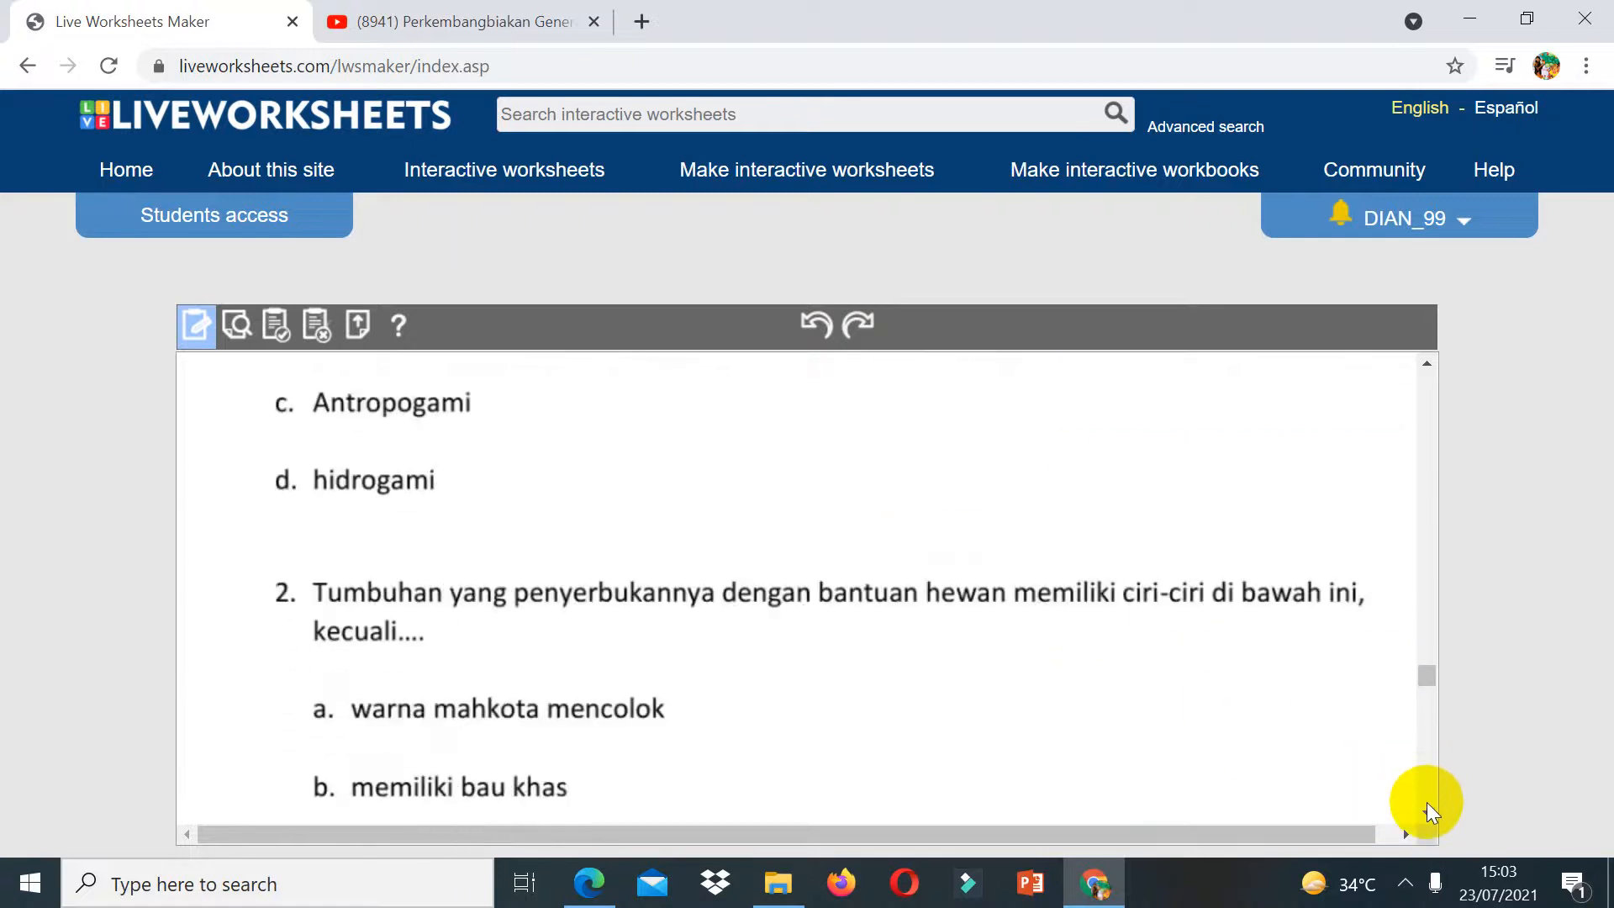
click(1427, 364)
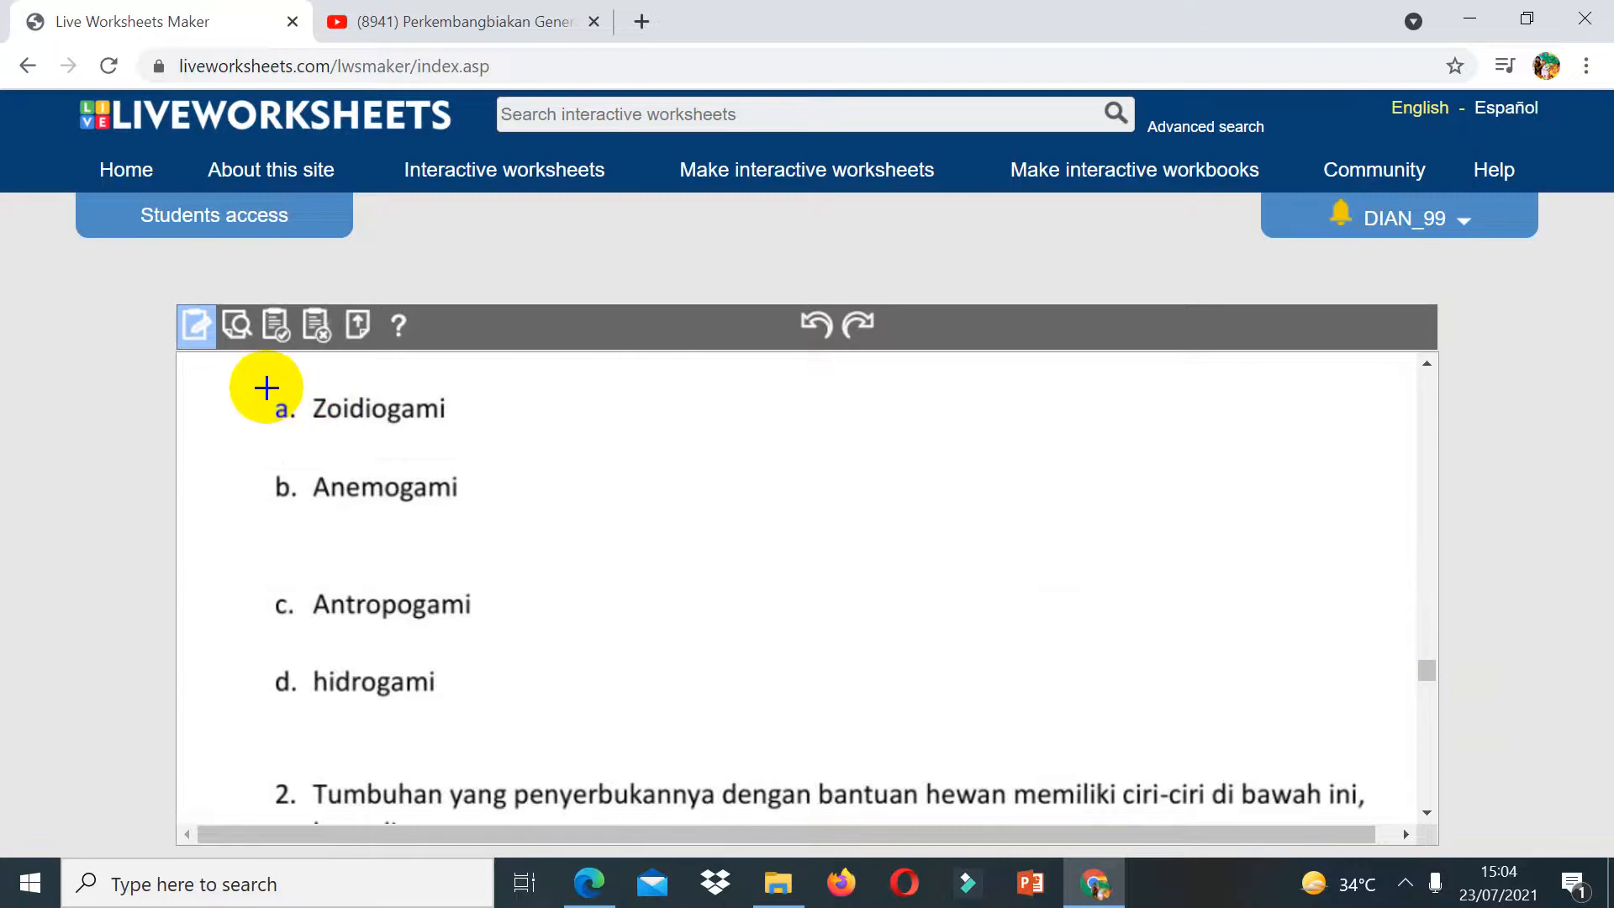
drag(265, 387, 499, 445)
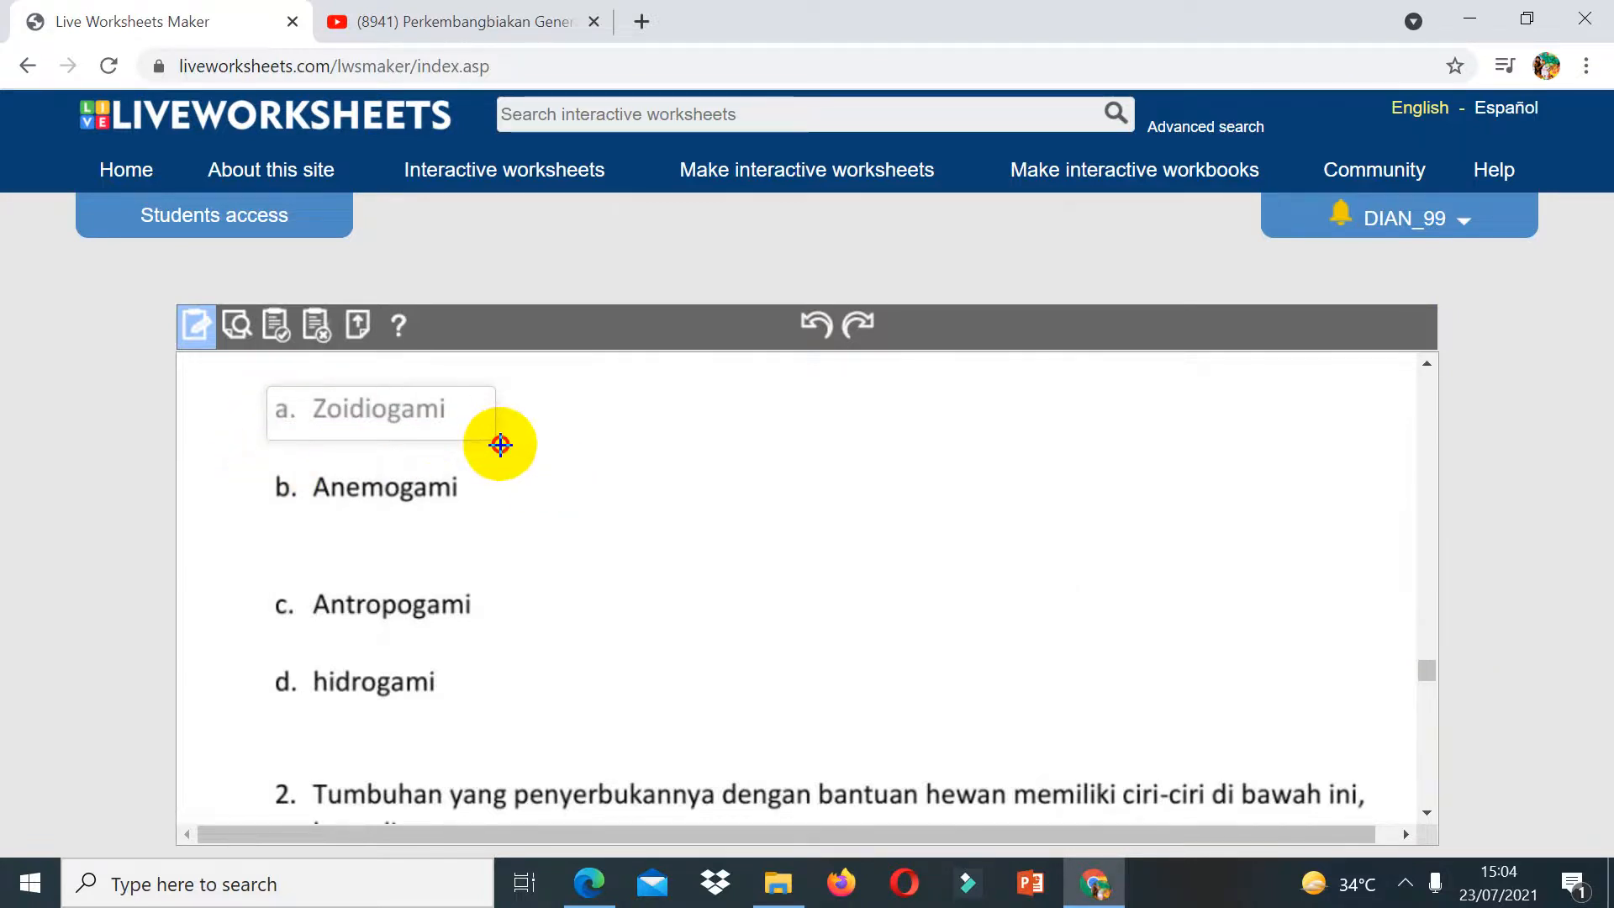
click(500, 445)
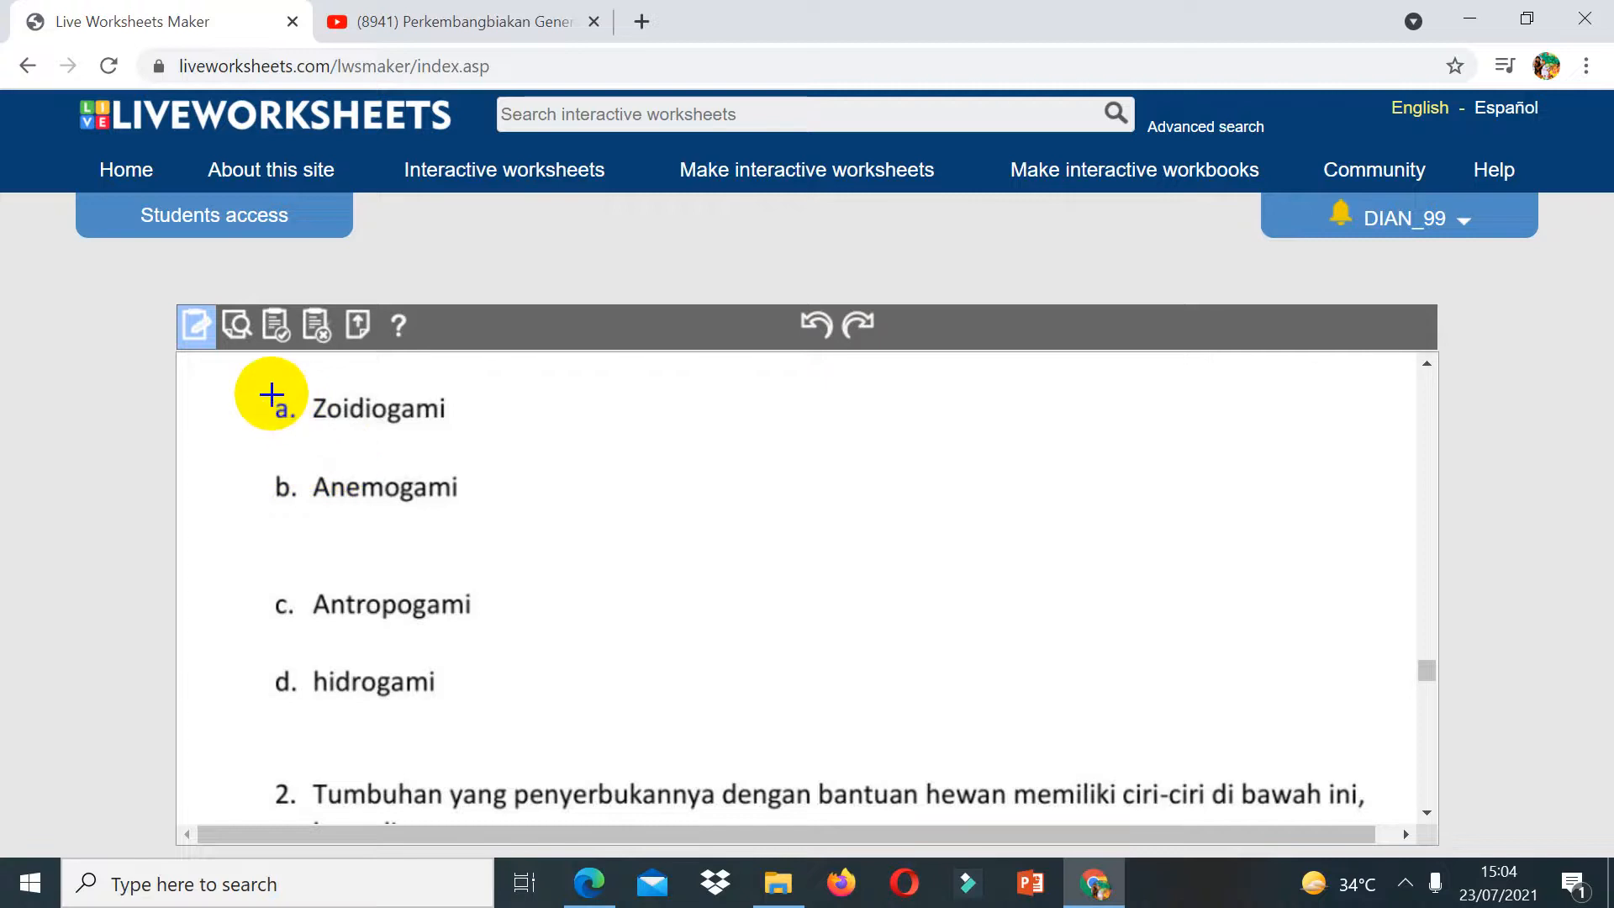
drag(271, 395, 475, 447)
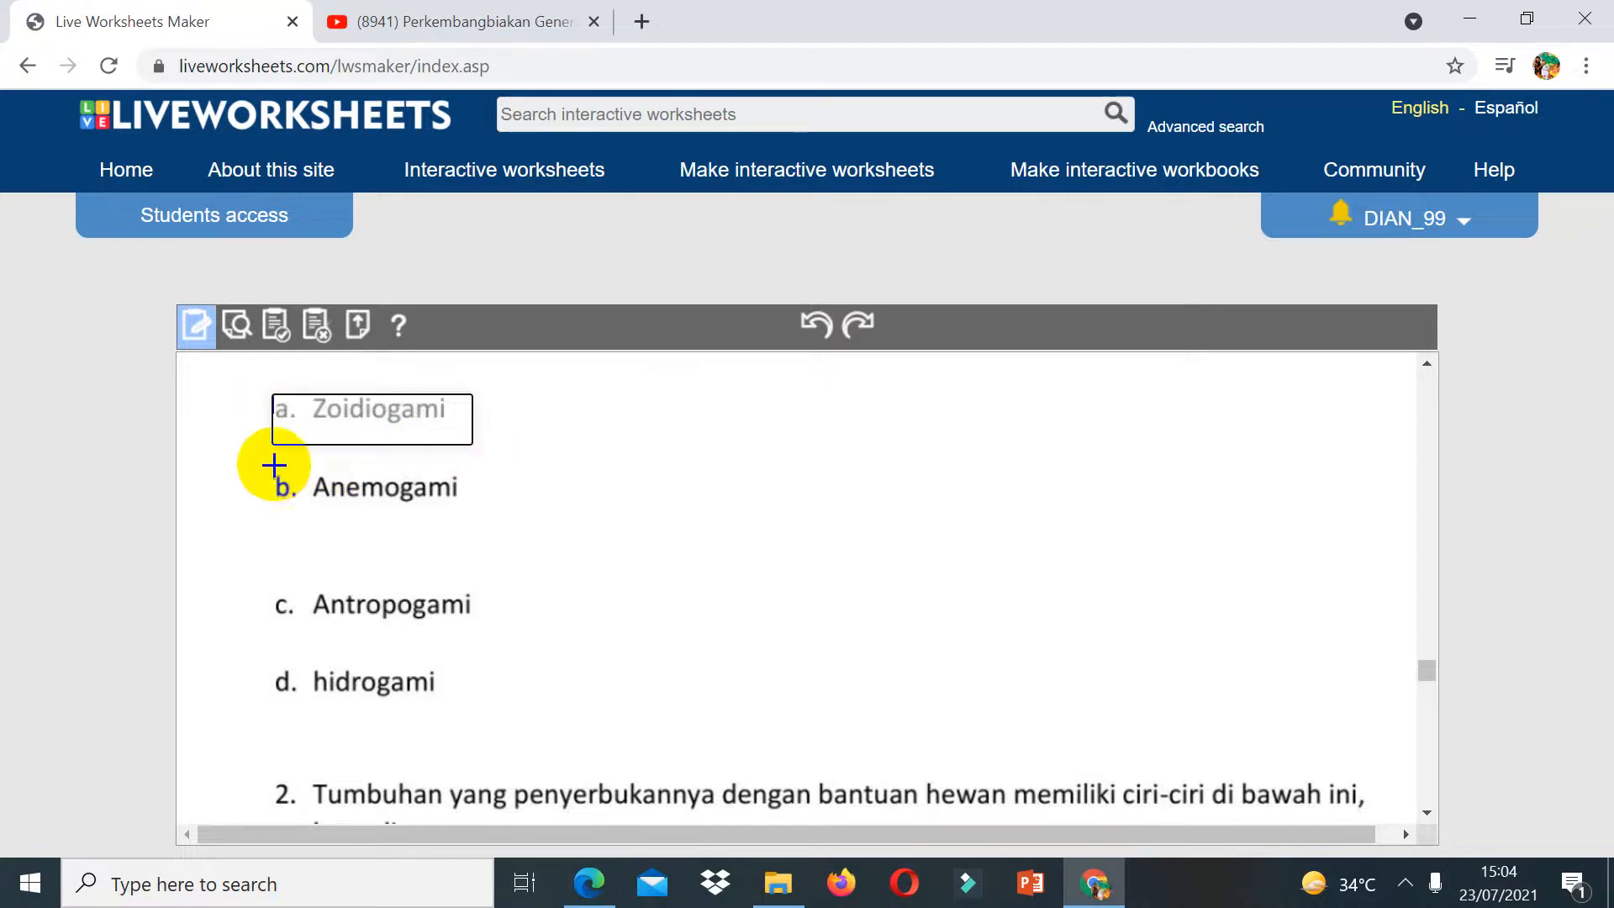
drag(274, 464, 469, 514)
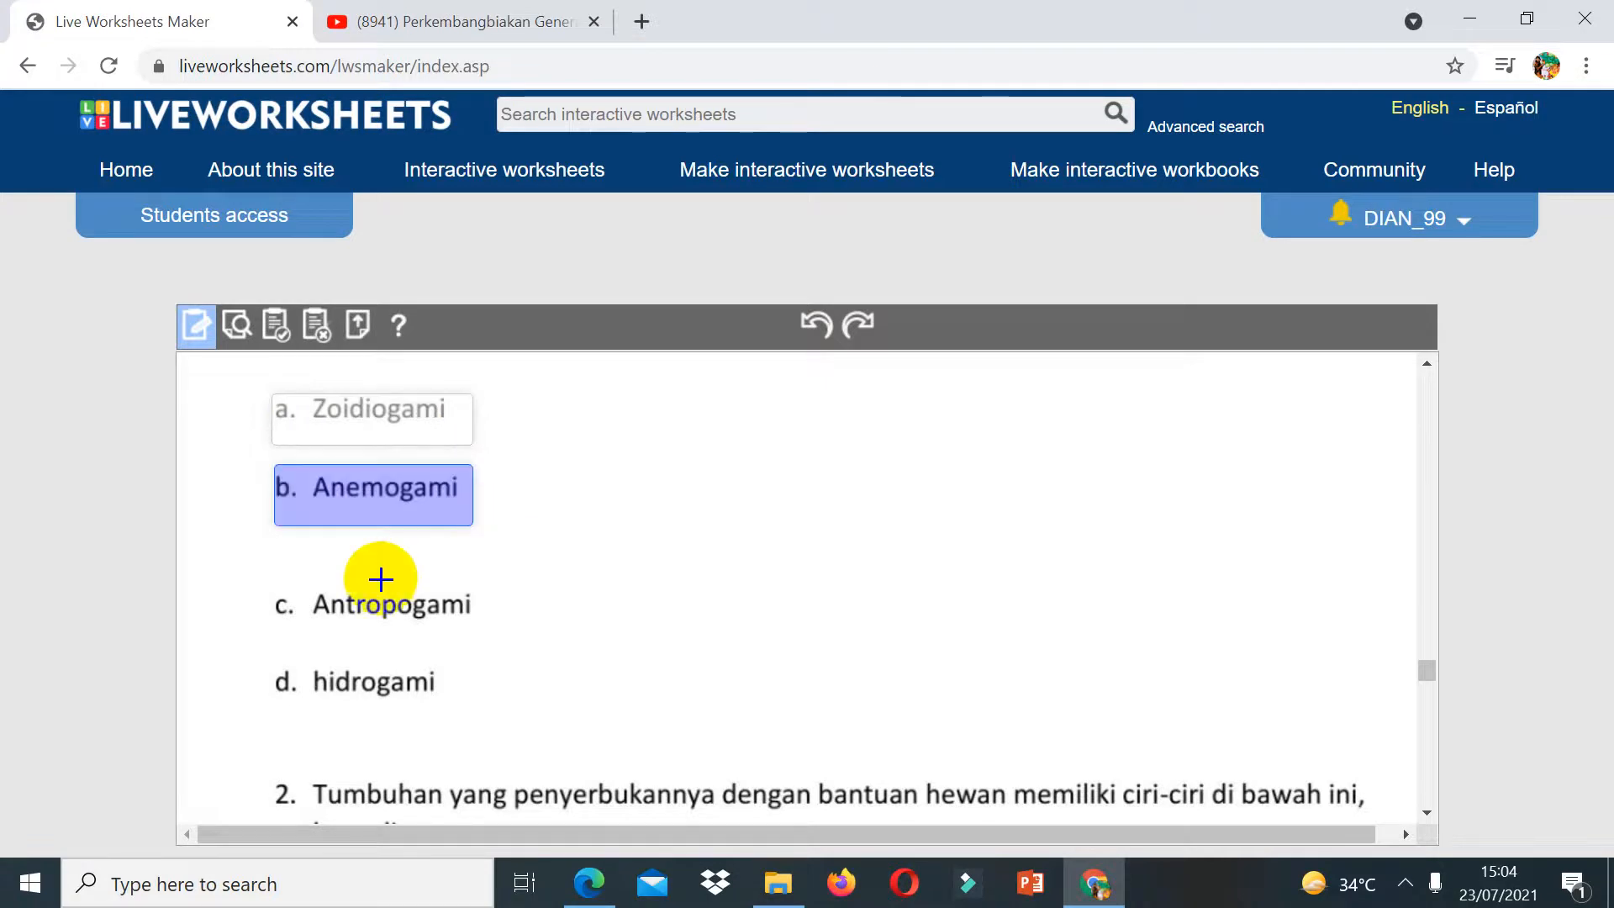
mouse_move(275, 584)
mouse_down()
mouse_move(331, 619)
mouse_move(489, 643)
mouse_up()
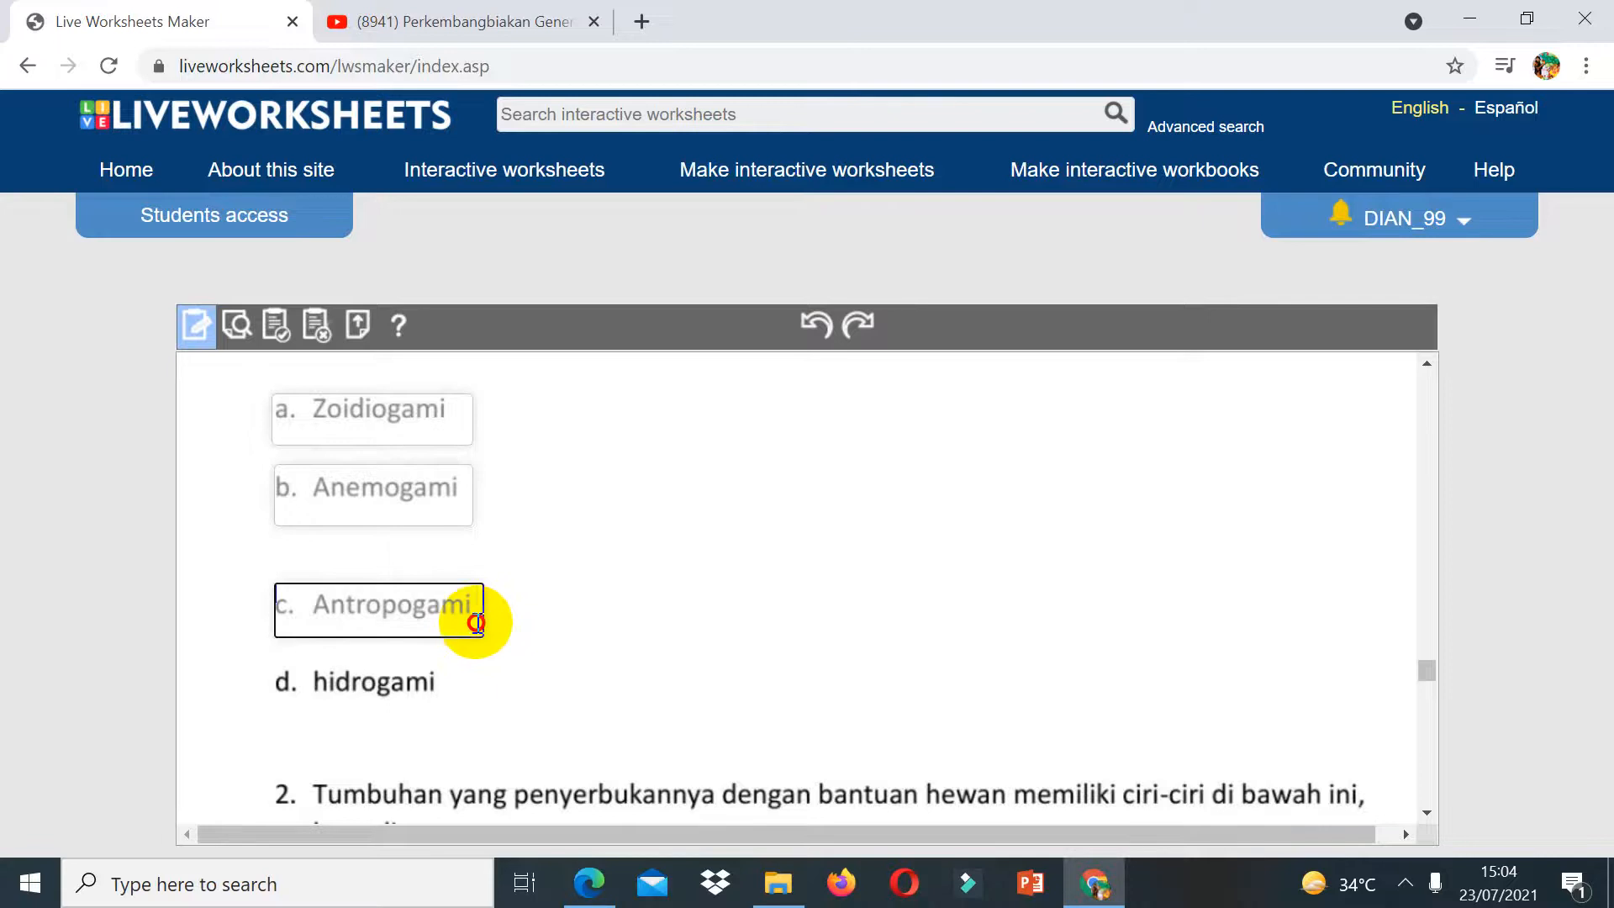
drag(270, 660, 484, 722)
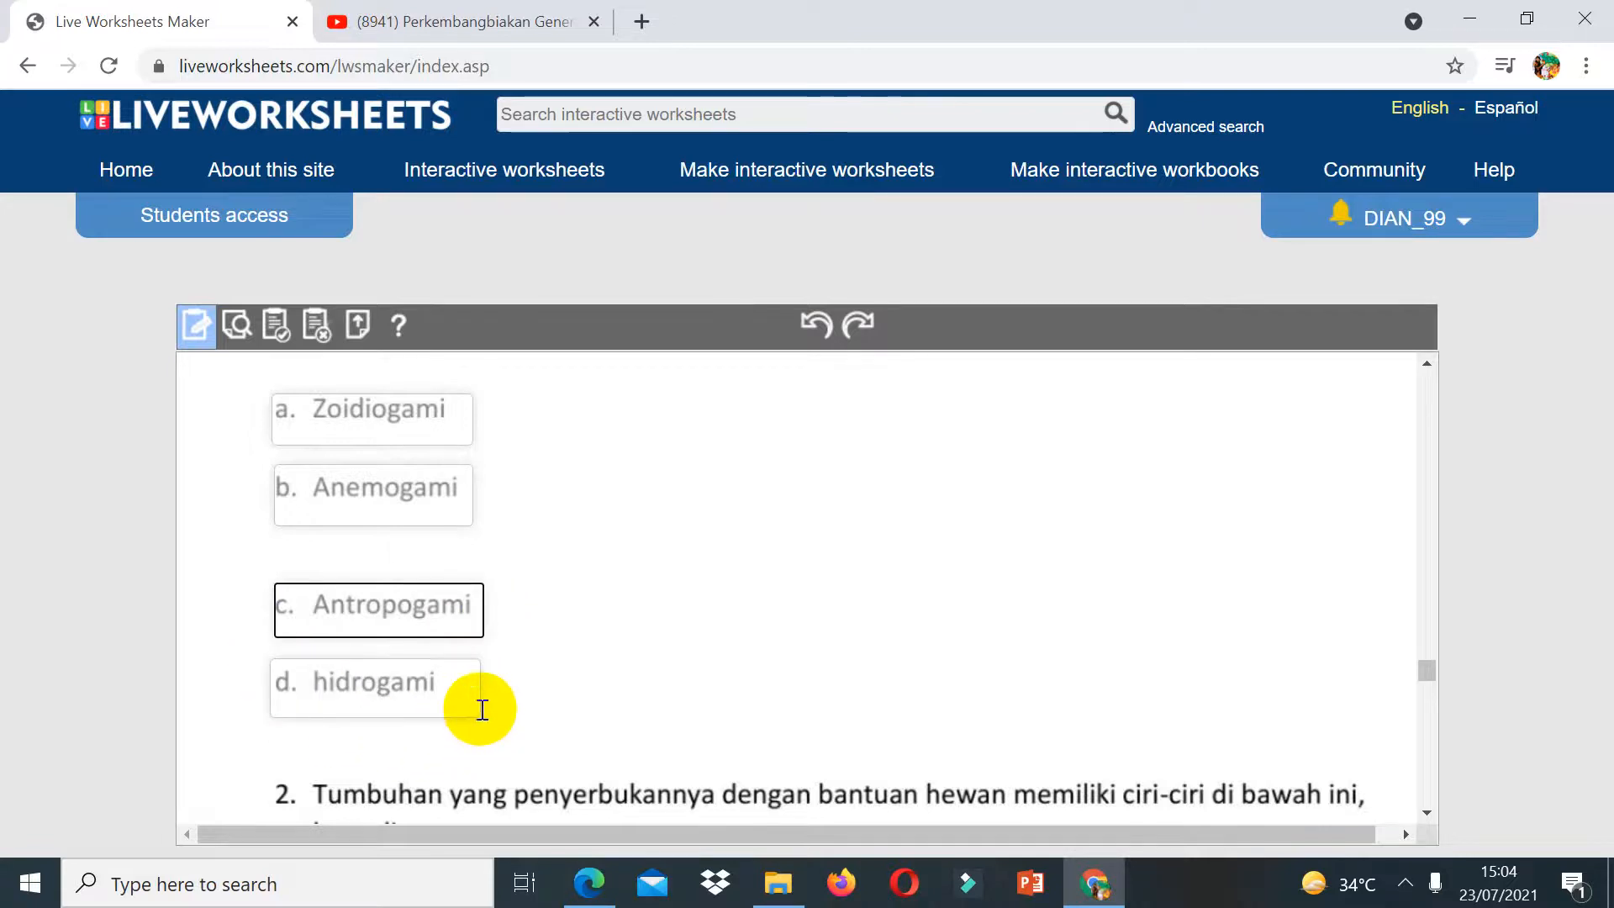
click(481, 709)
Step: Set question 1's option boxes to select:no for a, c and d, and select:yes for b
click(312, 415)
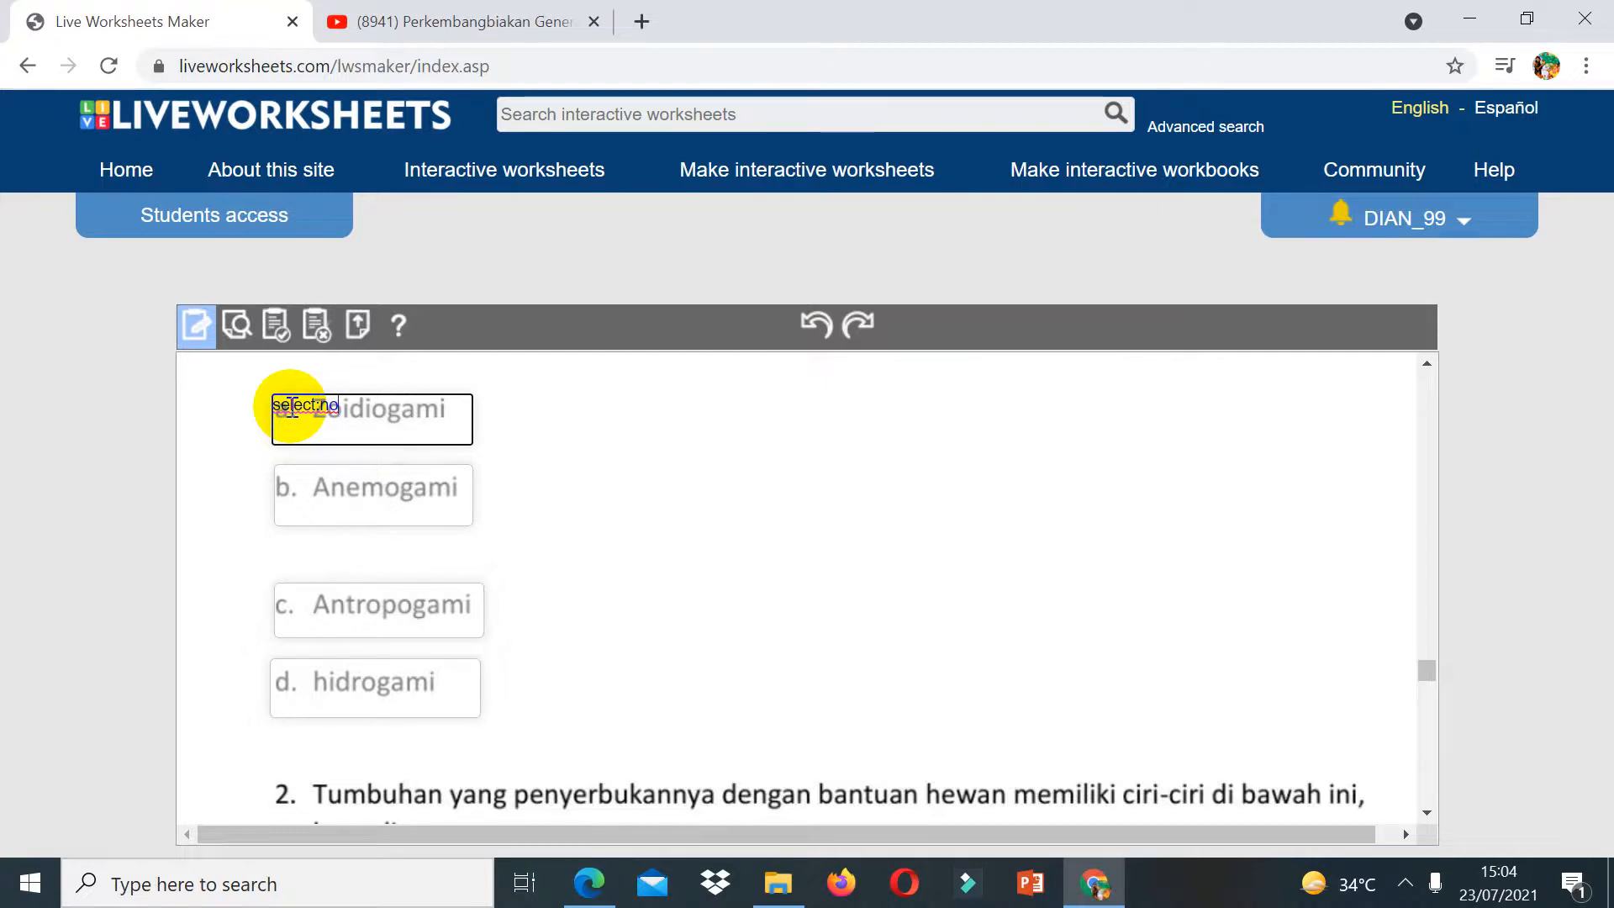
click(285, 493)
text(select:yes)
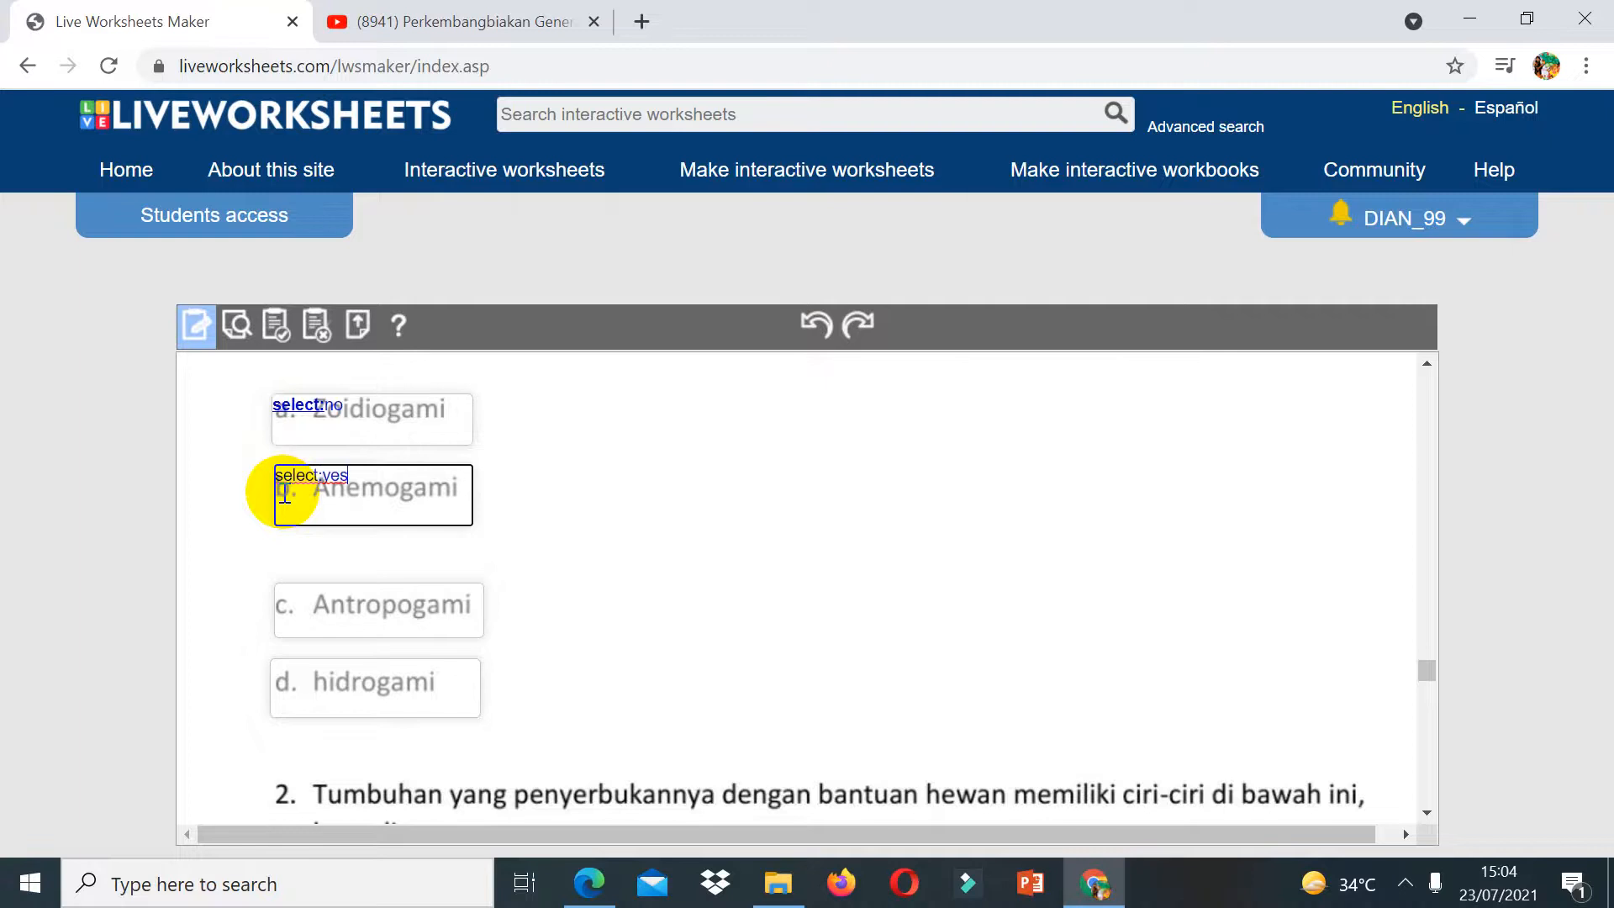
click(286, 597)
text(select)
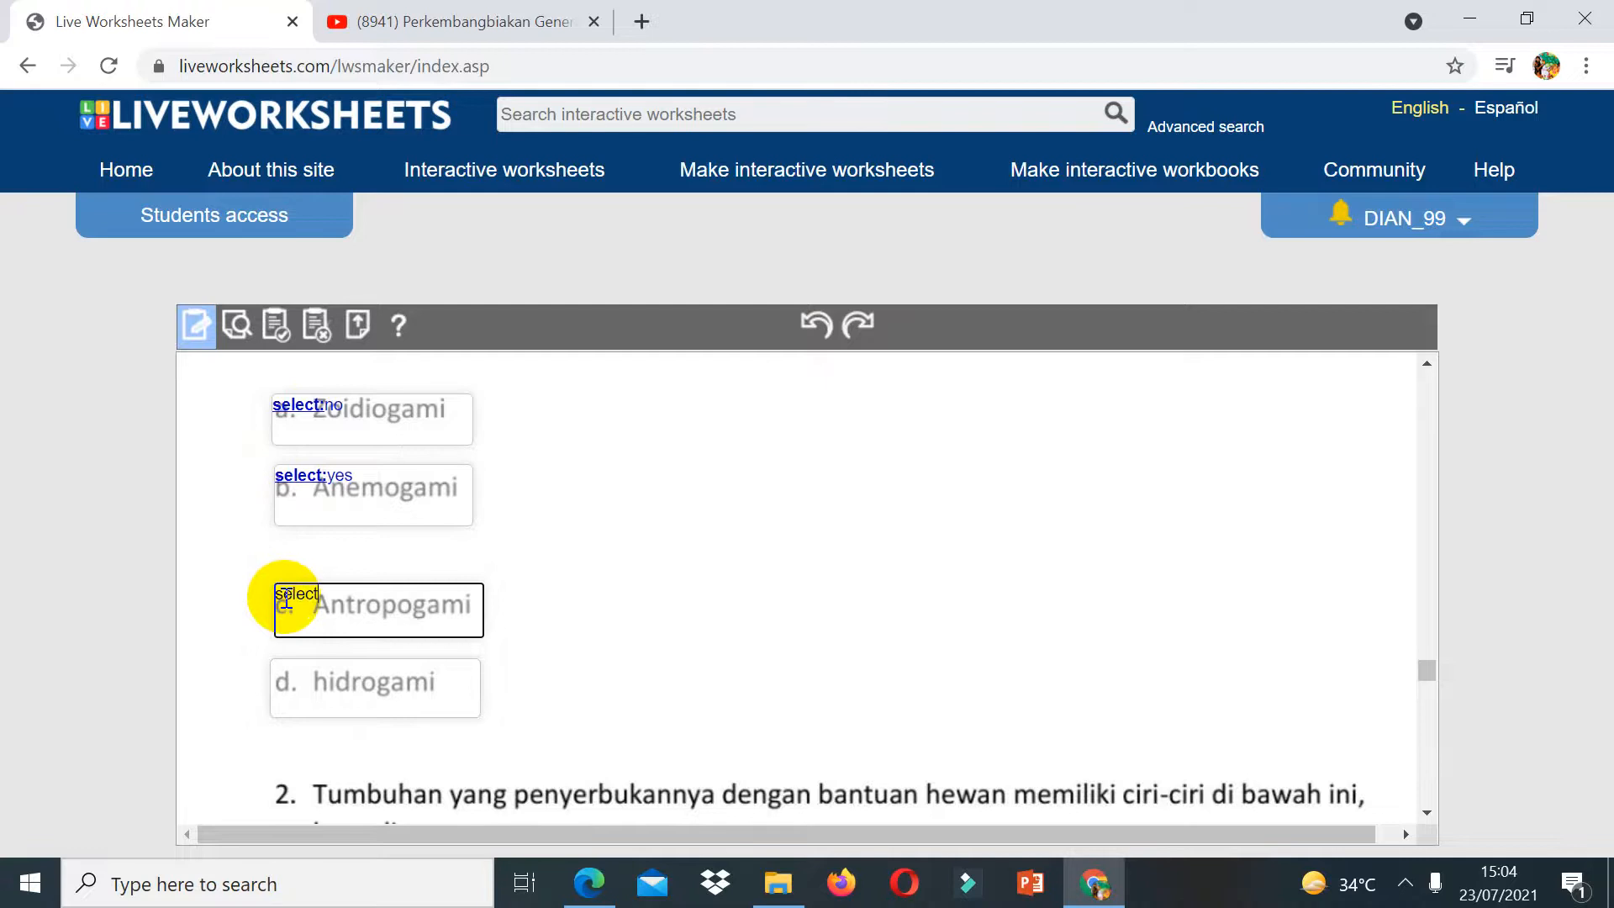
text(:no)
click(296, 668)
text(sele)
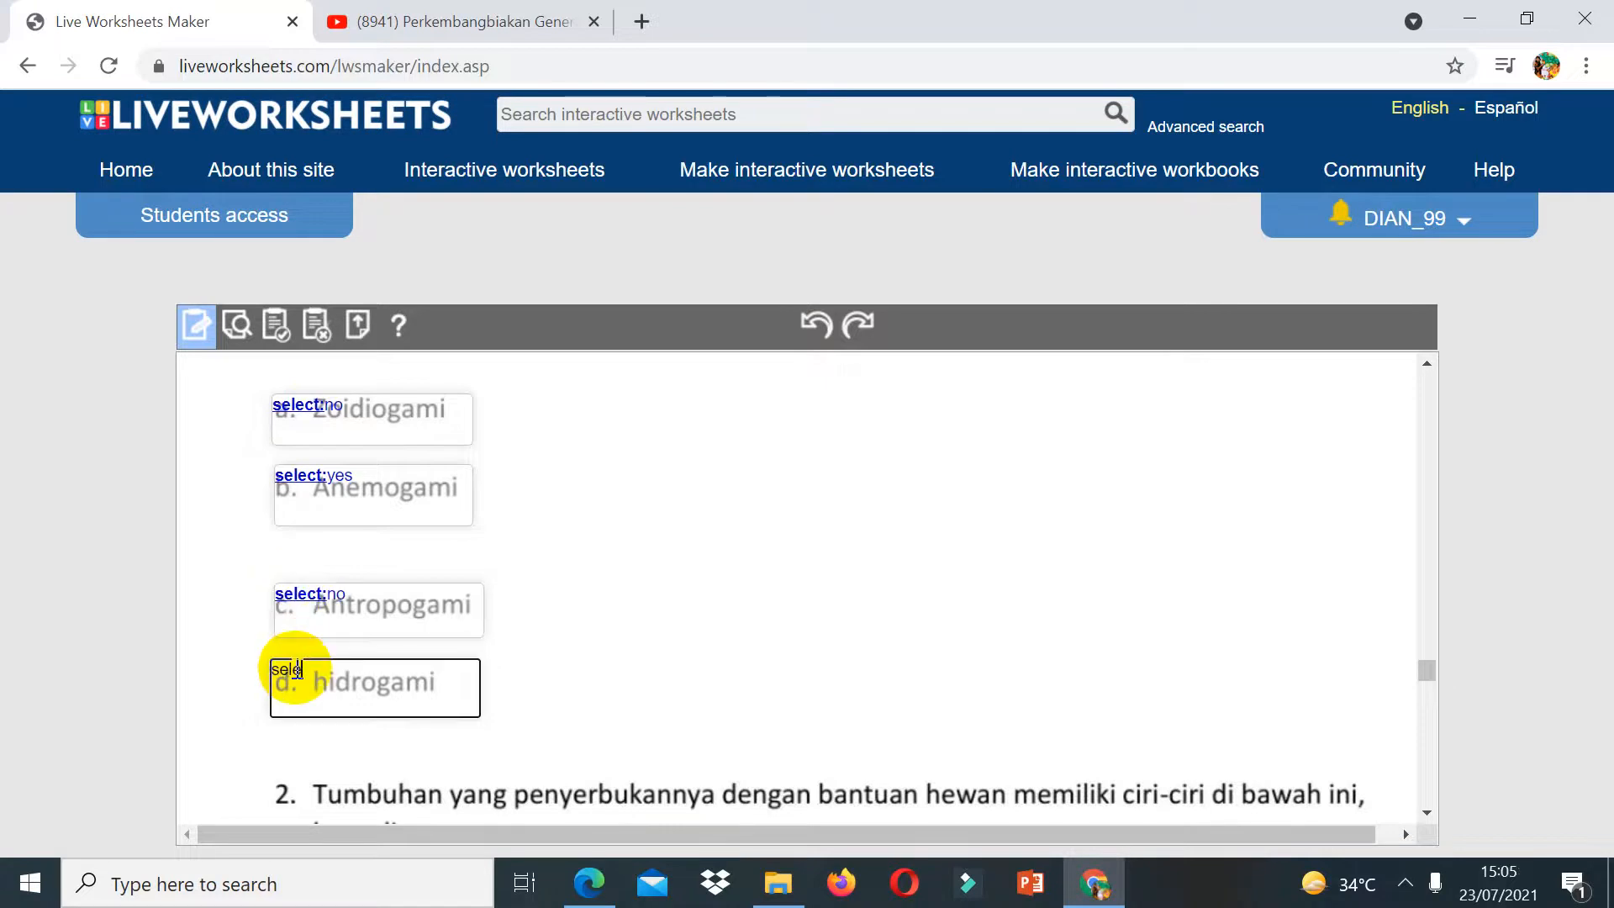
text(ct:no)
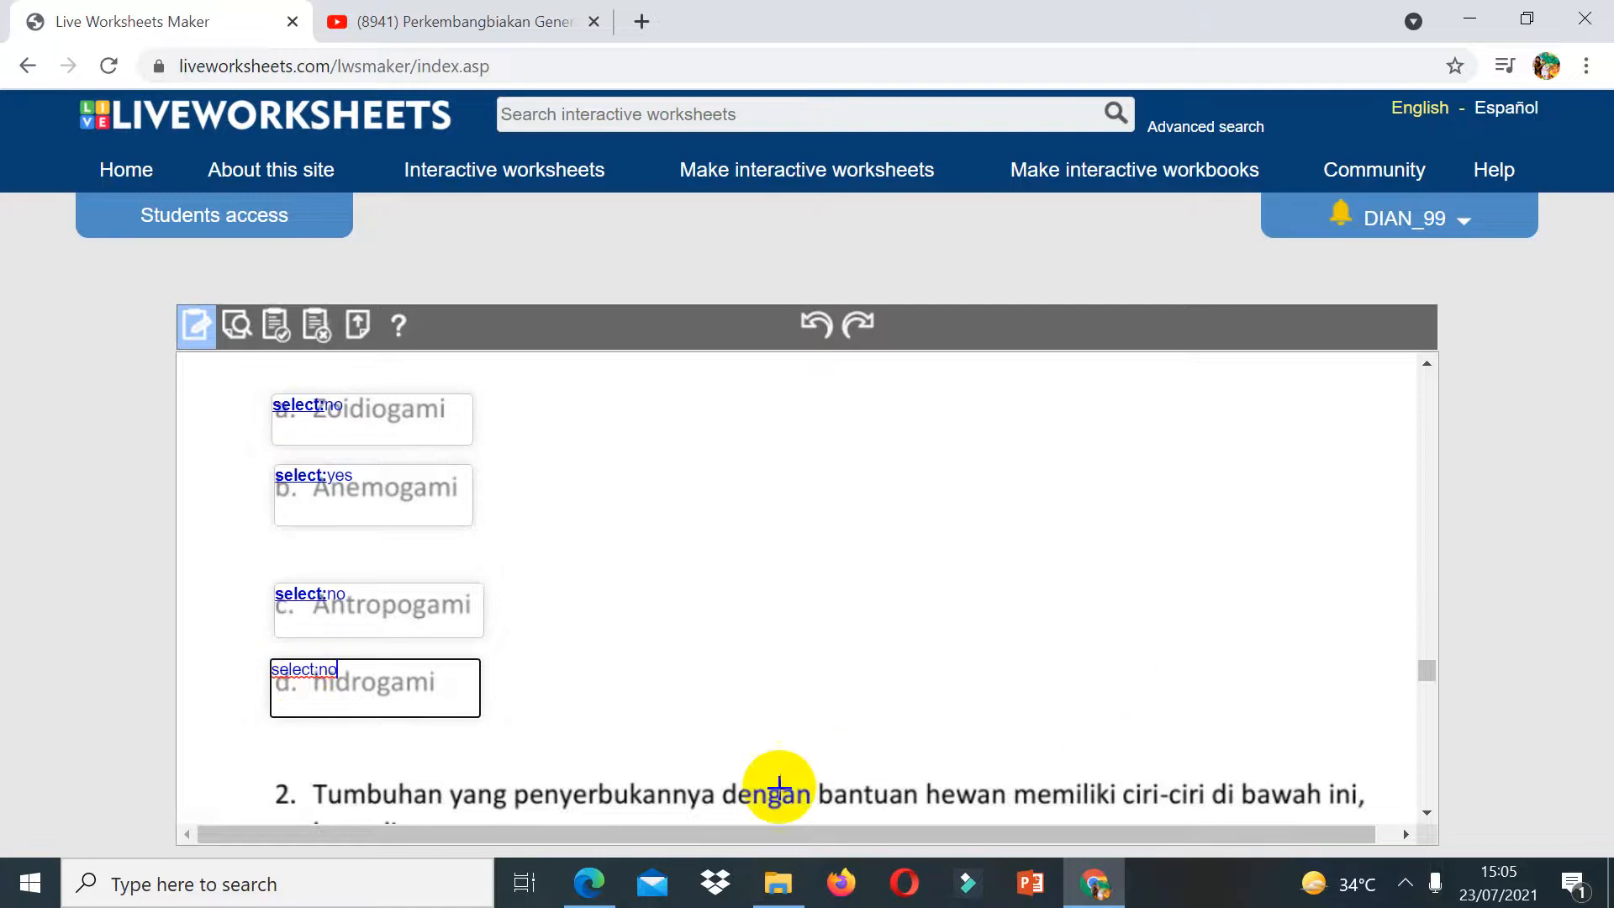
Step: Draw a box over each of the four answer options a to d of part B question 2
click(1428, 810)
click(1428, 811)
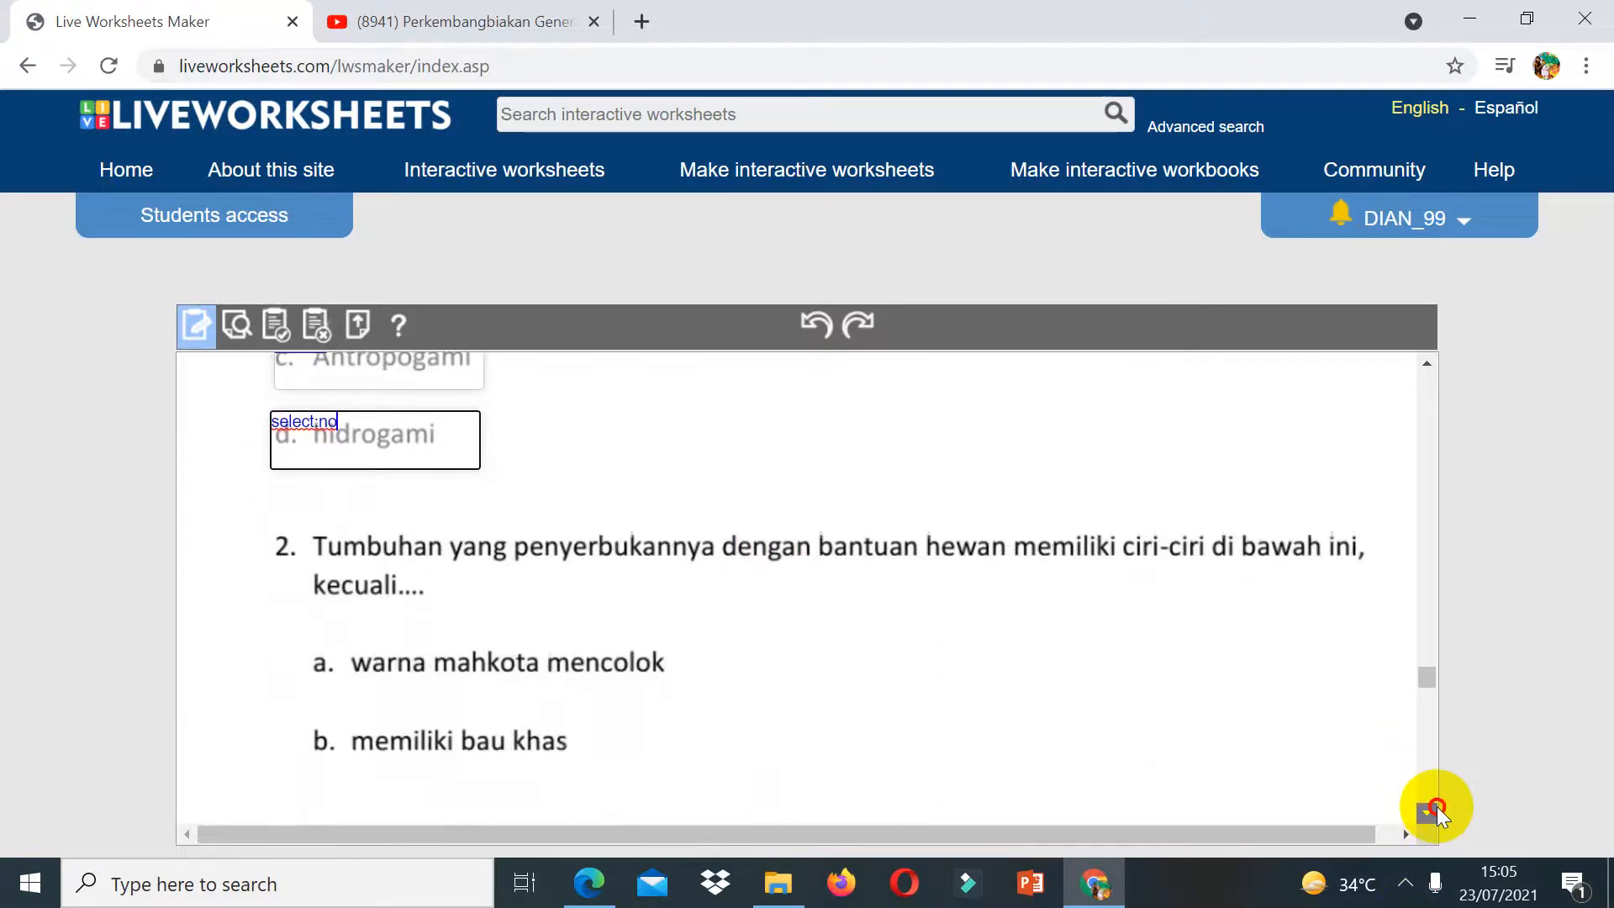
click(1436, 805)
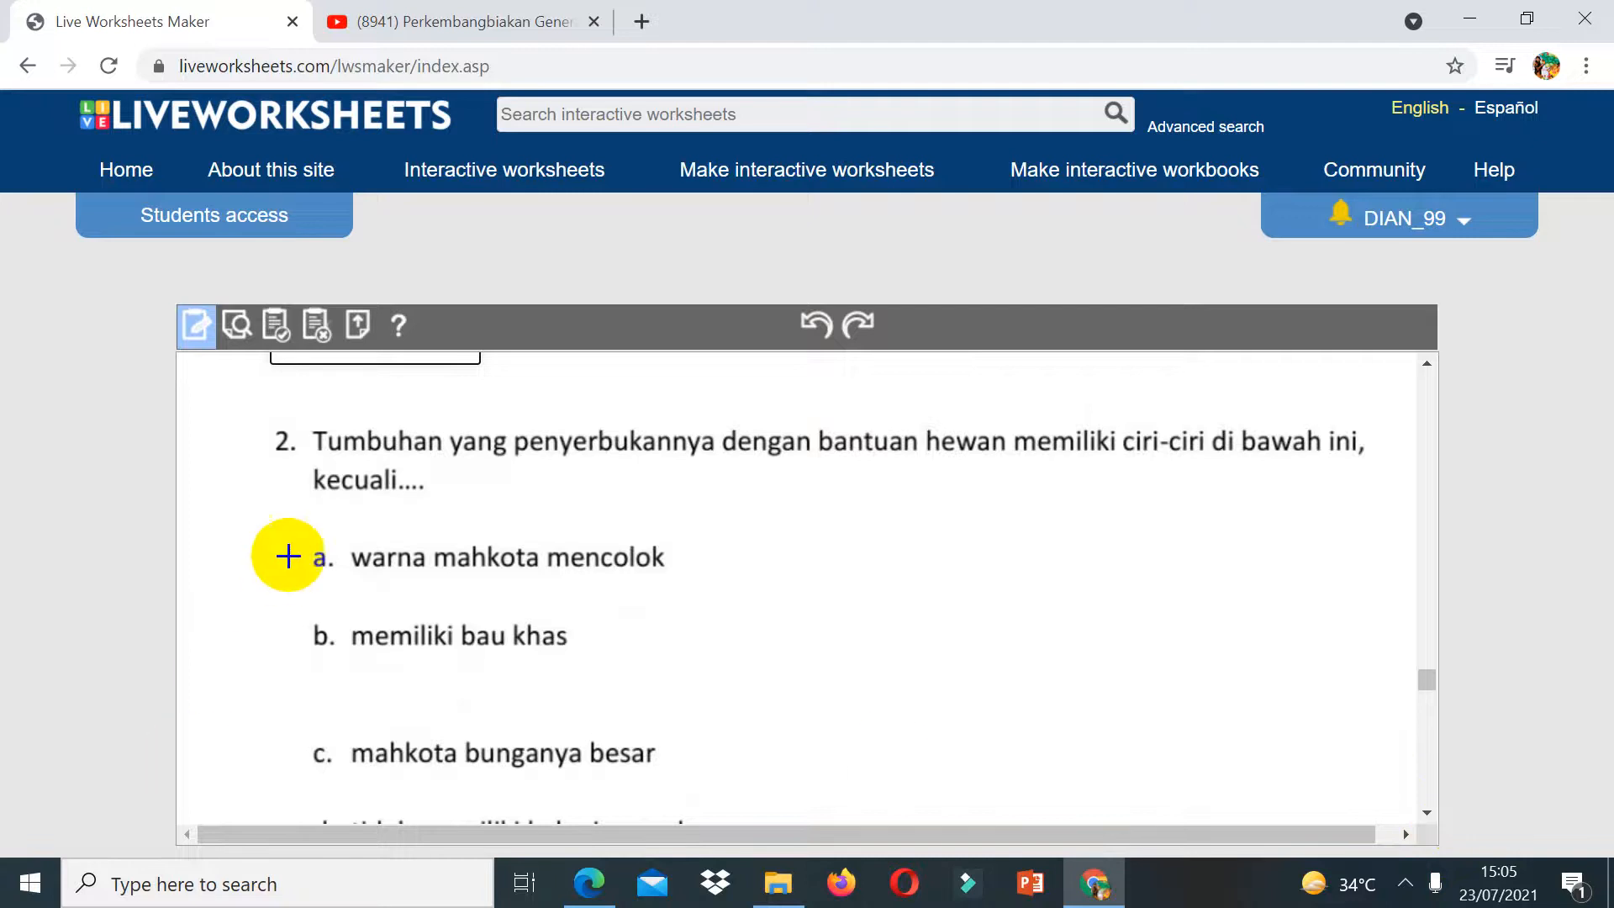
mouse_move(302, 531)
mouse_down()
mouse_move(670, 611)
mouse_move(682, 592)
mouse_up()
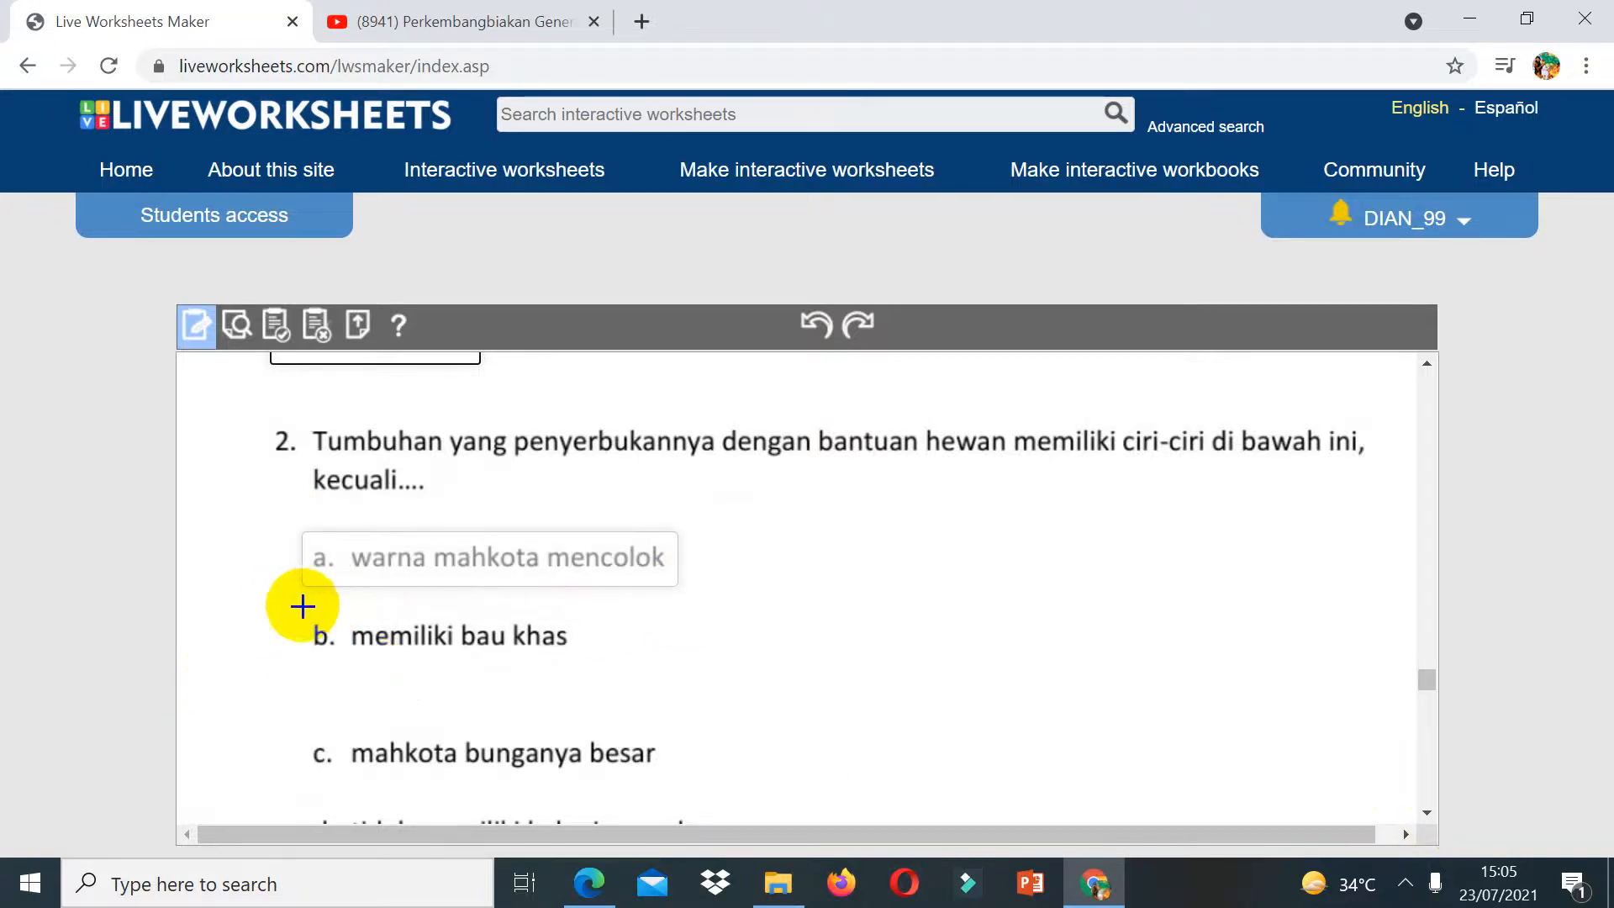
mouse_move(303, 605)
mouse_down()
mouse_move(619, 652)
mouse_move(633, 673)
mouse_up()
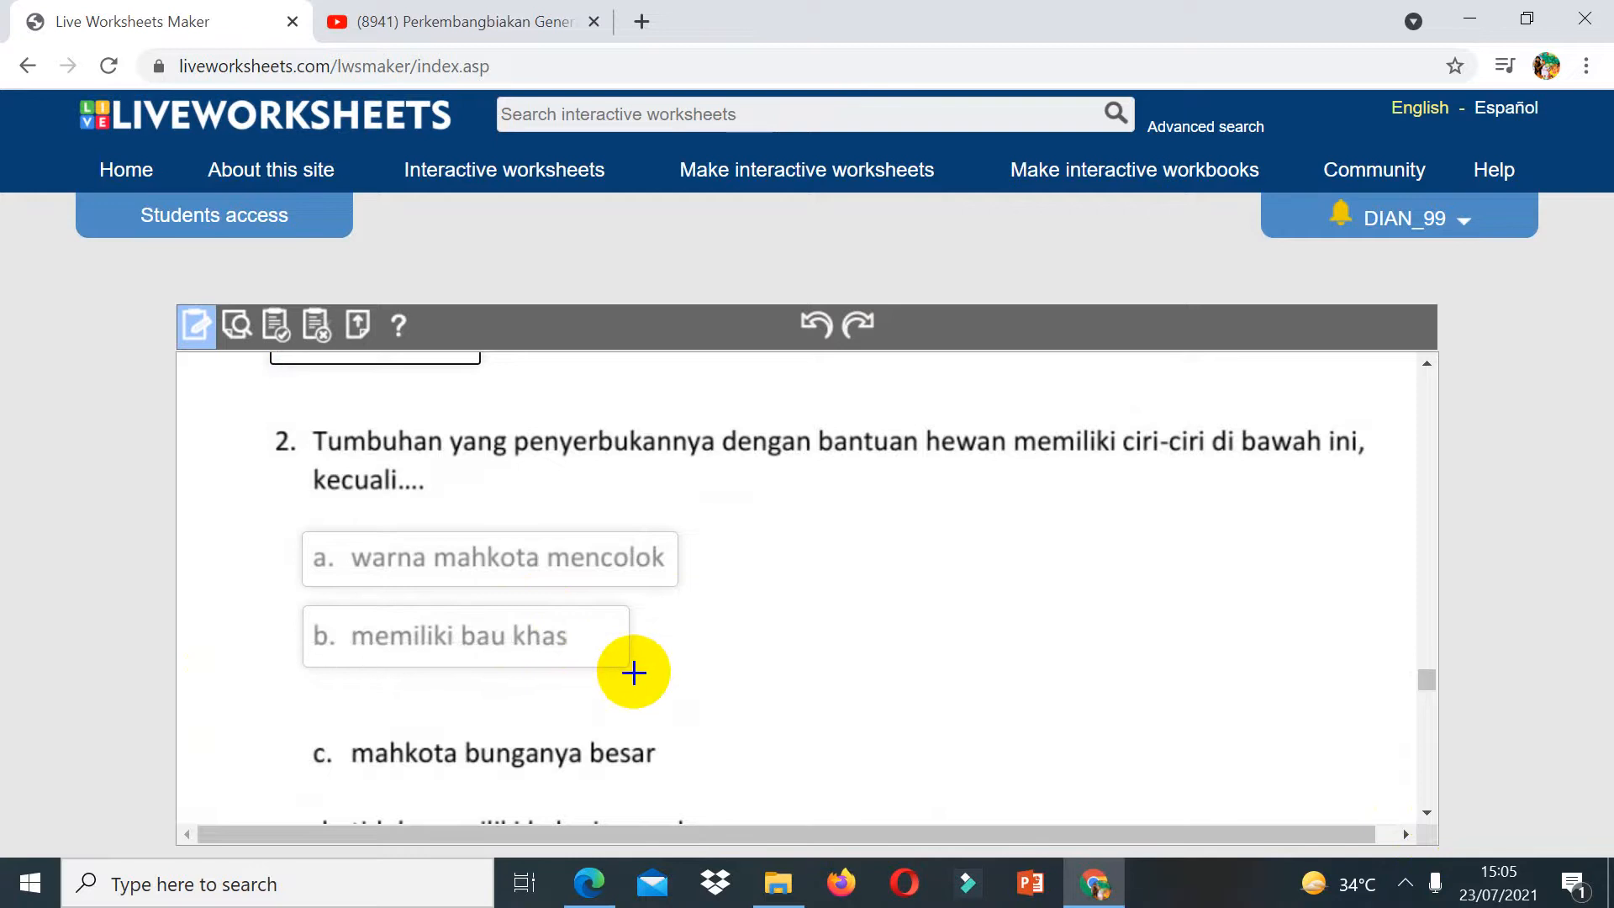
drag(305, 725, 688, 795)
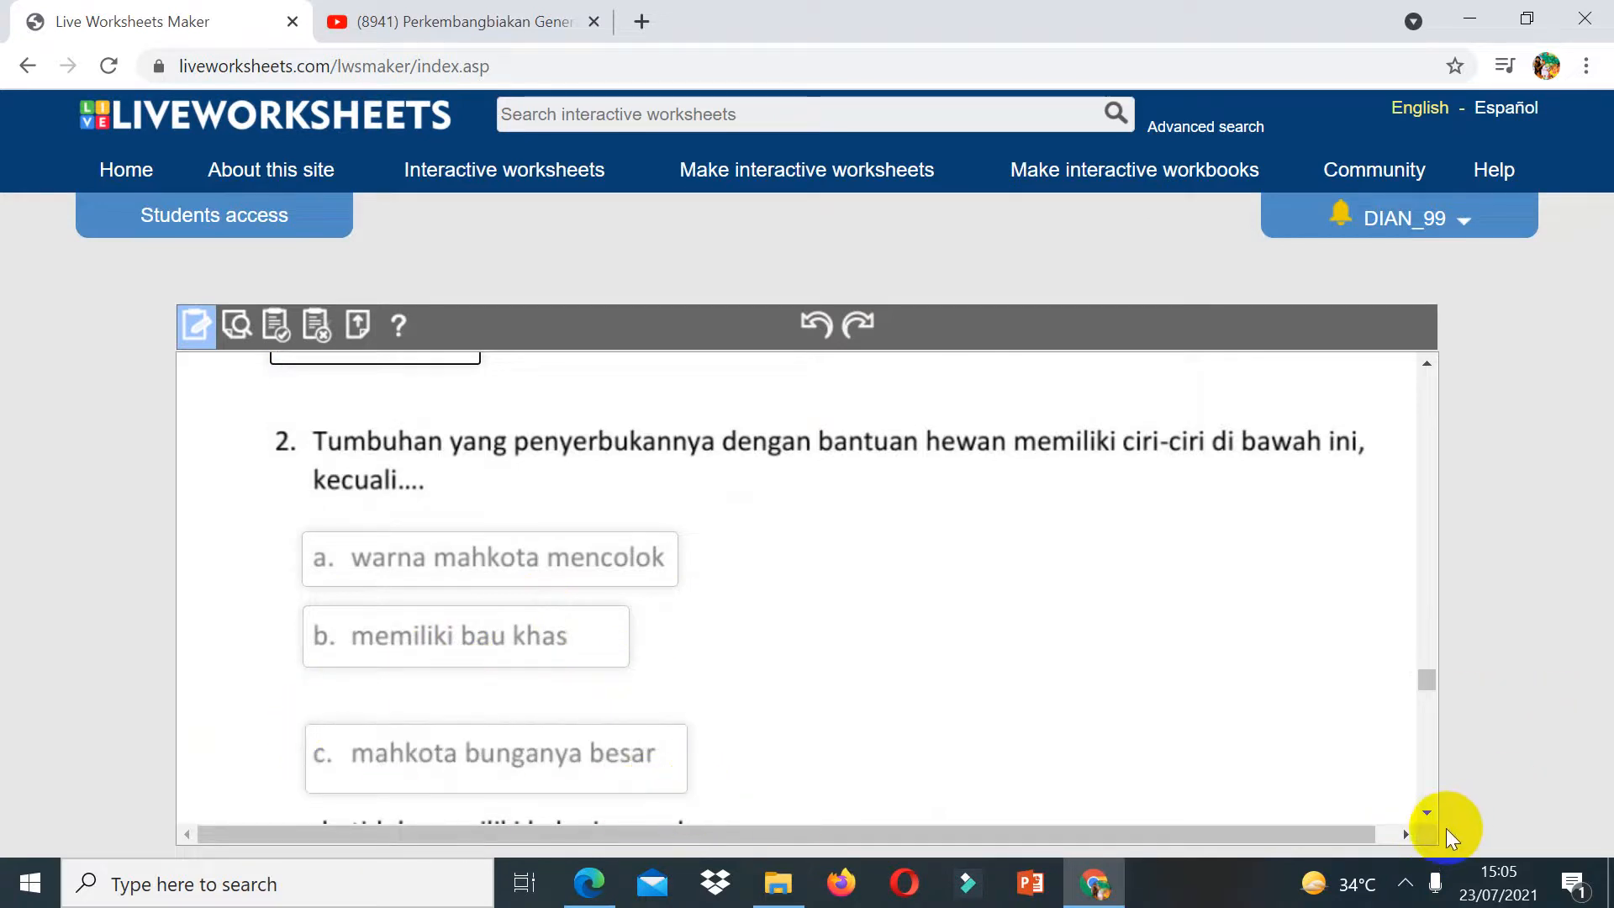
scroll(1436, 813, down, 3)
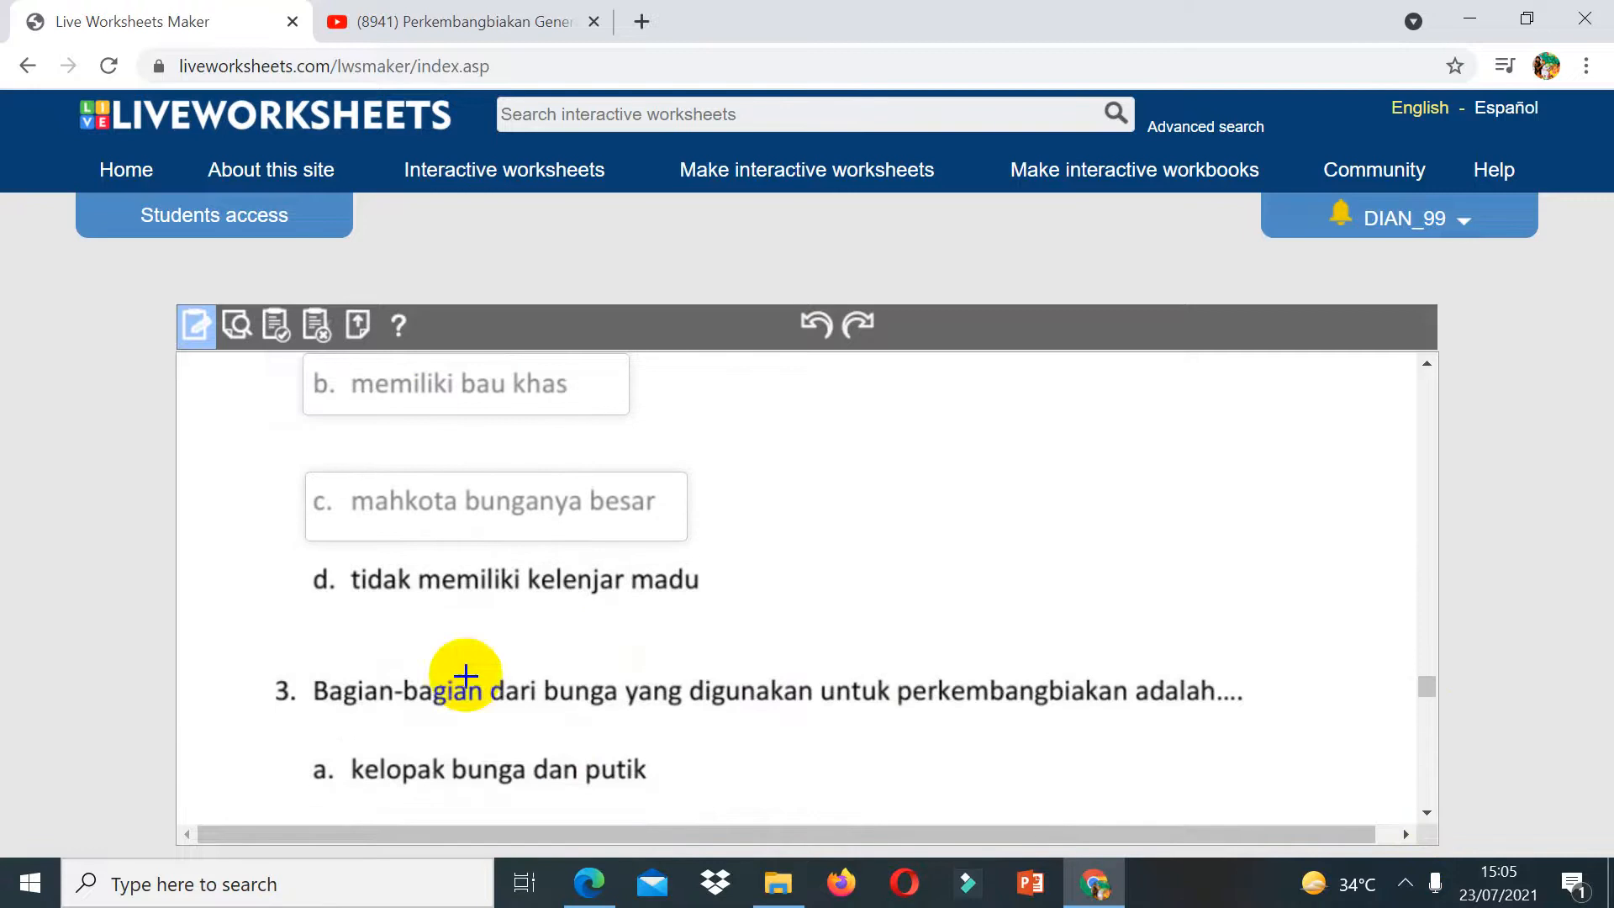
drag(310, 552, 720, 620)
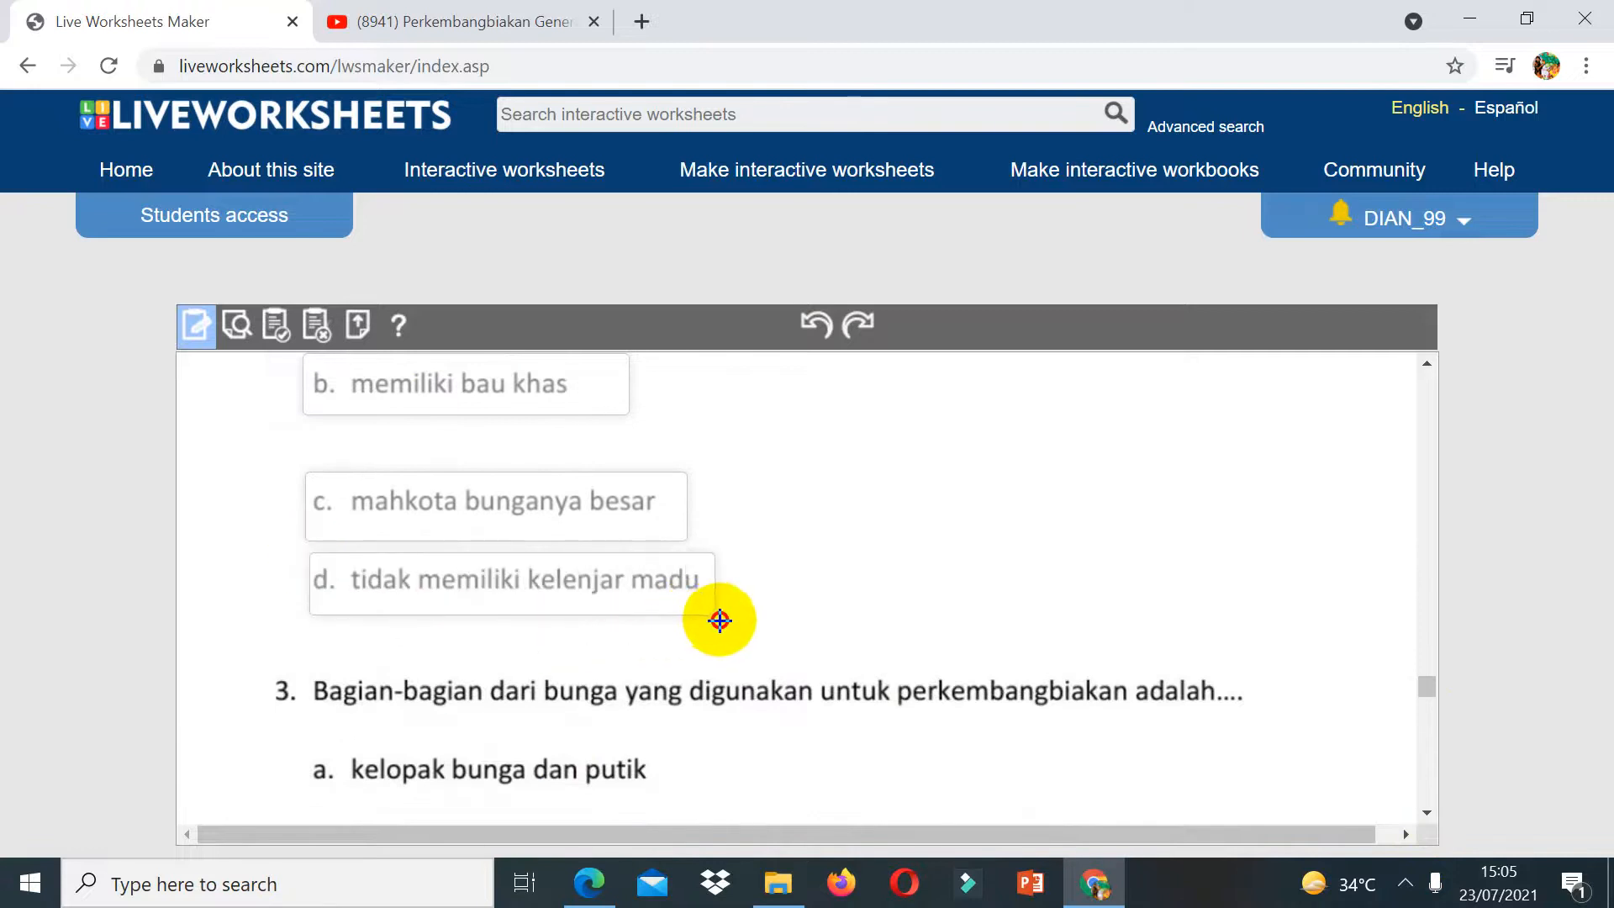
Step: Set question 2's option boxes to select:yes for d and select:no for a, b and c
click(322, 572)
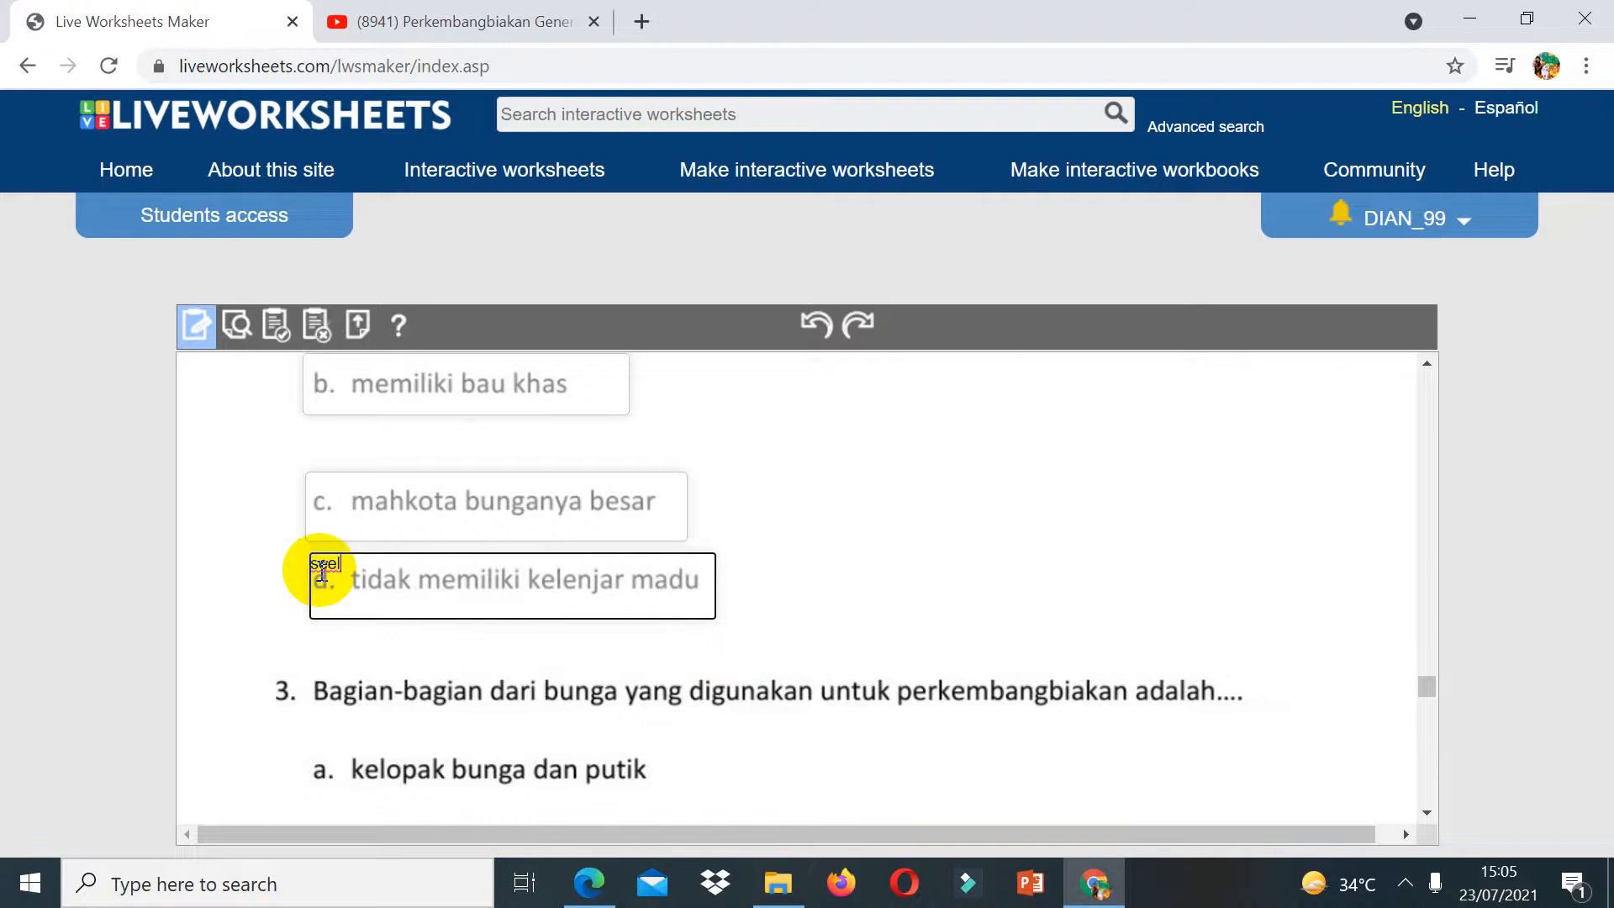
text(see)
key(BackSpace)
text(l)
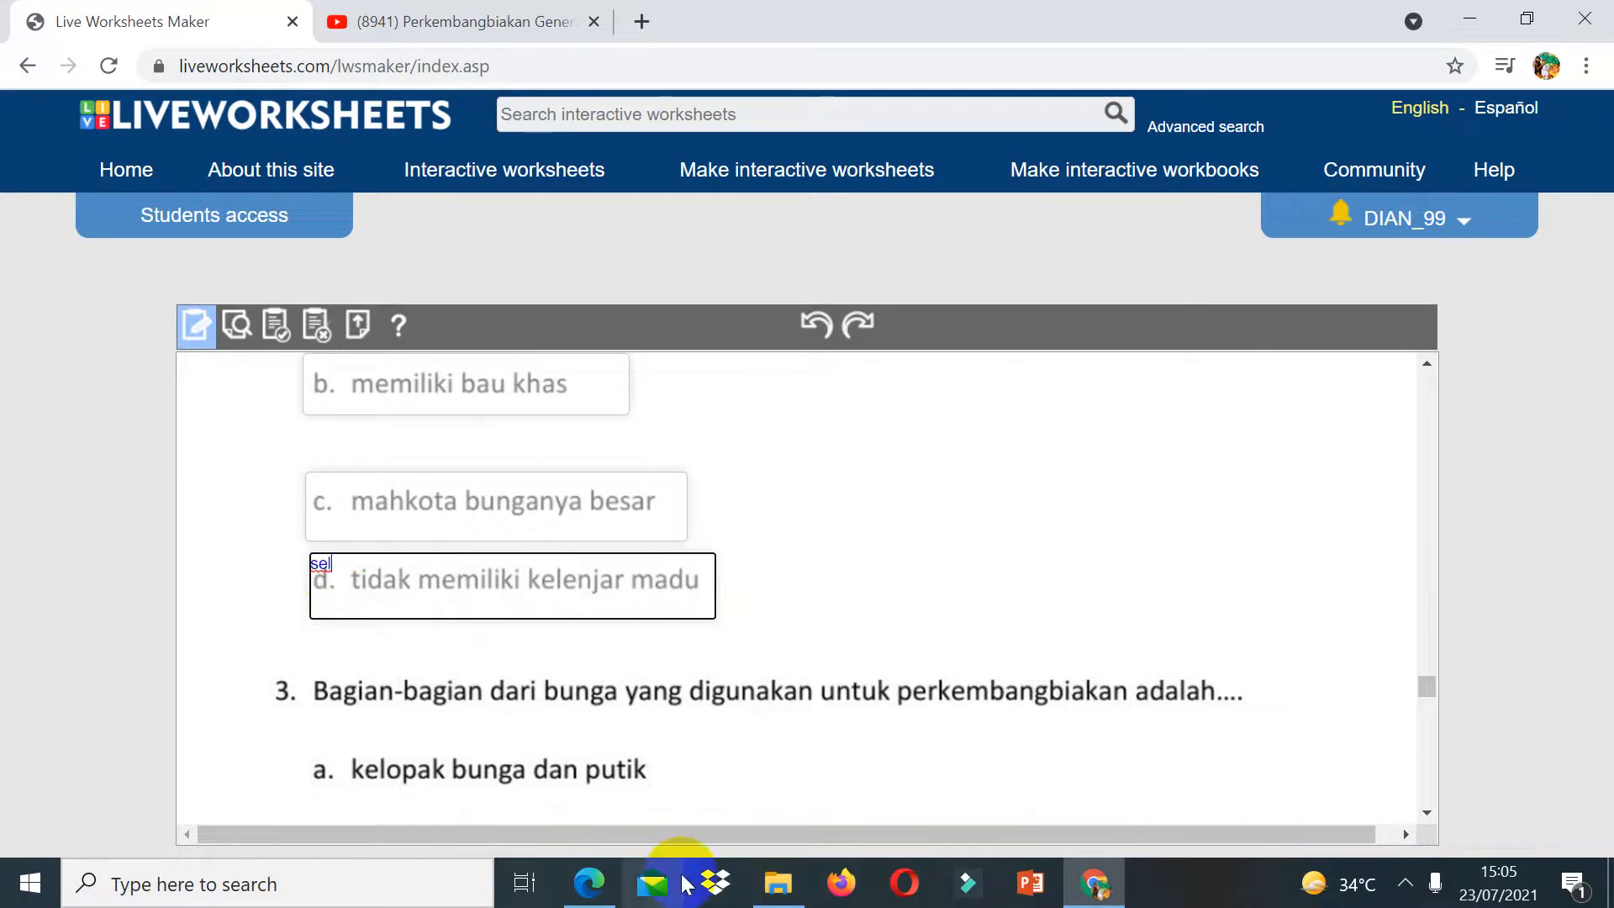
text(ect)
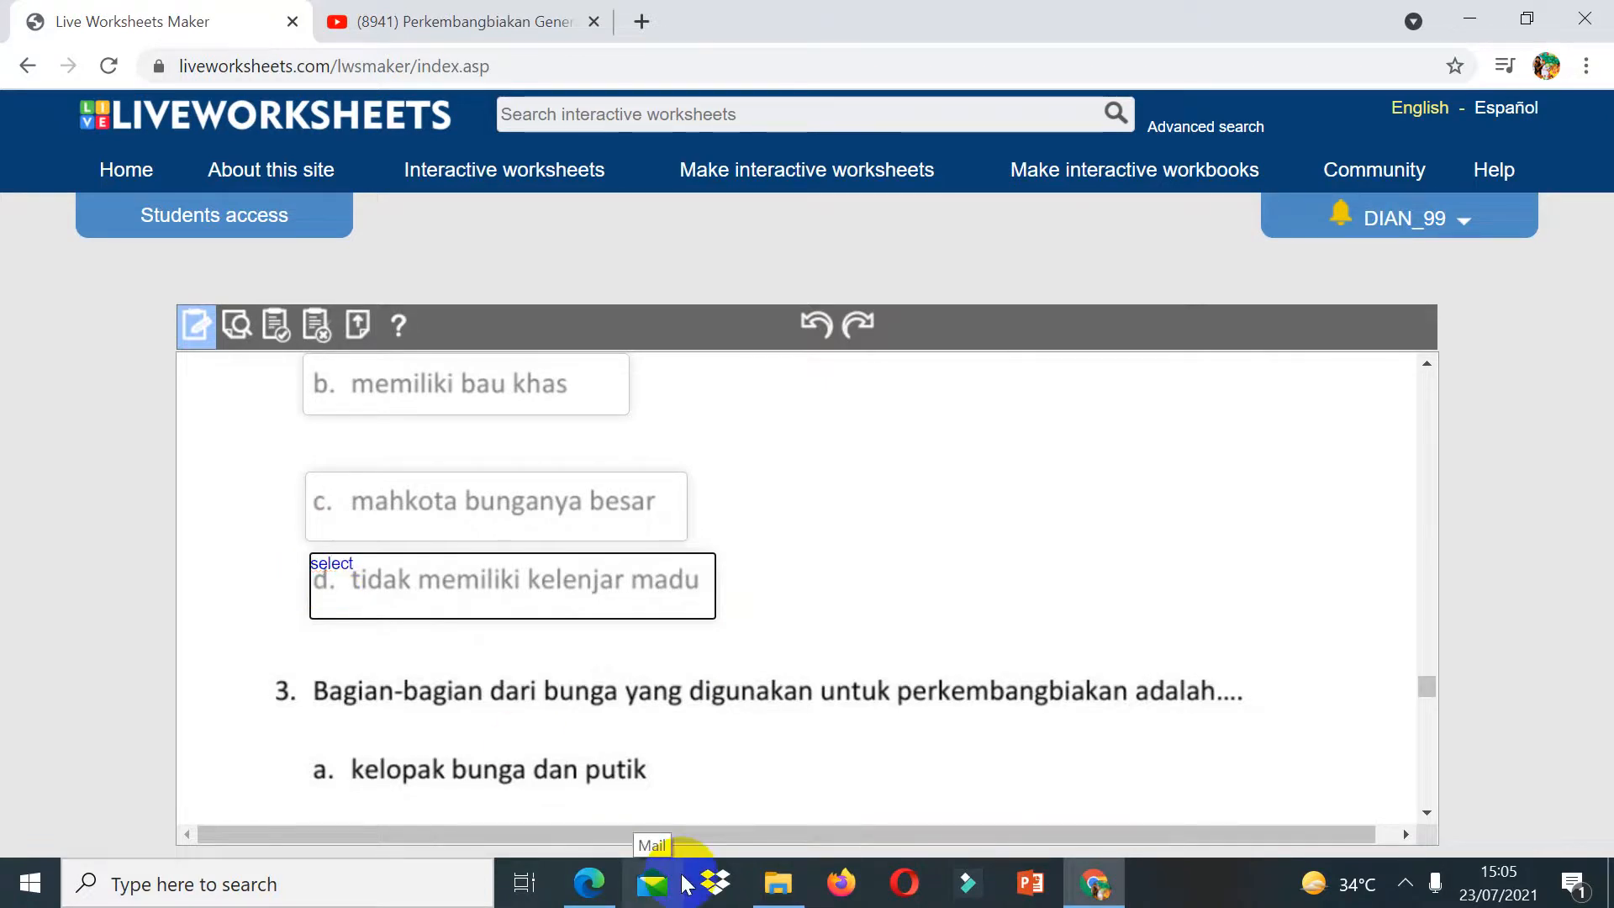
text(:yes)
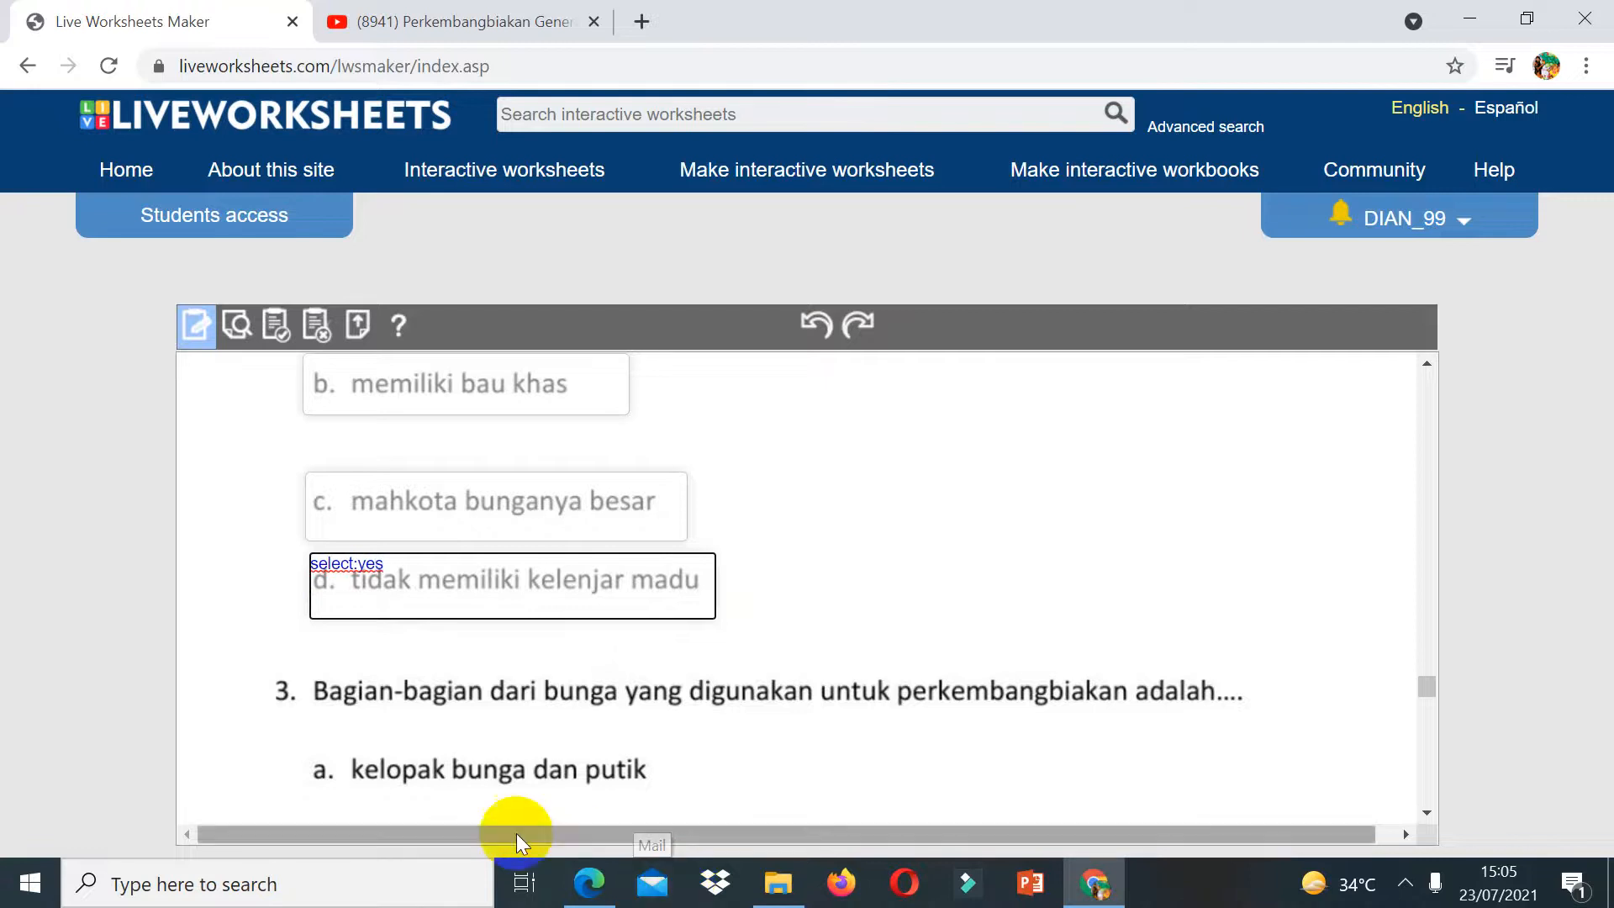
click(319, 488)
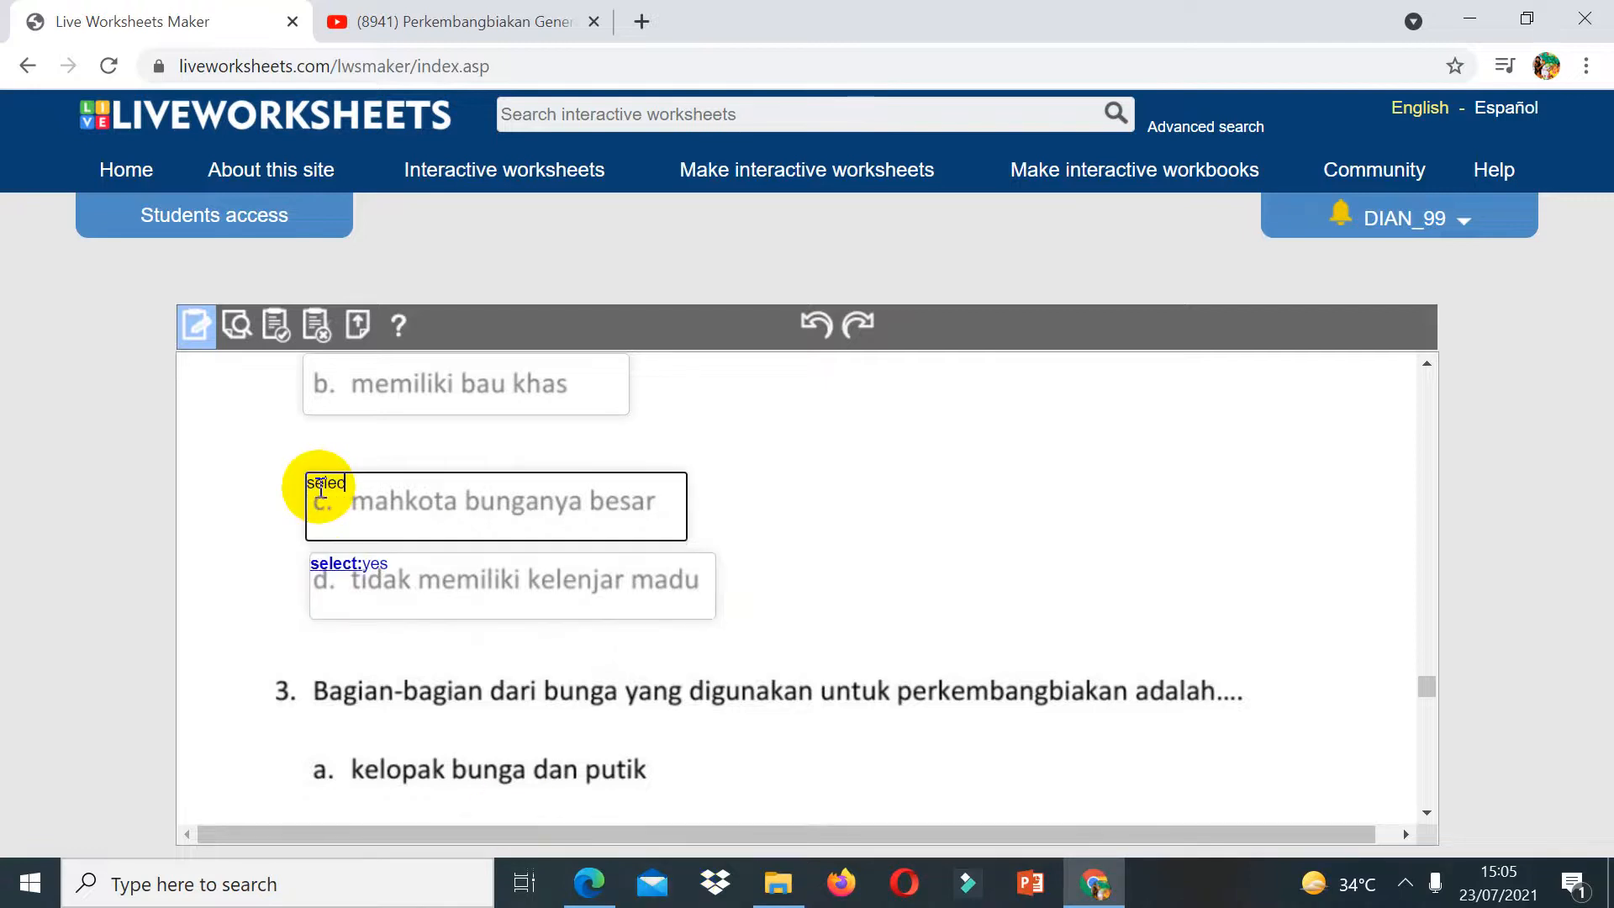
text(select:no)
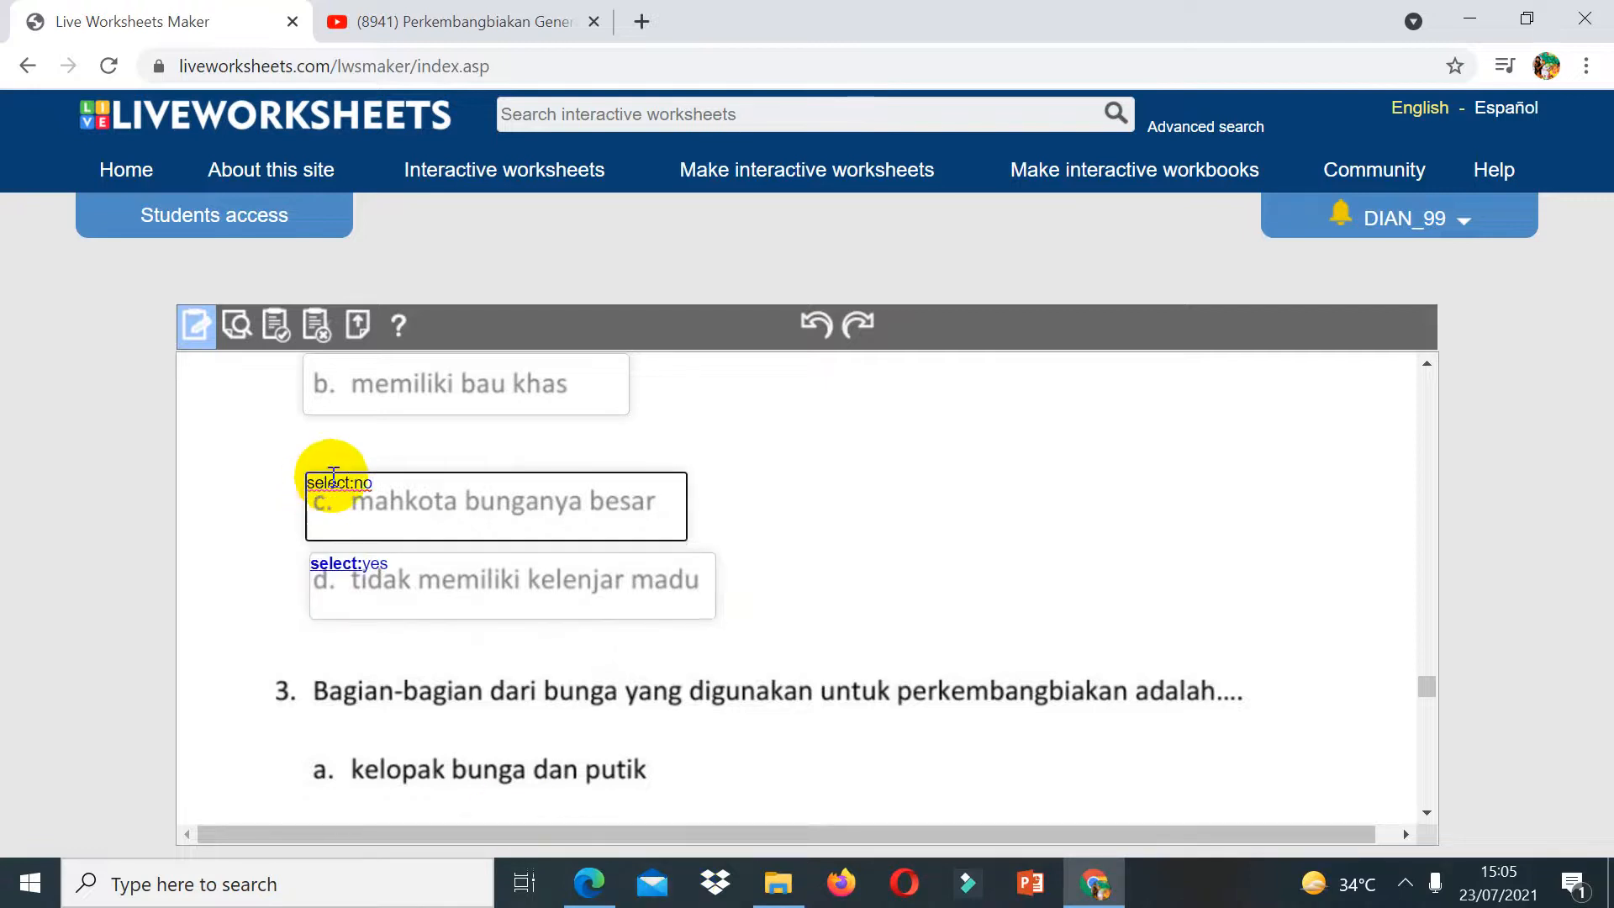
click(337, 364)
text(select:no)
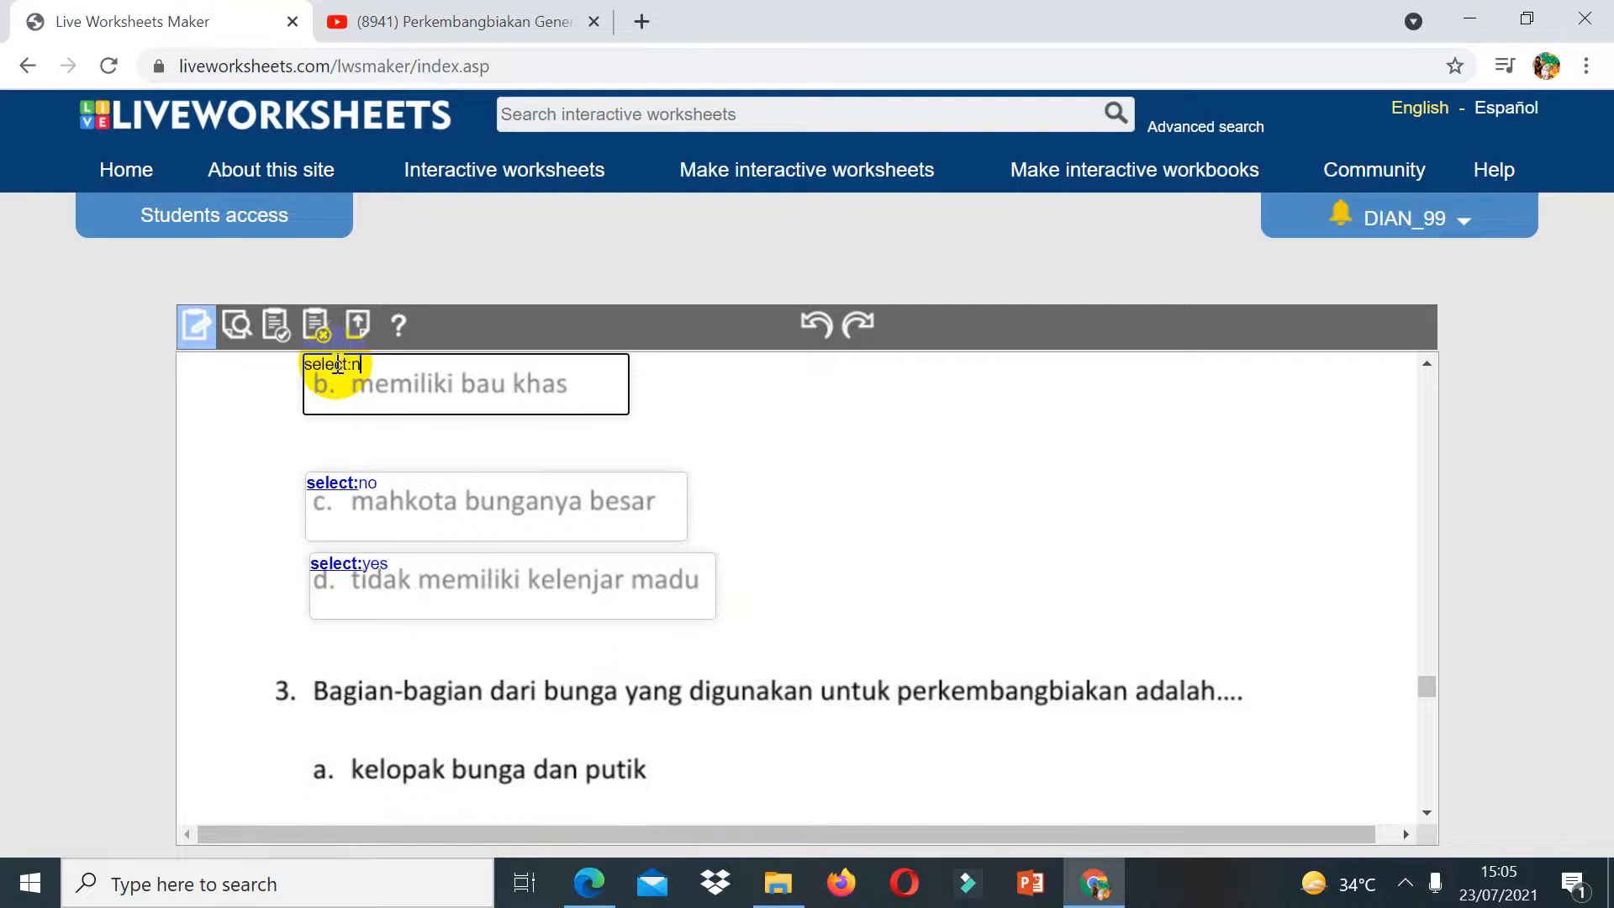
click(1430, 364)
click(1430, 364)
click(1430, 365)
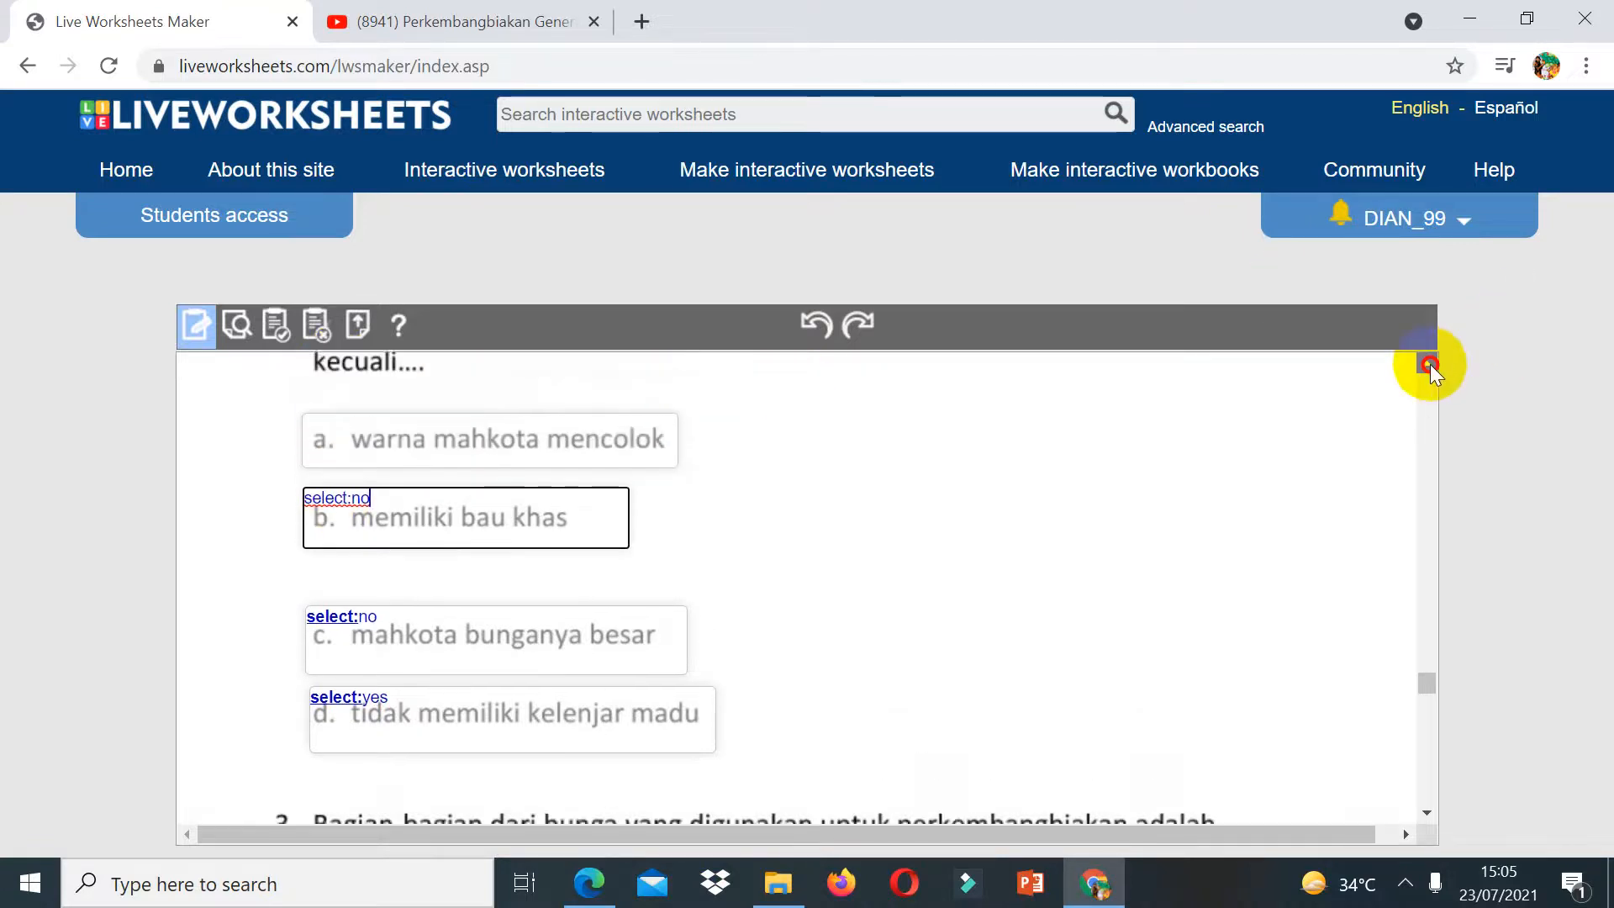
click(314, 456)
text(select:no)
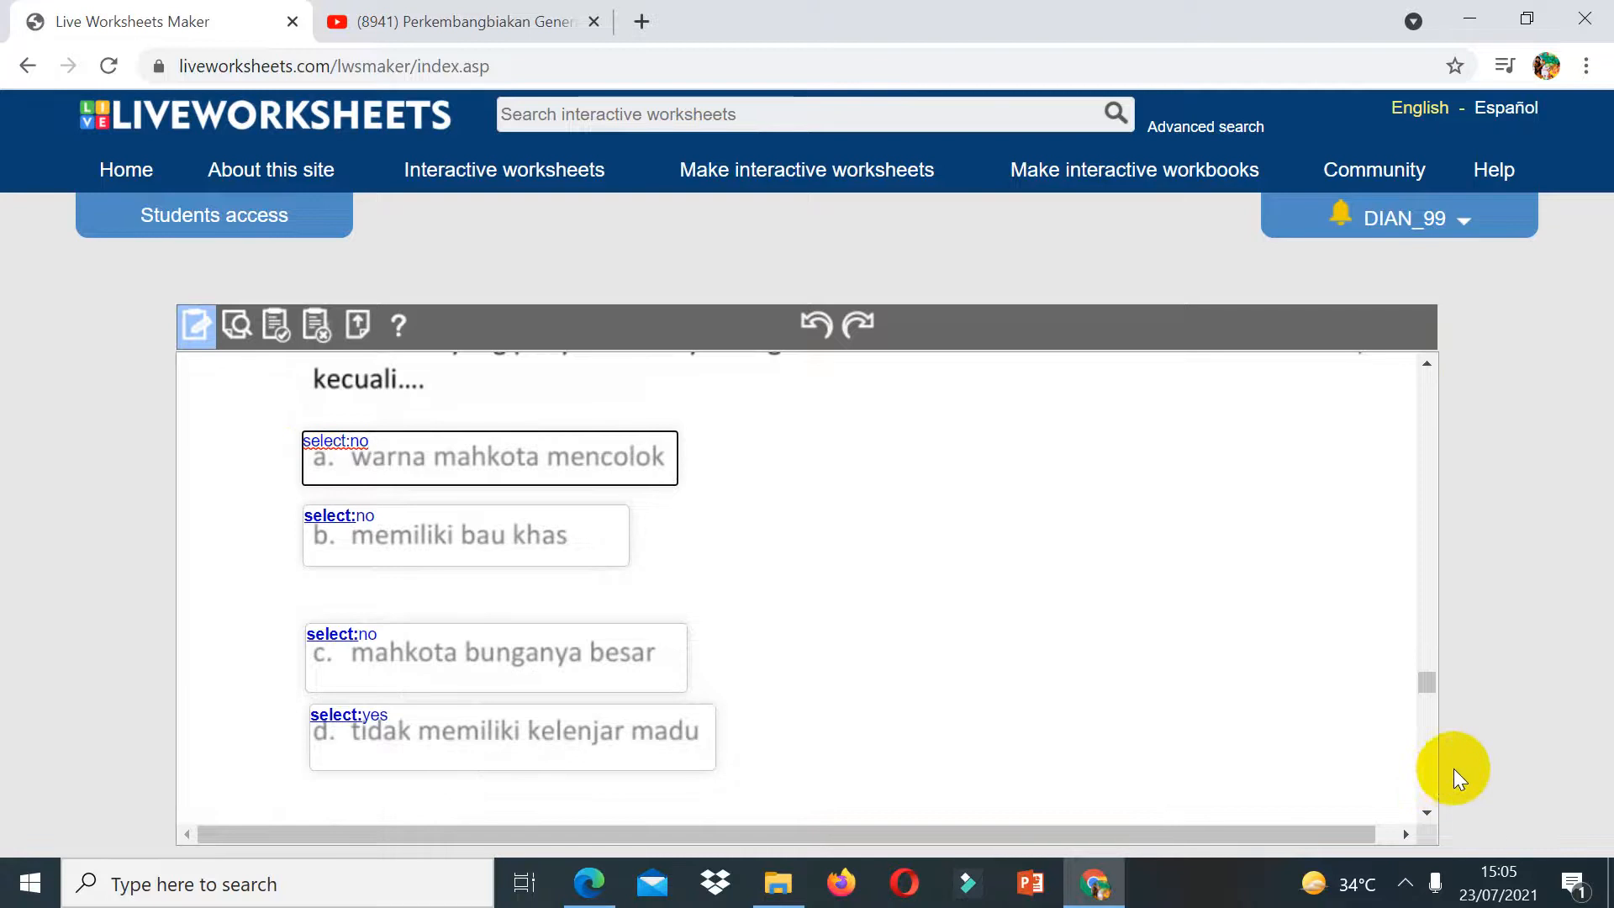
Step: Draw a box over each of the four answer options a to d of part B question 3
click(1428, 812)
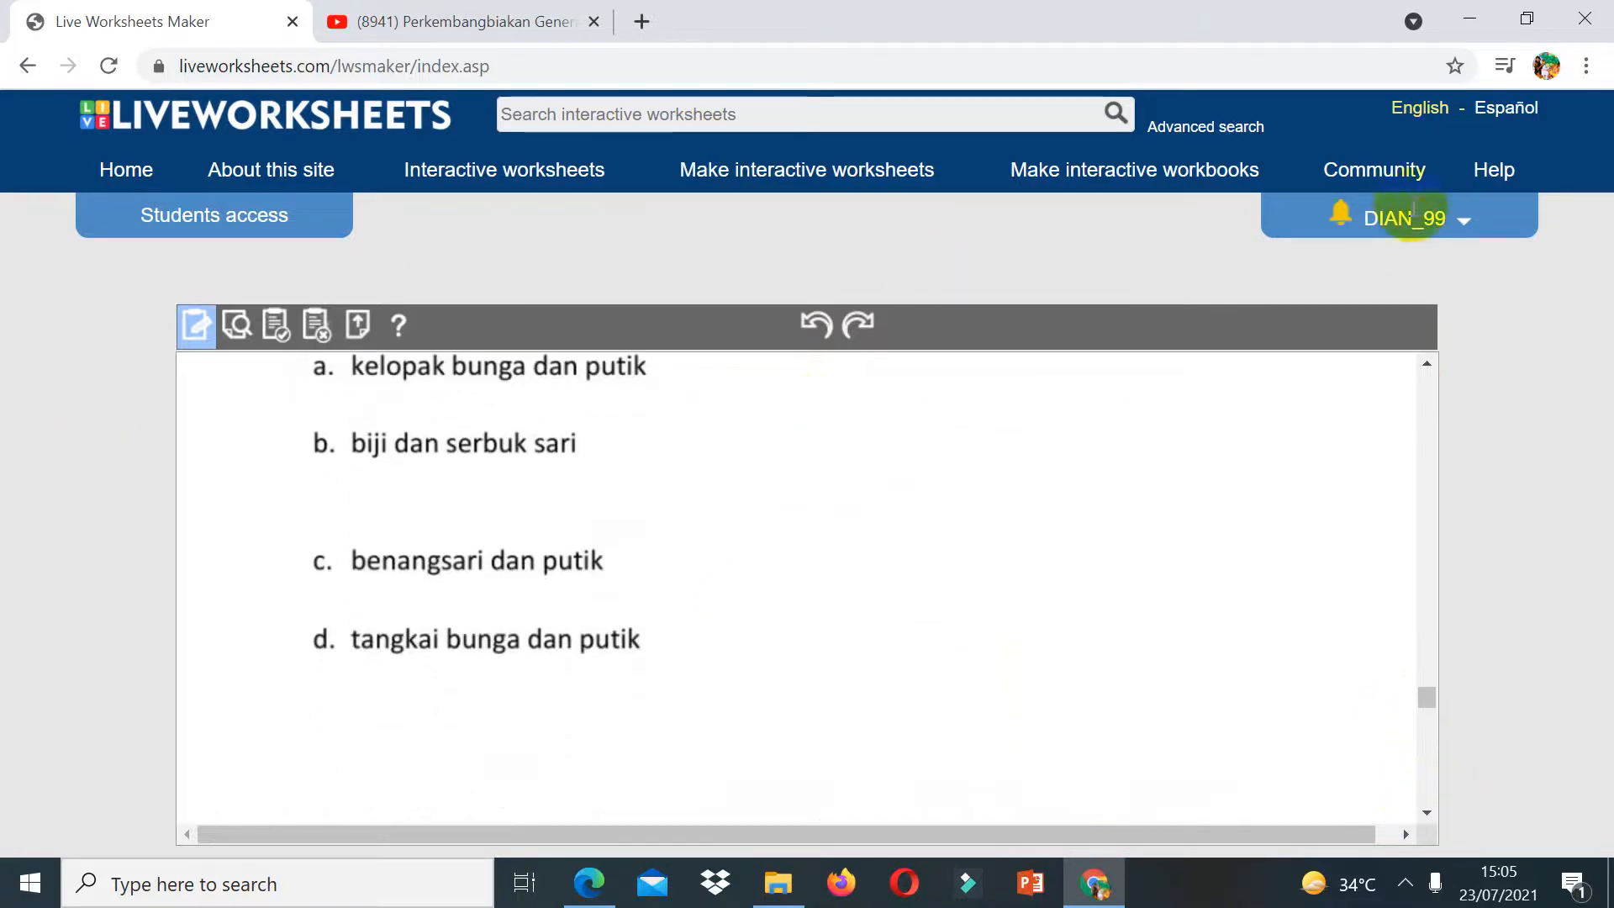
click(1425, 362)
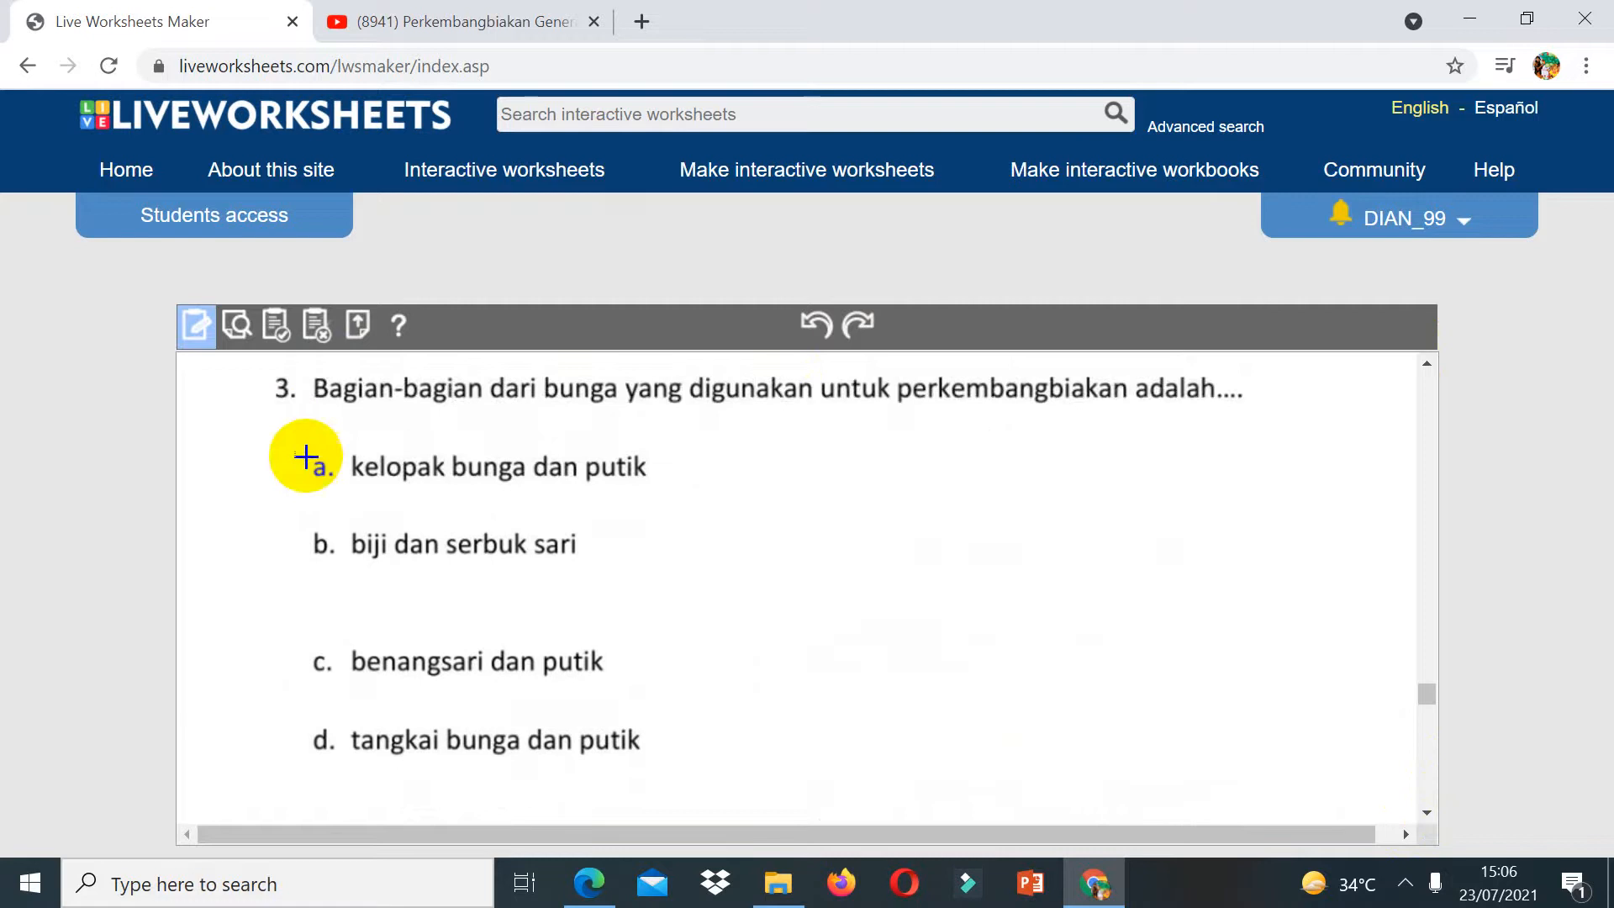
drag(384, 487, 667, 509)
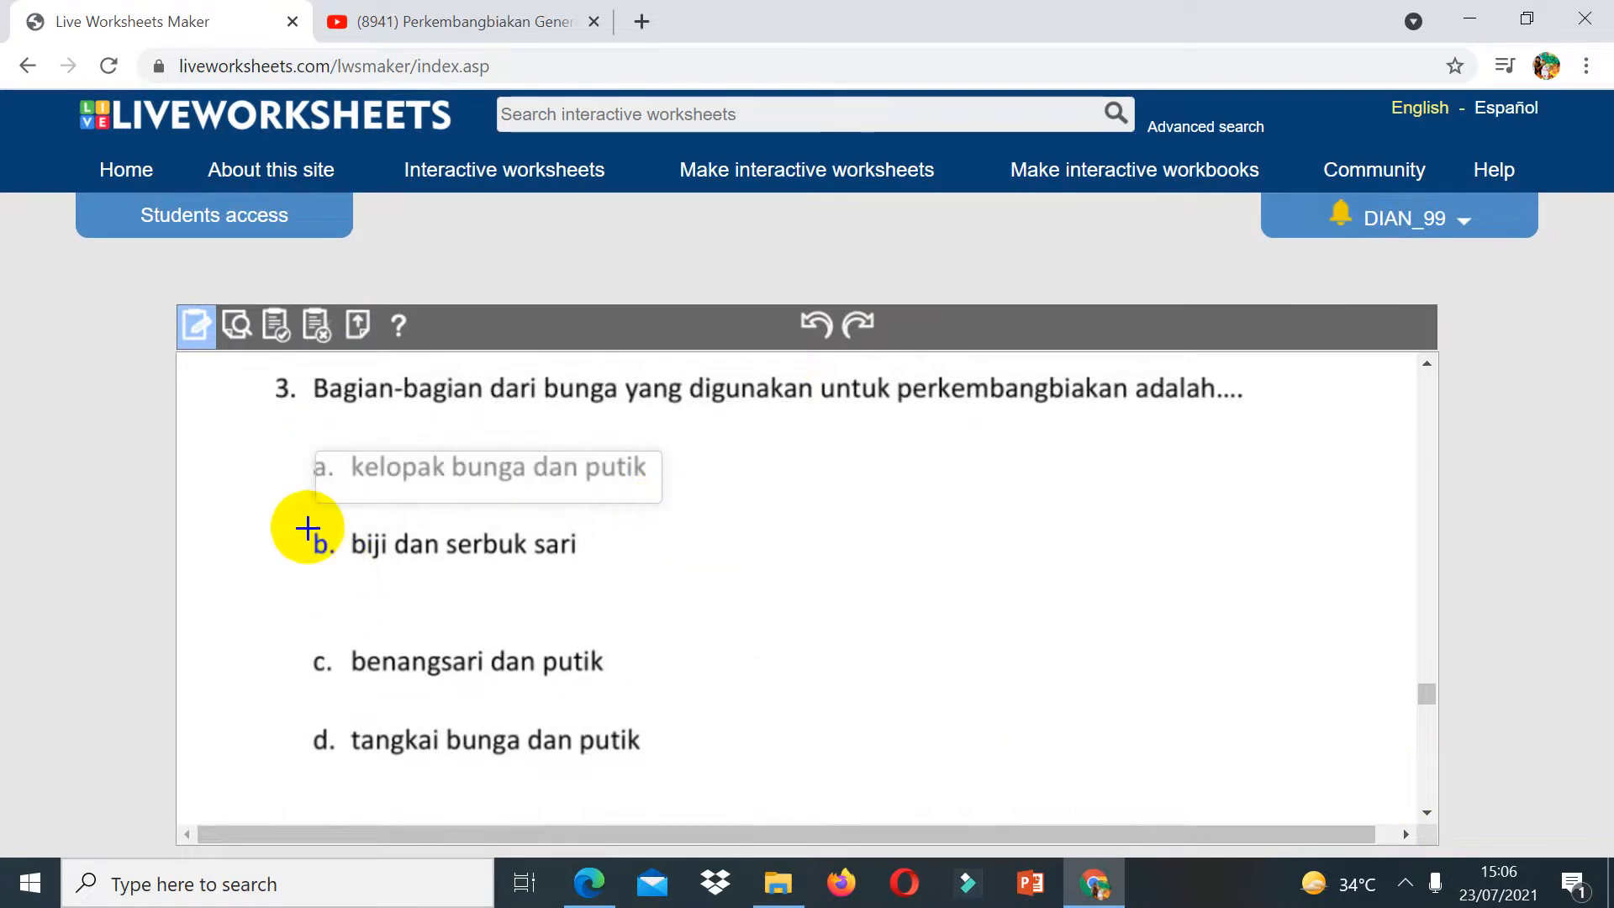
drag(307, 527, 609, 583)
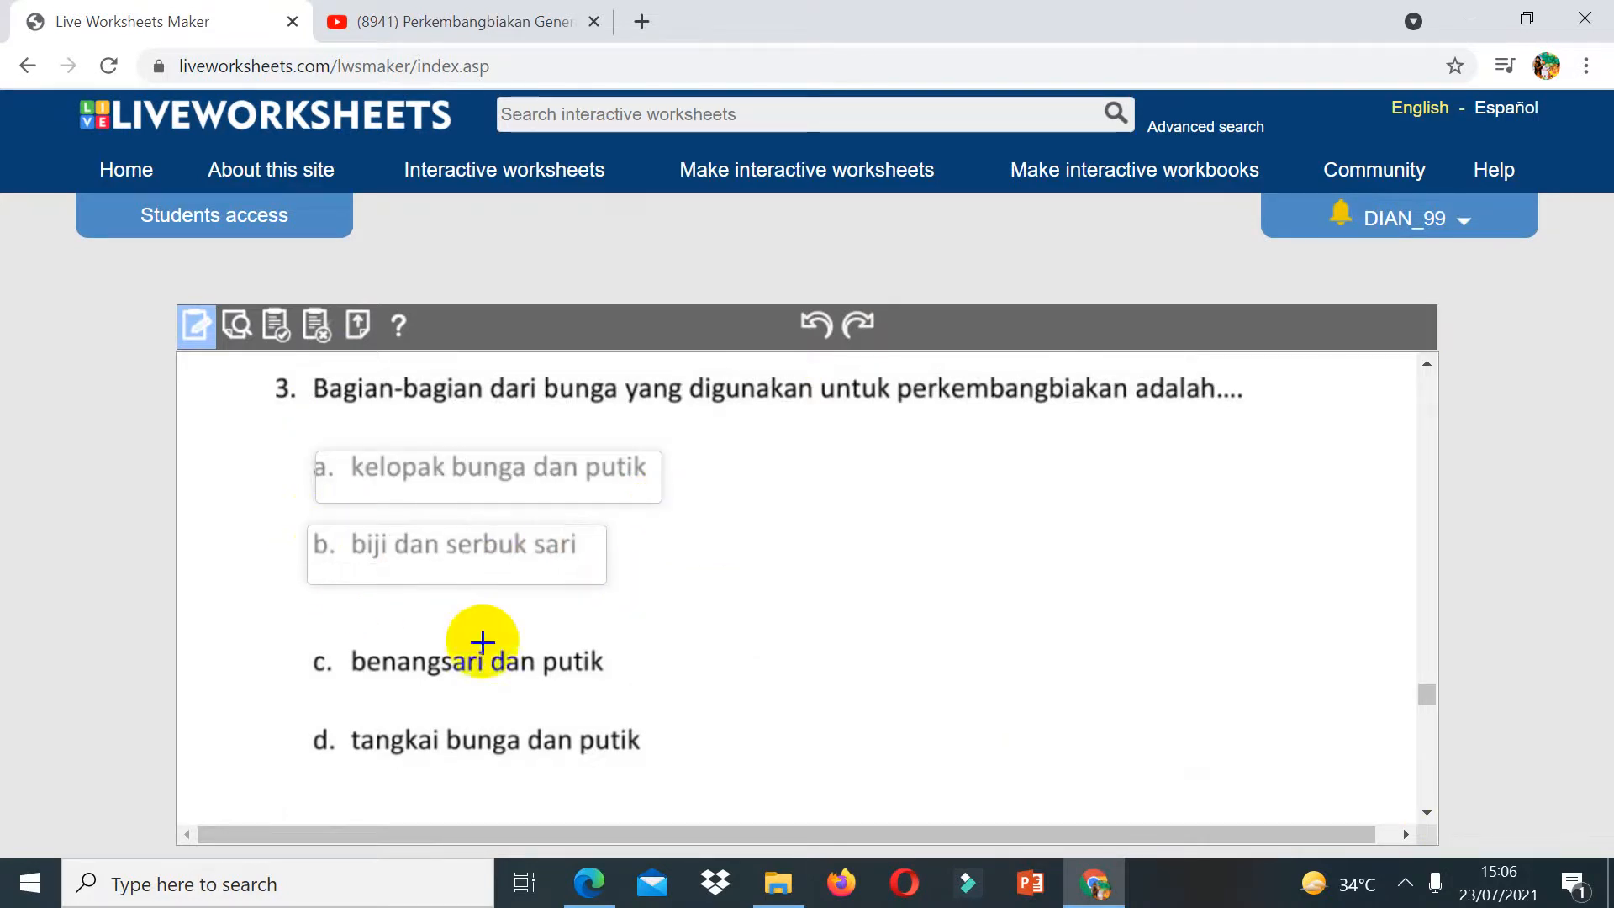
drag(306, 638, 620, 694)
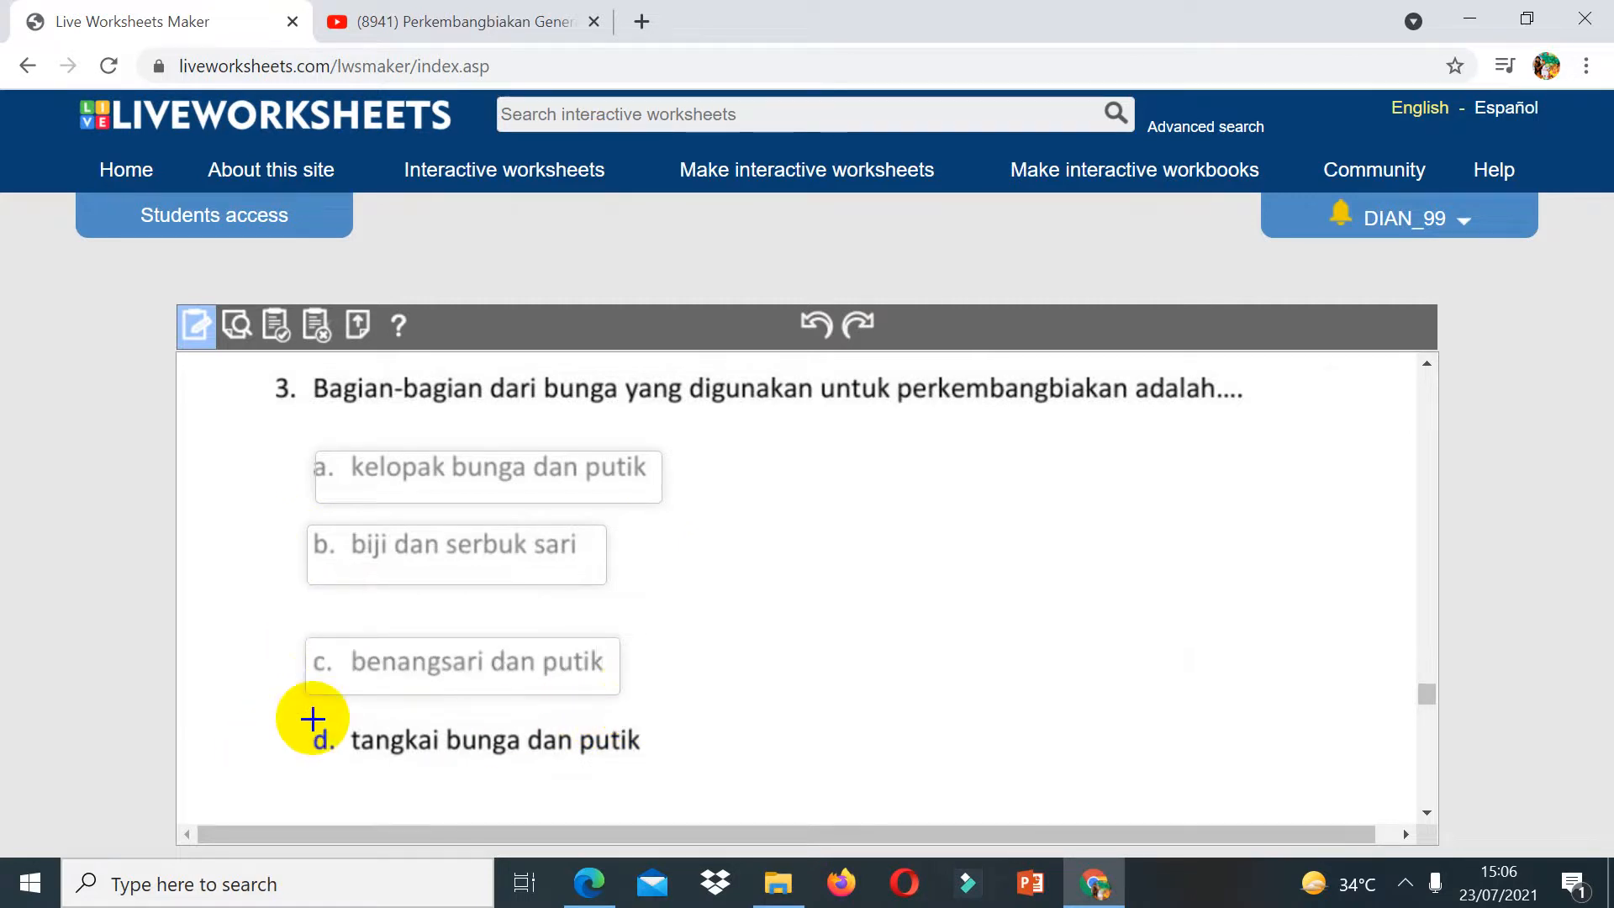
drag(315, 718, 658, 787)
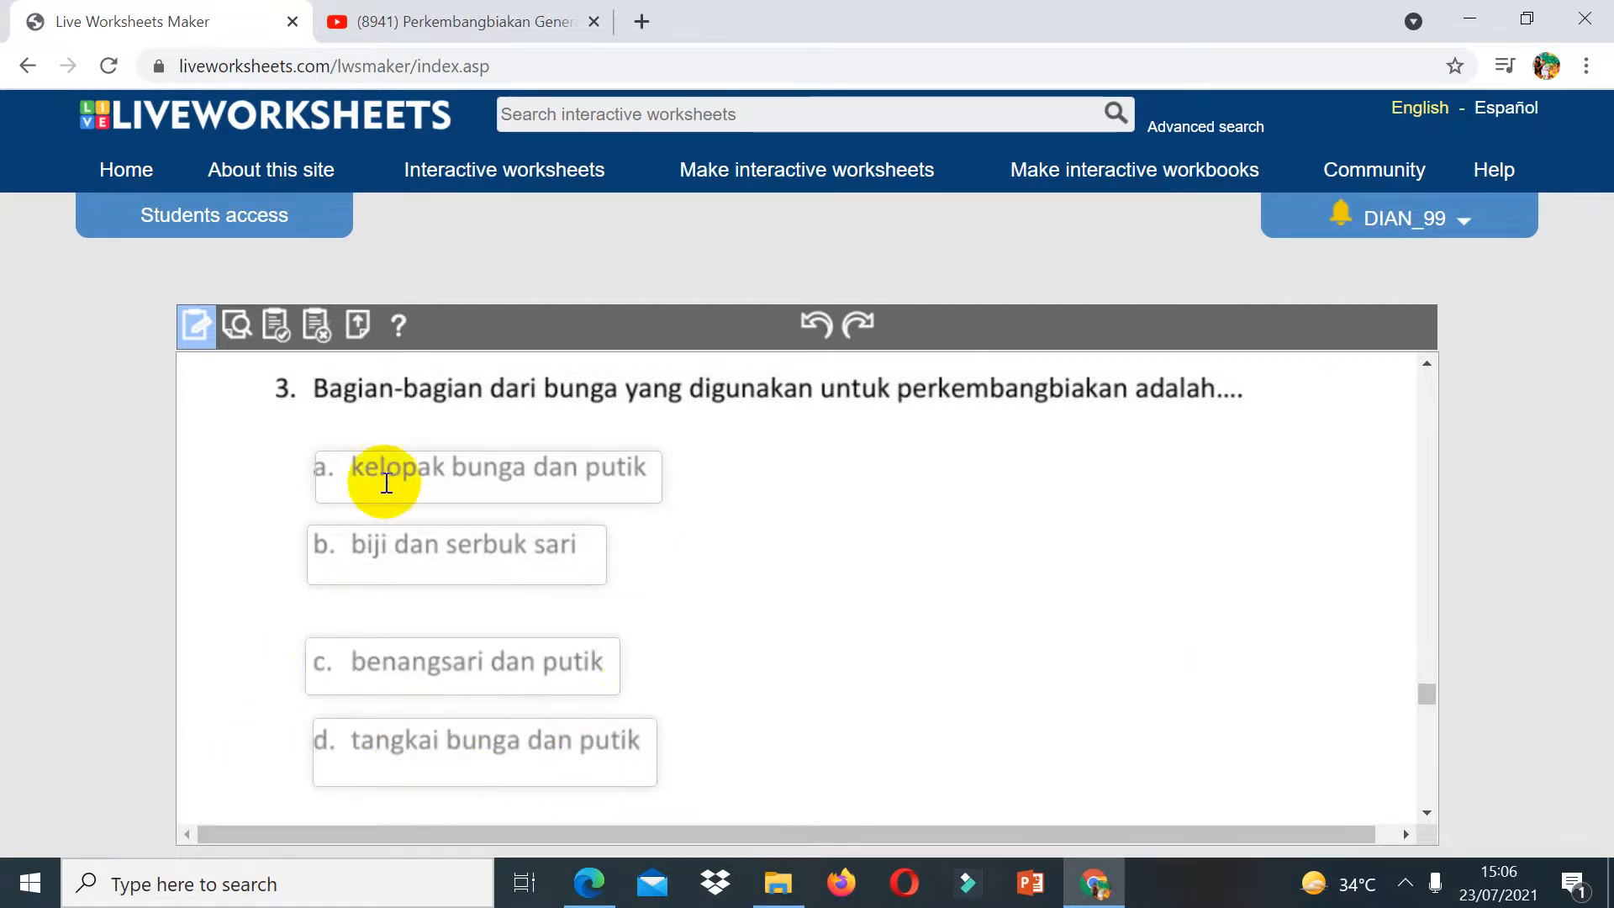
Step: Set question 3's option boxes to select:no for a, b and c, and select:yes for d
click(352, 473)
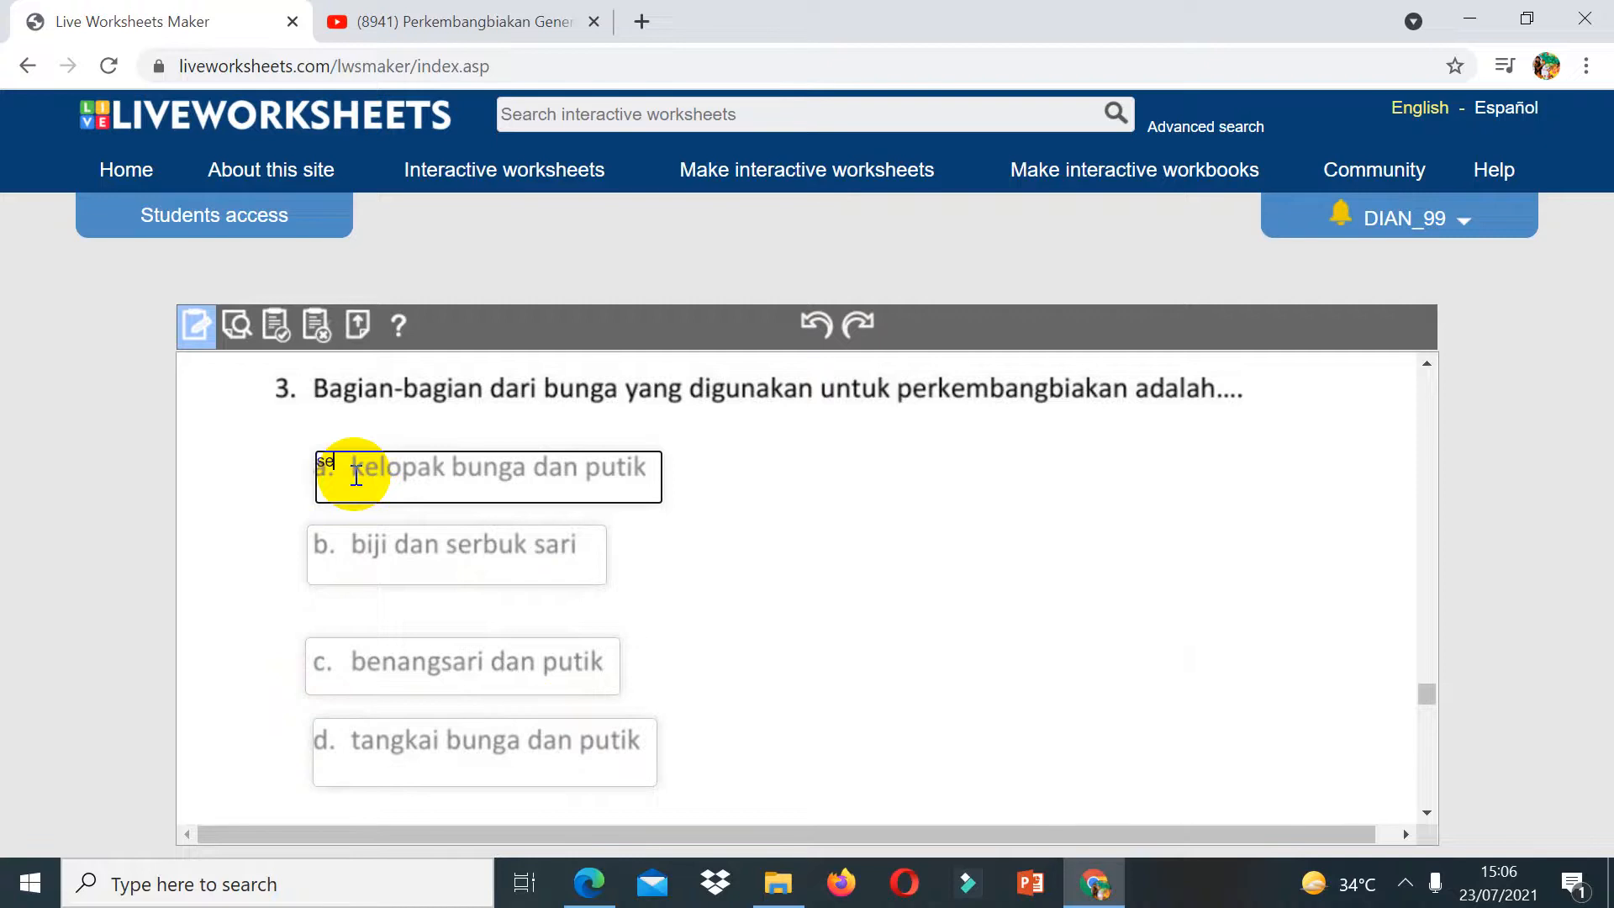
text(select:no)
click(336, 544)
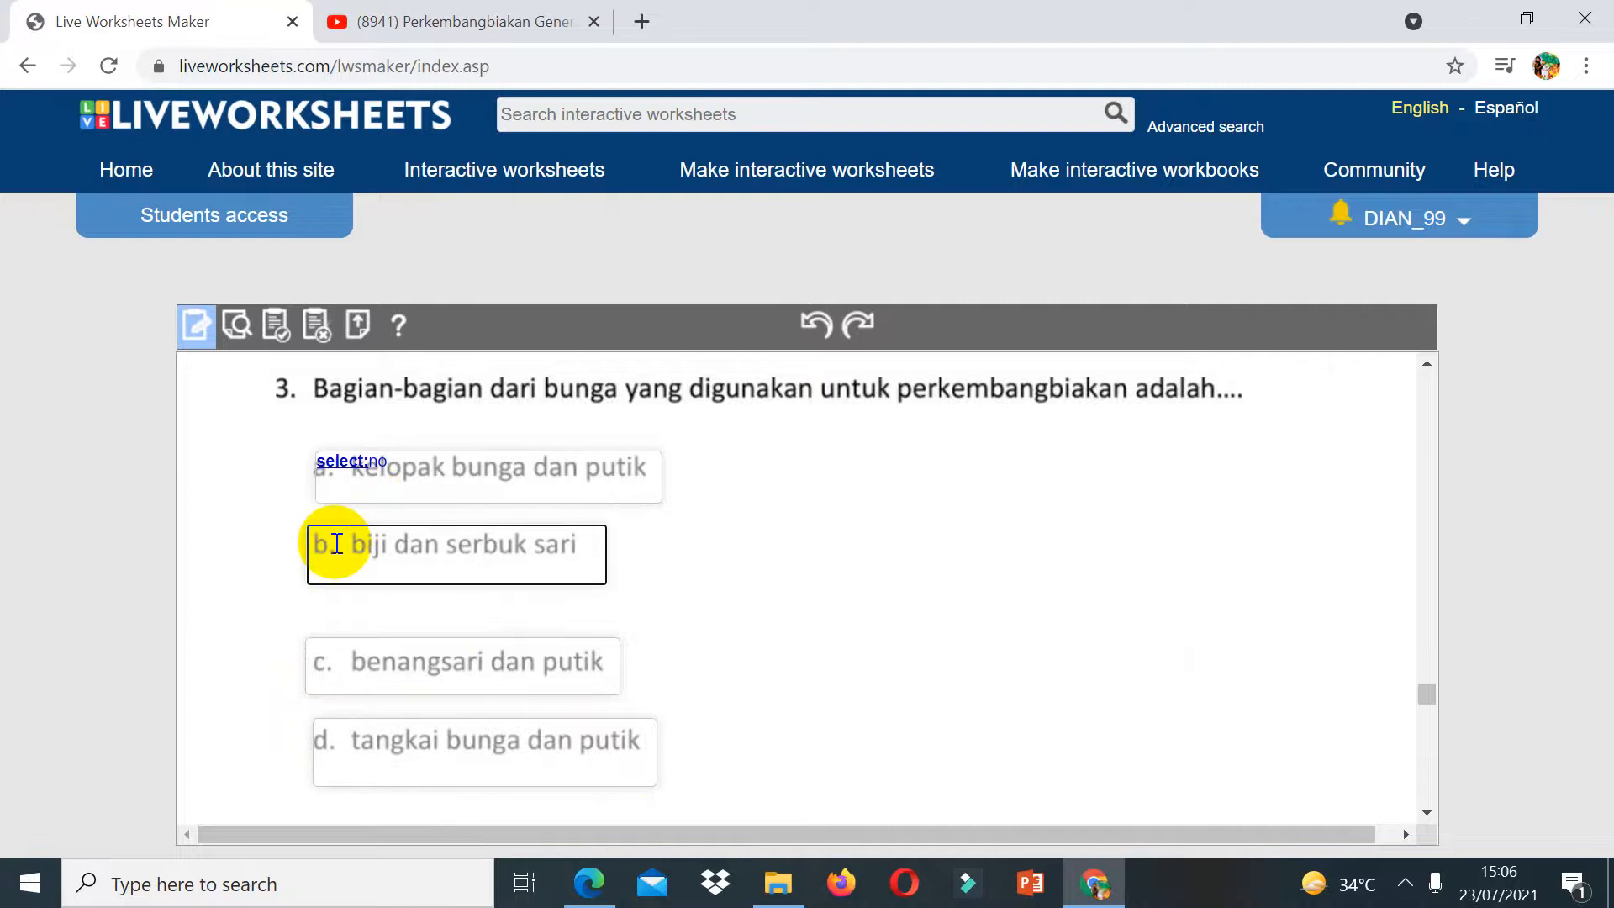
text(select)
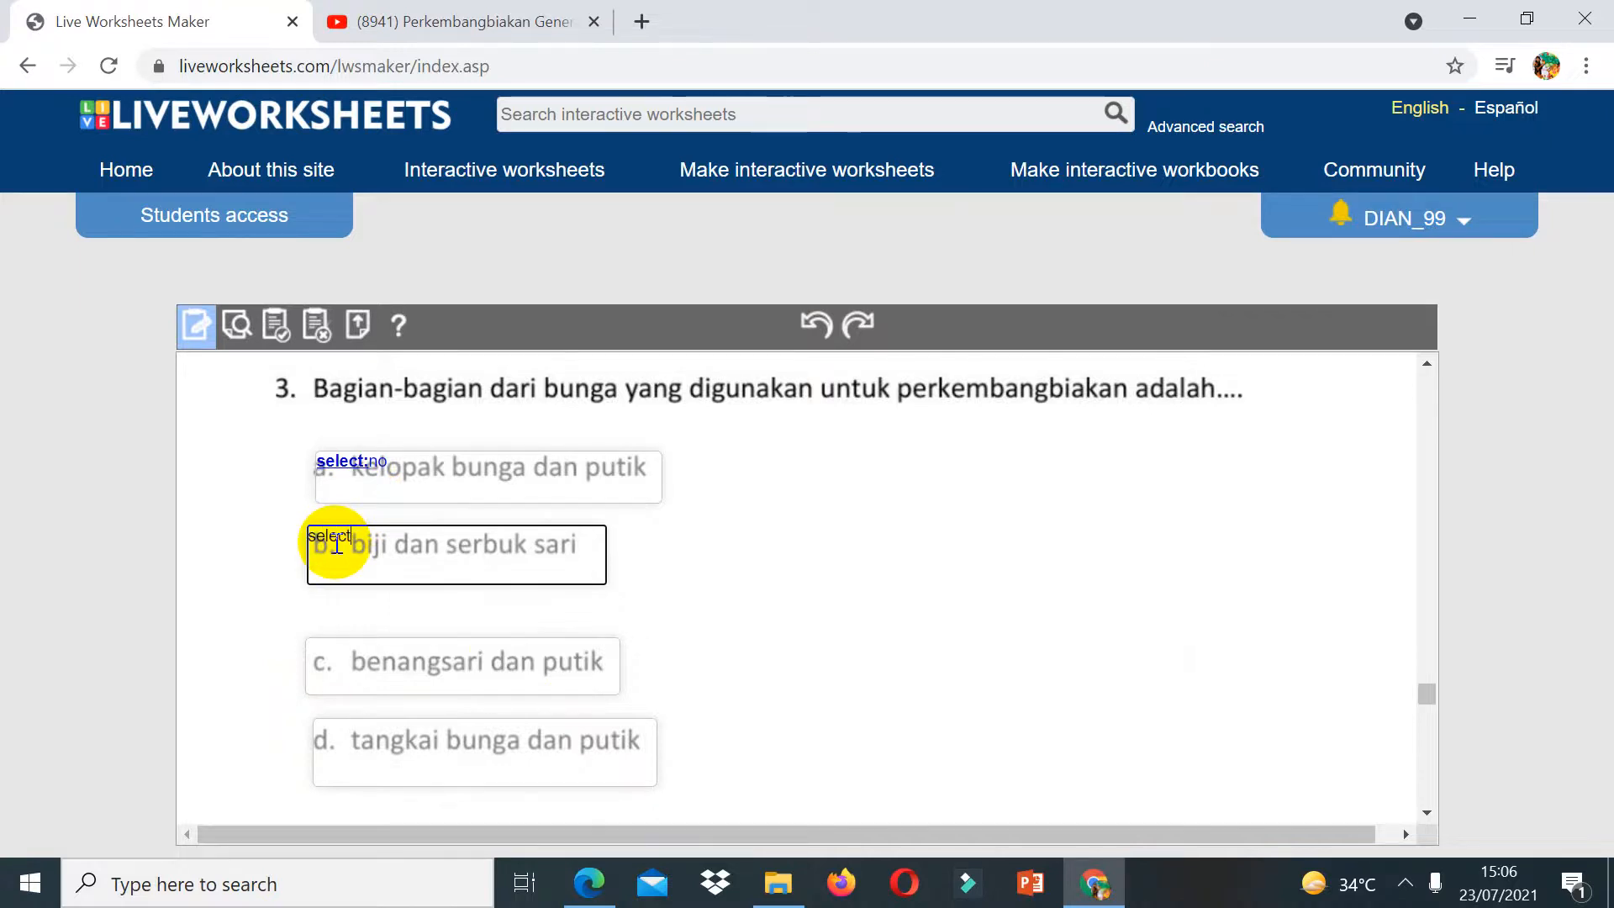
text(:)
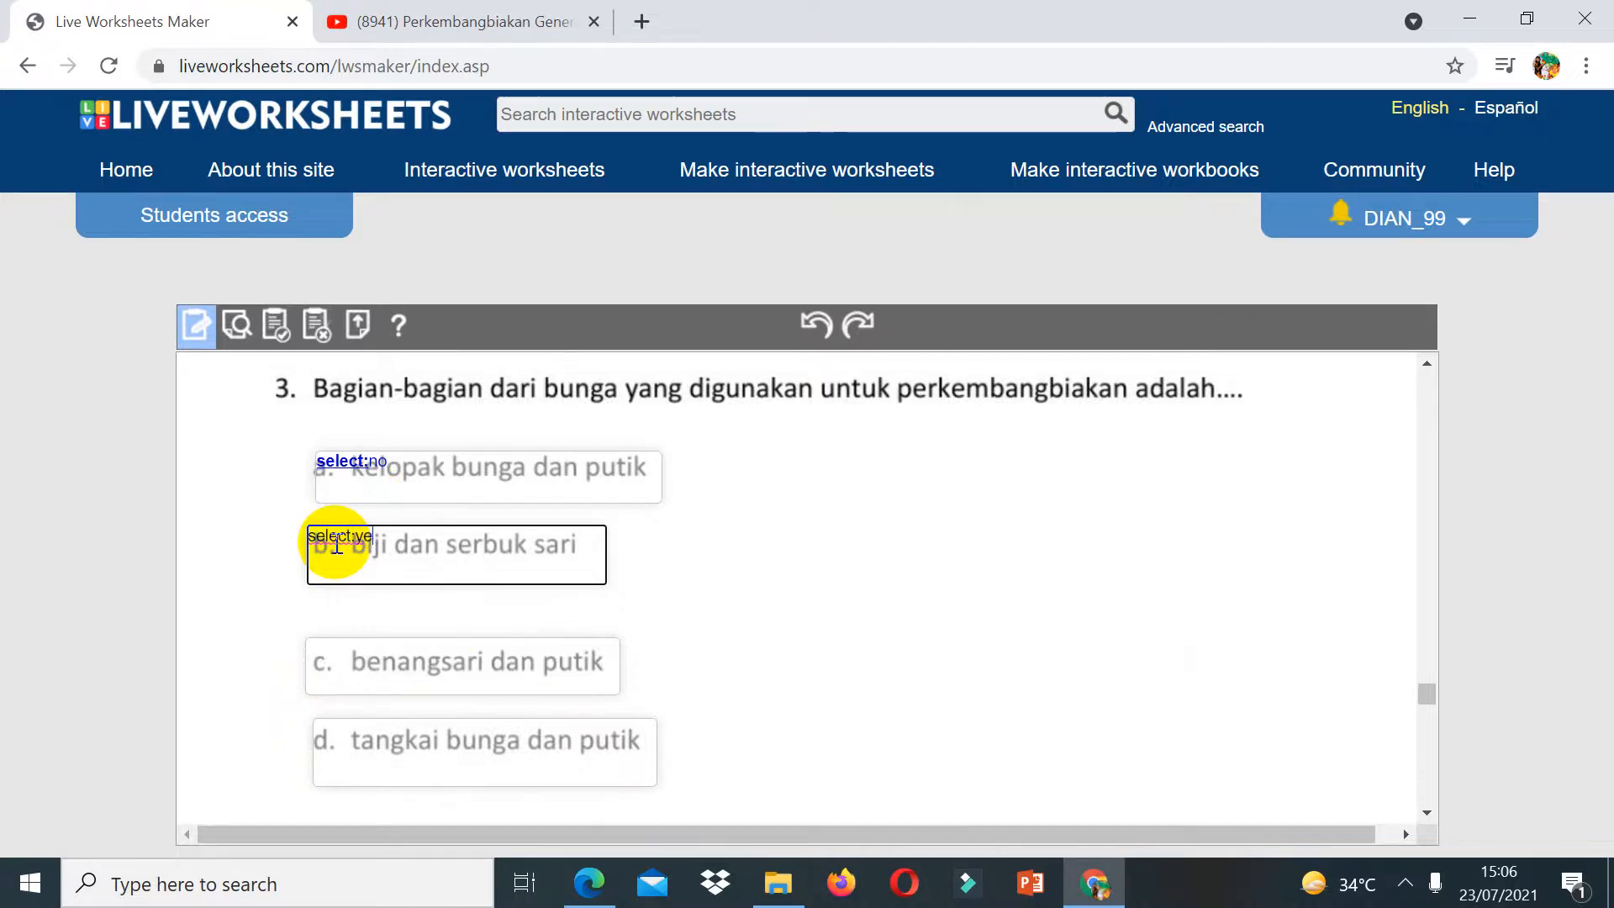
text(ye)
key(BackSpace)
click(336, 651)
text(se)
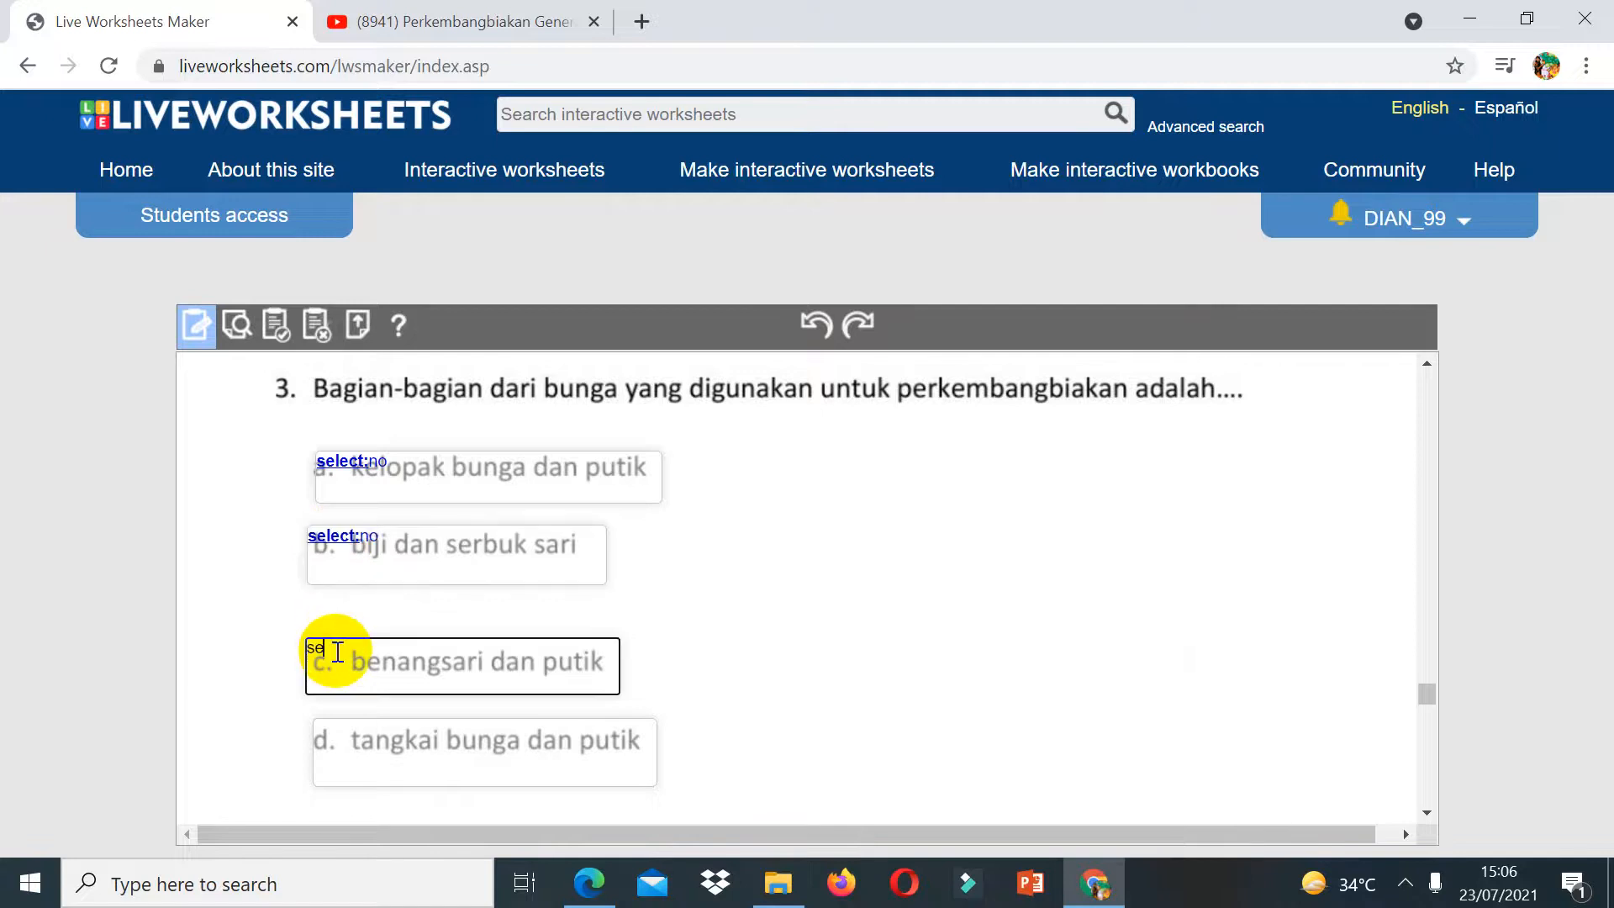
text(lect:no)
click(326, 743)
text(sele)
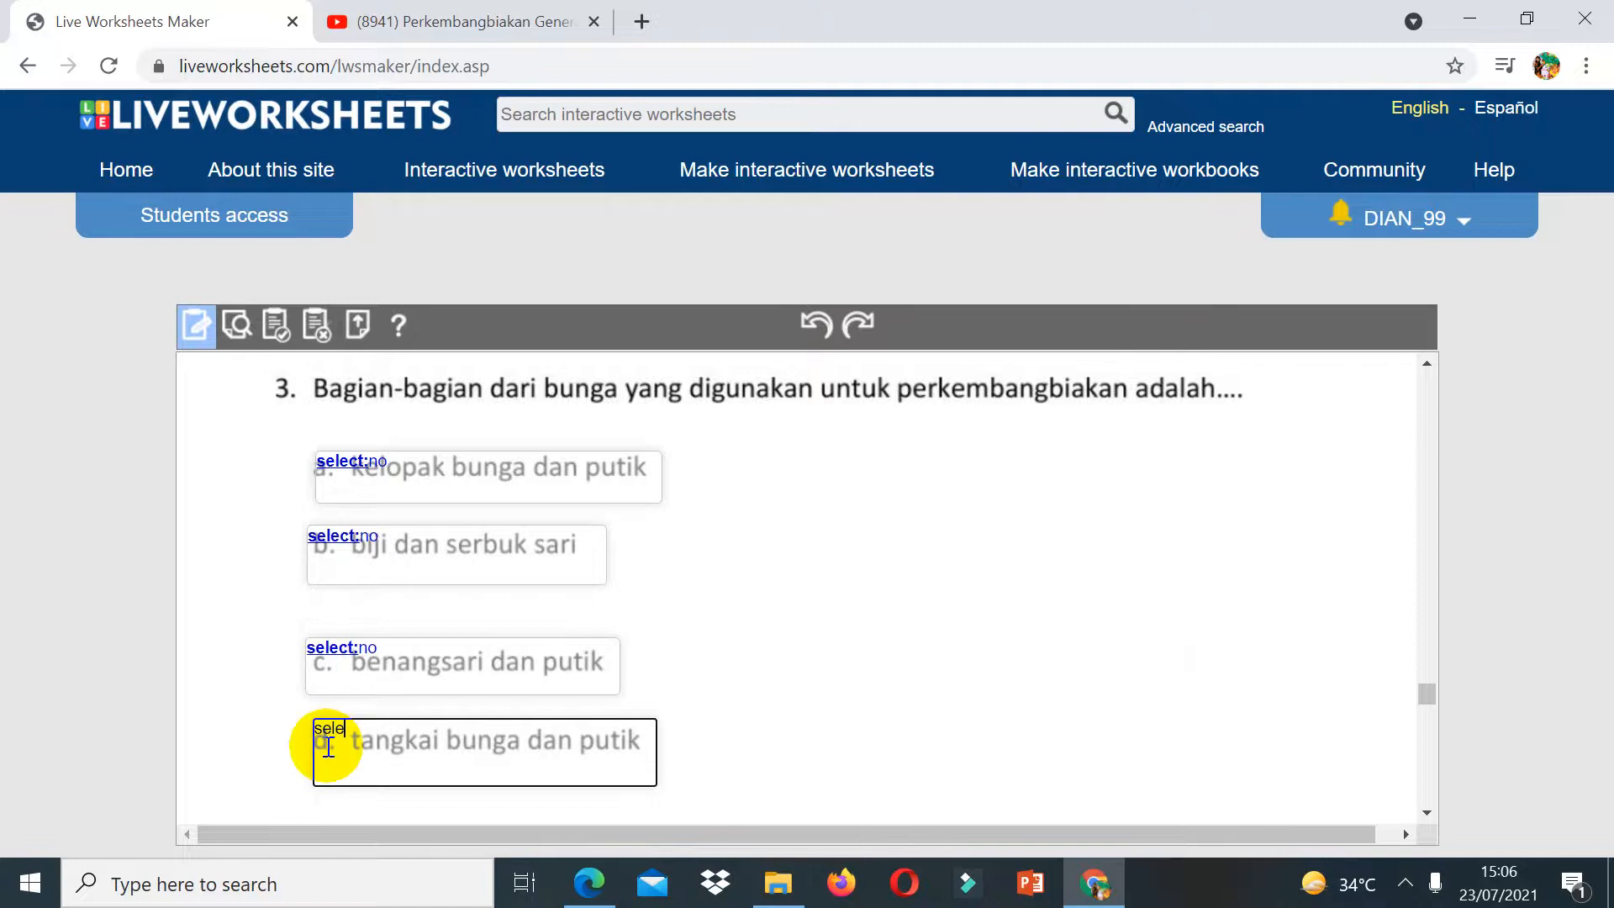
text(ct:yes)
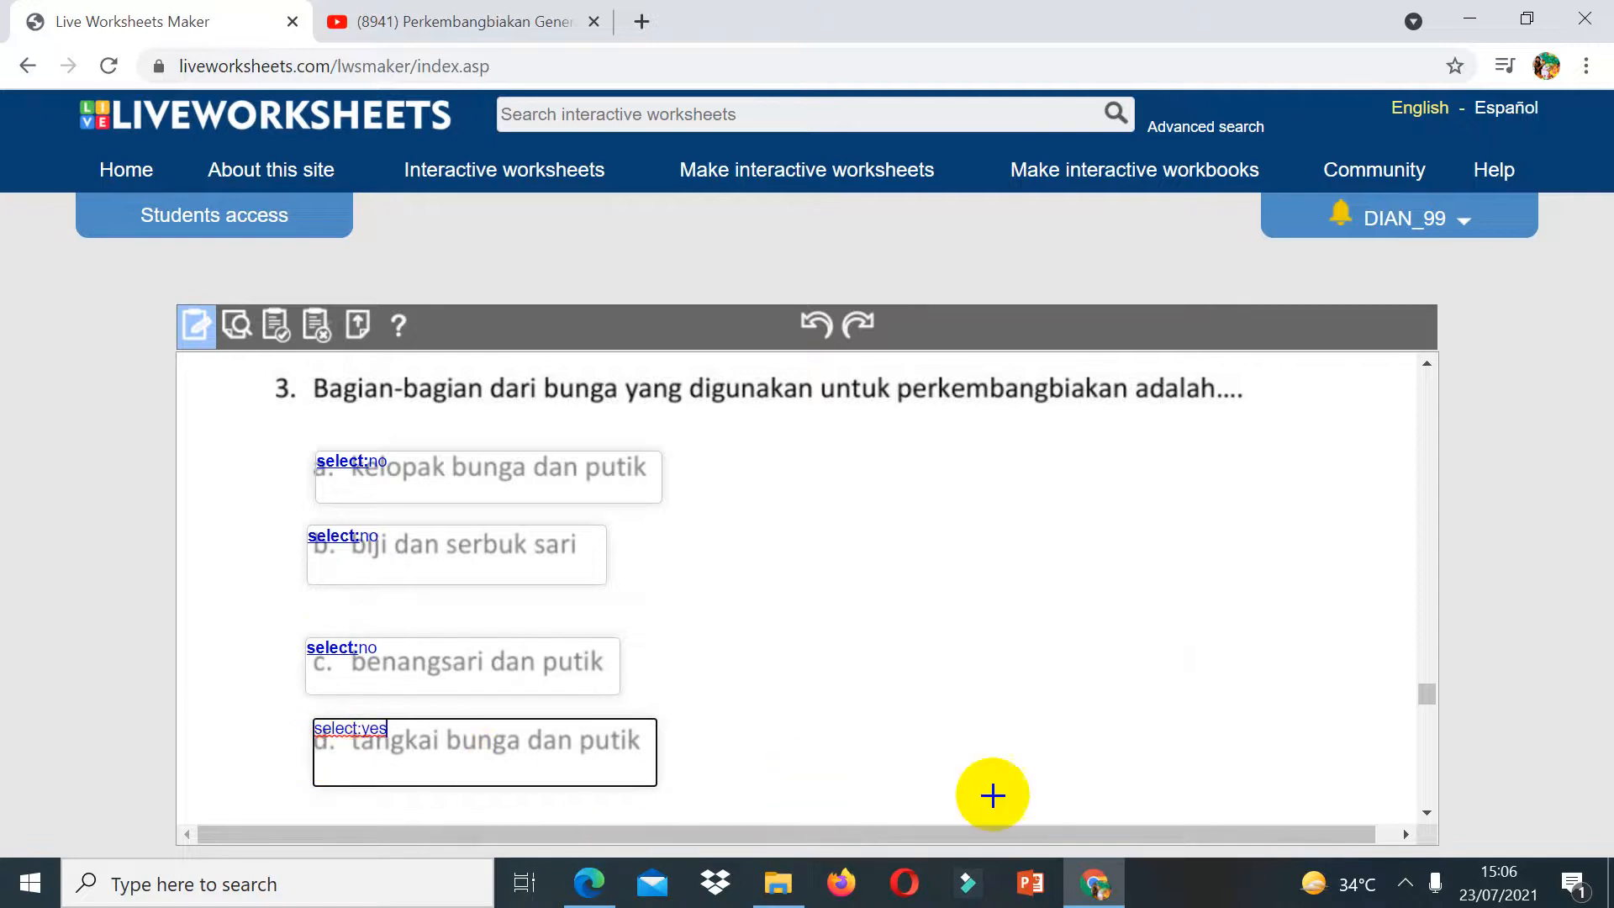
click(1426, 809)
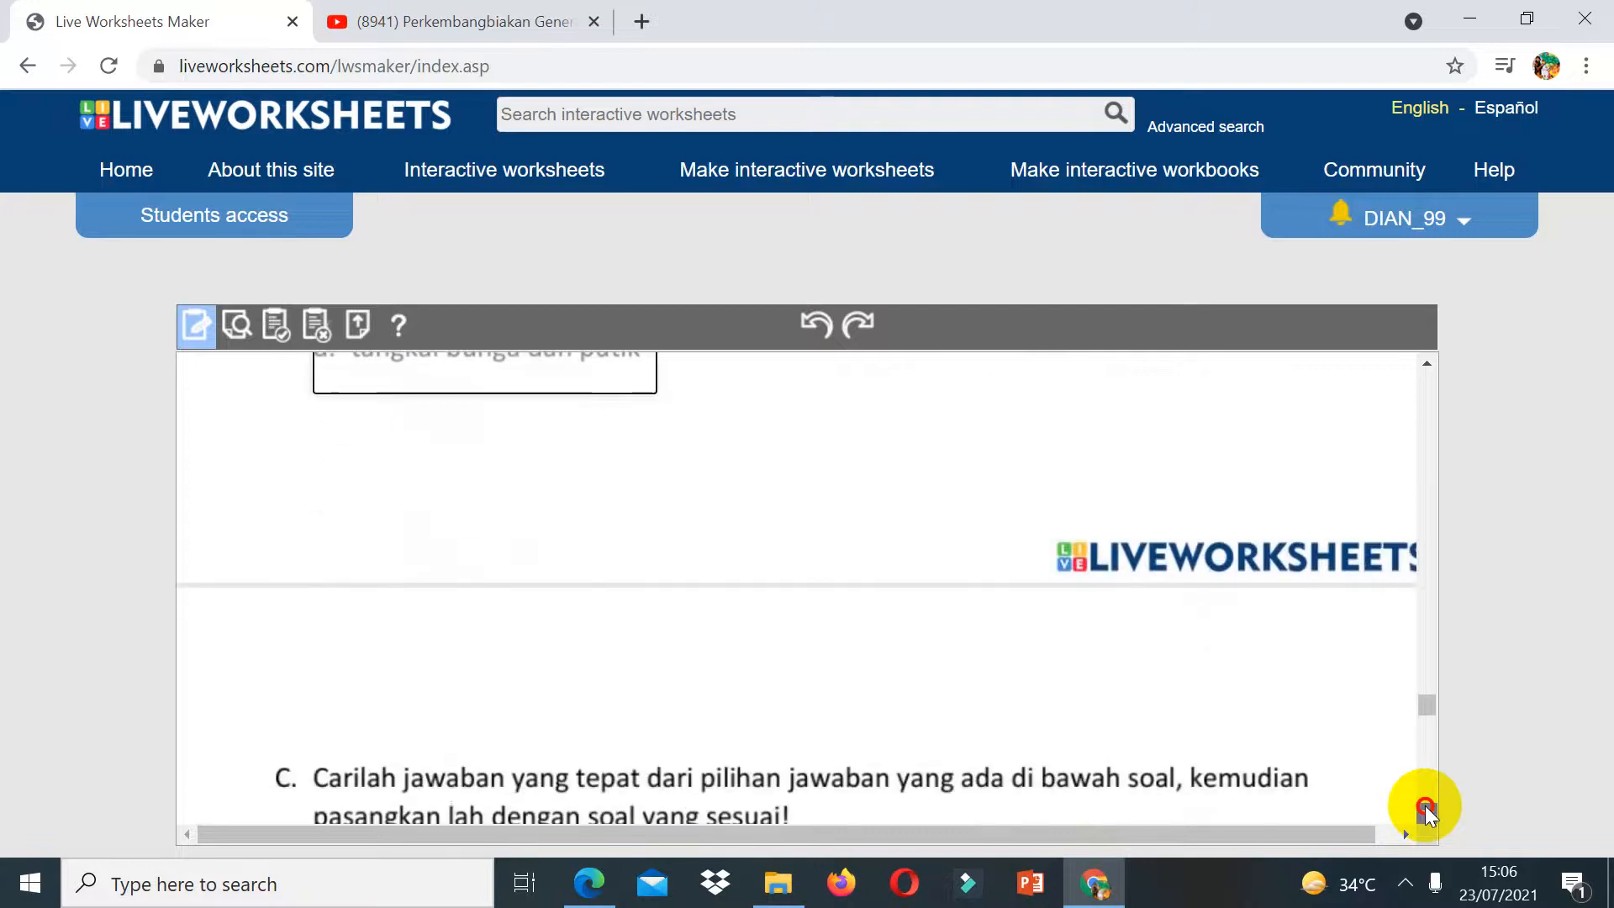
Step: Draw an answer box after each of the four questions in part C
scroll(1426, 809, down, 5)
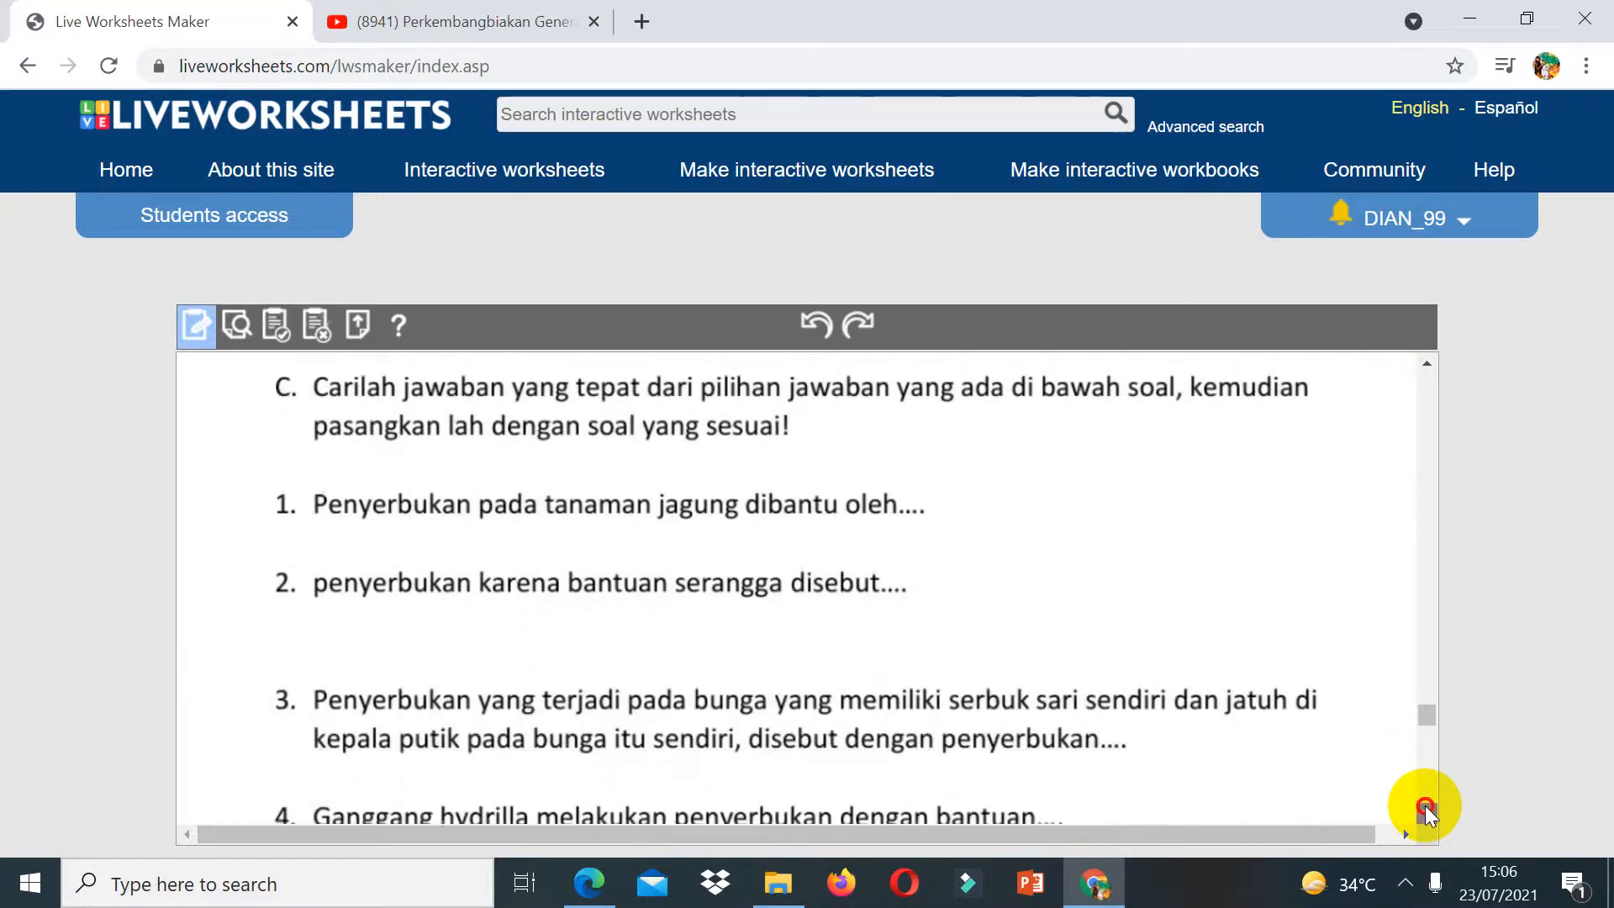
click(1426, 810)
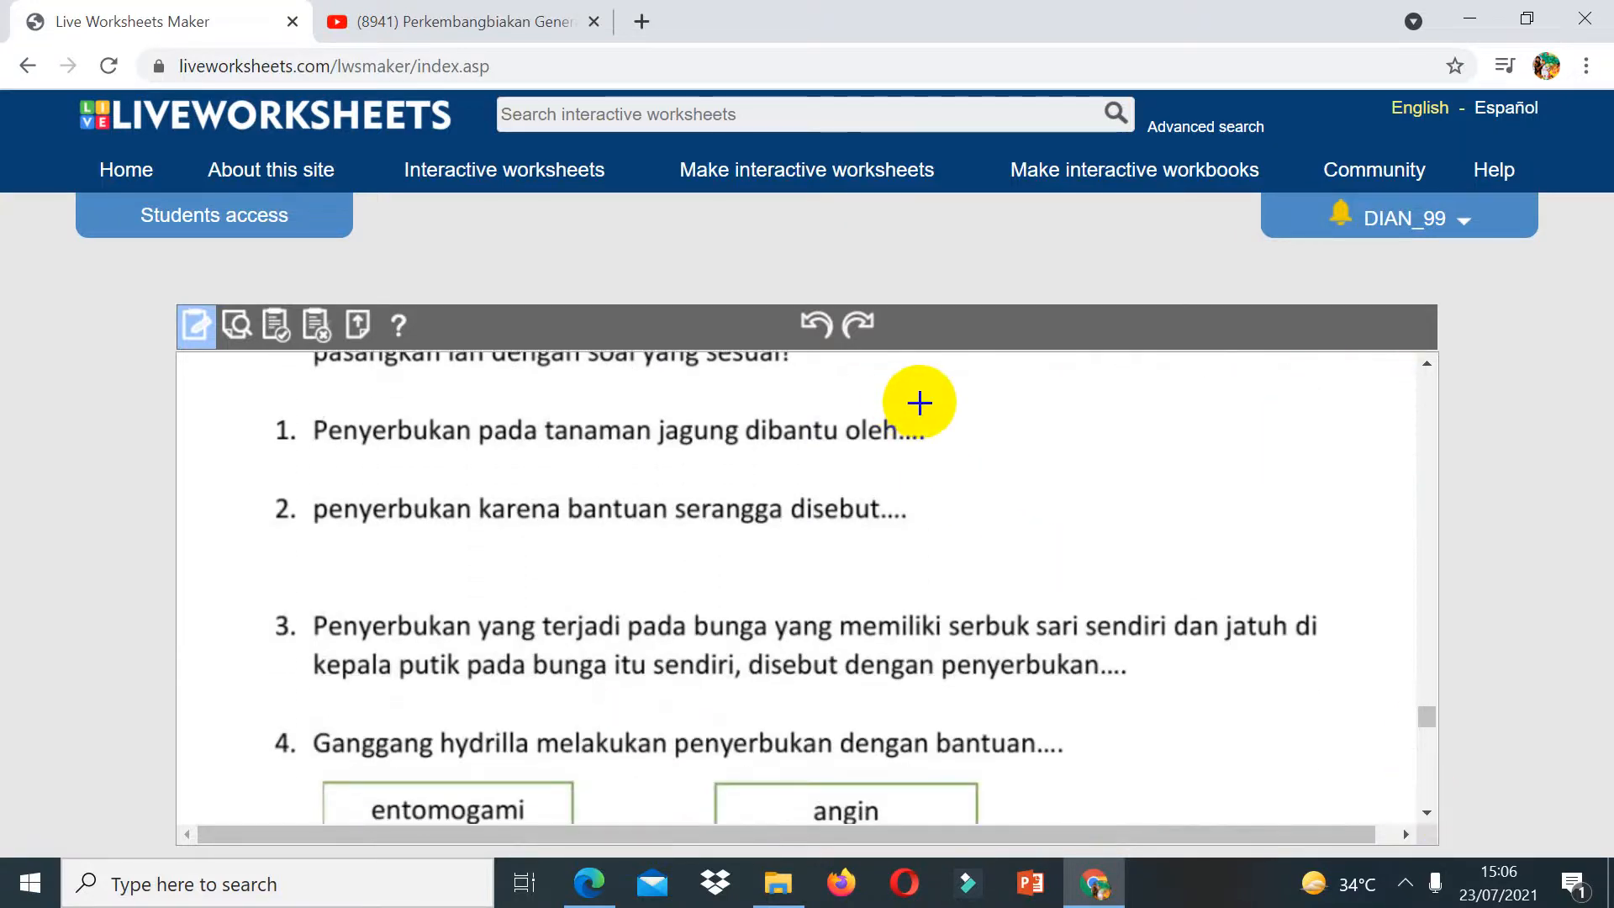
drag(925, 406, 1175, 458)
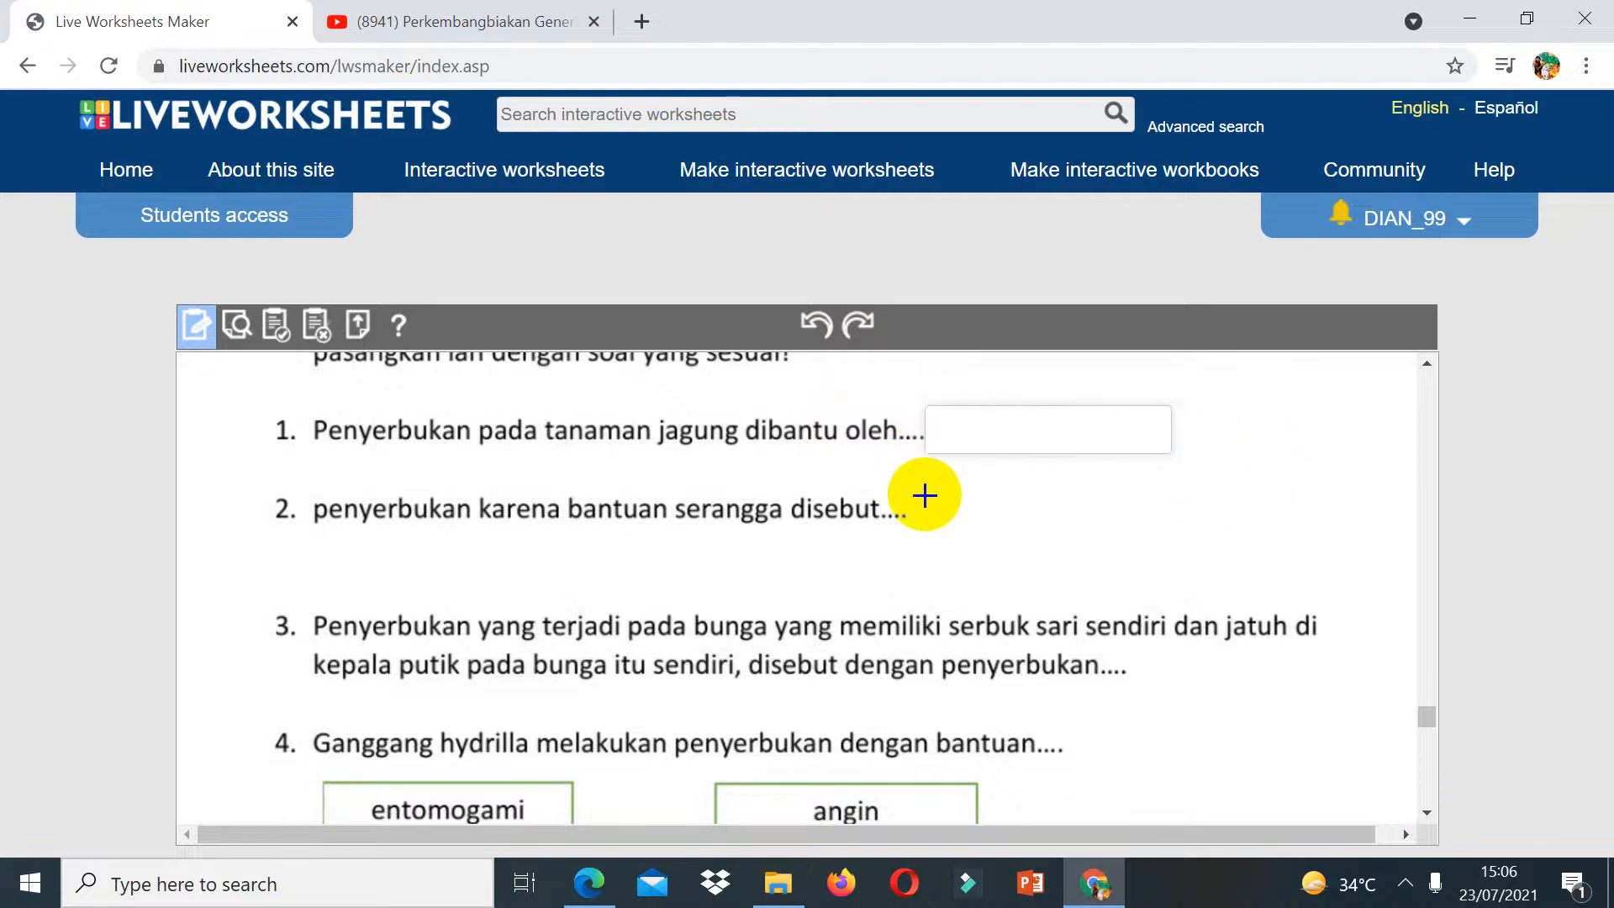
drag(925, 494, 1172, 551)
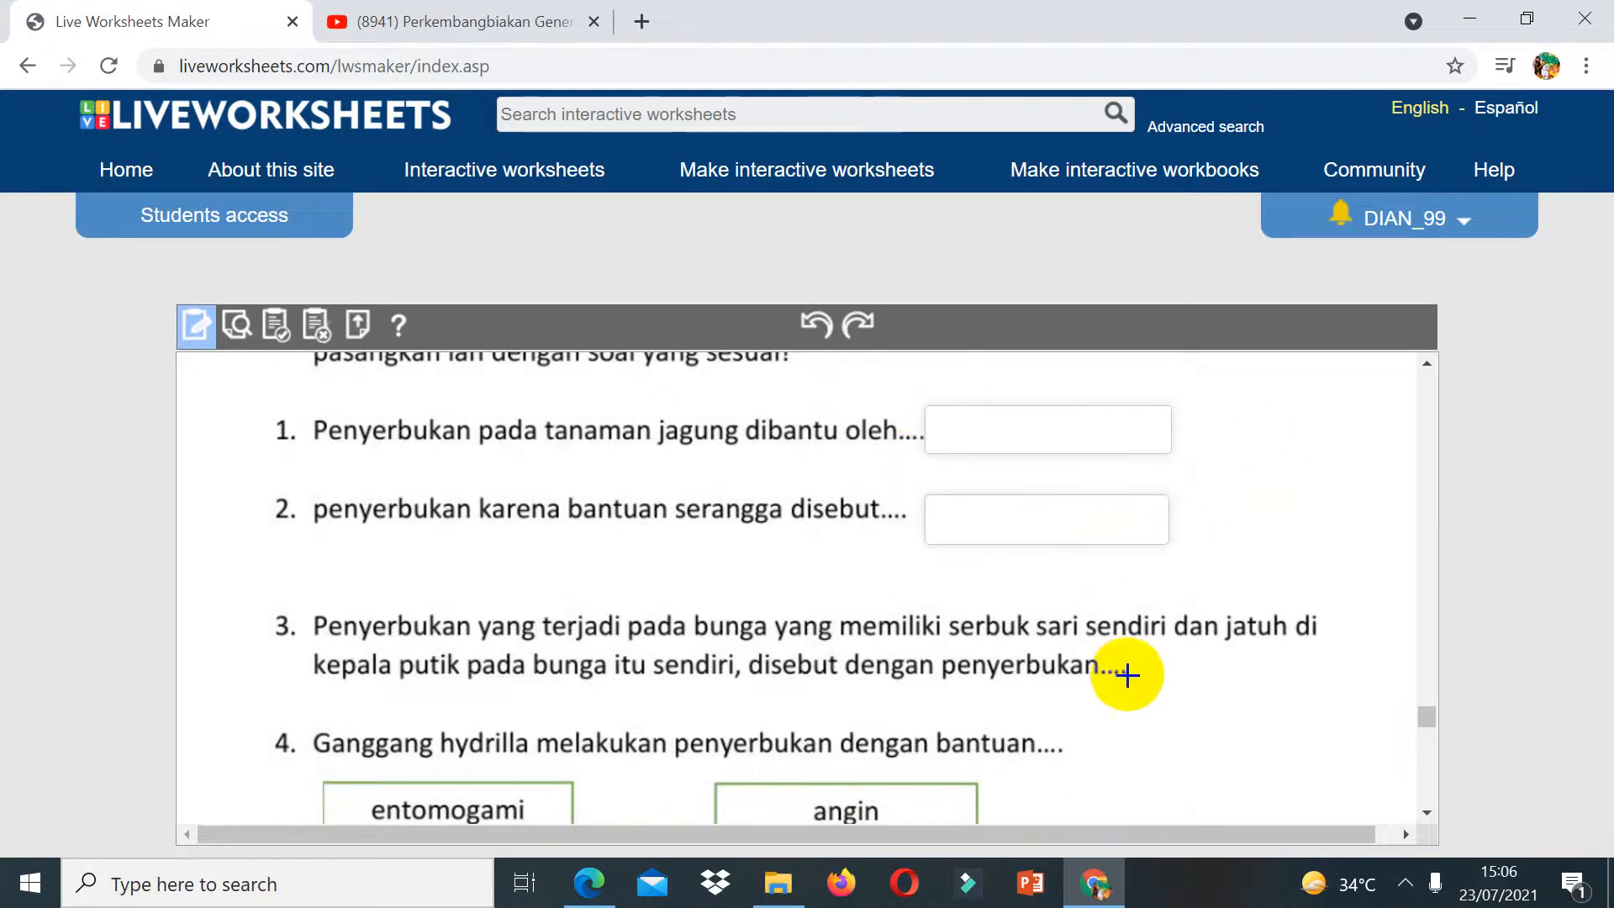
drag(1136, 655, 1346, 701)
drag(1082, 729, 1314, 785)
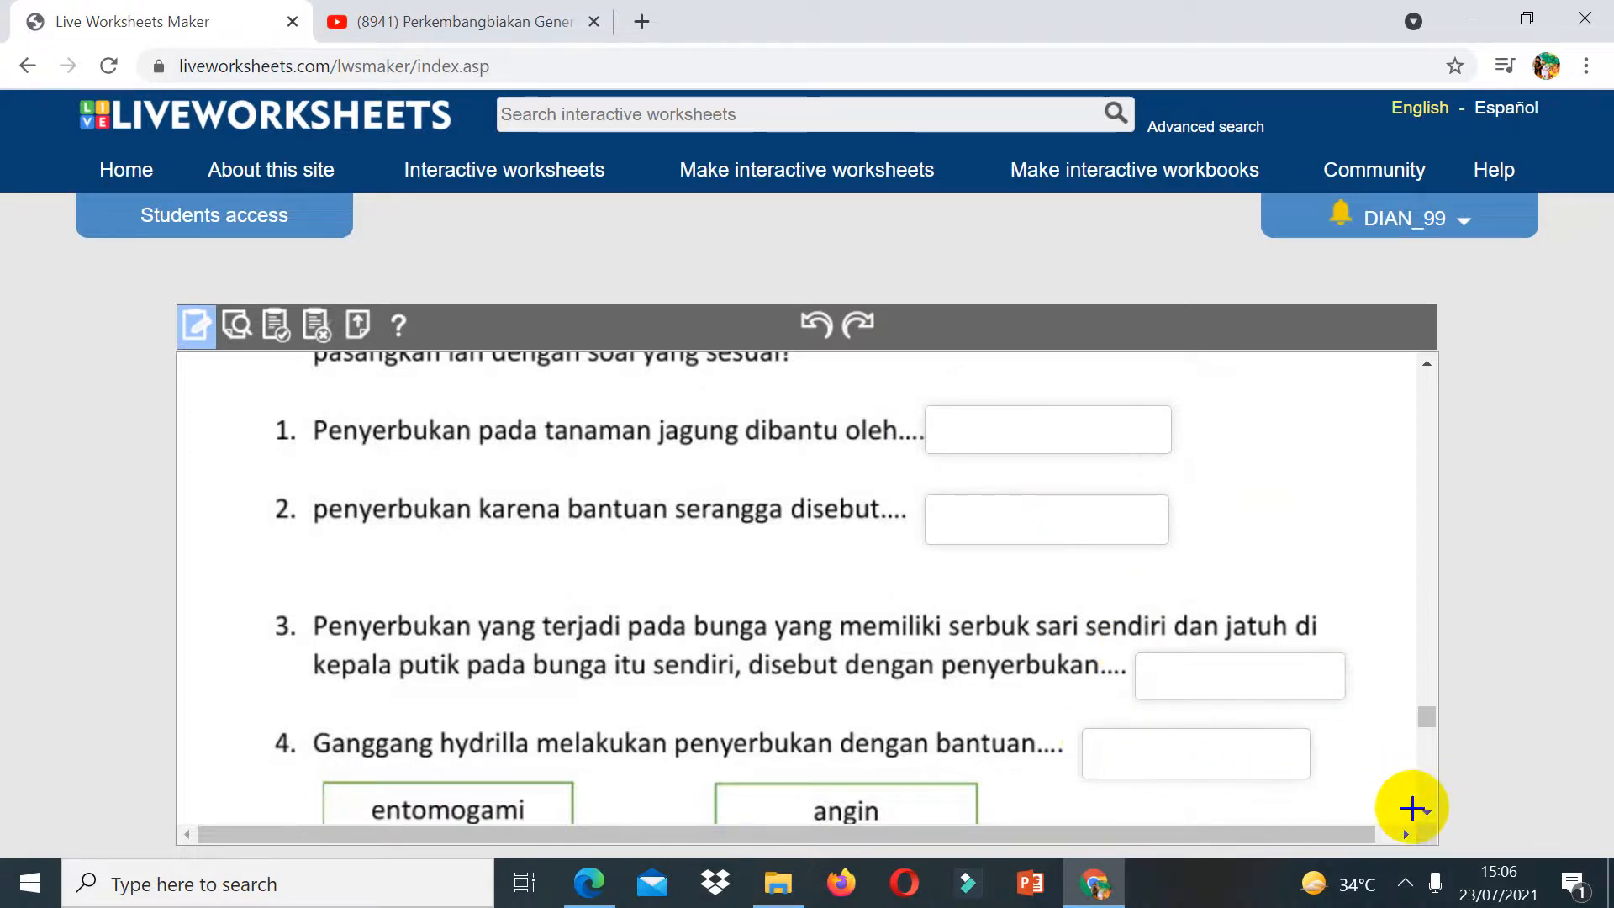
Step: Draw a box over each of the four answer choices entomogami, angin, air and sendiri below part C
scroll(1427, 809, down, 3)
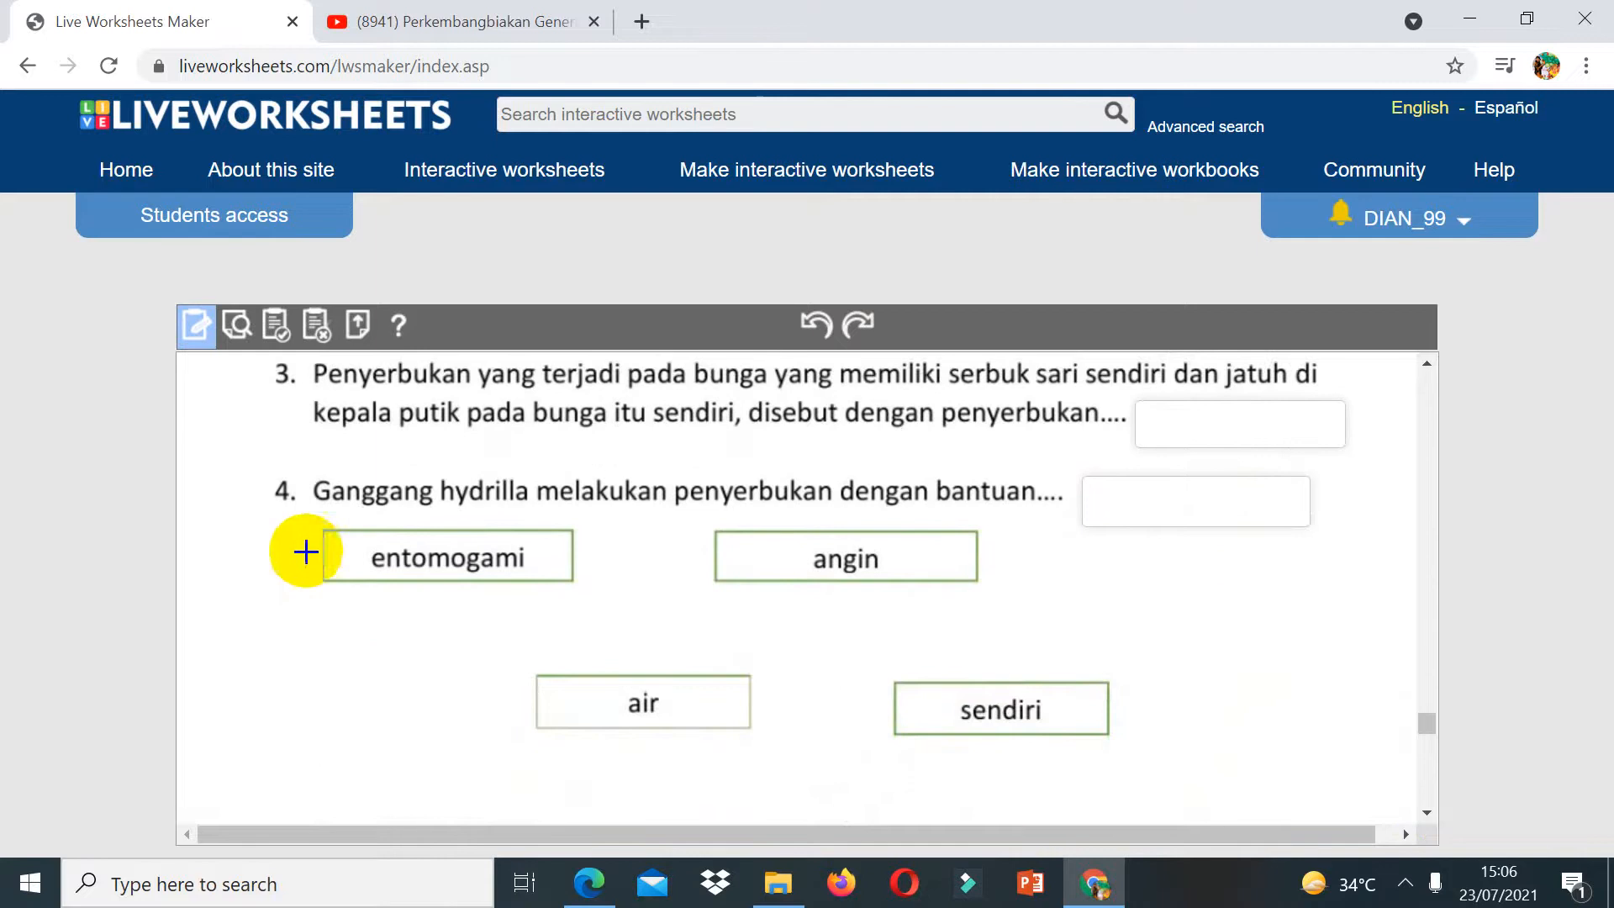
drag(313, 515, 602, 589)
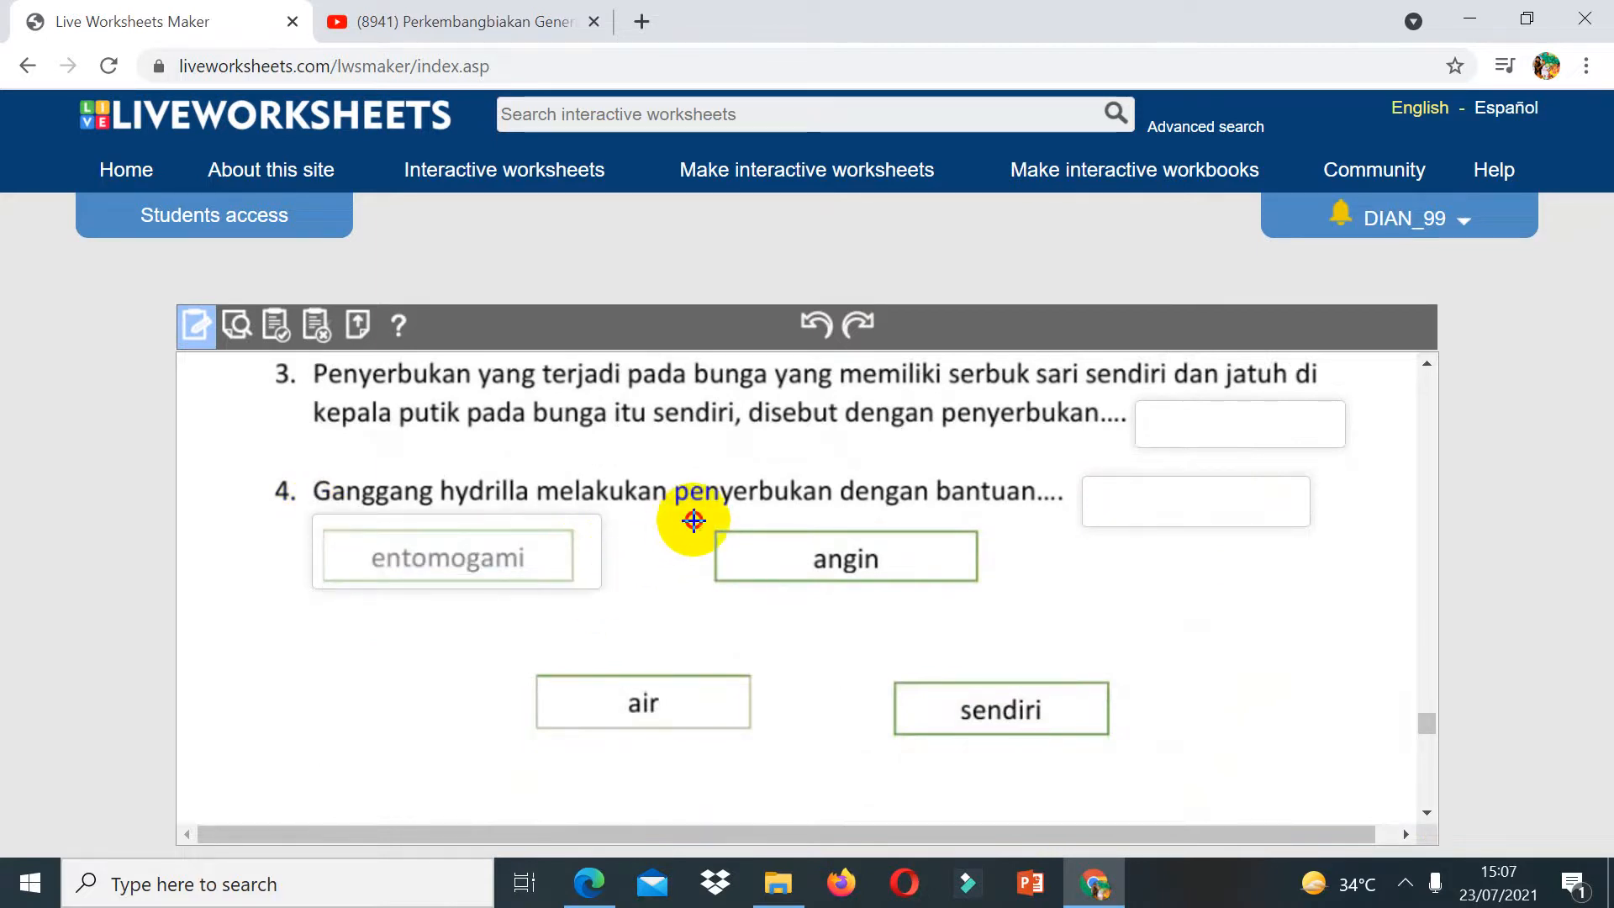
drag(693, 520, 1005, 594)
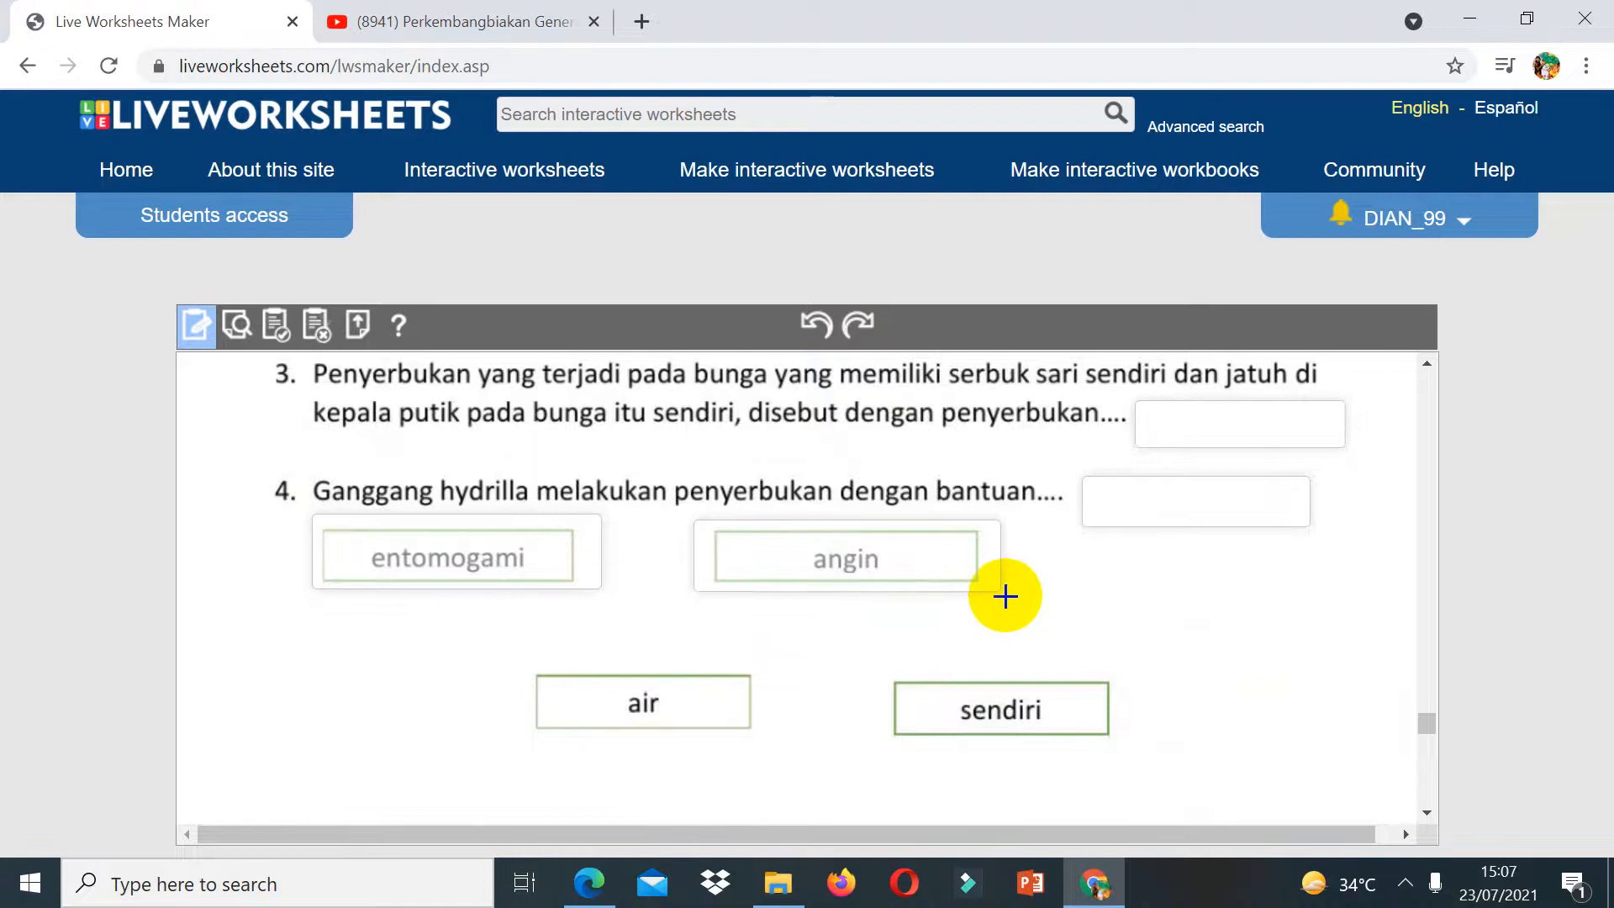
drag(519, 663, 769, 745)
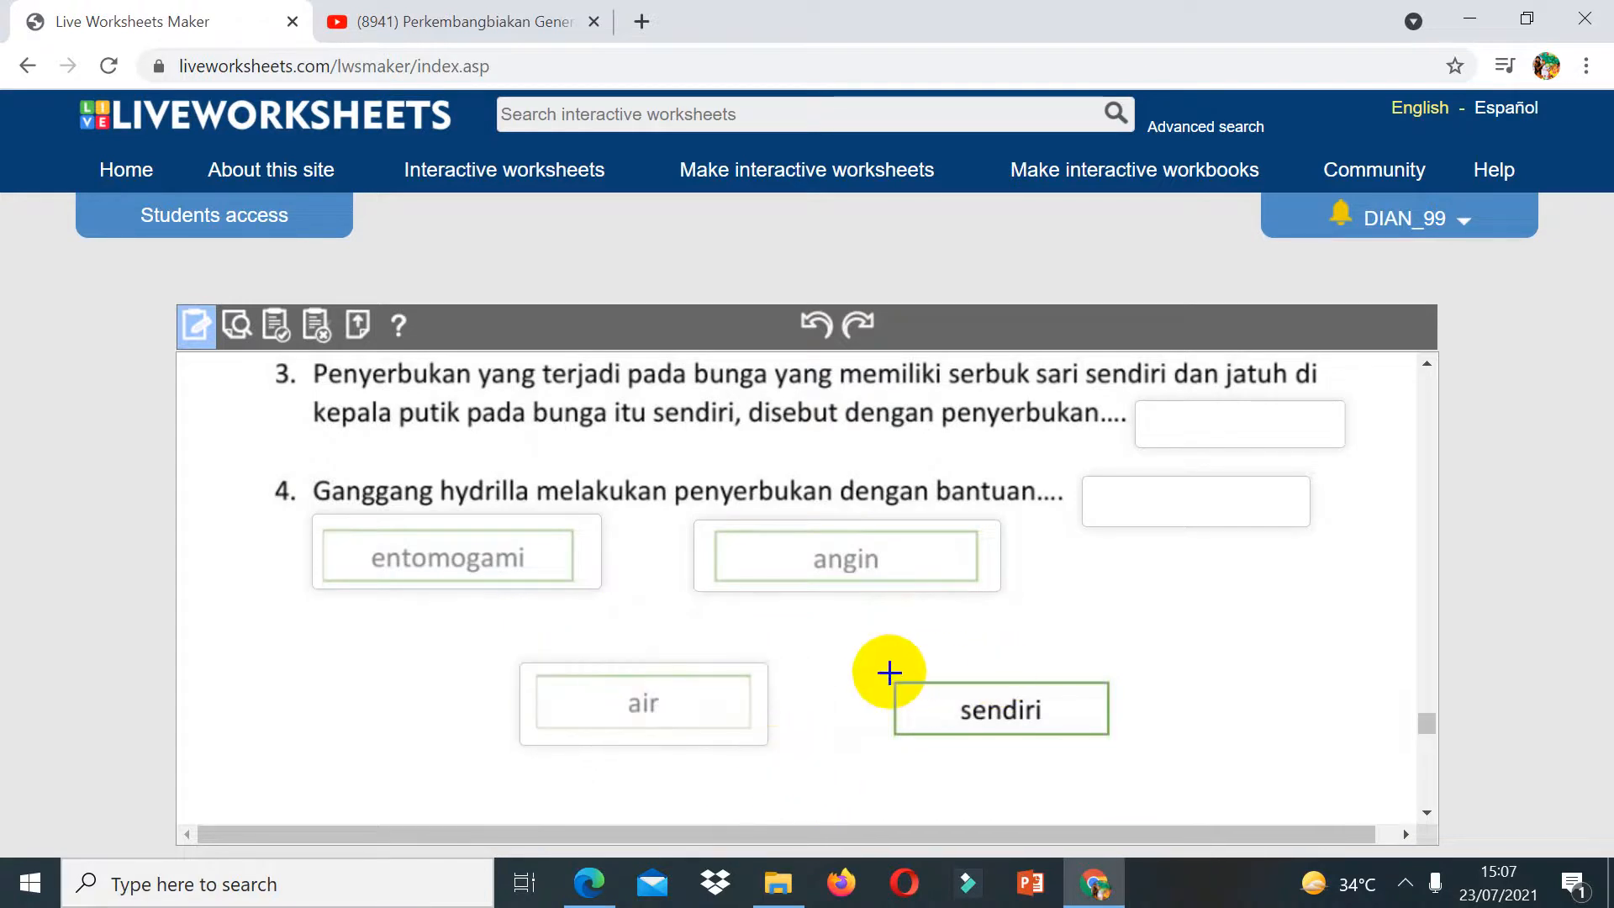
drag(883, 670, 1125, 755)
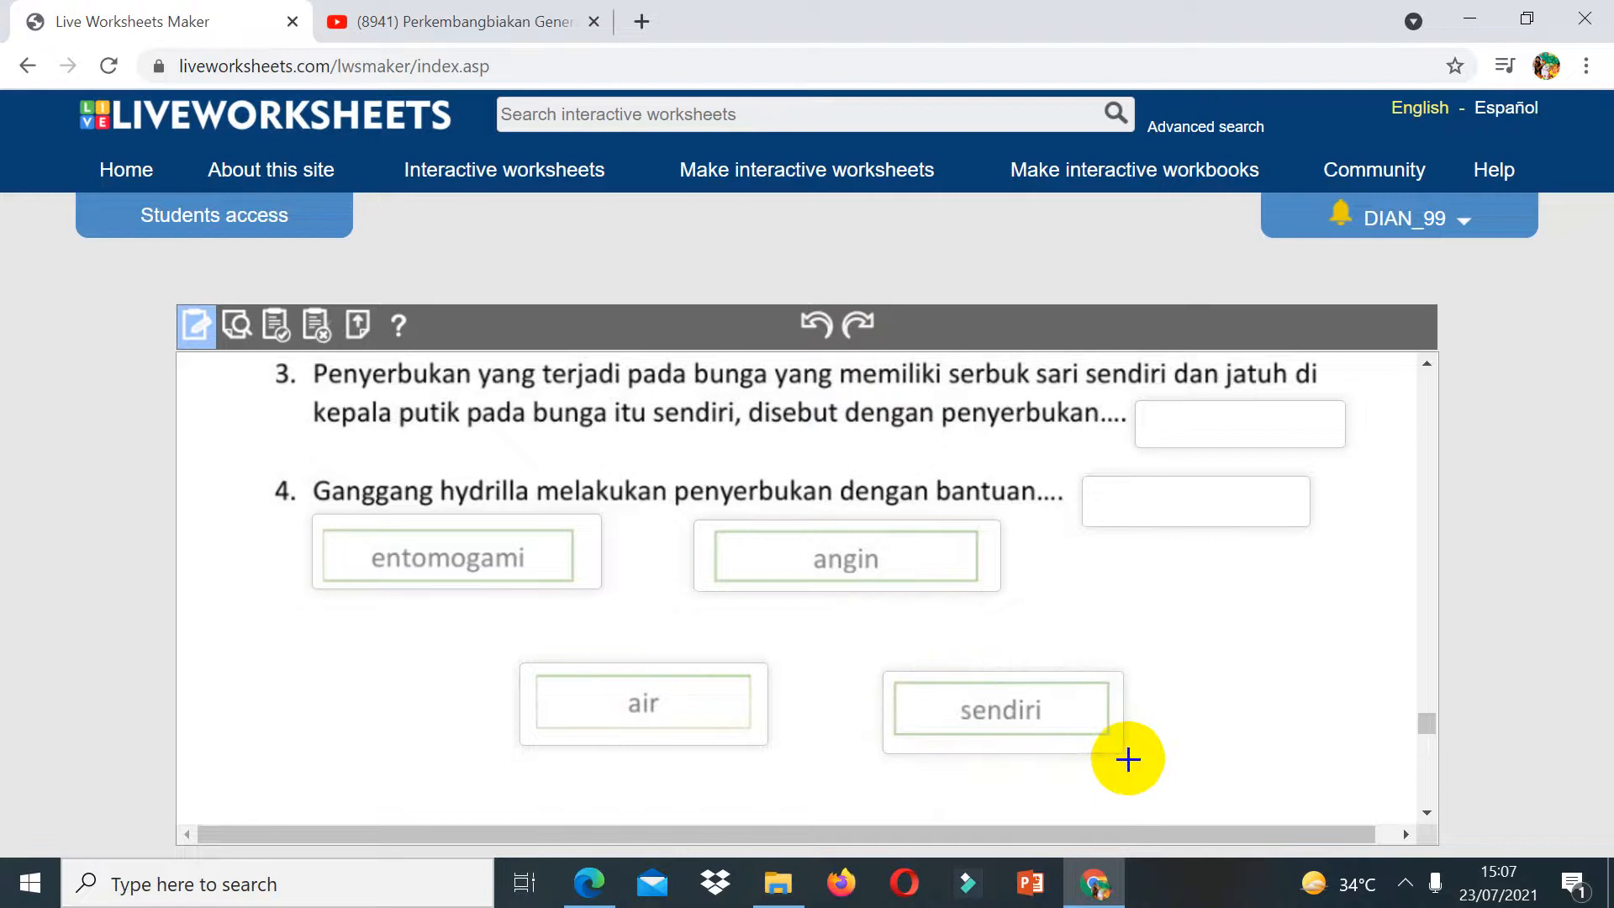
Step: Set question 1's answer box to drop:1 and the angin choice box to drag:1
click(1427, 365)
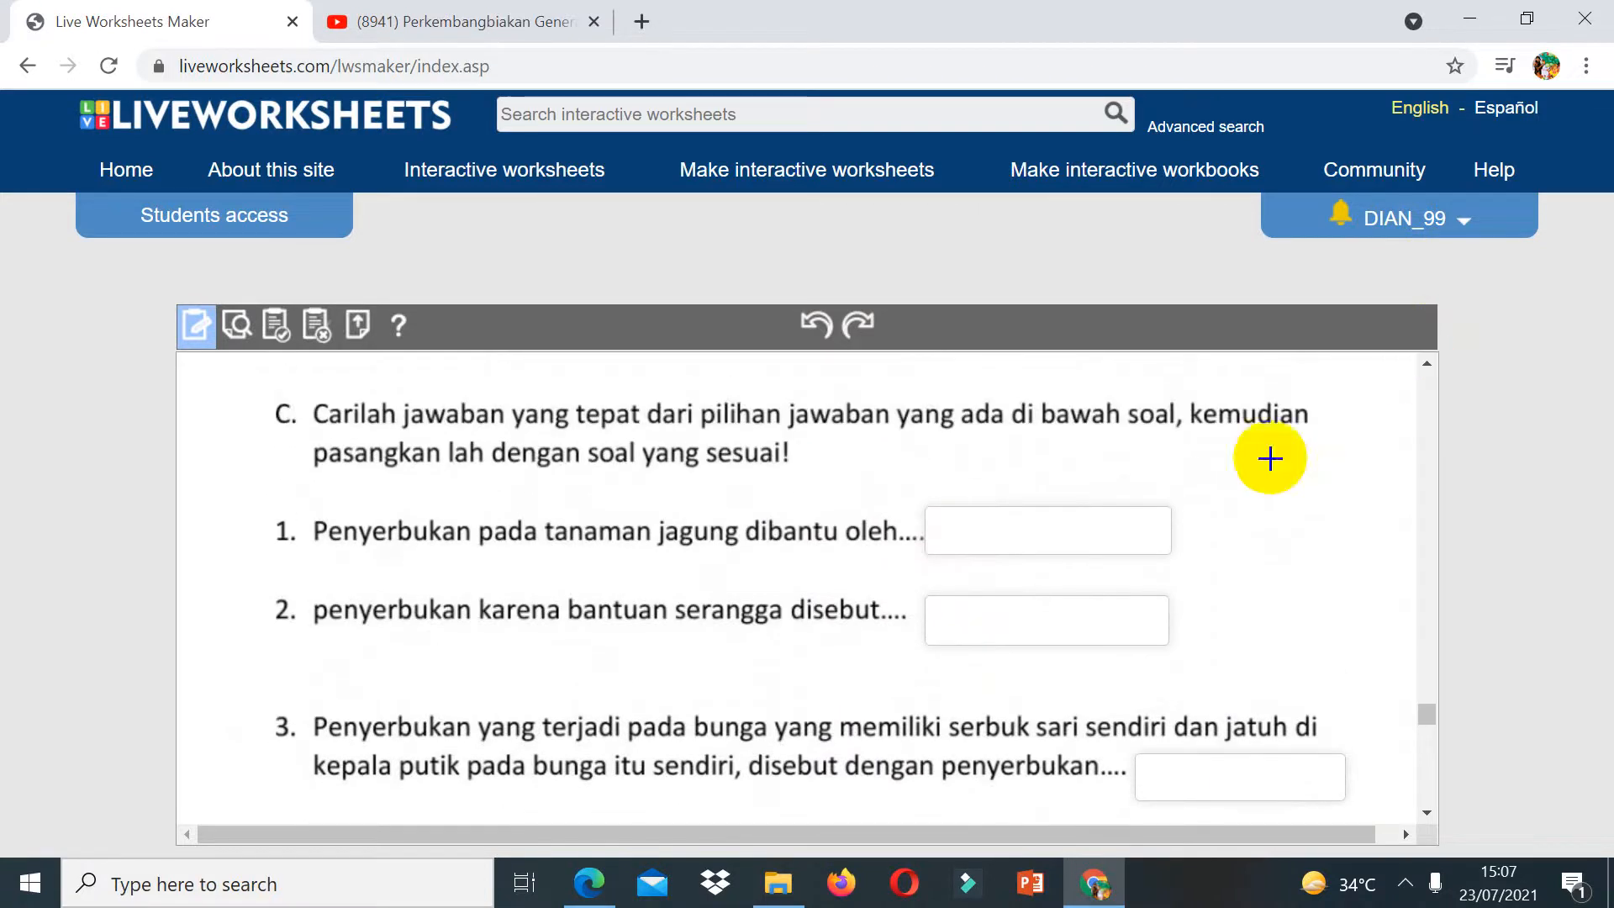
click(957, 520)
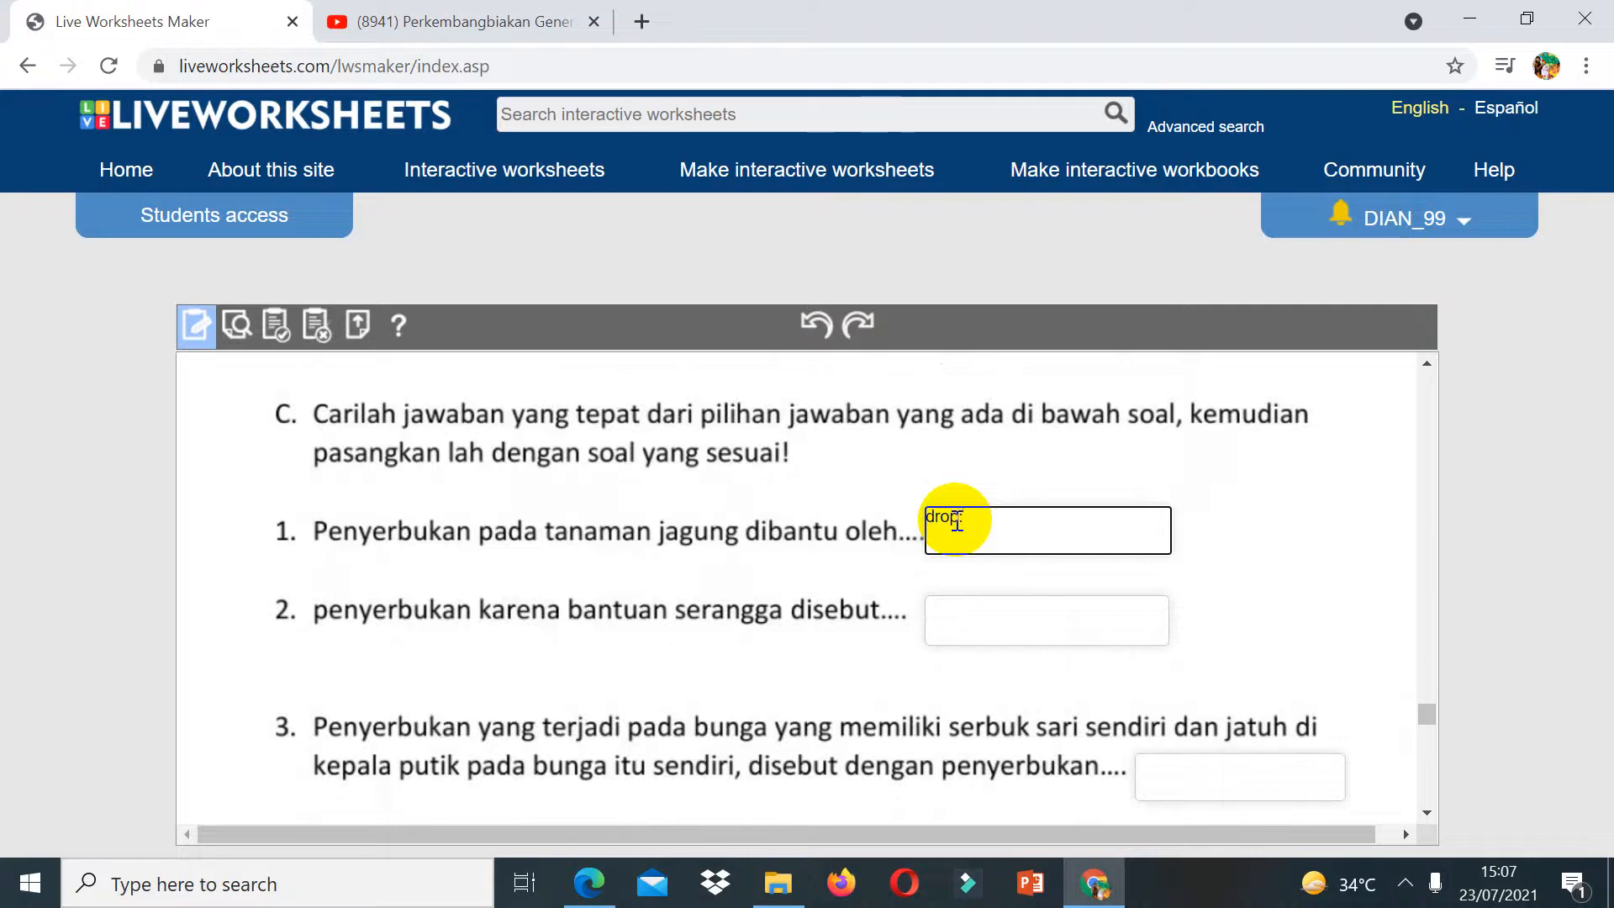
text(drop:1)
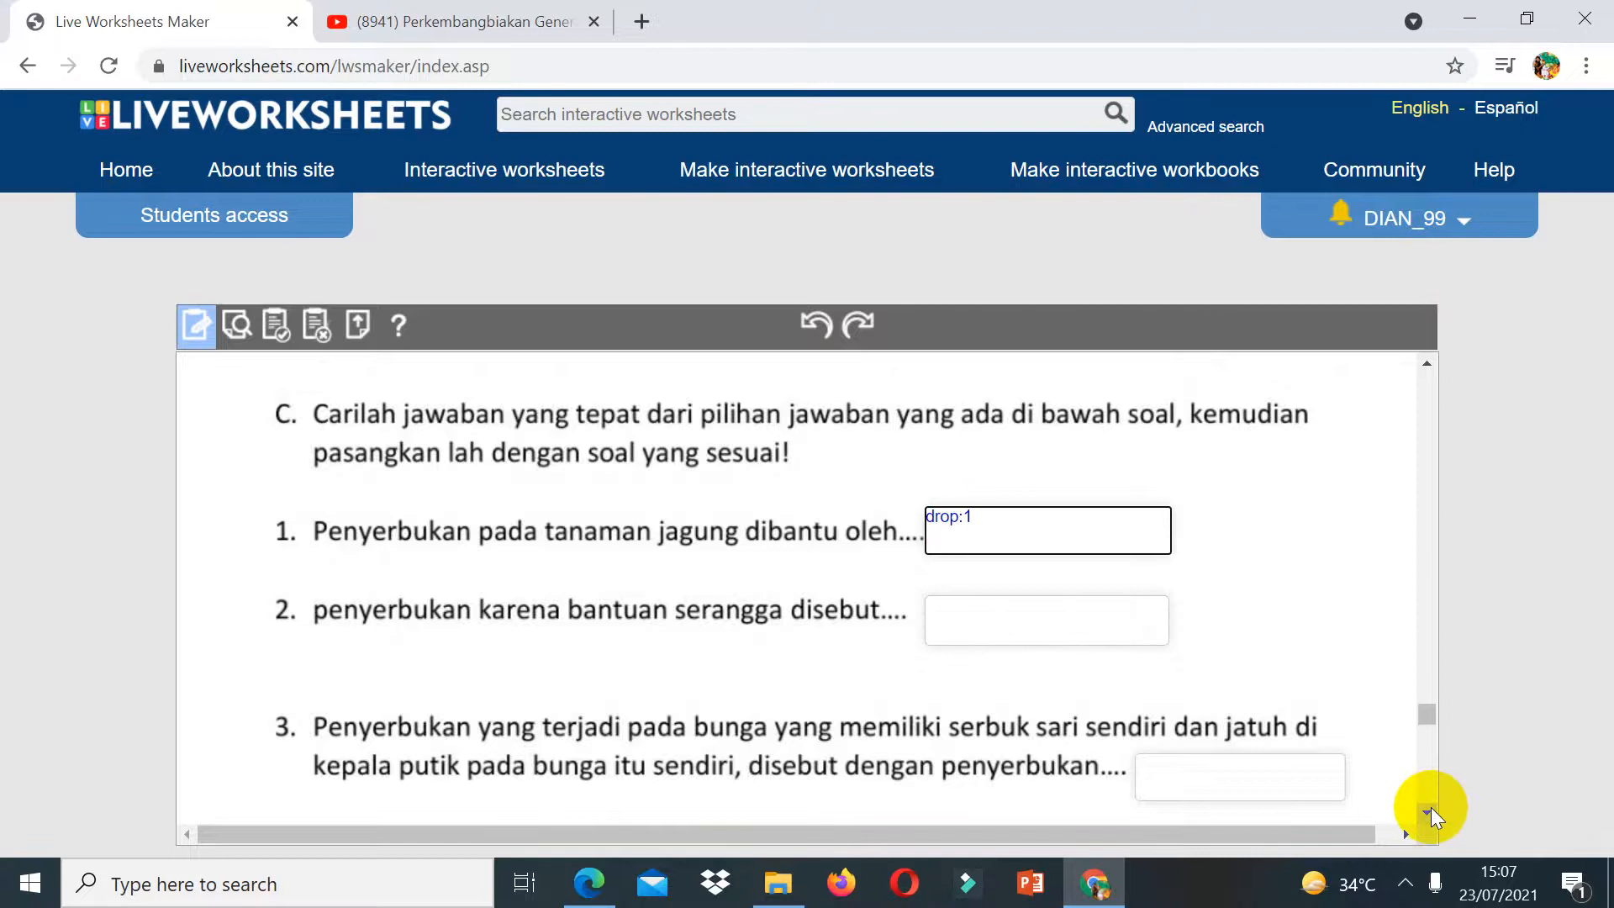
scroll(1430, 807, down, 5)
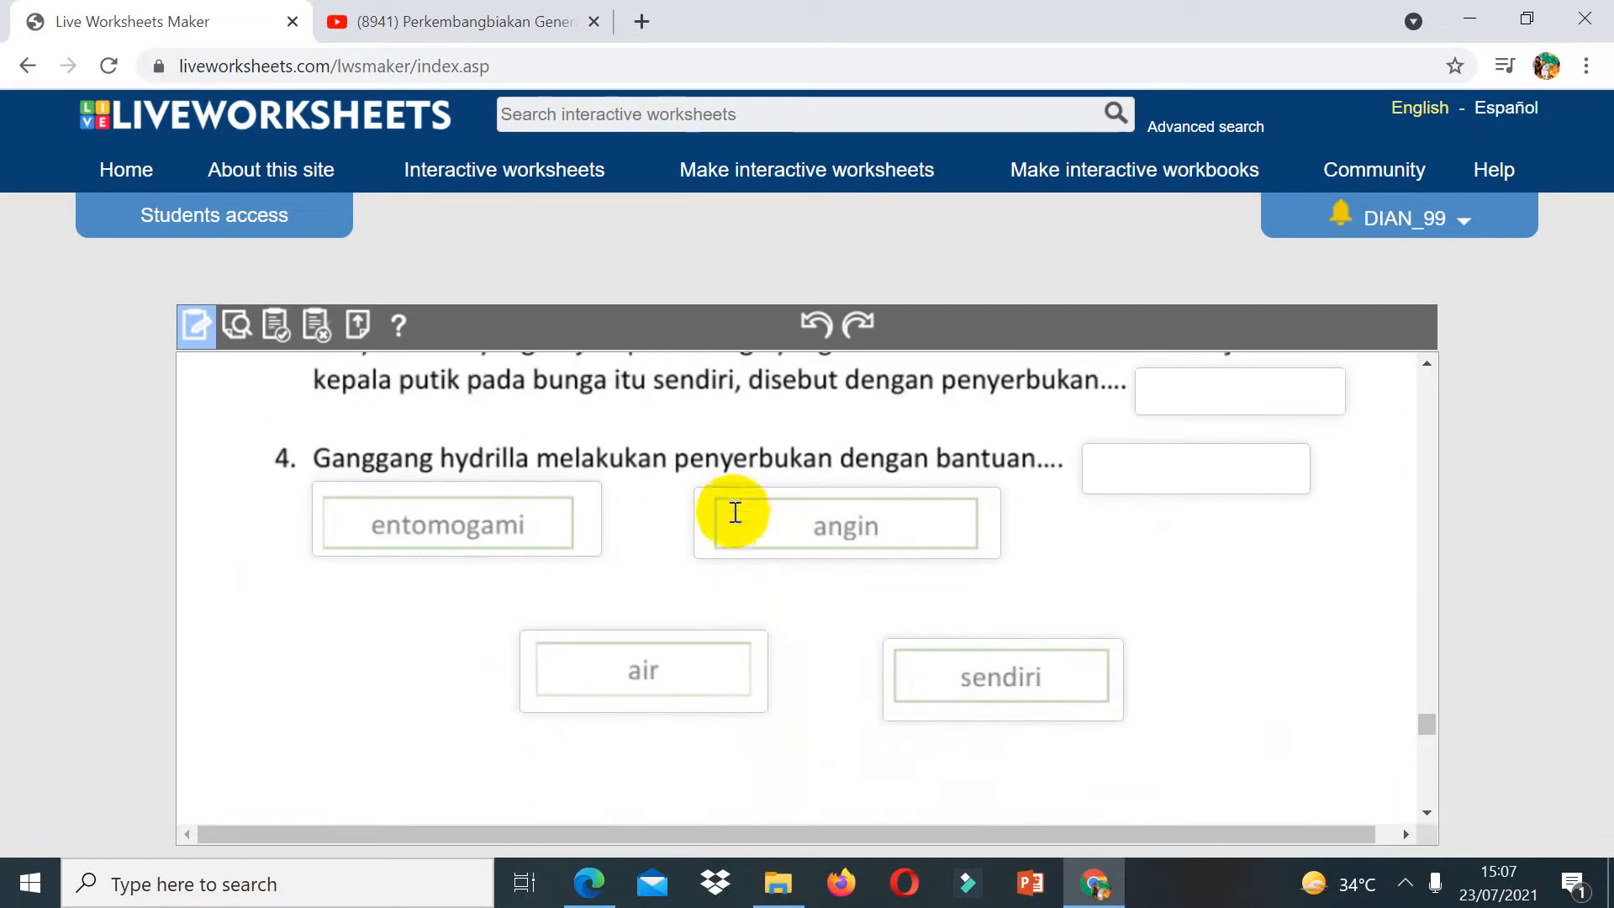
click(703, 497)
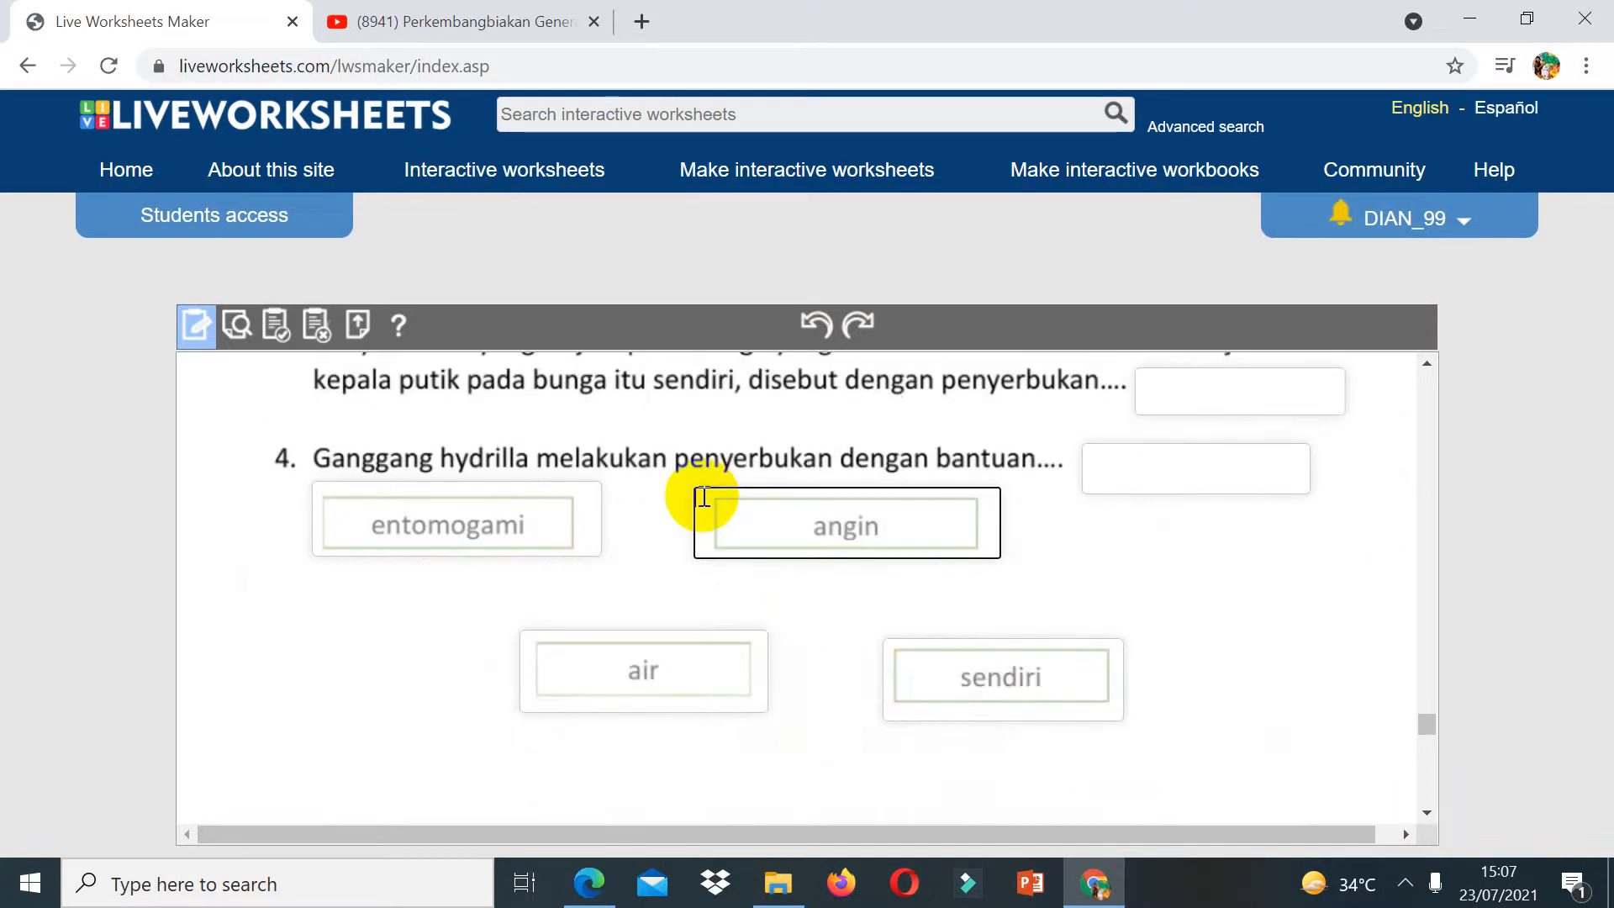
text(drag:1)
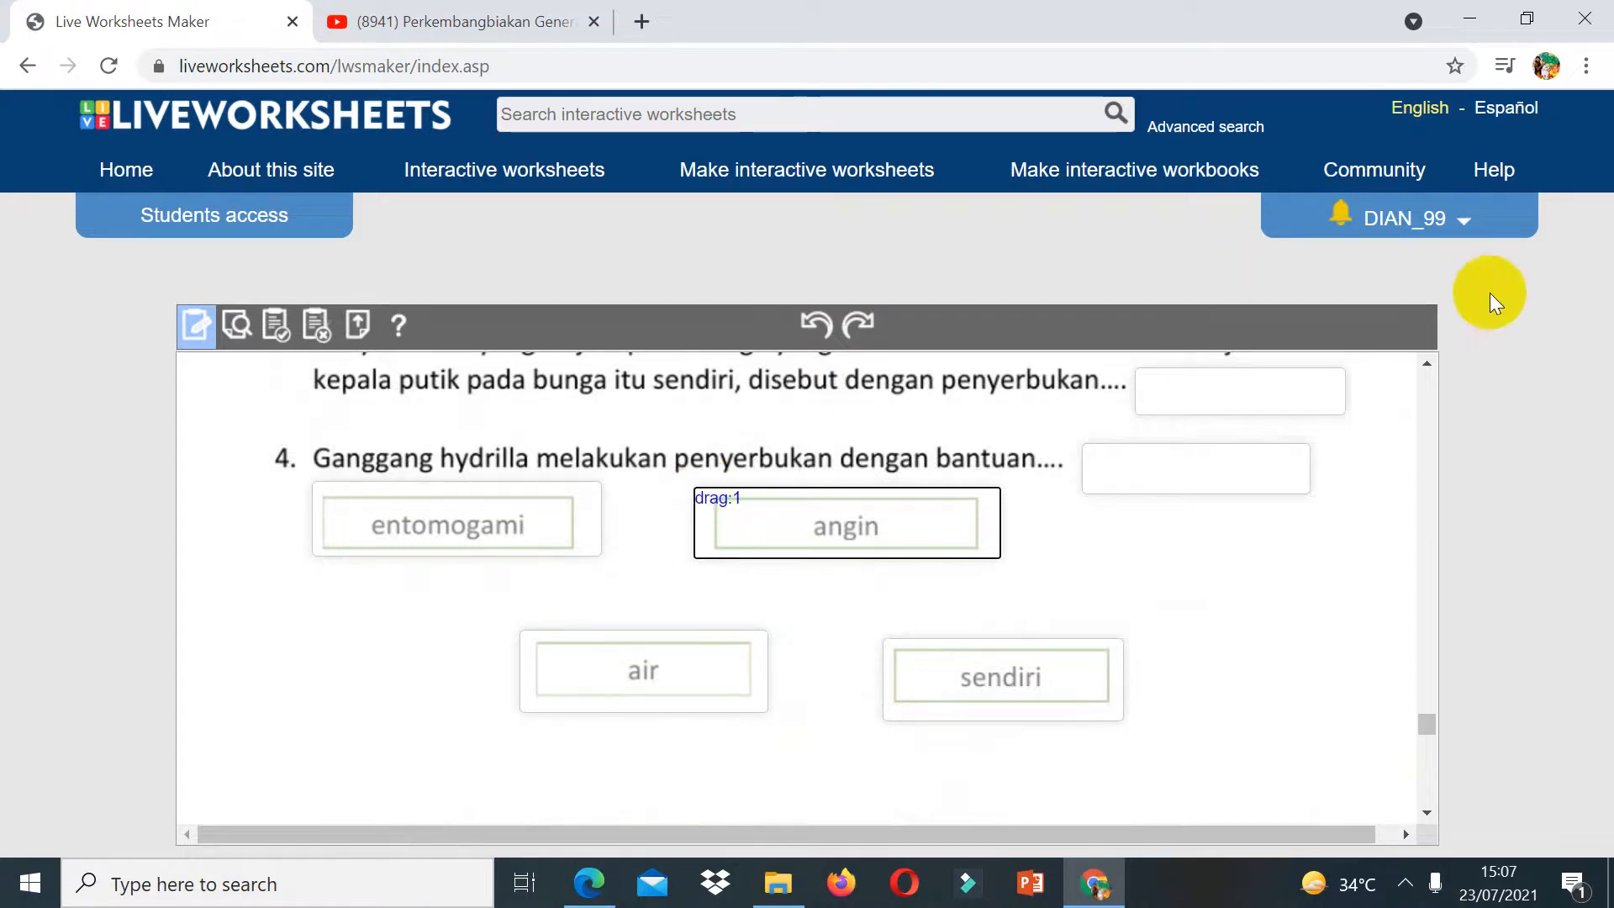
Step: Set question 2's answer box to drop:2 and question 3's answer box to drop:3
click(1430, 382)
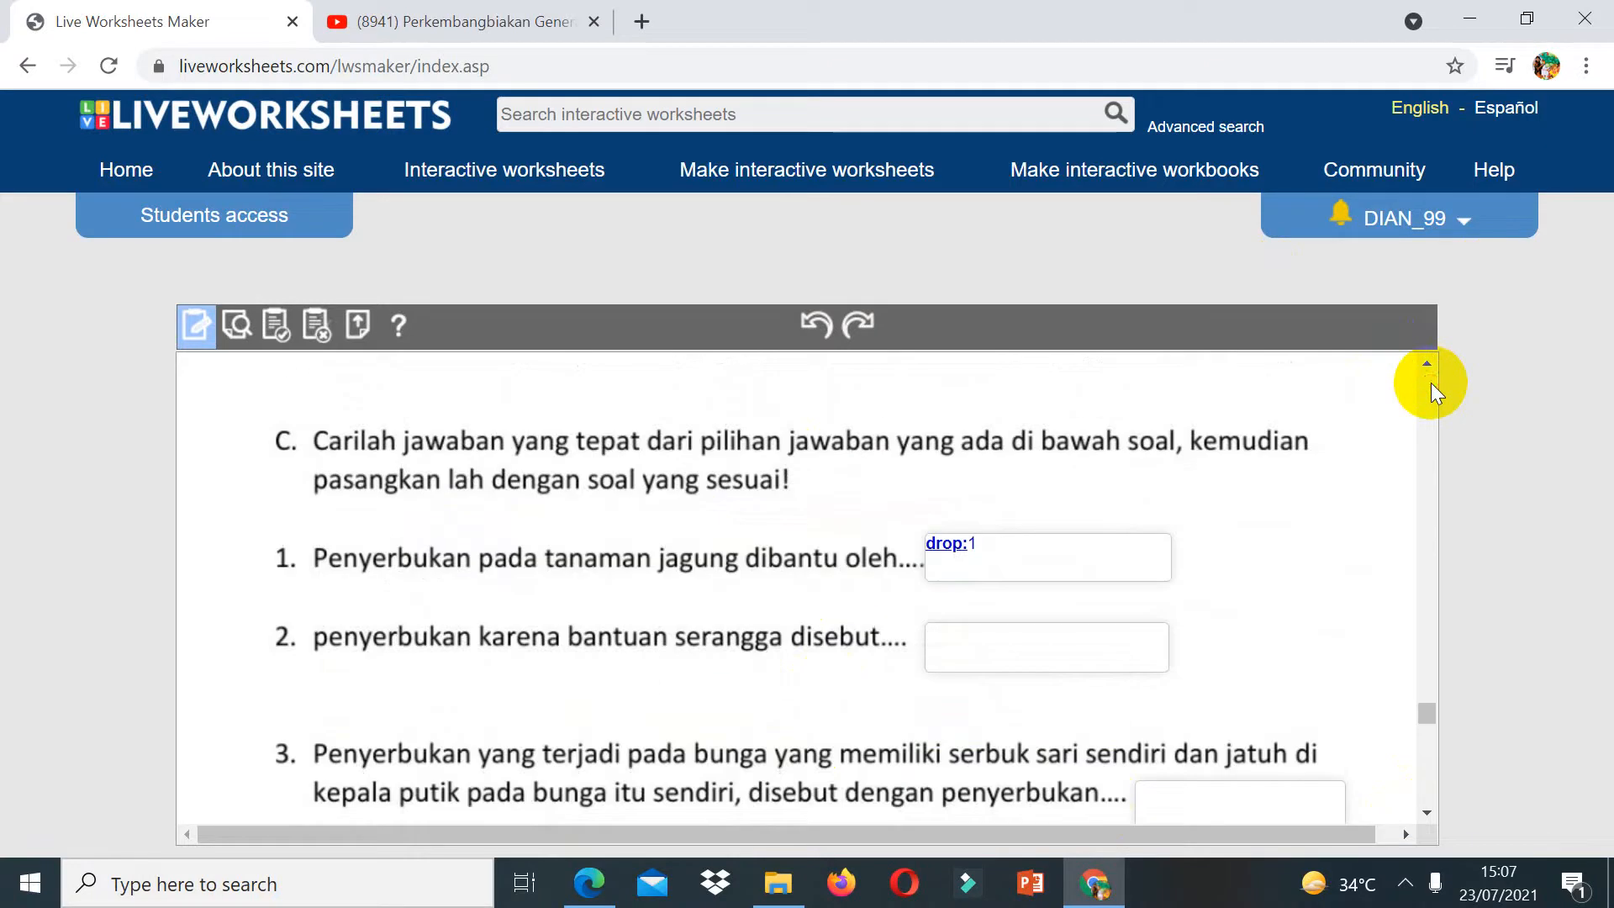
click(980, 638)
text(dro)
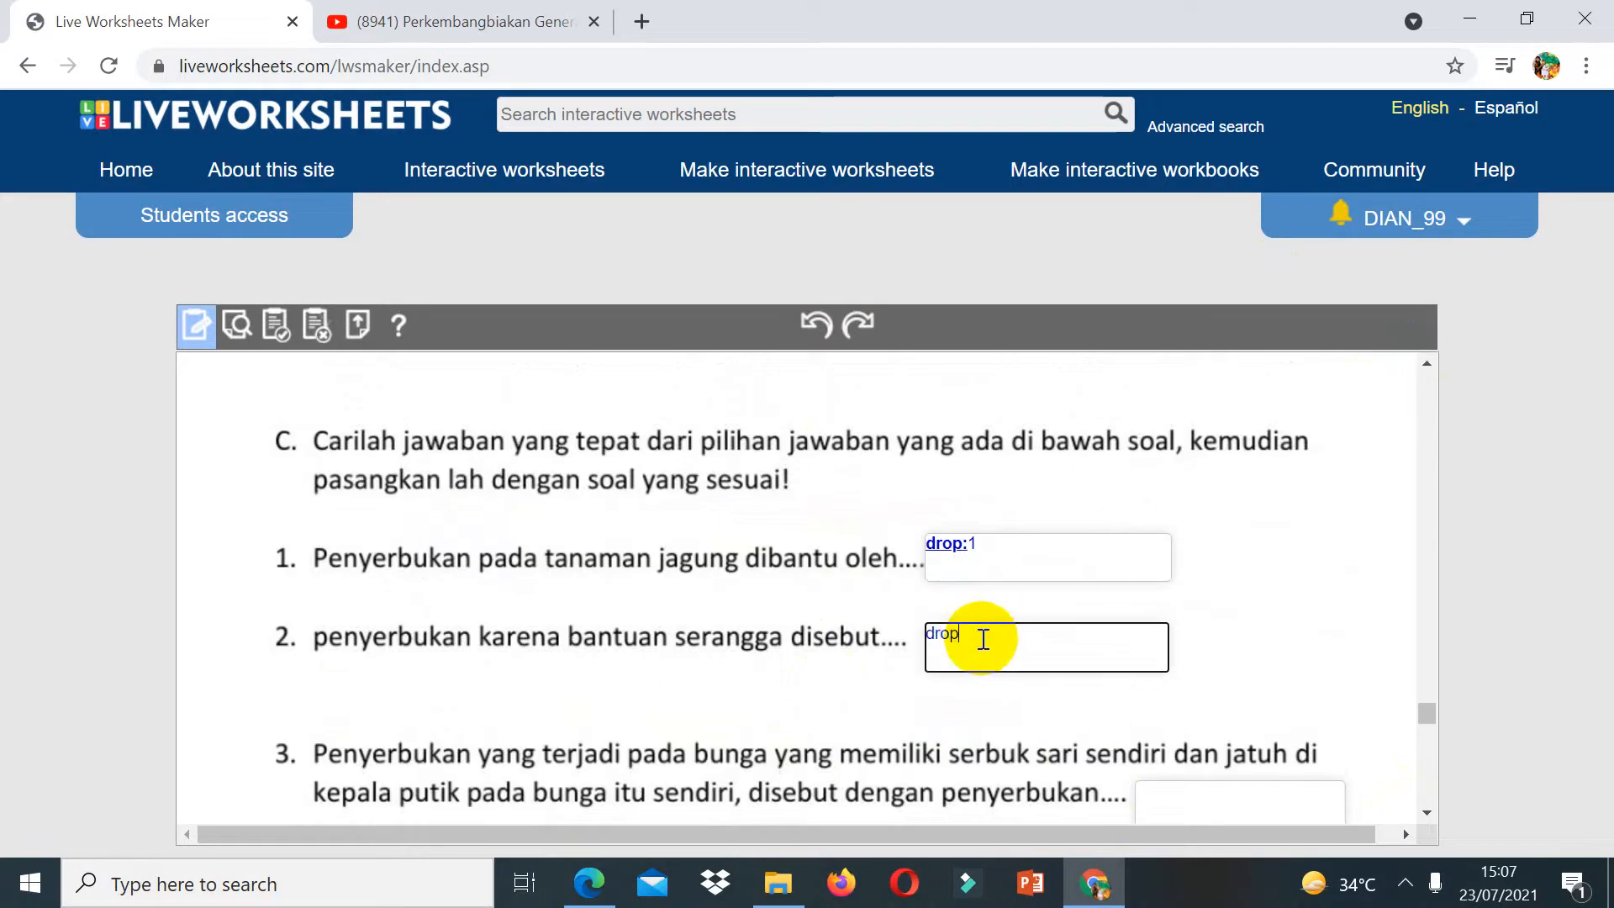
text(p:2)
click(1156, 802)
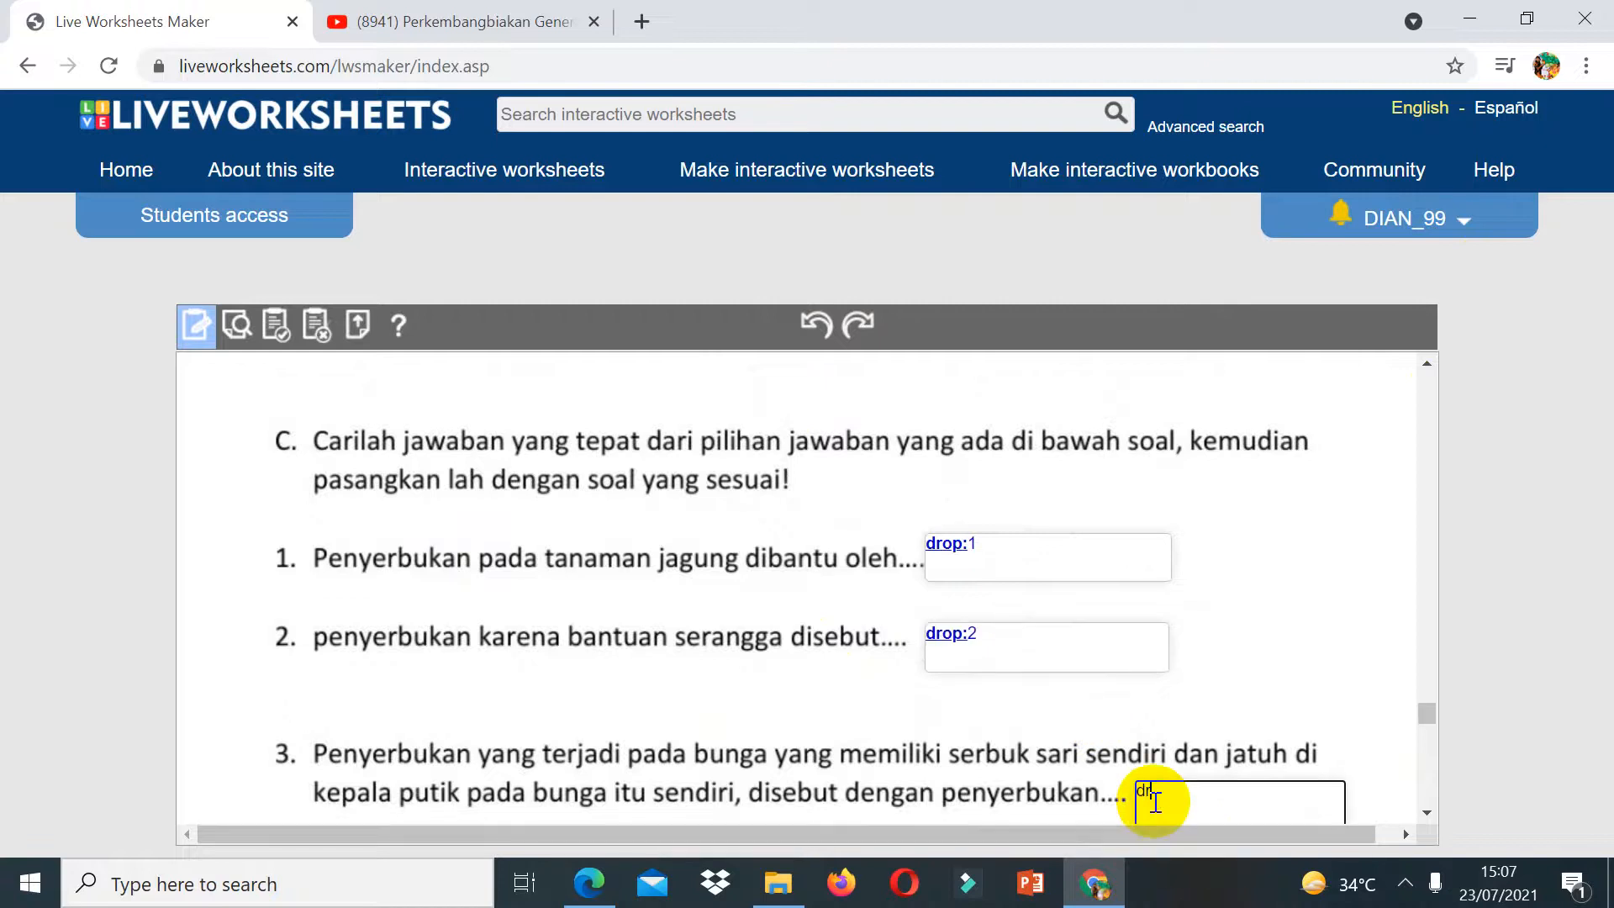
text(drop:3)
Step: Set question 4's answer box to drop:4 and the entomogami choice box to drag:2
click(1426, 813)
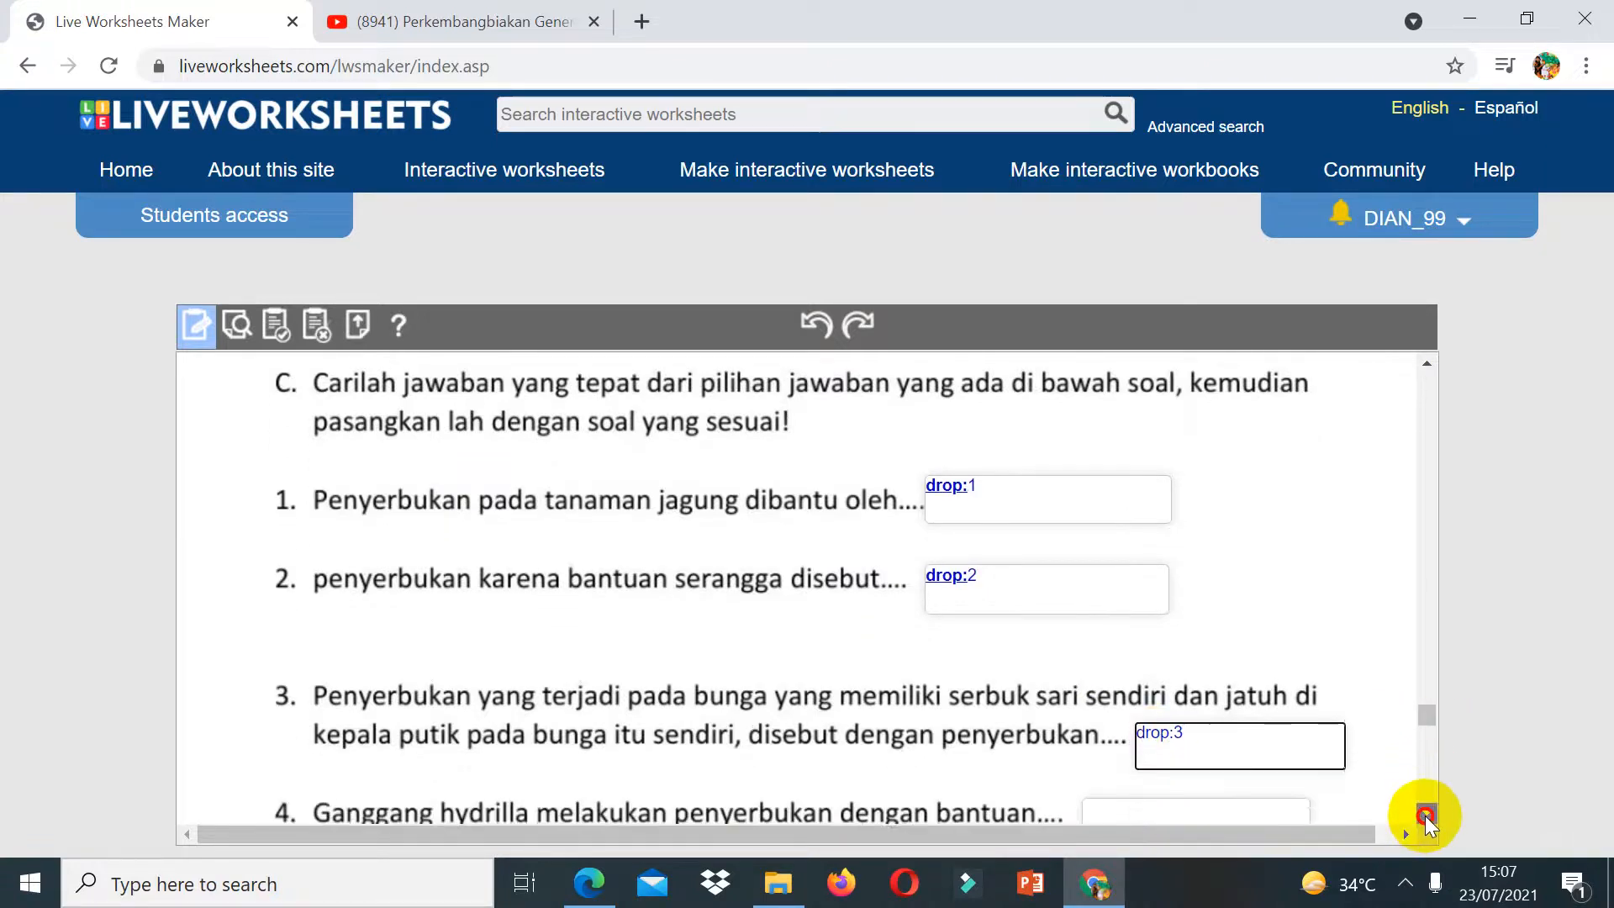
click(1142, 719)
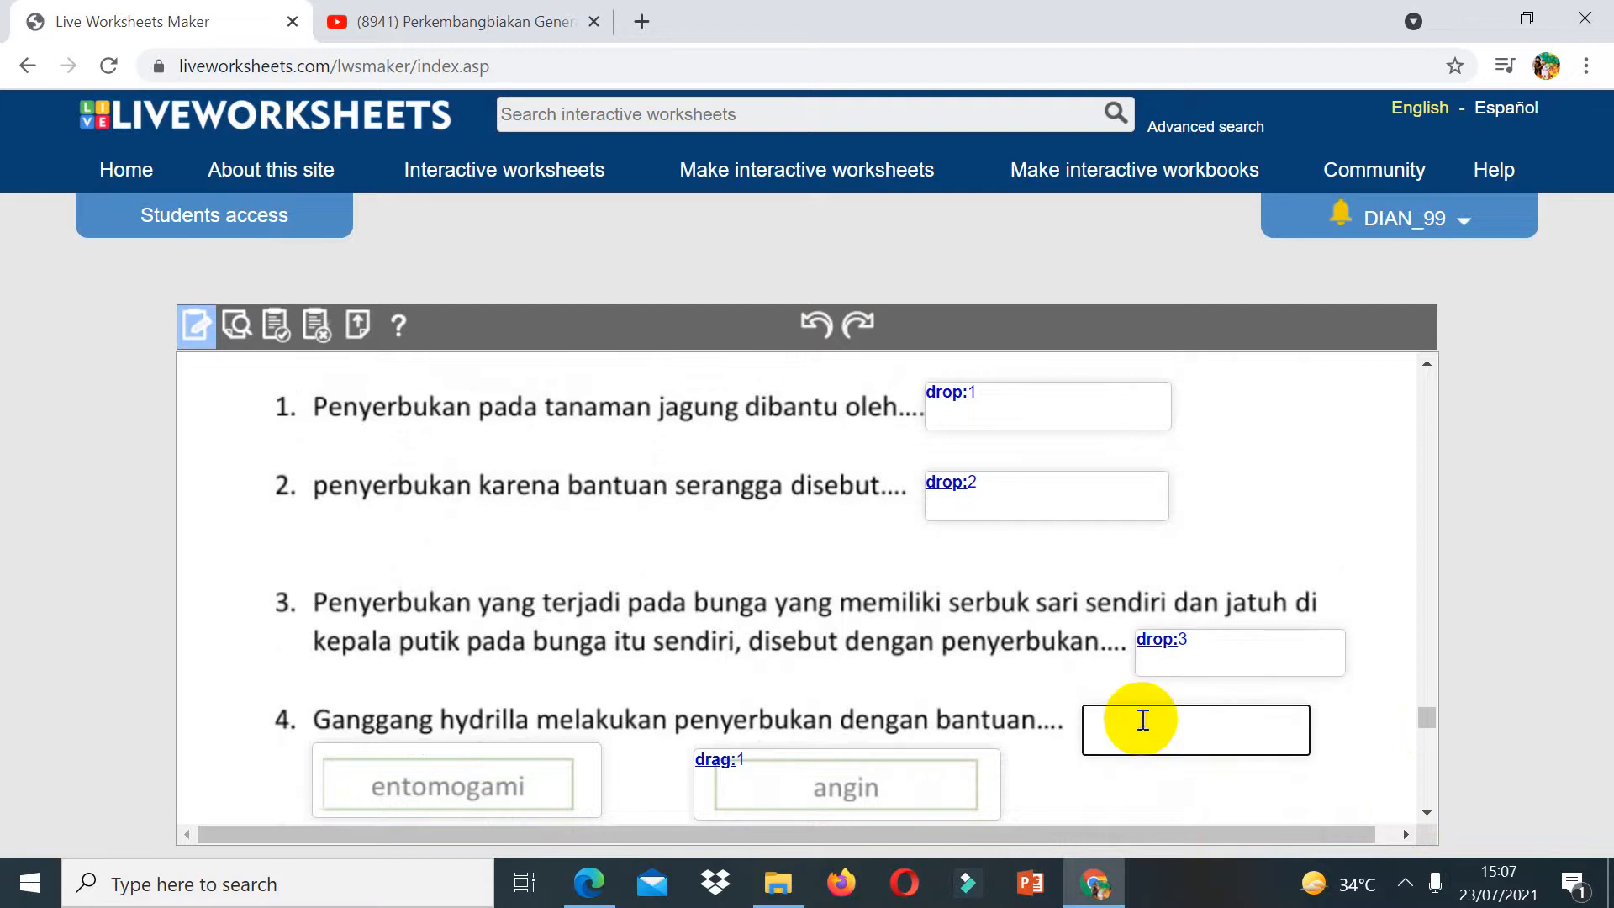
text(drop:4)
click(321, 759)
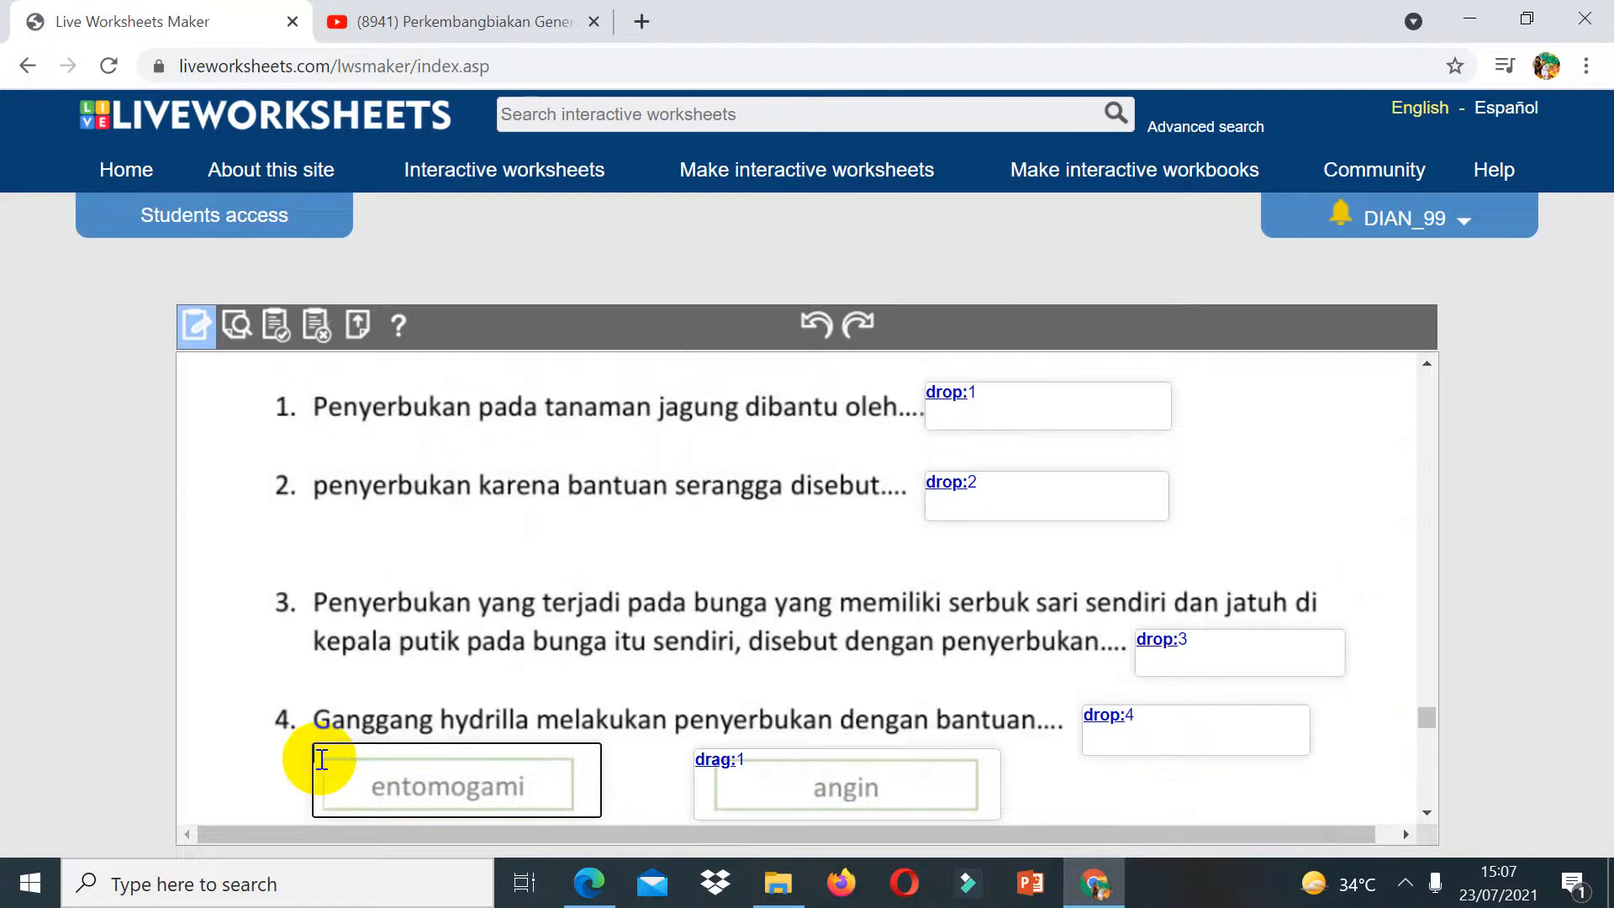
text(drag:2)
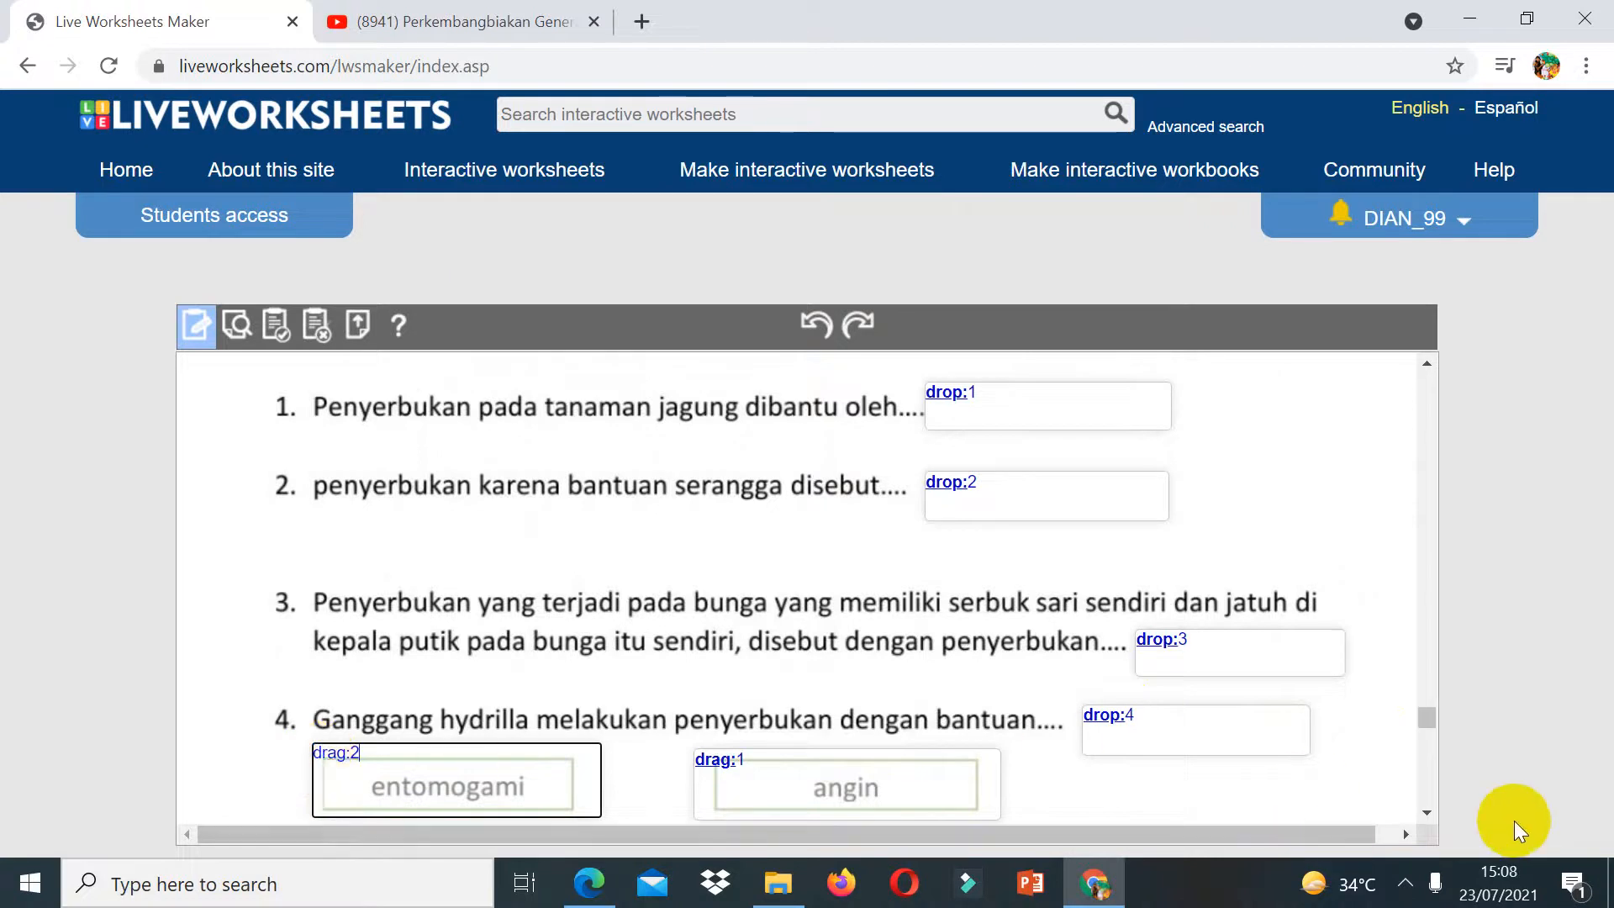
Step: Set the air choice box to drag:4 and the sendiri choice box to drag:3
click(1426, 812)
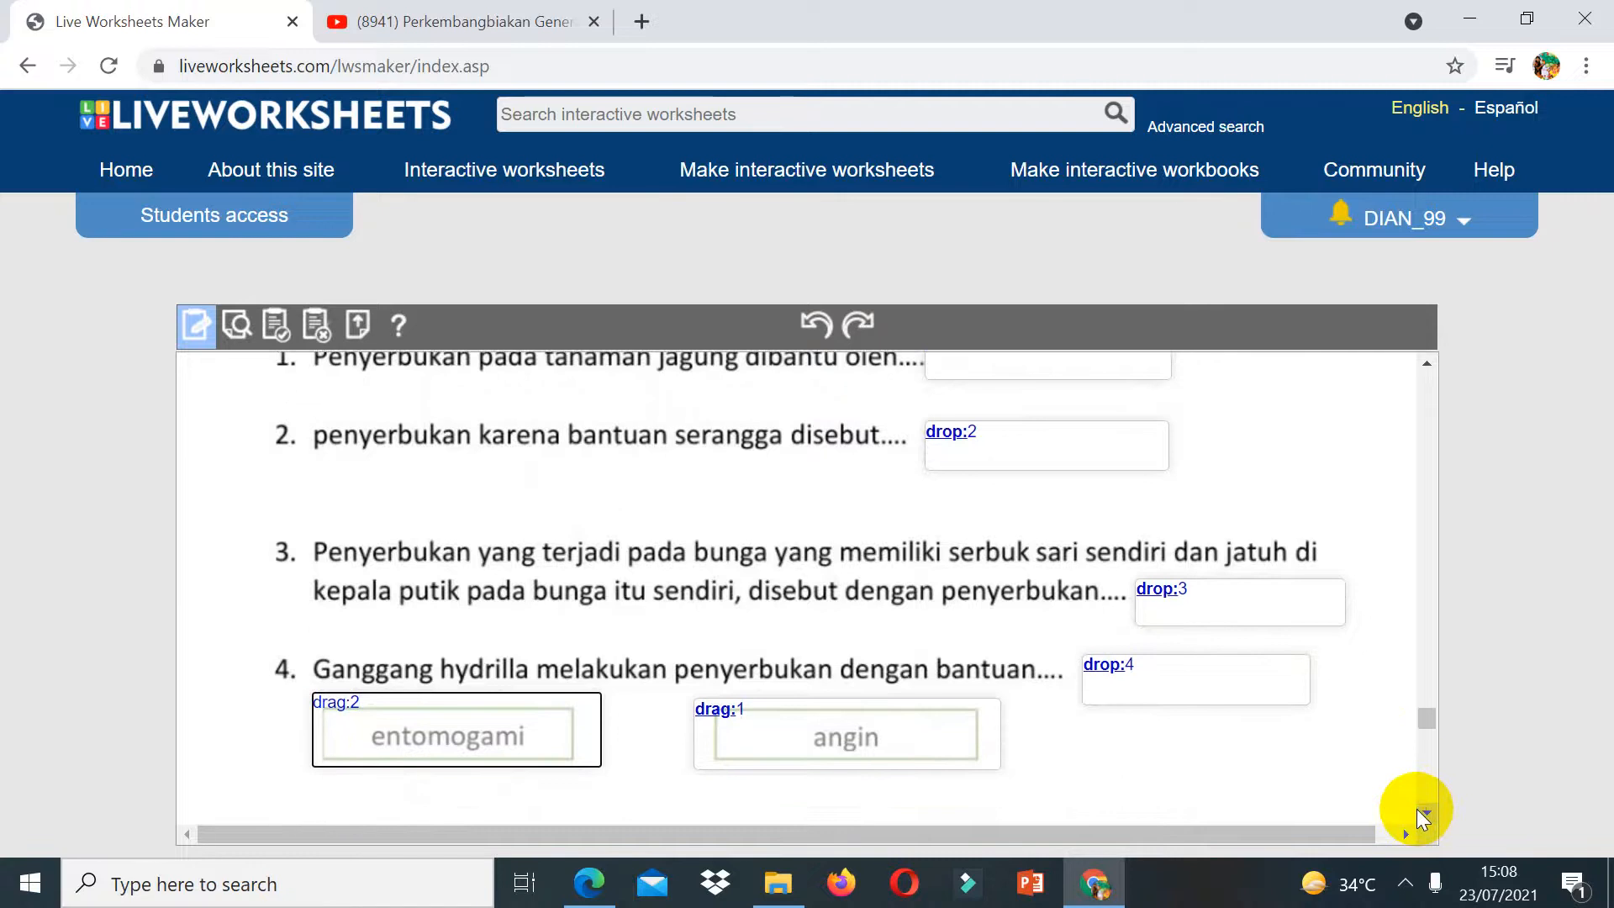
click(561, 664)
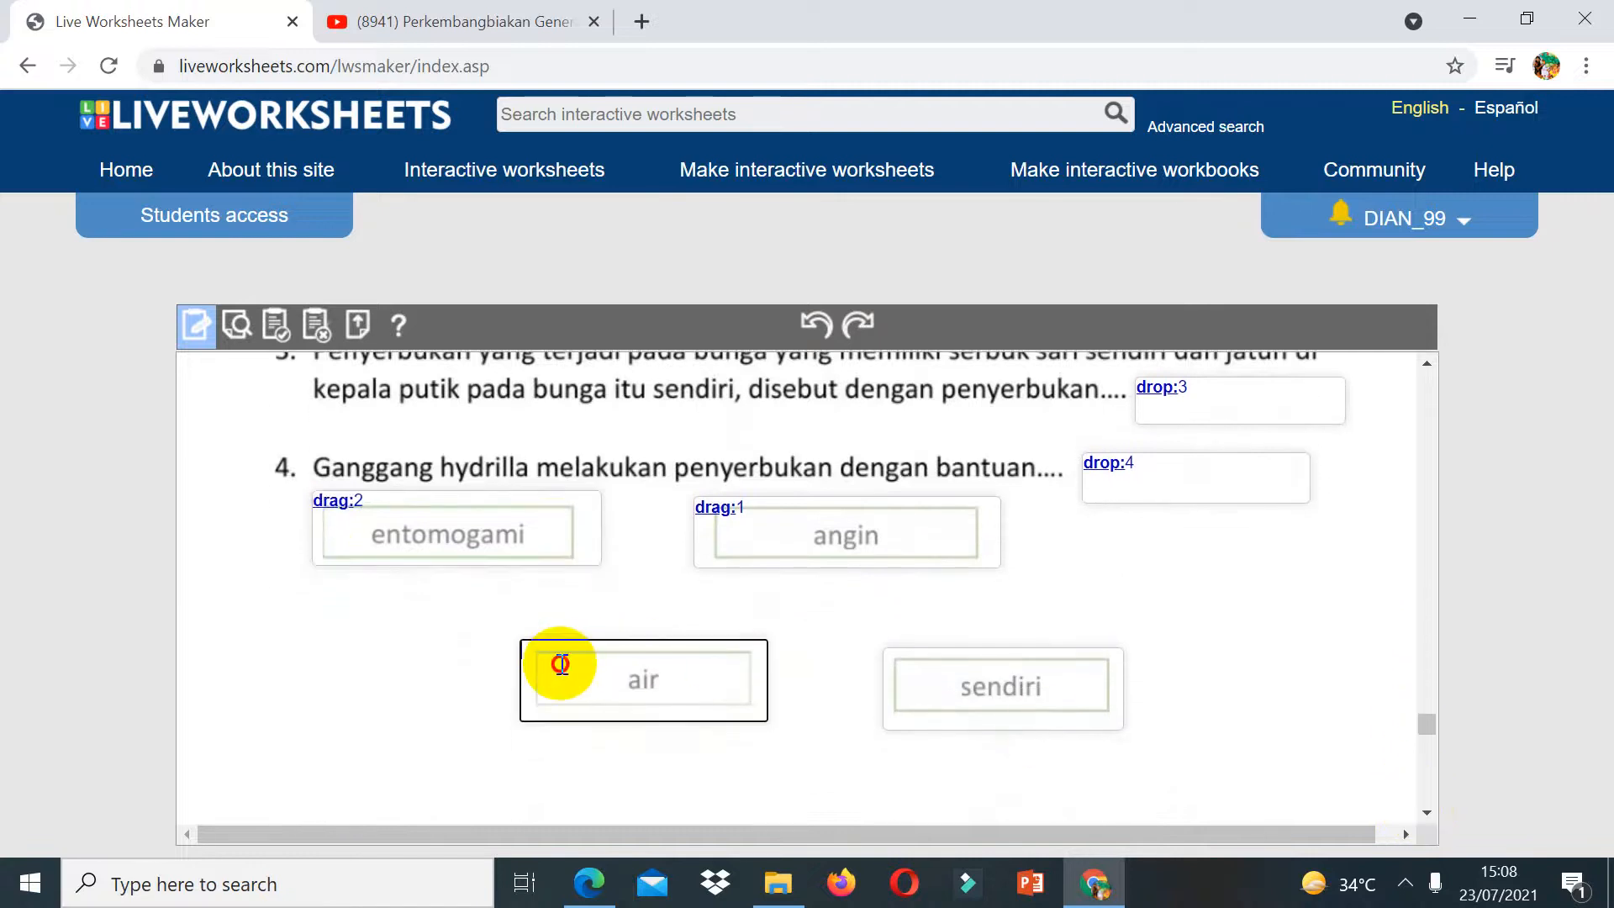
text(drag:4)
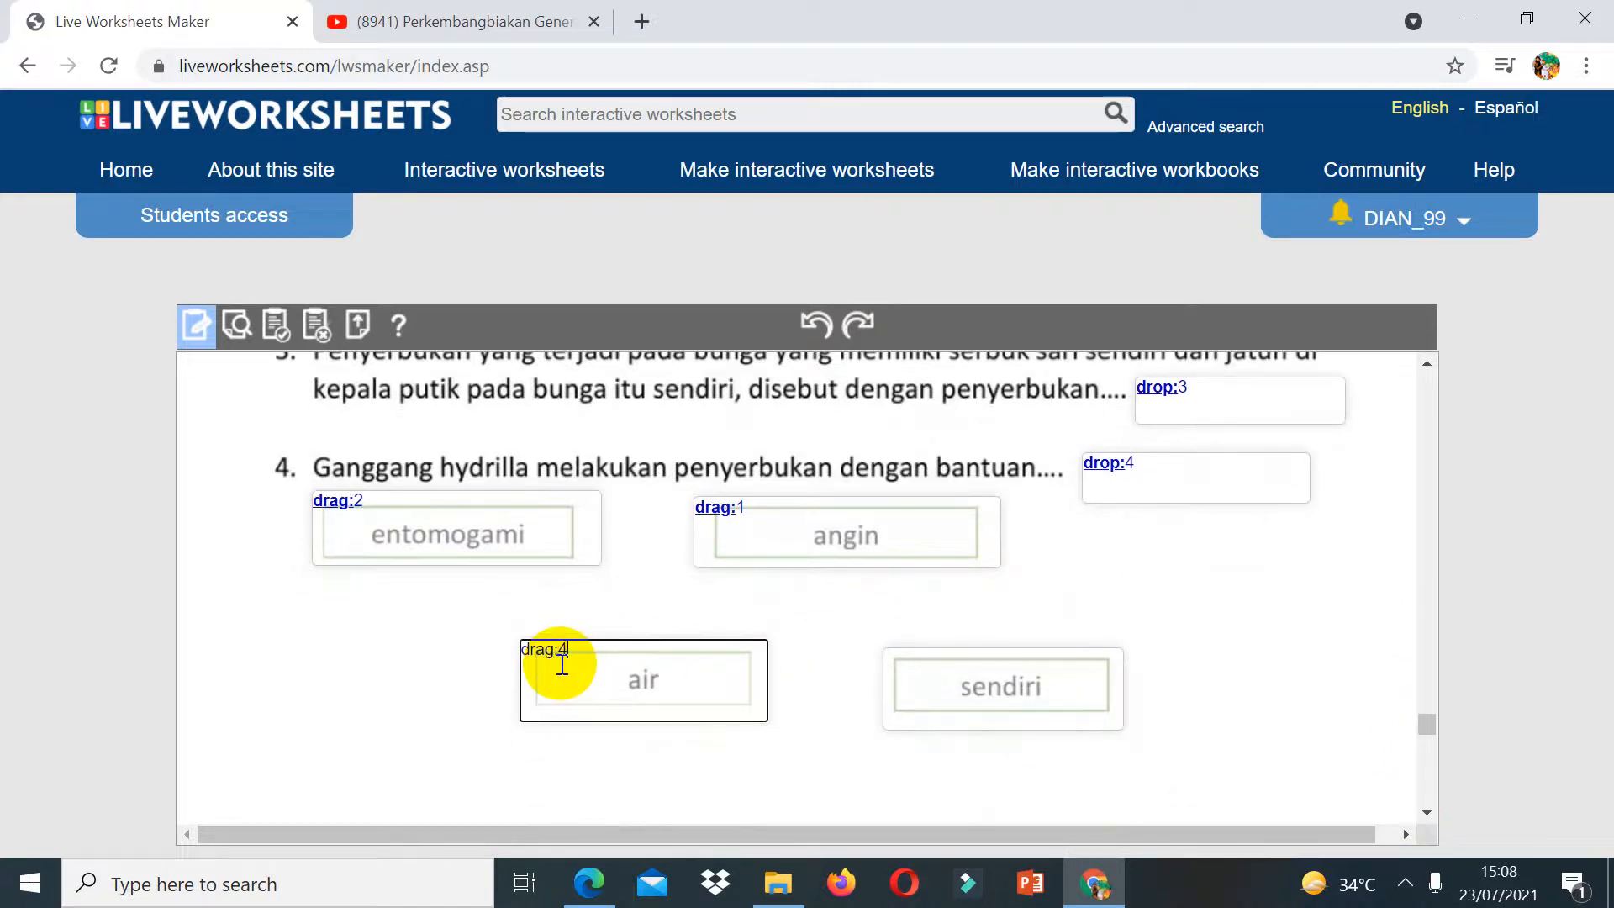
click(894, 660)
text(drag:3)
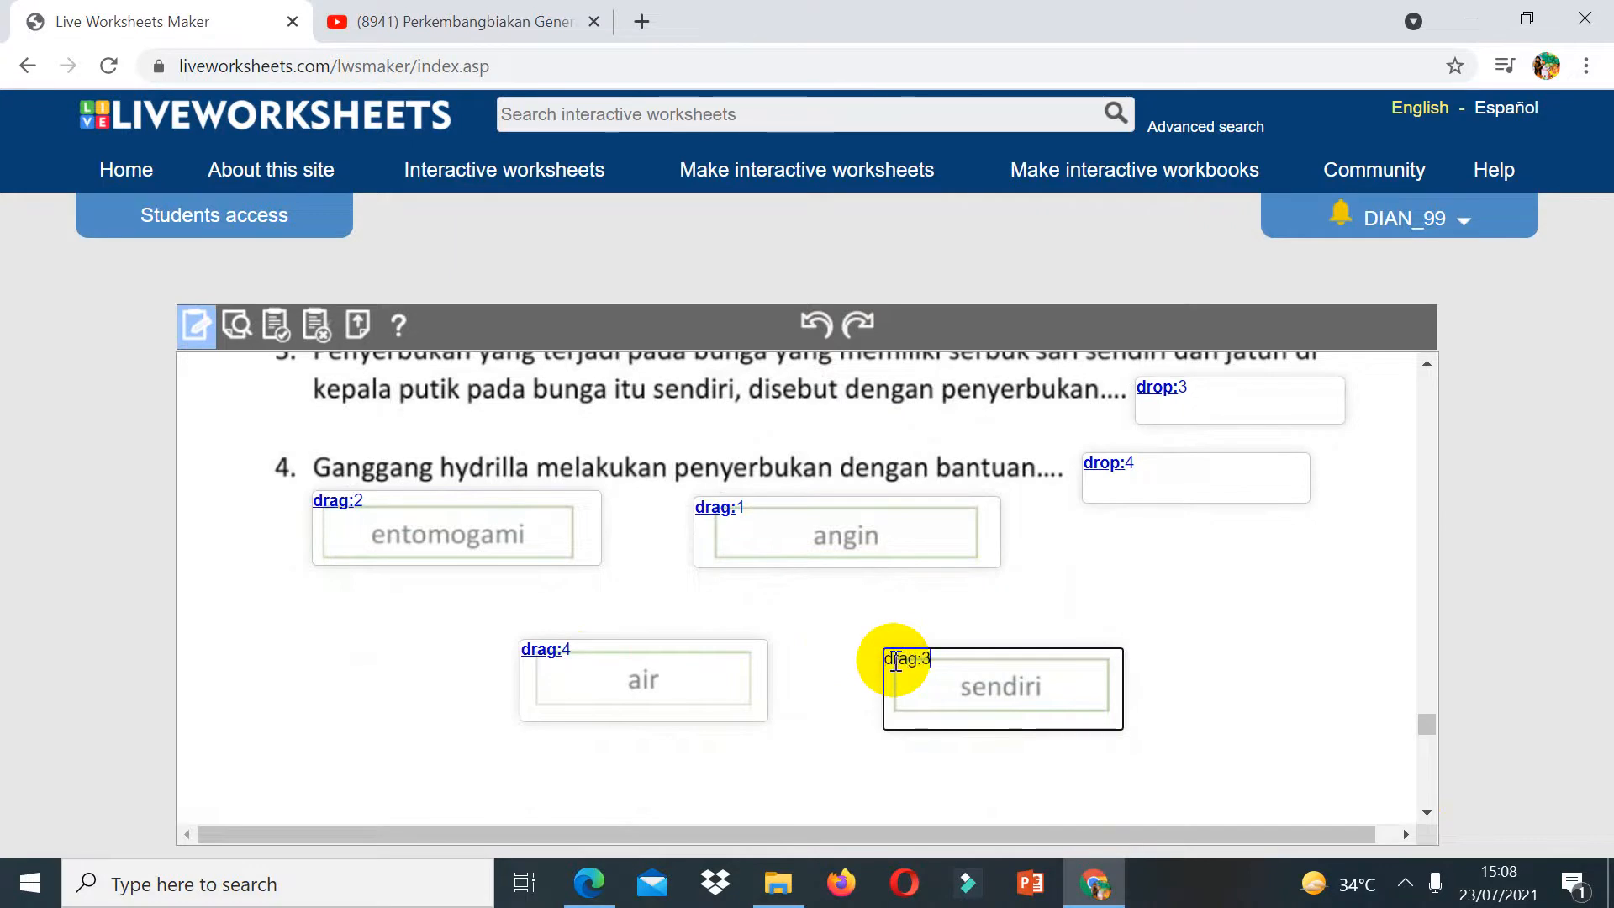
Step: Draw a box over the text of part D question 1
click(1428, 812)
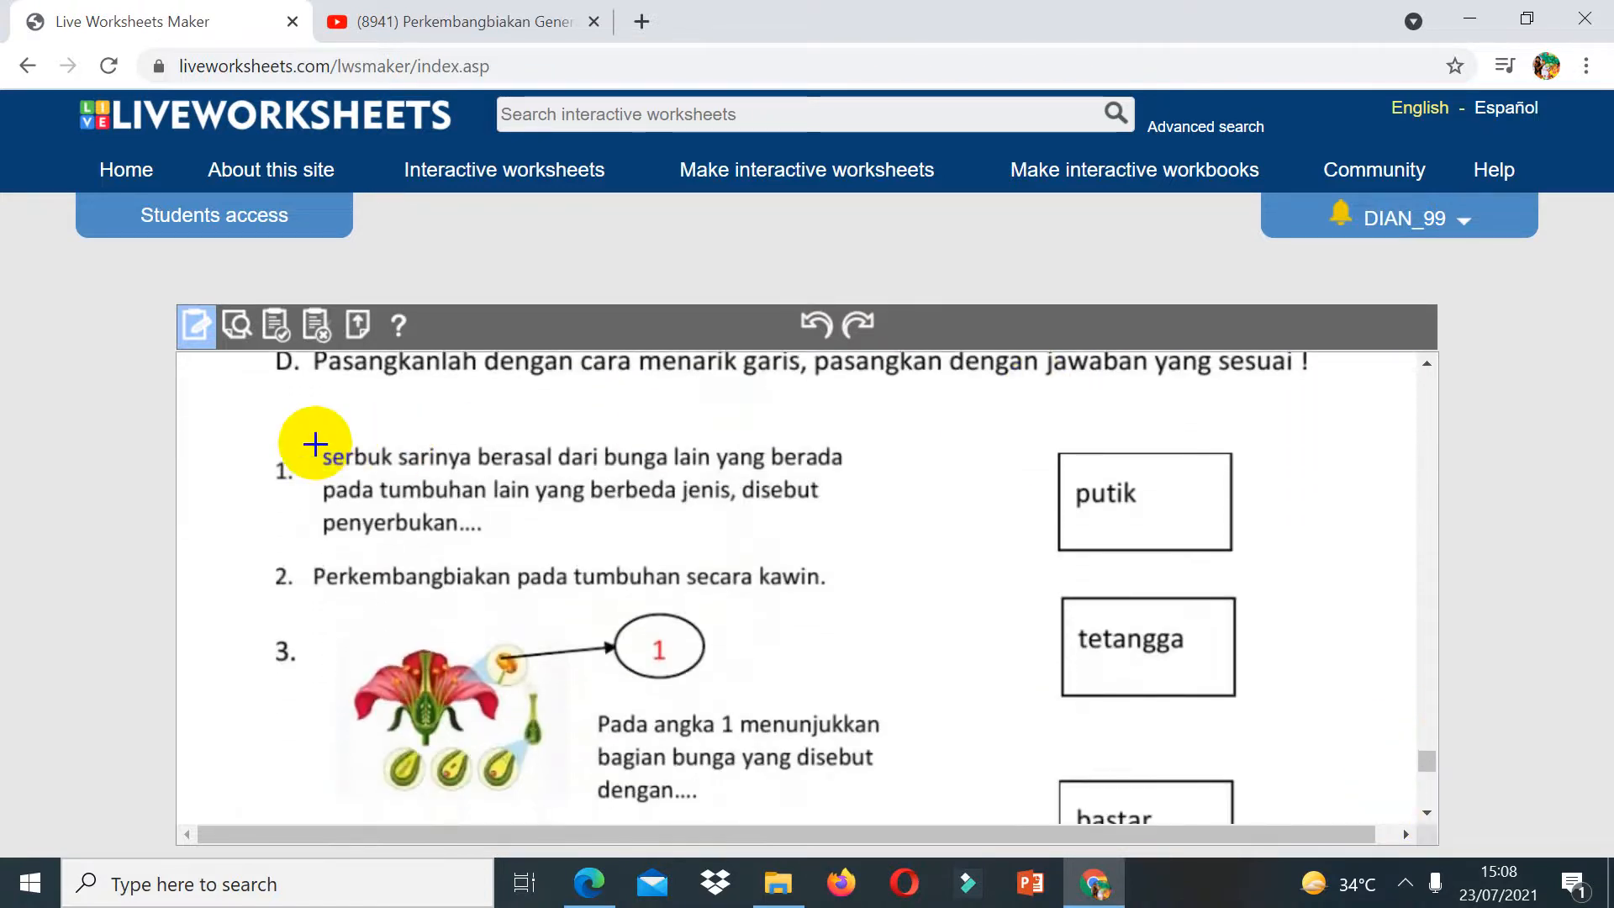
drag(316, 443, 869, 557)
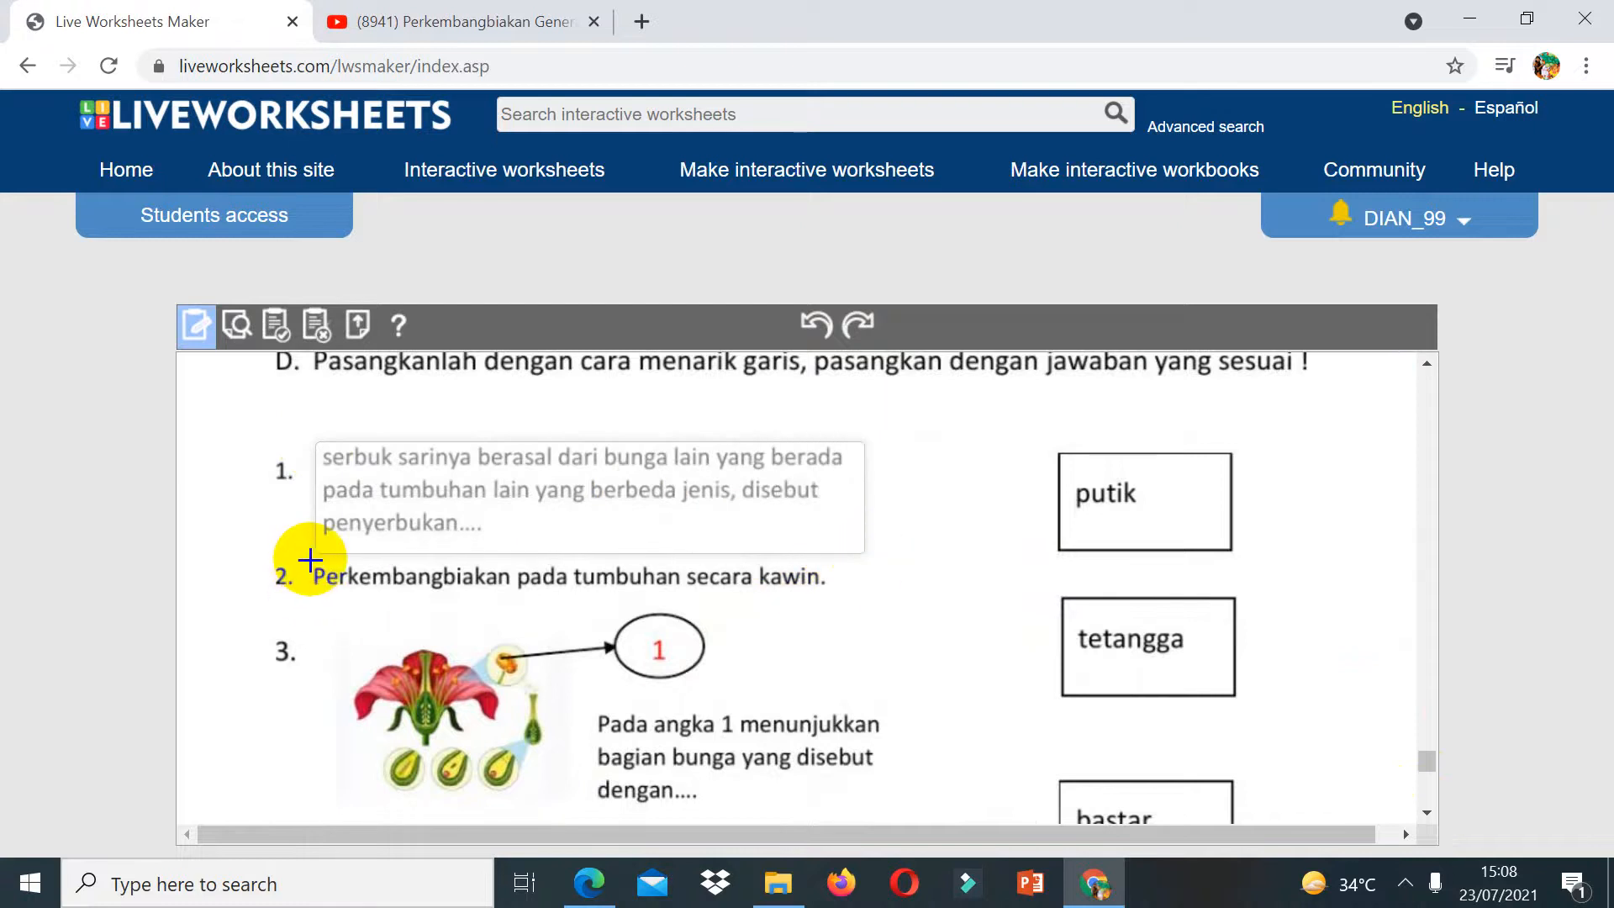
Step: Draw boxes over part D question 2 and question 3, then undo both boxes
drag(310, 560, 866, 611)
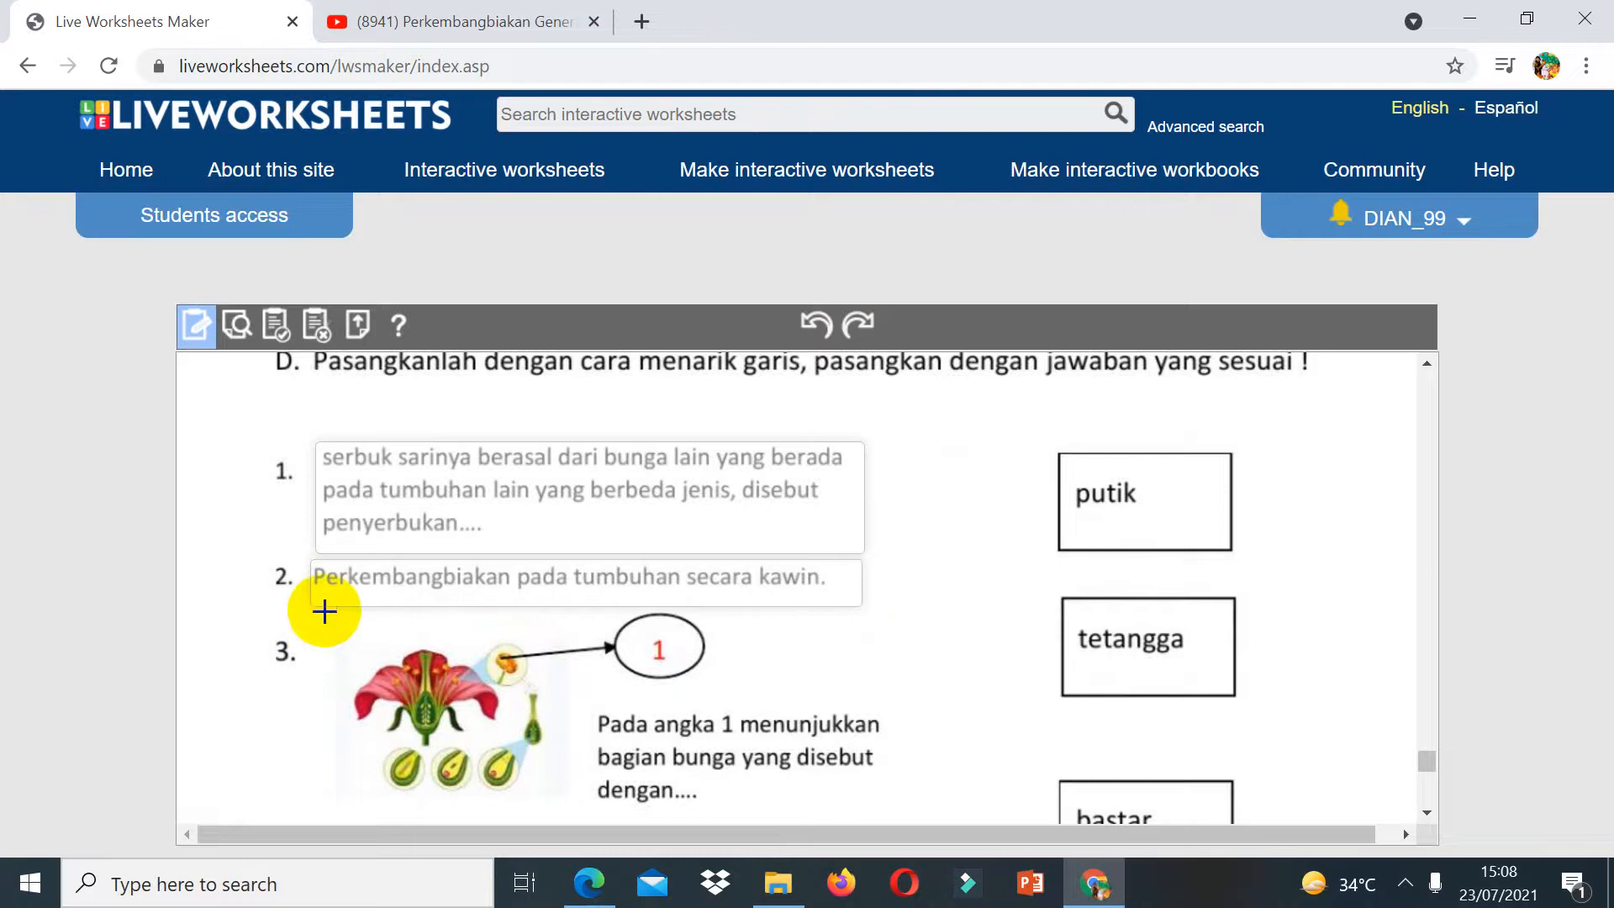
drag(325, 611, 1505, 831)
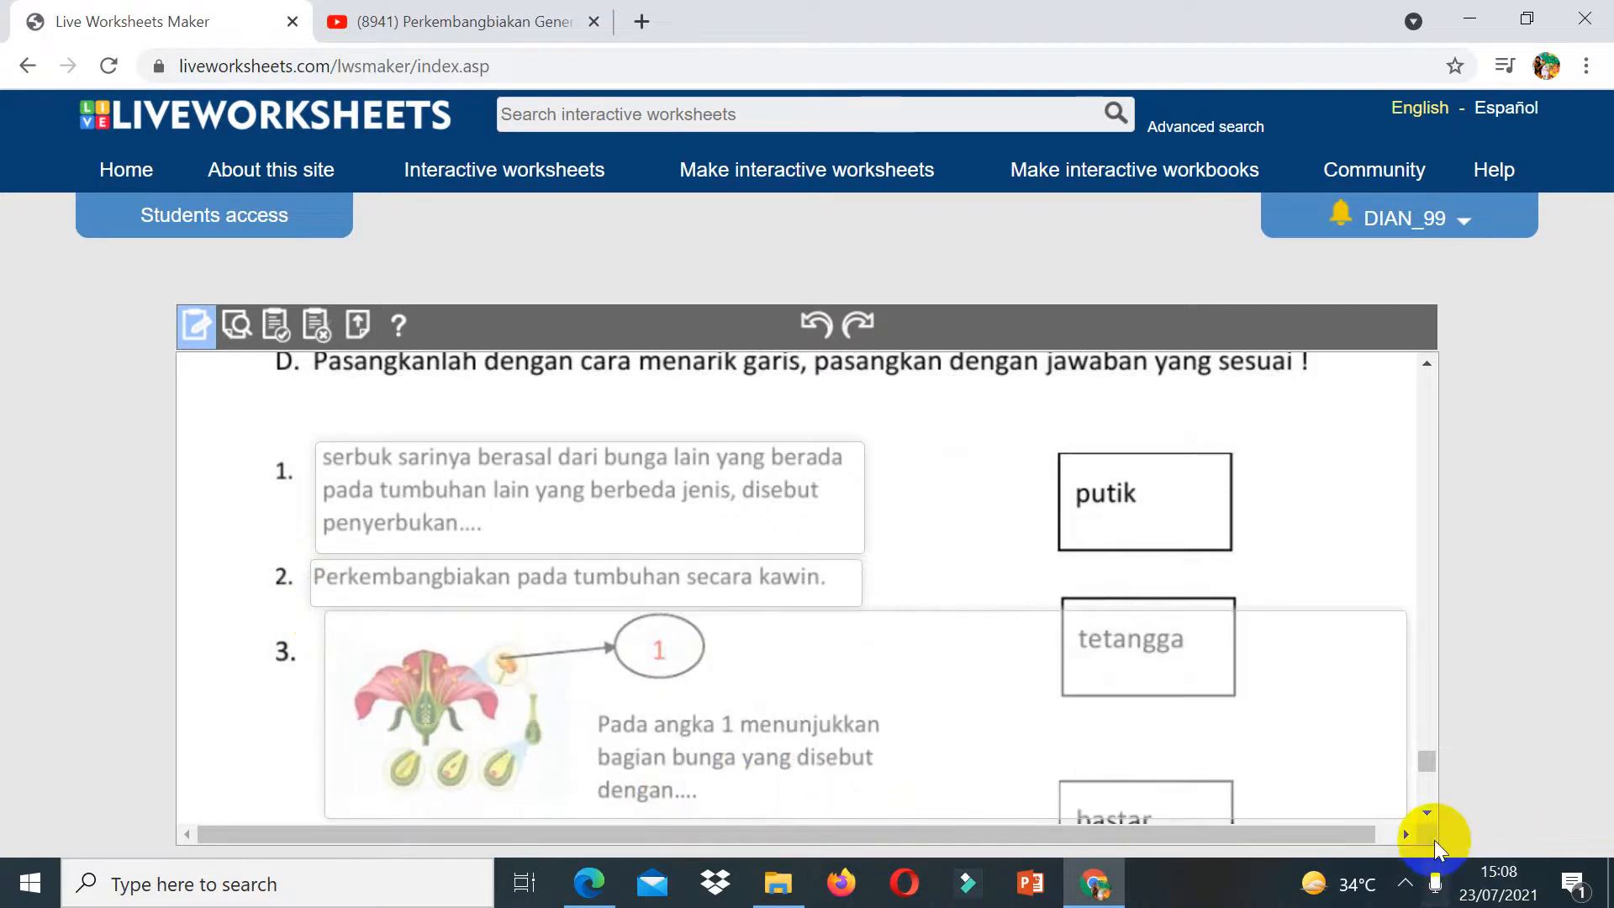
click(1427, 810)
click(1427, 812)
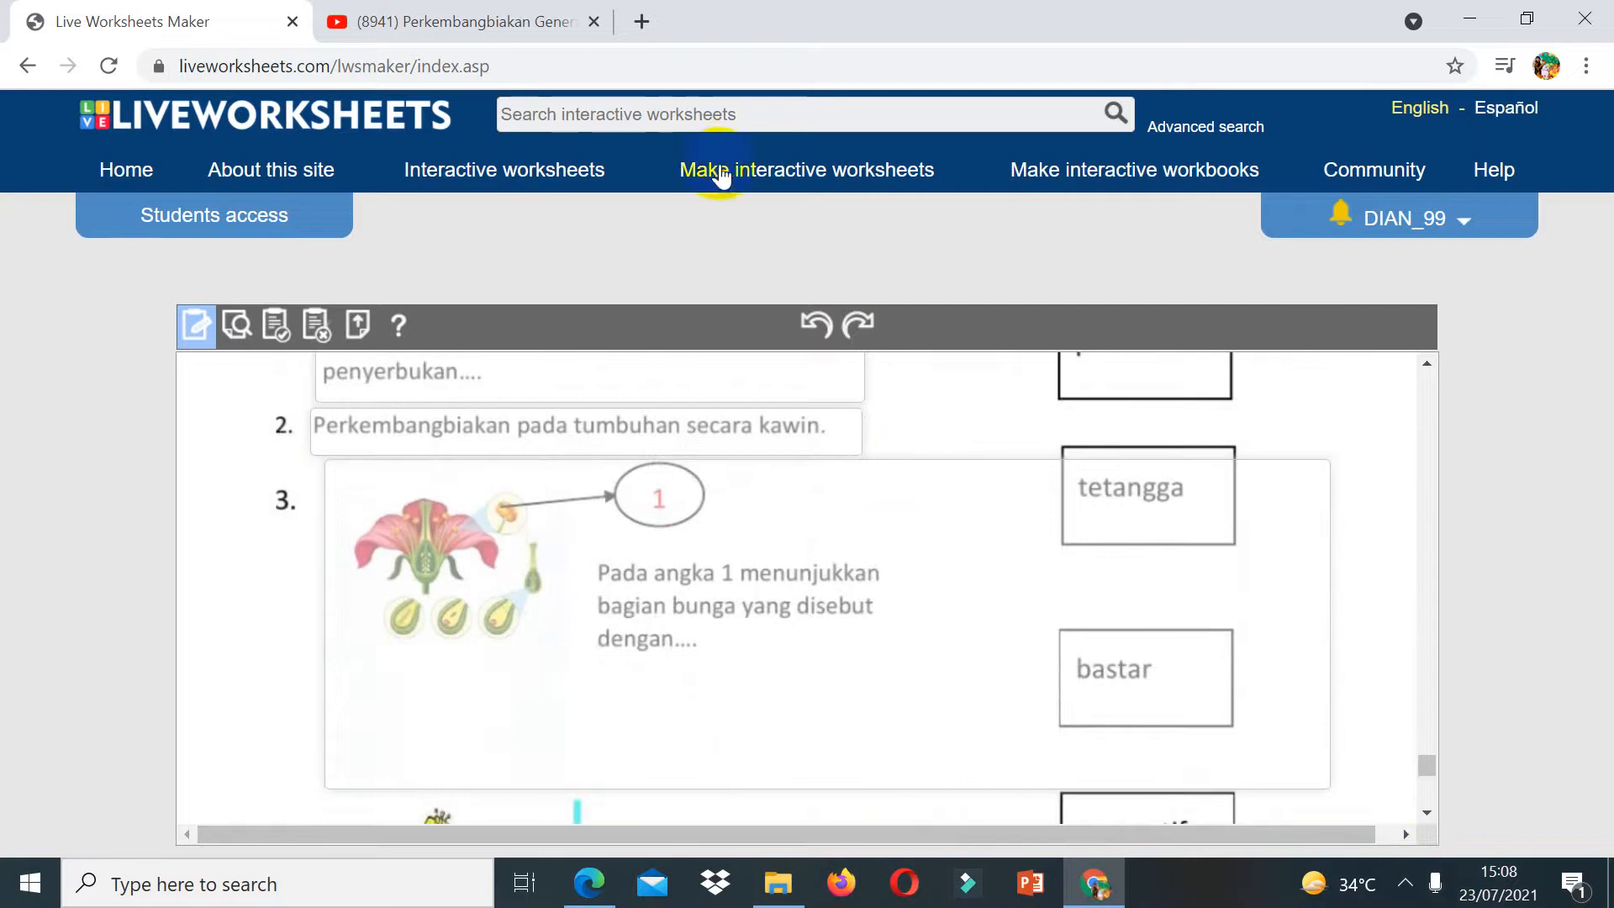
click(817, 326)
click(814, 325)
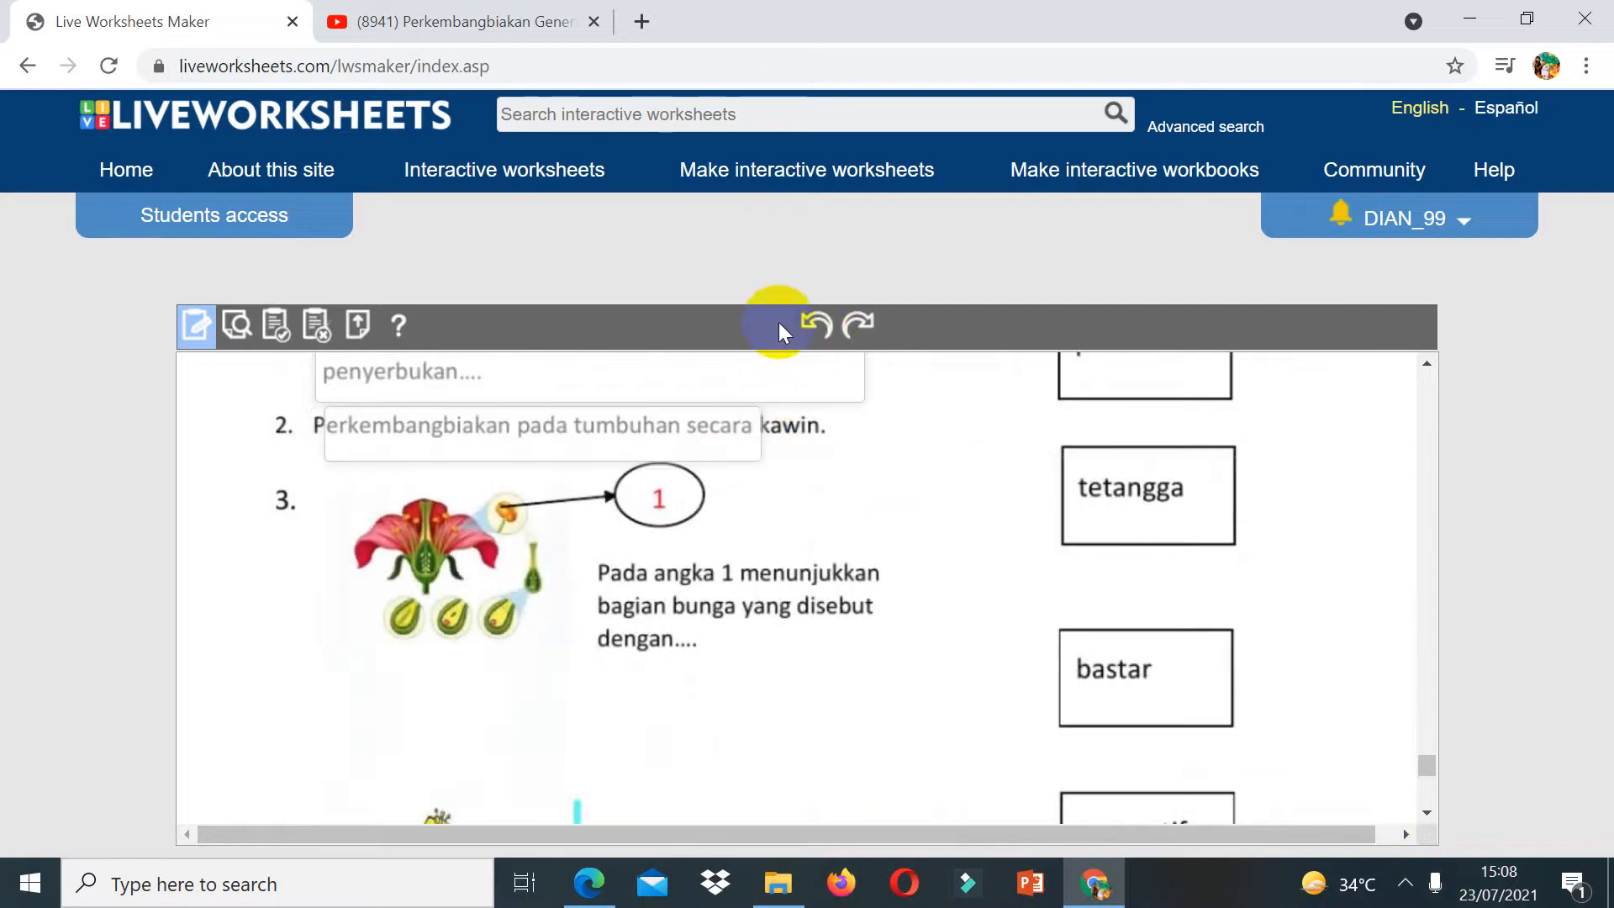
Step: Draw a box over question 3's flower picture and its text in part D
drag(328, 461, 328, 536)
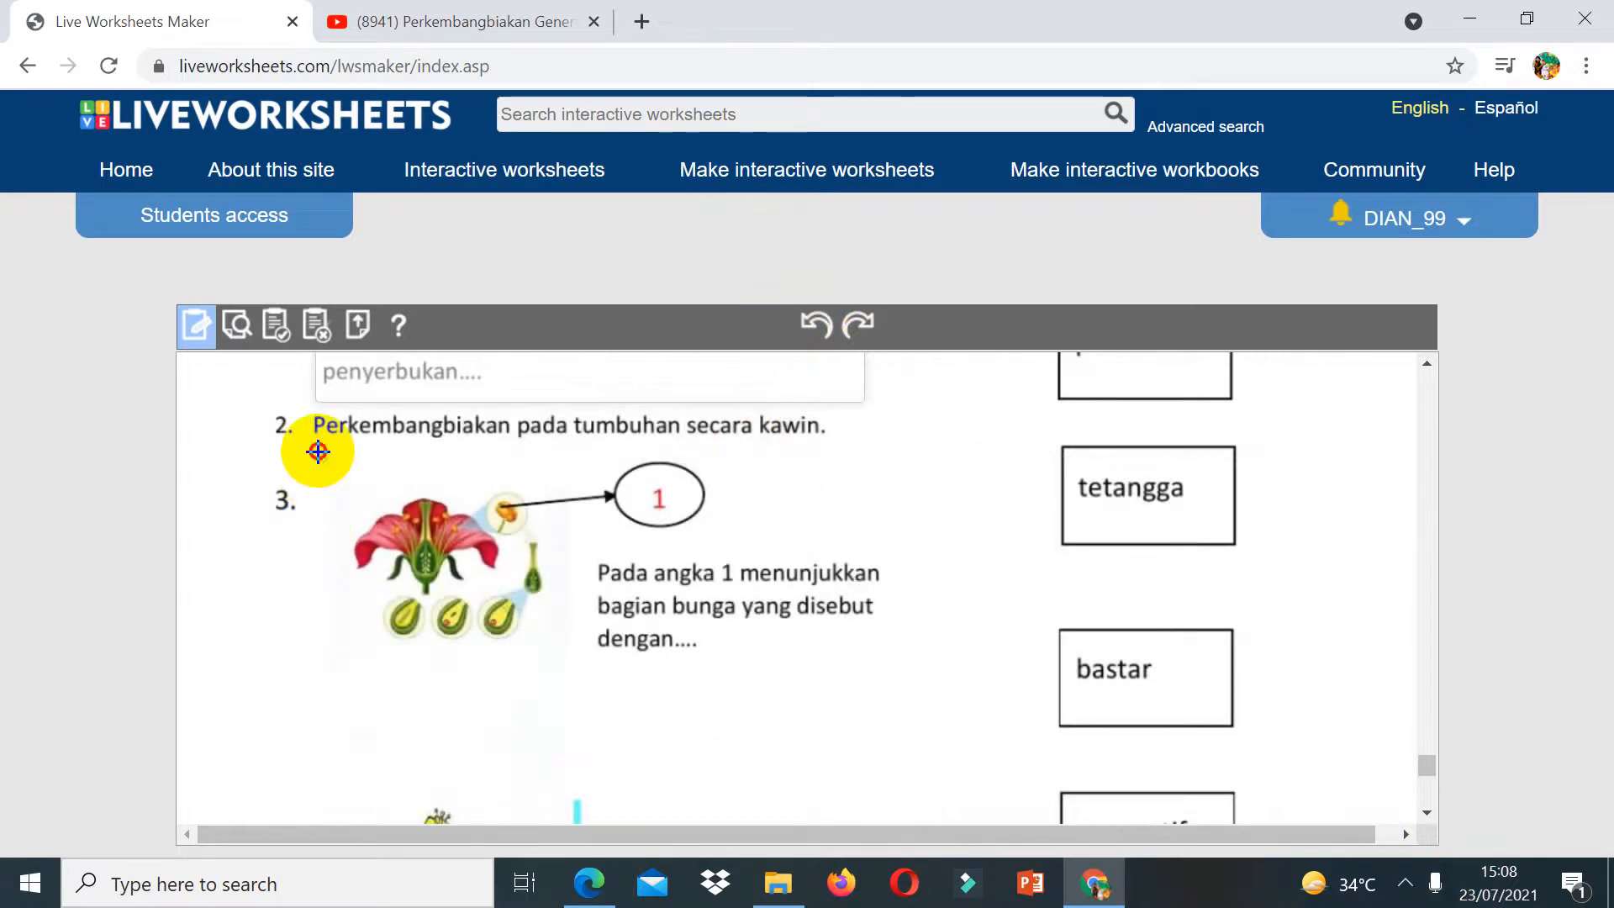
drag(318, 452, 894, 675)
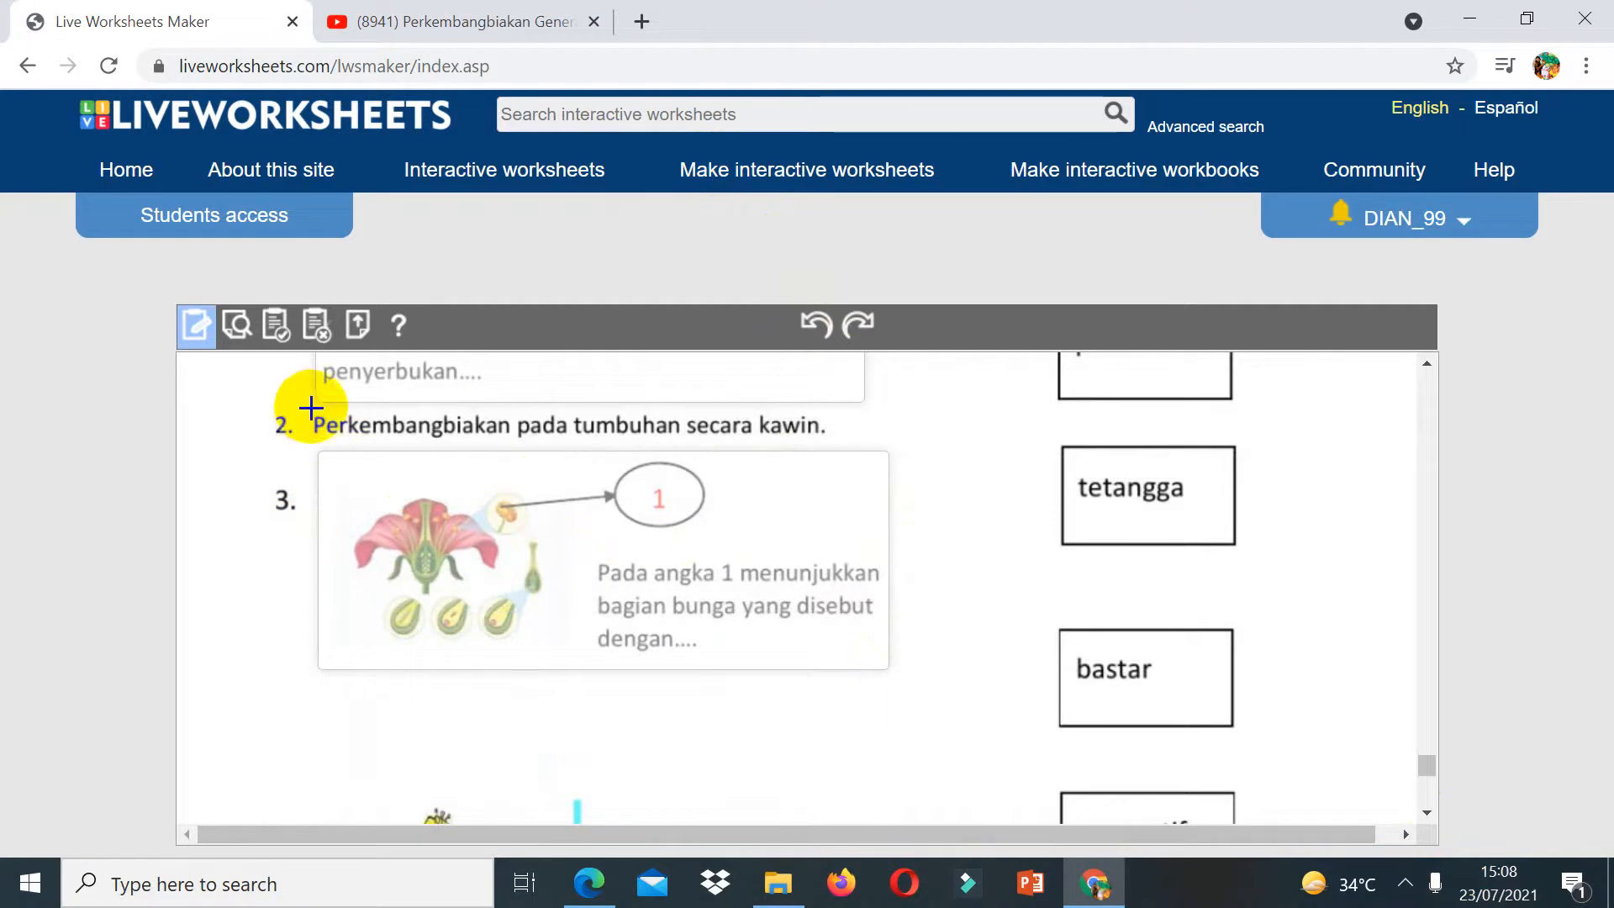
Step: Draw a large box across part D question 2 and question 3, then undo the recent boxes
drag(312, 410, 1242, 616)
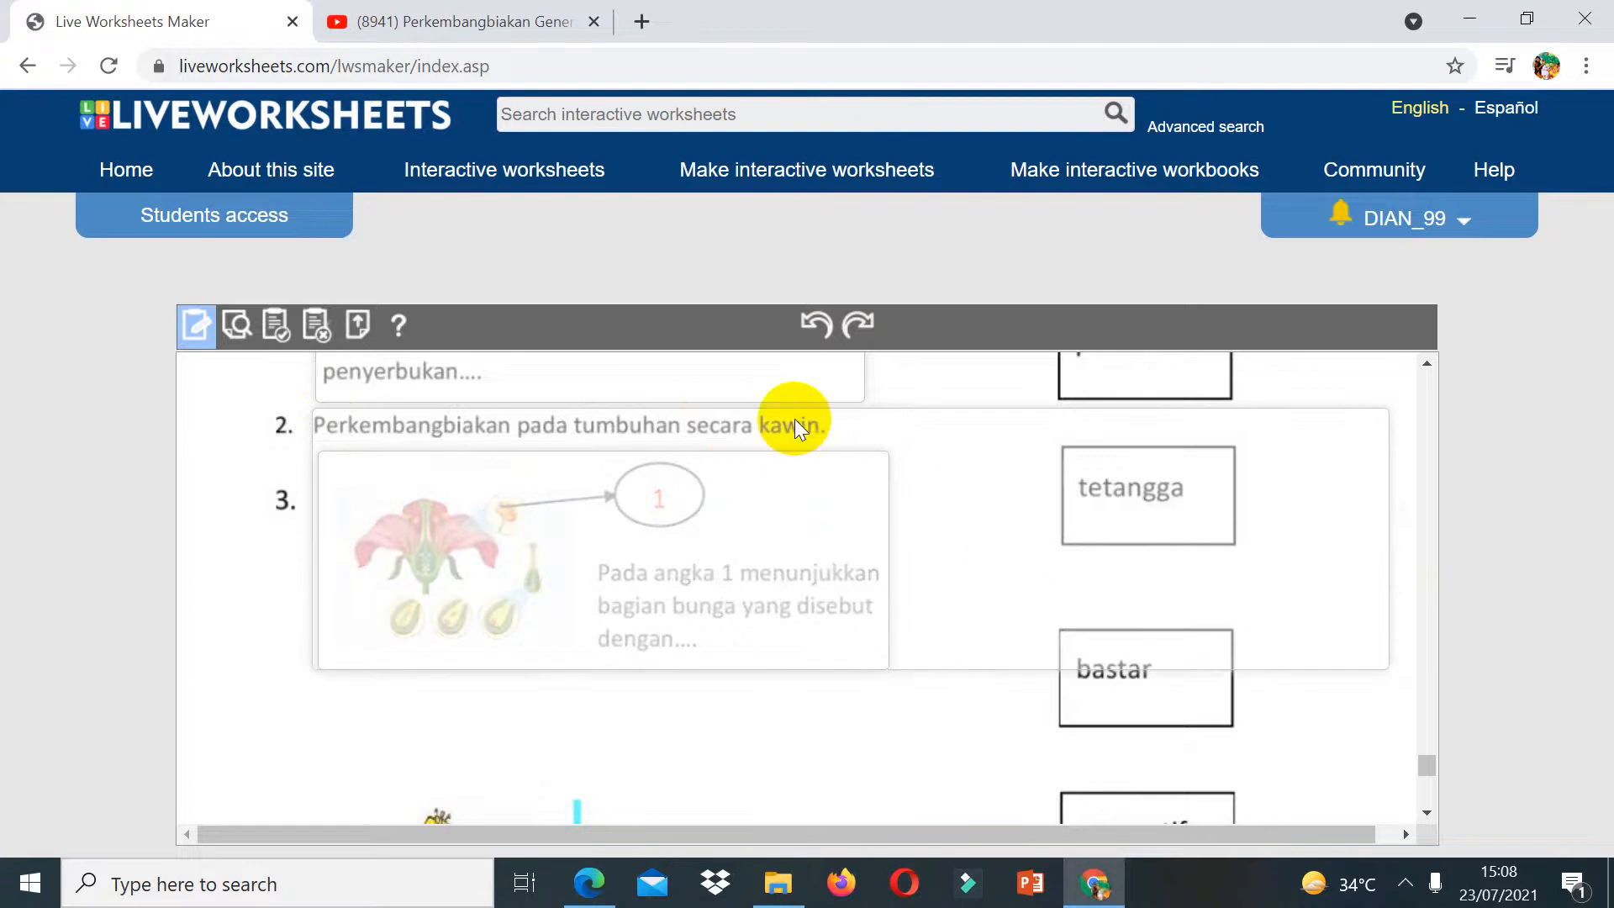
click(813, 326)
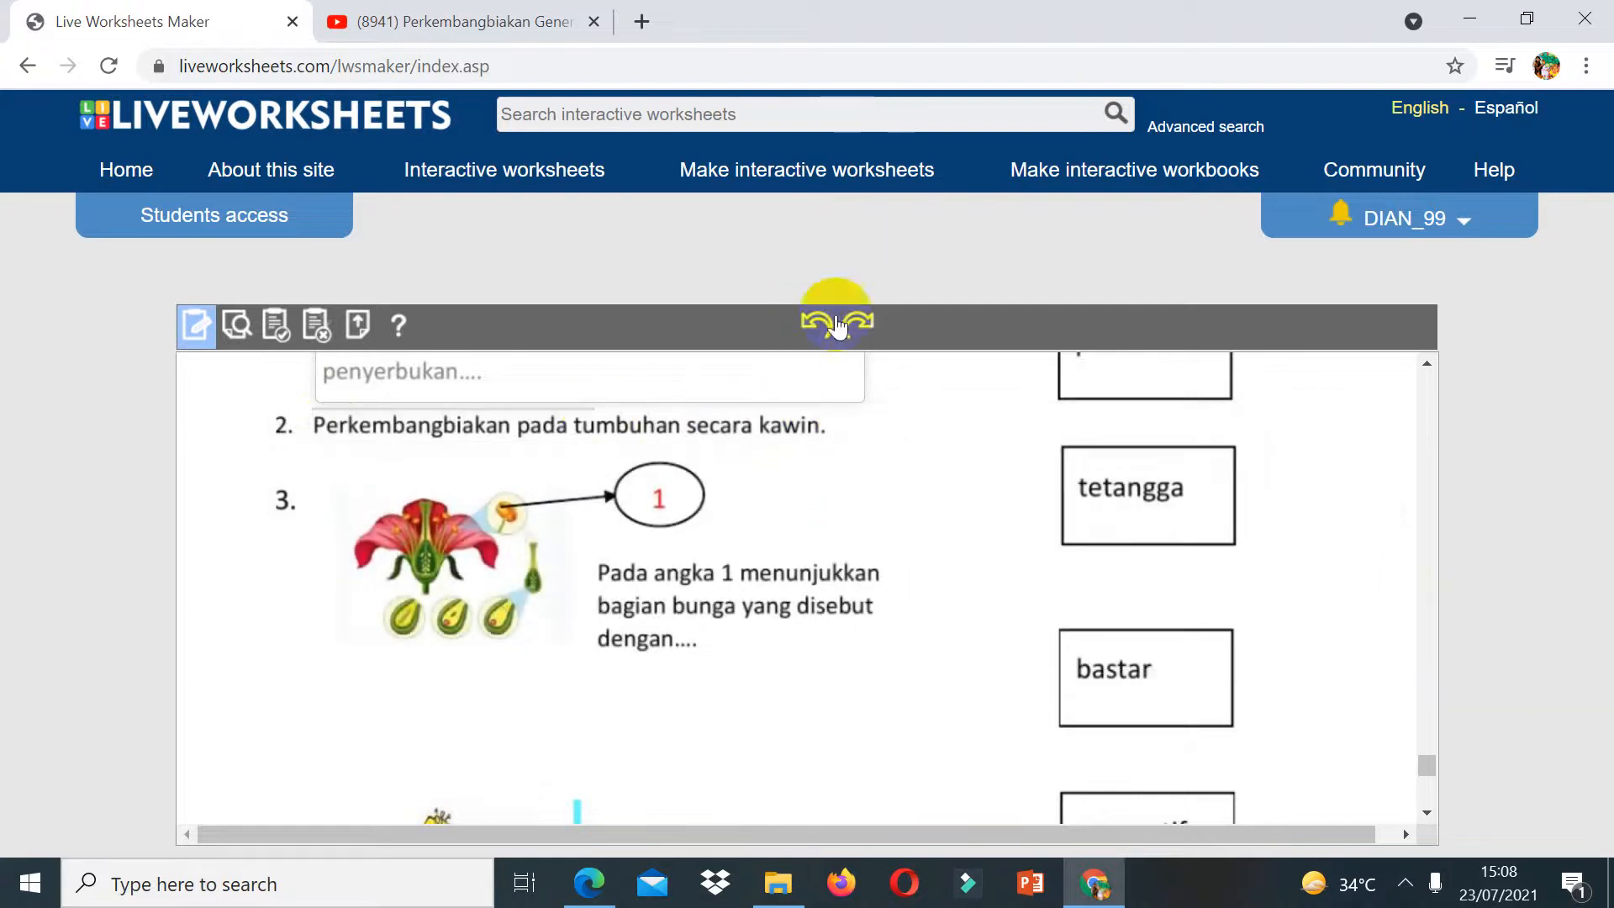
click(815, 325)
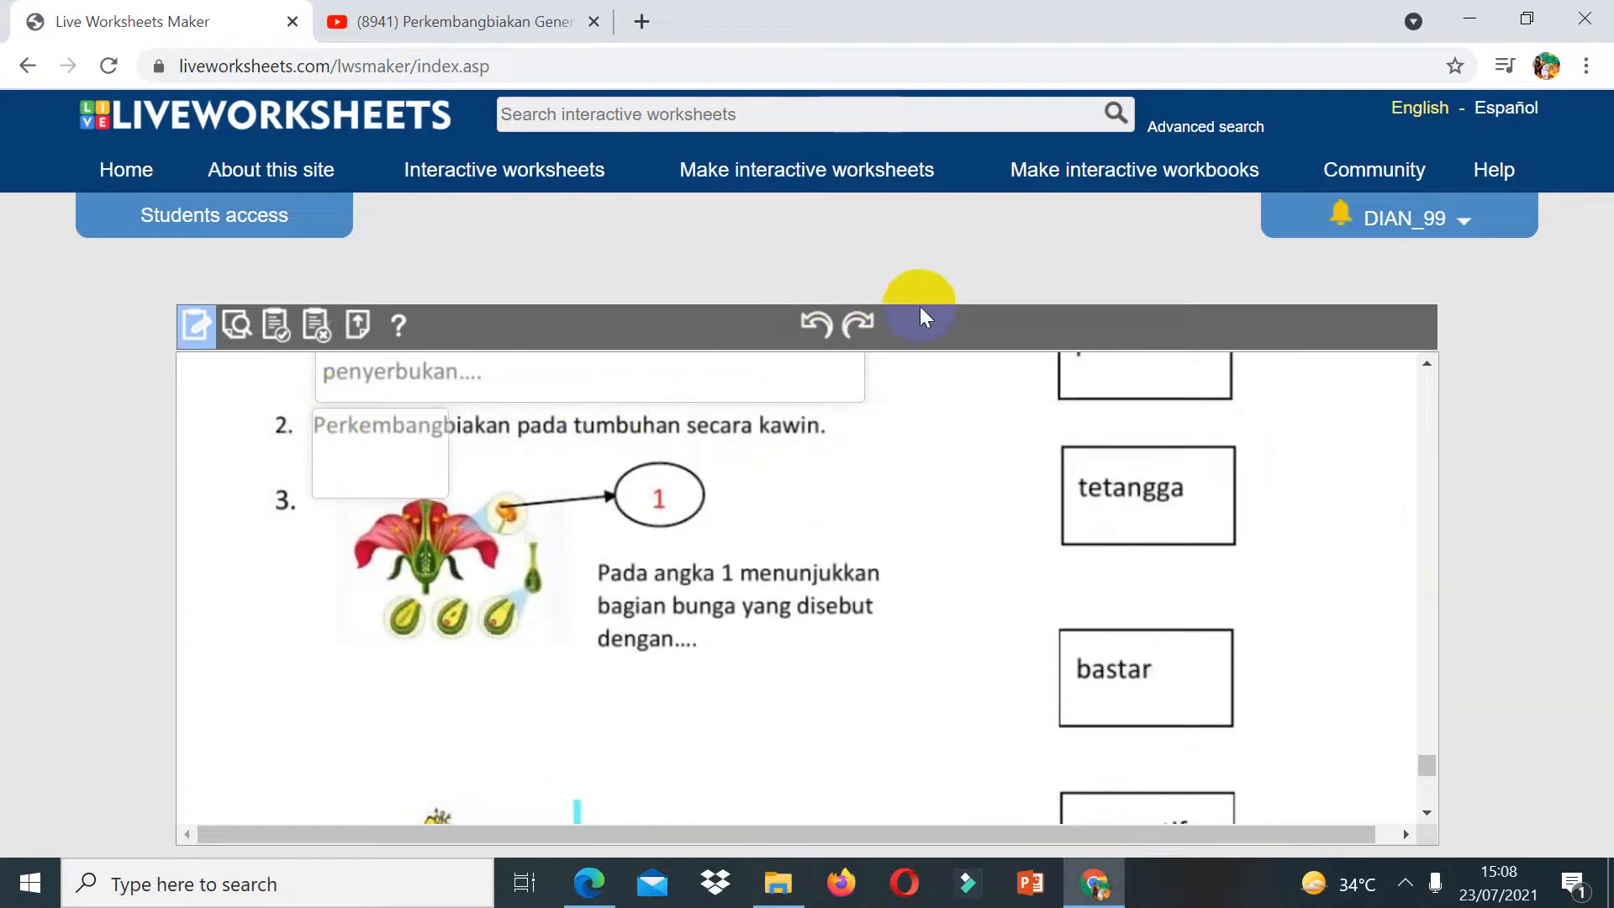
click(824, 326)
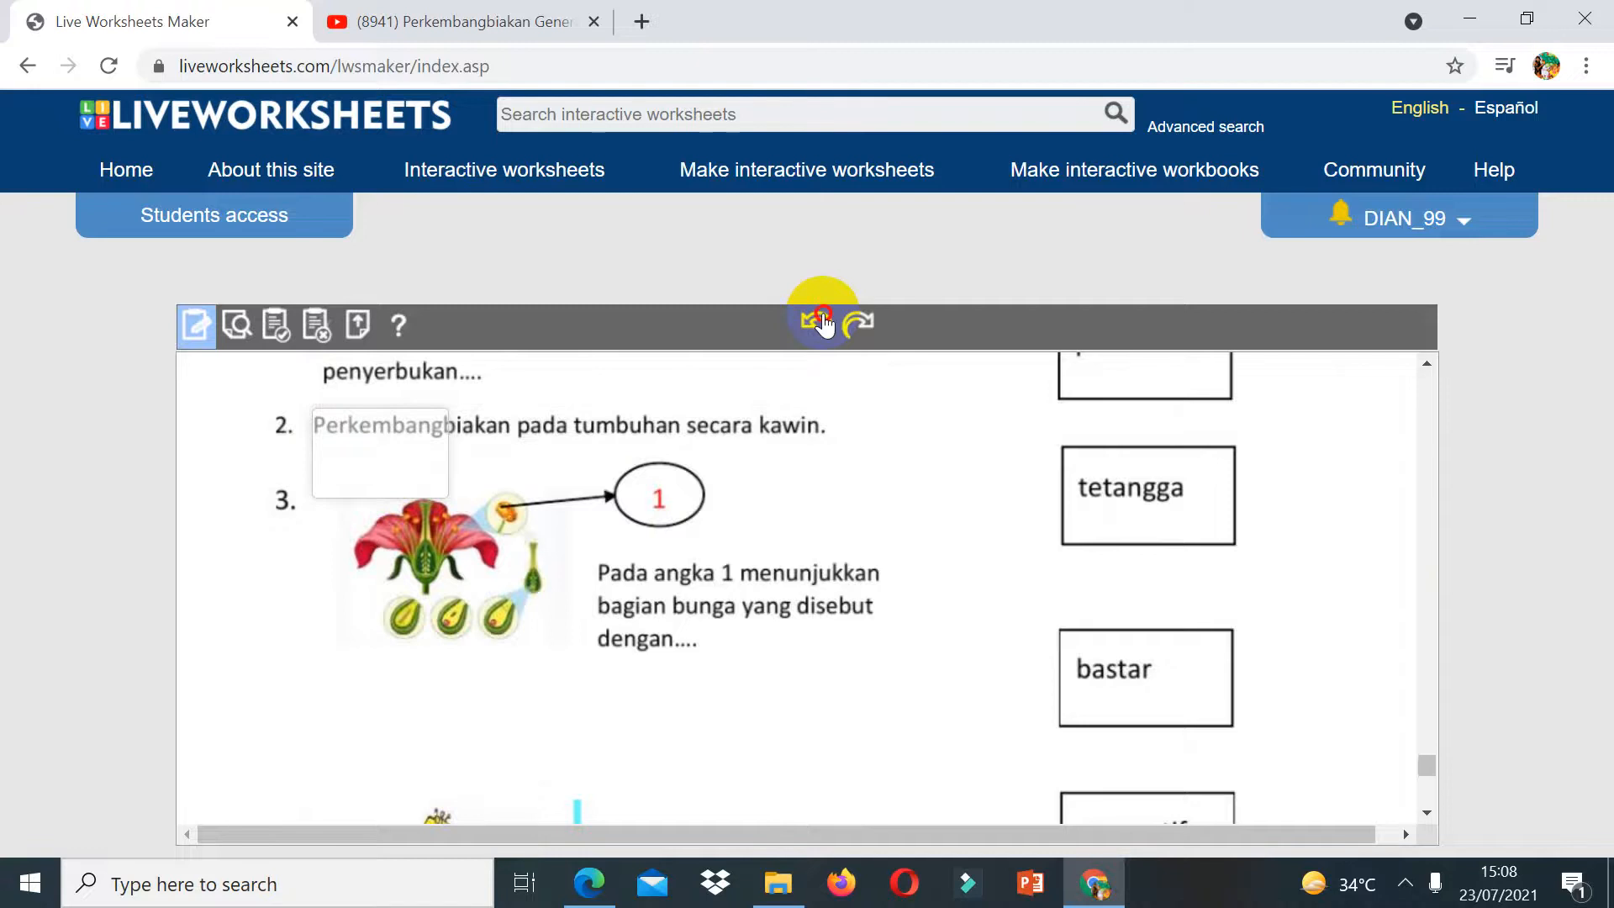
click(1434, 375)
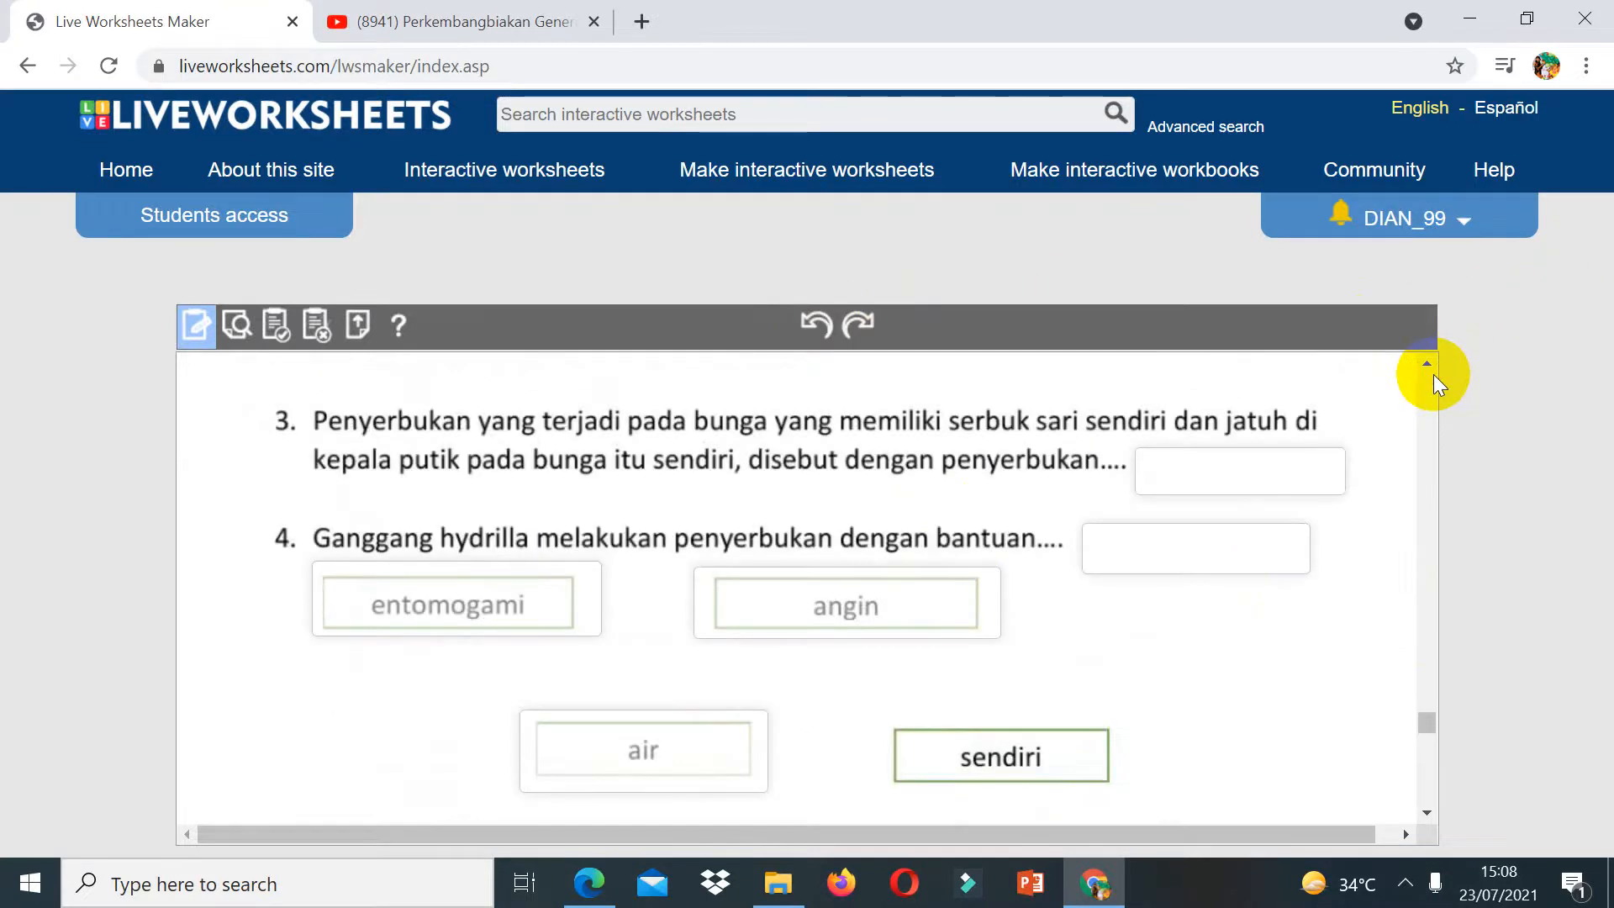
click(846, 318)
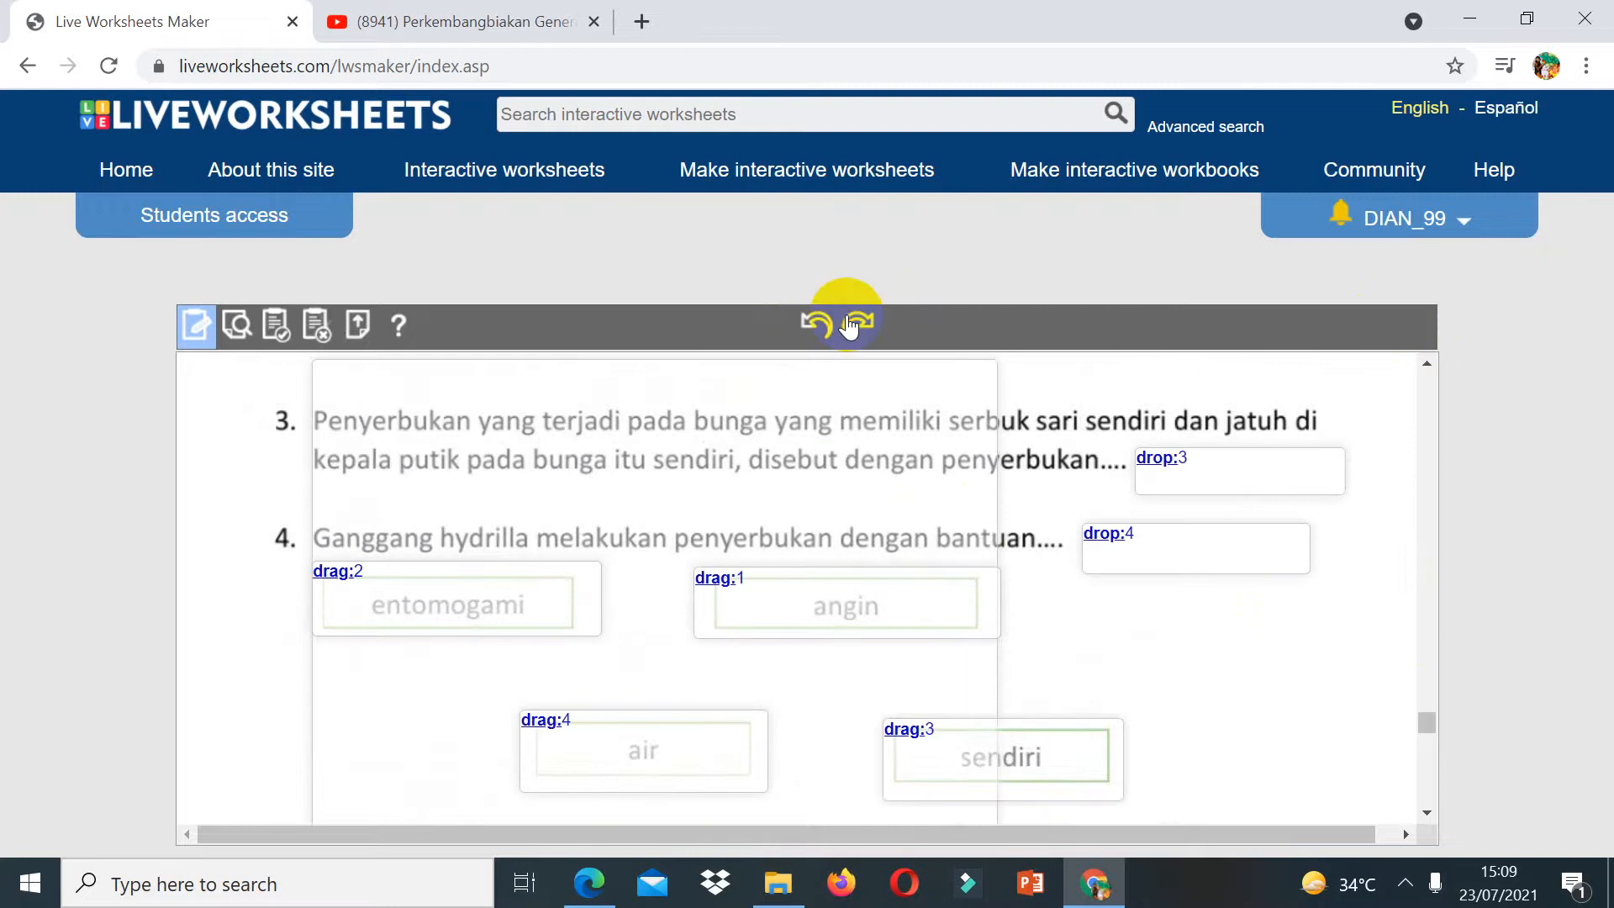
scroll(1419, 798, down, 4)
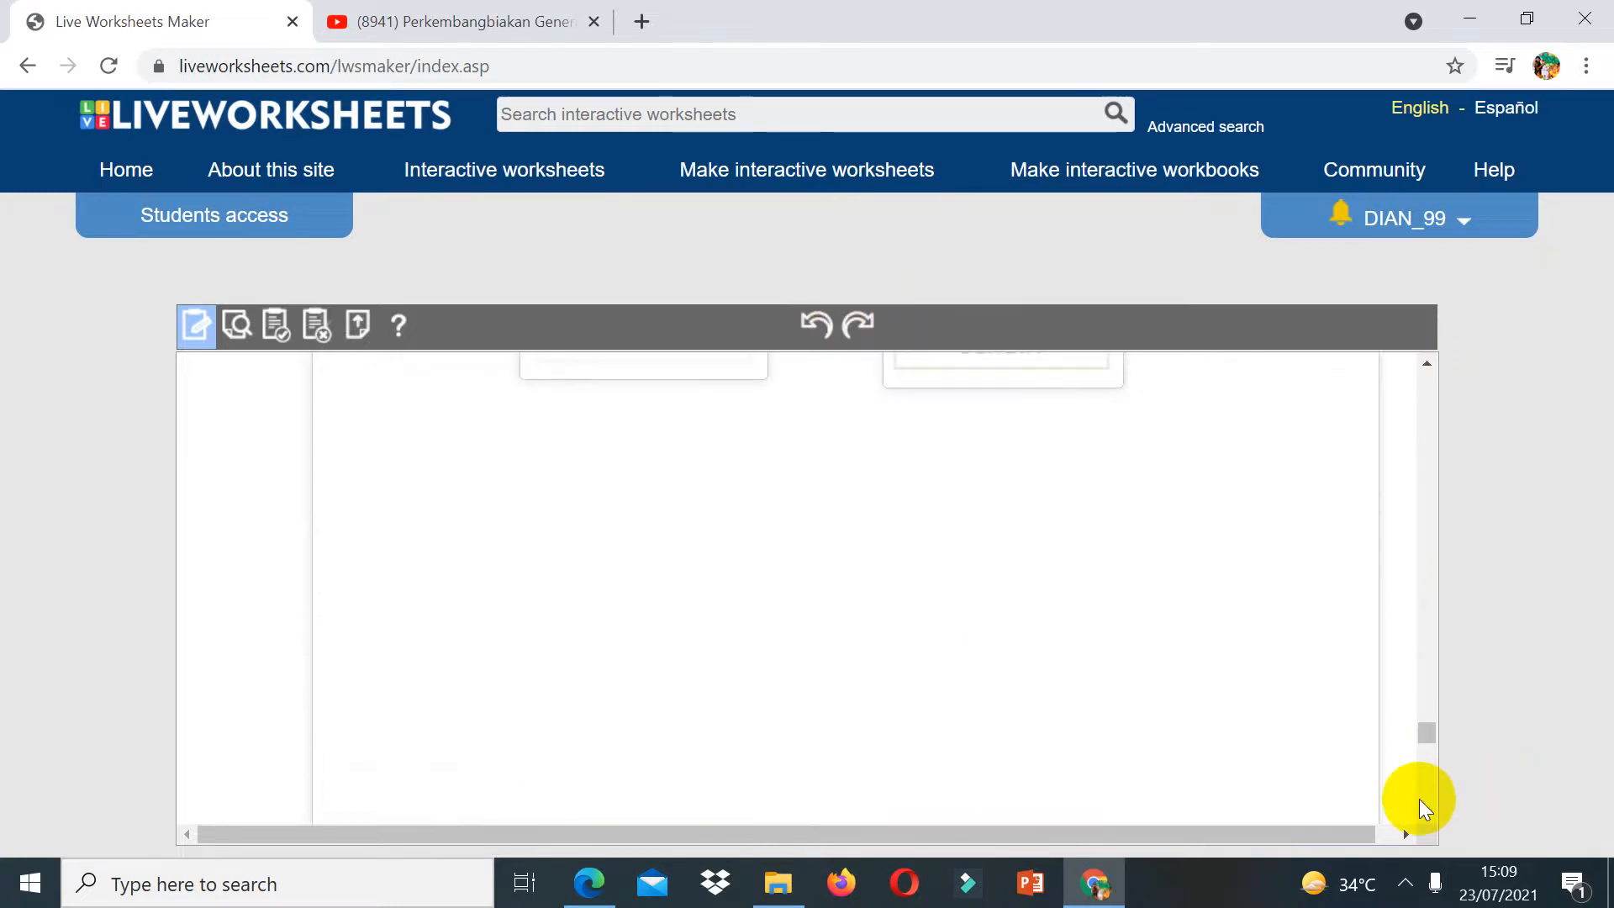
scroll(1431, 380, up, 4)
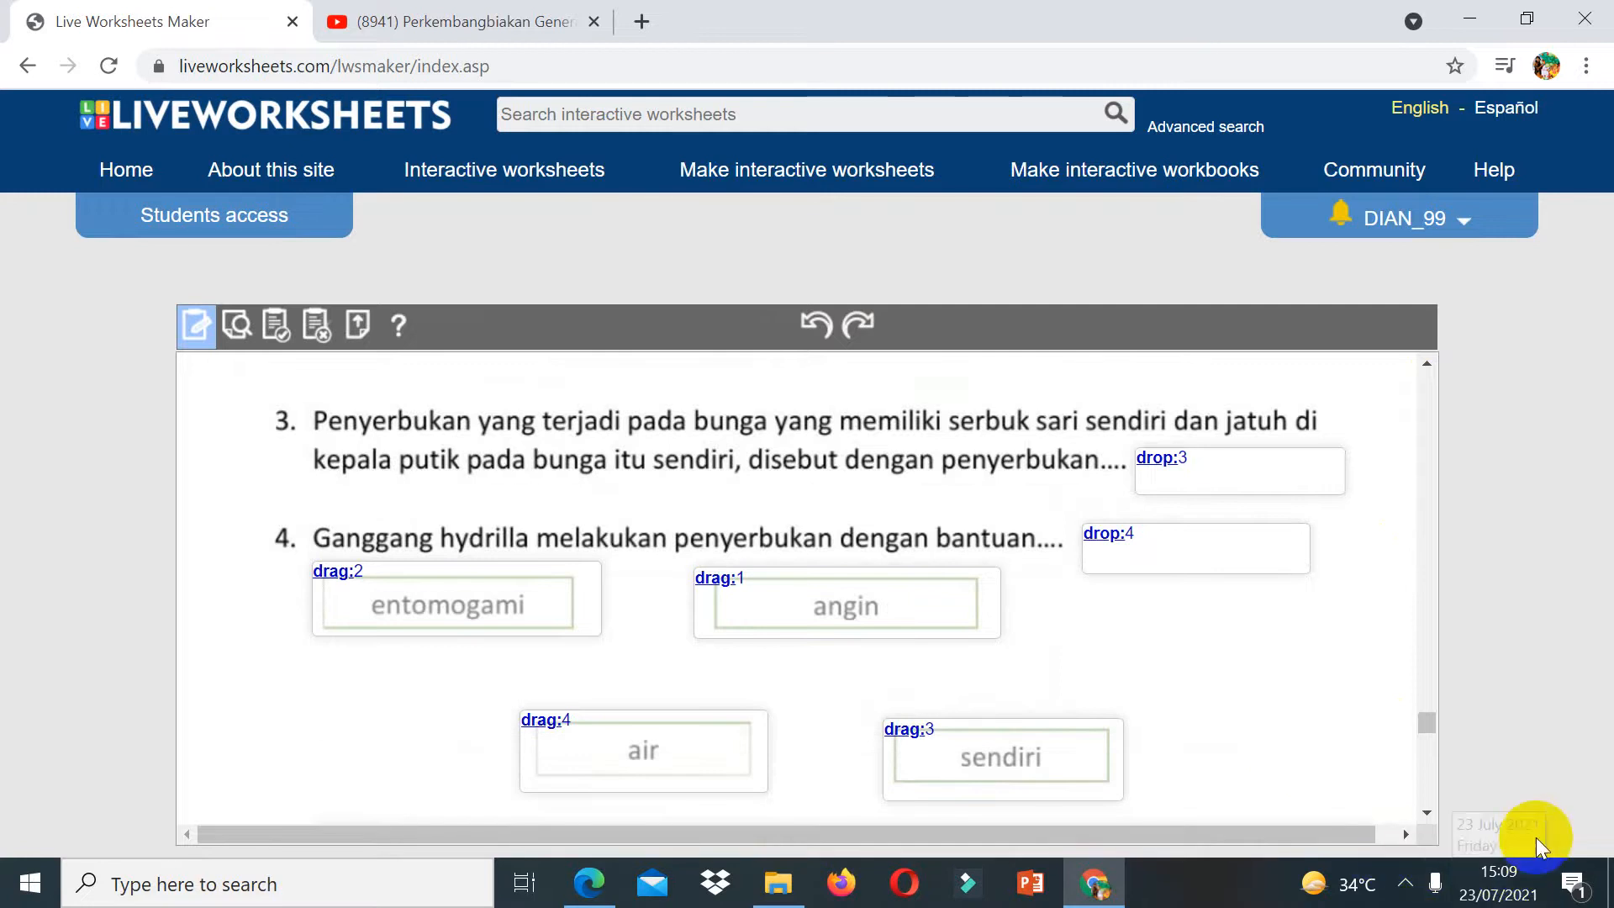
click(1430, 817)
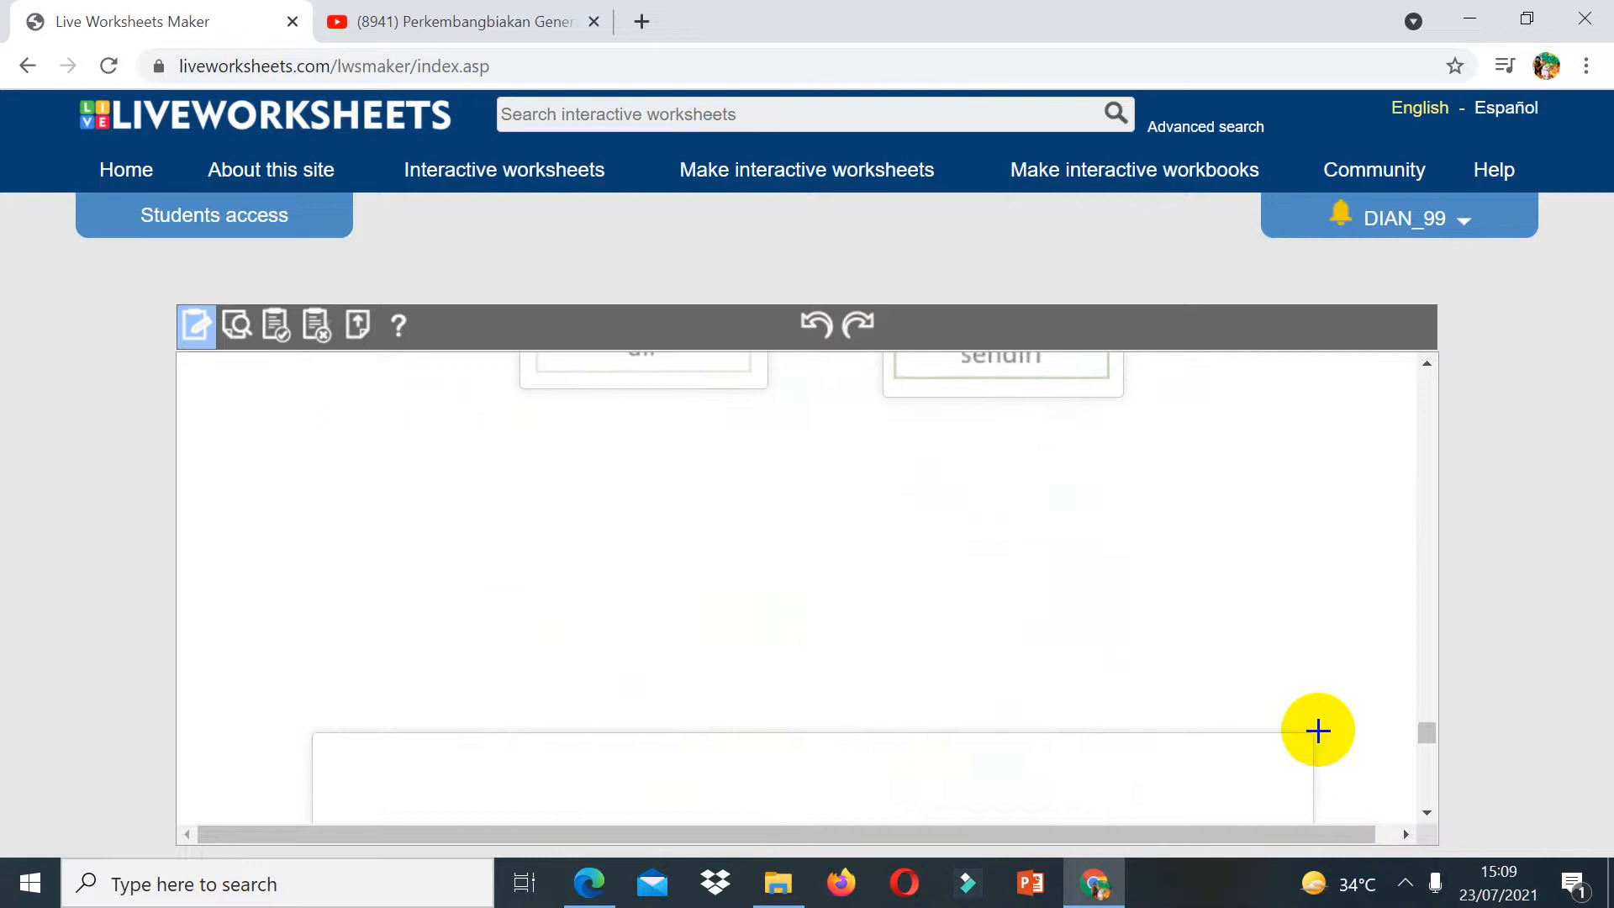
click(1431, 789)
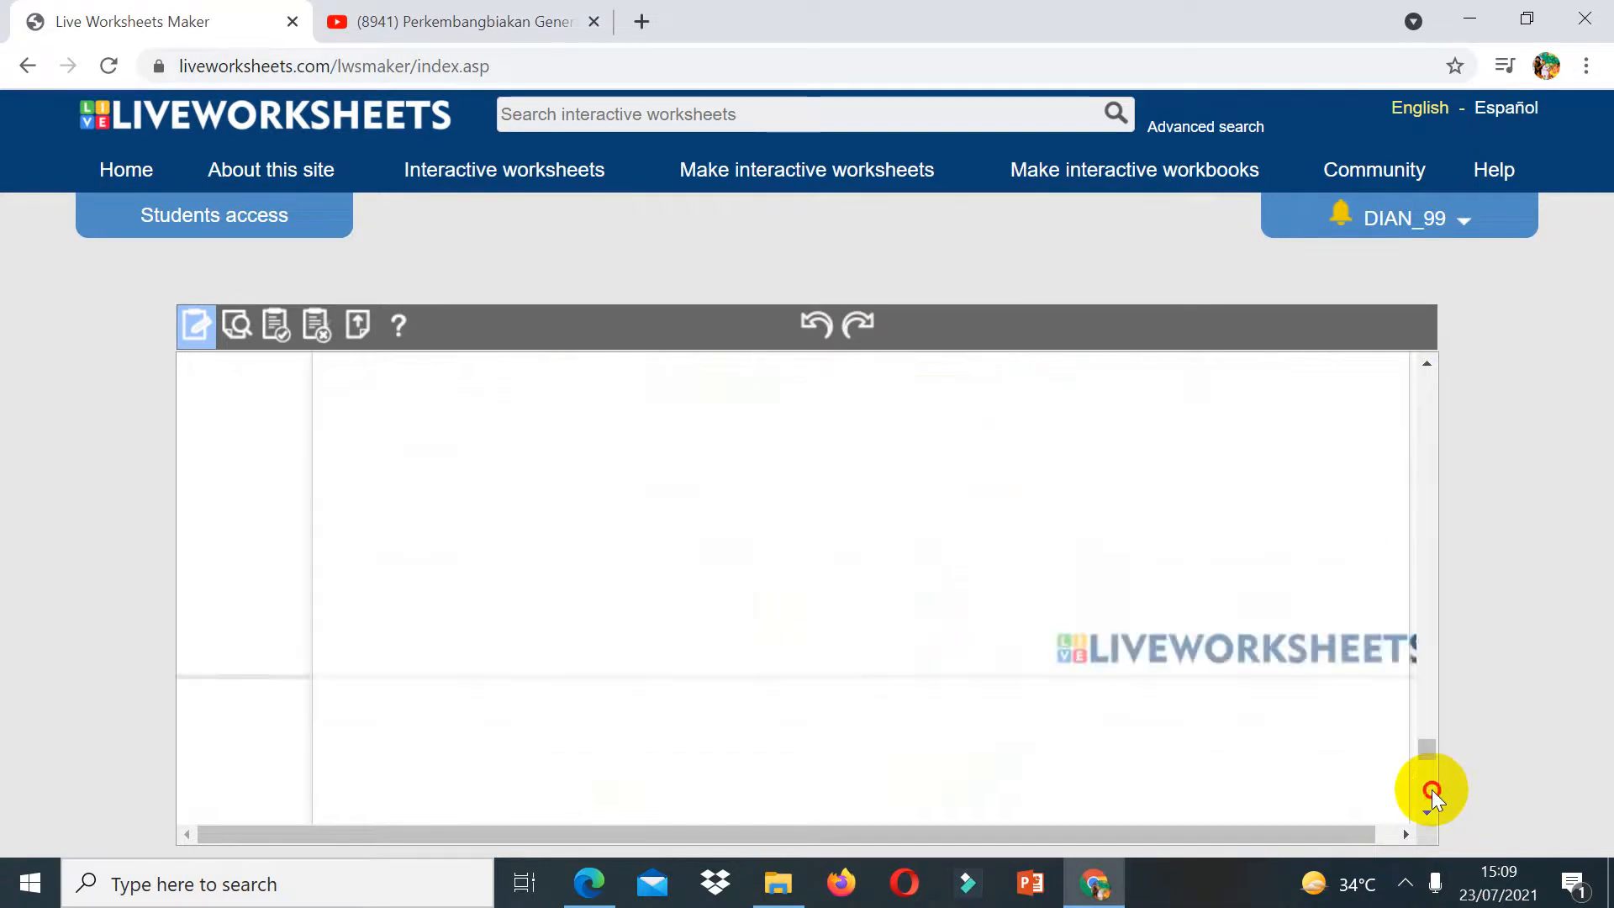
click(1425, 410)
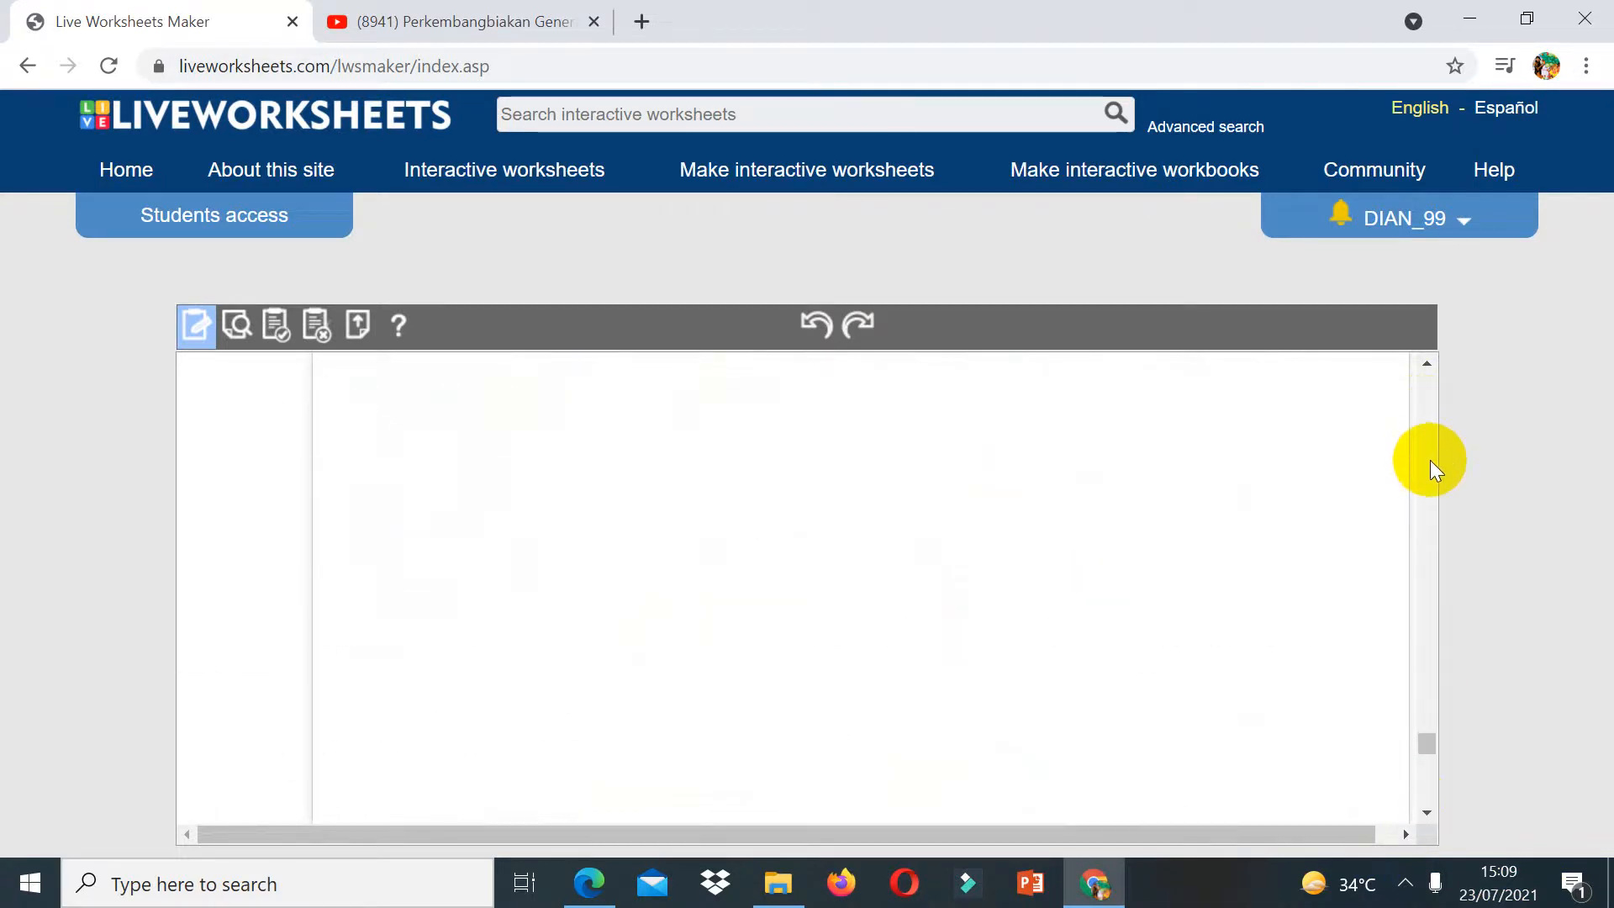
click(199, 324)
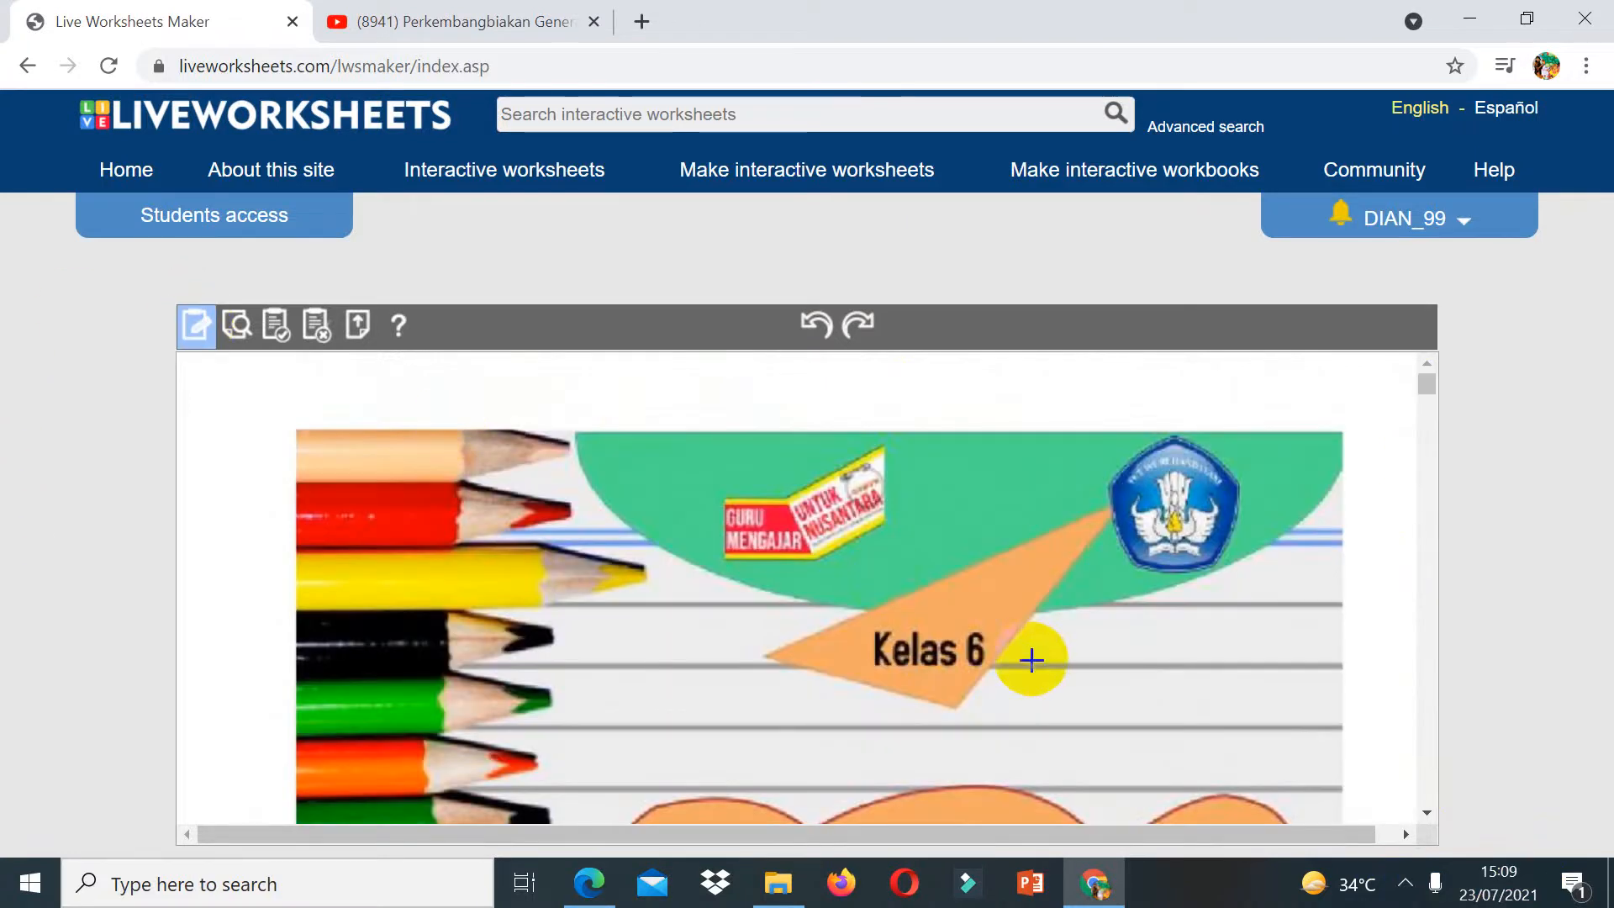
Step: Draw boxes over part D question 1's text, question 2's text, and question 3's picture with its text
click(1429, 788)
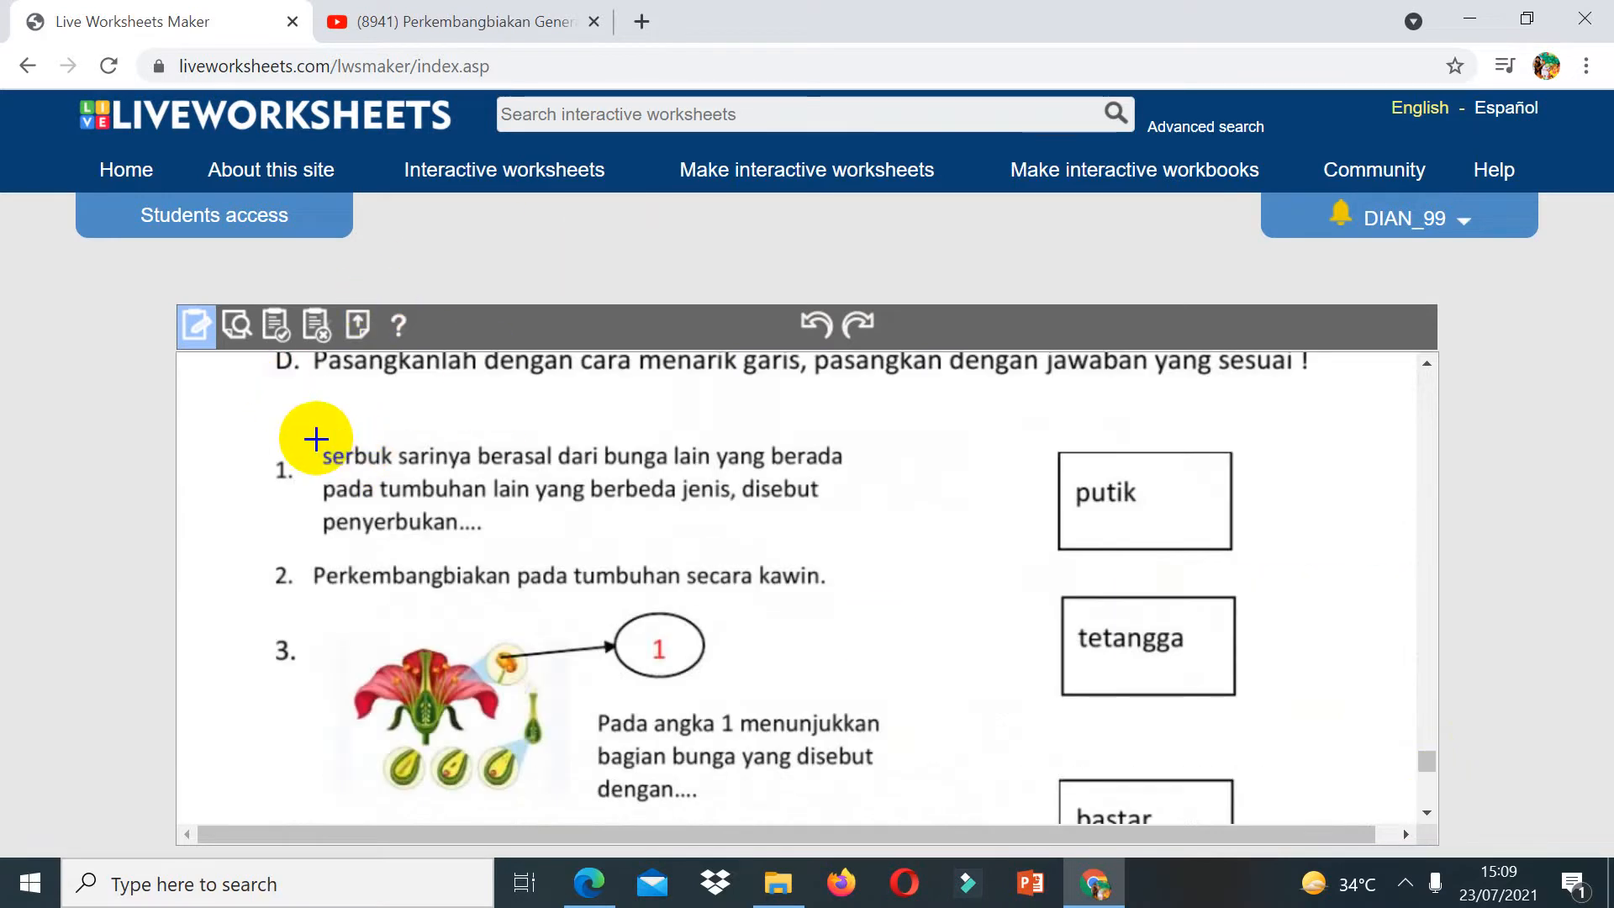
drag(316, 438, 858, 553)
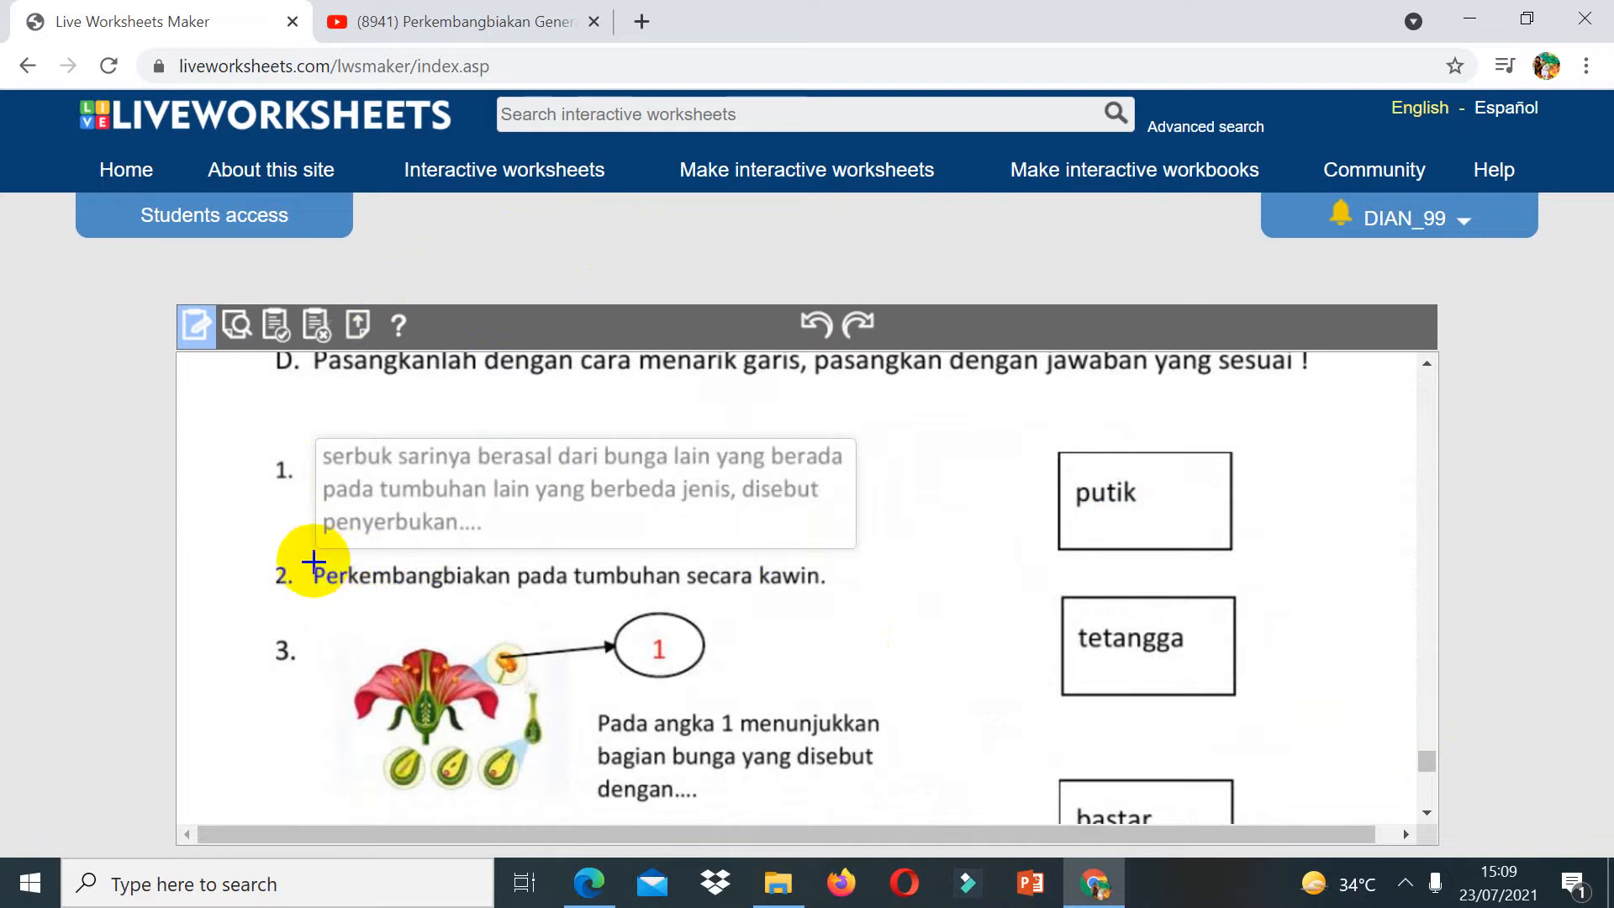
drag(310, 561, 855, 615)
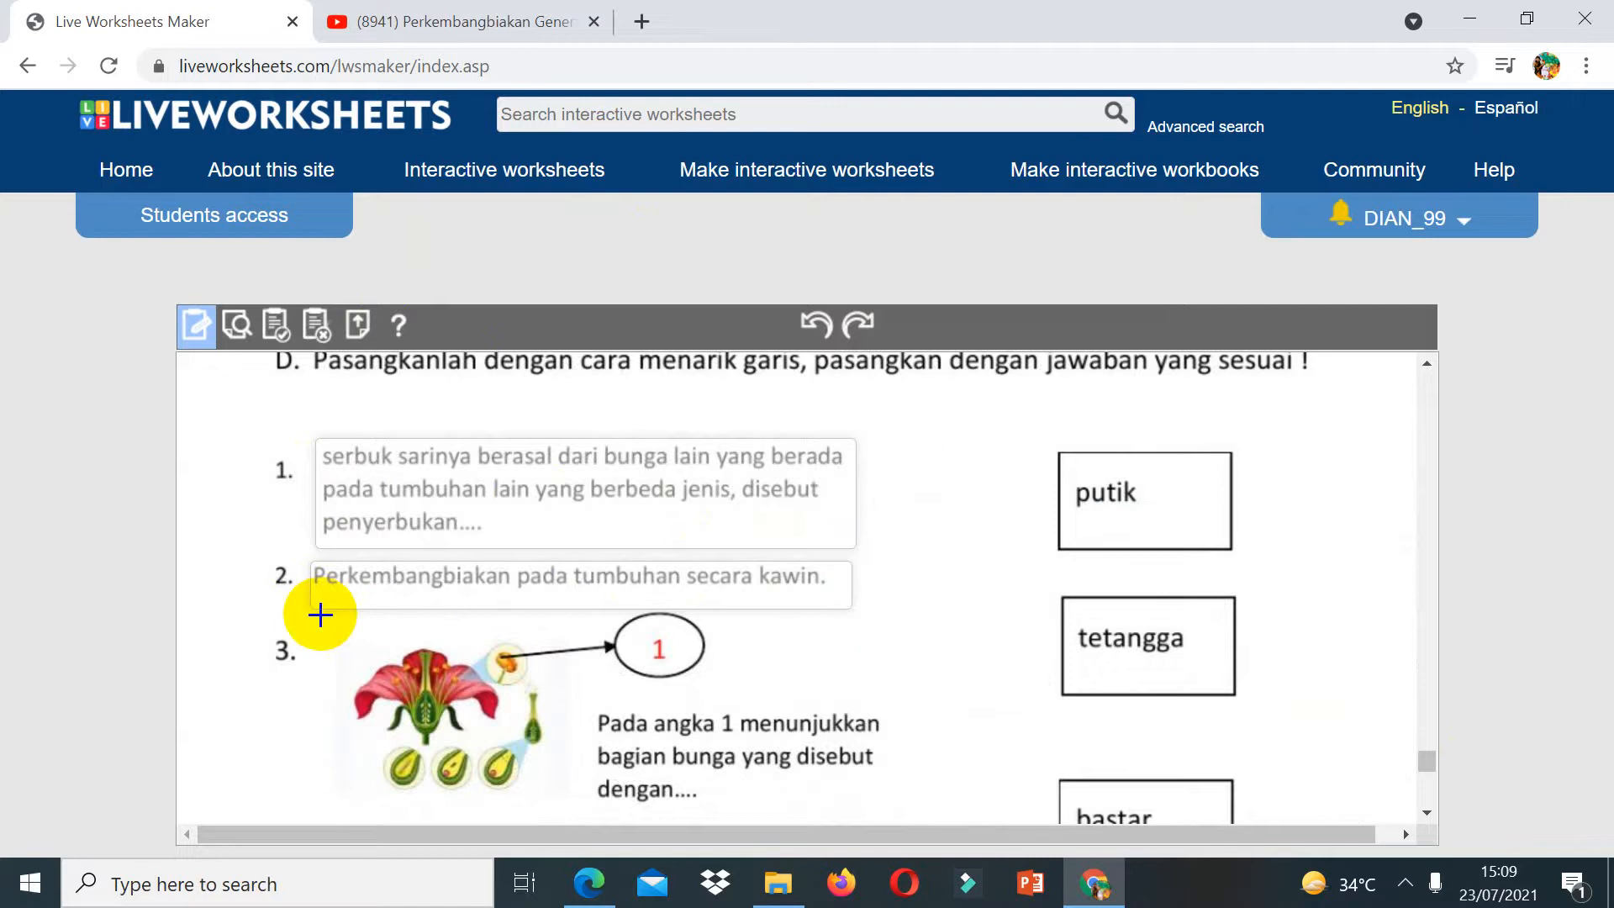
drag(321, 615, 883, 810)
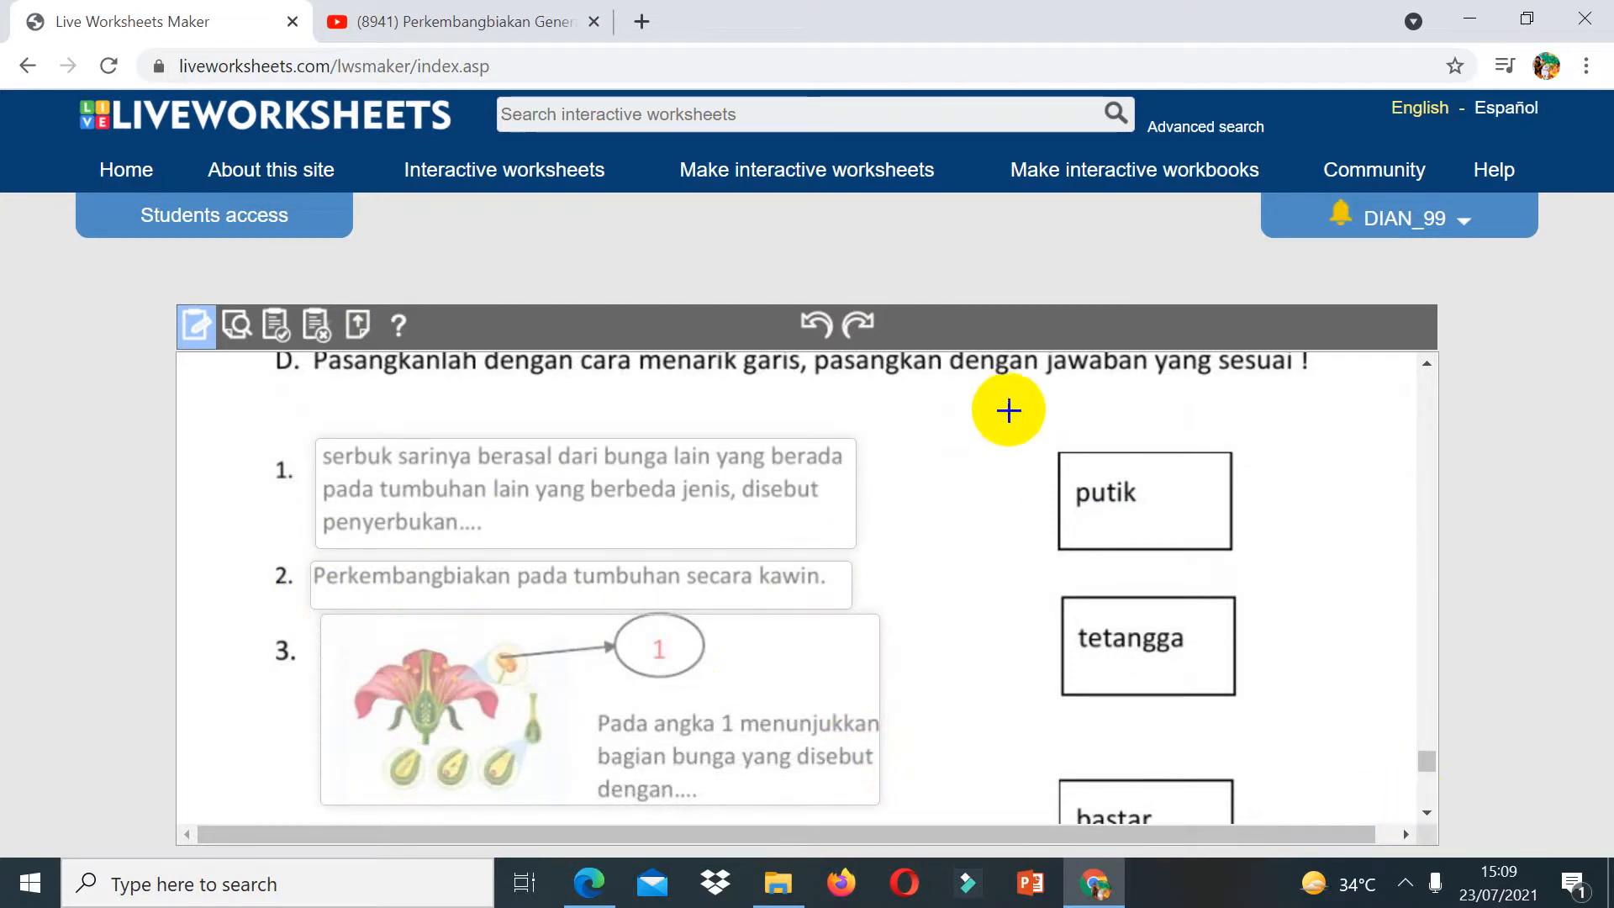
Step: Draw boxes over the putik, tetangga, bastar and generatif answer boxes in part D
drag(1052, 440, 1258, 562)
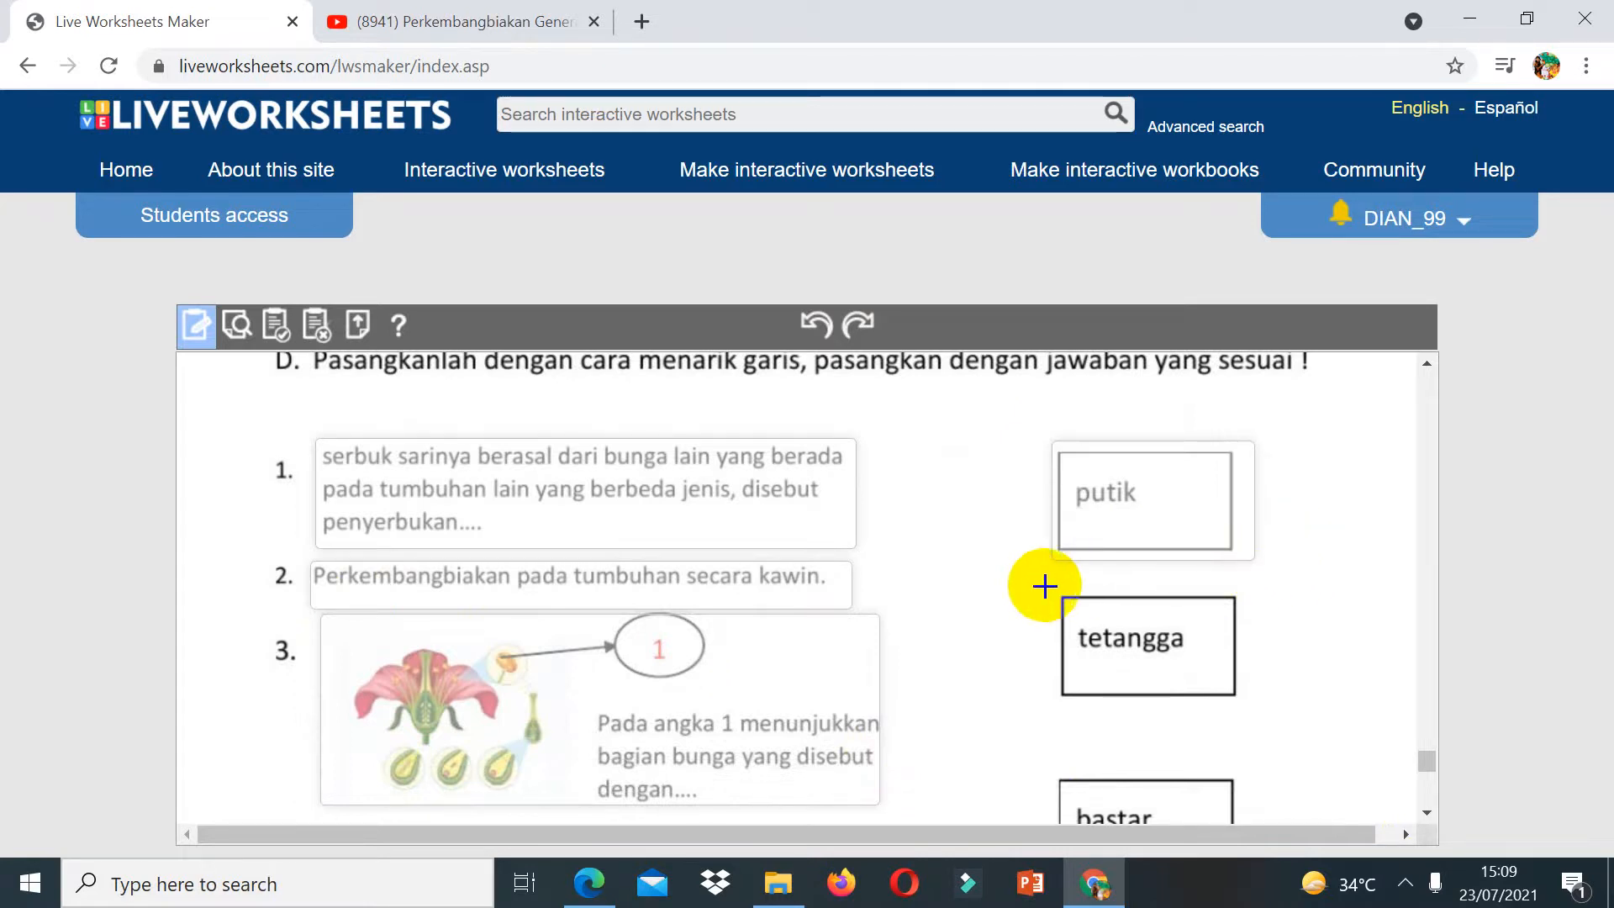
drag(1047, 586, 1258, 712)
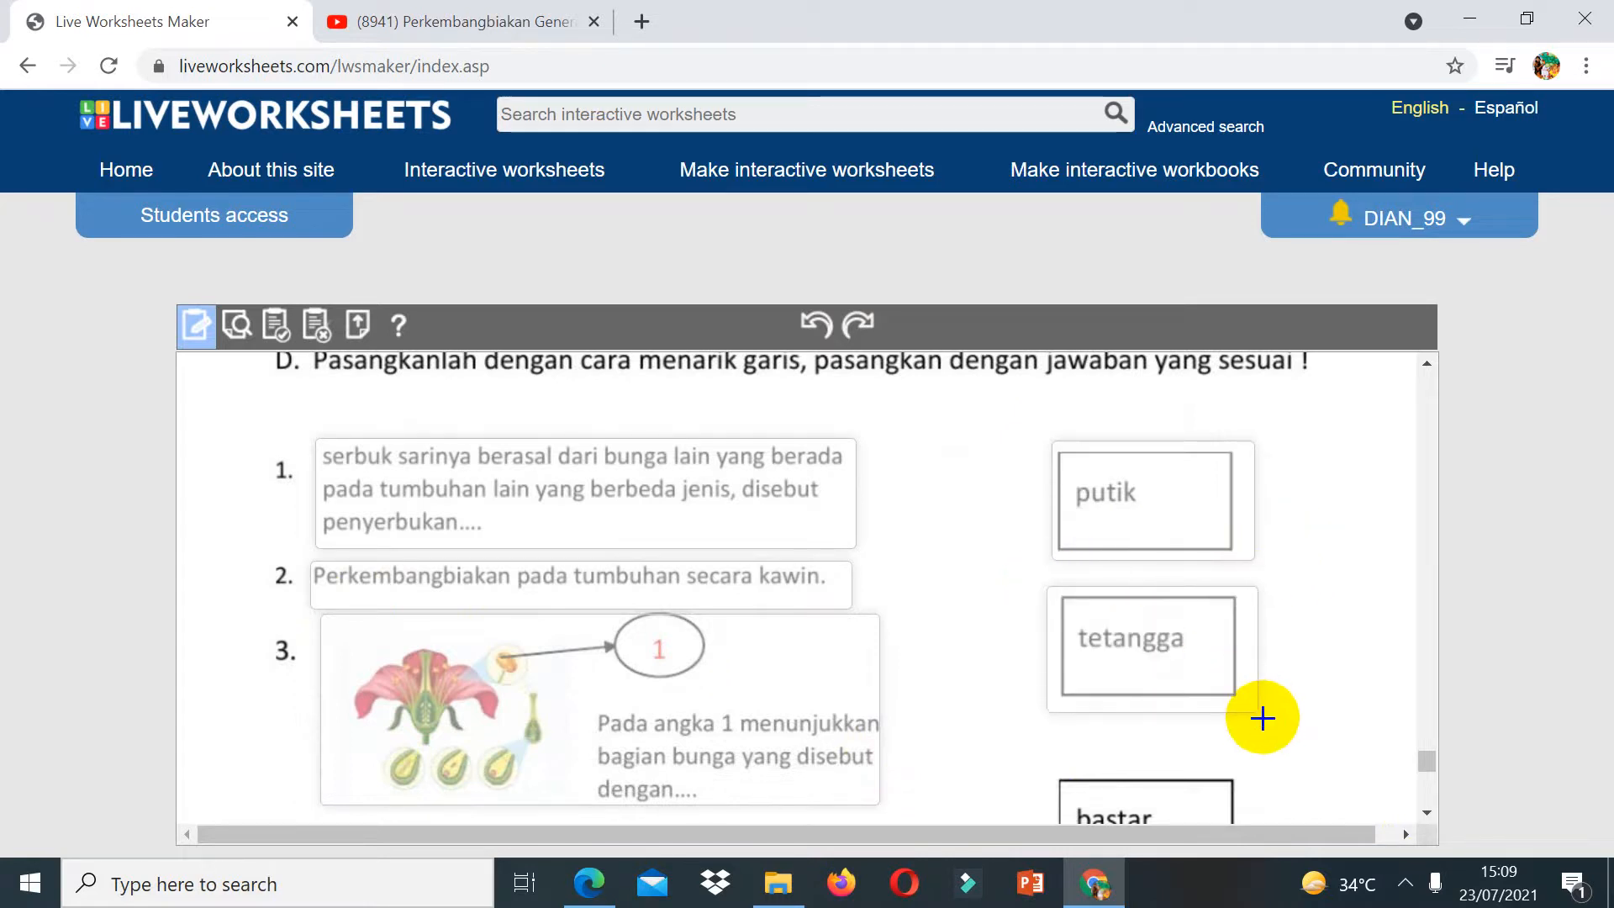
scroll(1432, 812, down, 3)
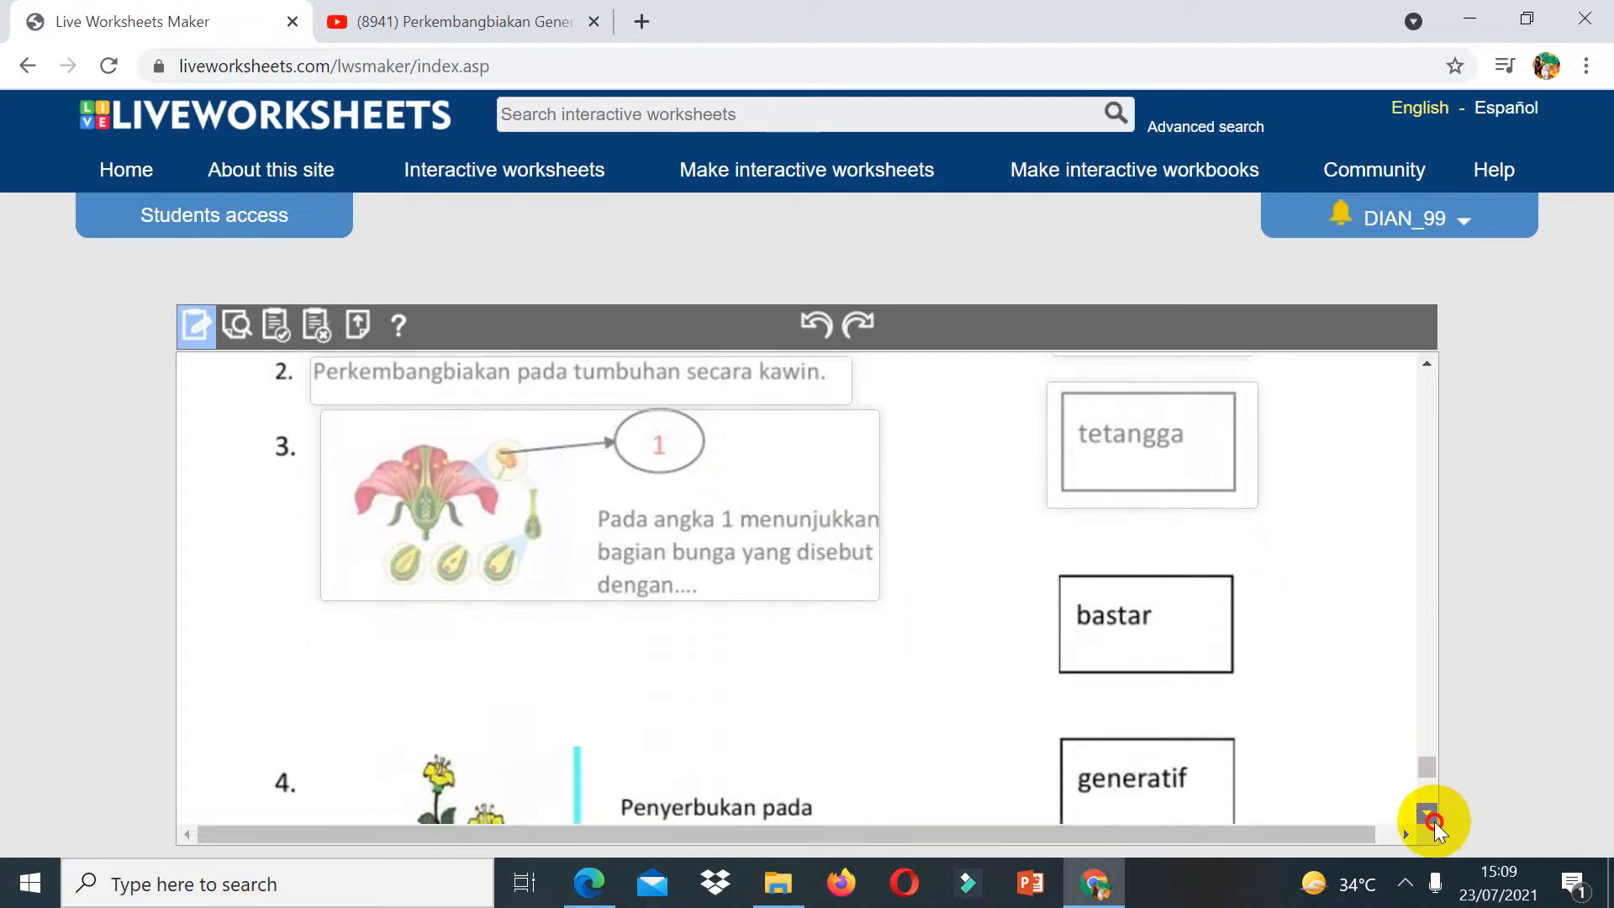
drag(1050, 515, 1253, 642)
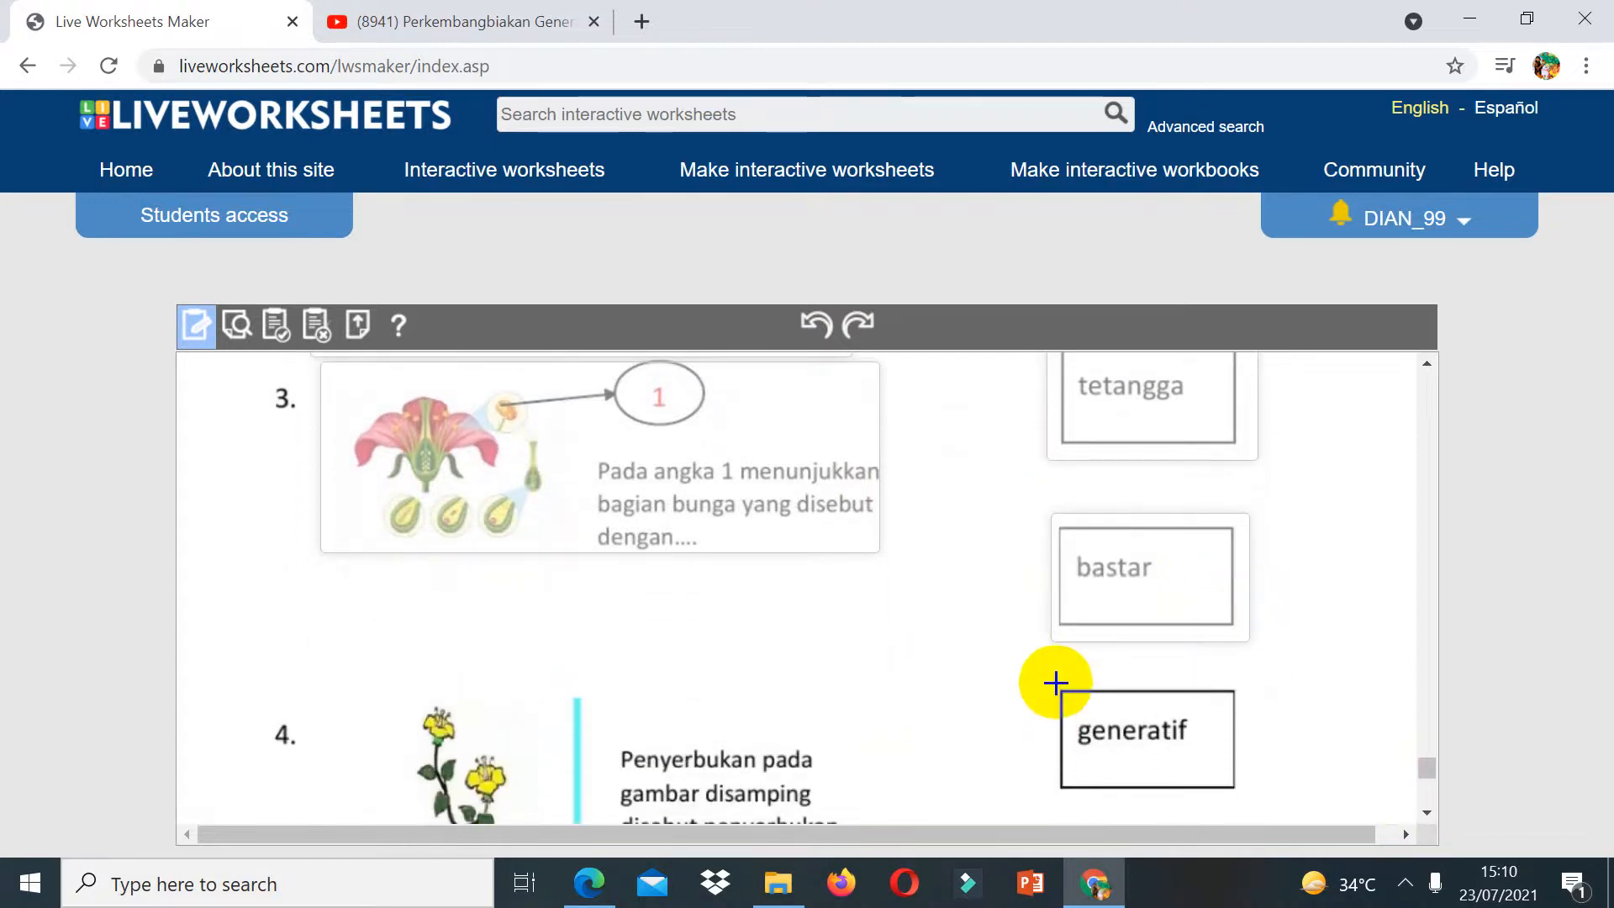
drag(1056, 682, 1270, 812)
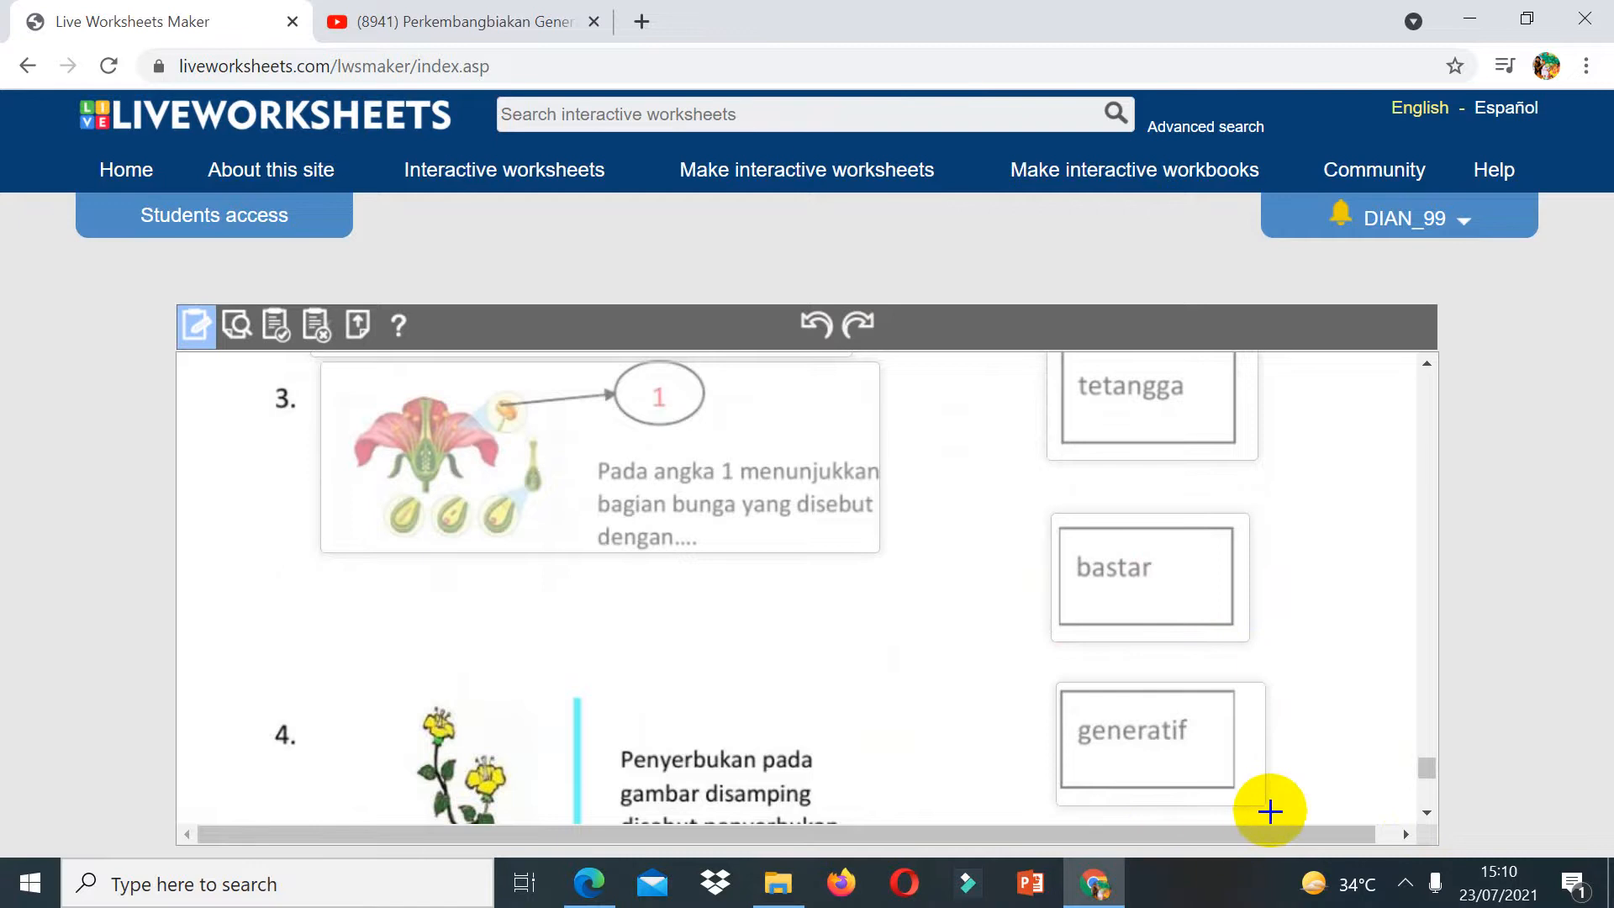
Step: Draw a box over question 4's flower picture and its text in part D
scroll(1426, 812, down, 2)
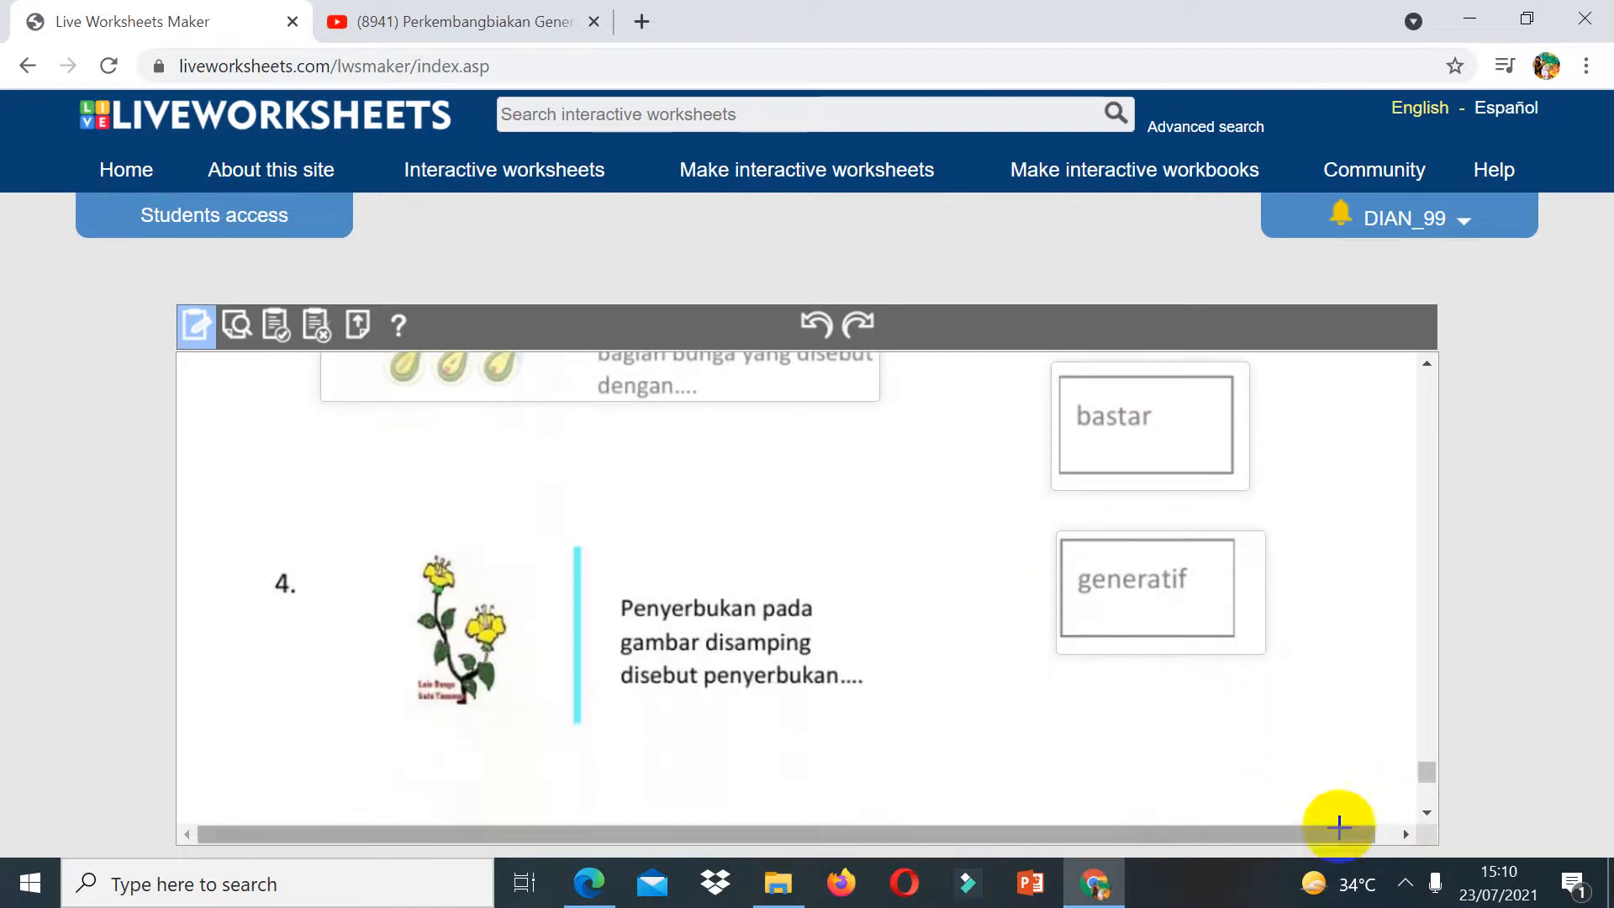
drag(394, 513, 875, 749)
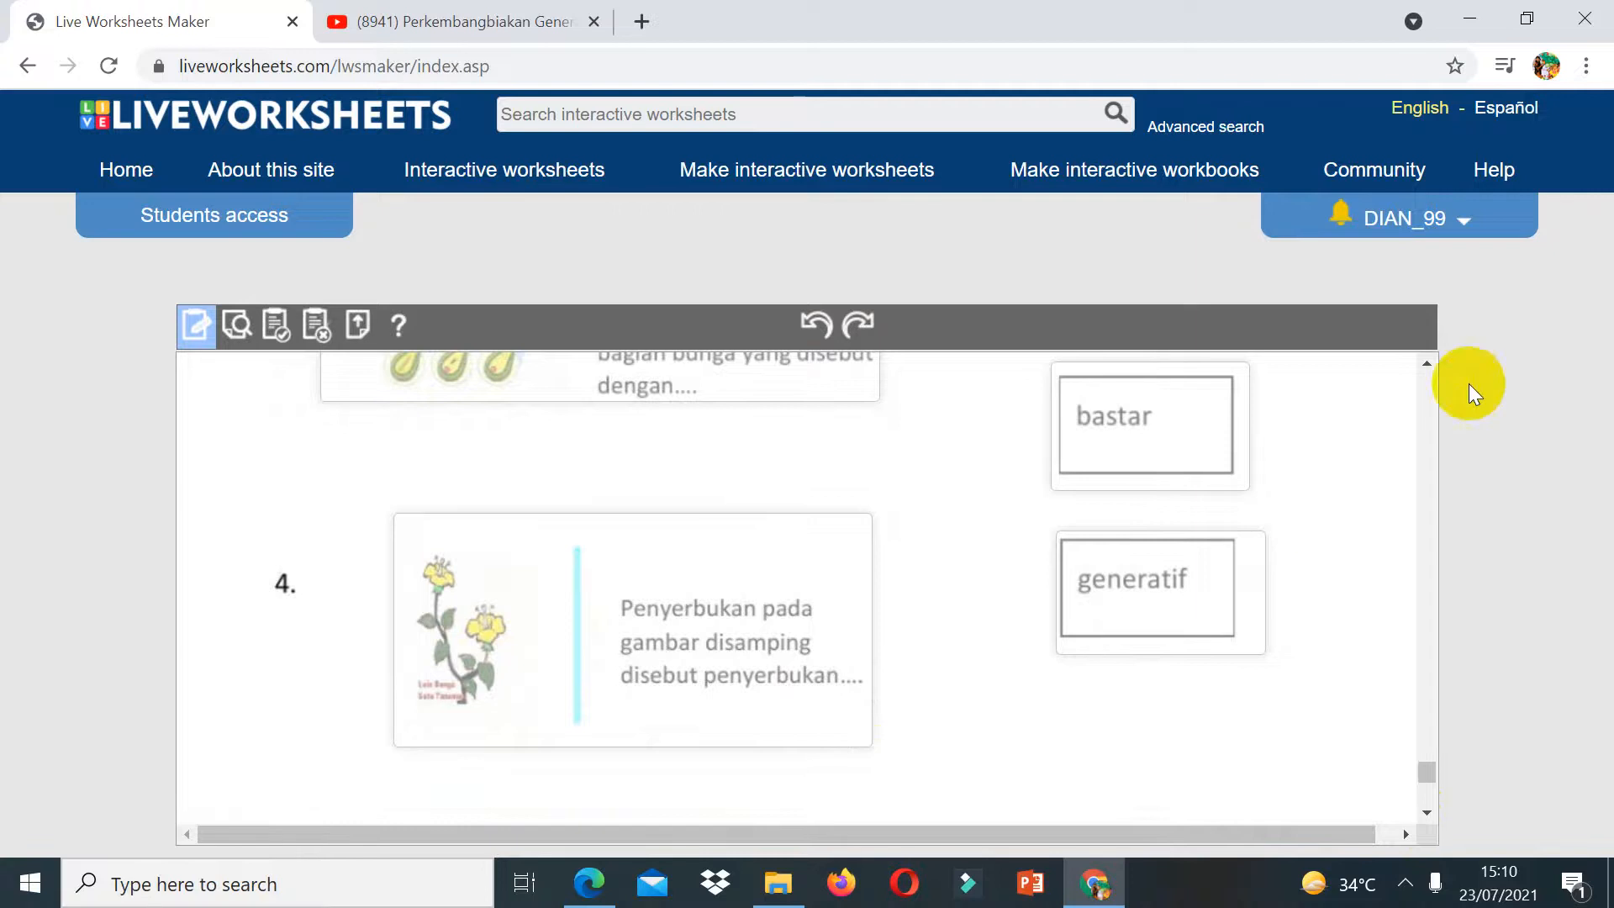
Step: Set the boxes of part D questions 1, 2 and 3 to join:1, join:2 and join:3
scroll(1435, 398, up, 3)
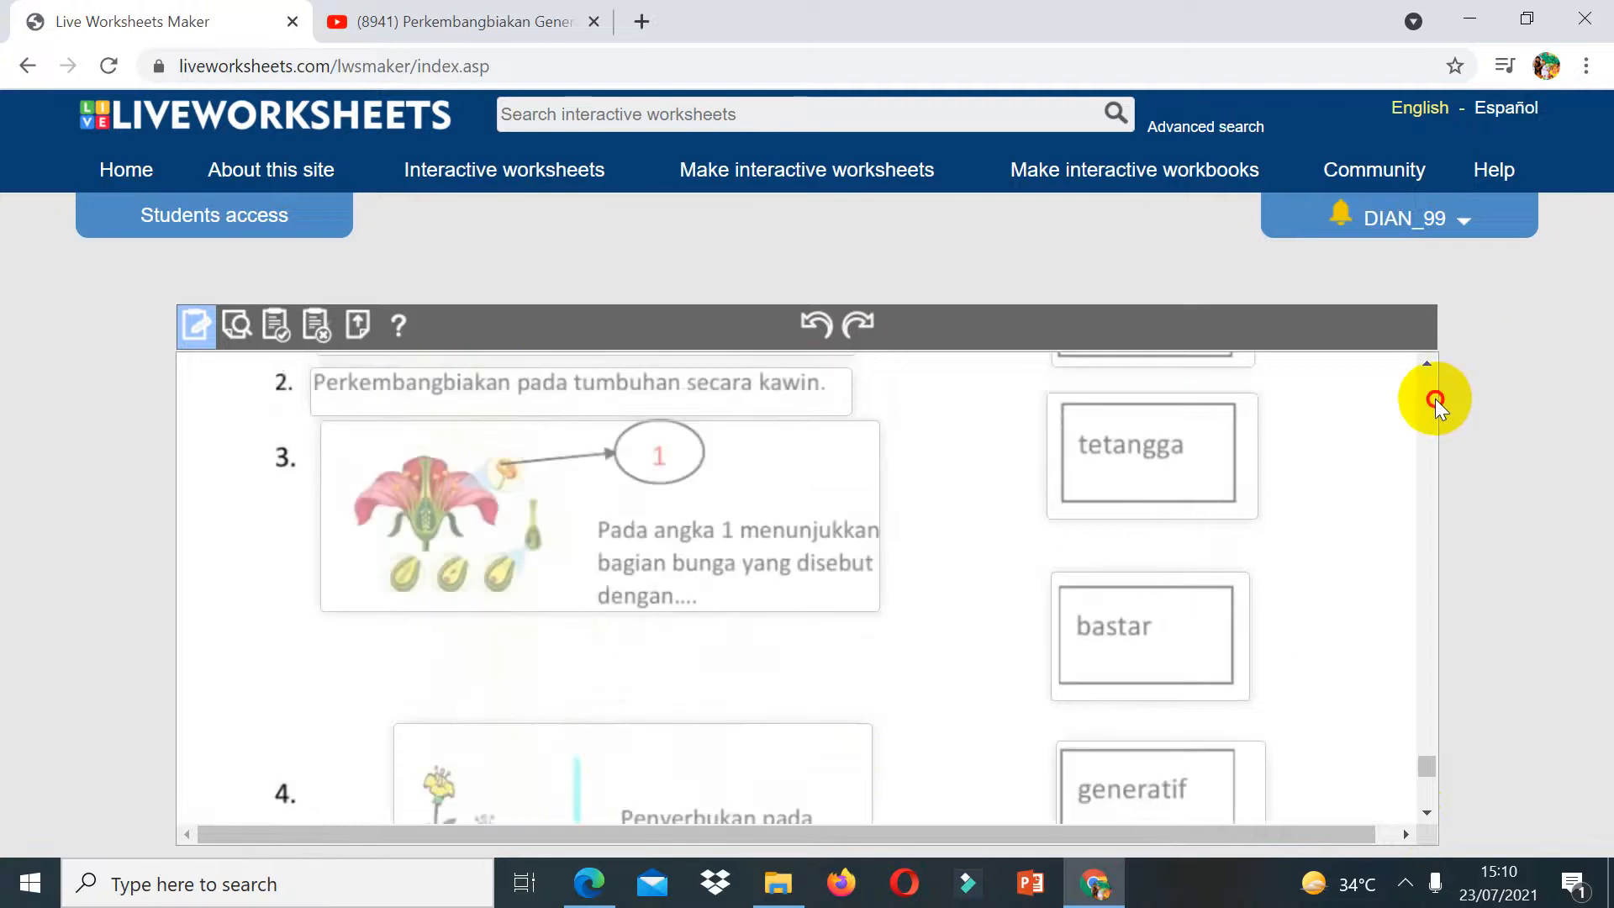
click(1429, 508)
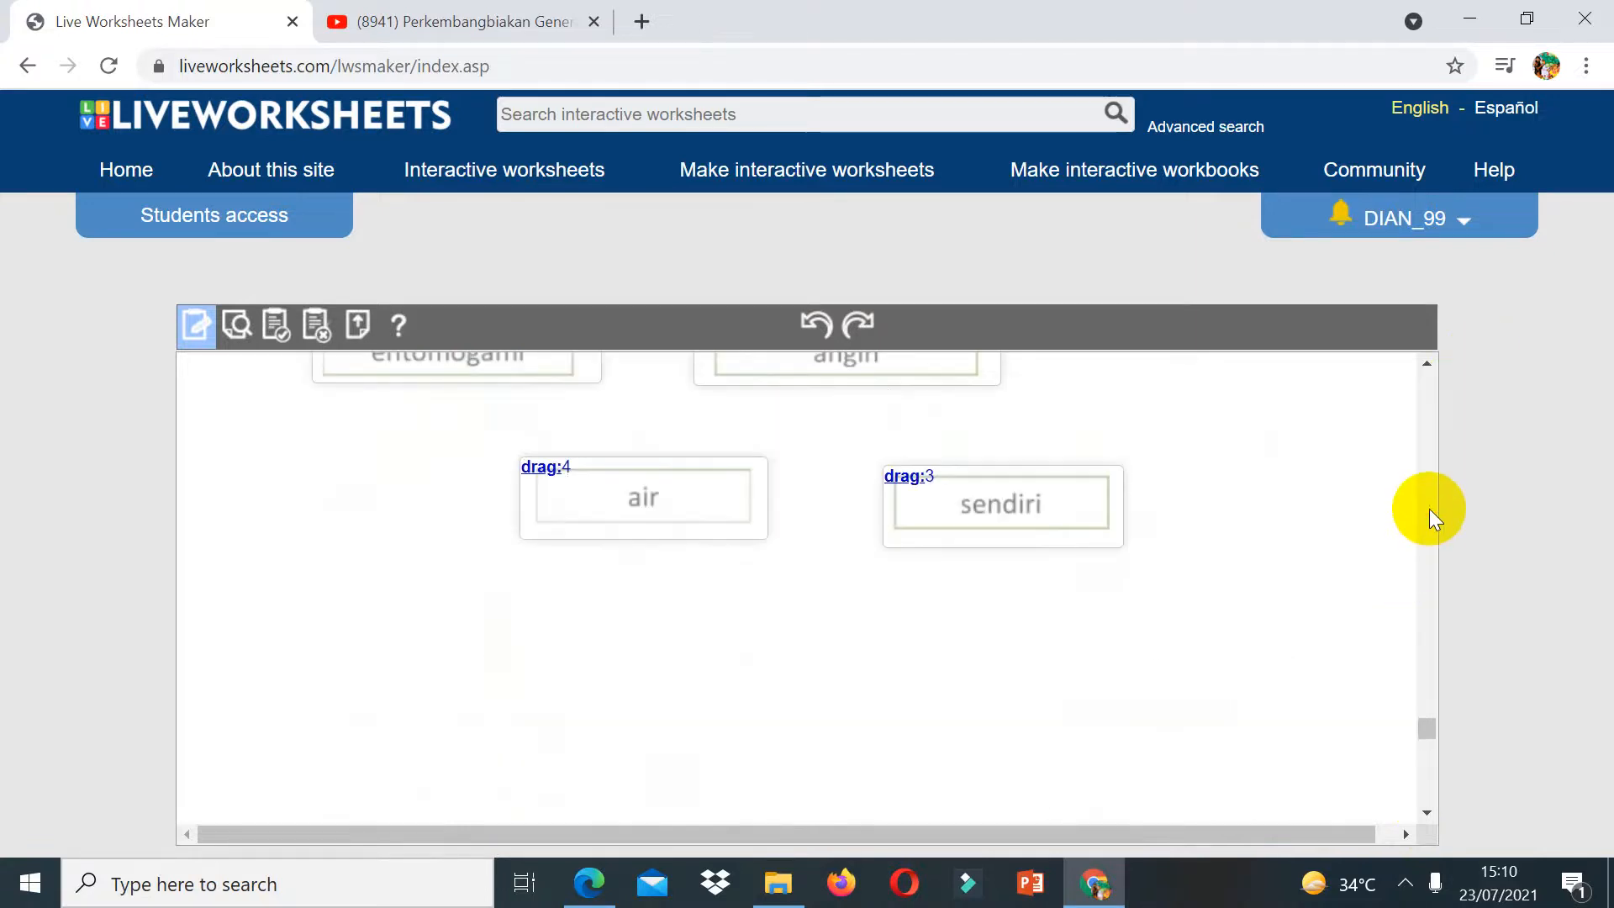
click(1427, 779)
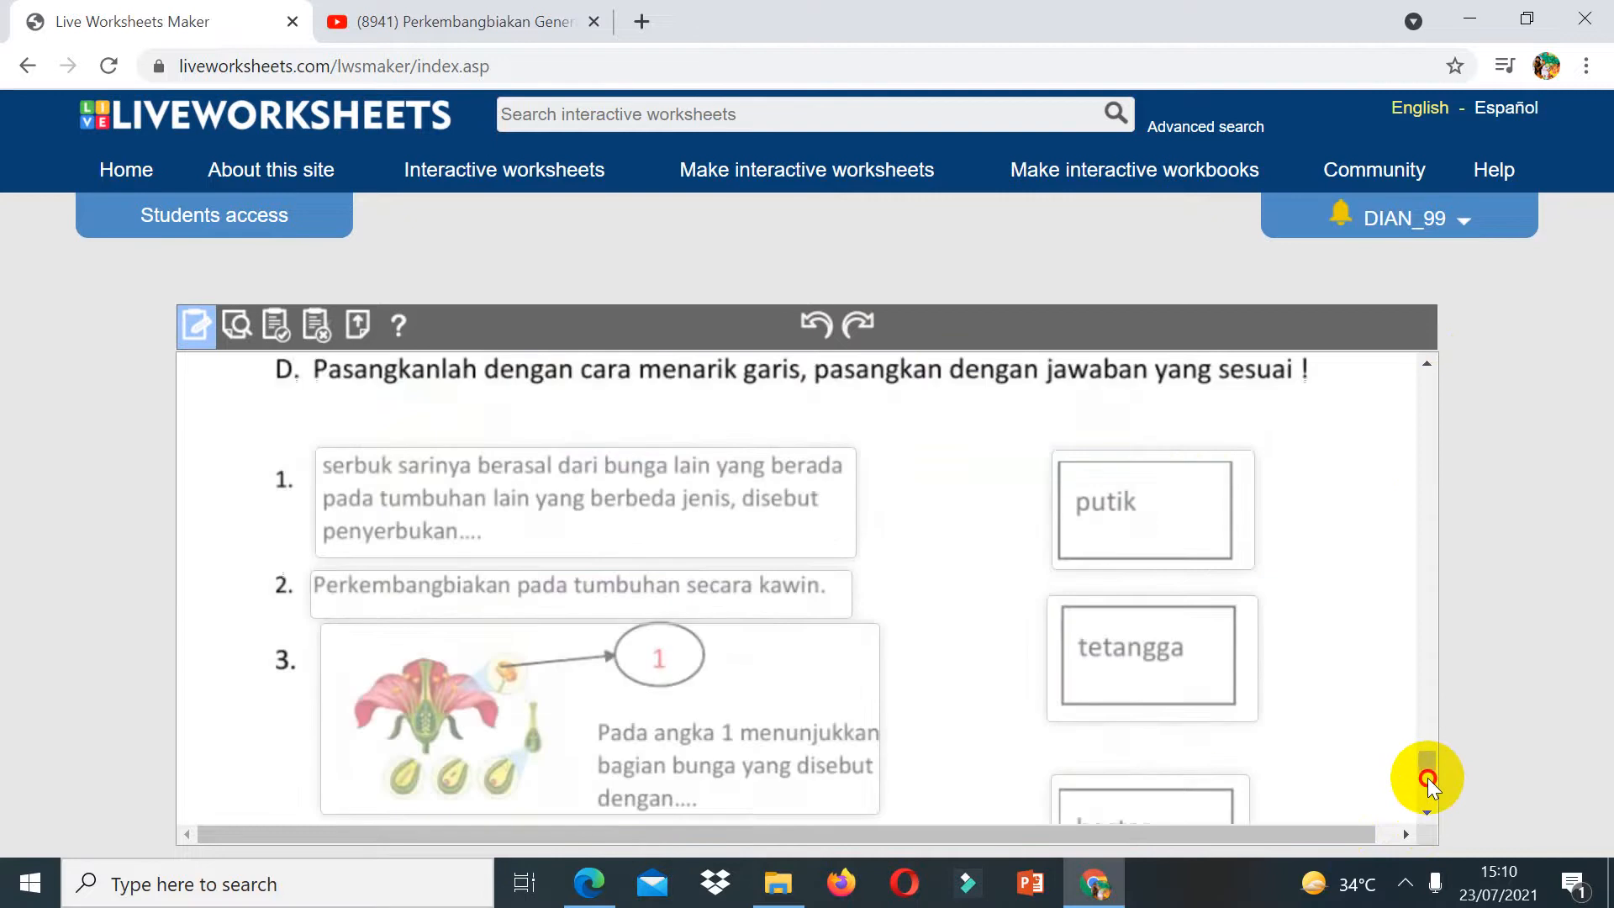
click(353, 465)
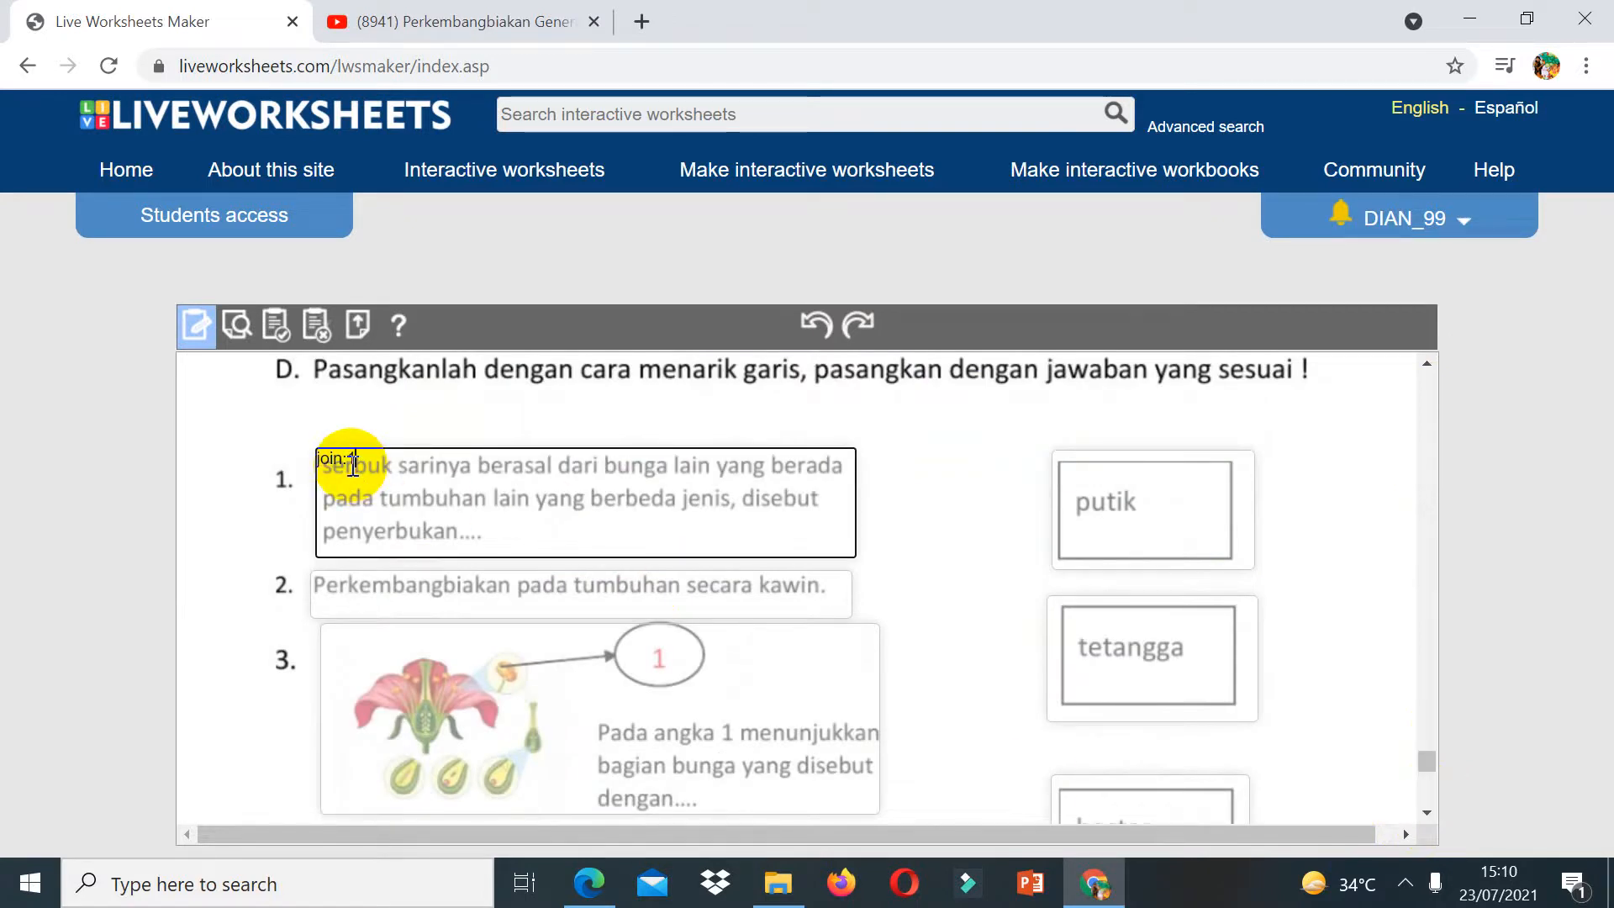
click(334, 582)
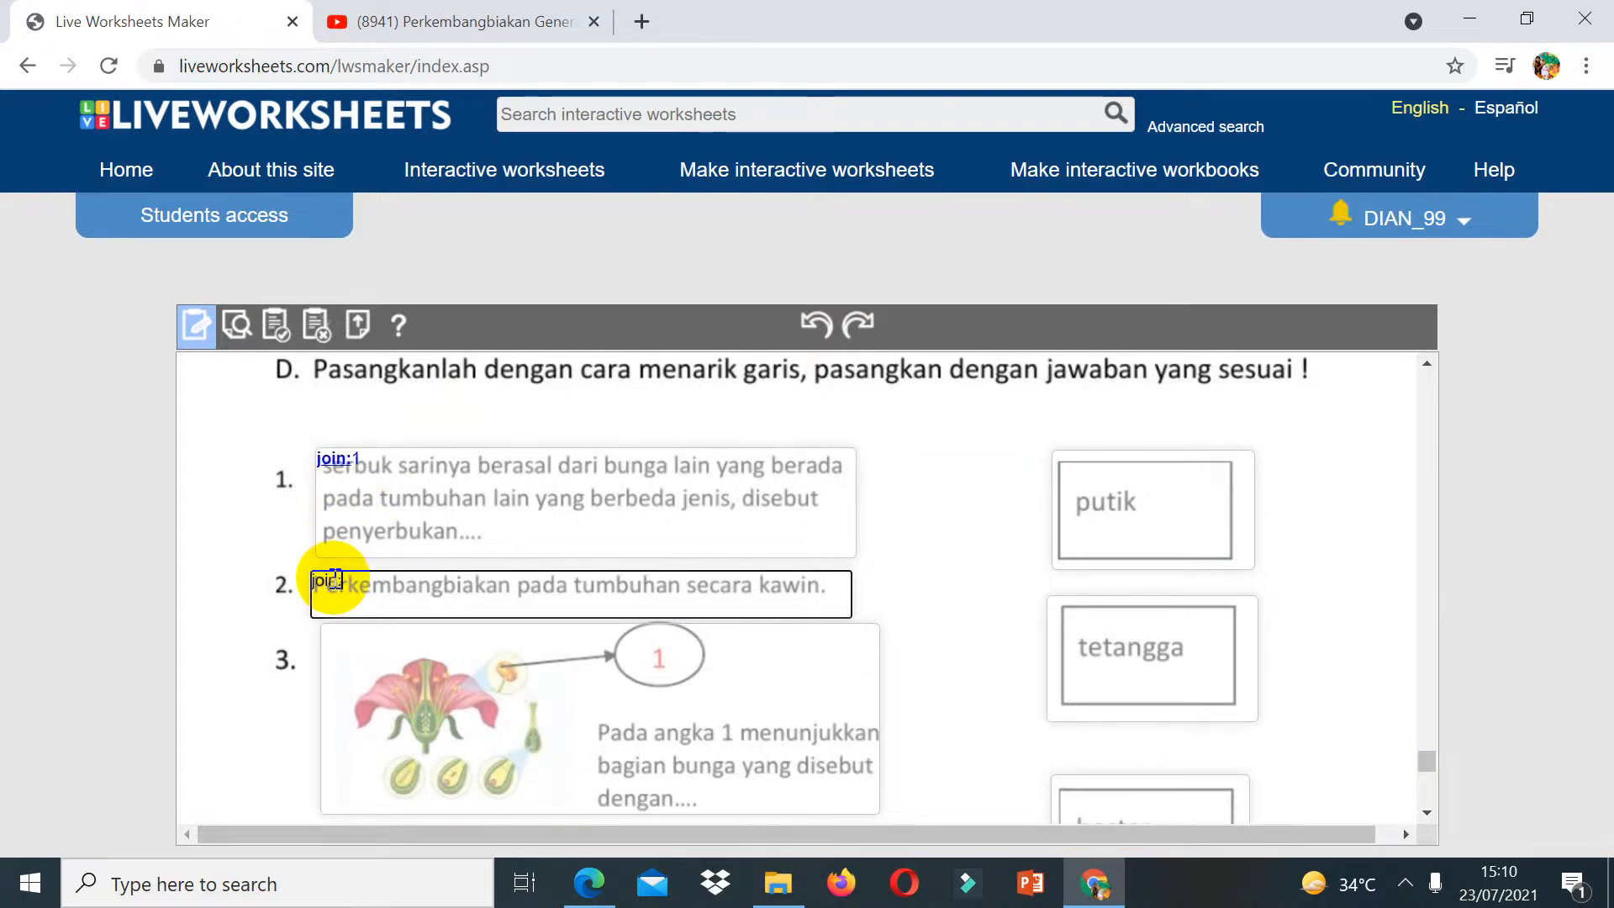
text(:2)
click(344, 638)
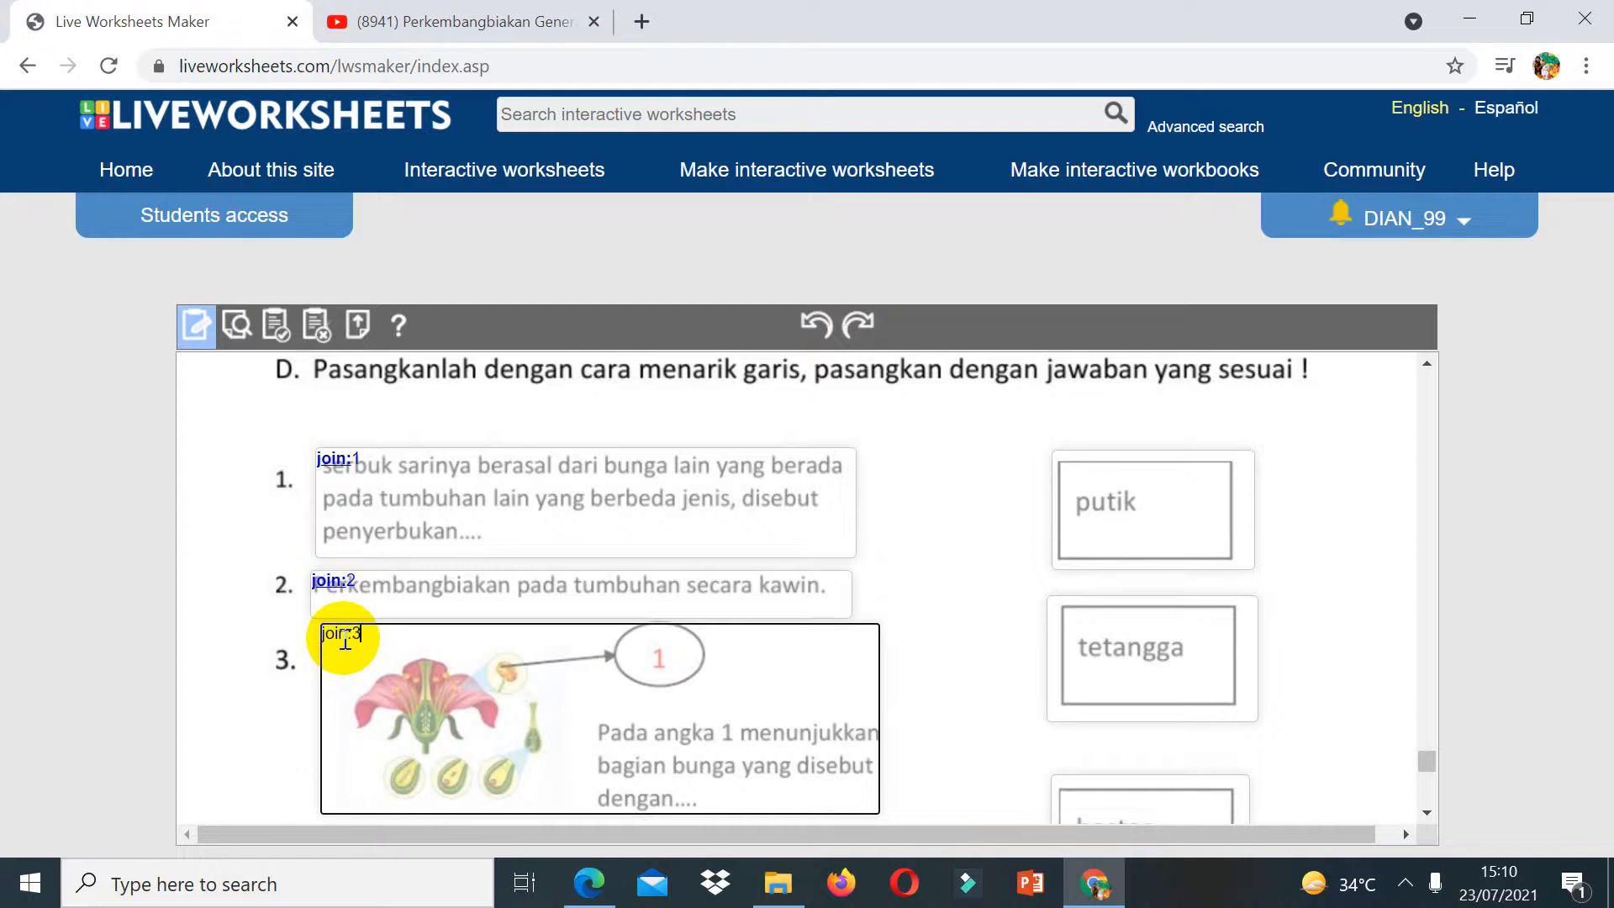
click(1427, 812)
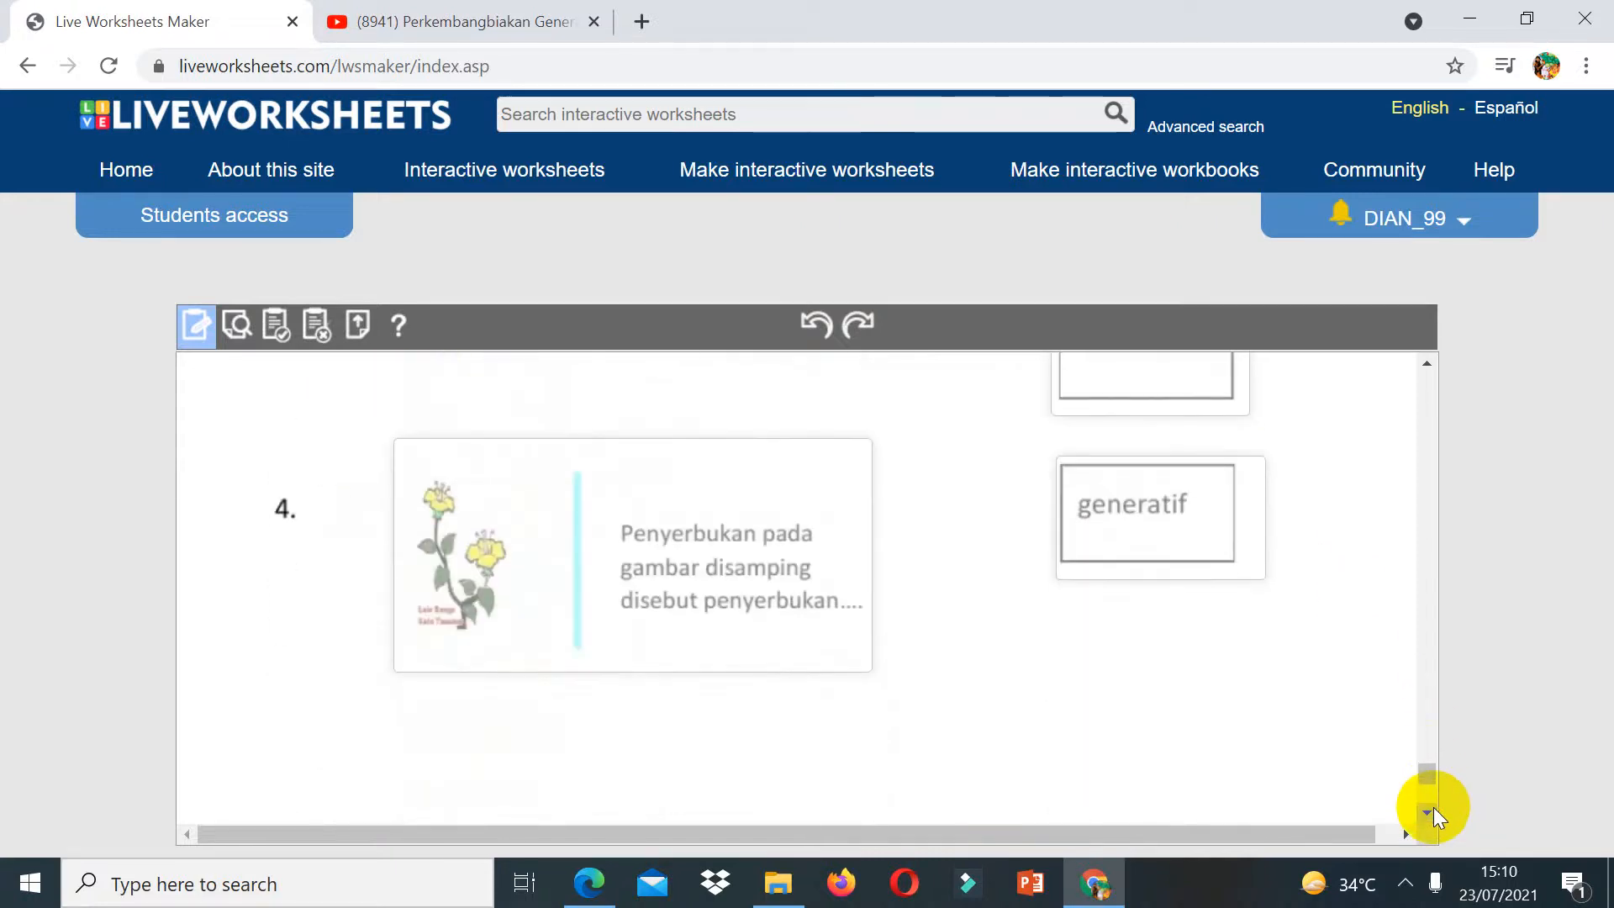
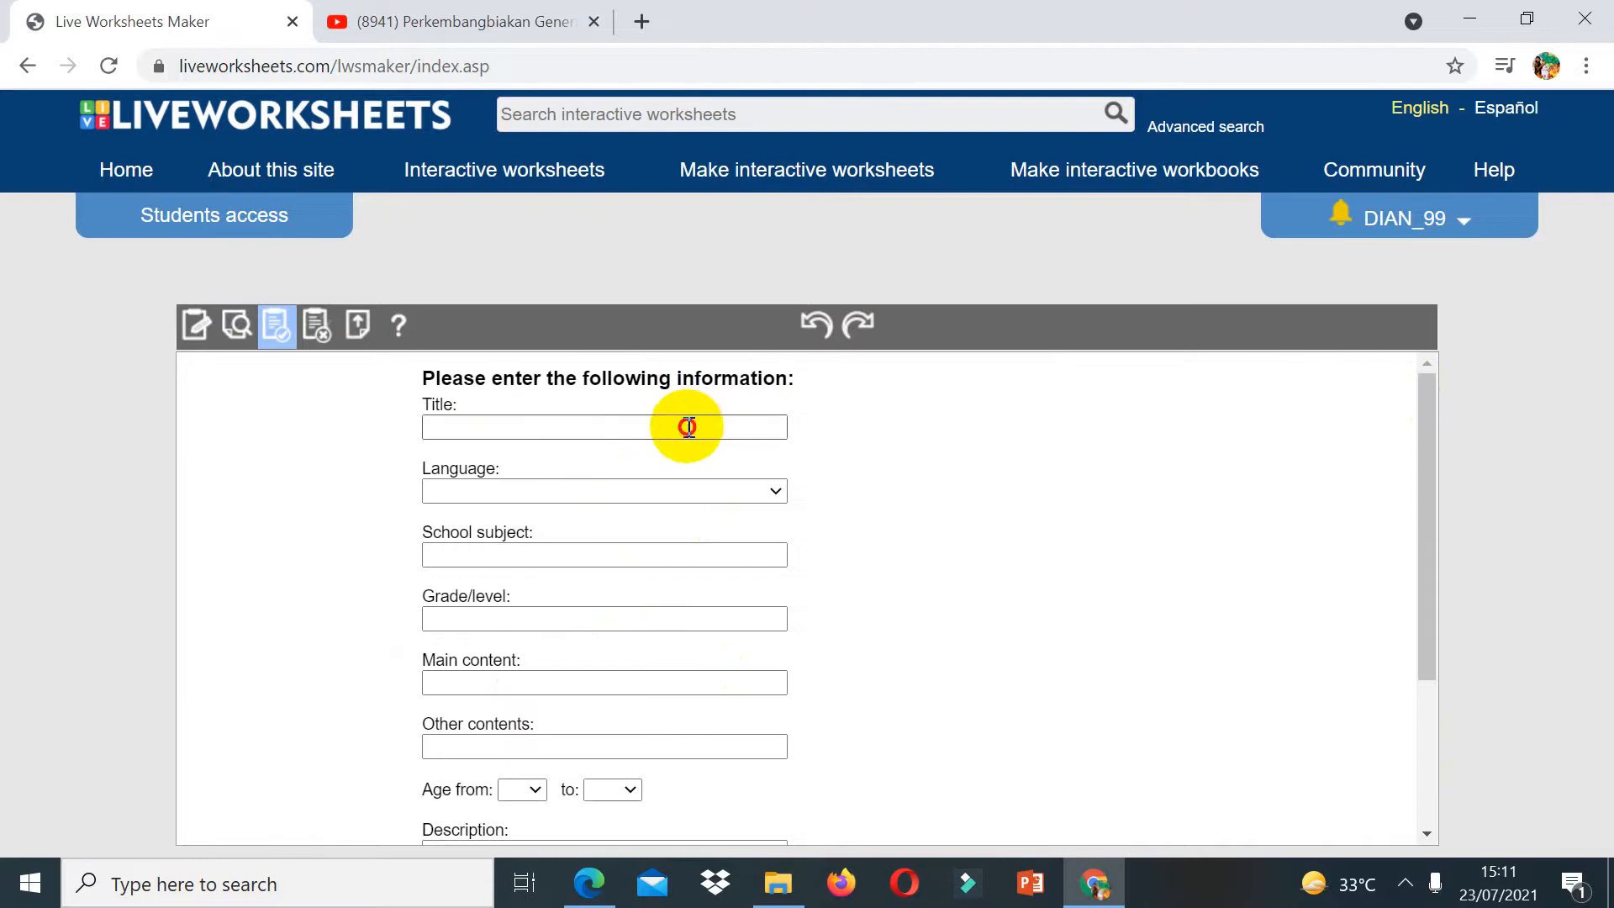
Step: Enter the worksheet title Lkpd 1 and set the language to Indonesian
click(689, 427)
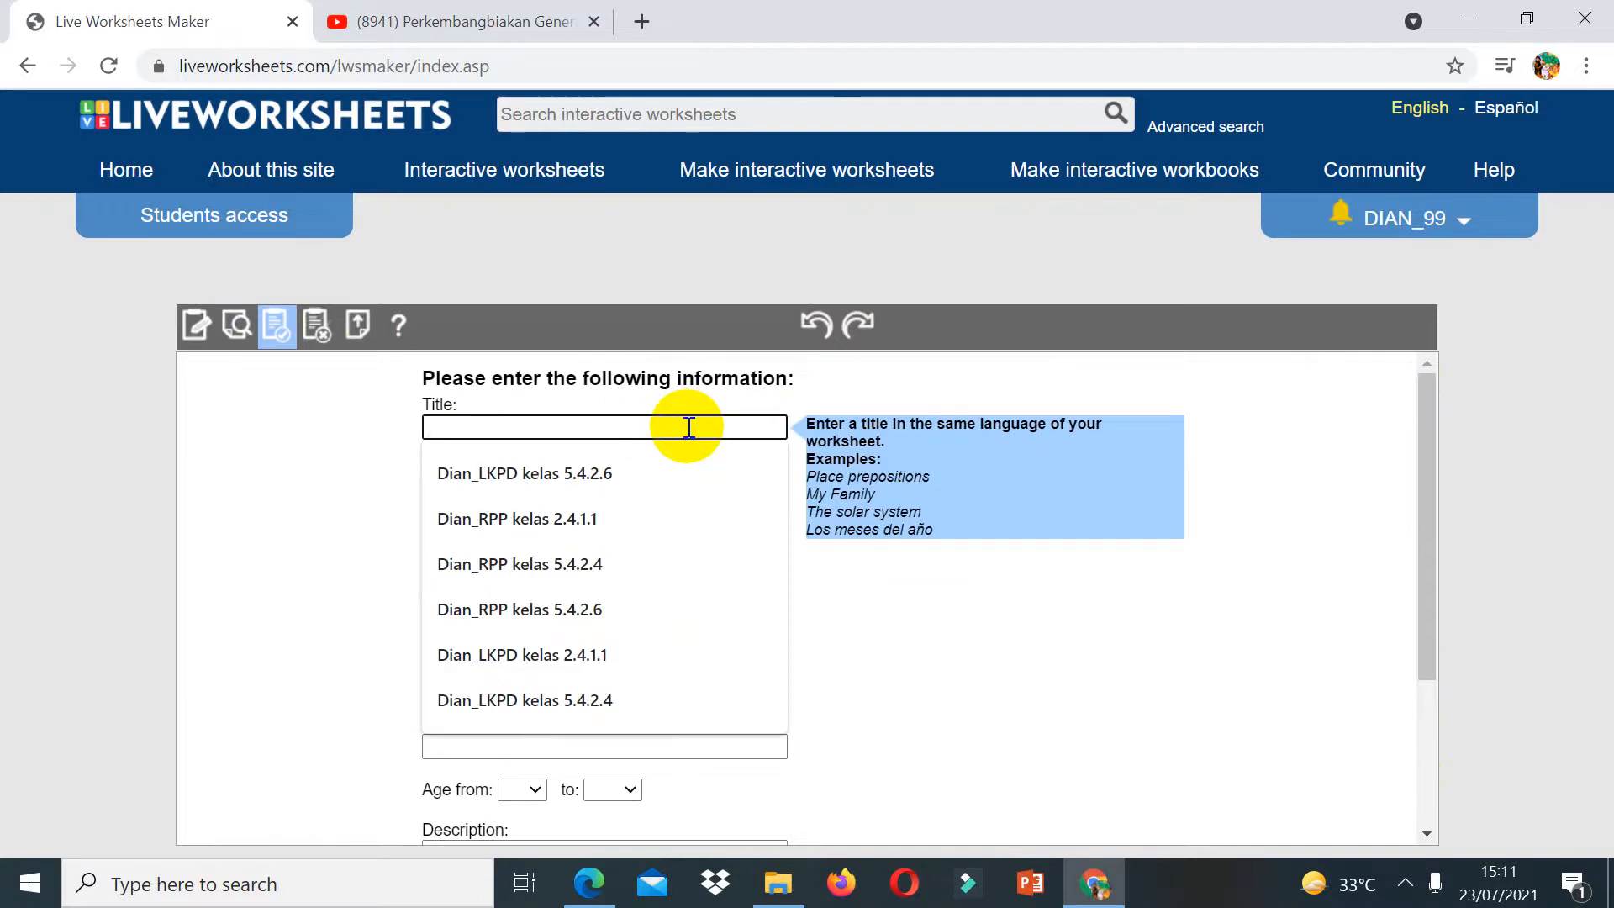
text(LKPD)
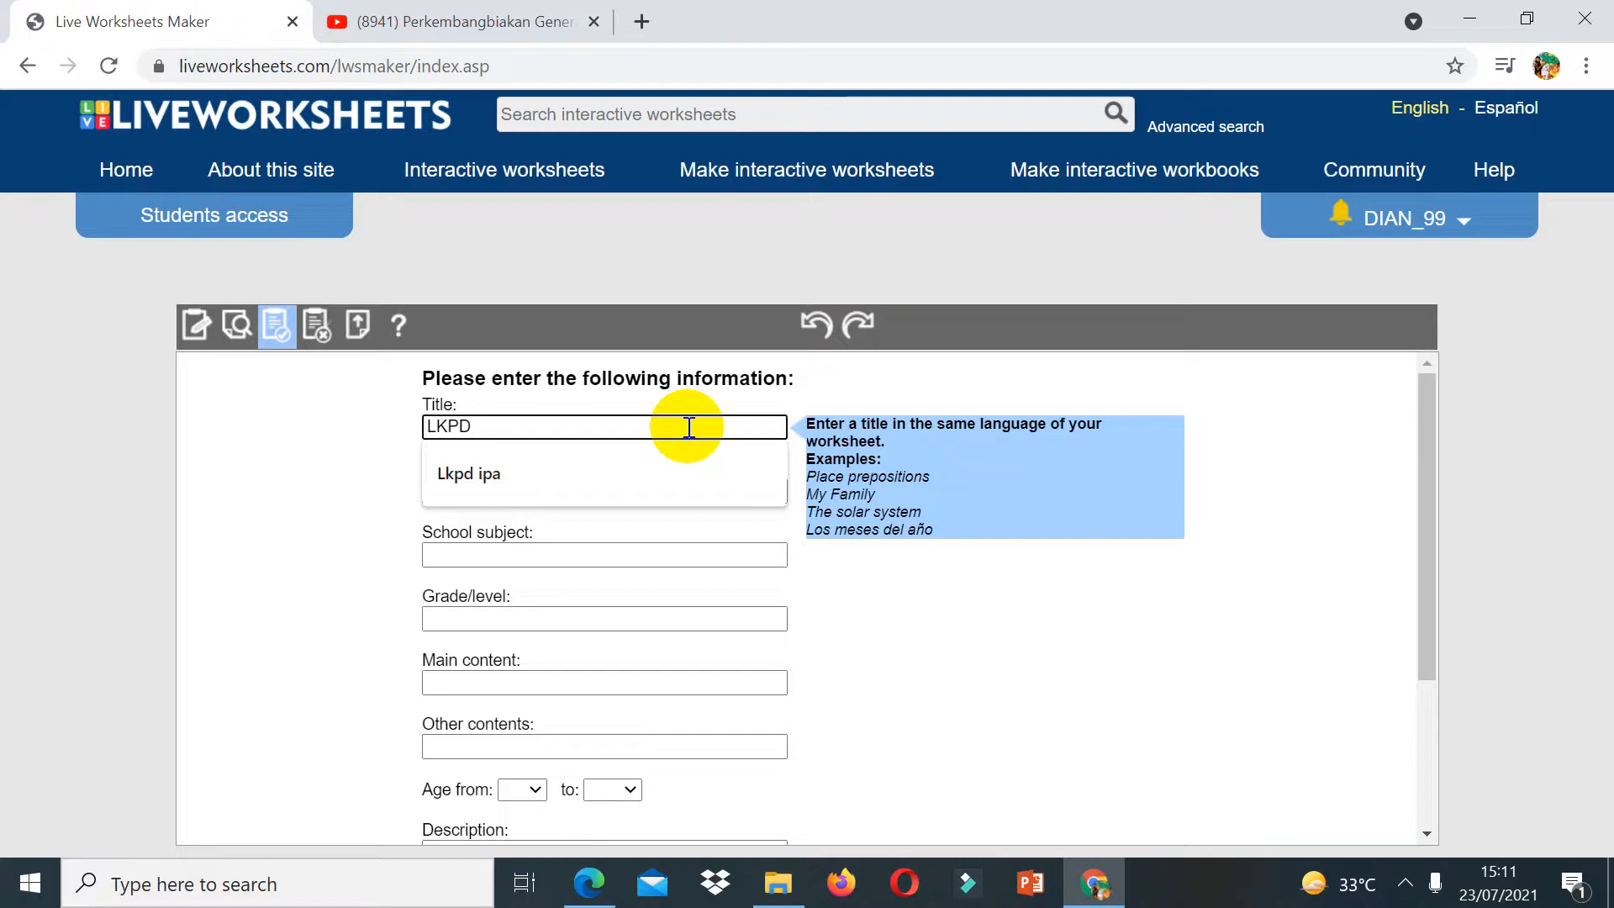
text( 1)
click(584, 485)
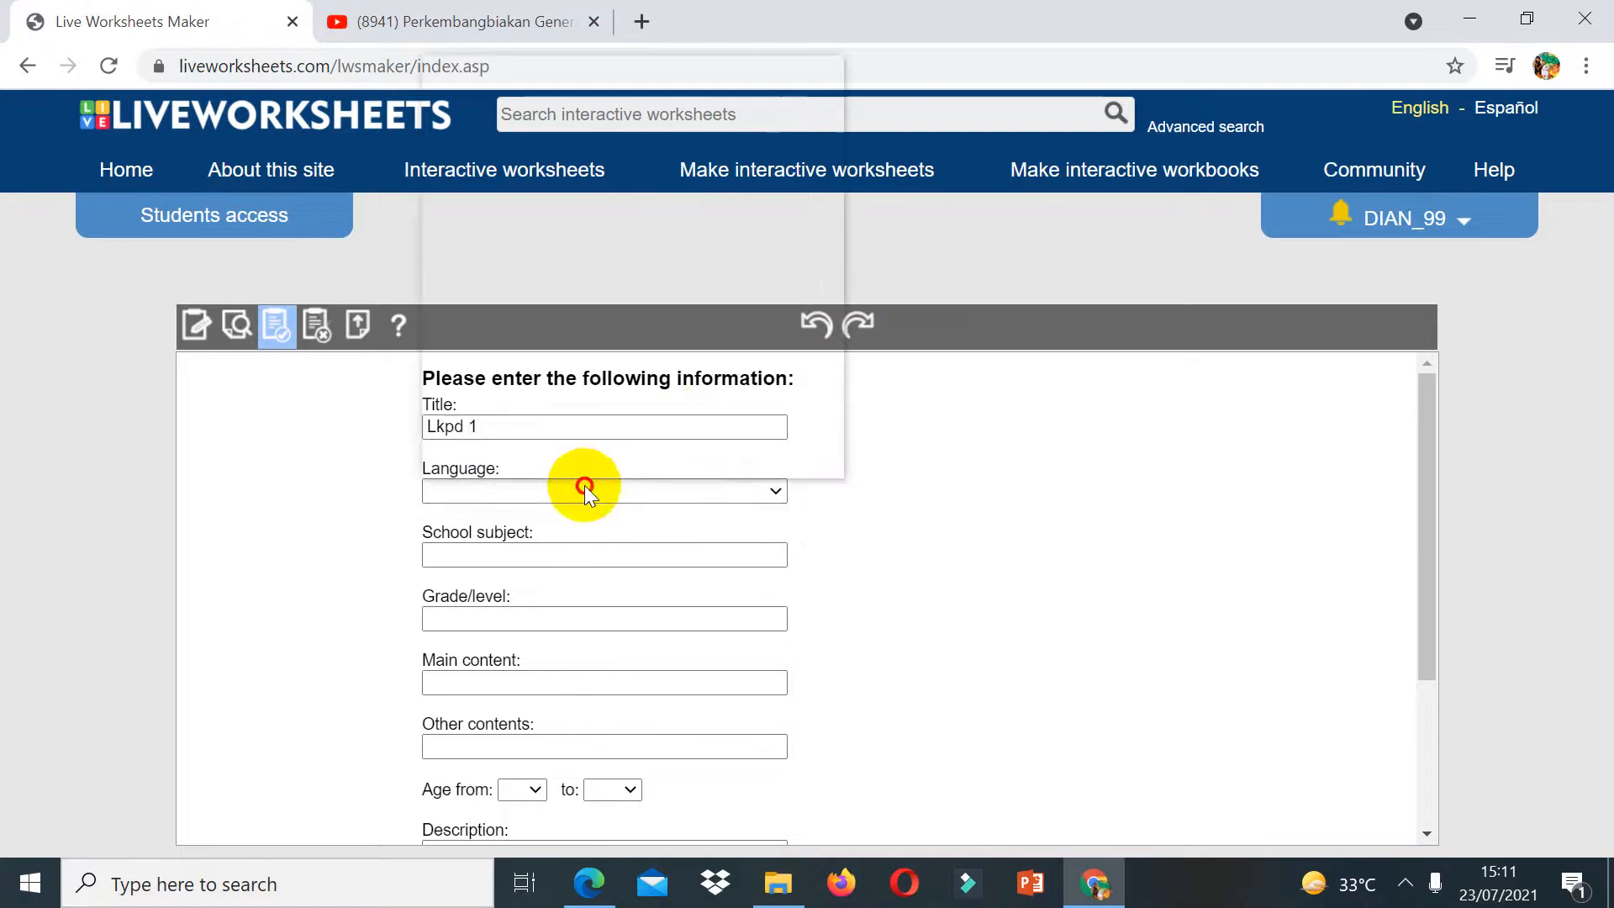
click(502, 171)
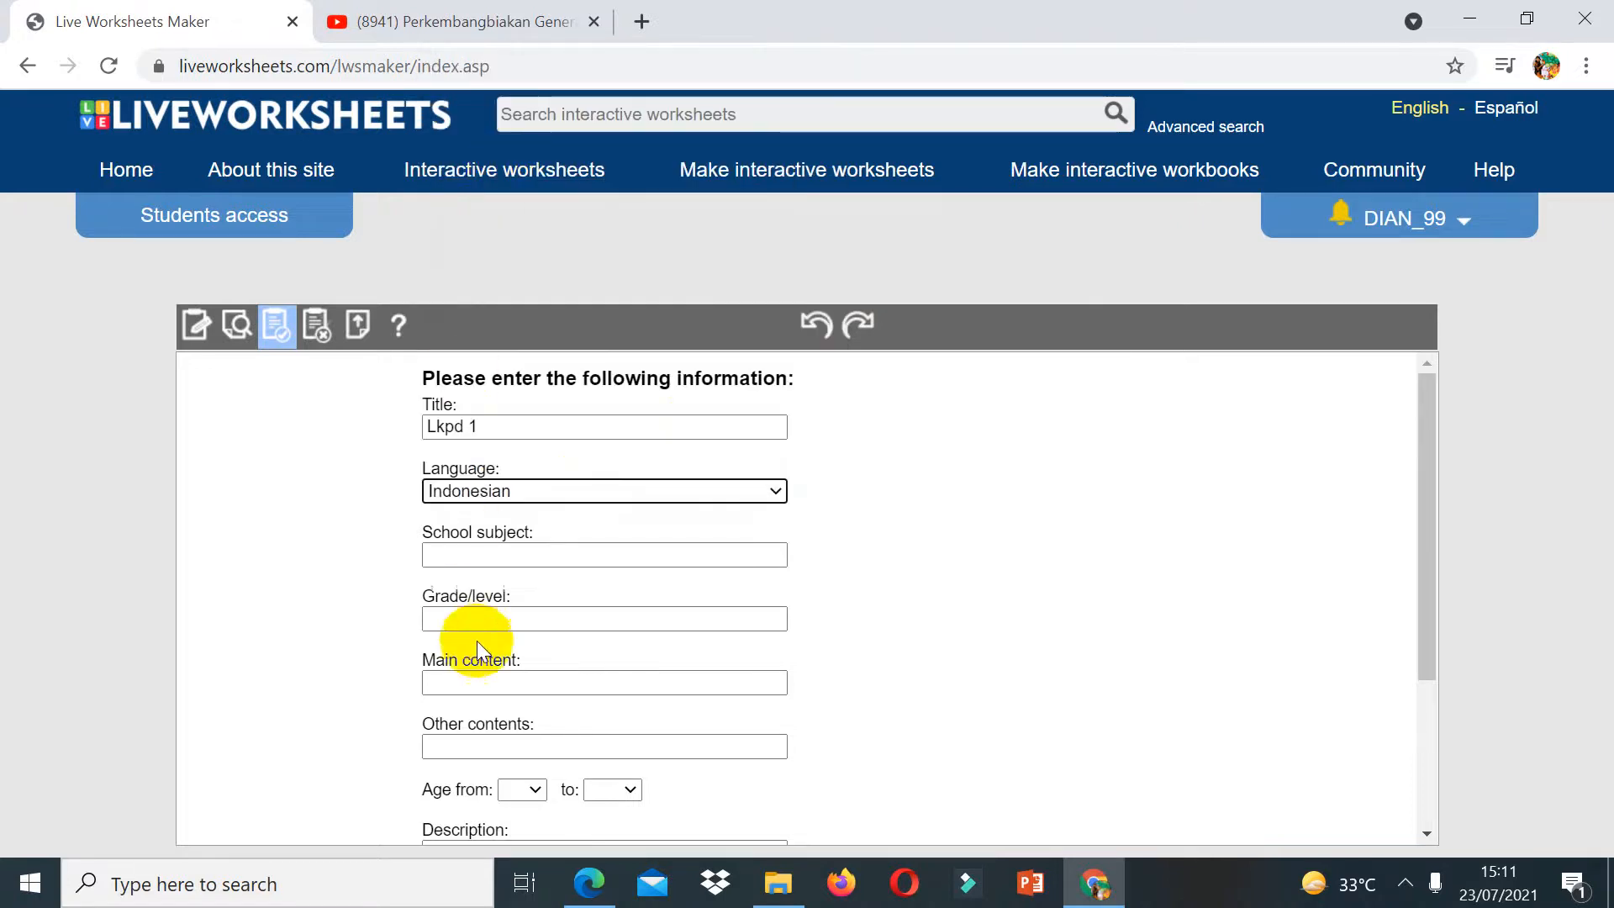
Step: Set the school subject to SAINS and the grade/level to 6
click(465, 554)
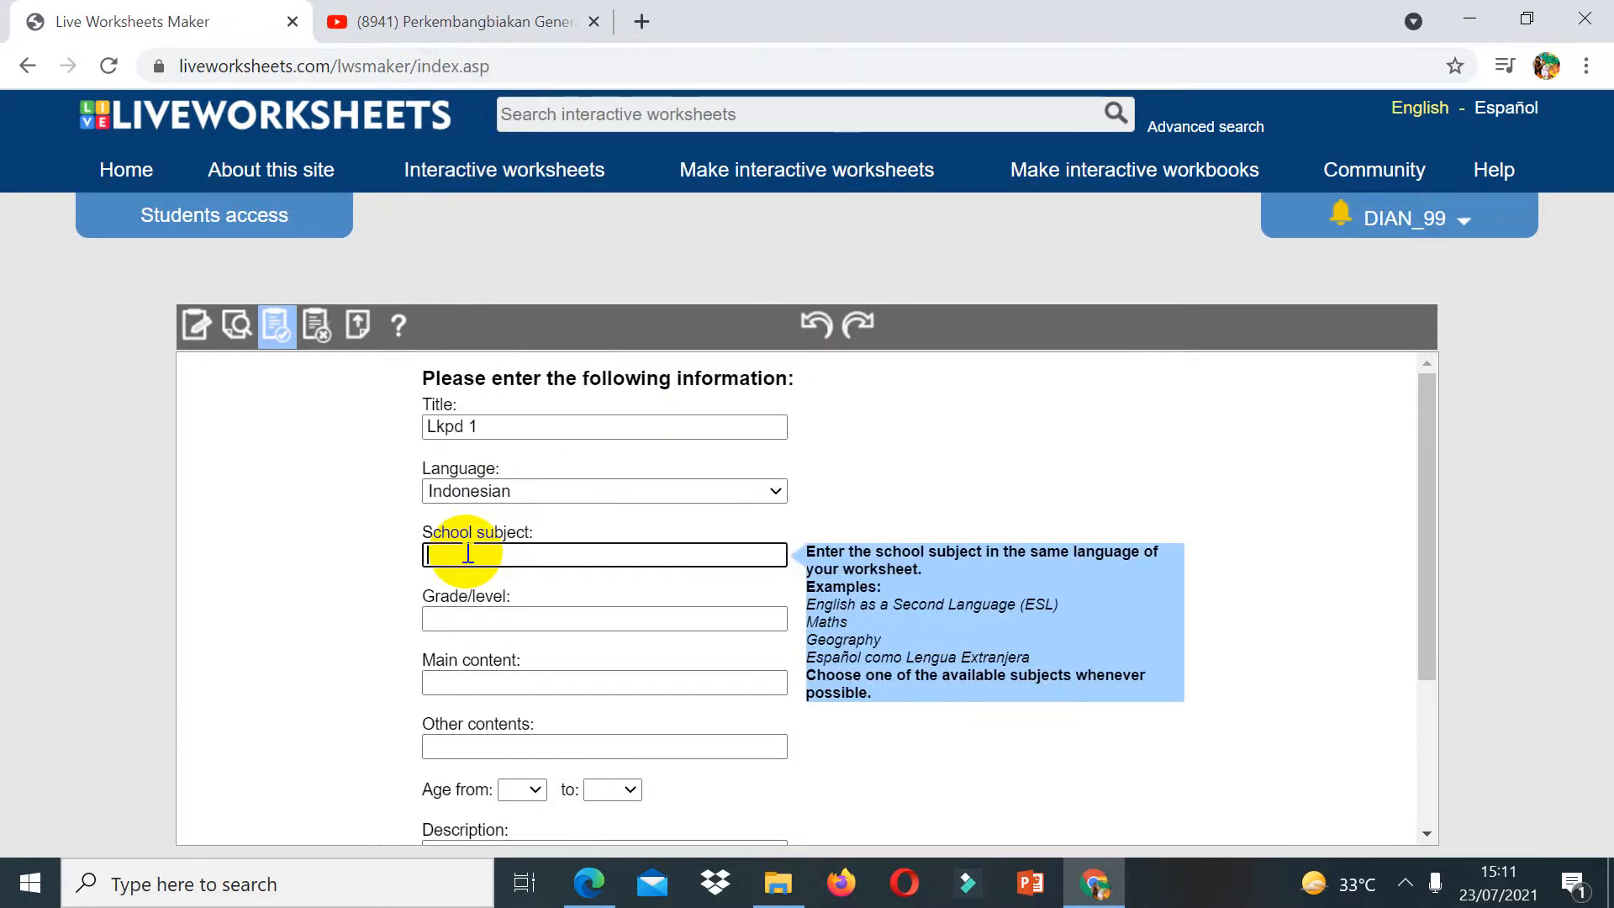
text(SAINS)
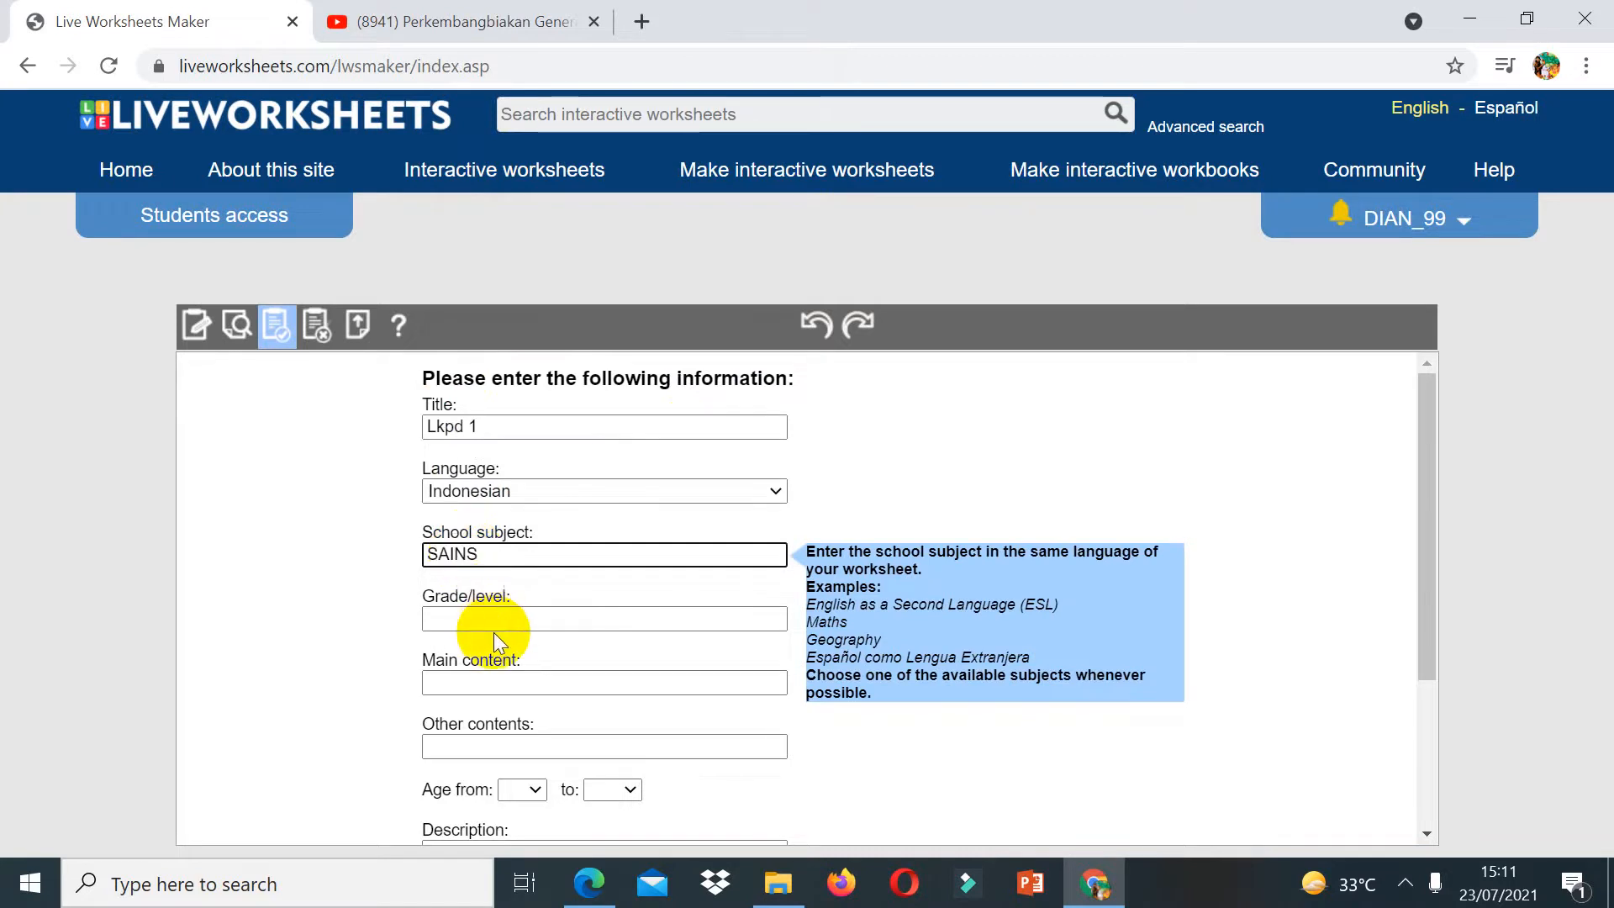
click(496, 620)
text(6)
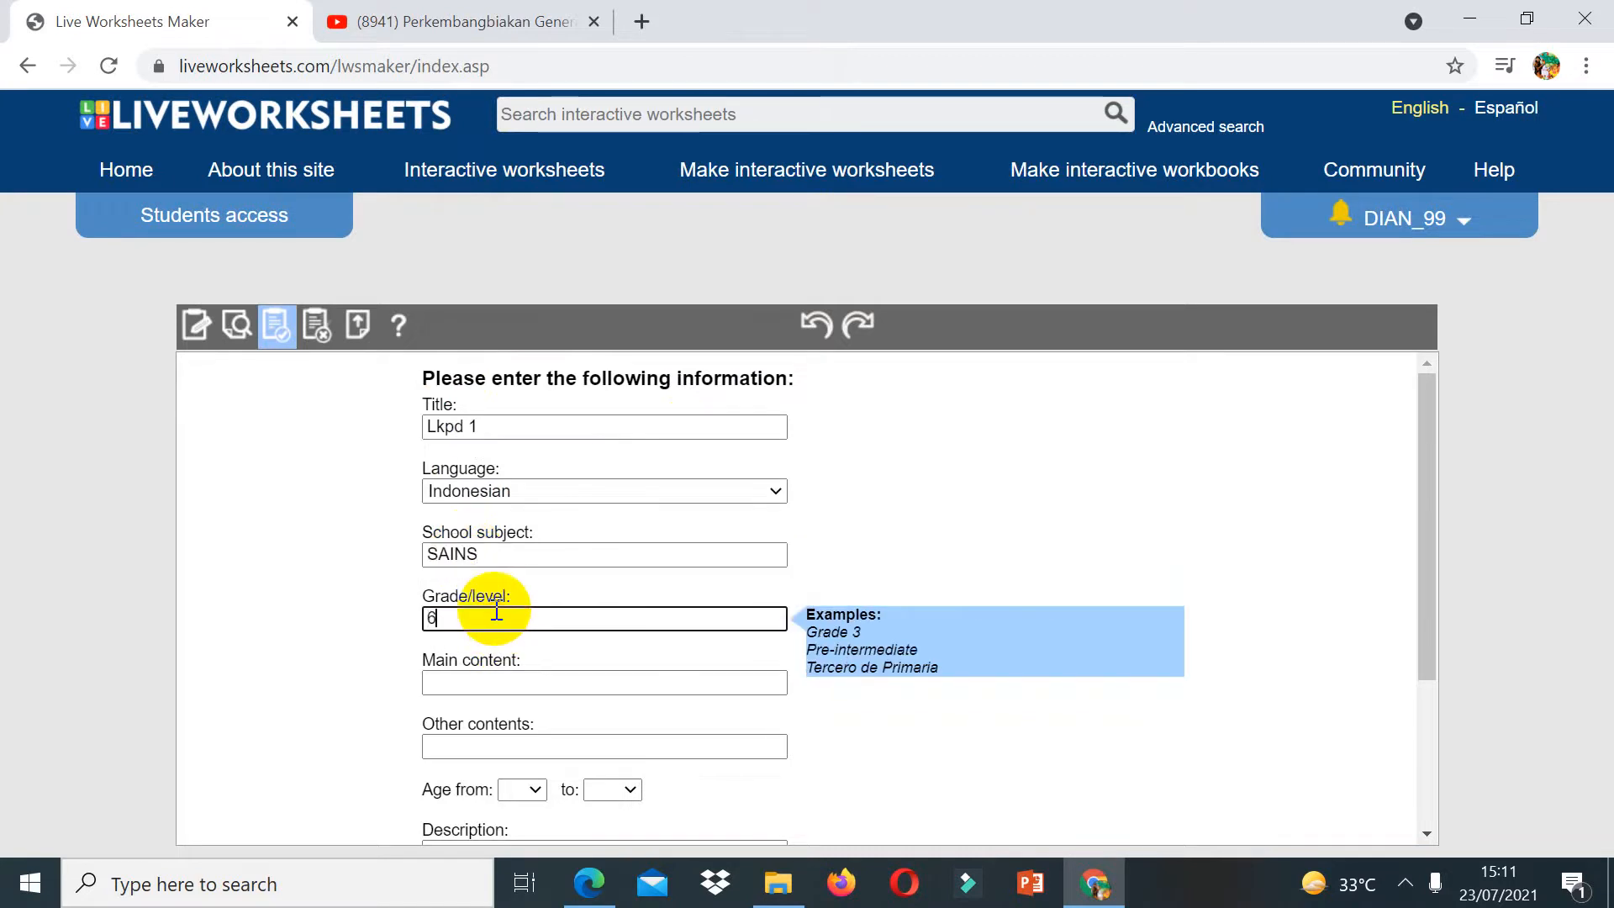
Step: Enter Perkembangbiakan generatif as the main content and penyerbukan as the other contents
click(488, 681)
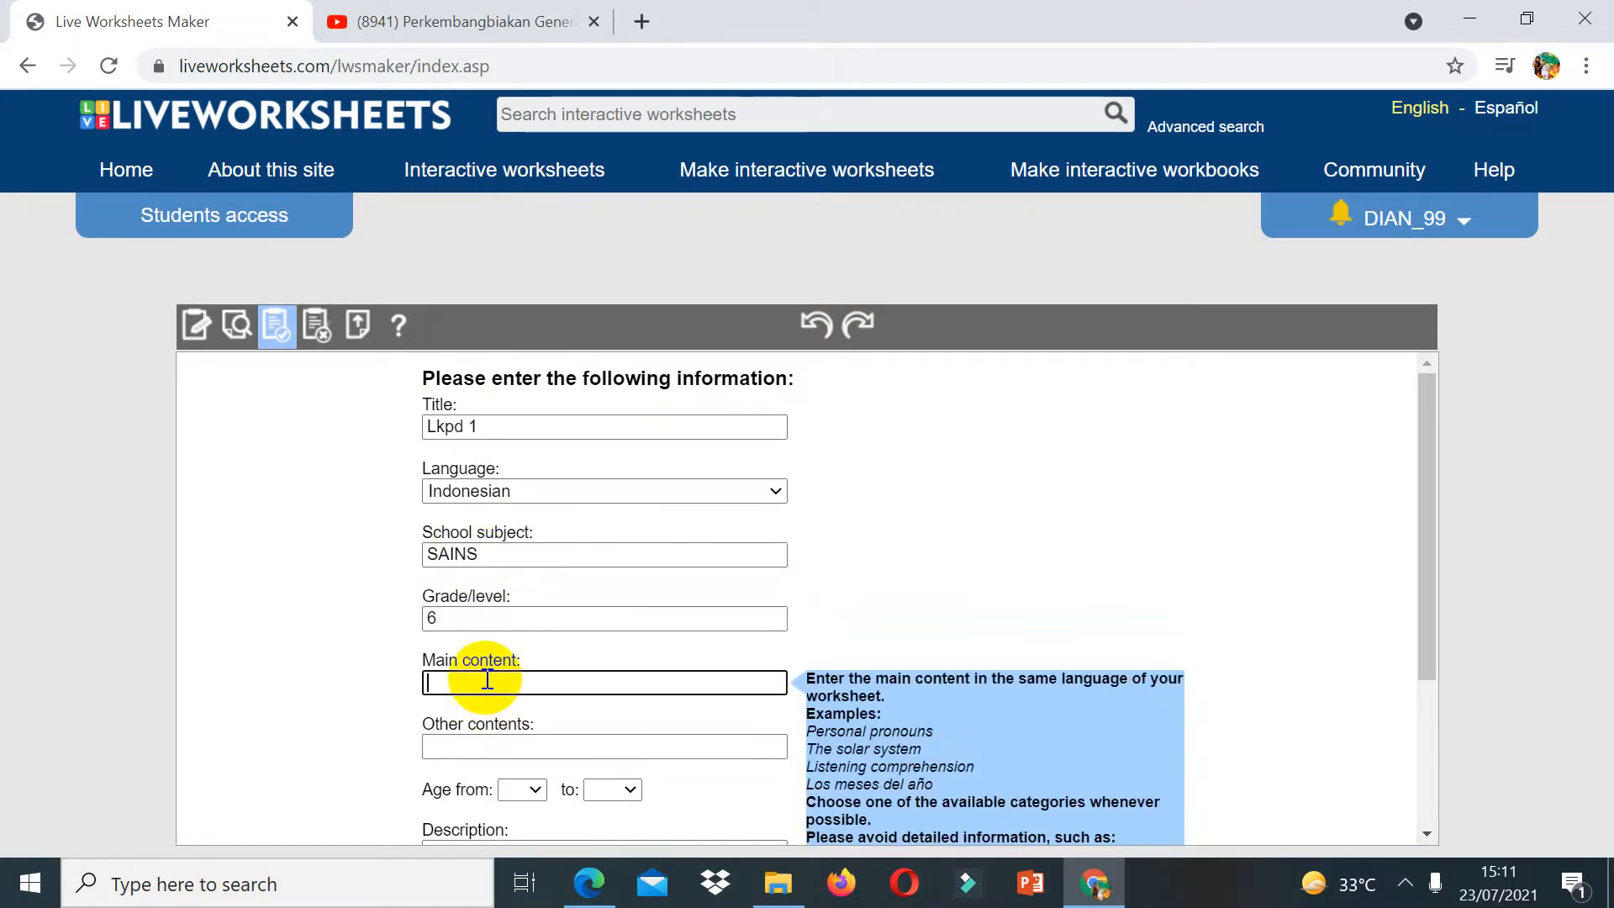
text(Per)
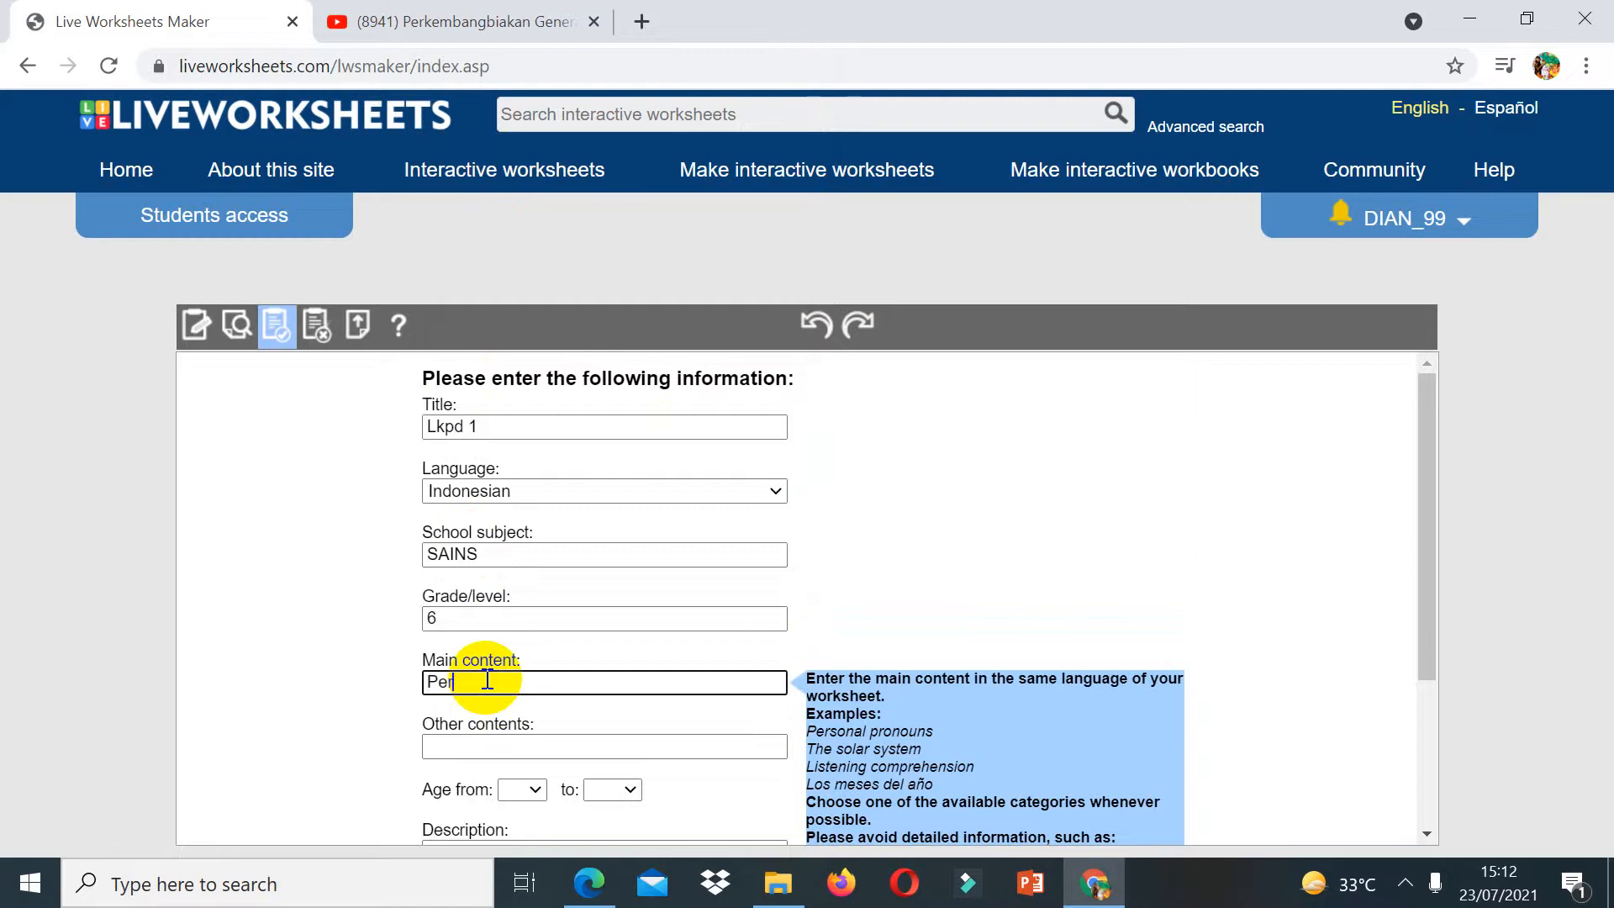
text(kembangbiak)
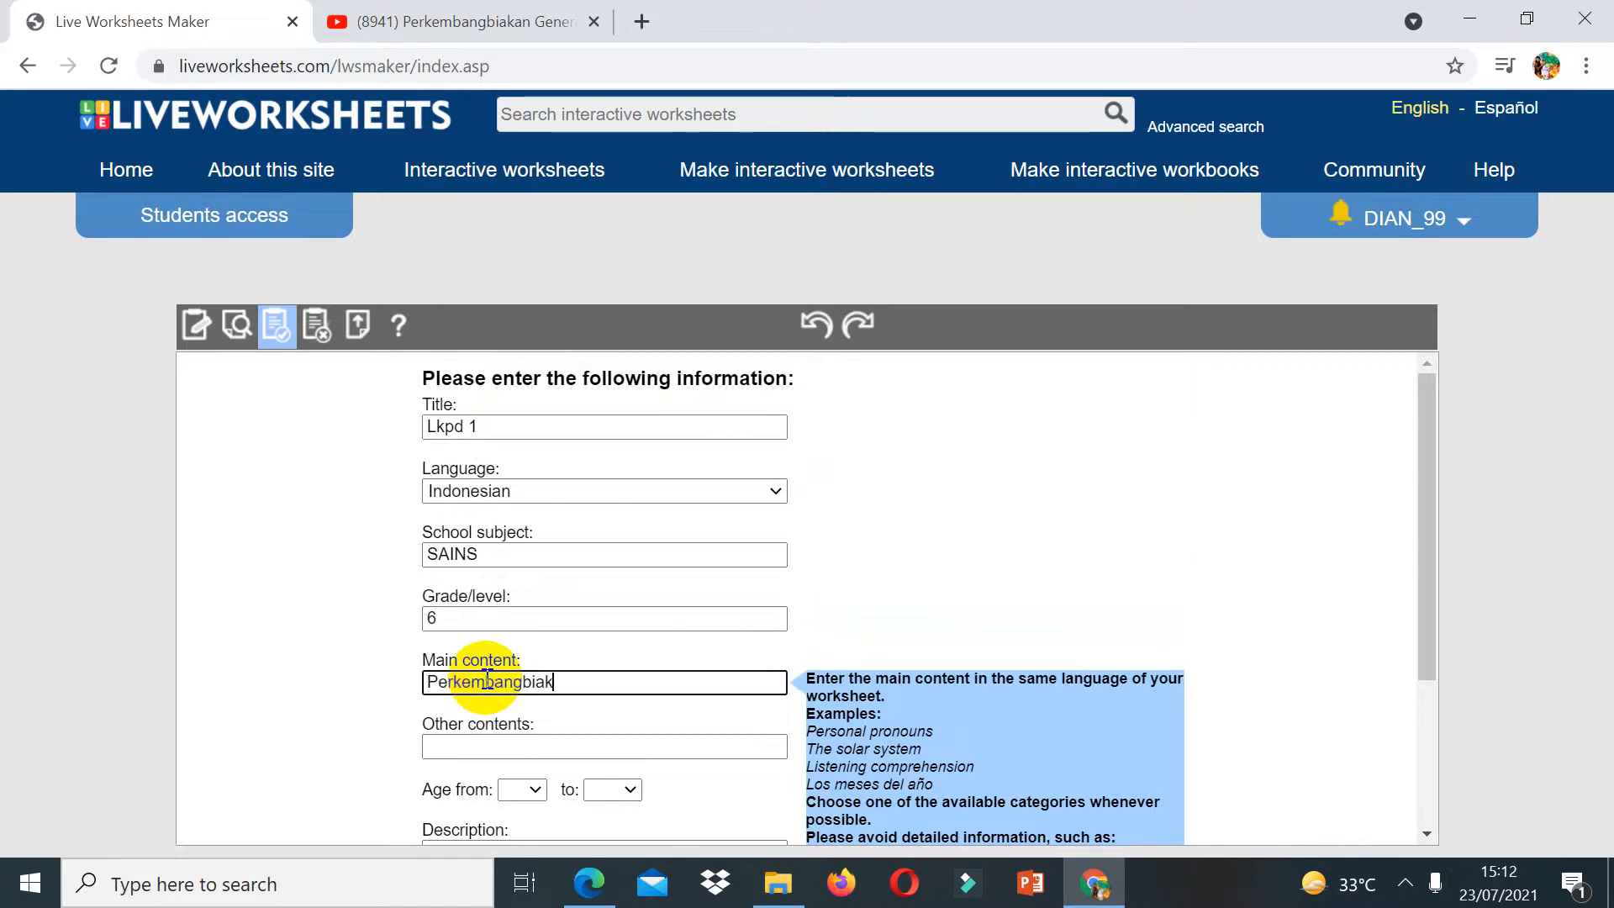
text(an gene)
text(rative)
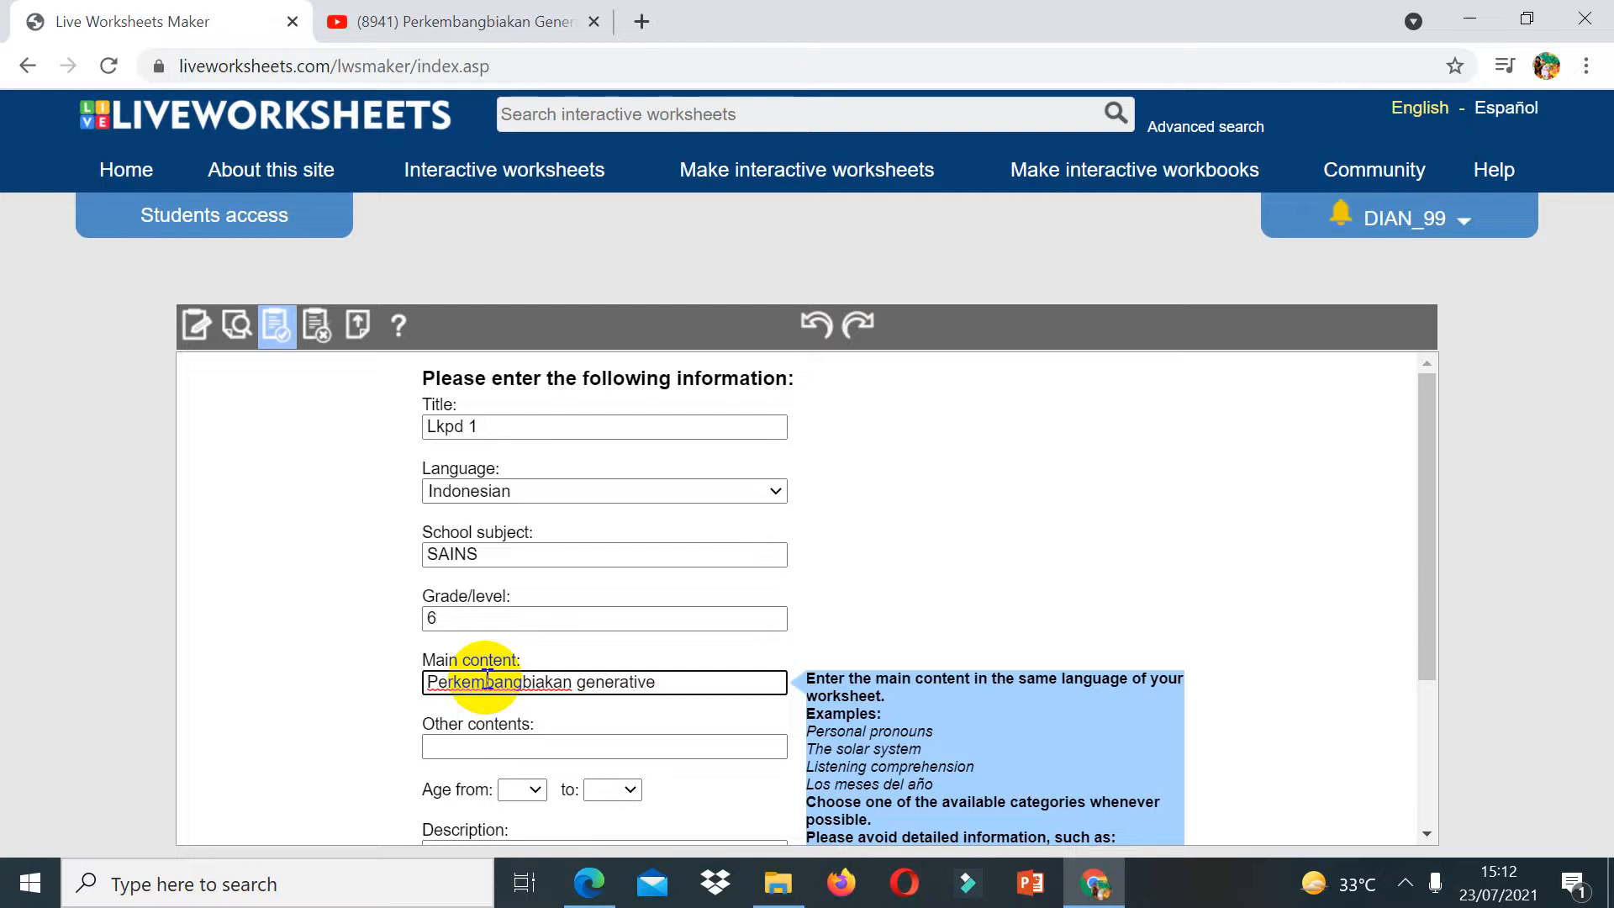
click(450, 746)
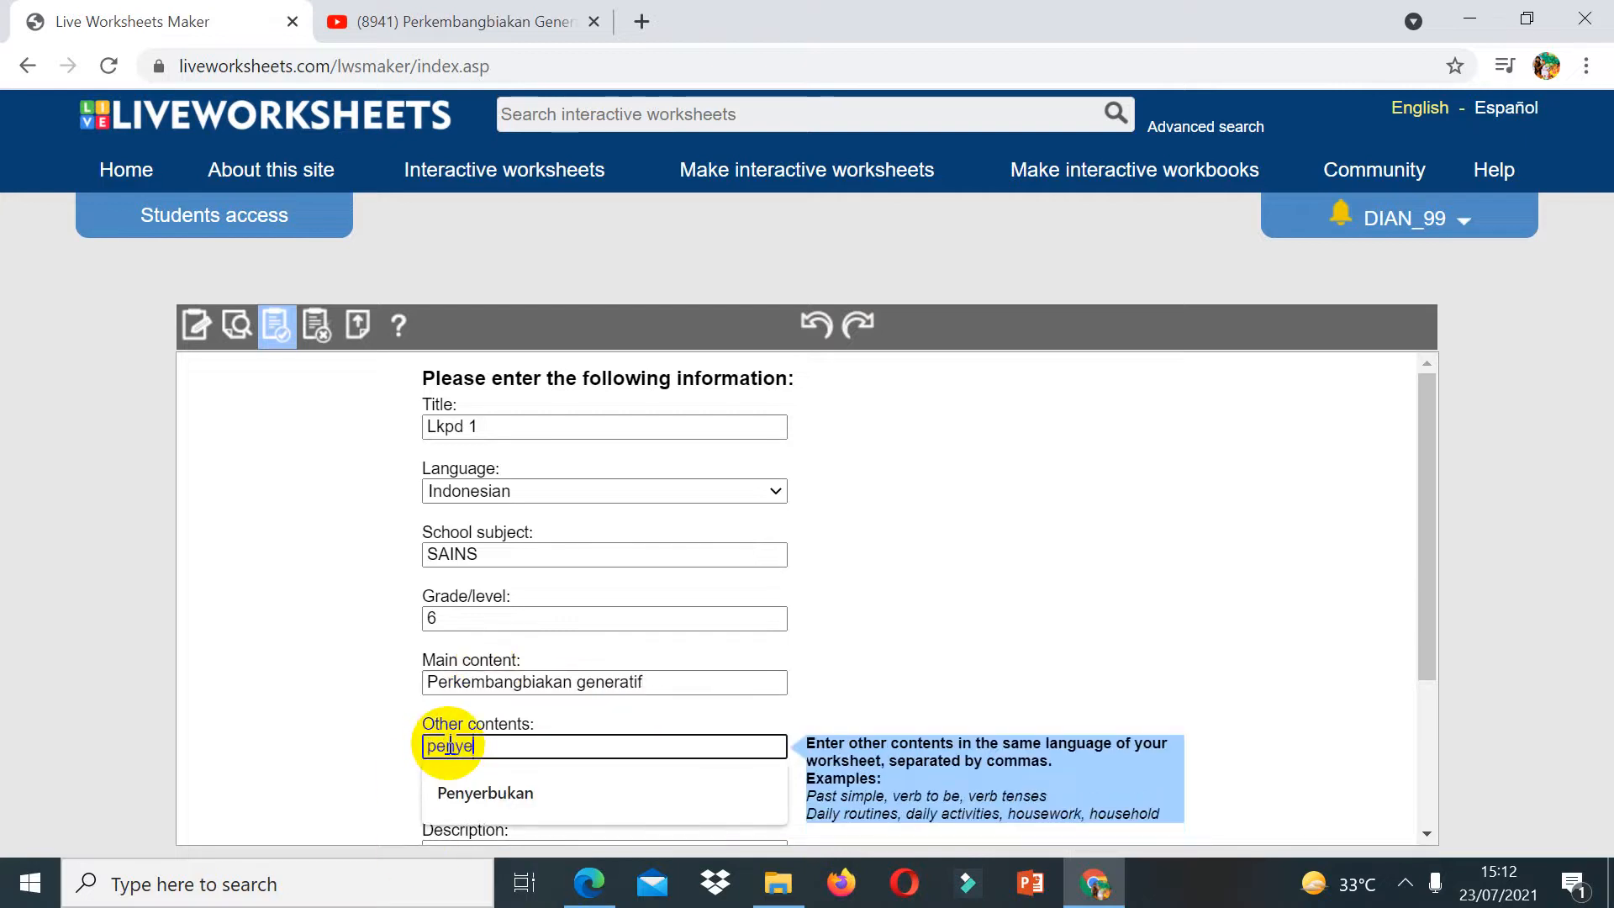
text(penyerbukan)
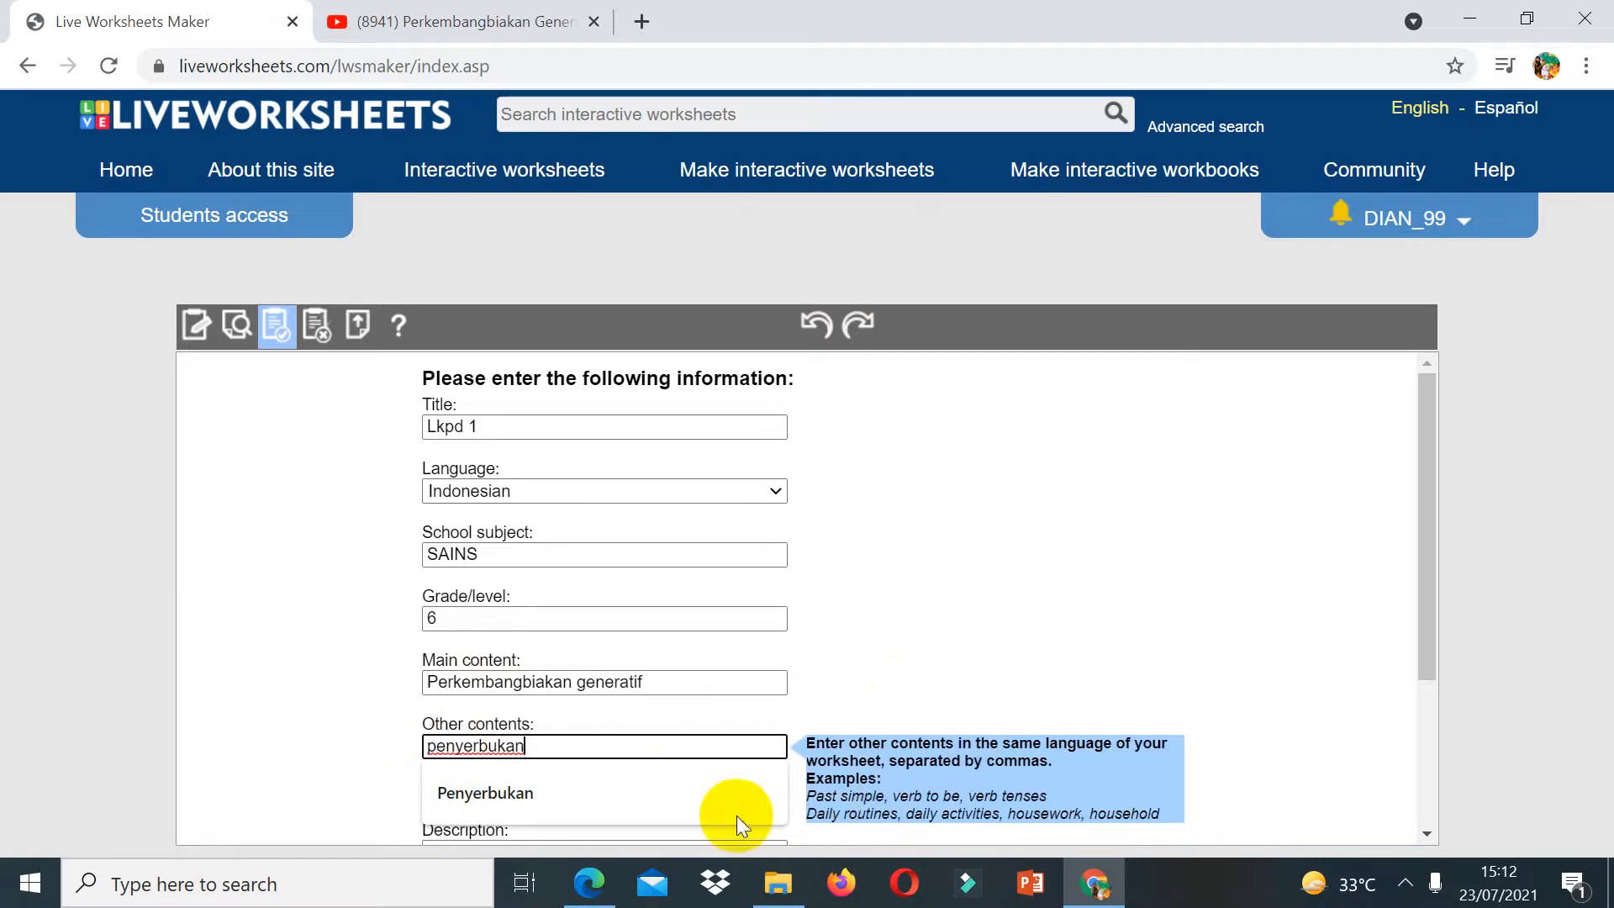
Step: Set the age range from 12 to 13
click(1427, 834)
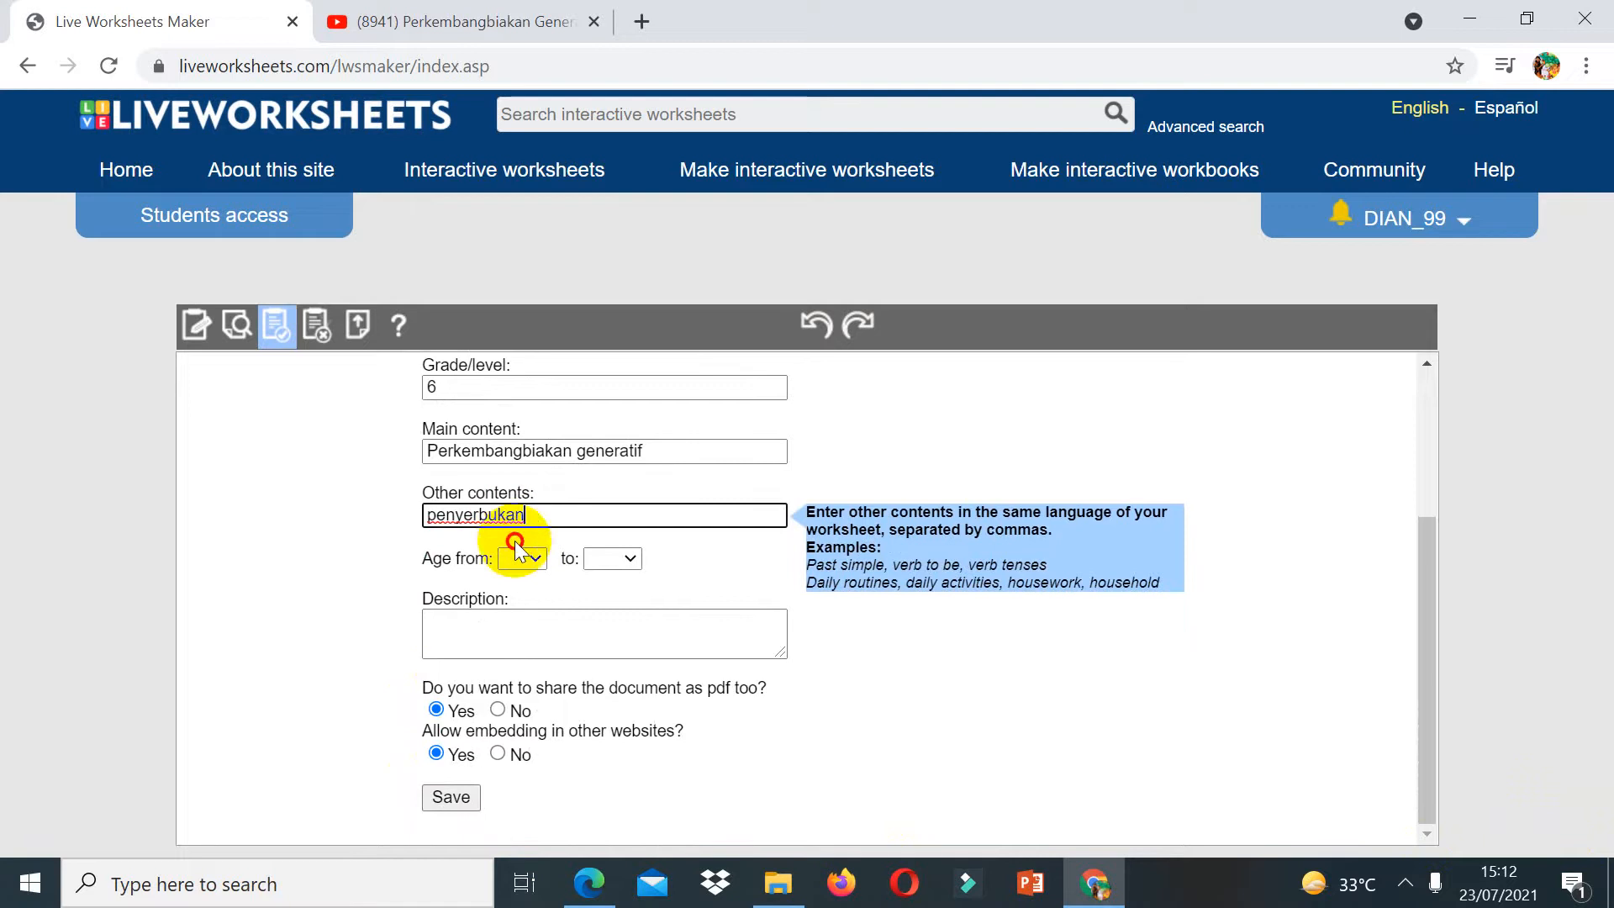
click(528, 556)
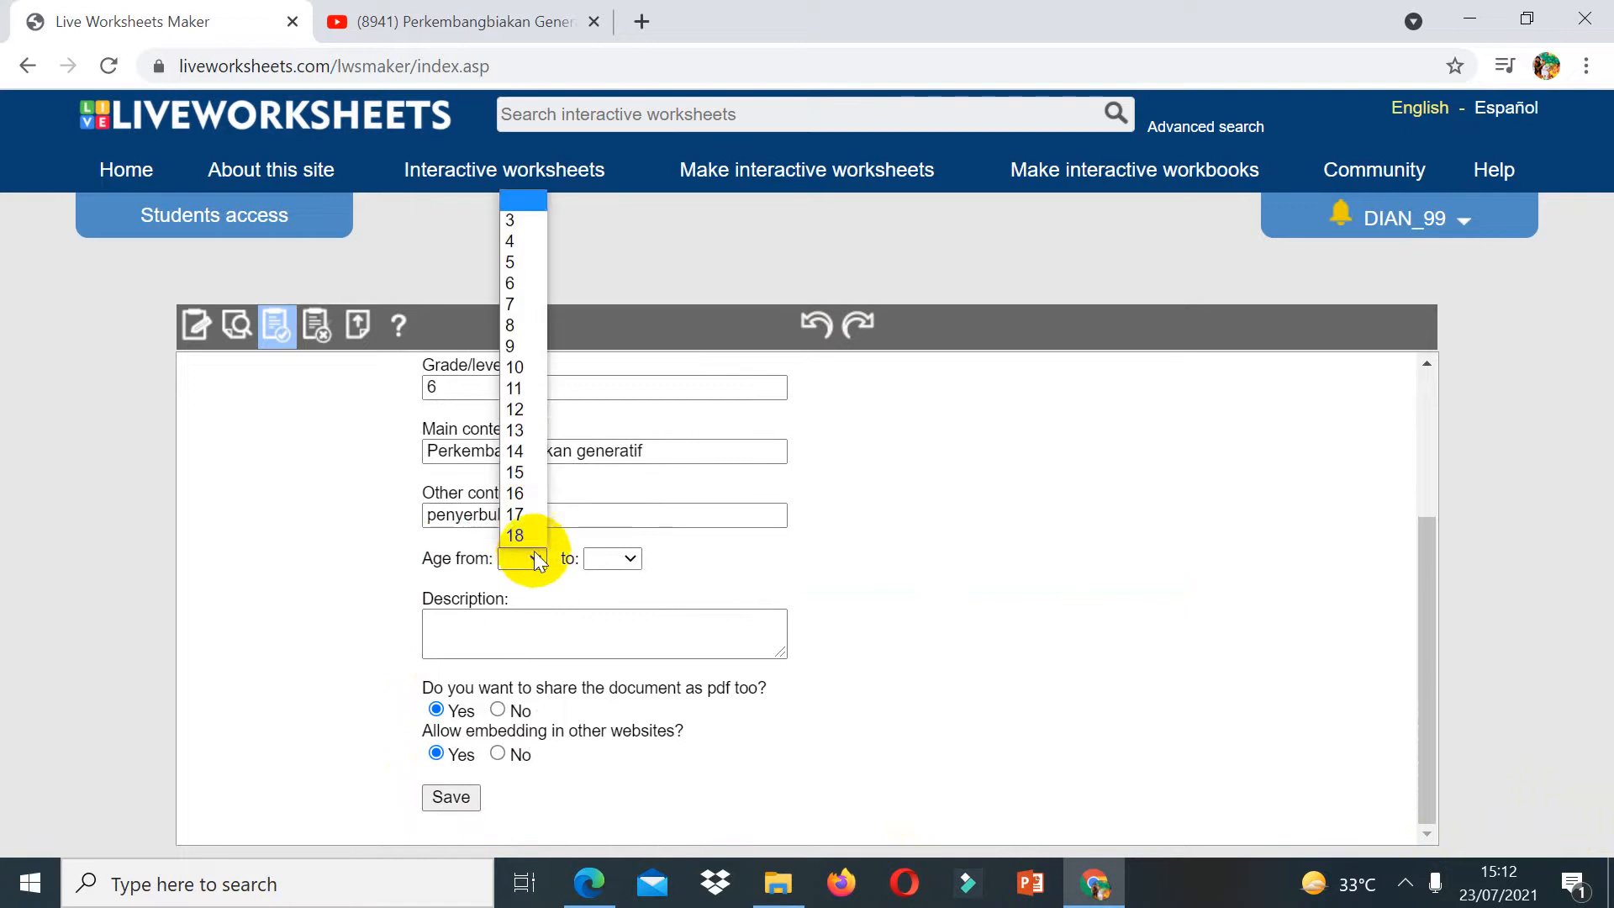
click(517, 410)
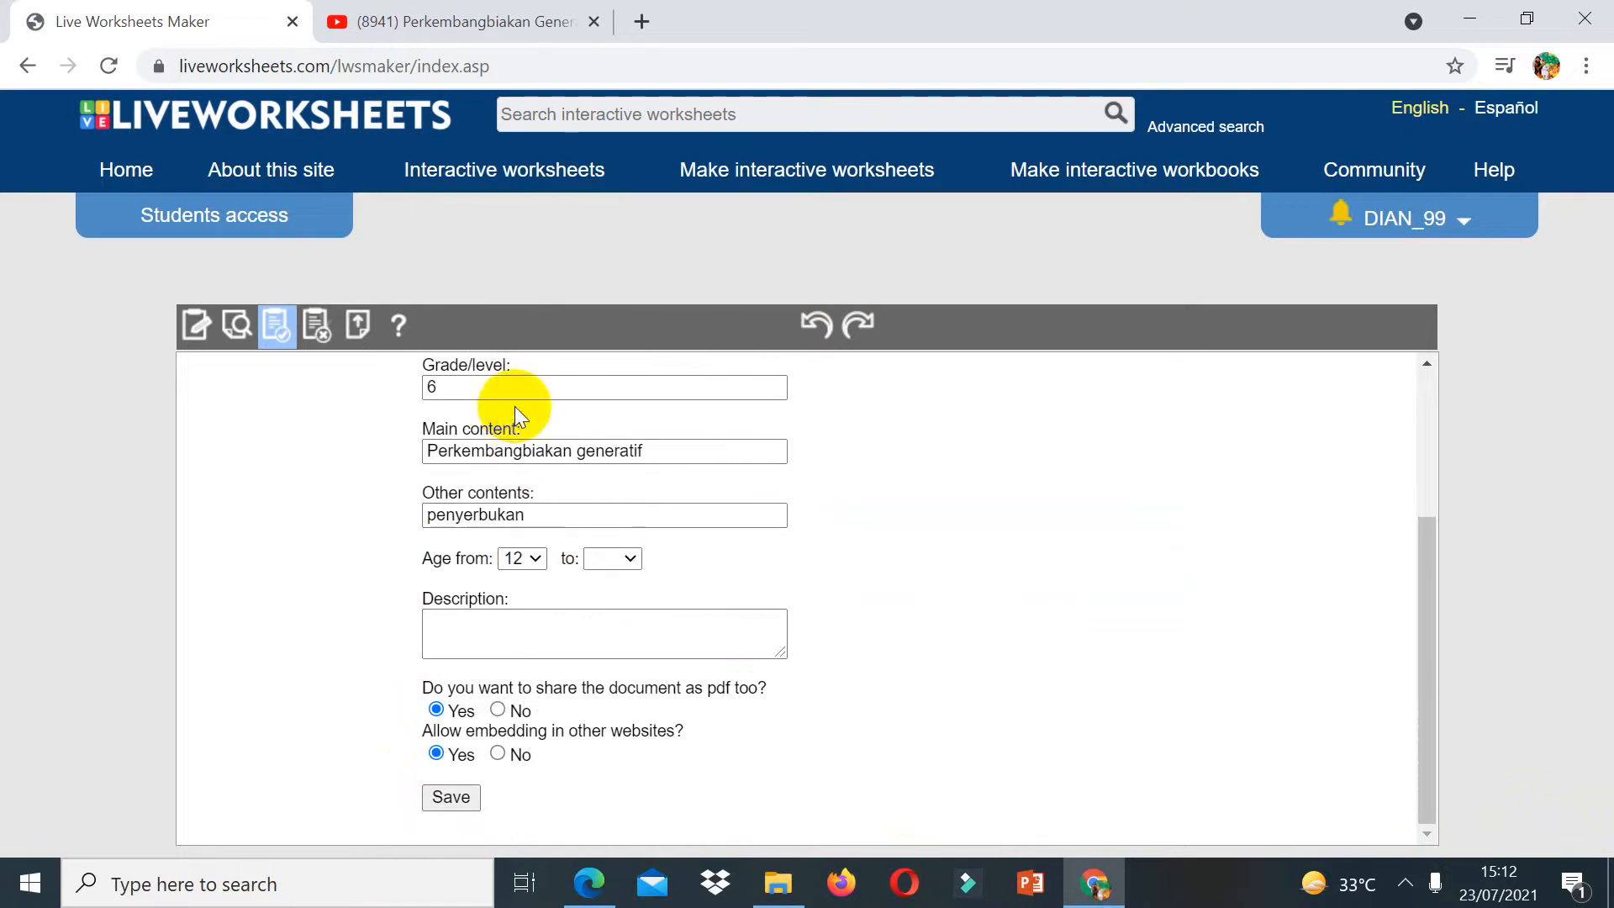
click(627, 557)
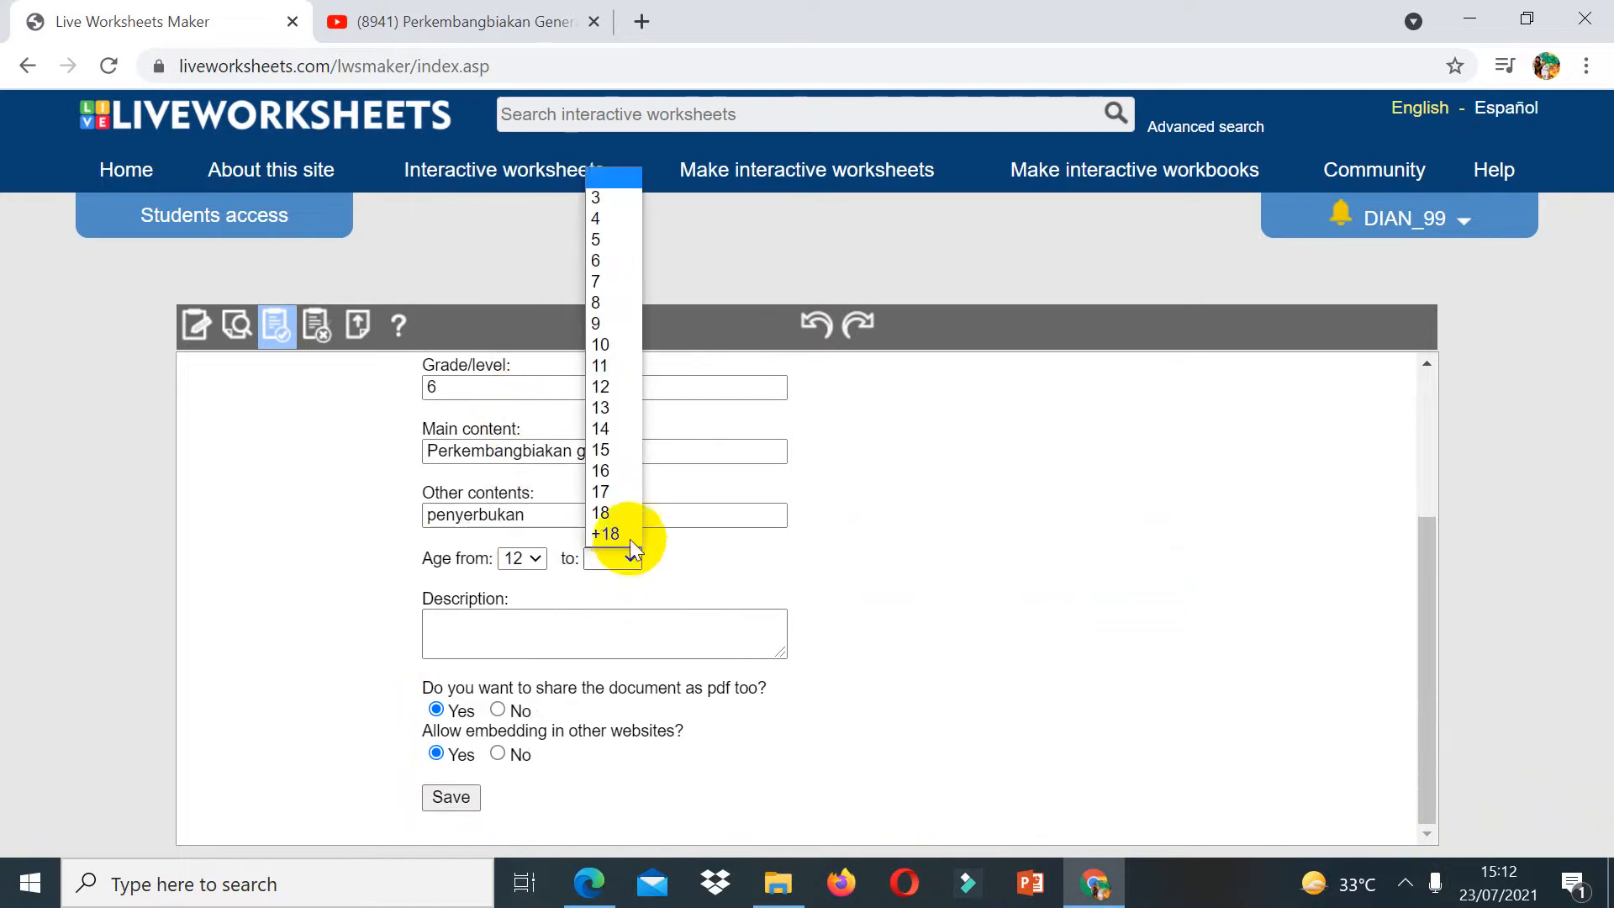
click(624, 410)
Step: Enter the description "cara berkembangbiak tumbuhan secara generatif dan macam penyerbukan" and save the worksheet
click(533, 636)
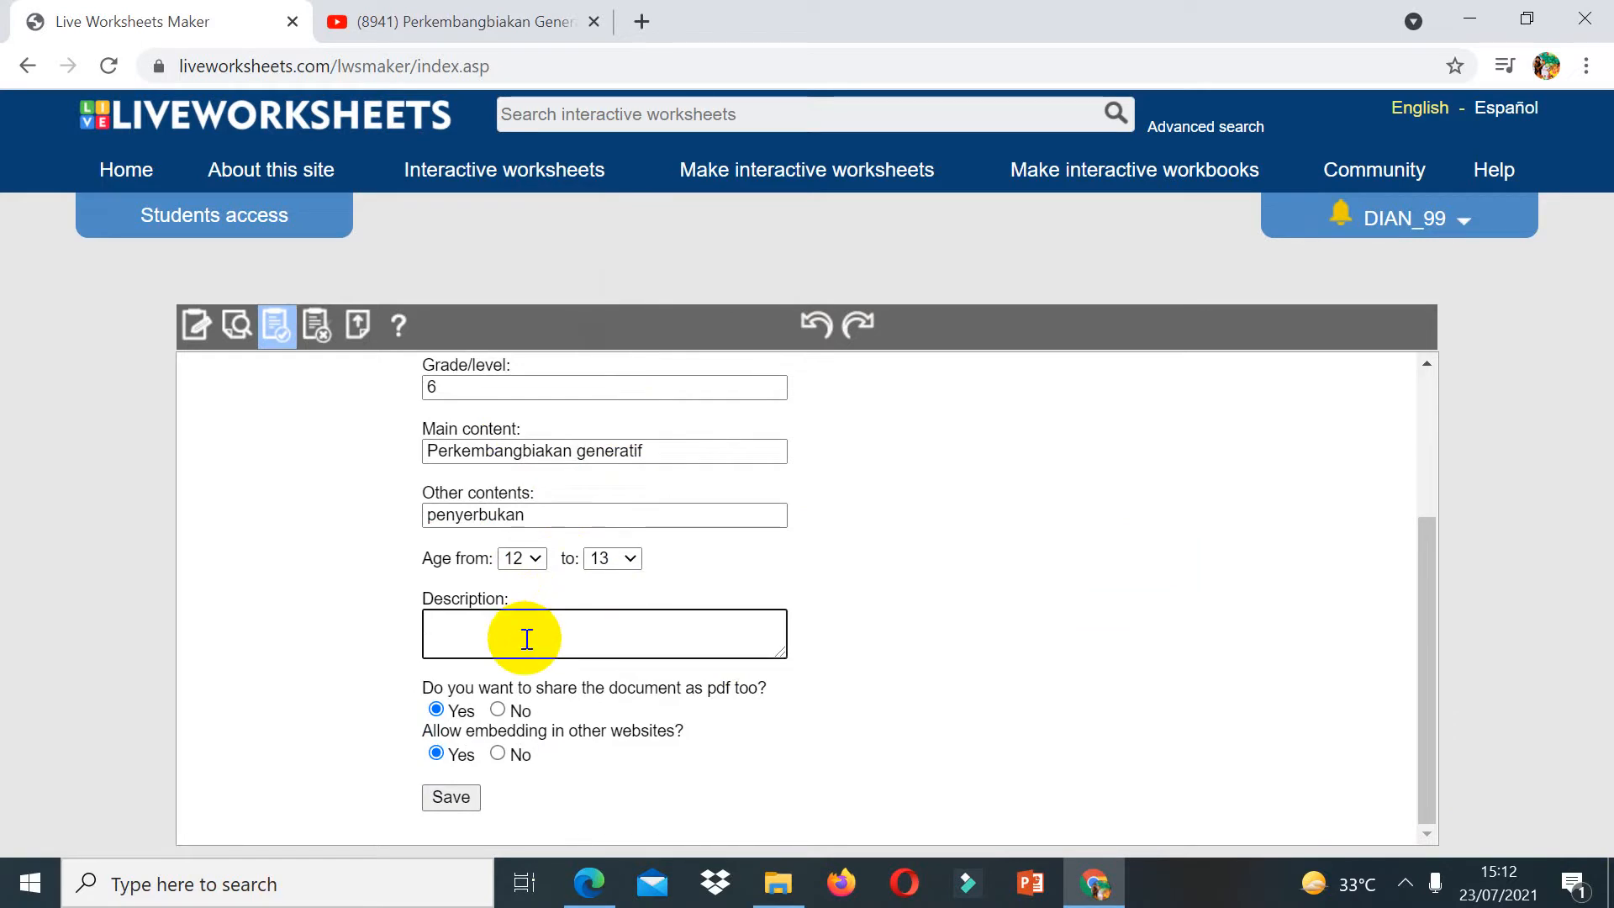
text(cara berkemb)
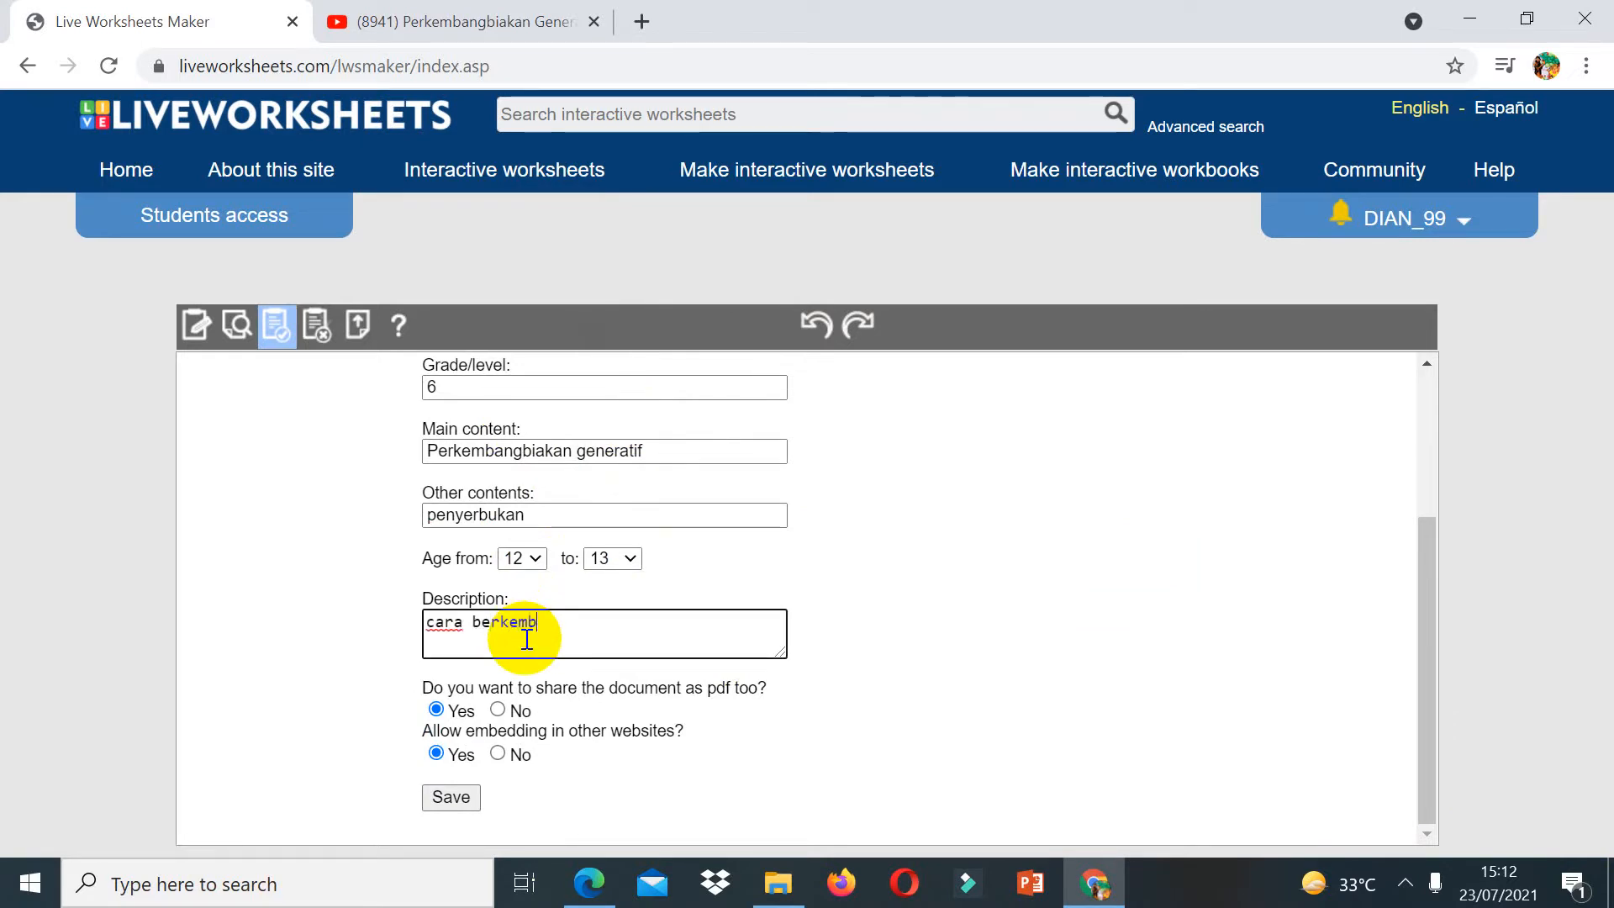
text(angbiak )
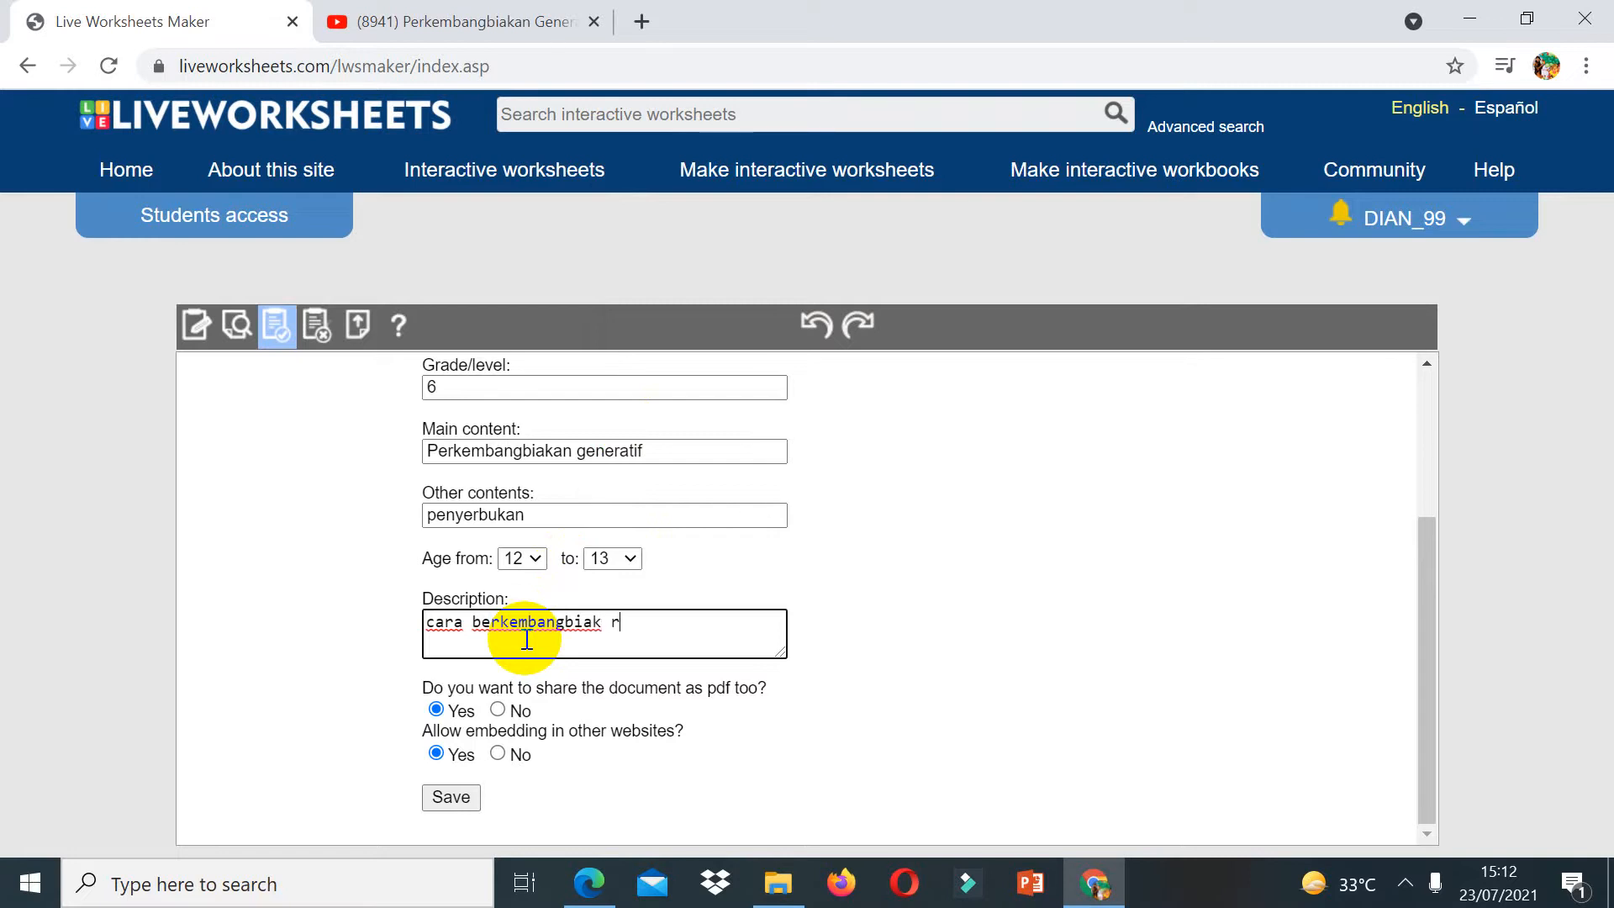
text(tumbu)
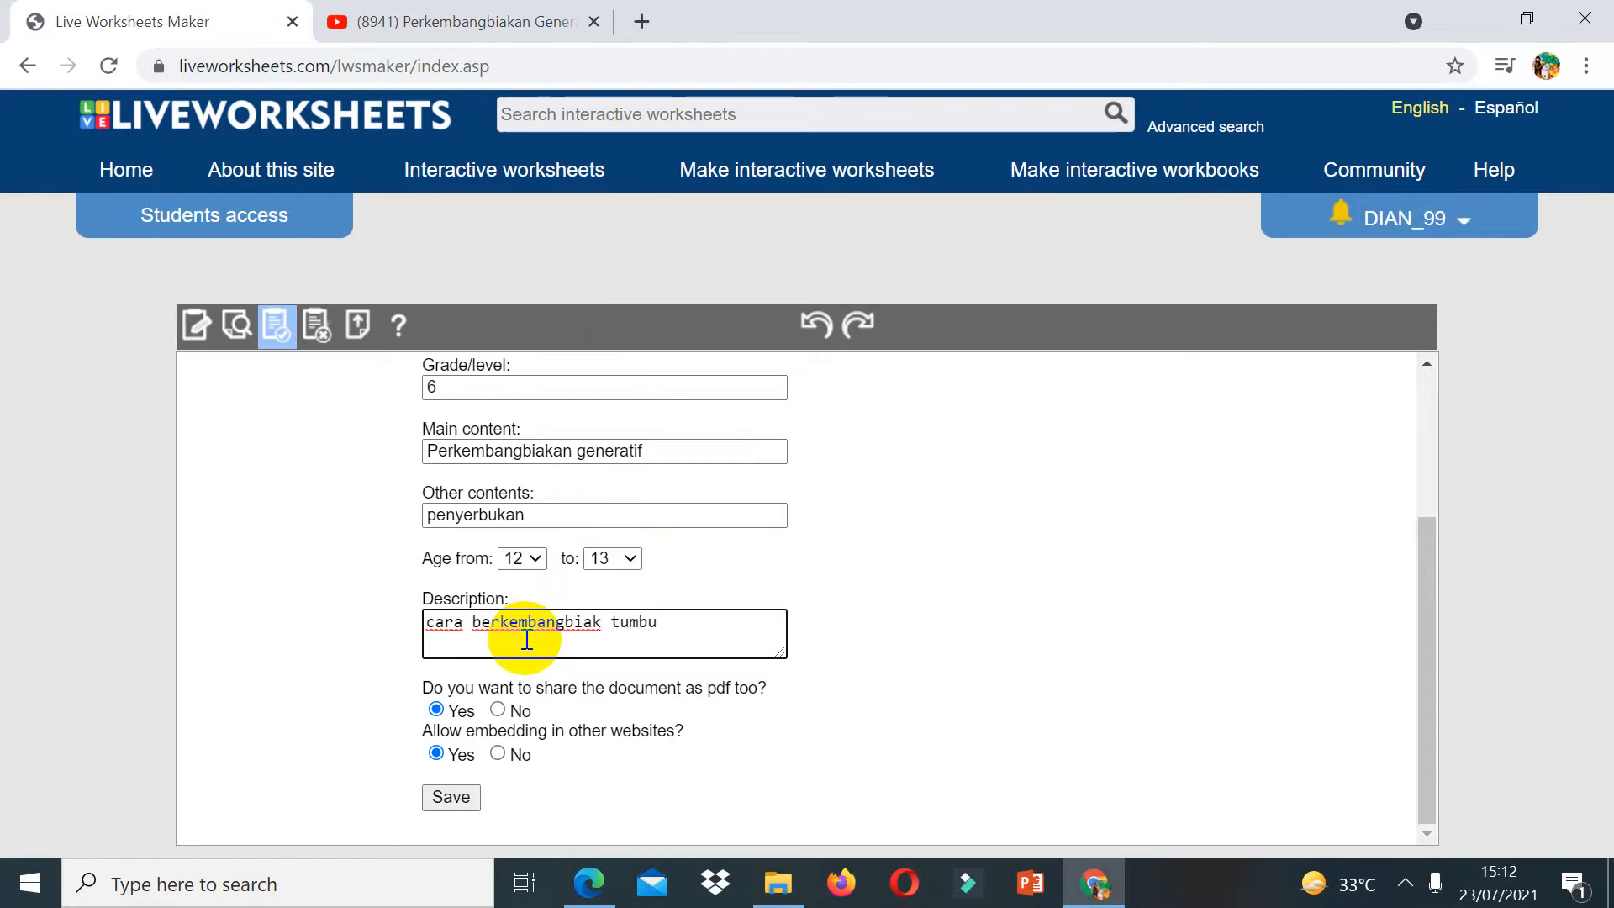
text(ahha)
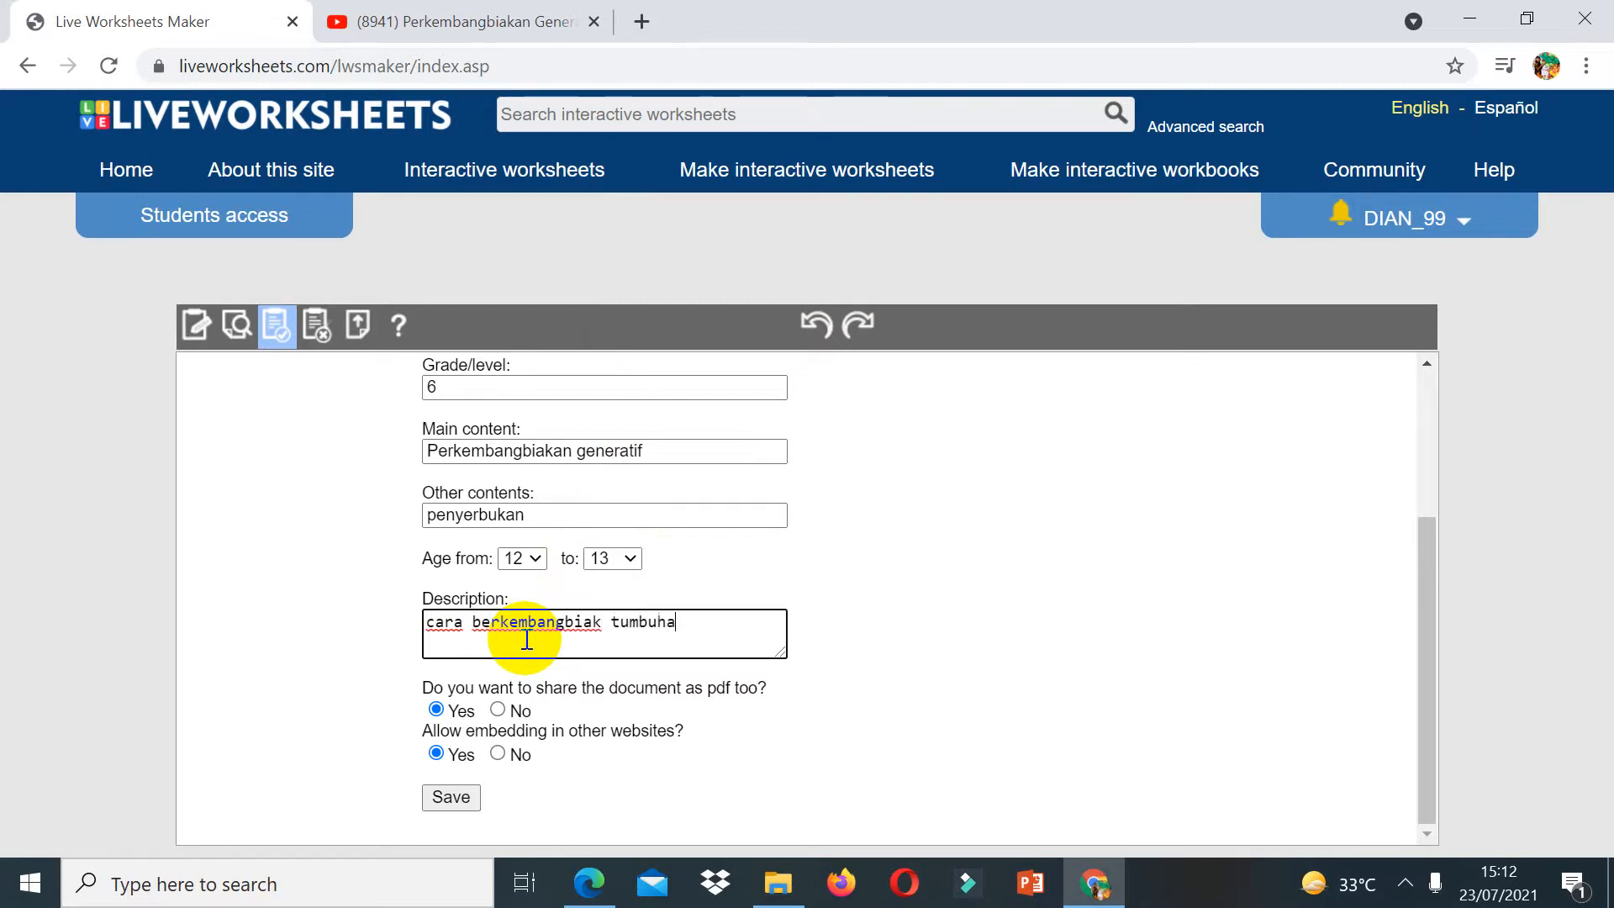
text(n secara ge)
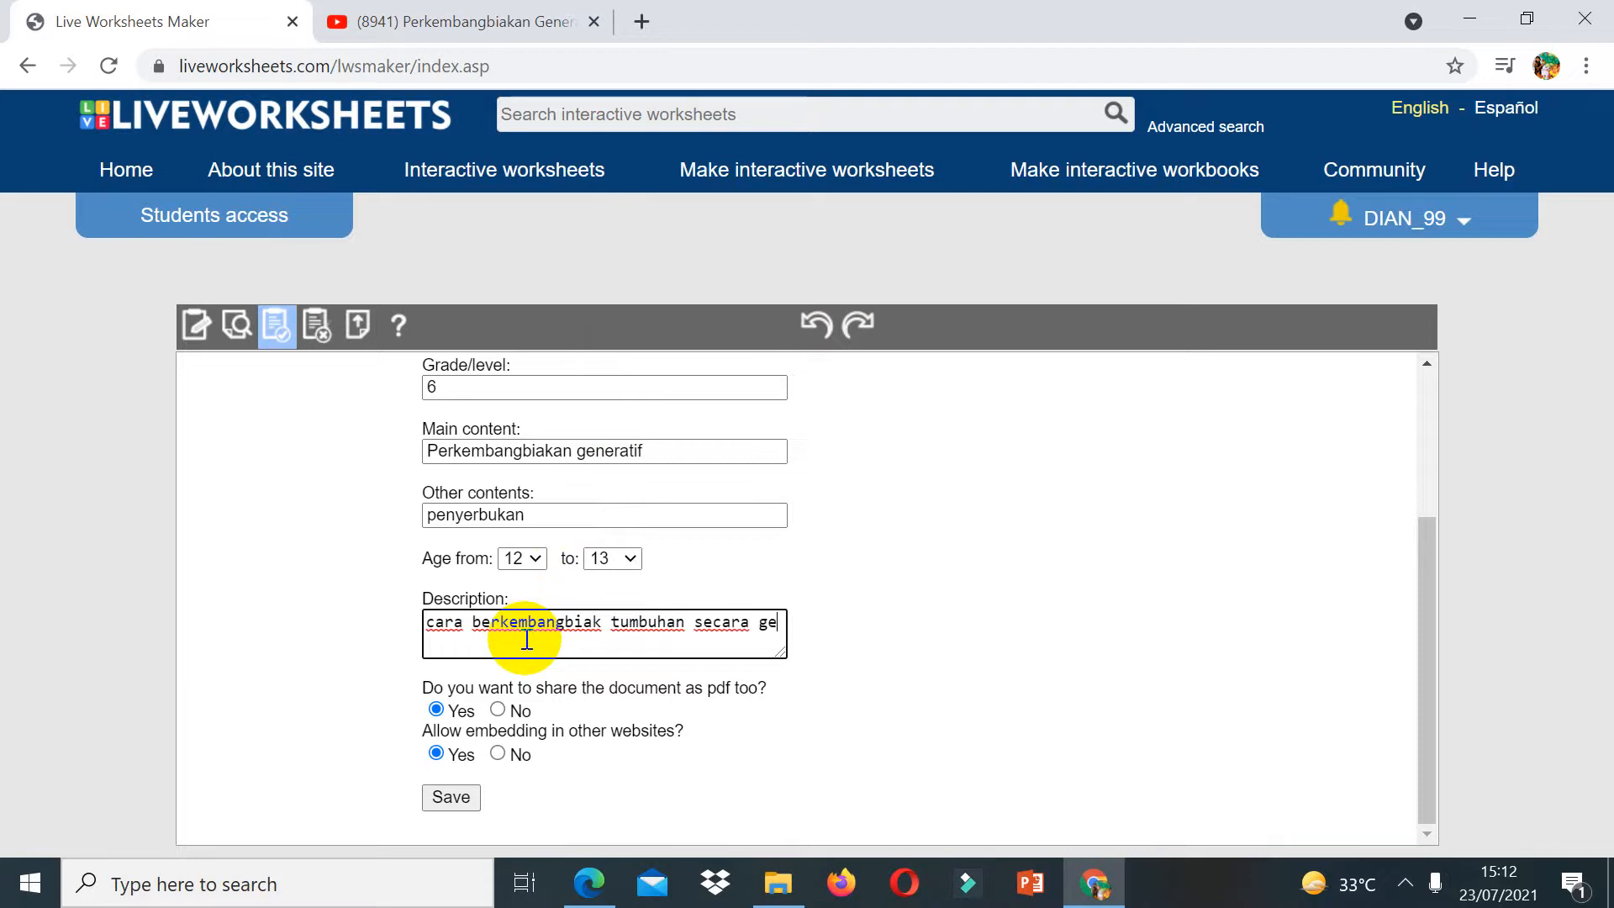
text(neratif dan maca)
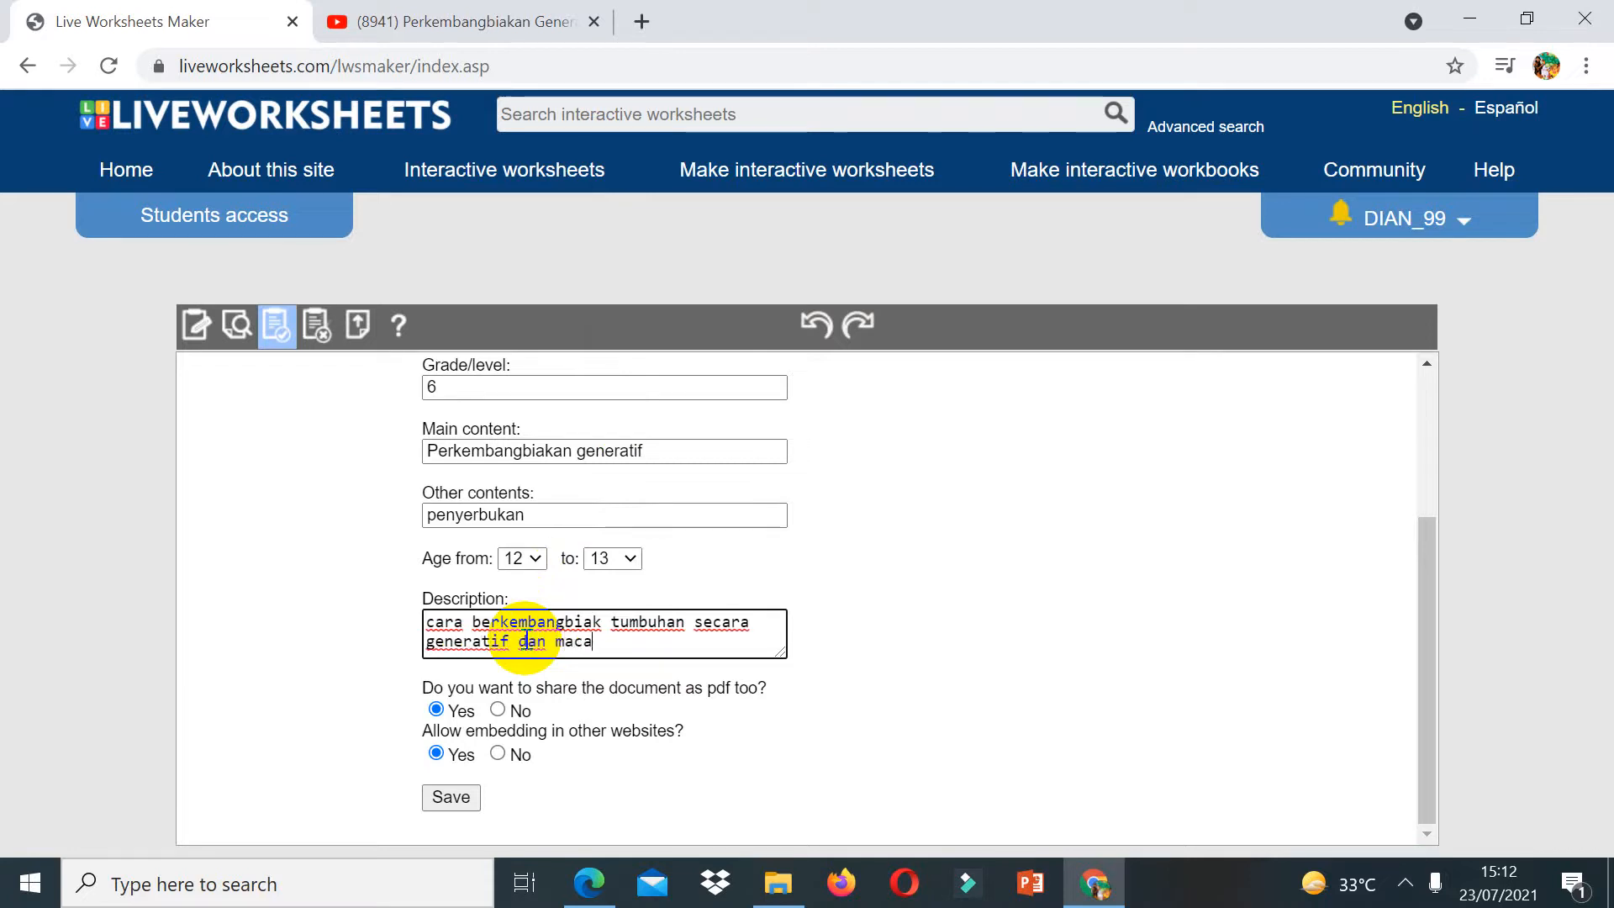
text(m penyerbukan)
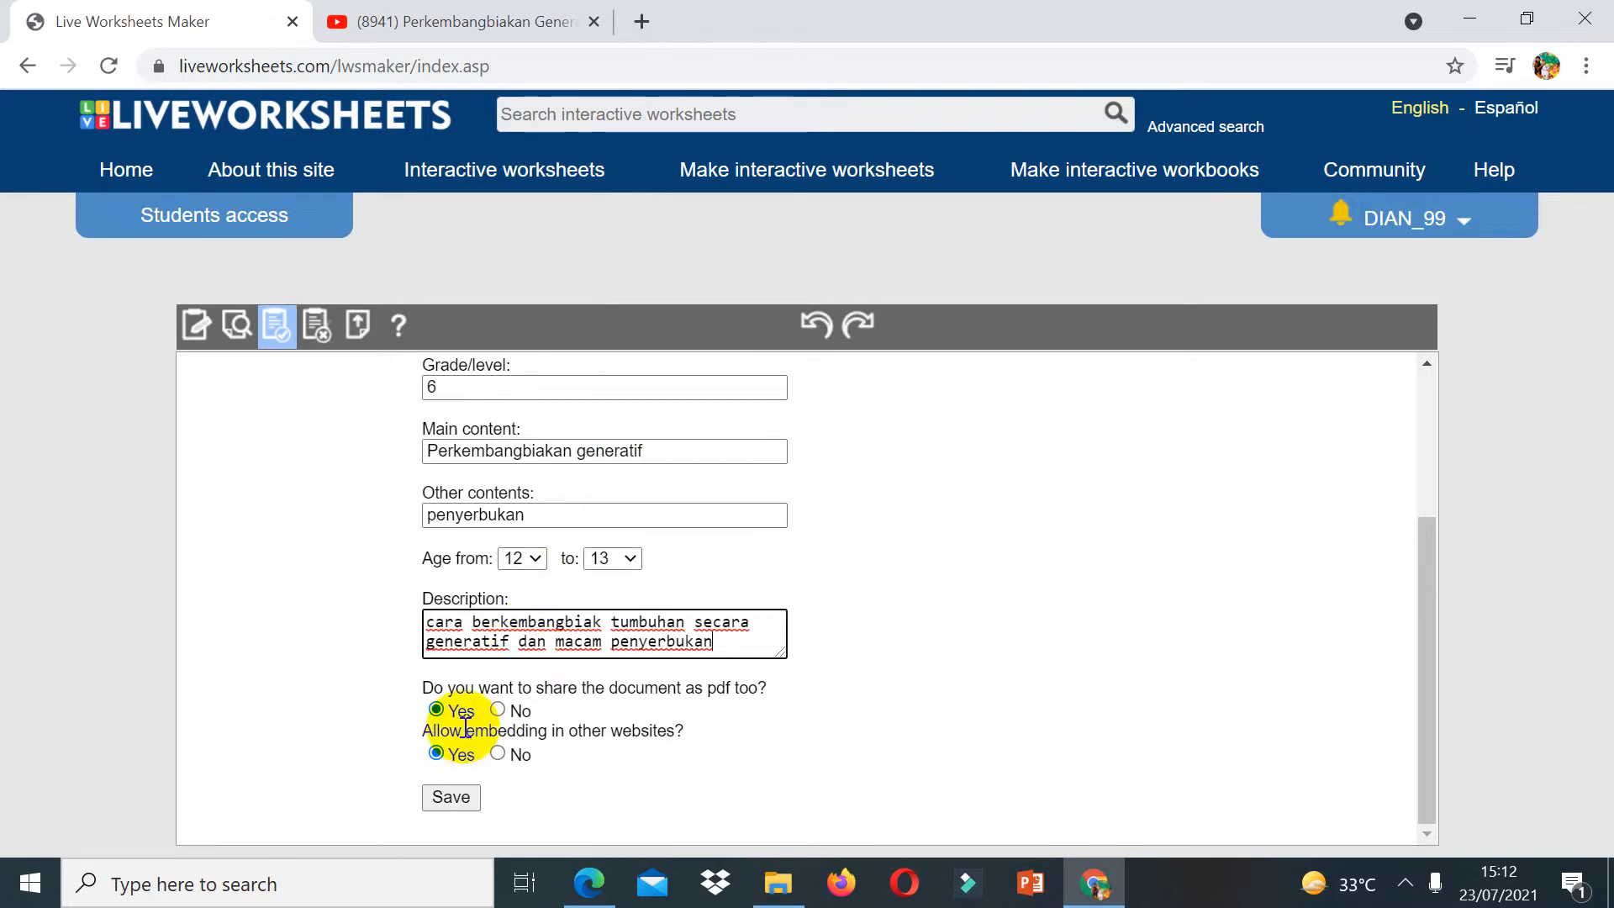
click(455, 803)
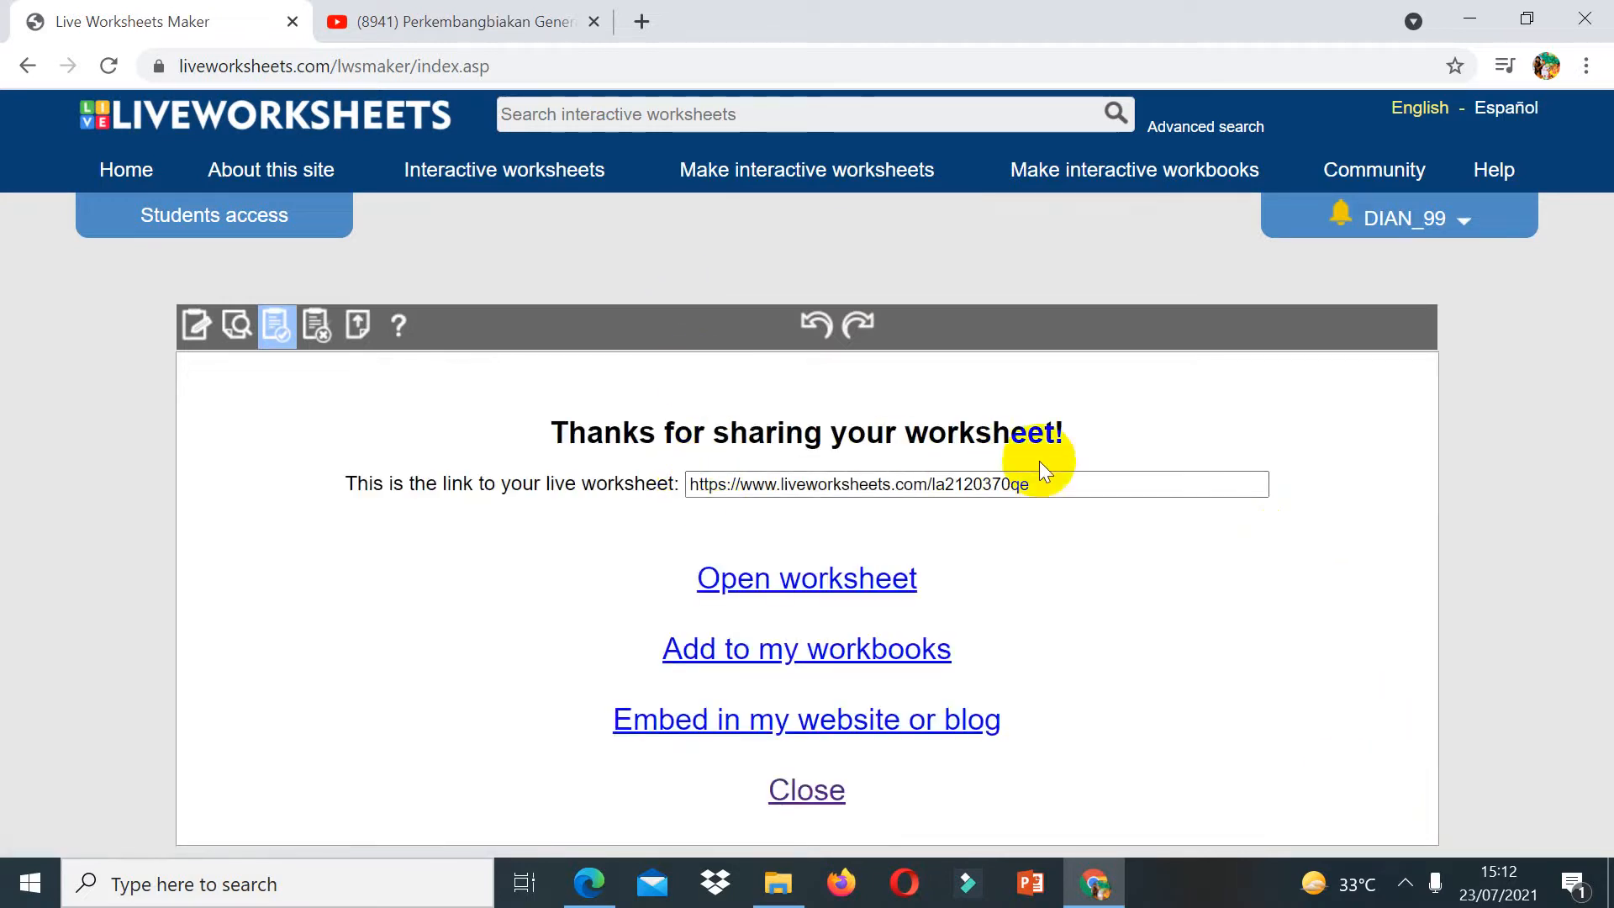
Step: Select the live worksheet link and open the published worksheet
double_click(1016, 482)
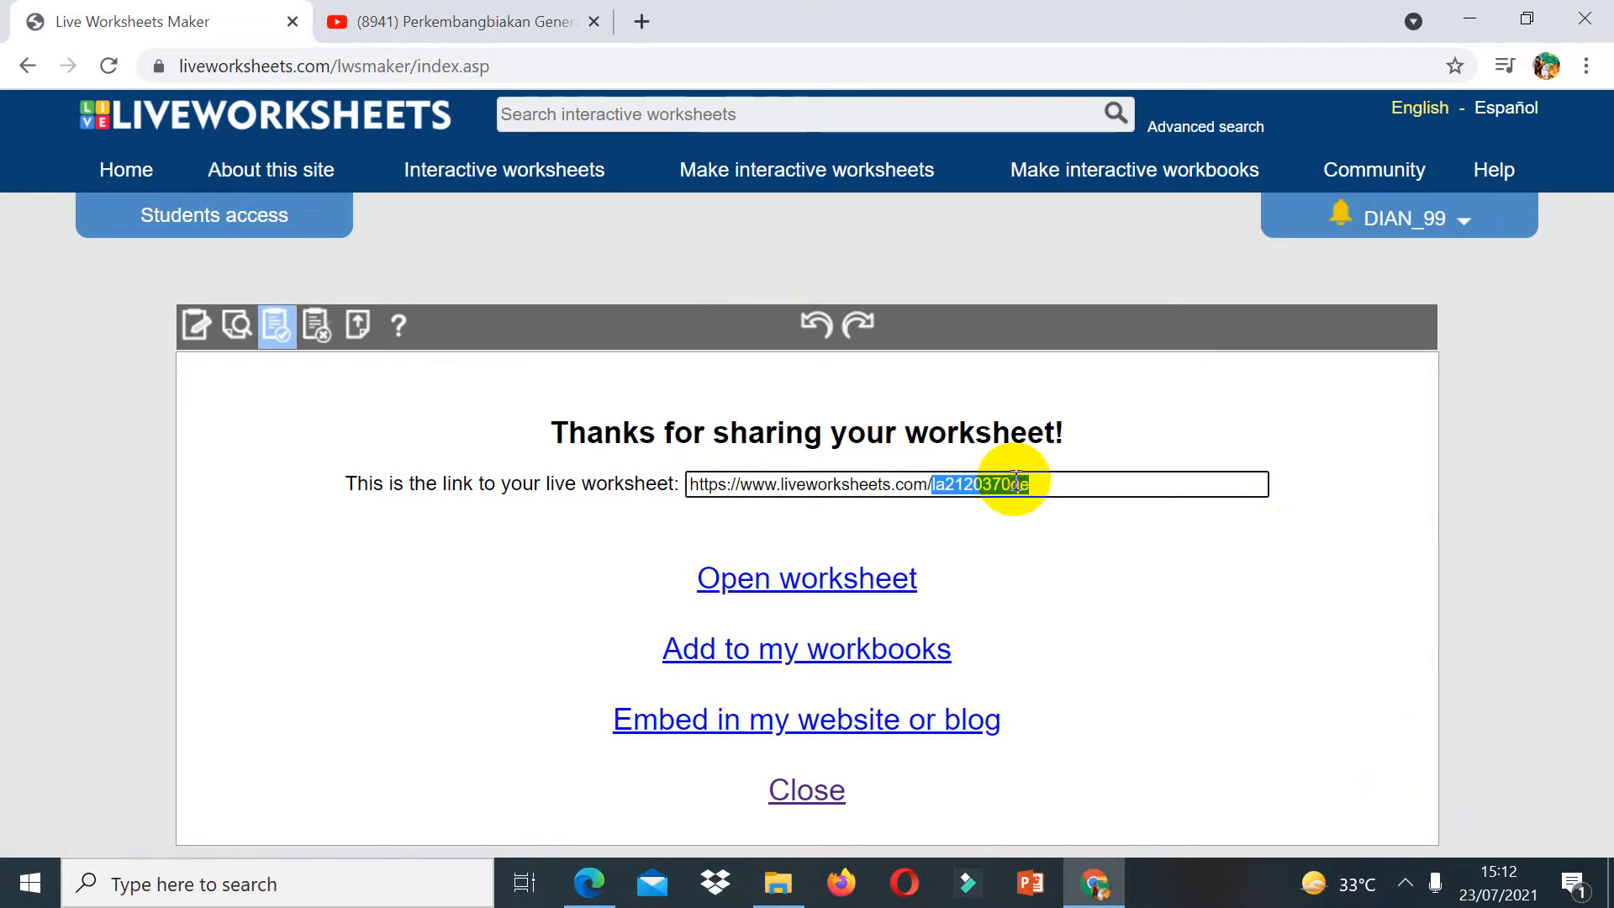
triple_click(1016, 482)
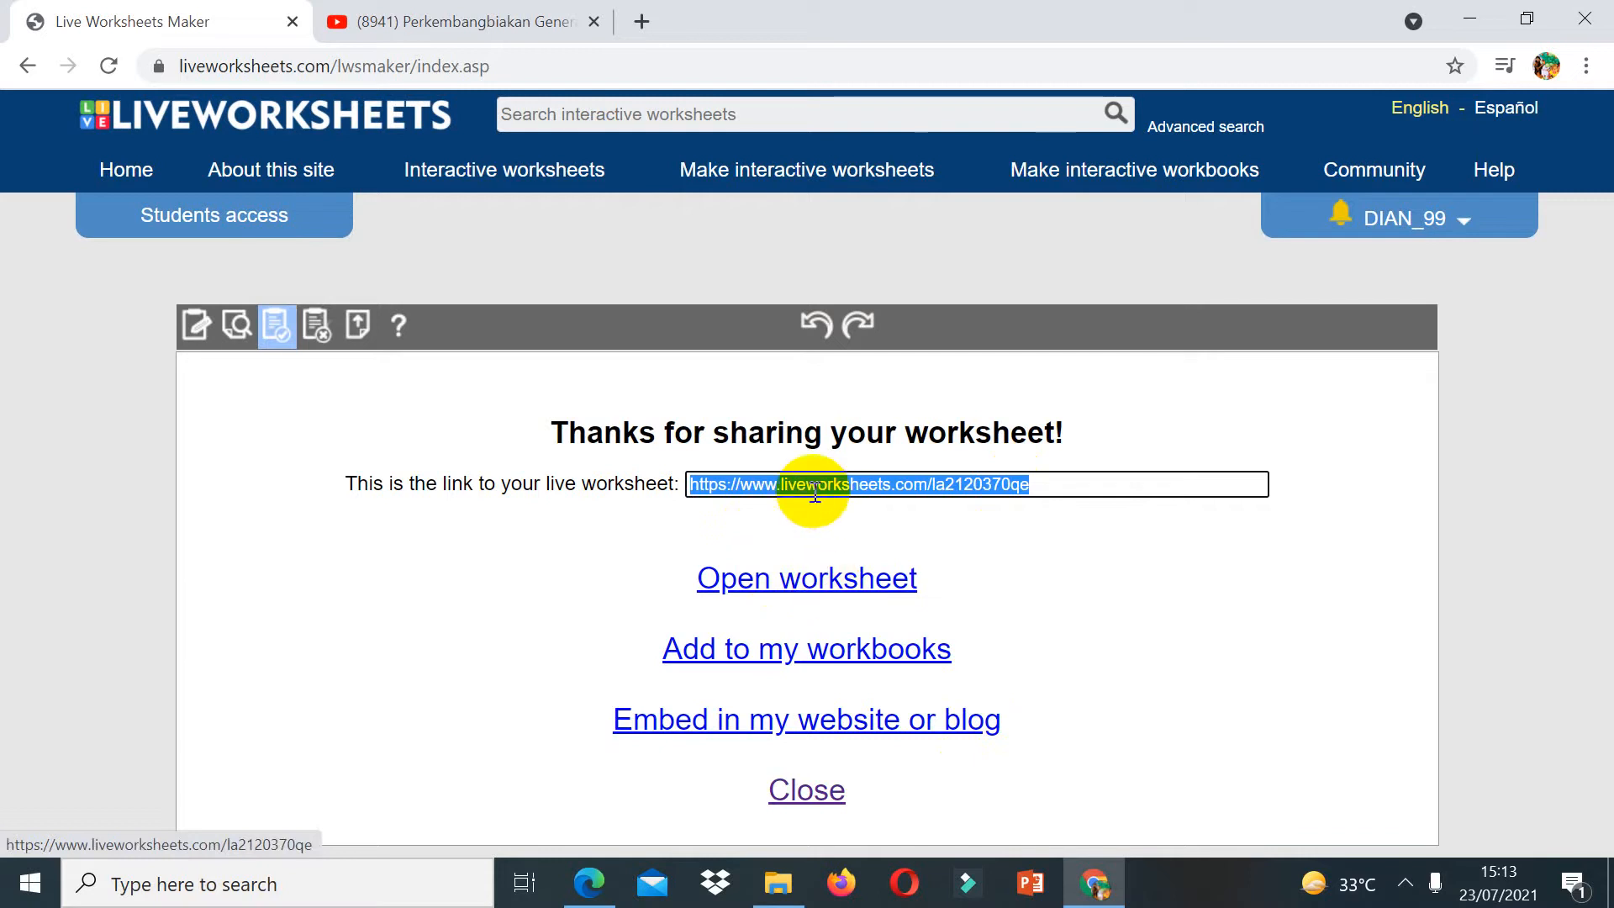
click(814, 580)
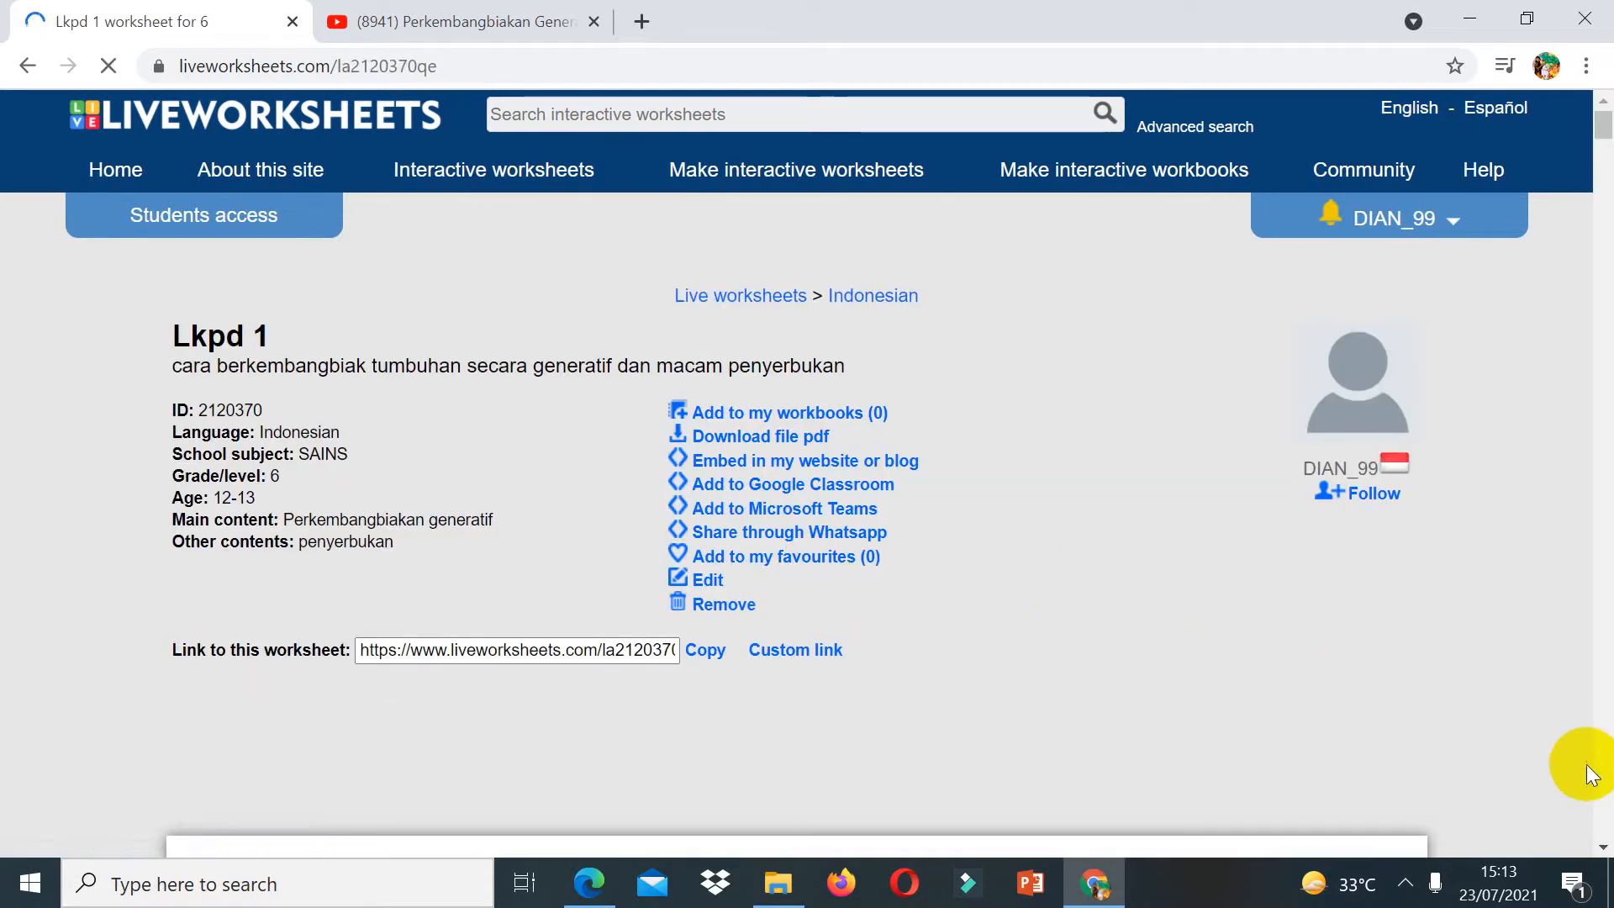
Step: Scroll through the published worksheet to review its pages and answer boxes
scroll(1591, 773, down, 15)
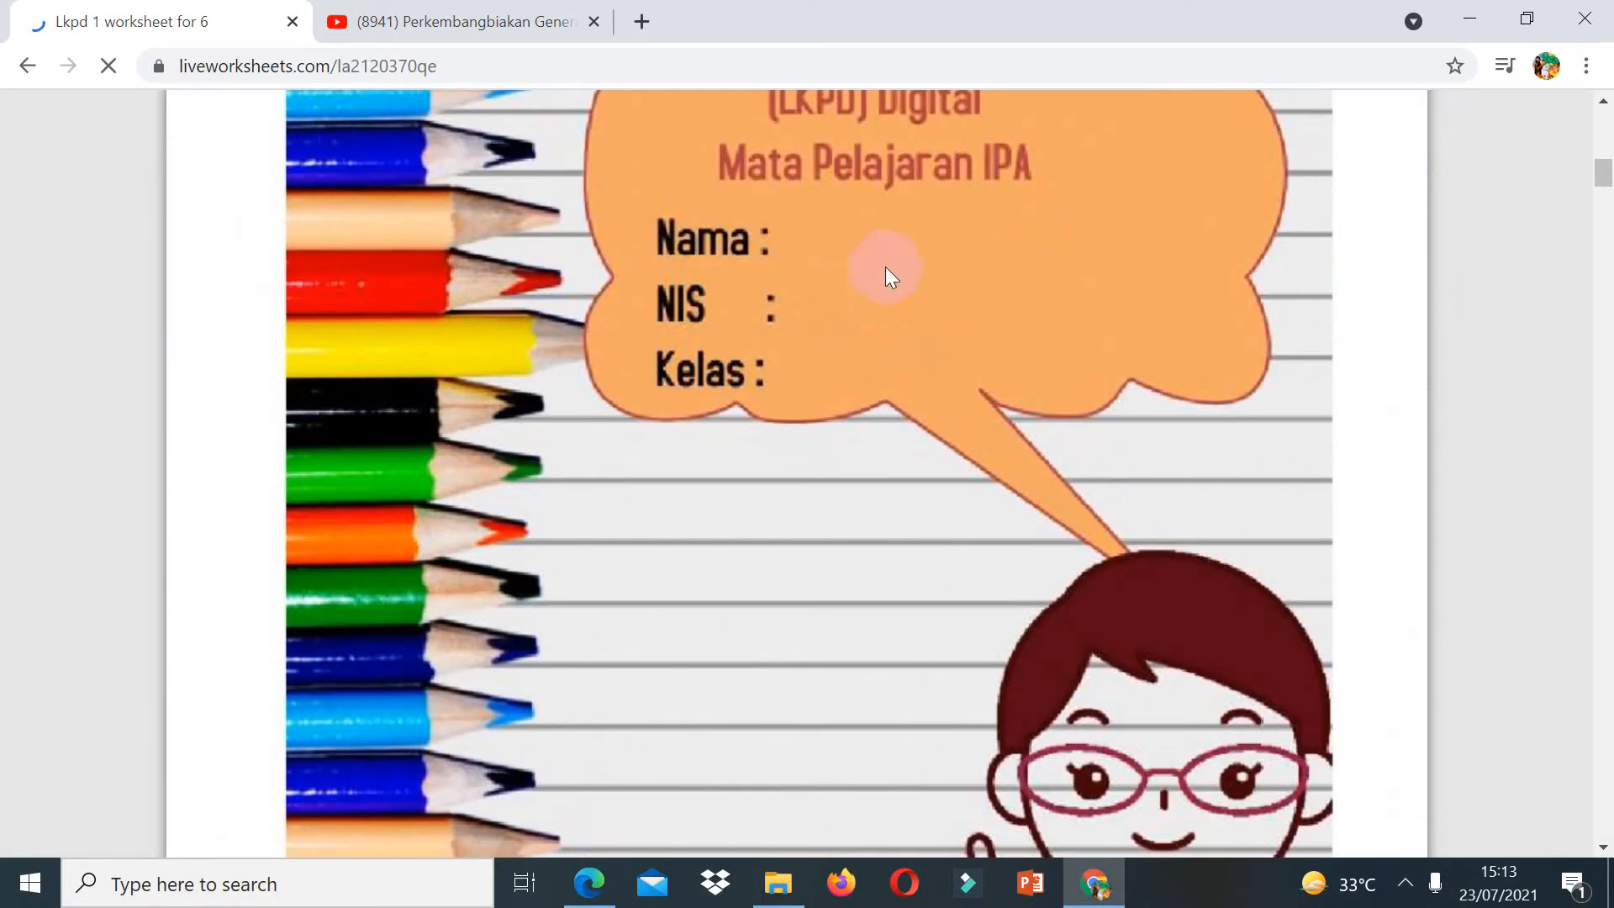
scroll(1601, 698, down, 12)
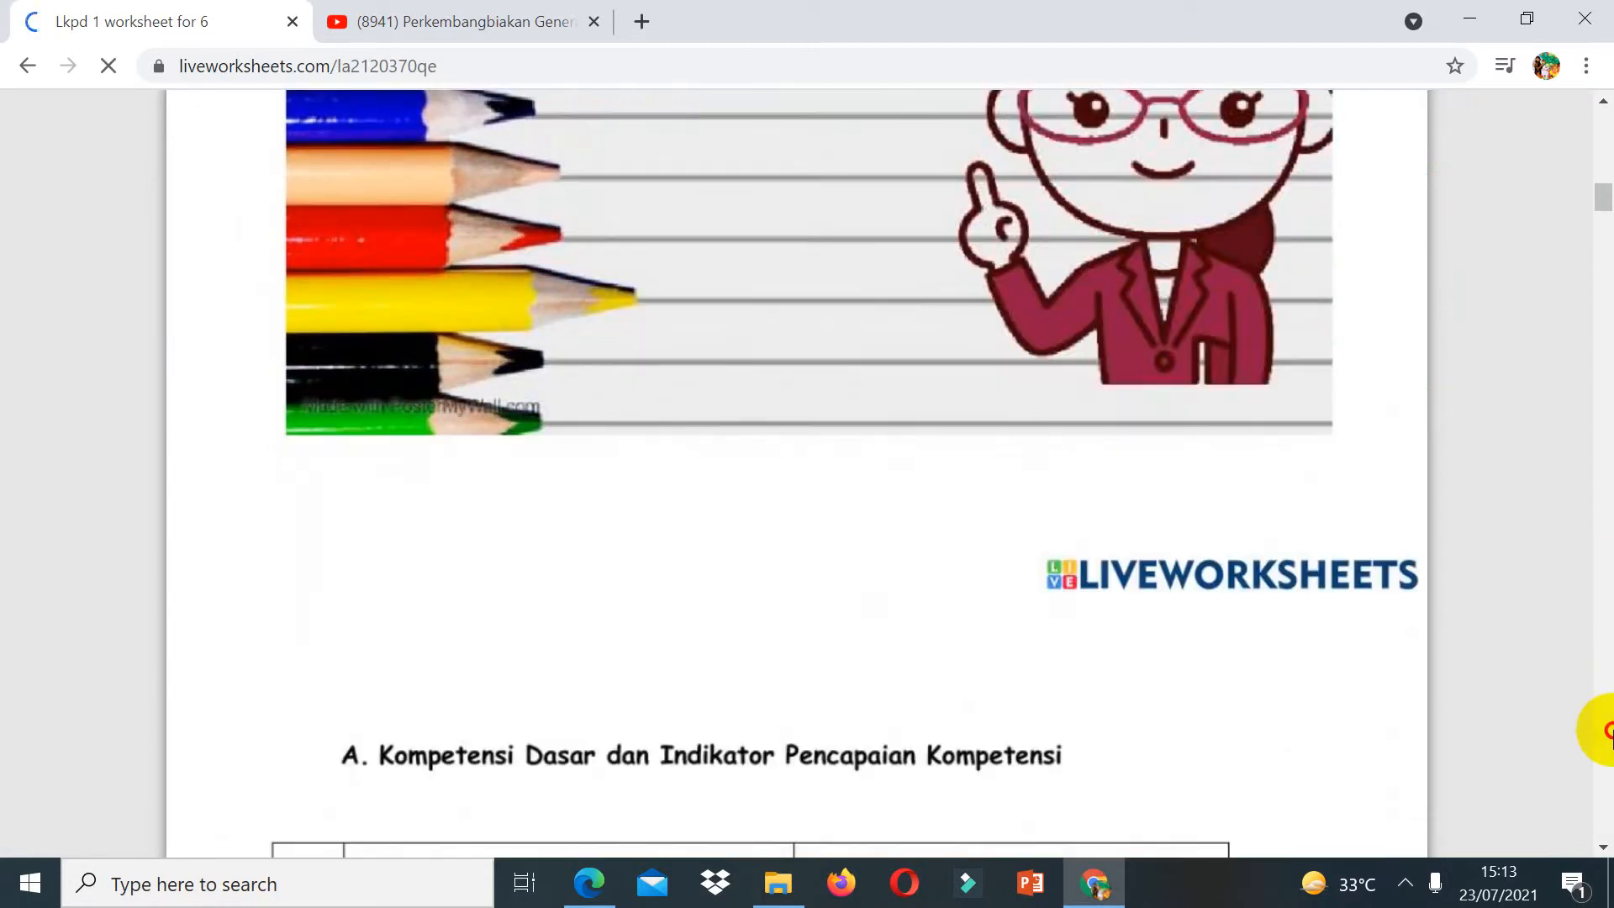
scroll(1607, 729, down, 20)
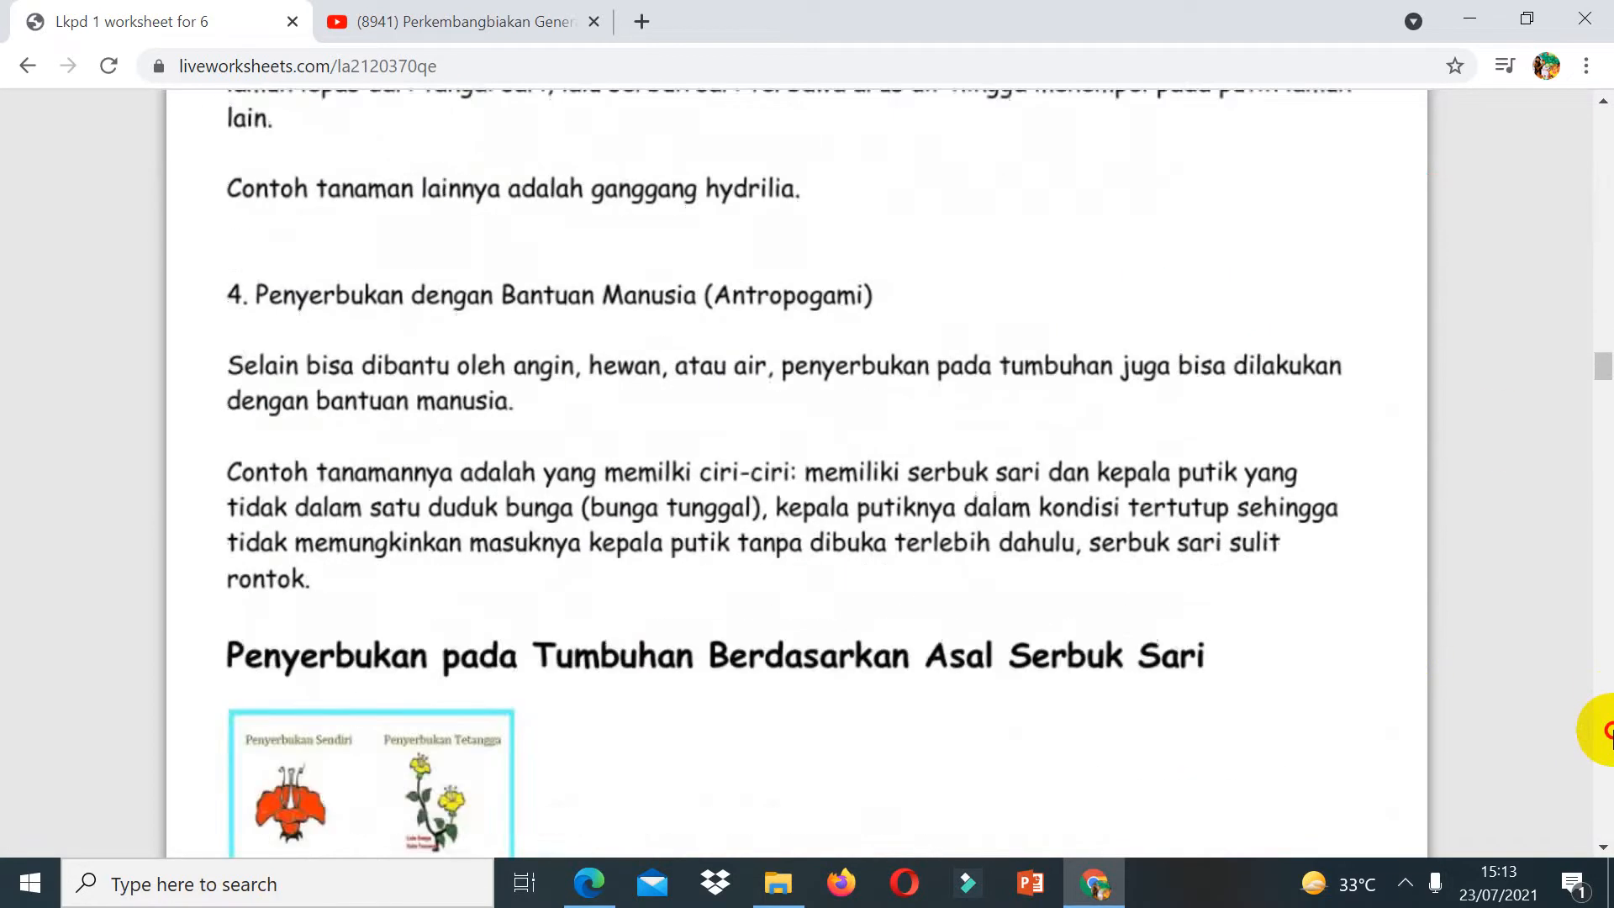
scroll(1607, 729, down, 15)
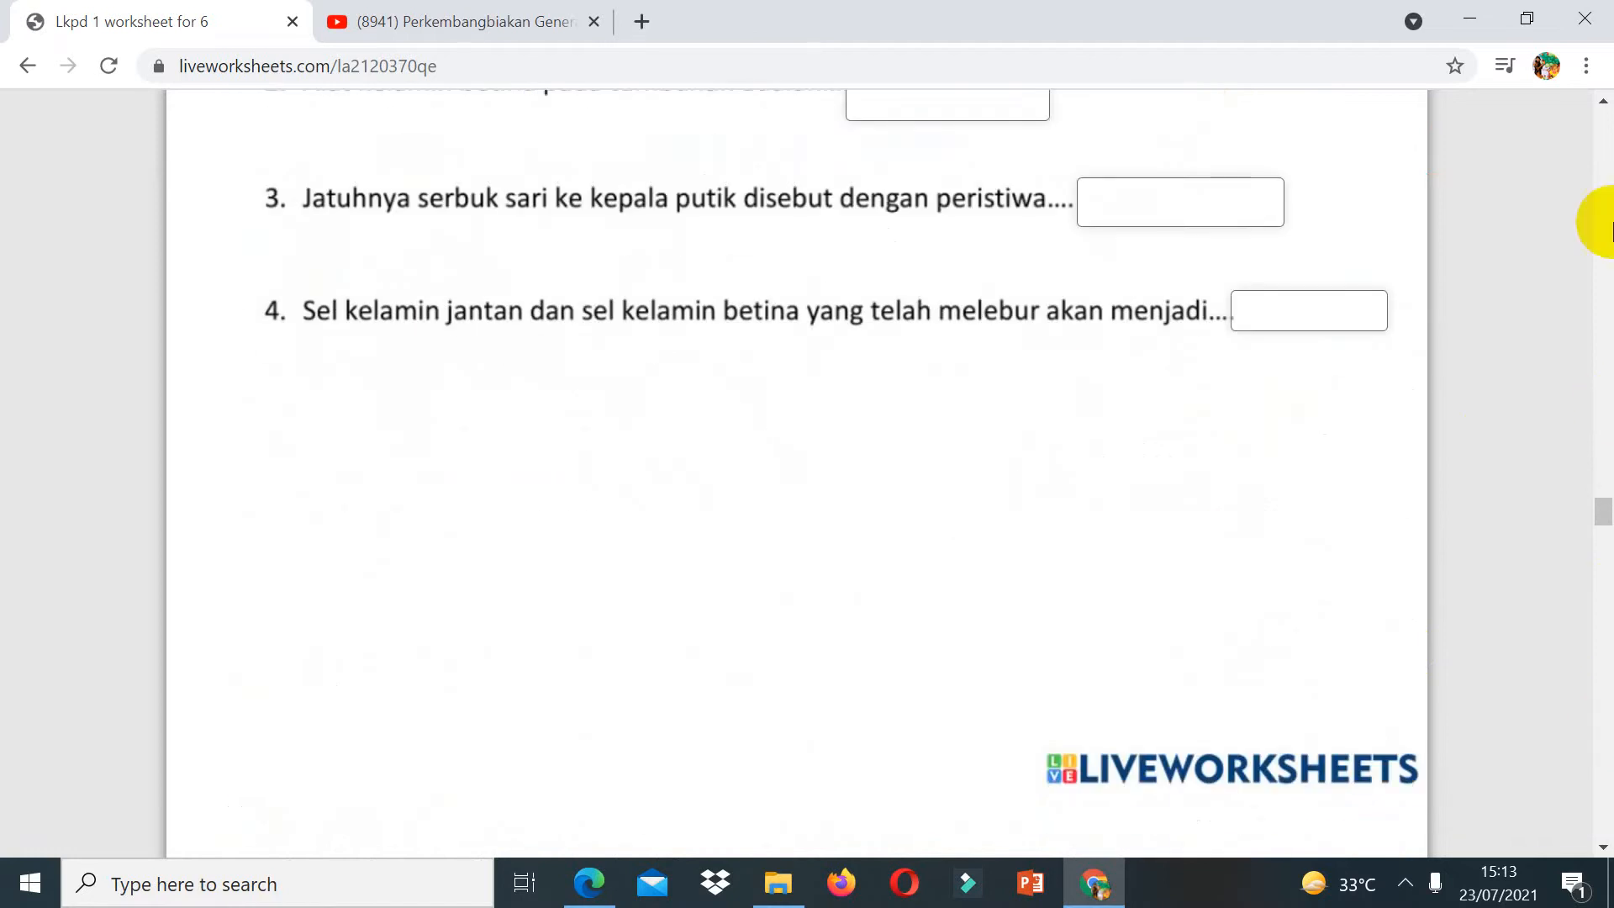
scroll(1608, 126, up, 7)
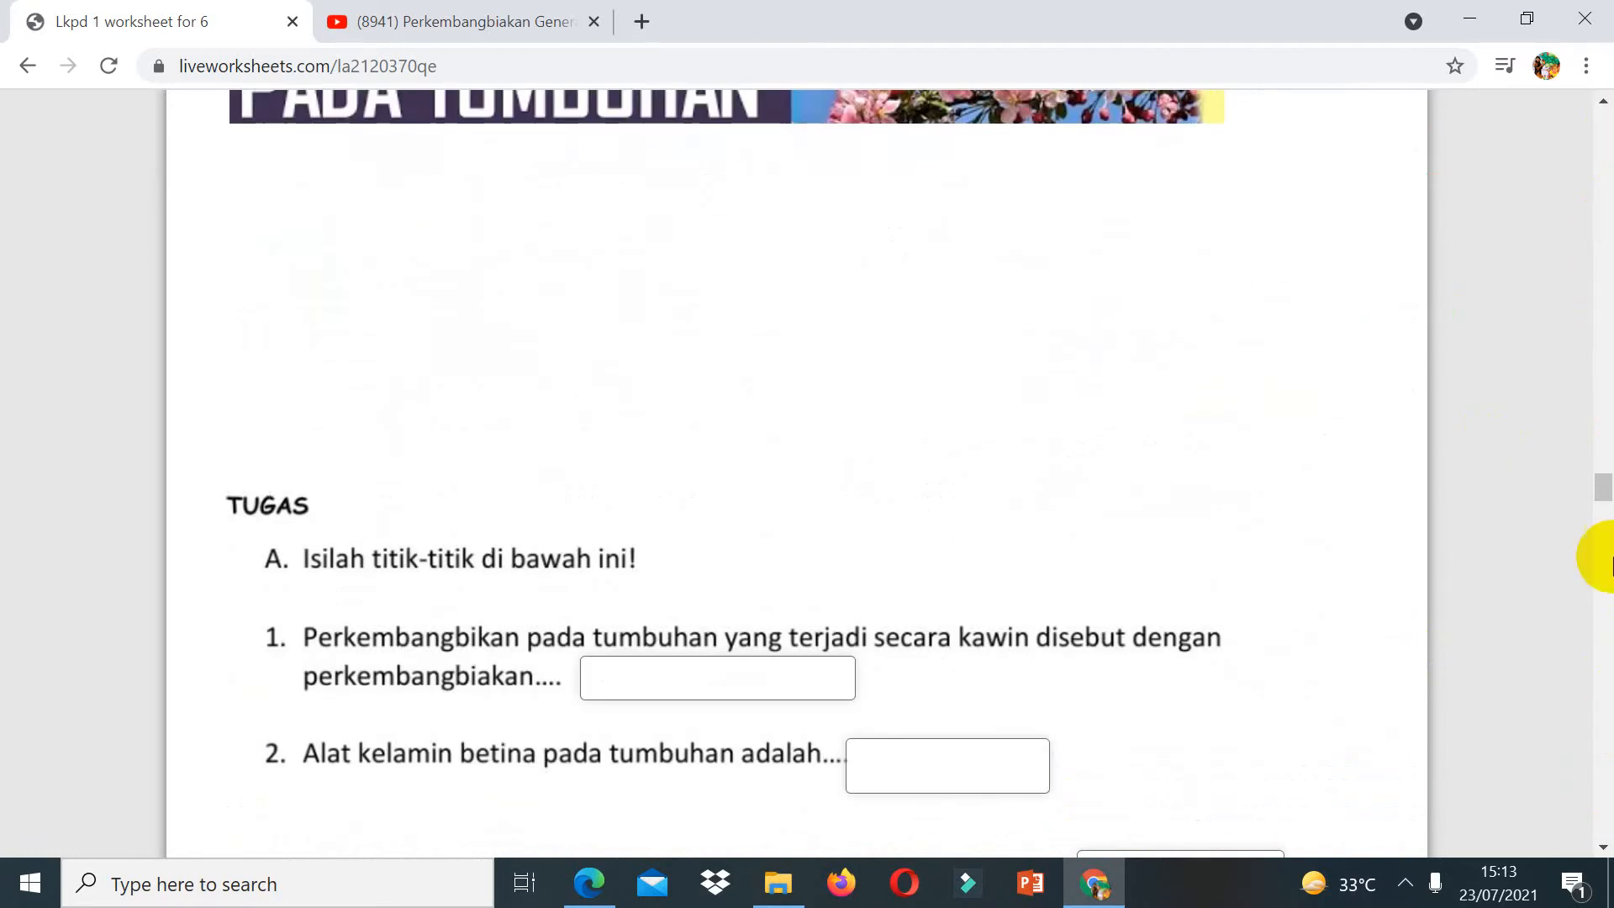
scroll(1607, 698, down, 8)
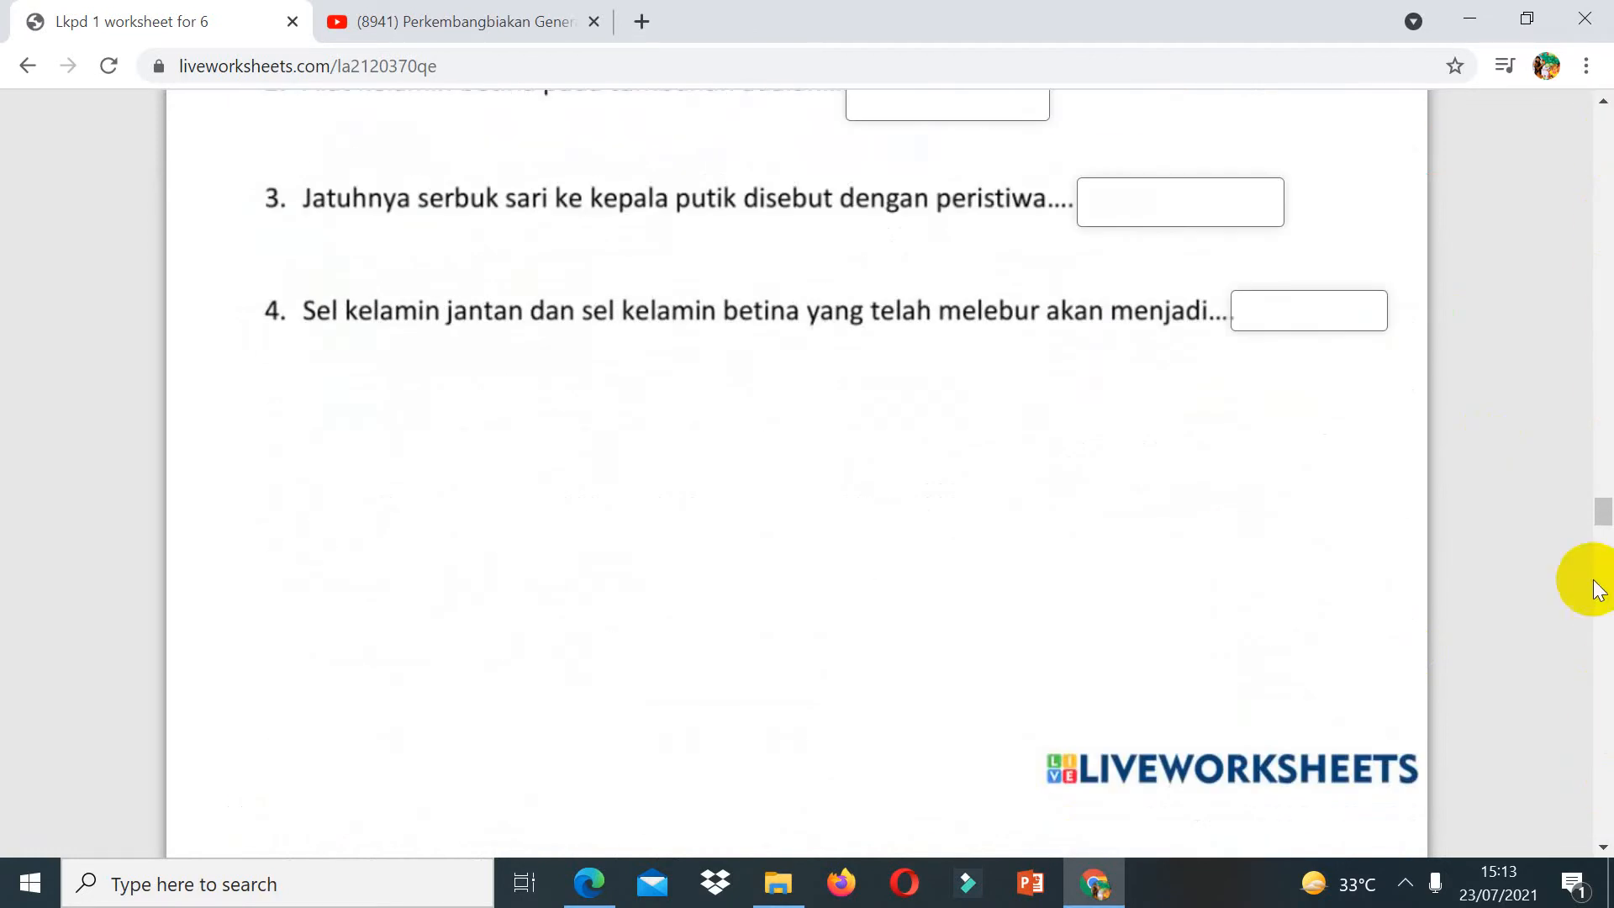
Step: Fill the first two blanks of part A with "generatif" and "putik"
click(1604, 102)
scroll(1604, 102, up, 3)
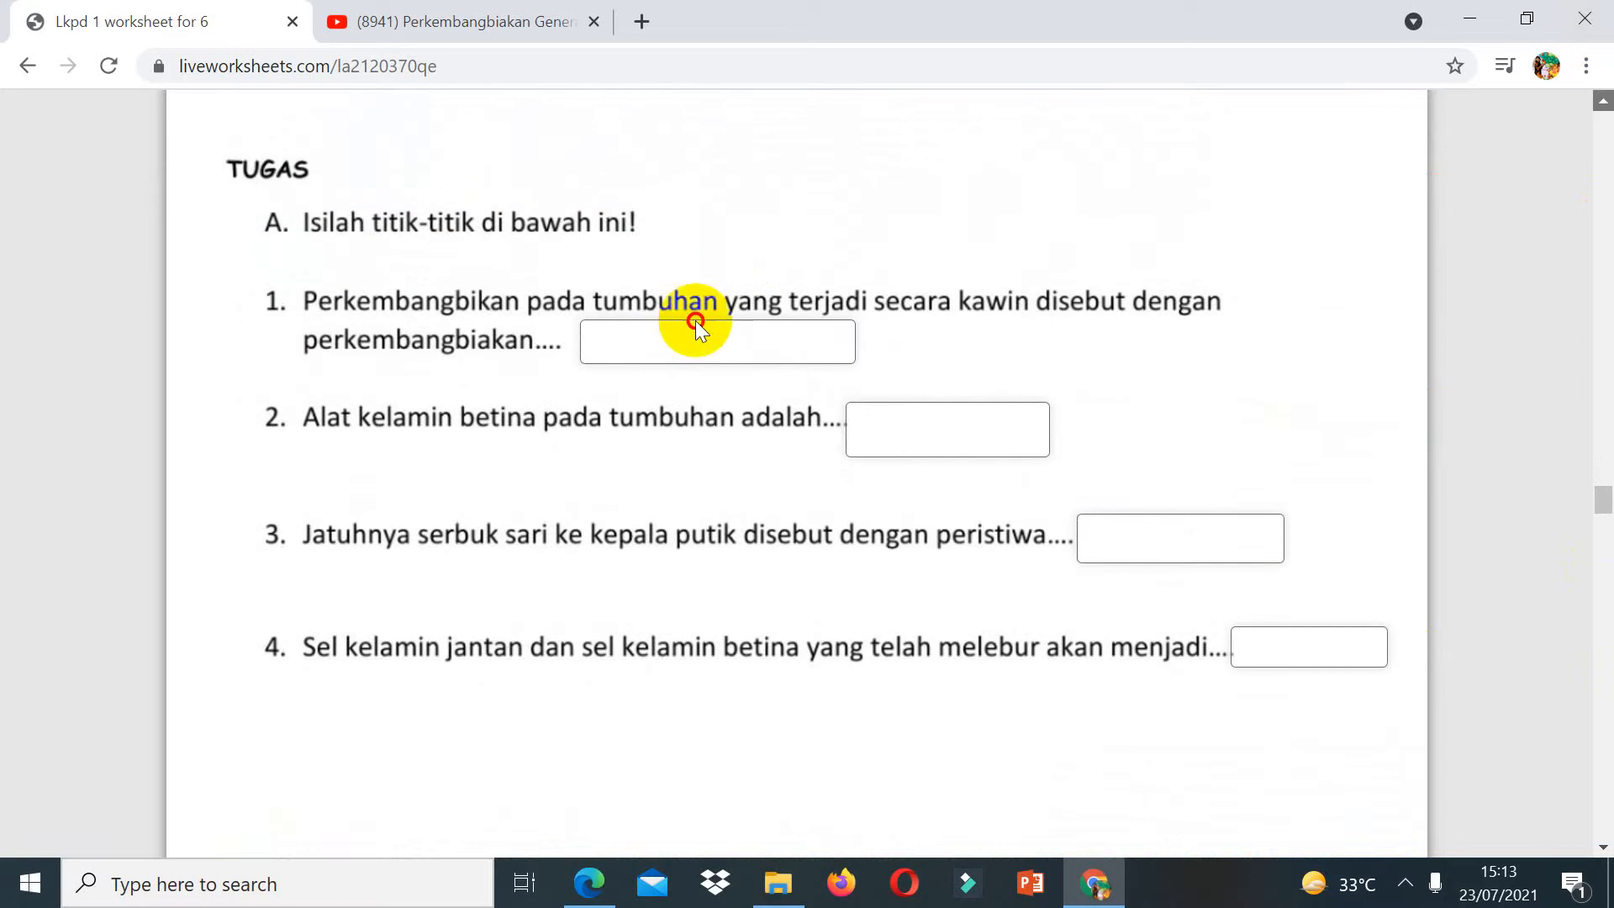
click(685, 337)
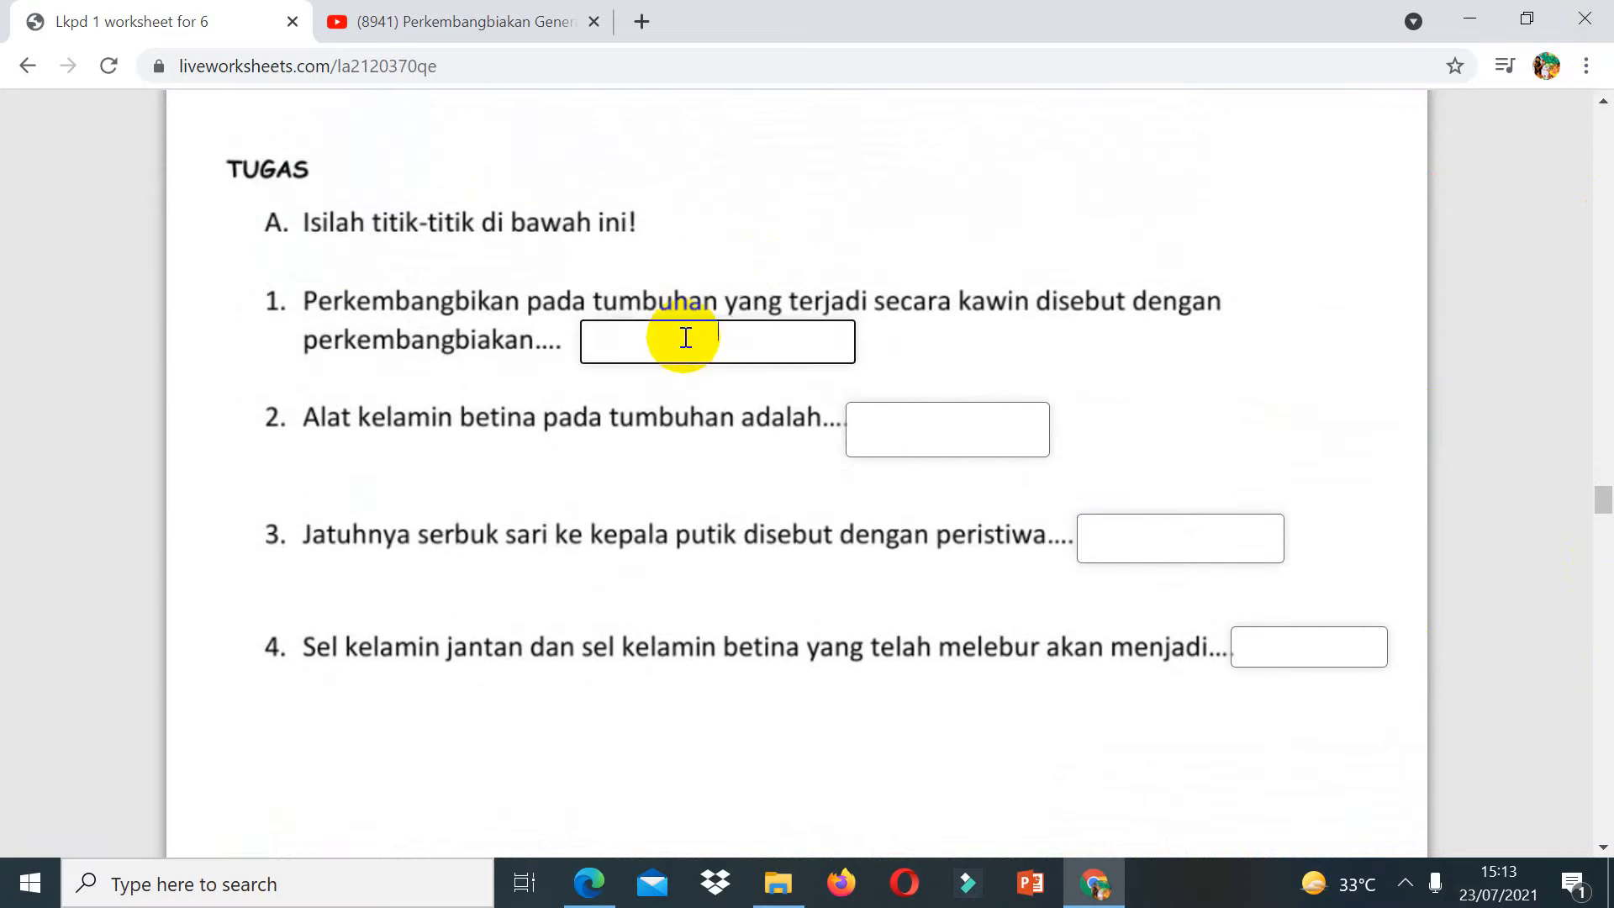
text(generatif)
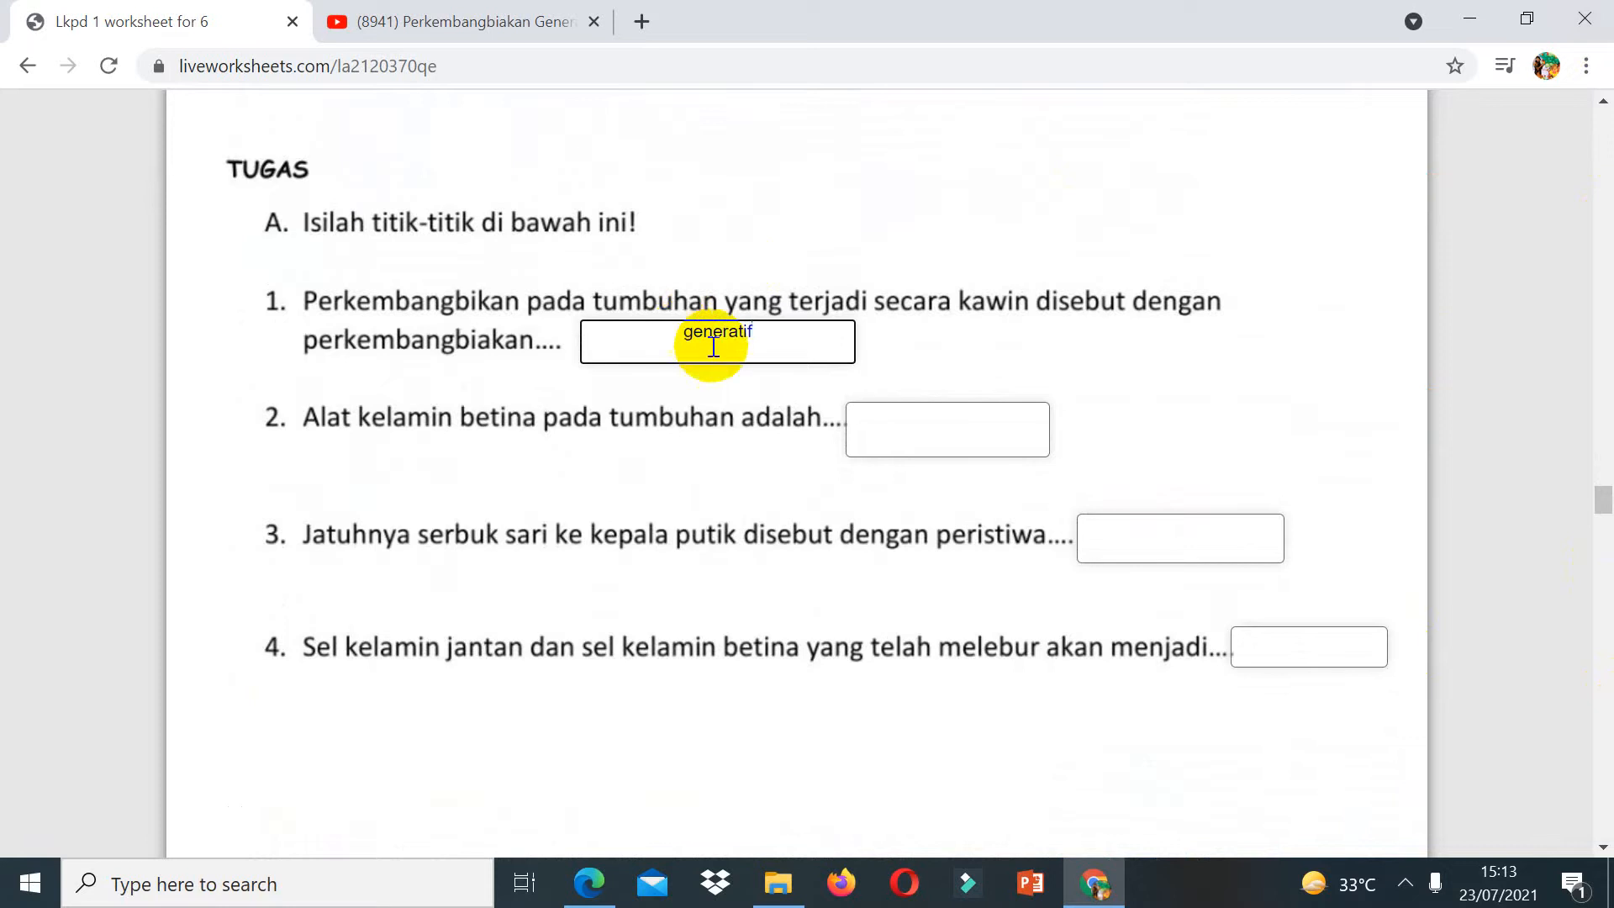
click(895, 427)
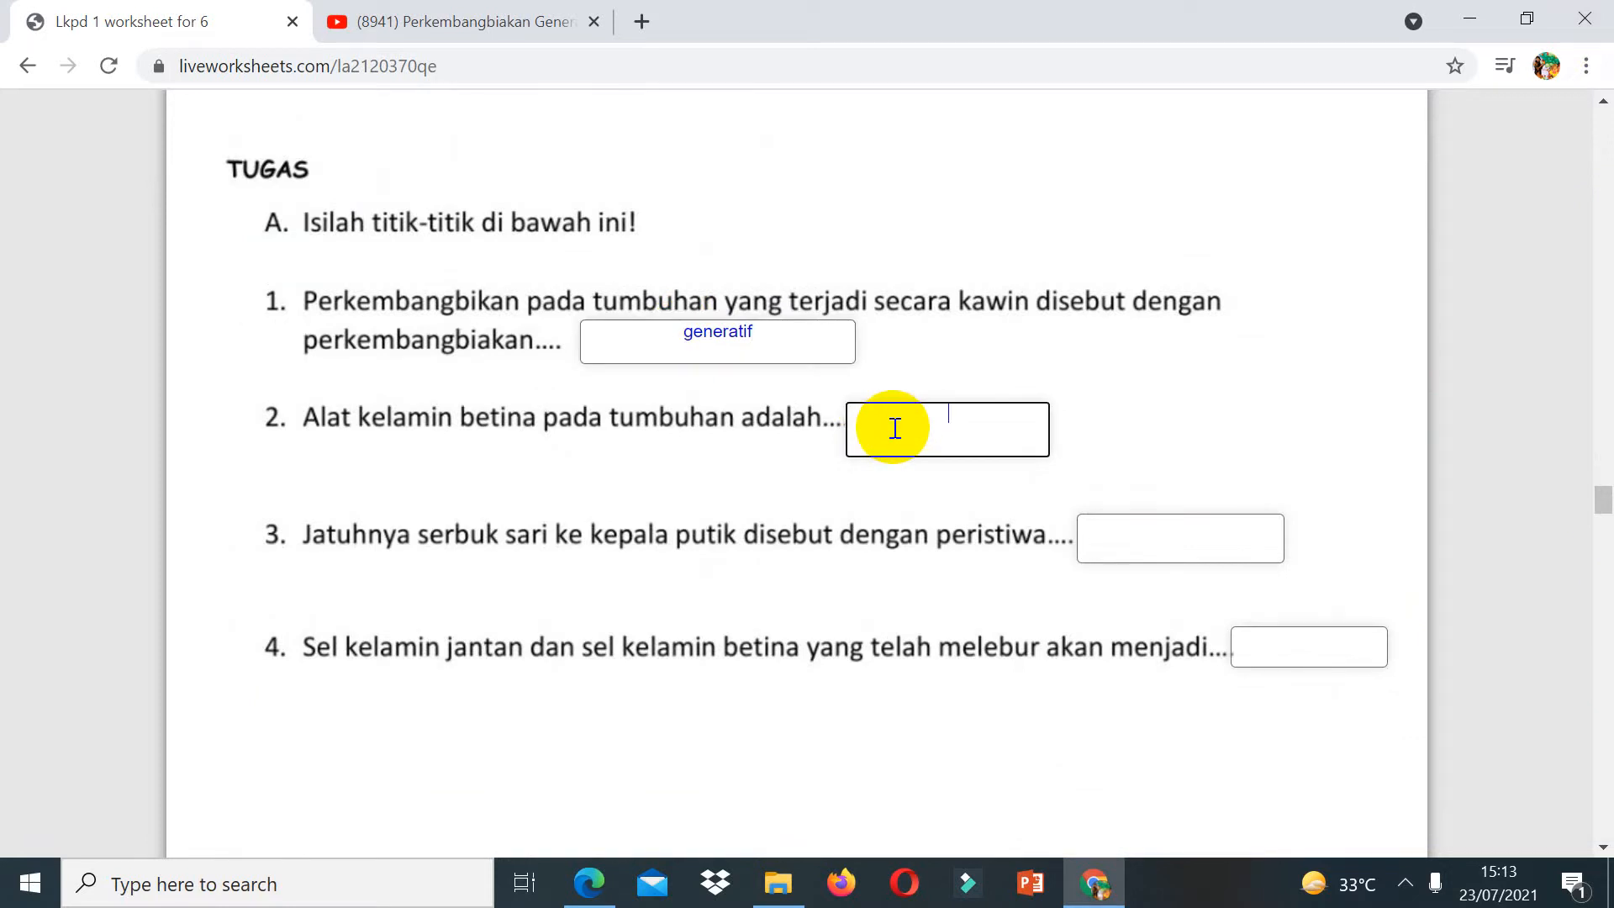
text(putik)
Step: Fill the third and fourth blanks of part A with "penyerbukan" and "bakal buah"
click(1135, 535)
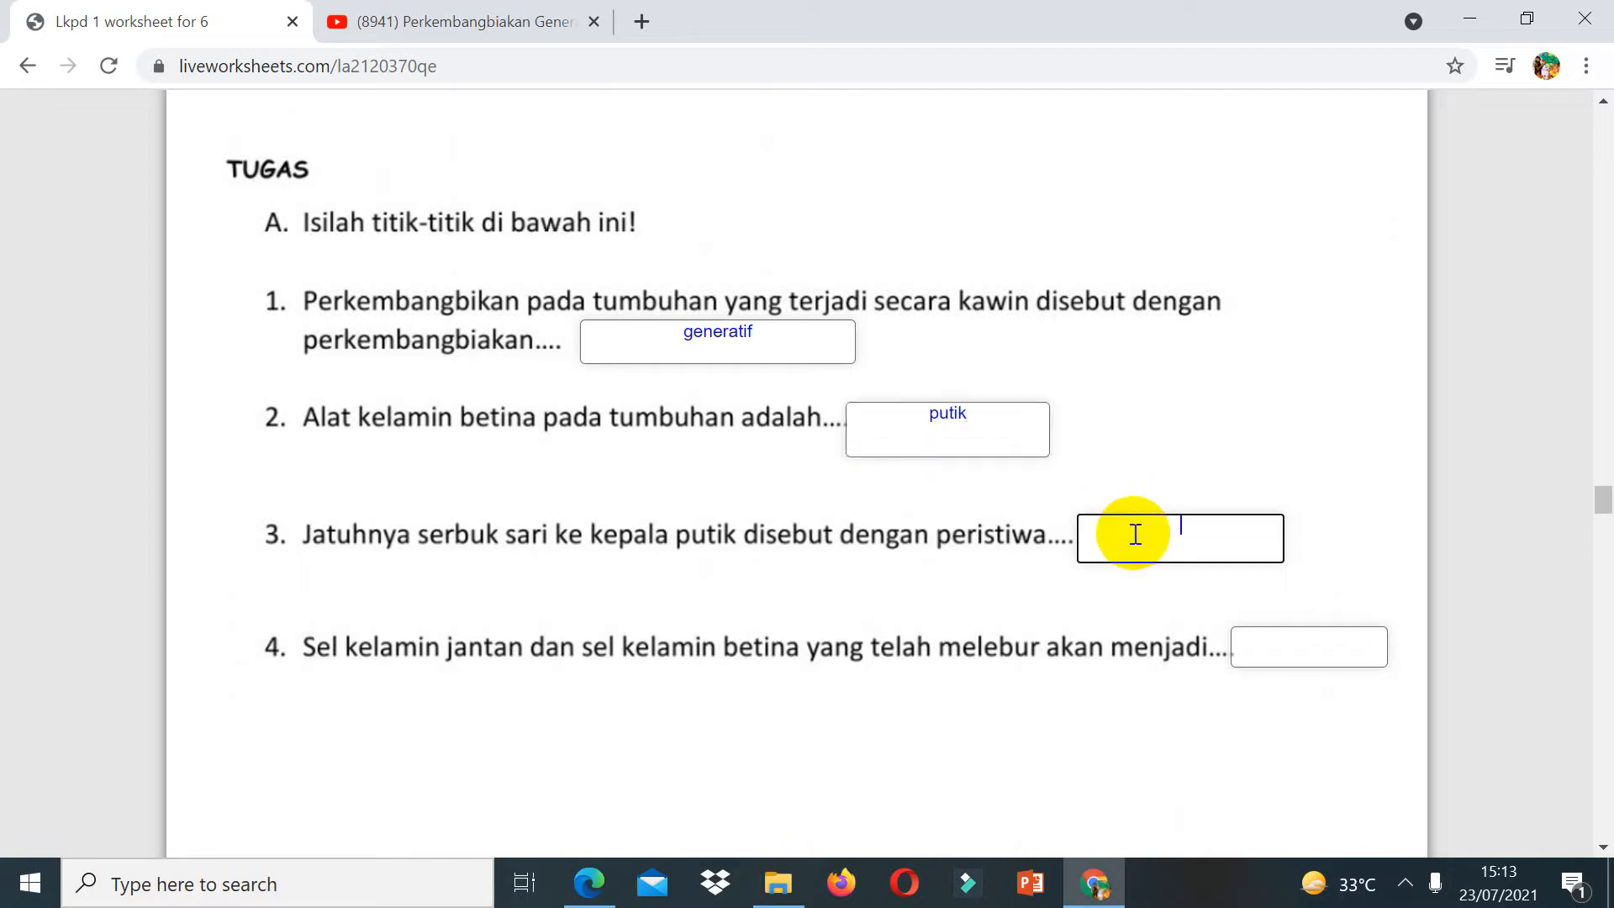
text(pennerbukan)
click(1163, 524)
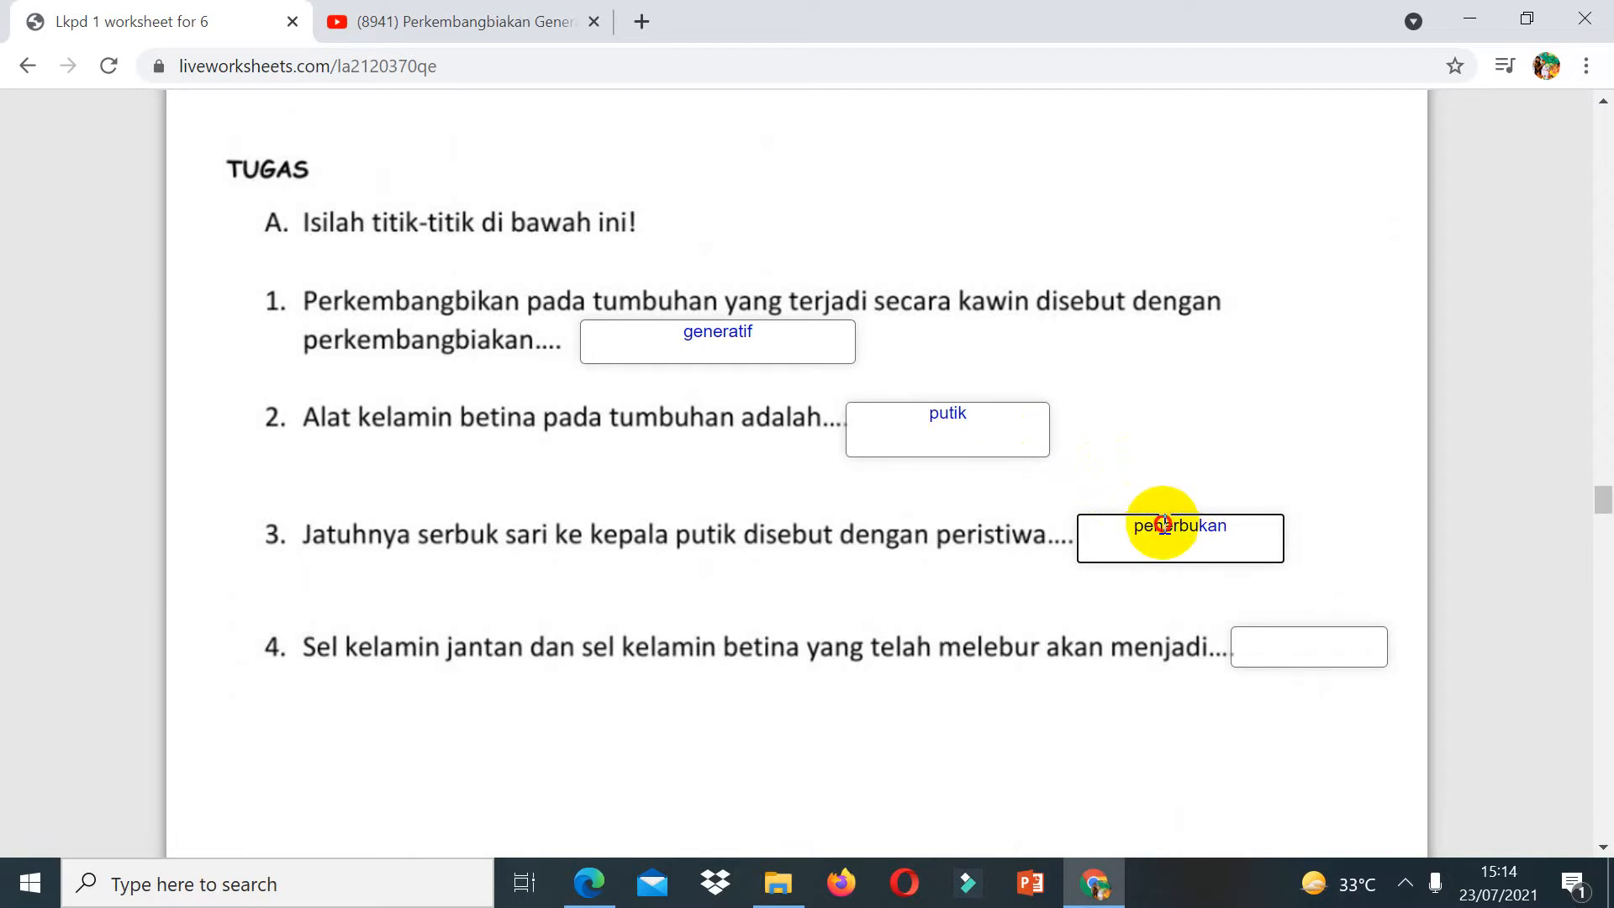
text(y)
click(1335, 650)
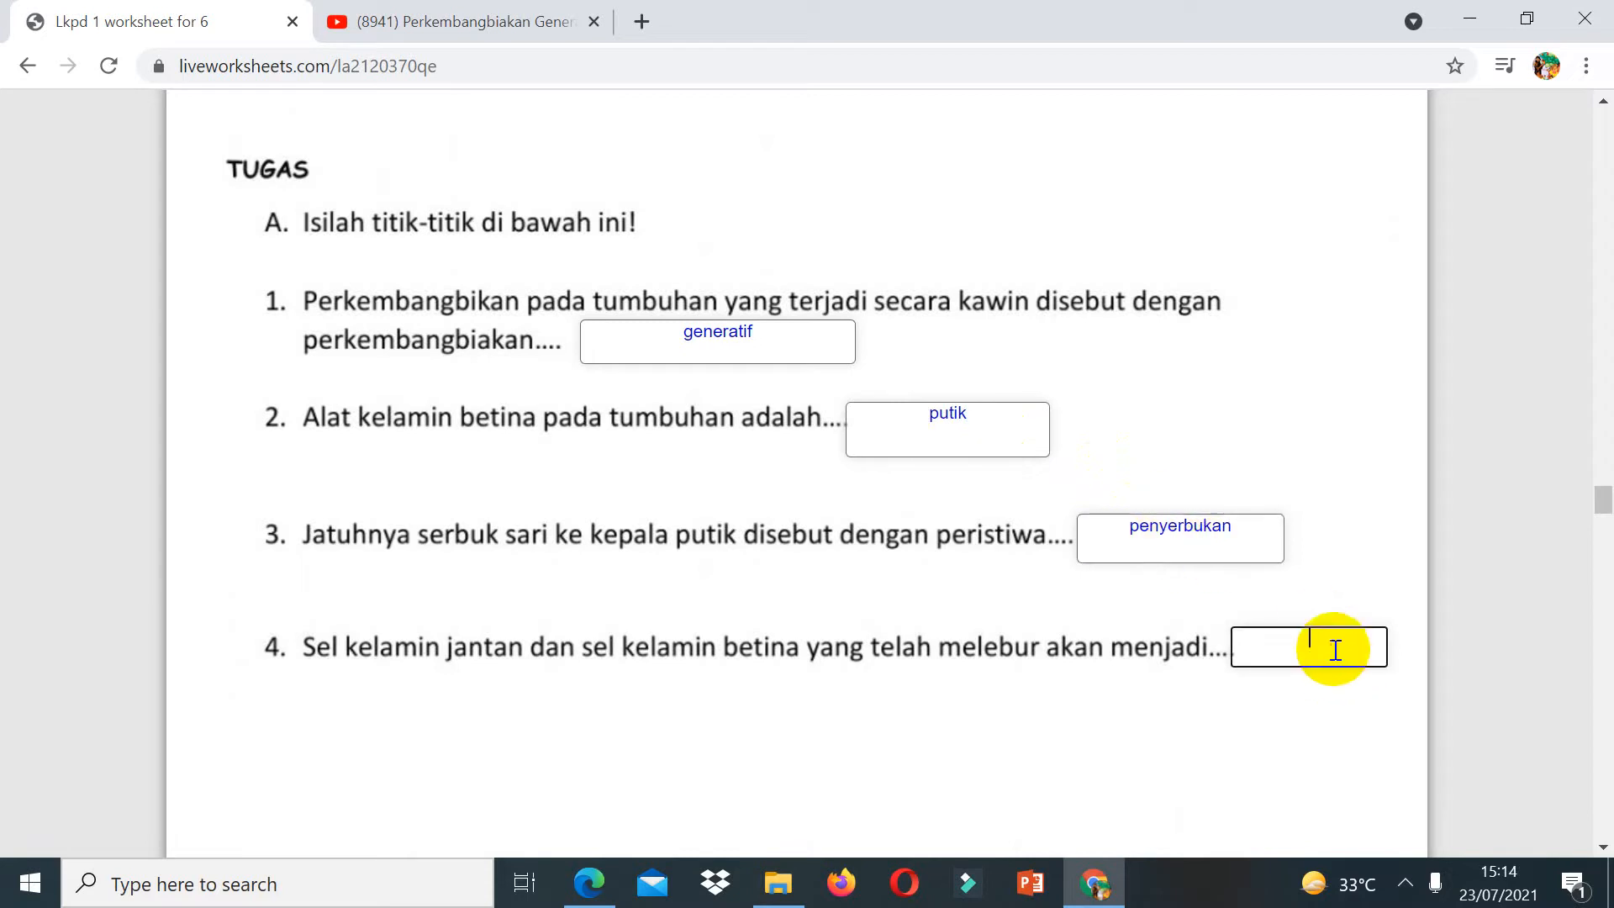
text(bakal buah)
Step: Answer question 1 of part B by choosing "Anemogami"
scroll(1593, 816, down, 10)
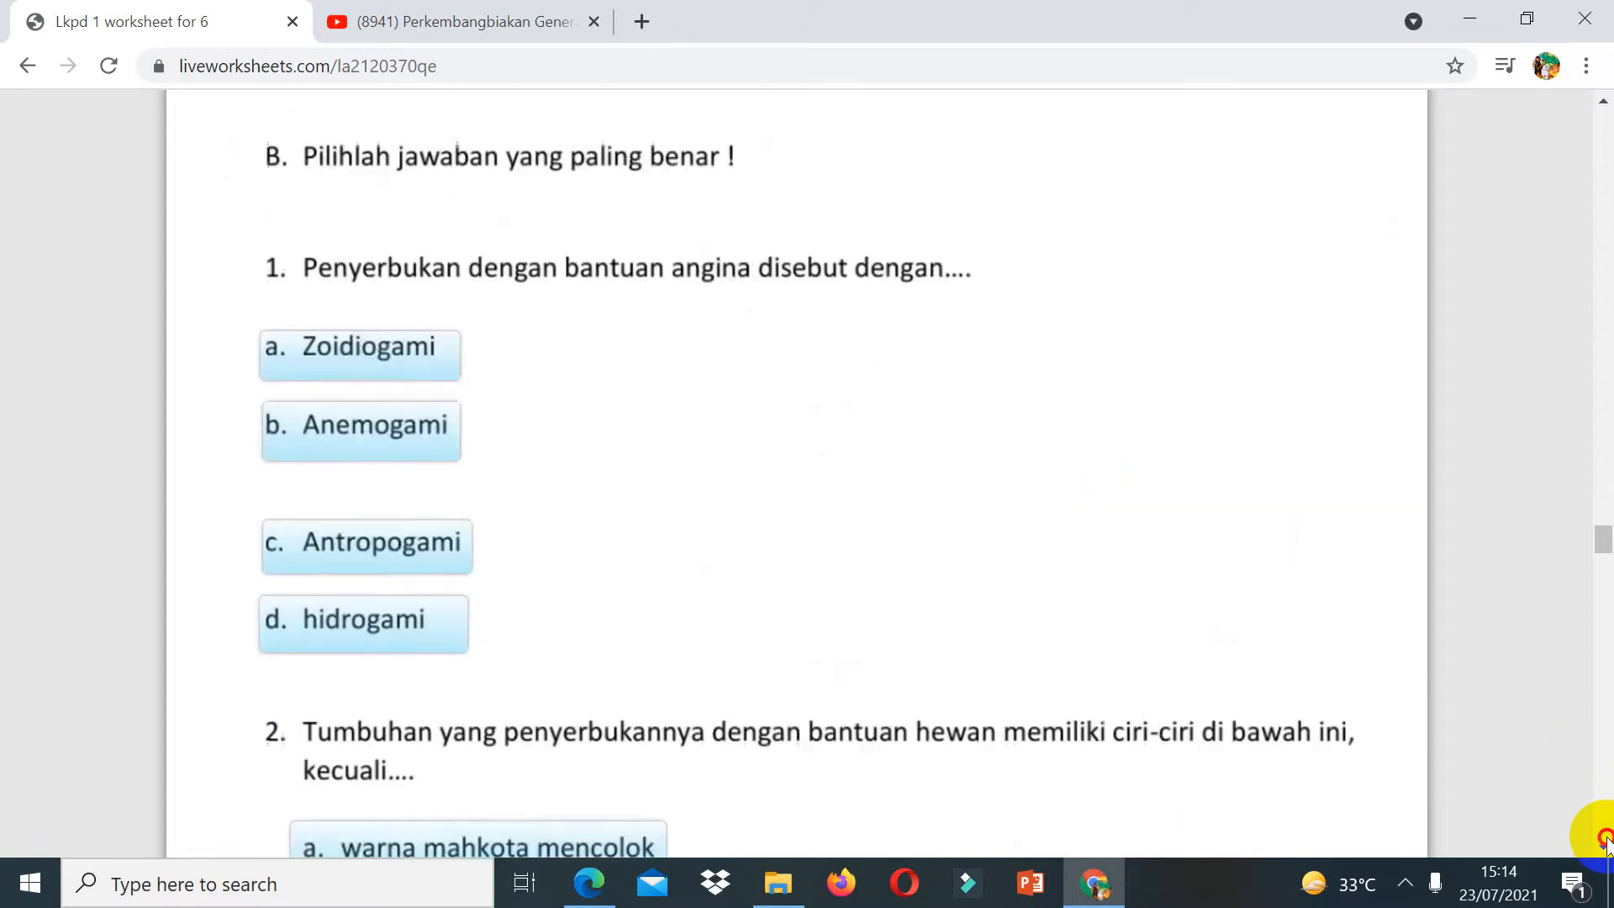
scroll(1588, 133, up, 8)
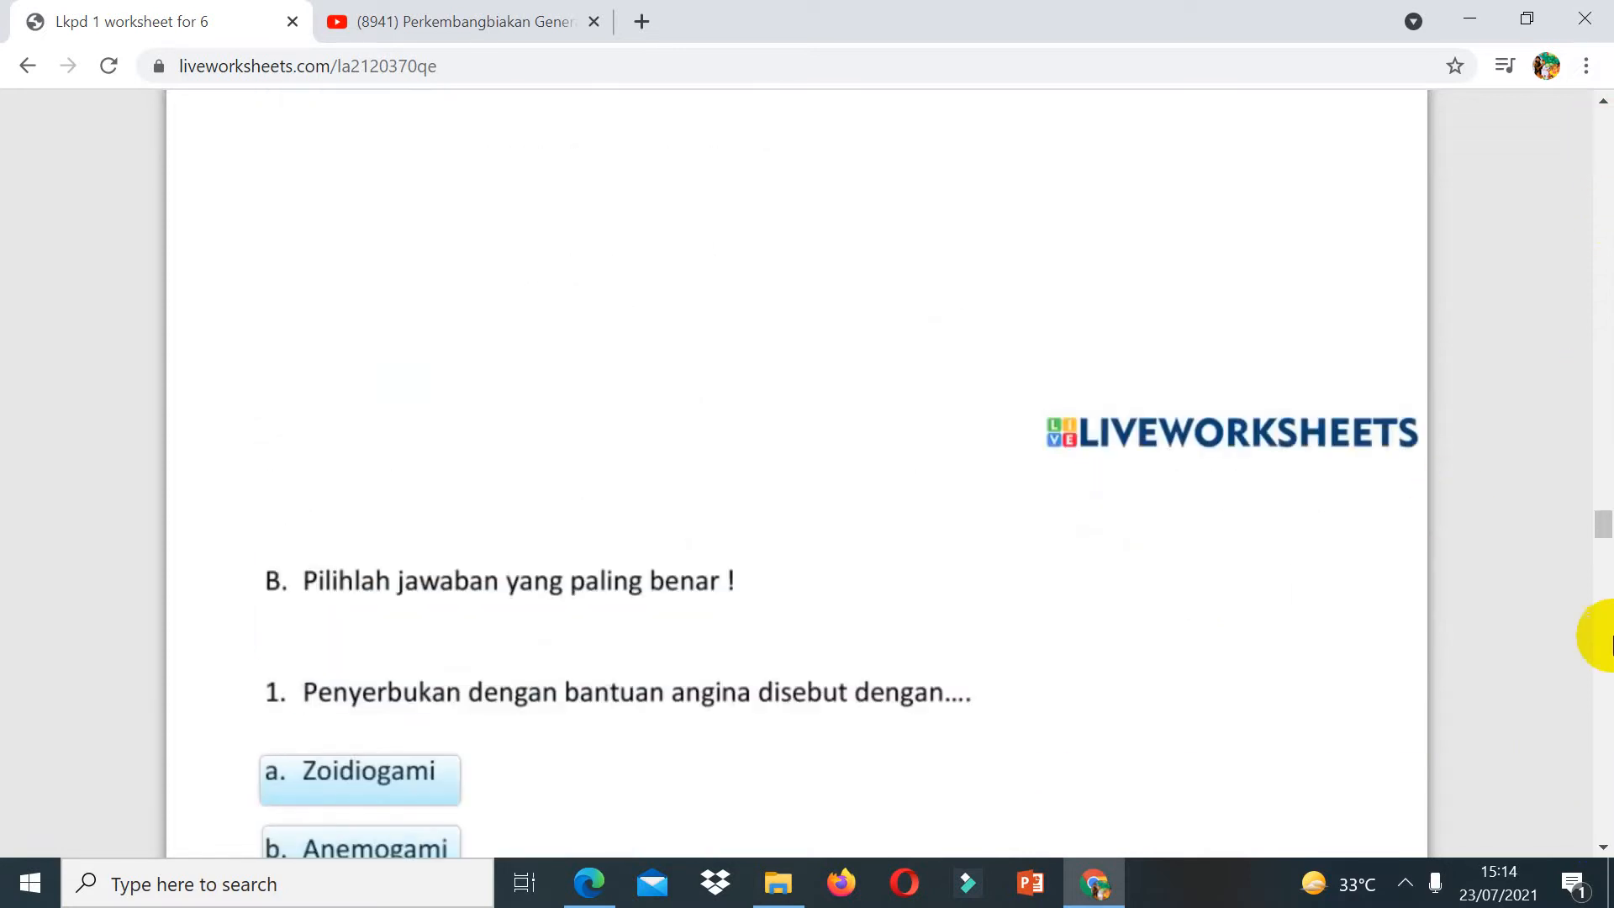
click(1603, 848)
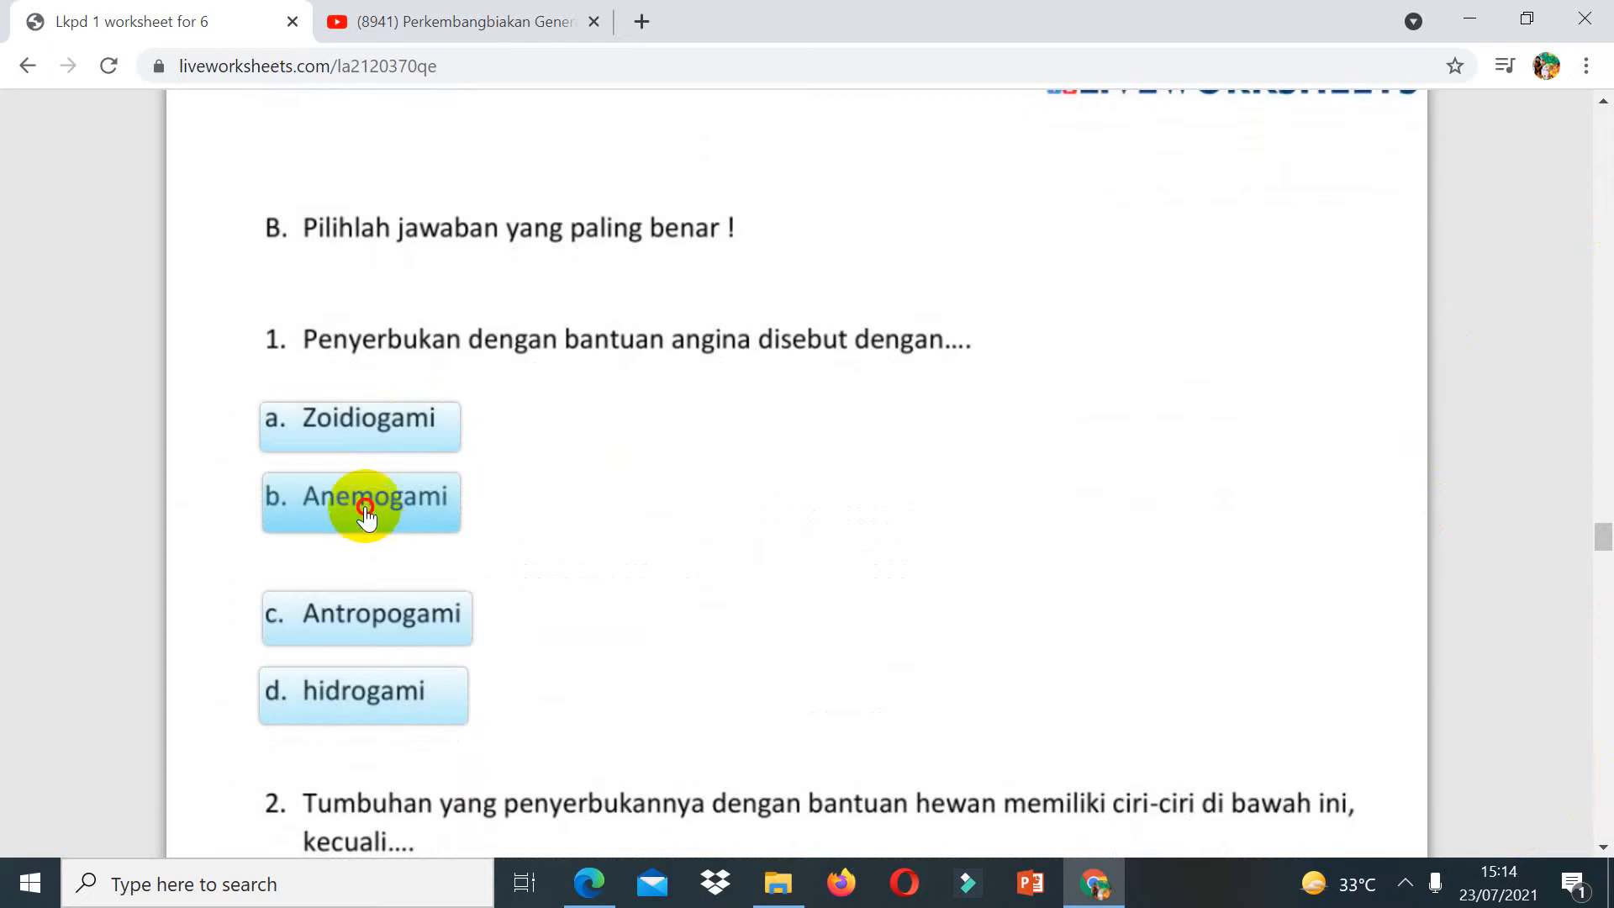
click(366, 514)
Step: Choose "benangsari dan putik" and "tidak memiliki kelenjar madu" for the next two multiple-choice questions
click(1603, 847)
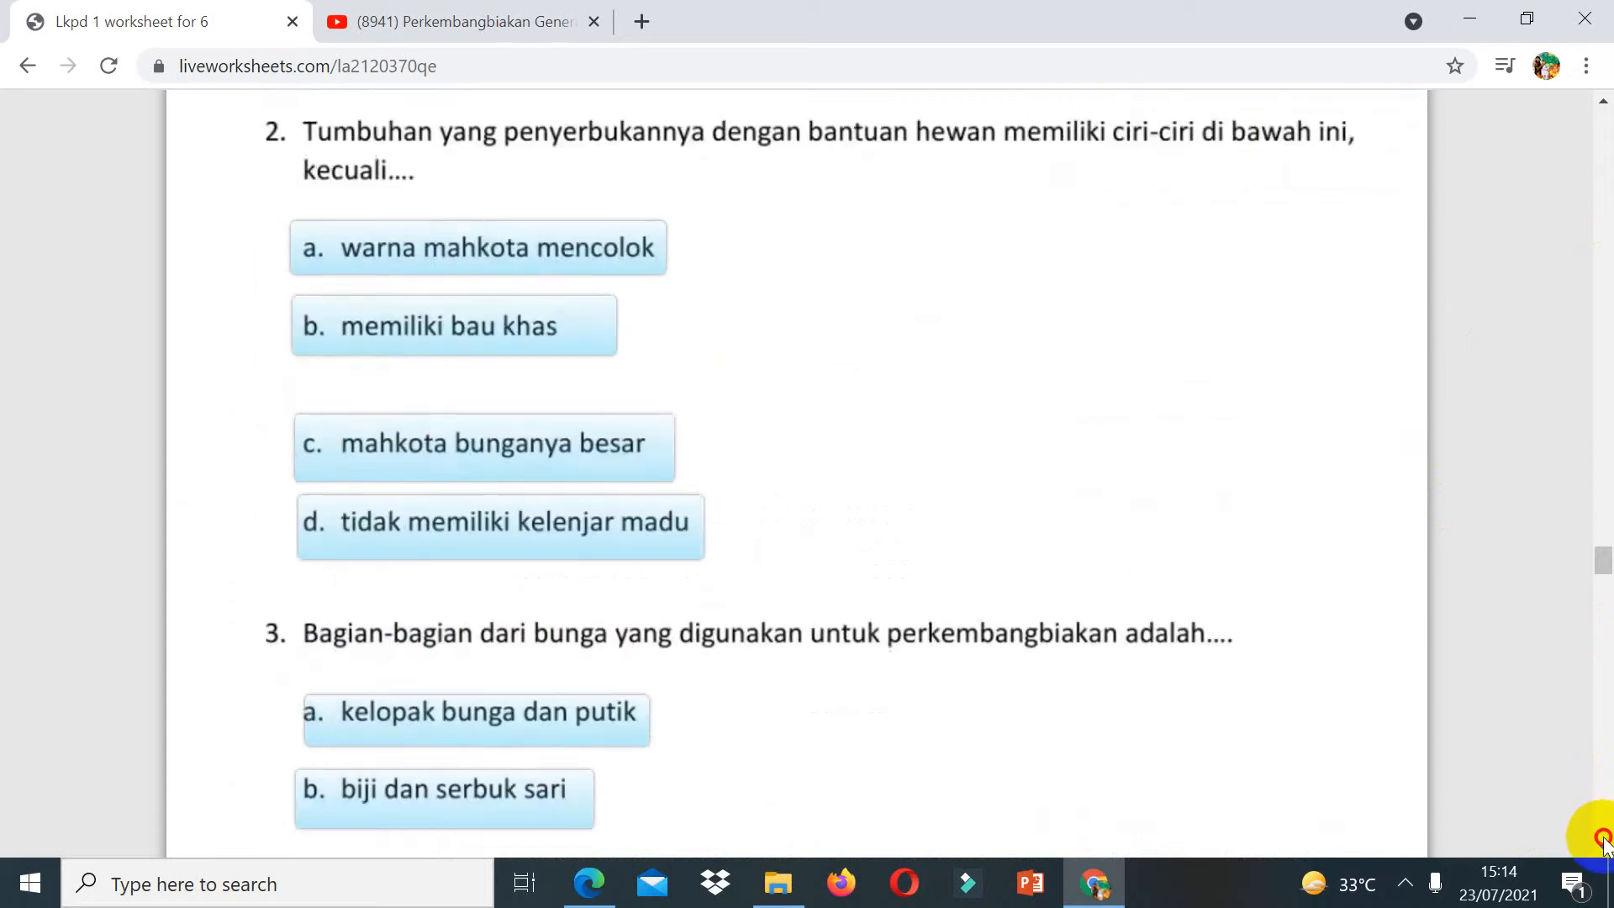
click(567, 248)
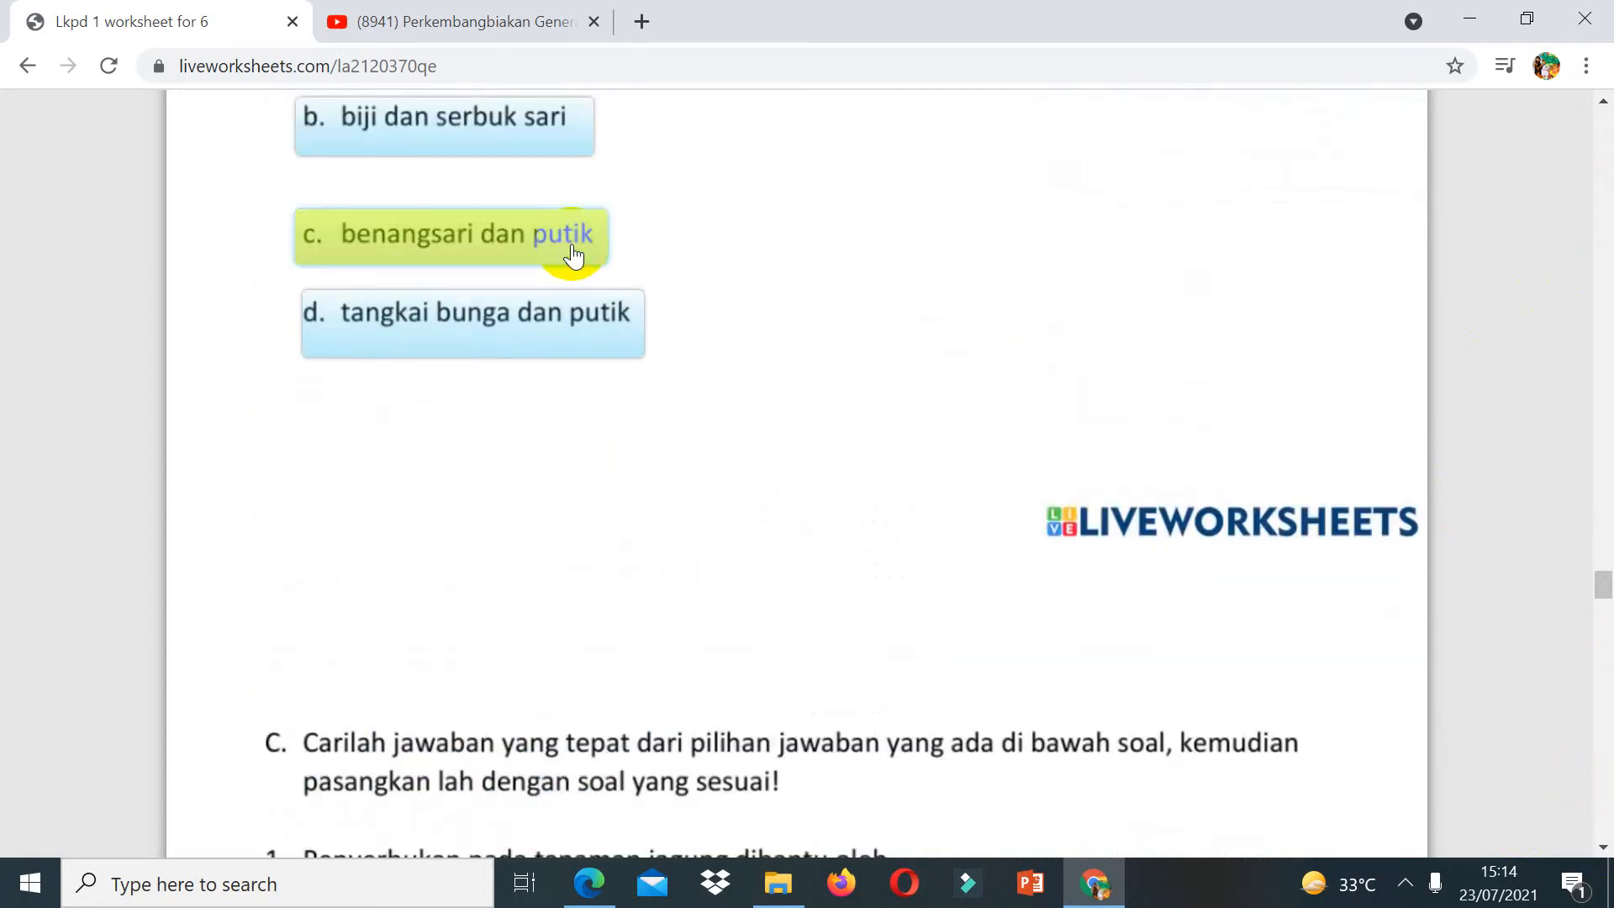
click(1611, 206)
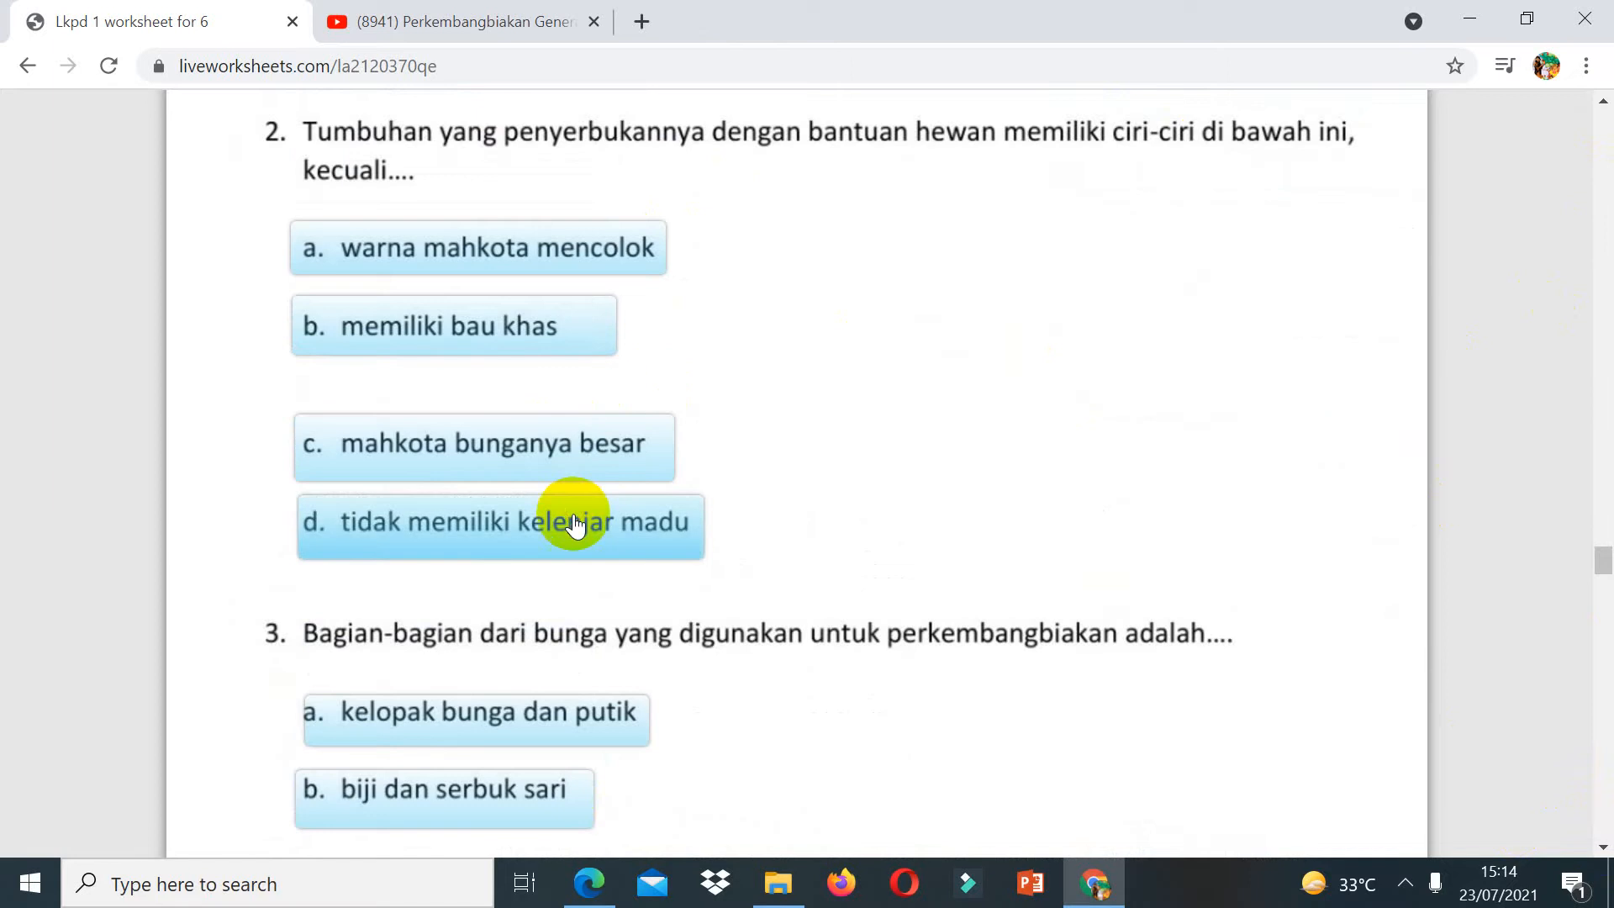
click(575, 526)
click(1610, 891)
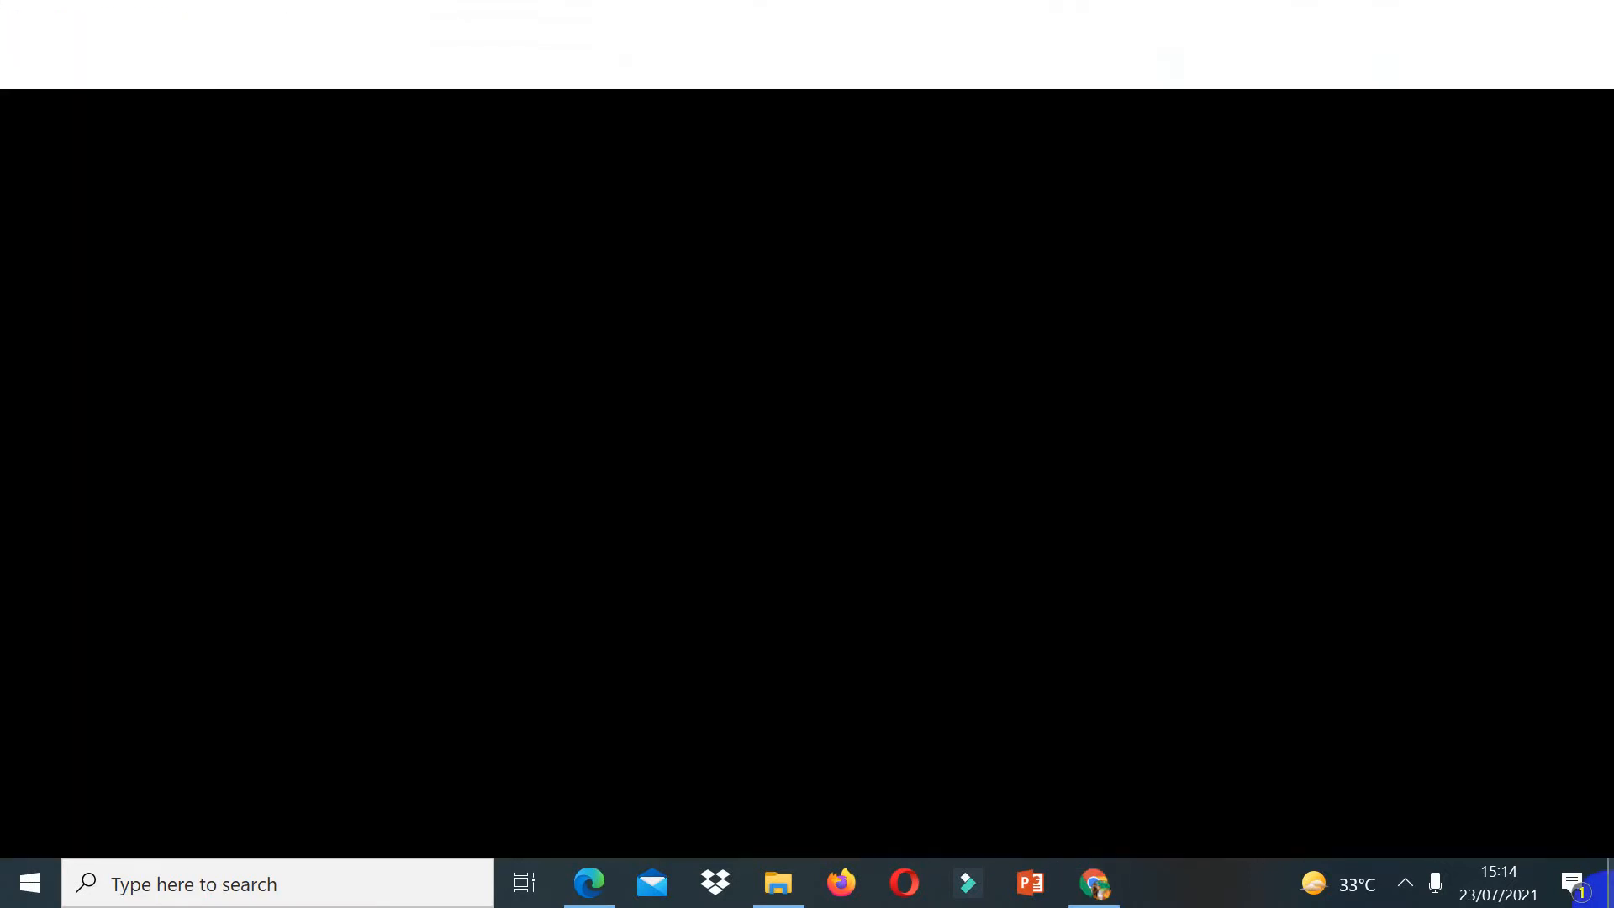
click(1116, 896)
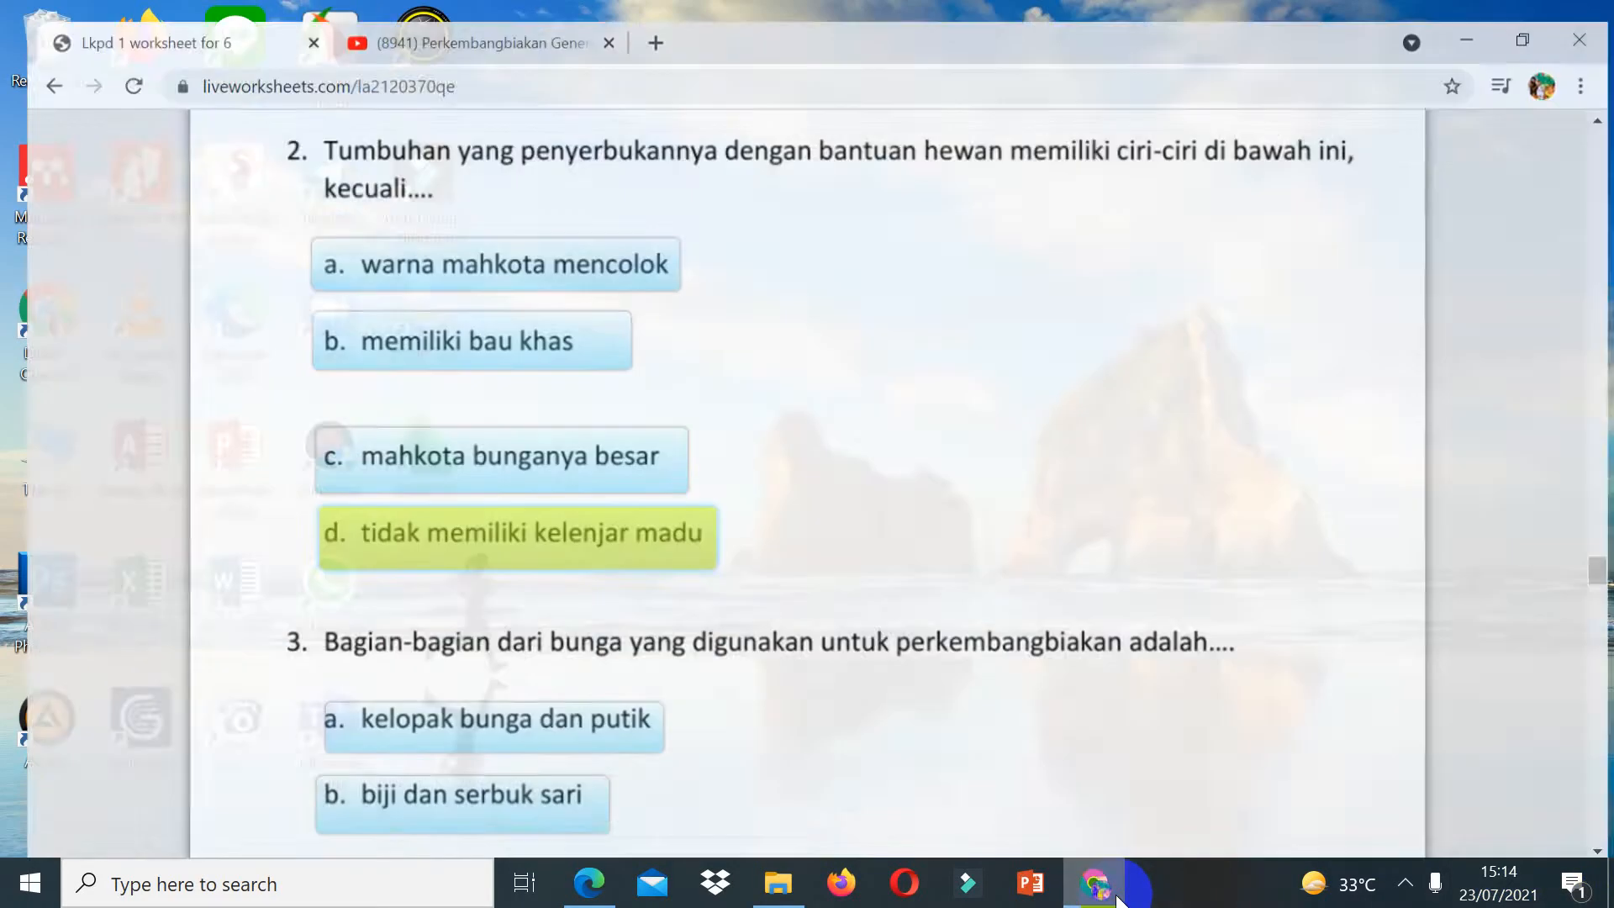
Step: Drag the answers entomogami, angin, sendiri and air onto their matching statements in part C
click(1609, 780)
click(1611, 782)
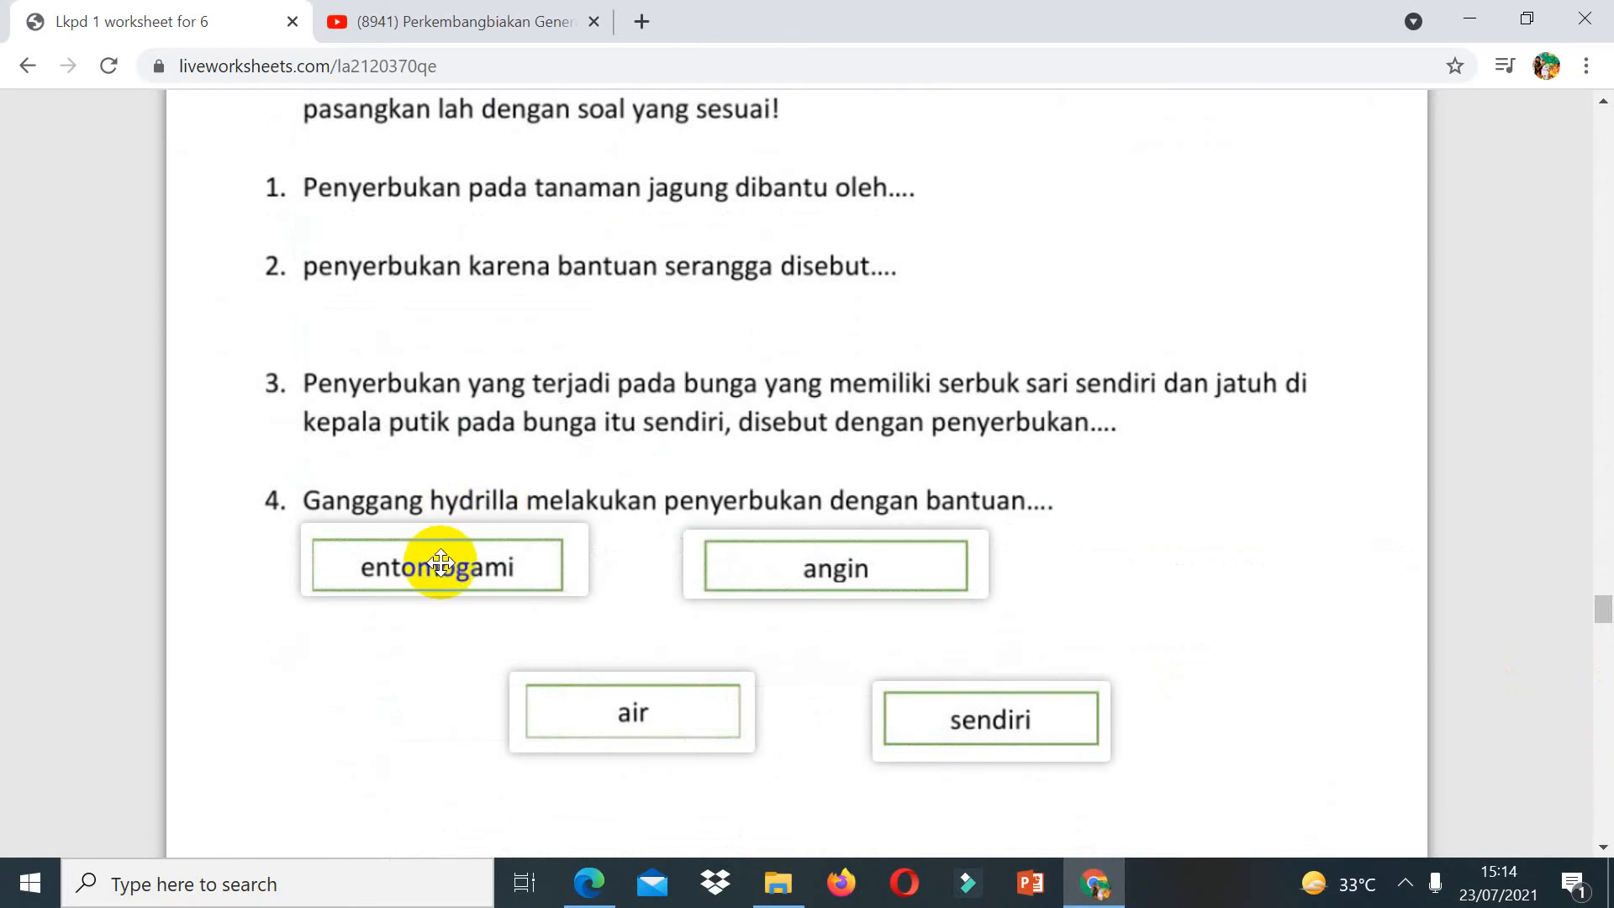
drag(440, 563, 1052, 292)
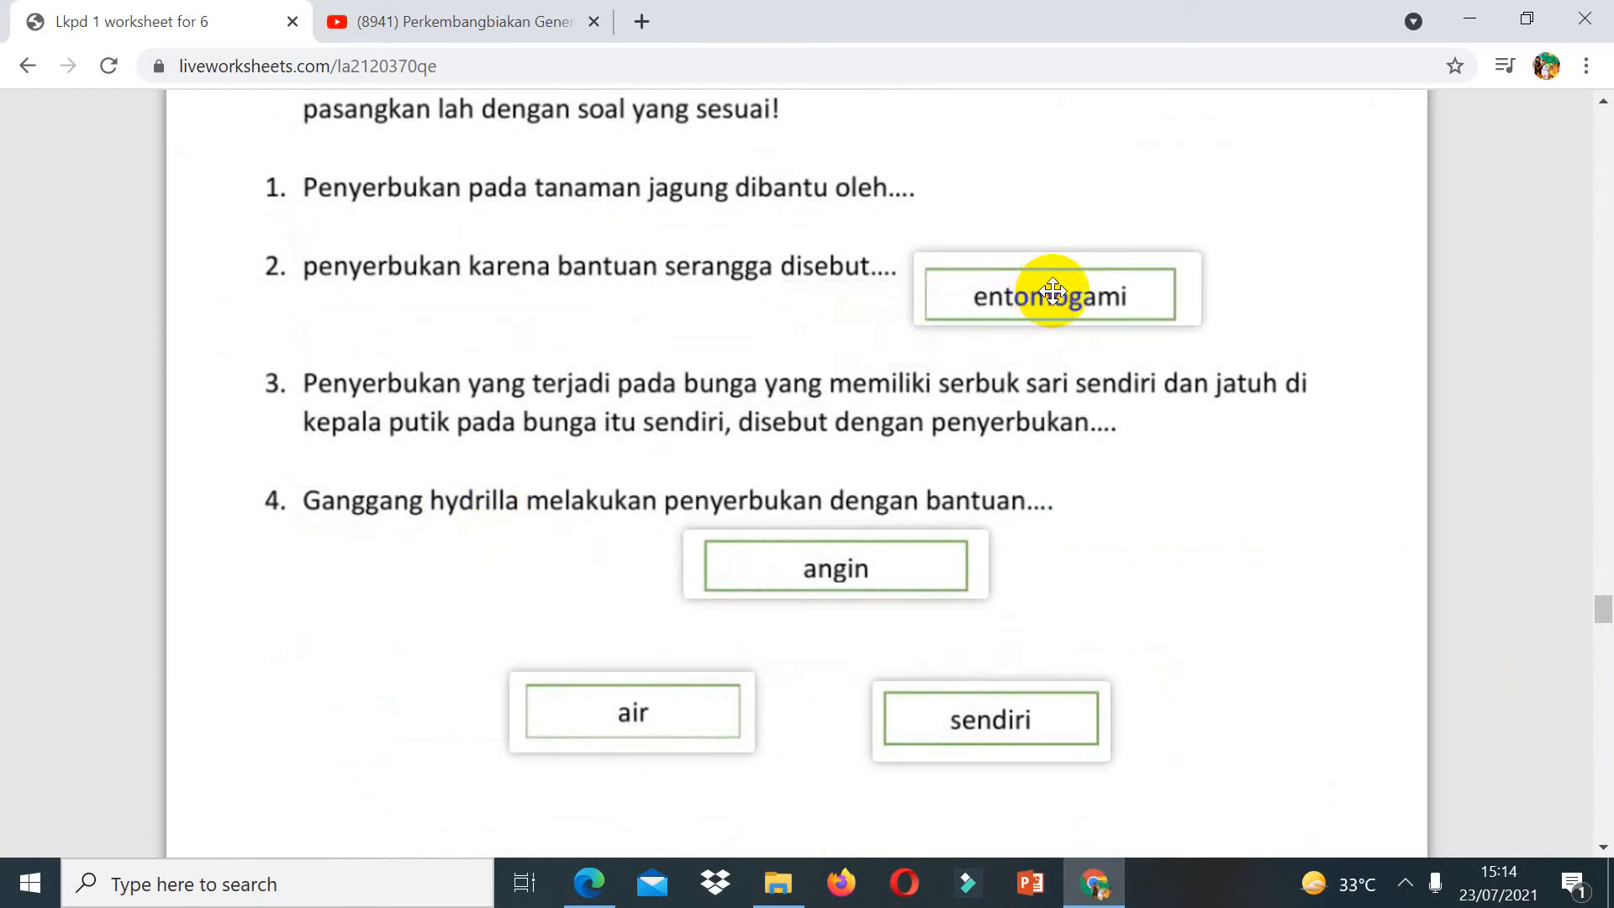
drag(890, 563, 1089, 185)
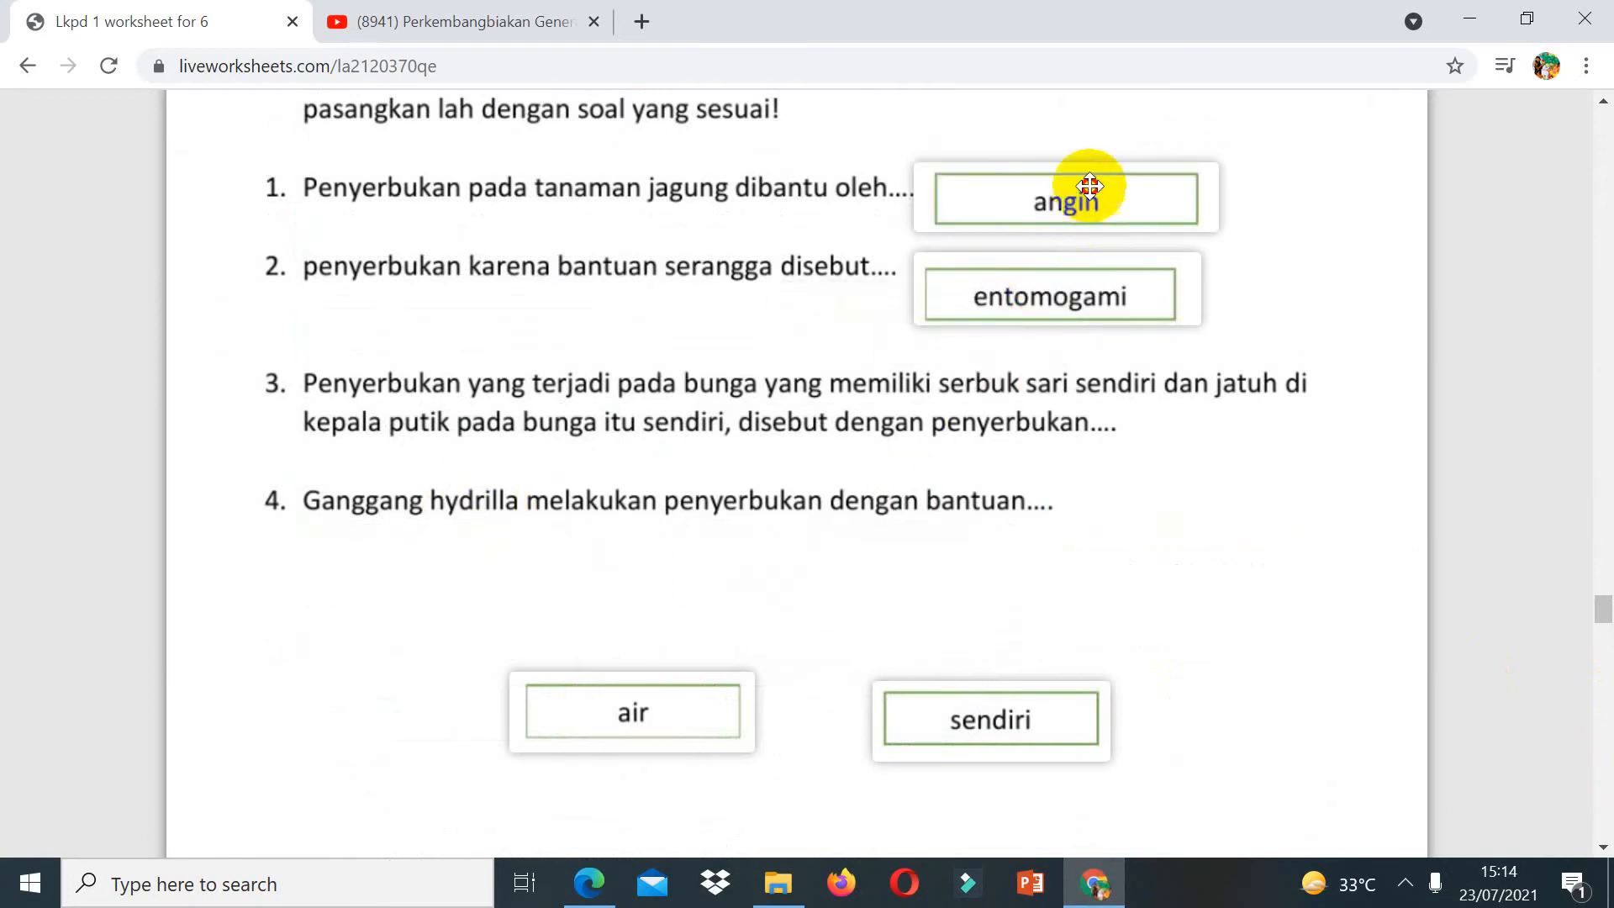
drag(997, 708, 1195, 438)
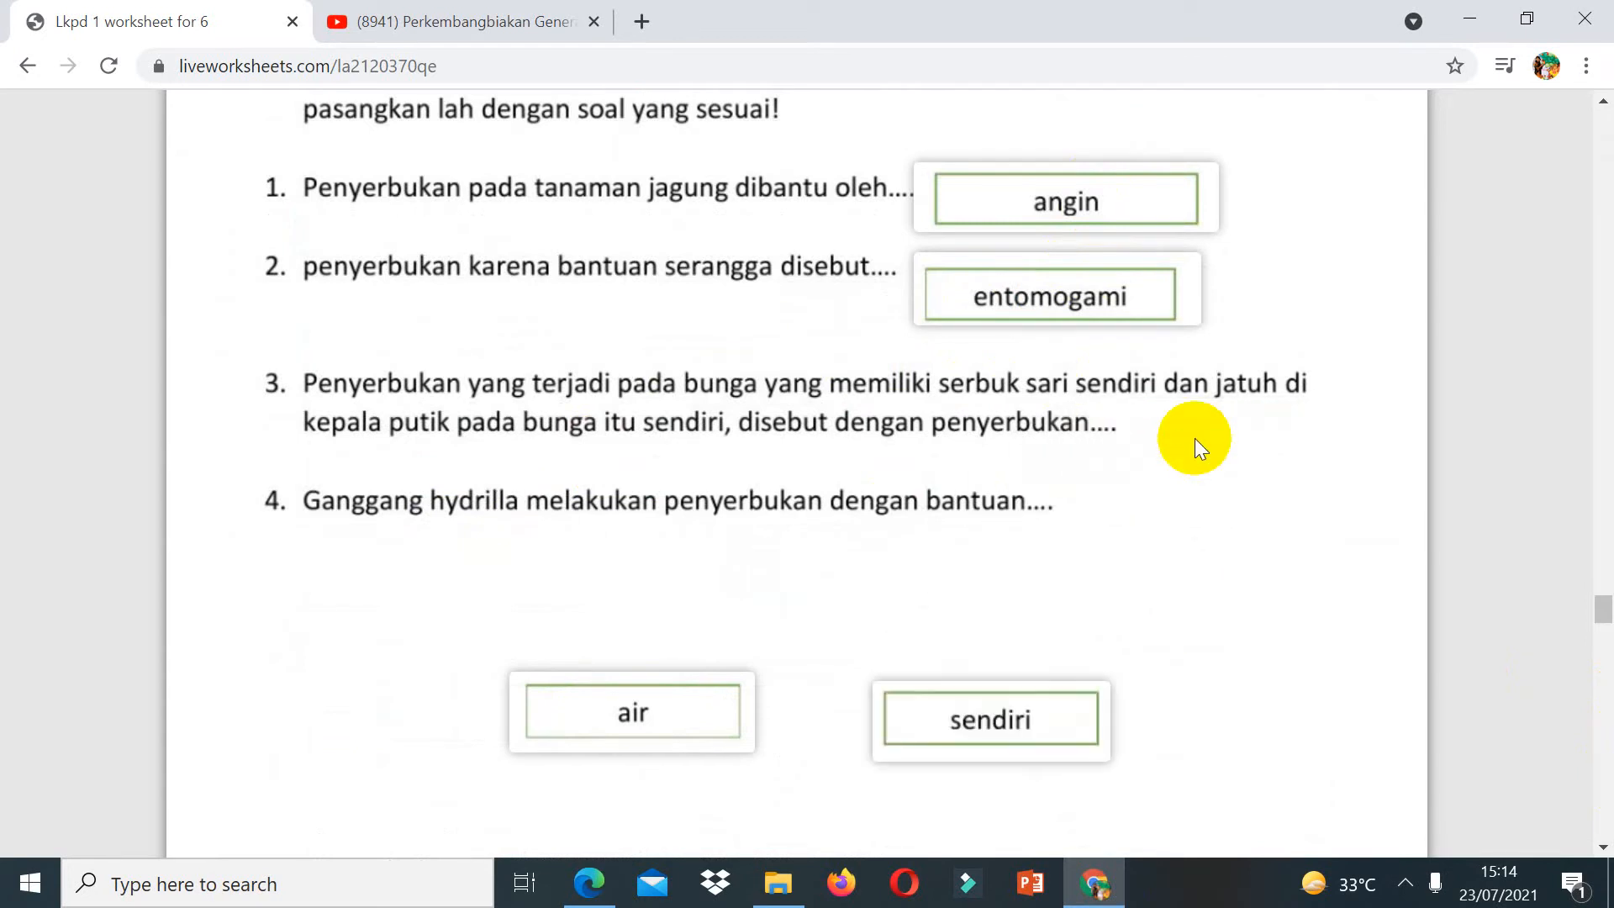
drag(980, 739, 1221, 427)
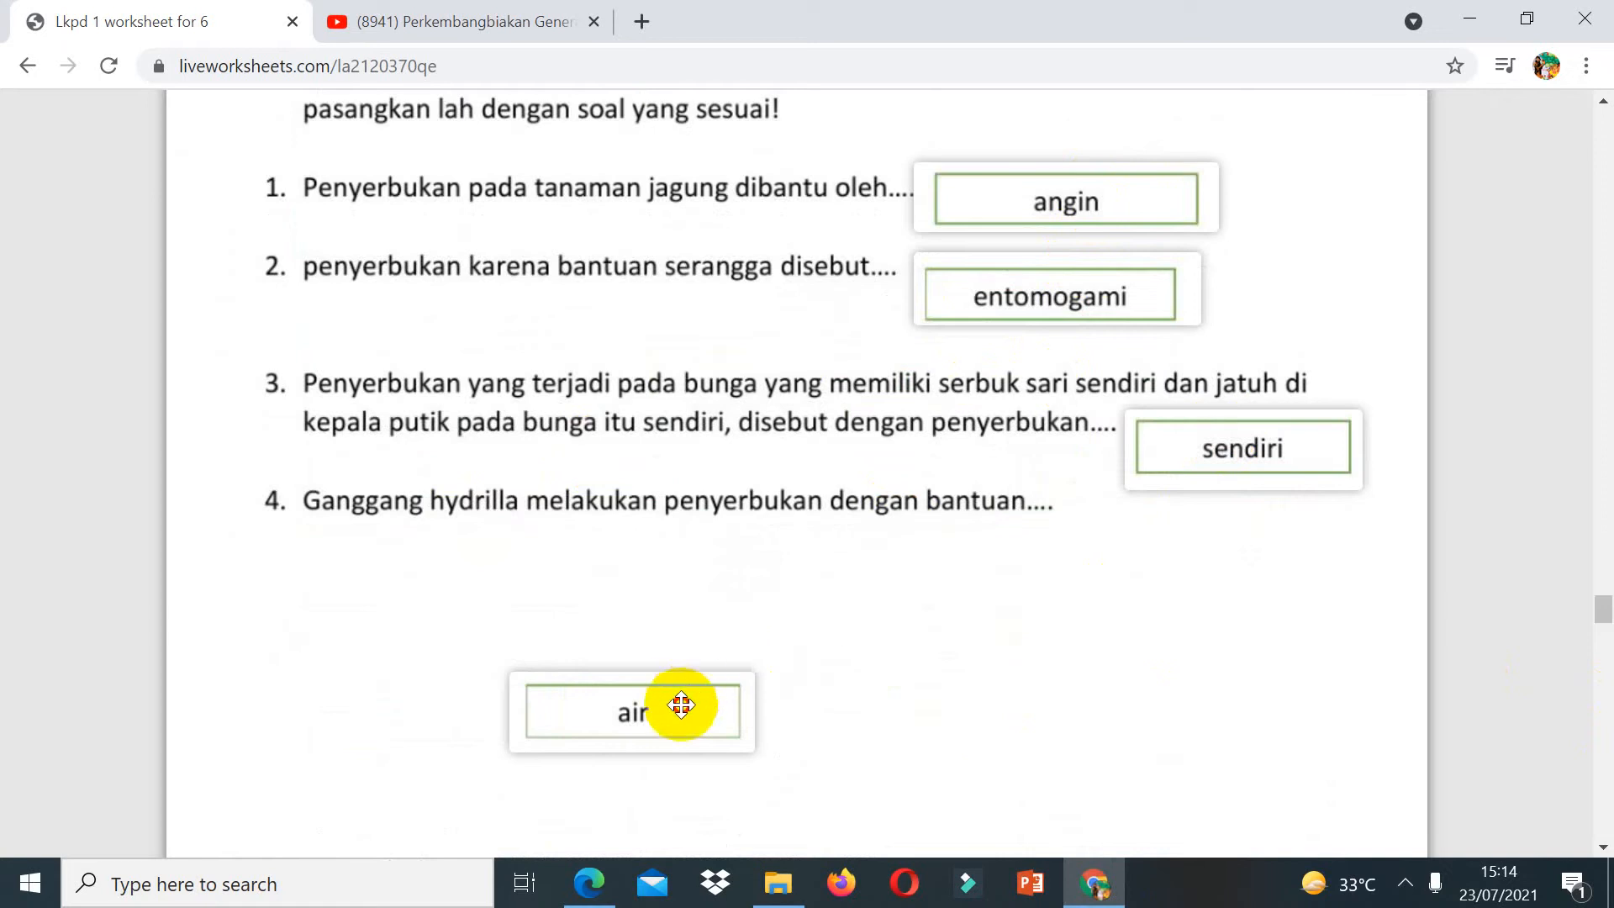
drag(684, 703, 1179, 521)
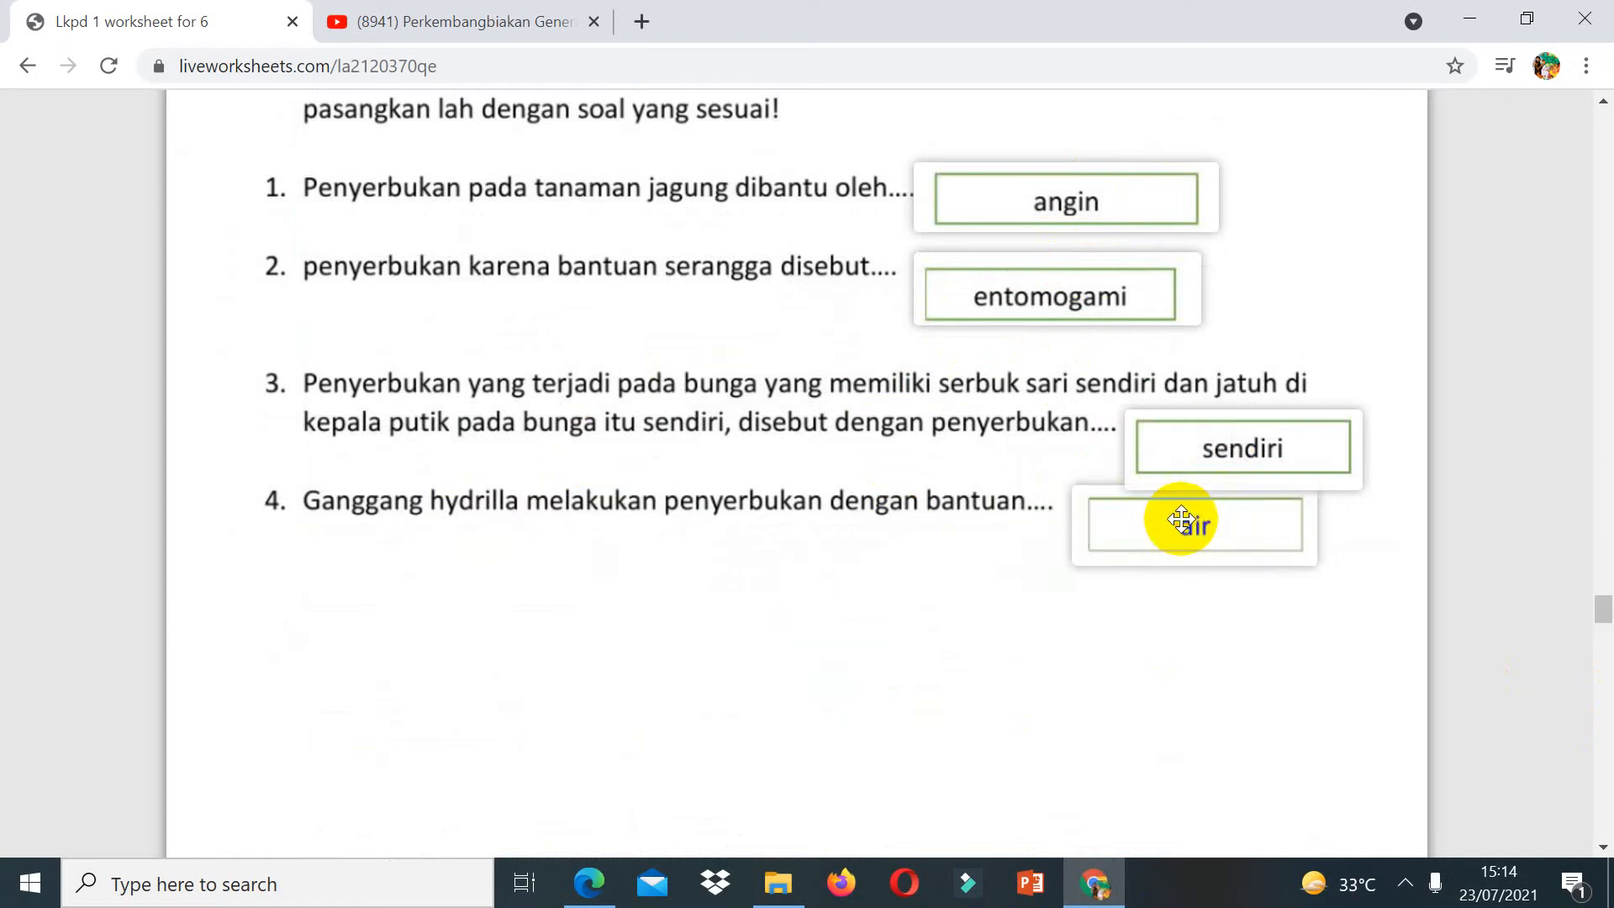
Step: Draw matching lines in part D linking the statements to bastar, generatif, putik and tetangga
click(1609, 745)
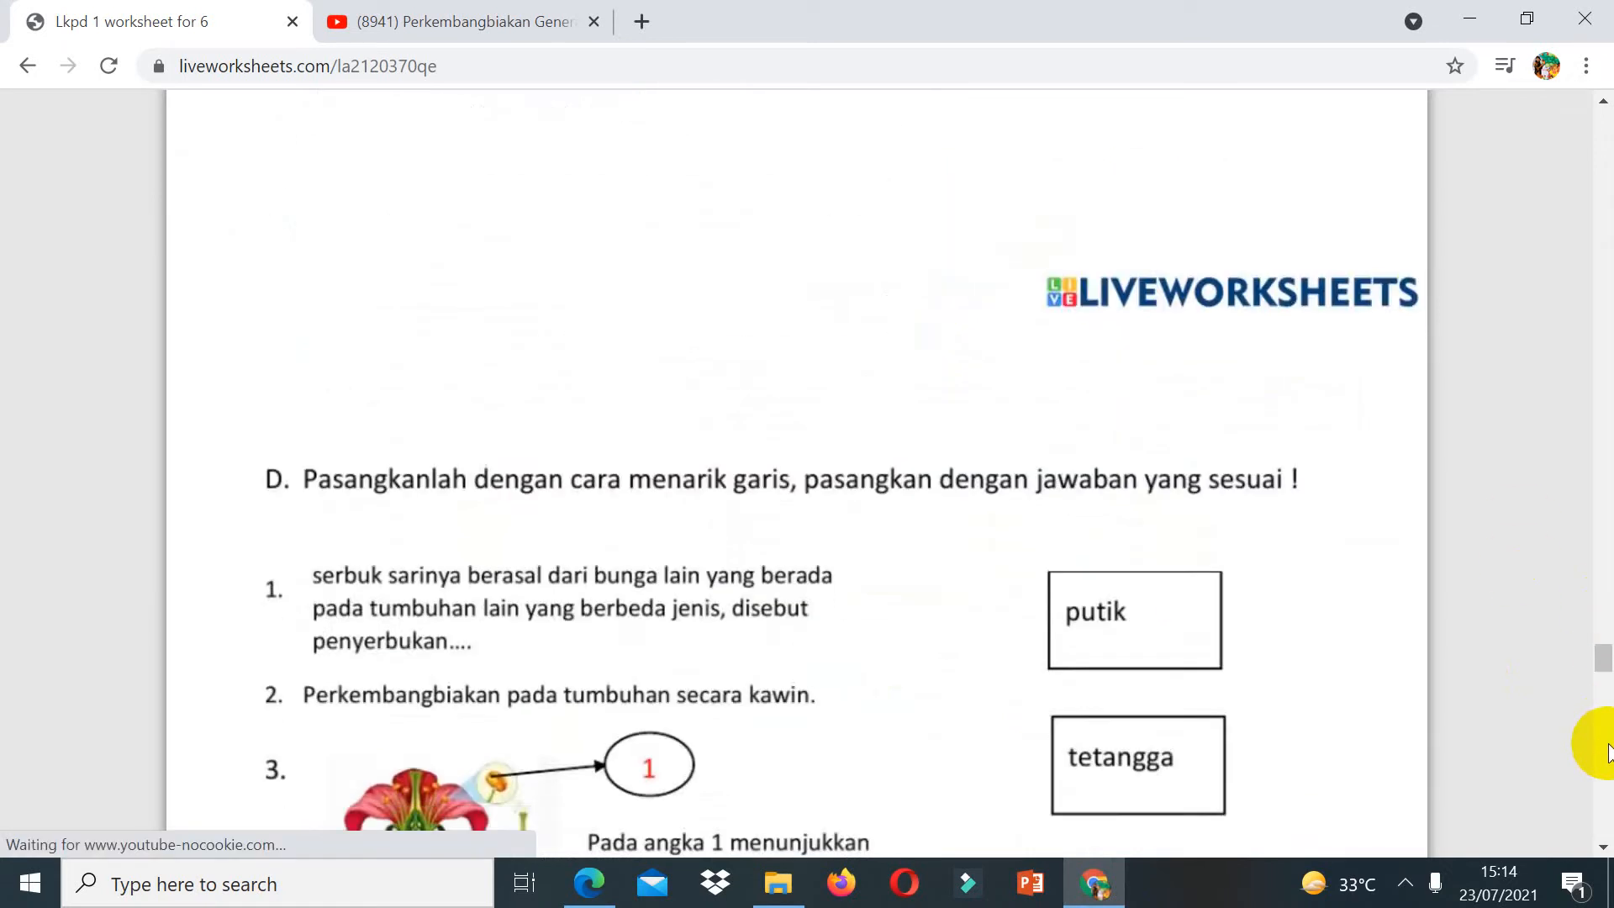
click(1608, 745)
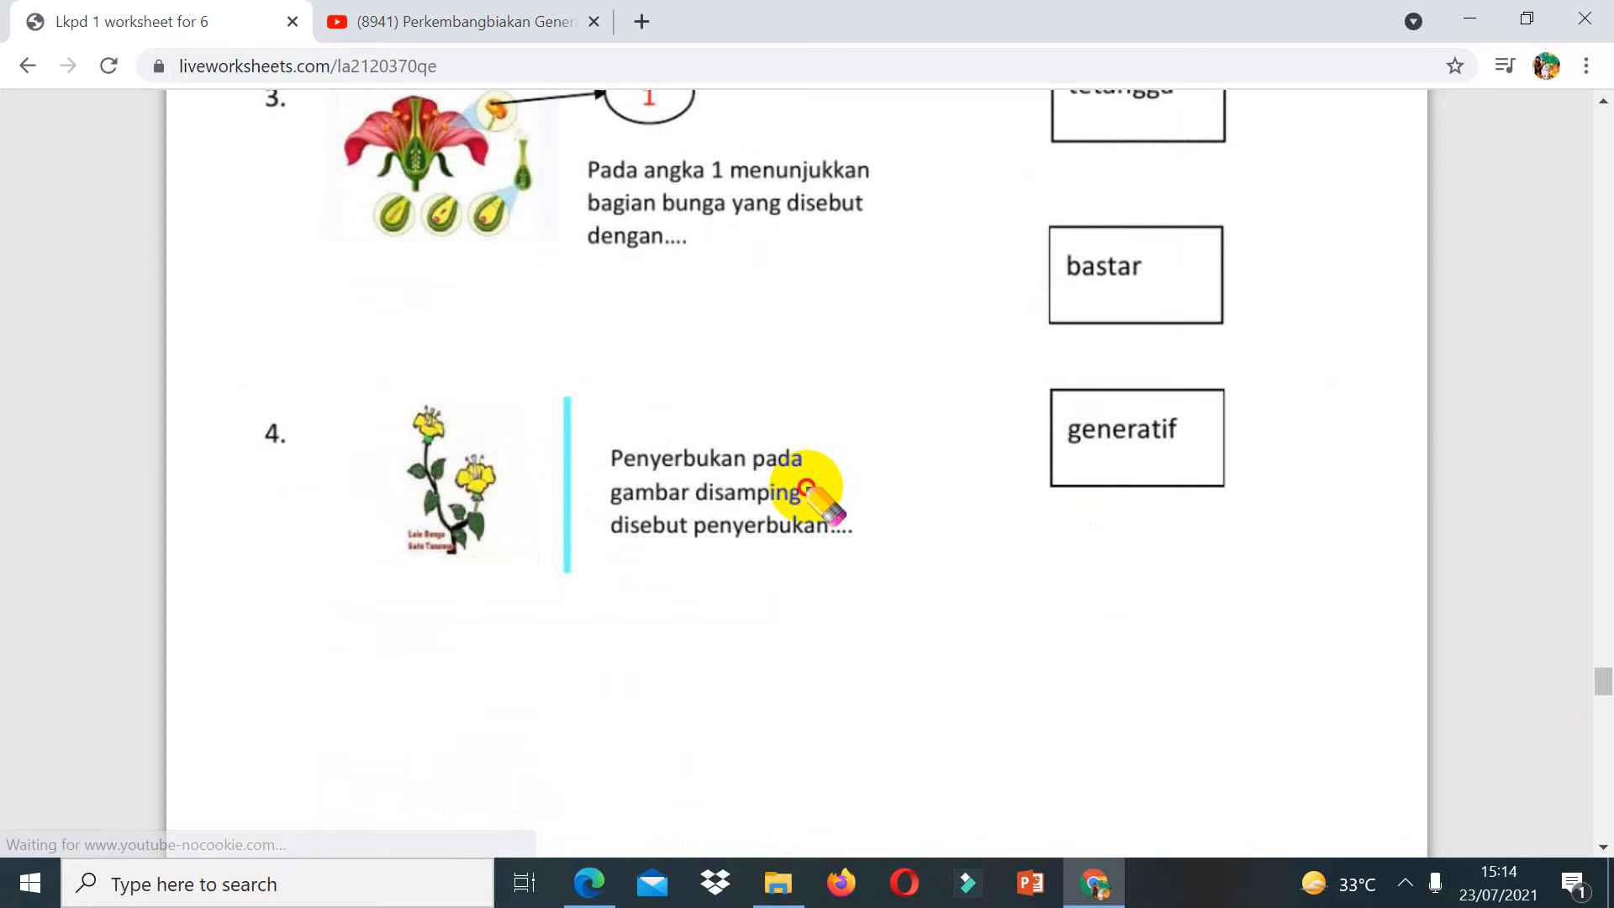
drag(807, 485, 1089, 214)
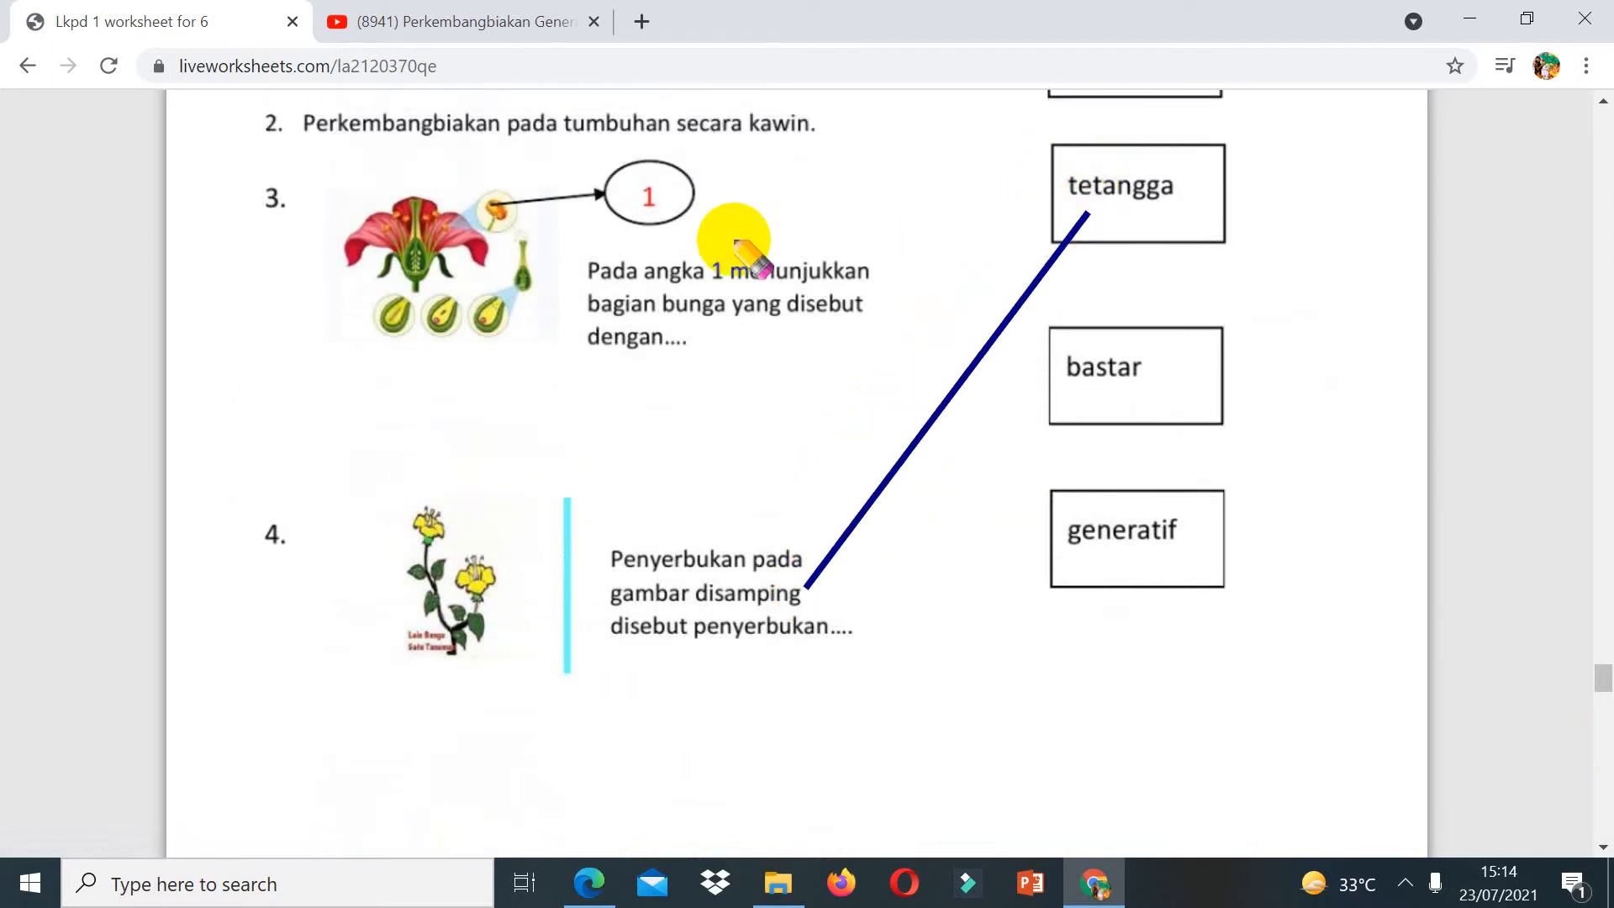
drag(734, 240, 1062, 199)
mouse_move(708, 265)
mouse_down()
mouse_move(834, 311)
mouse_move(1082, 501)
mouse_move(1094, 664)
mouse_up()
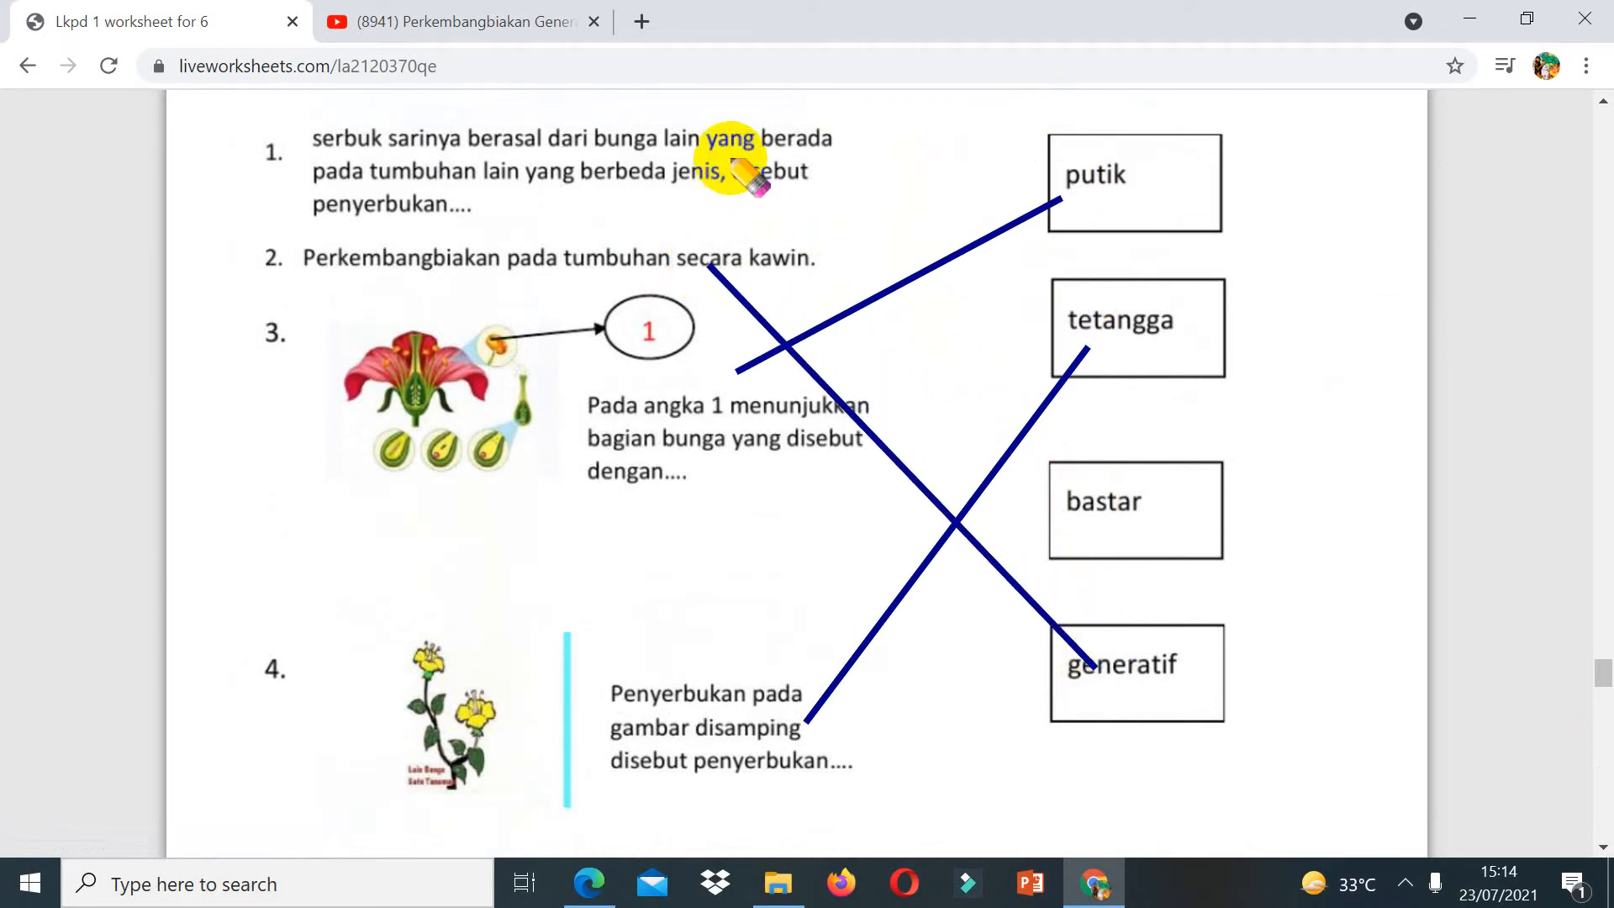
mouse_move(730, 158)
mouse_down()
mouse_move(1152, 468)
mouse_move(1148, 502)
mouse_up()
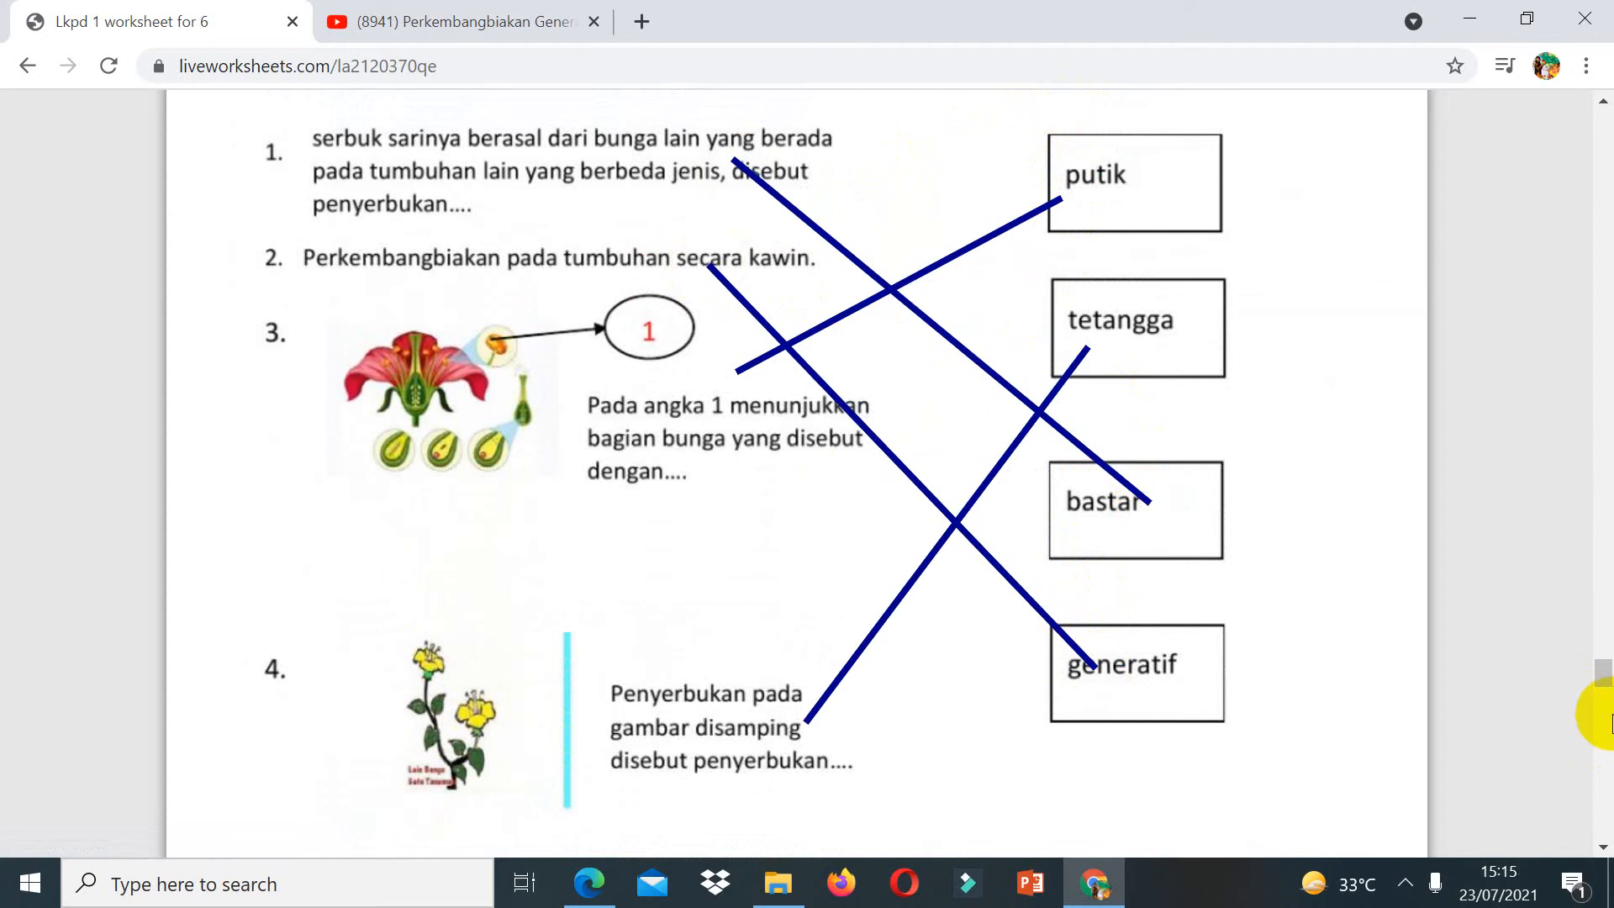
Step: Finish the worksheet and choose to check the answers
click(1608, 718)
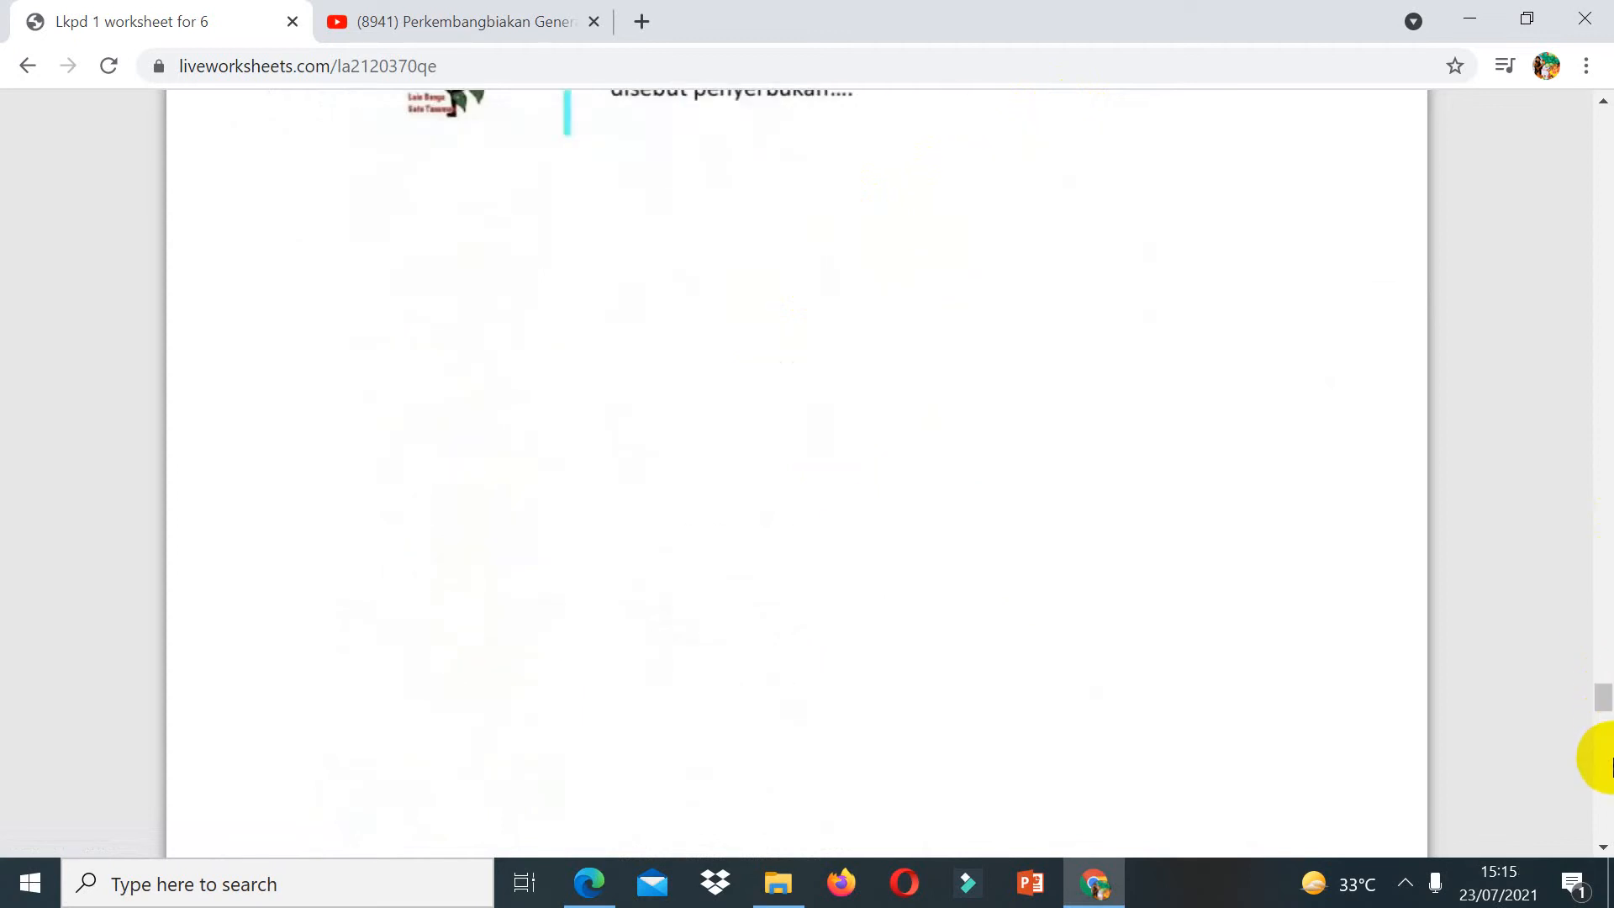
click(1603, 764)
click(803, 372)
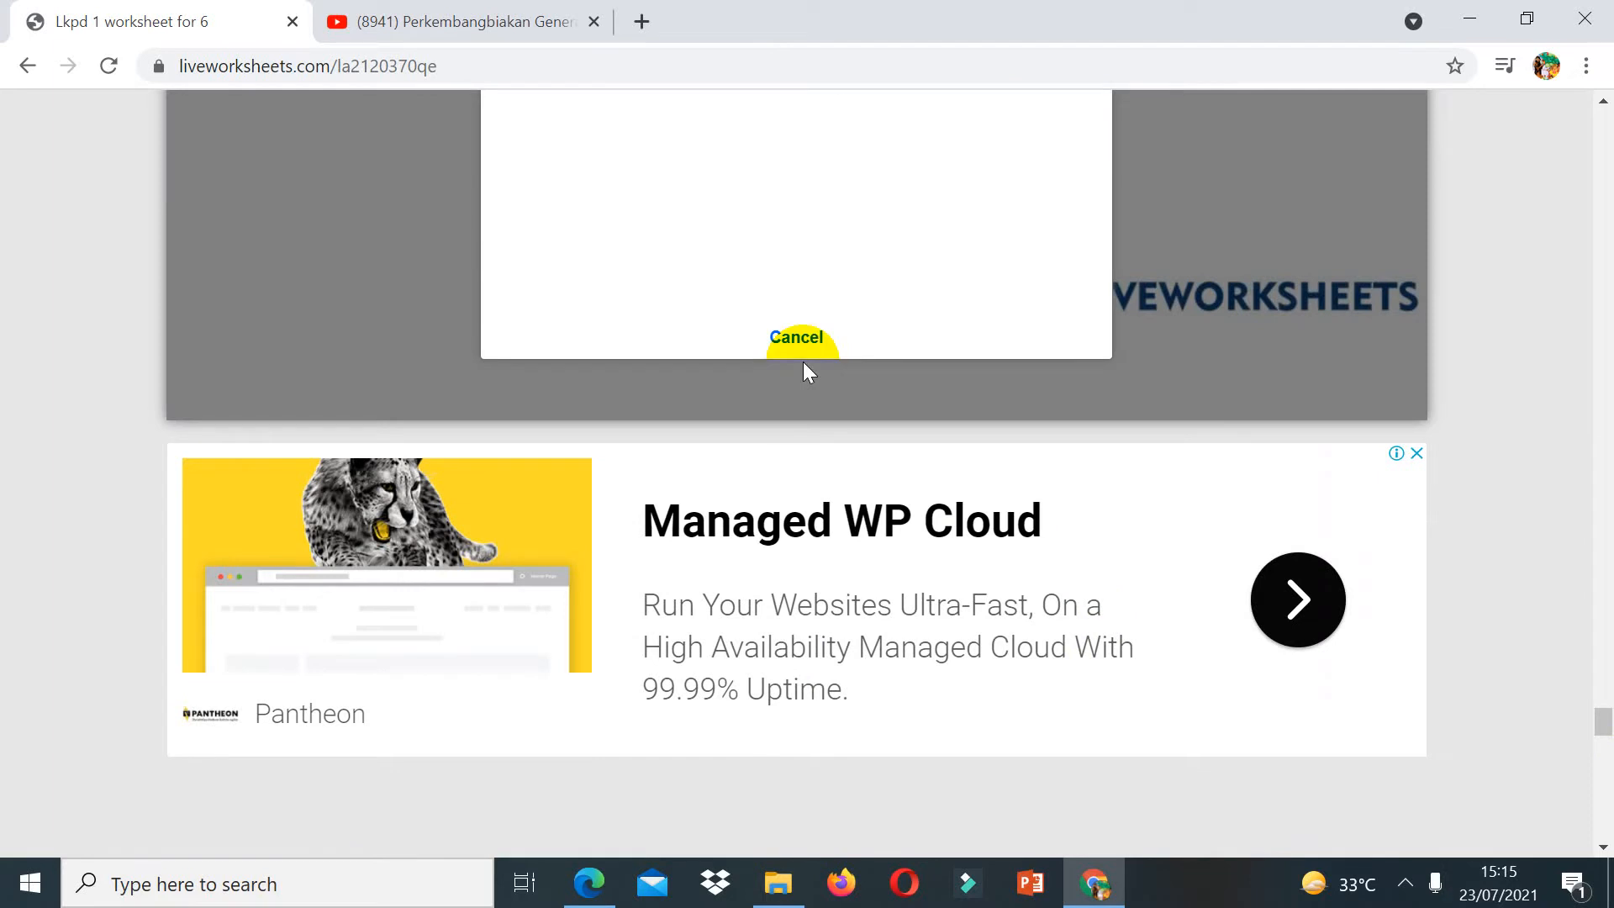
click(1601, 270)
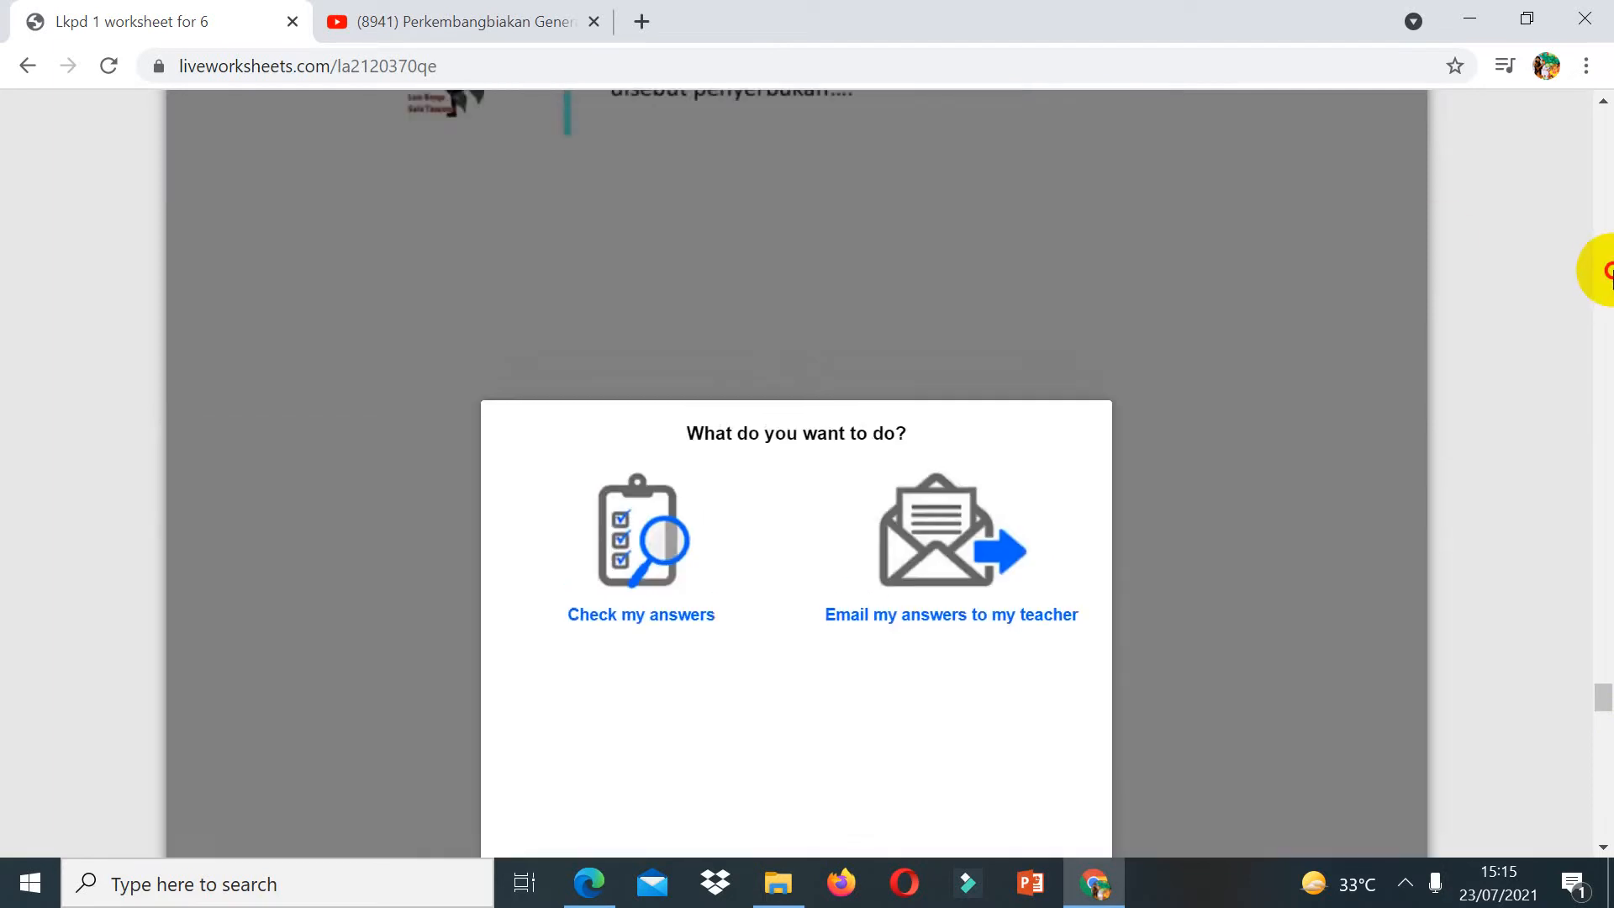
click(623, 562)
Step: Scroll back to the top of the worksheet to view the score
click(1603, 151)
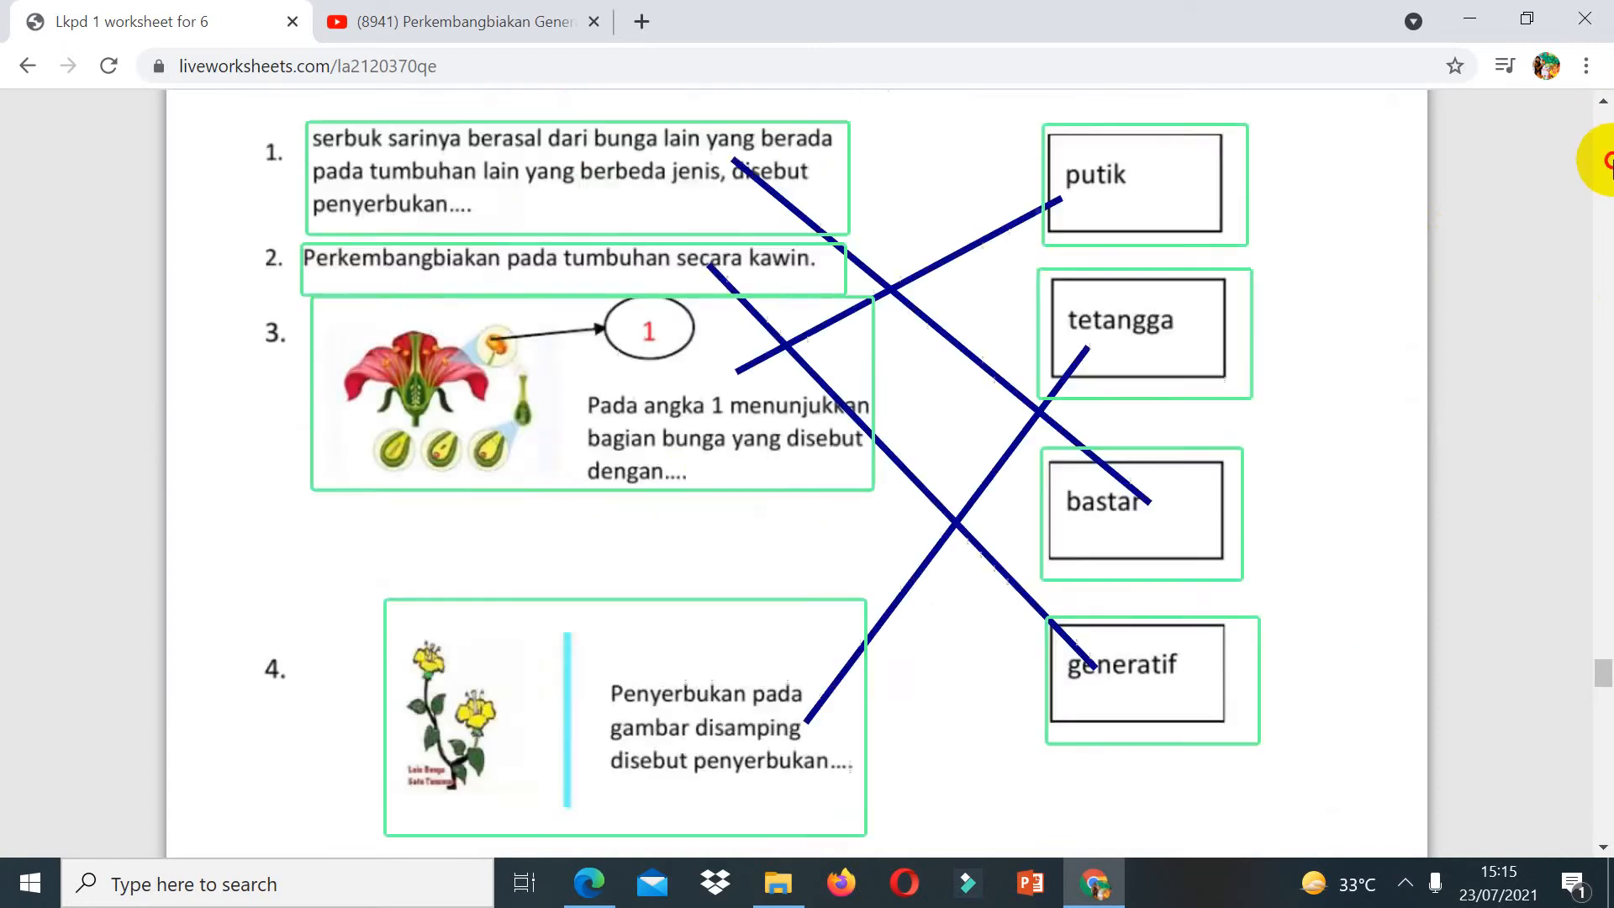
click(1612, 159)
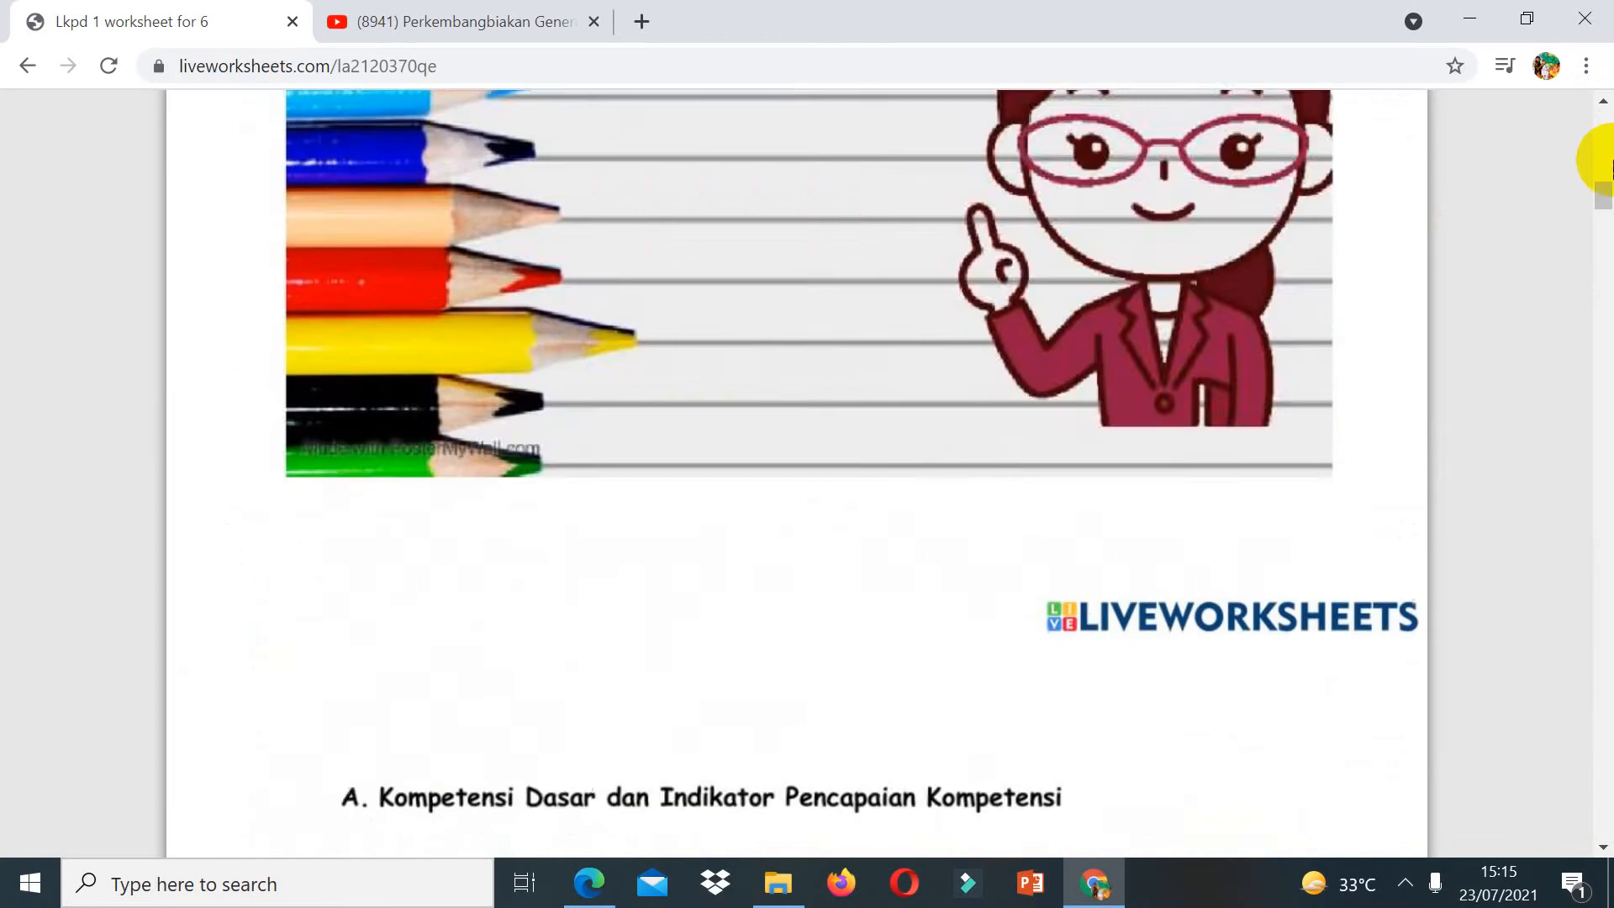
click(1611, 160)
drag(1611, 160, 1611, 141)
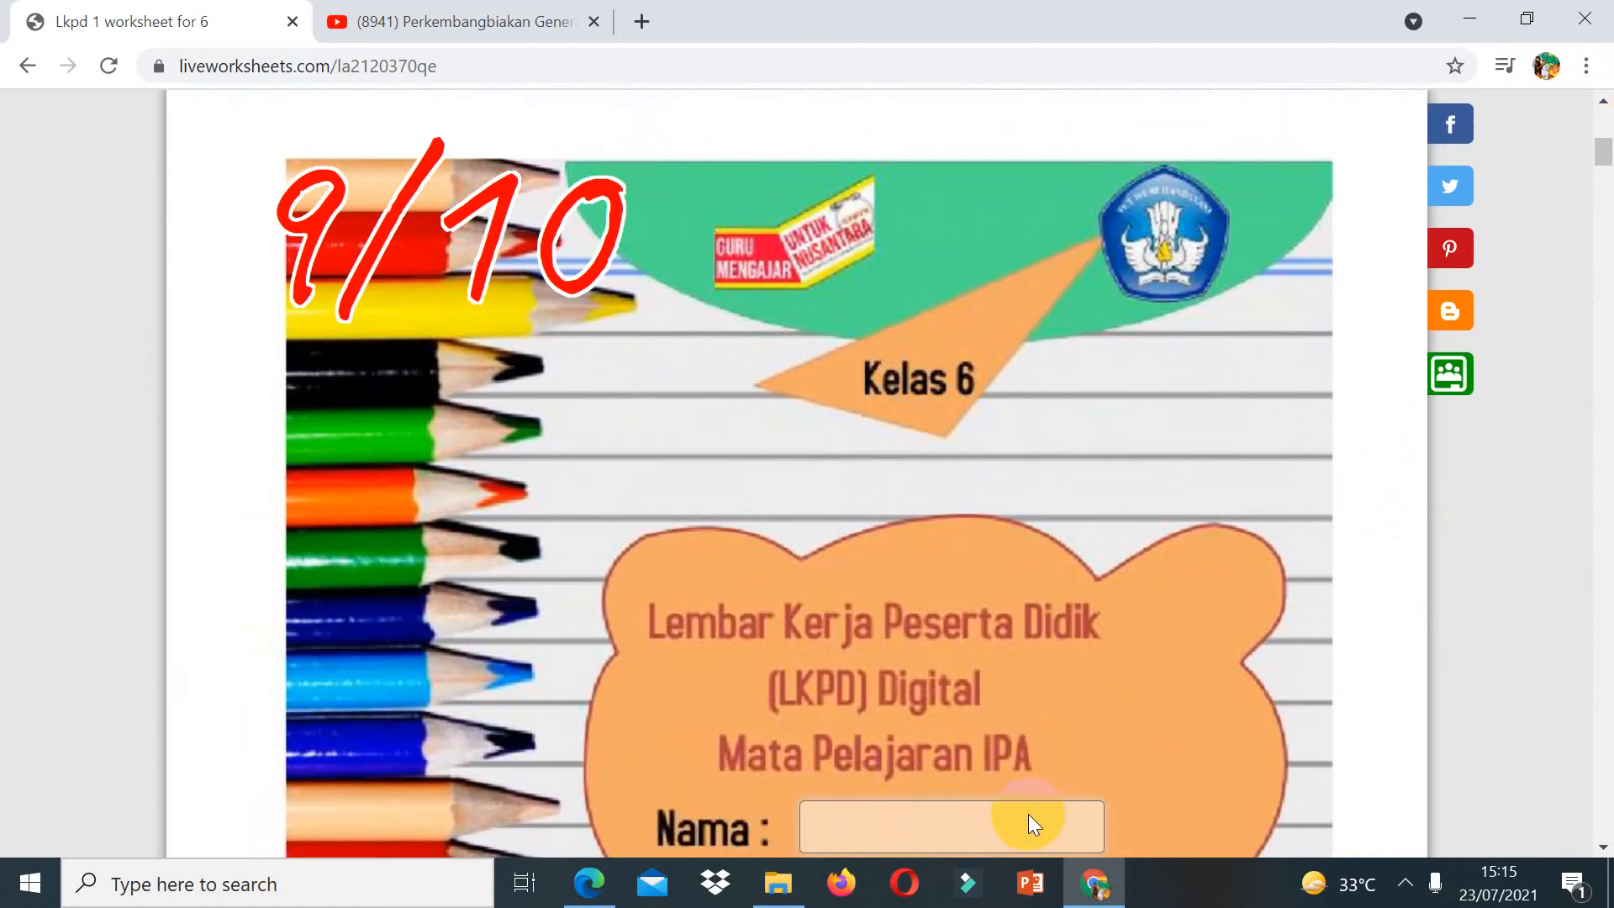
Step: Return to the maker page and open My worksheets from the account menu
click(30, 65)
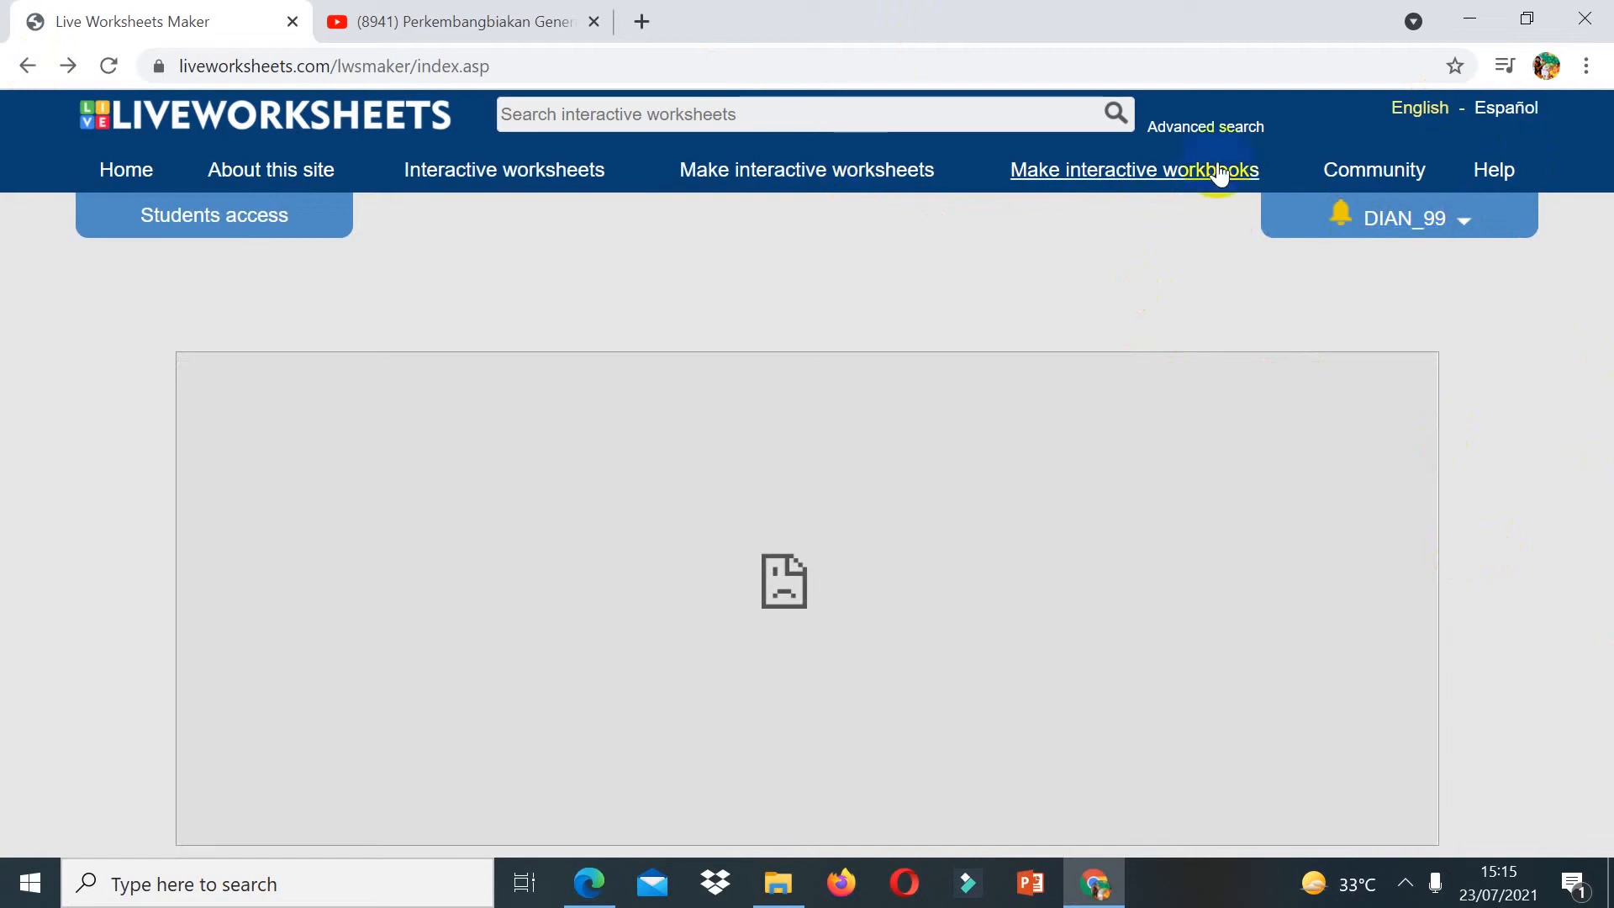
click(1376, 223)
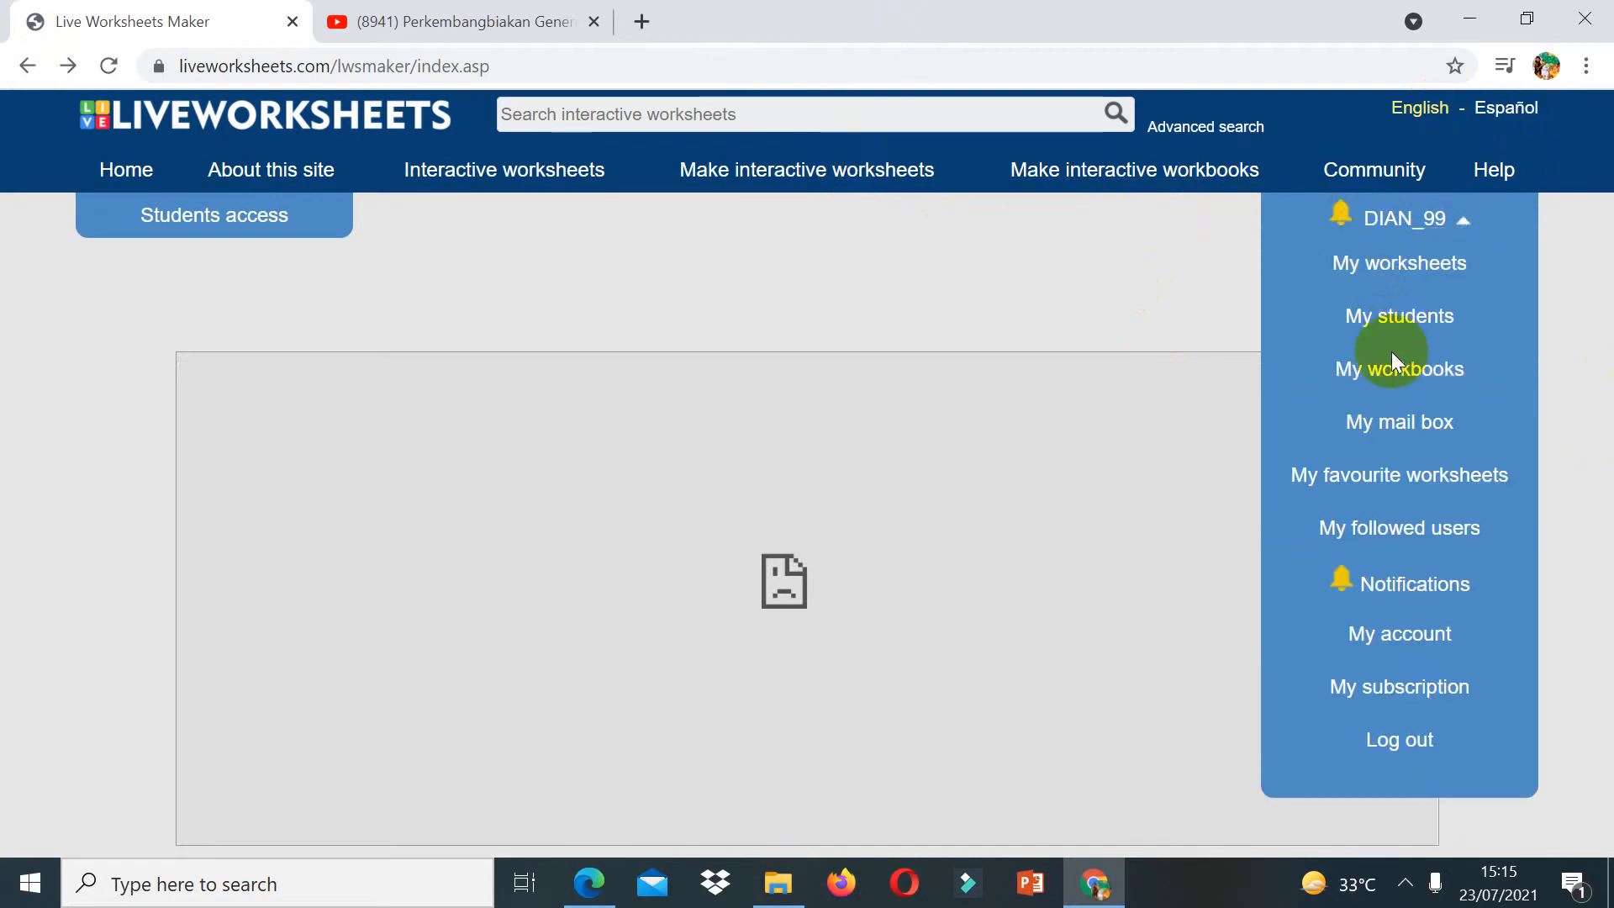
click(1401, 269)
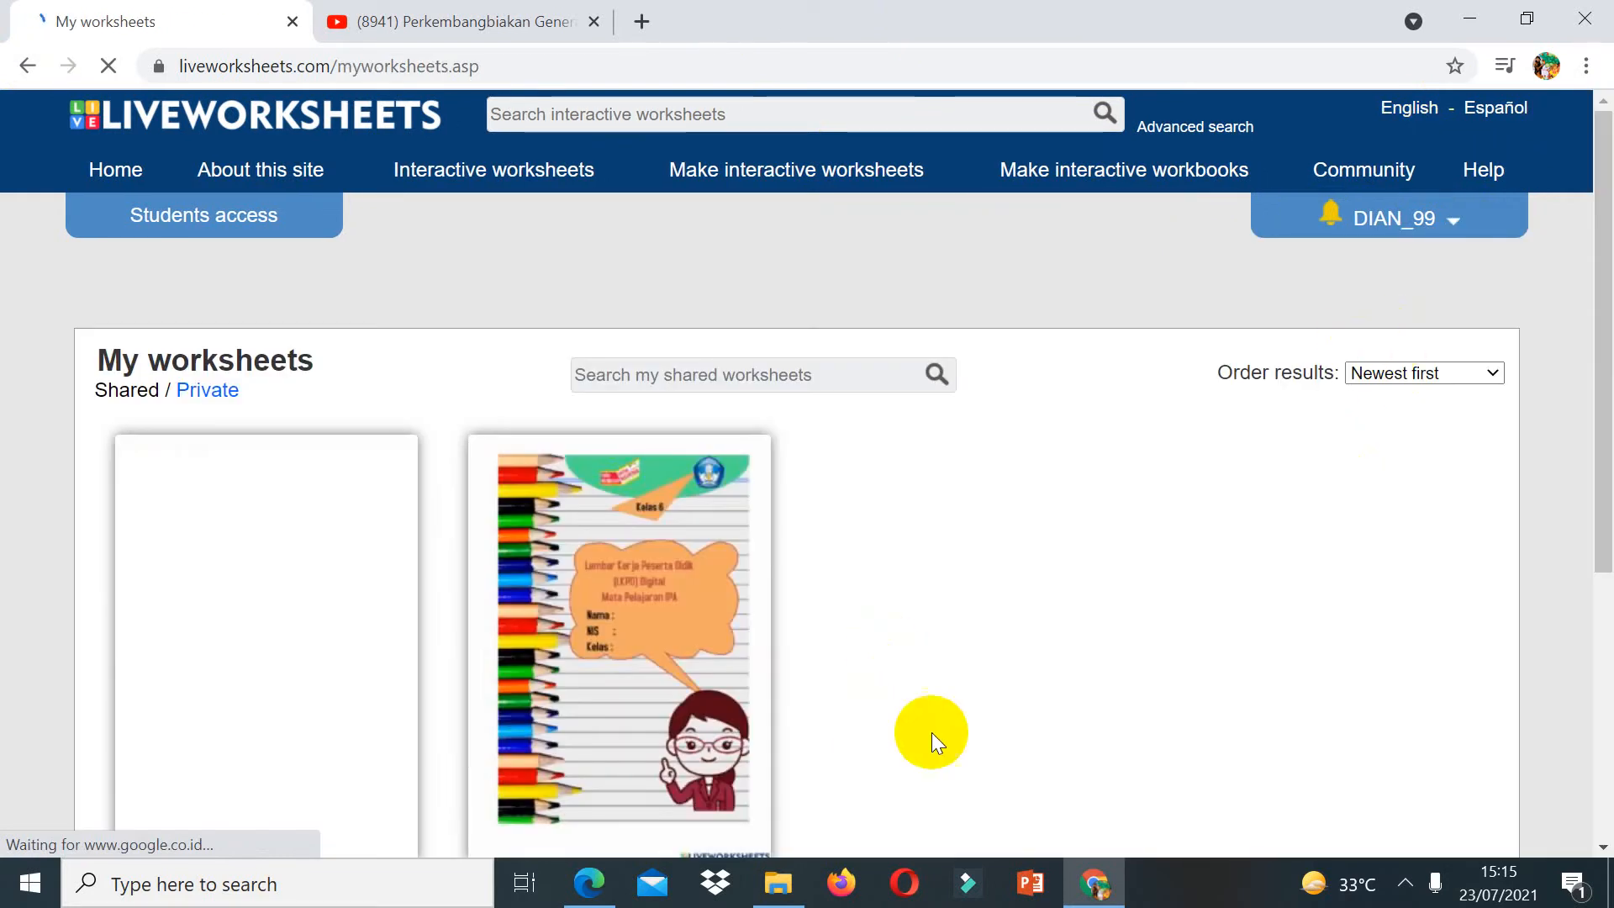
Step: Open the Lkpd 1 worksheet from My worksheets and fill in the student's name, student number and class 6
click(359, 672)
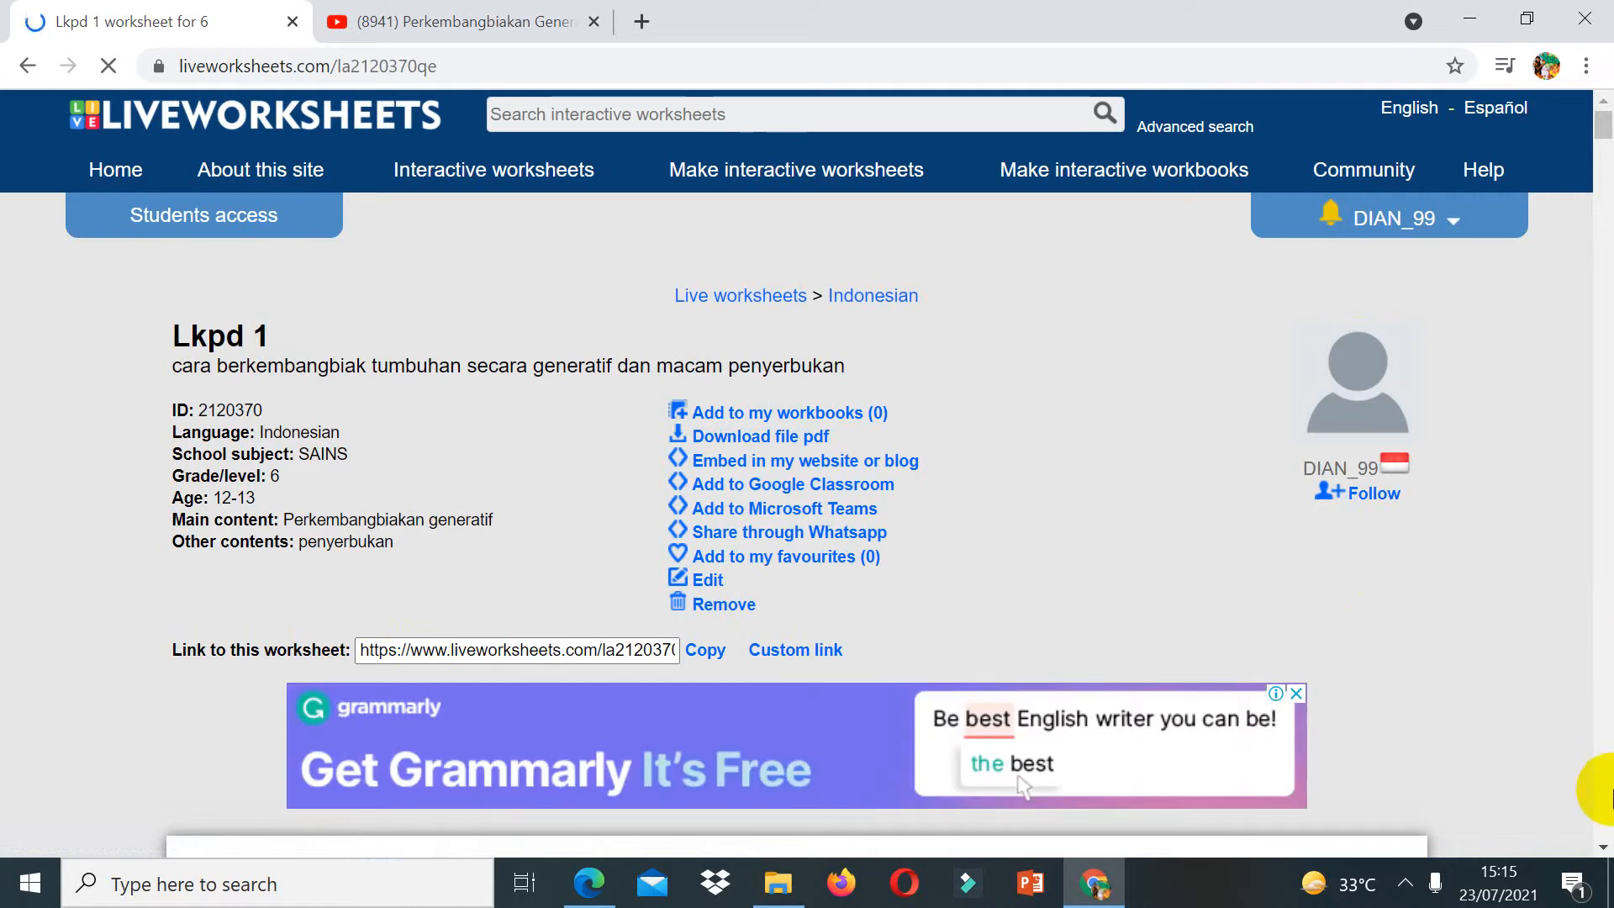
scroll(1610, 795, down, 8)
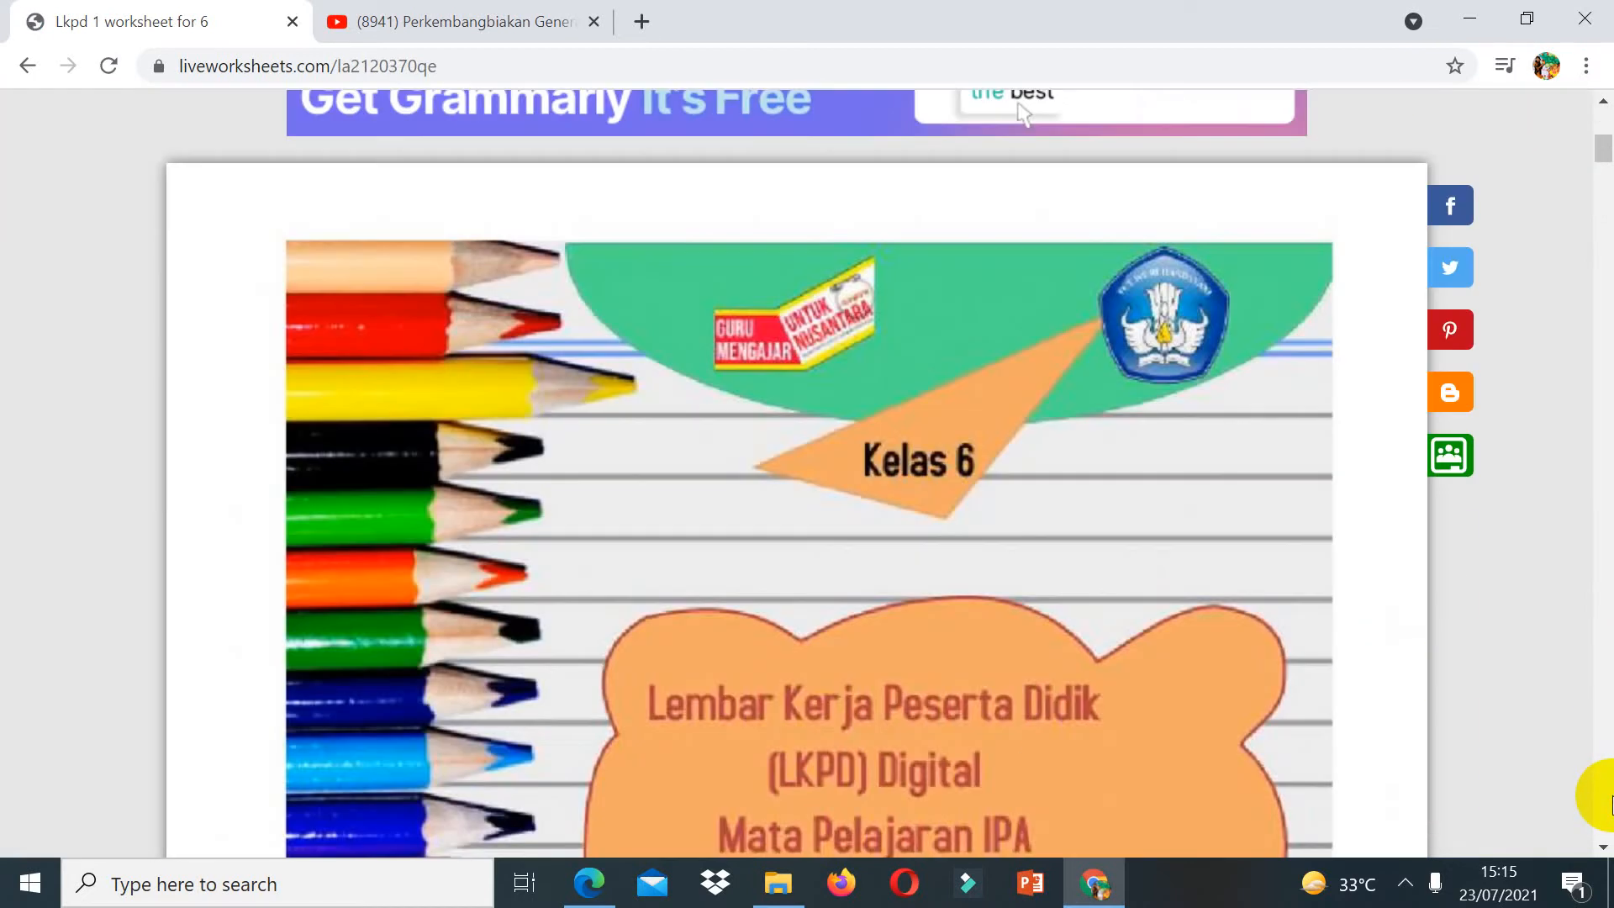
scroll(1609, 795, down, 8)
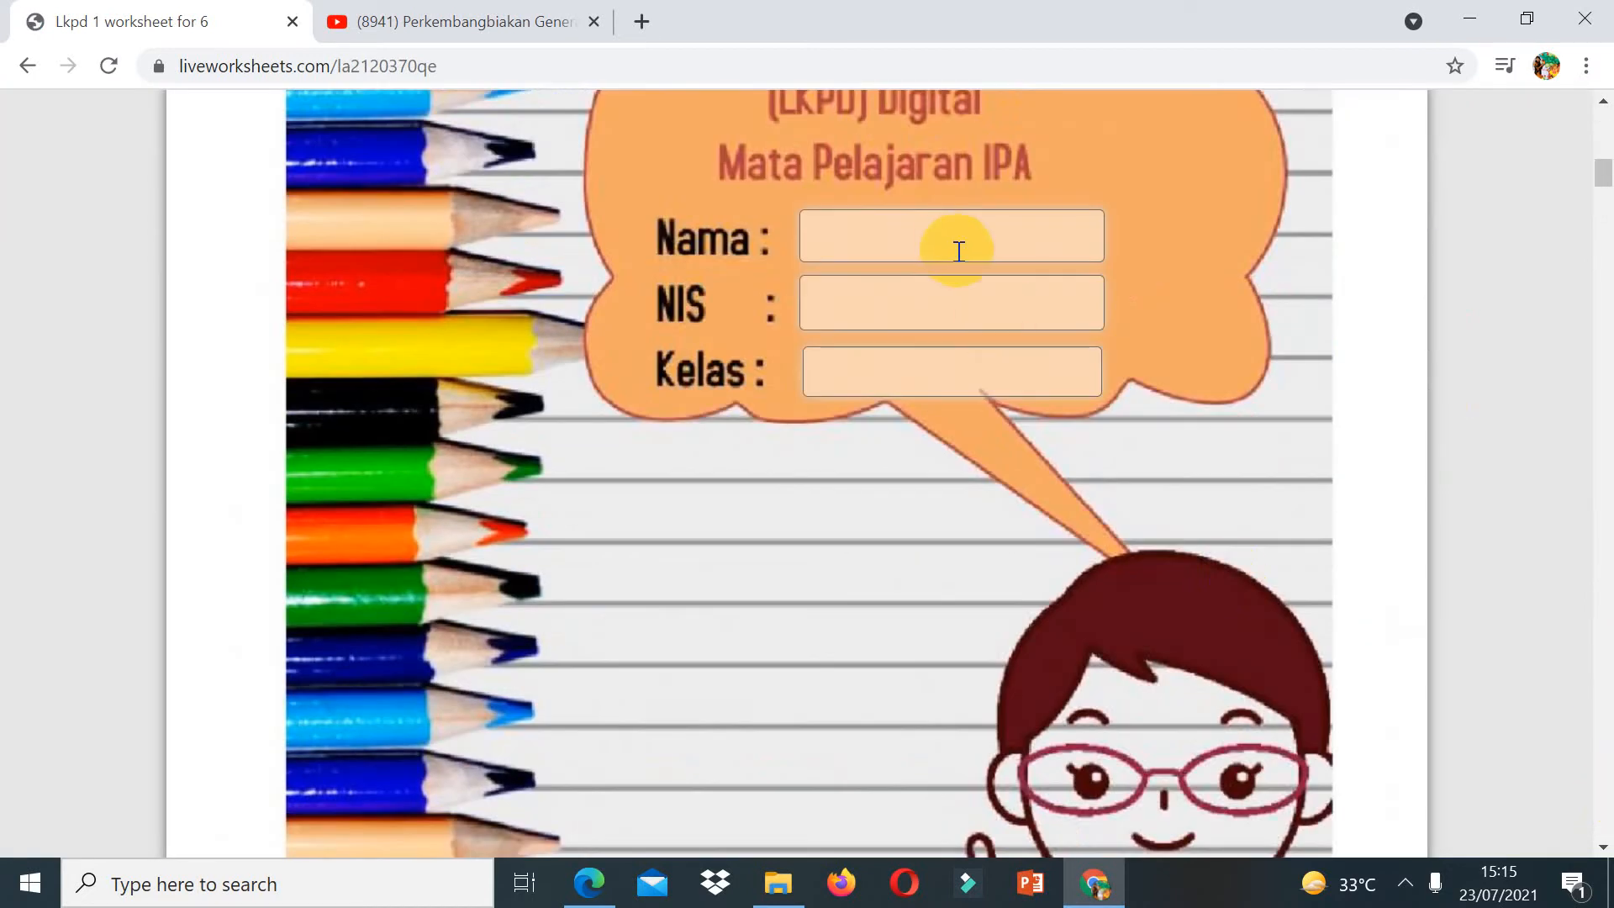
click(952, 244)
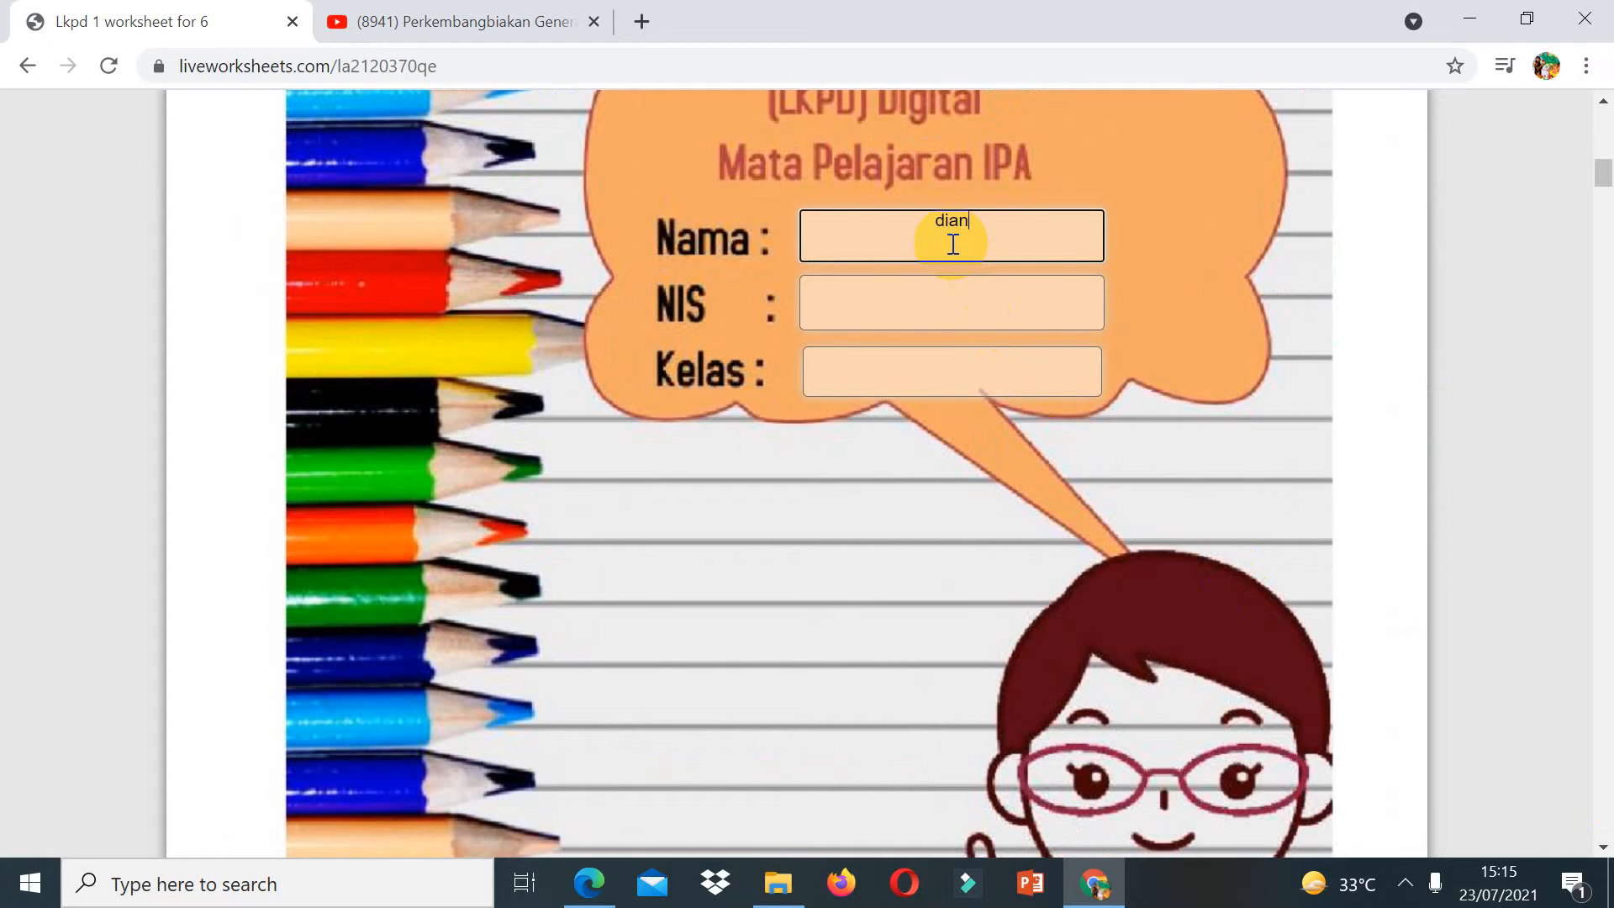
click(930, 325)
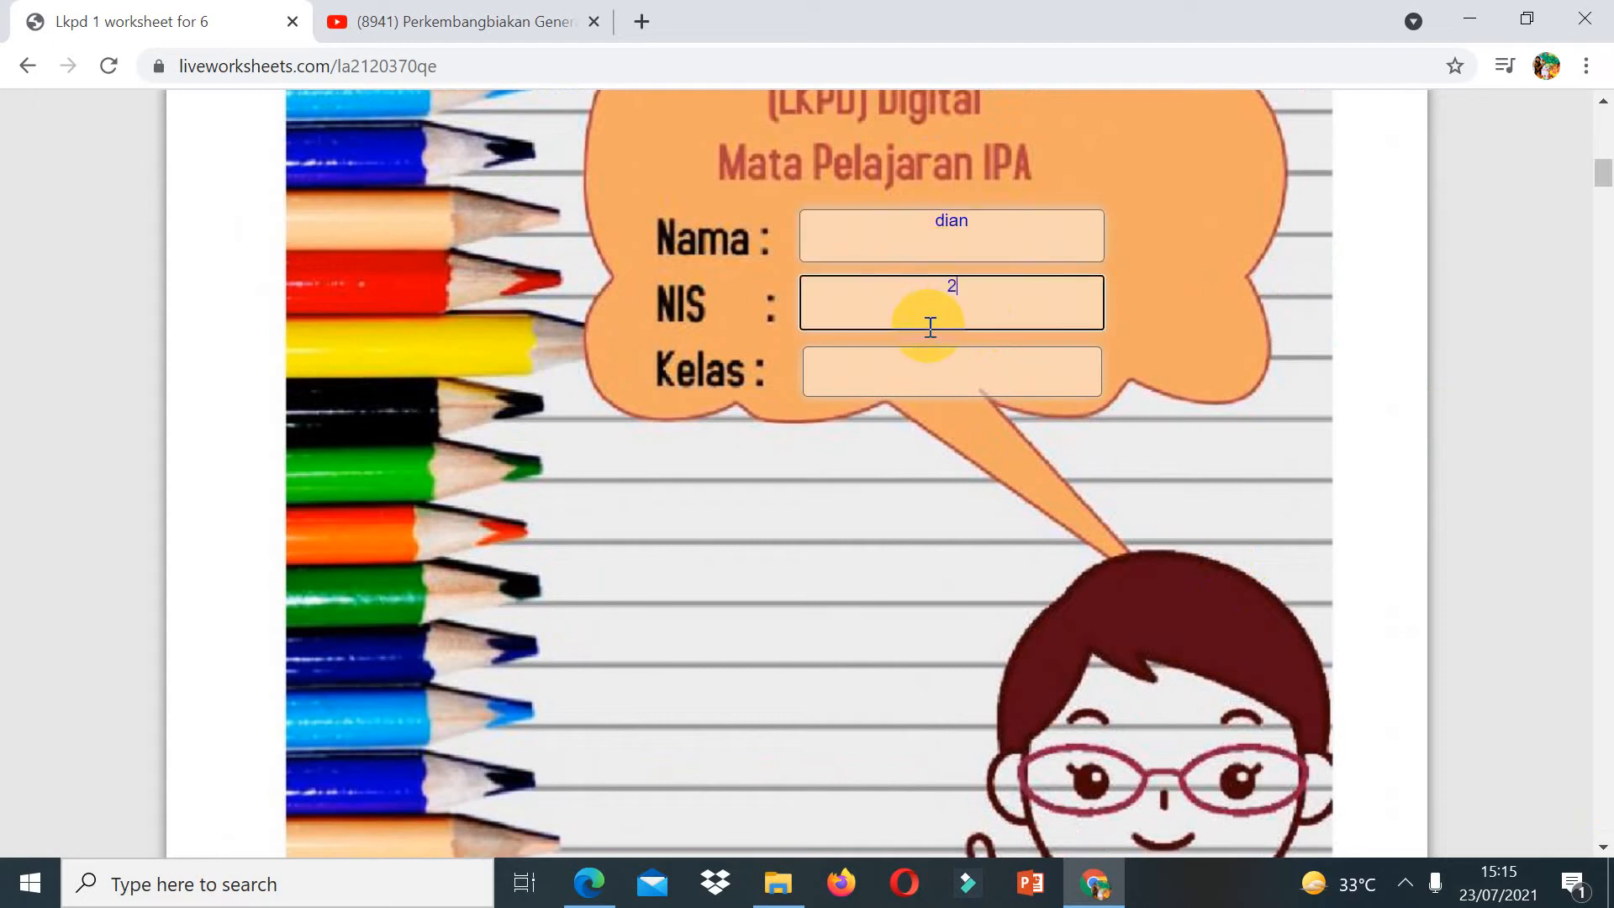
click(933, 378)
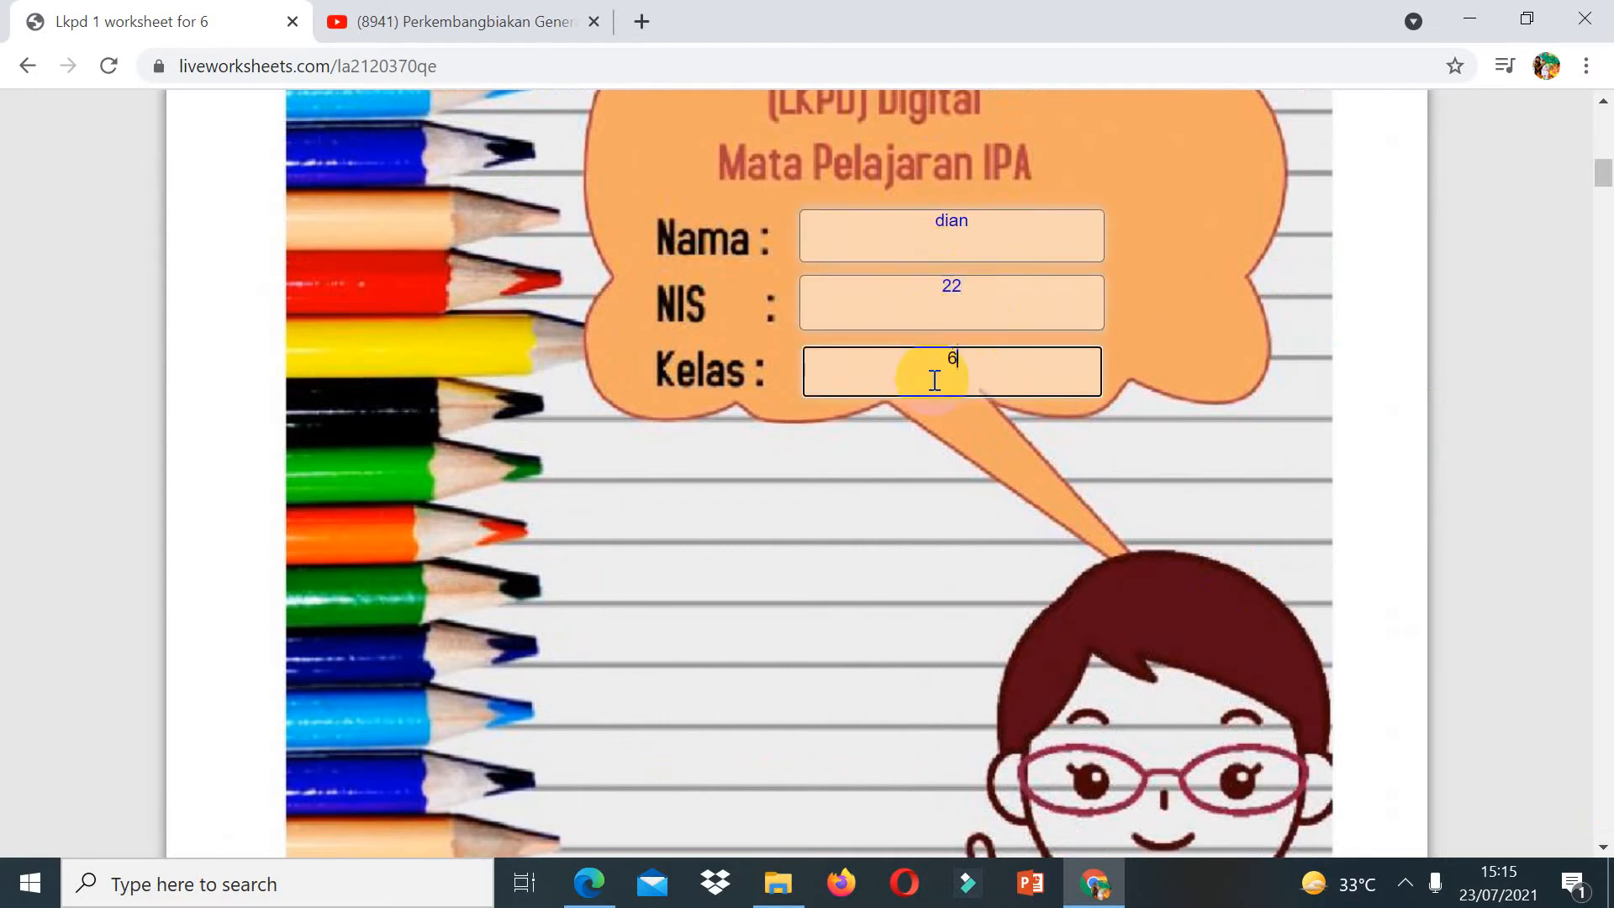
text(6)
Step: Answer part A's fill-in questions with generatif, putik, penyerbukan and bakal buah
click(1602, 815)
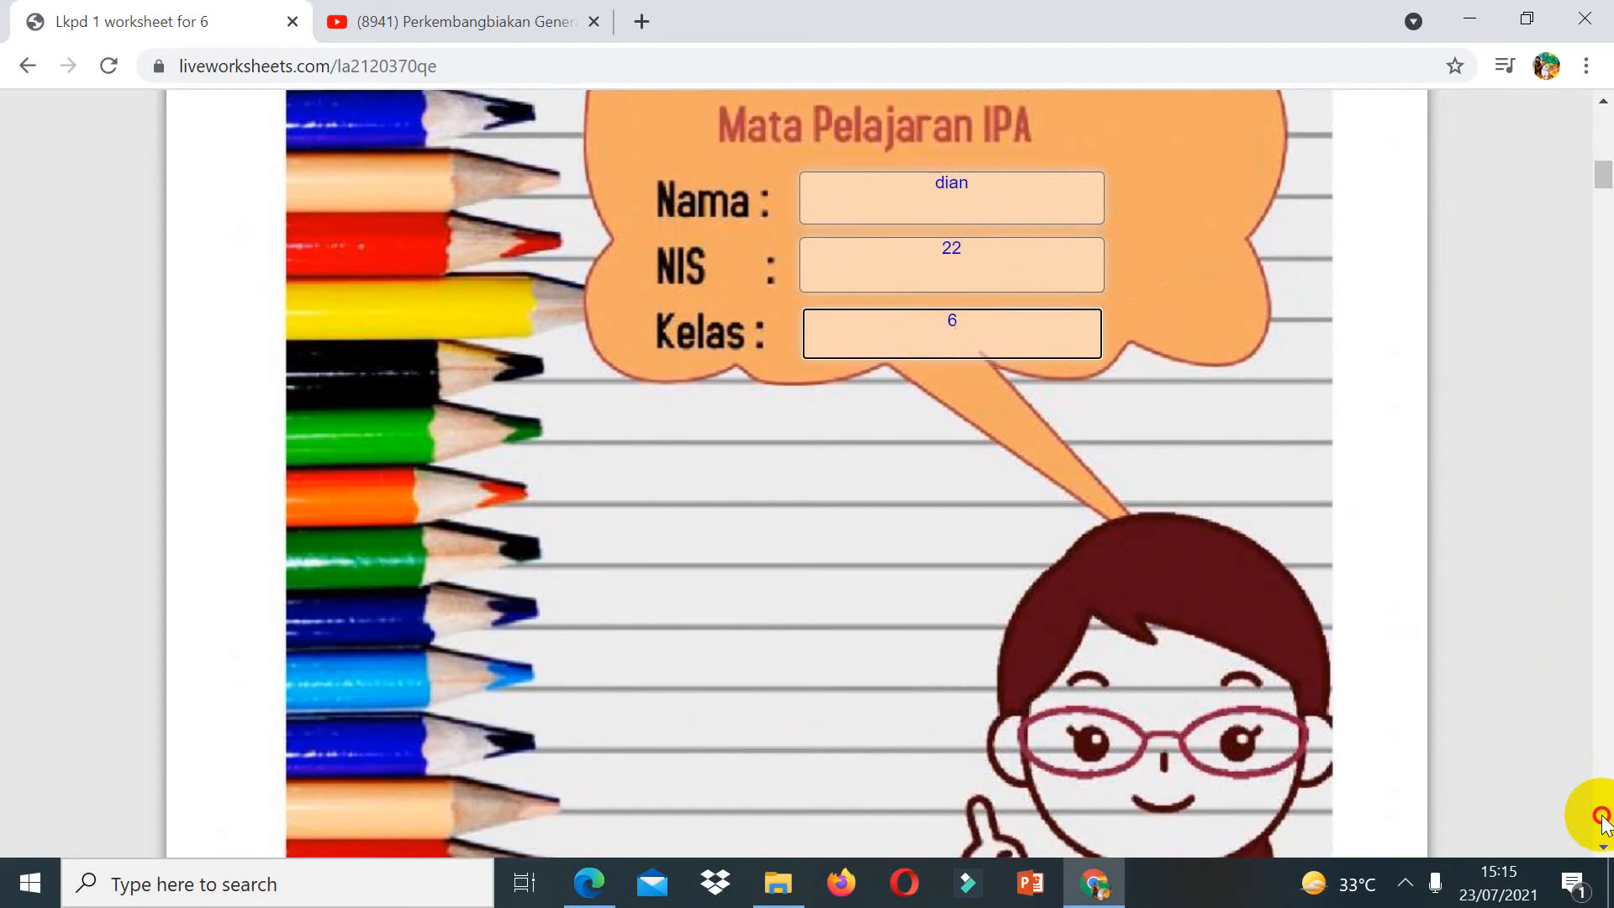
click(1602, 815)
click(1602, 816)
click(1602, 815)
click(1601, 816)
click(1601, 815)
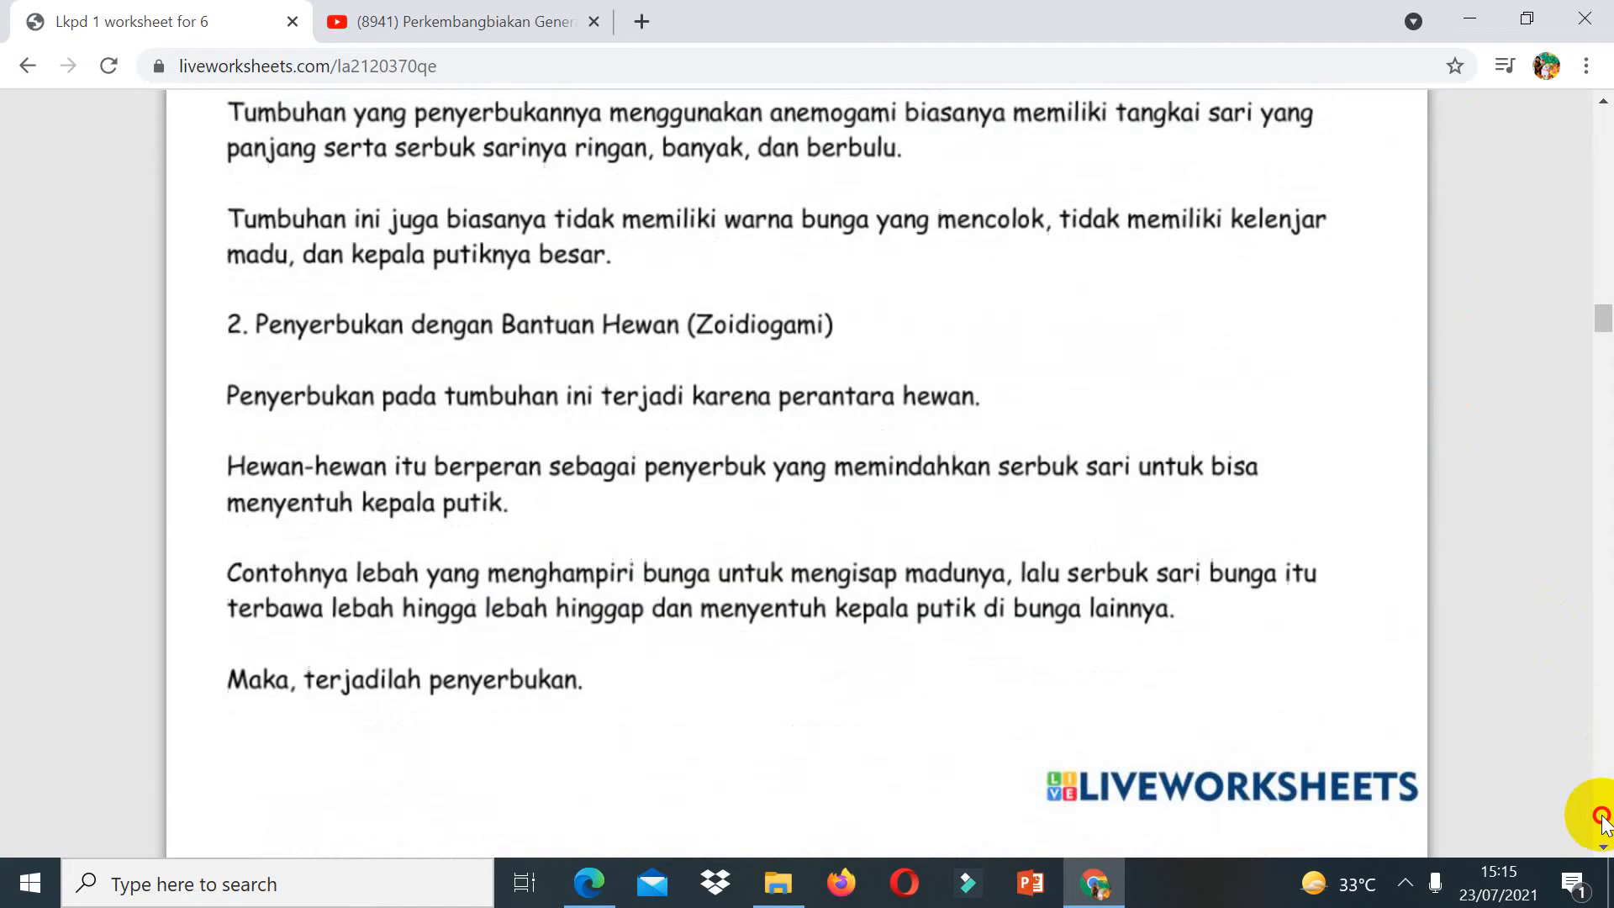
click(1601, 816)
click(1602, 820)
click(1602, 819)
click(1602, 819)
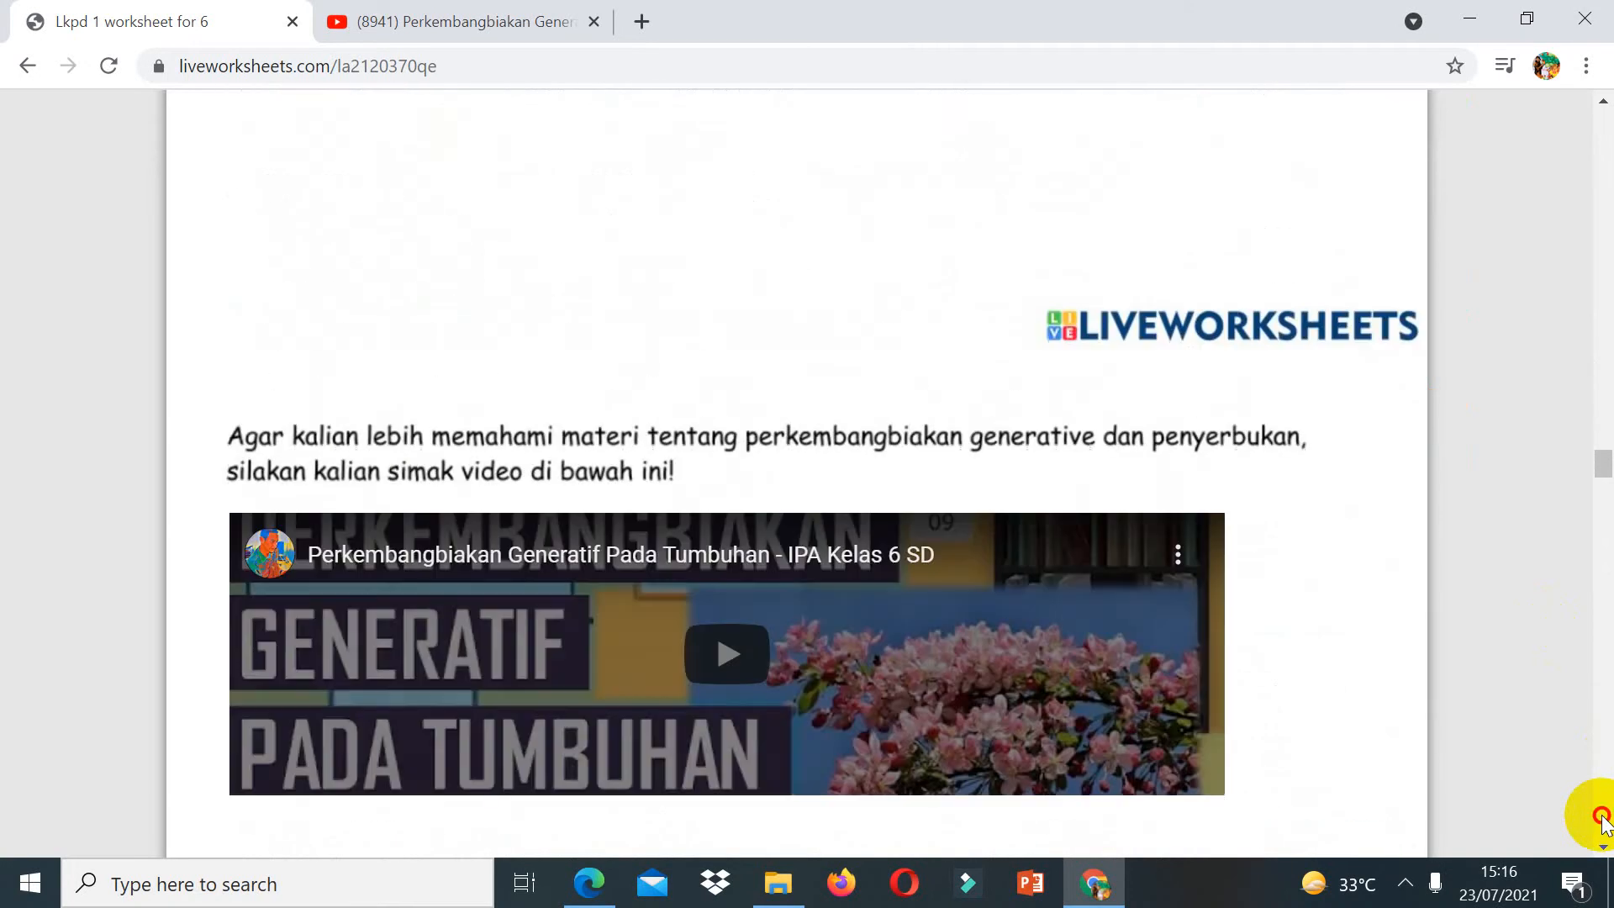
click(1602, 819)
click(1603, 169)
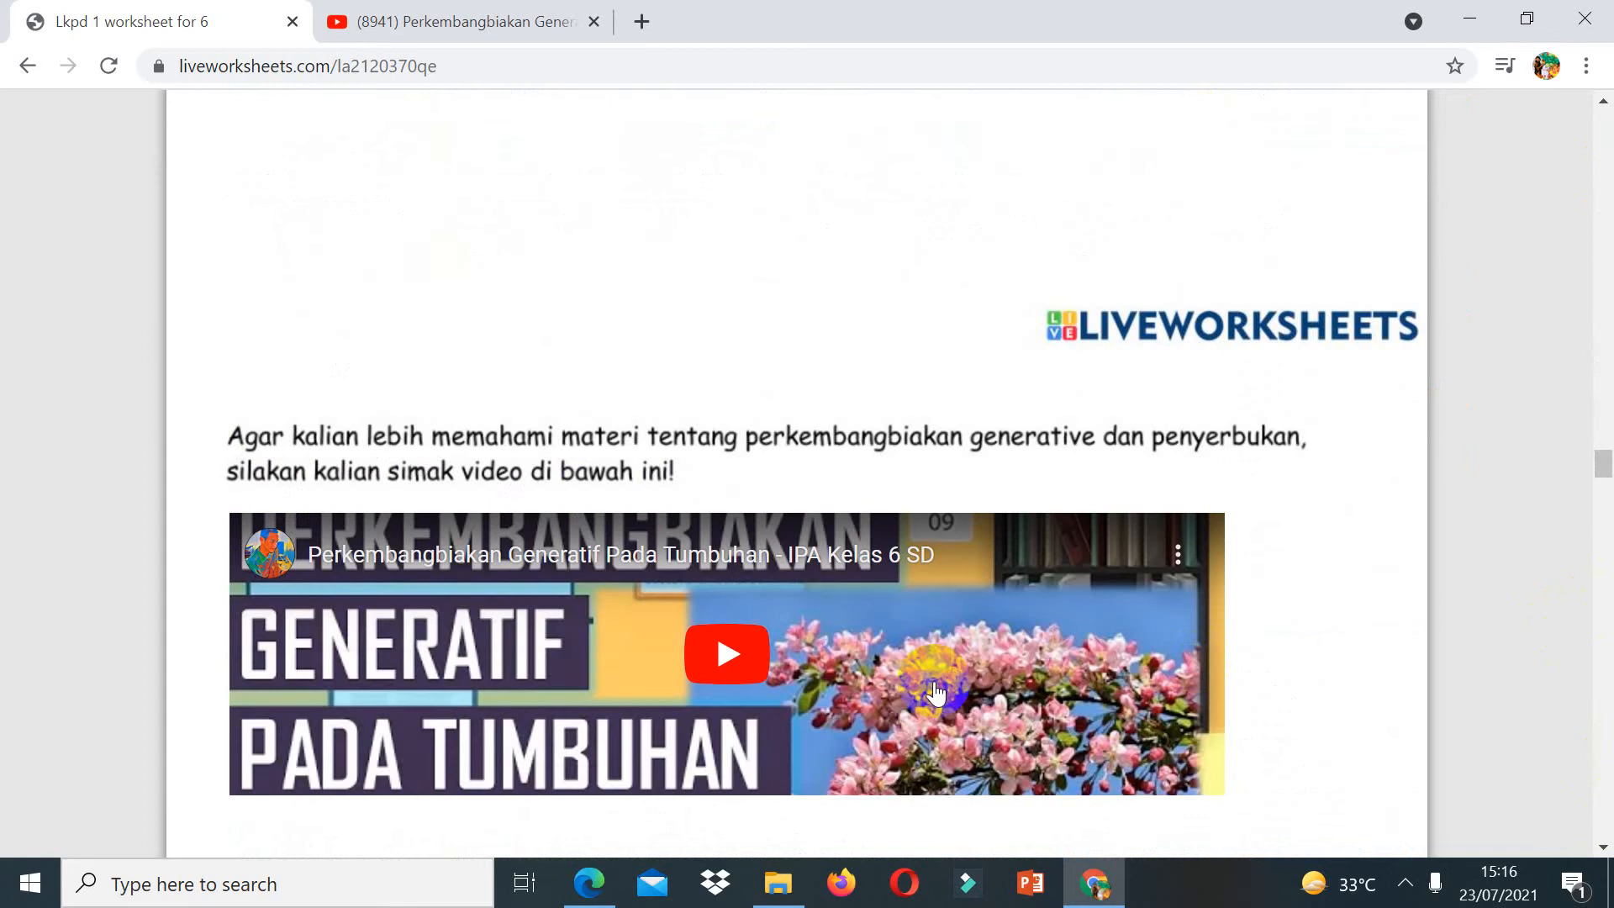
click(1601, 828)
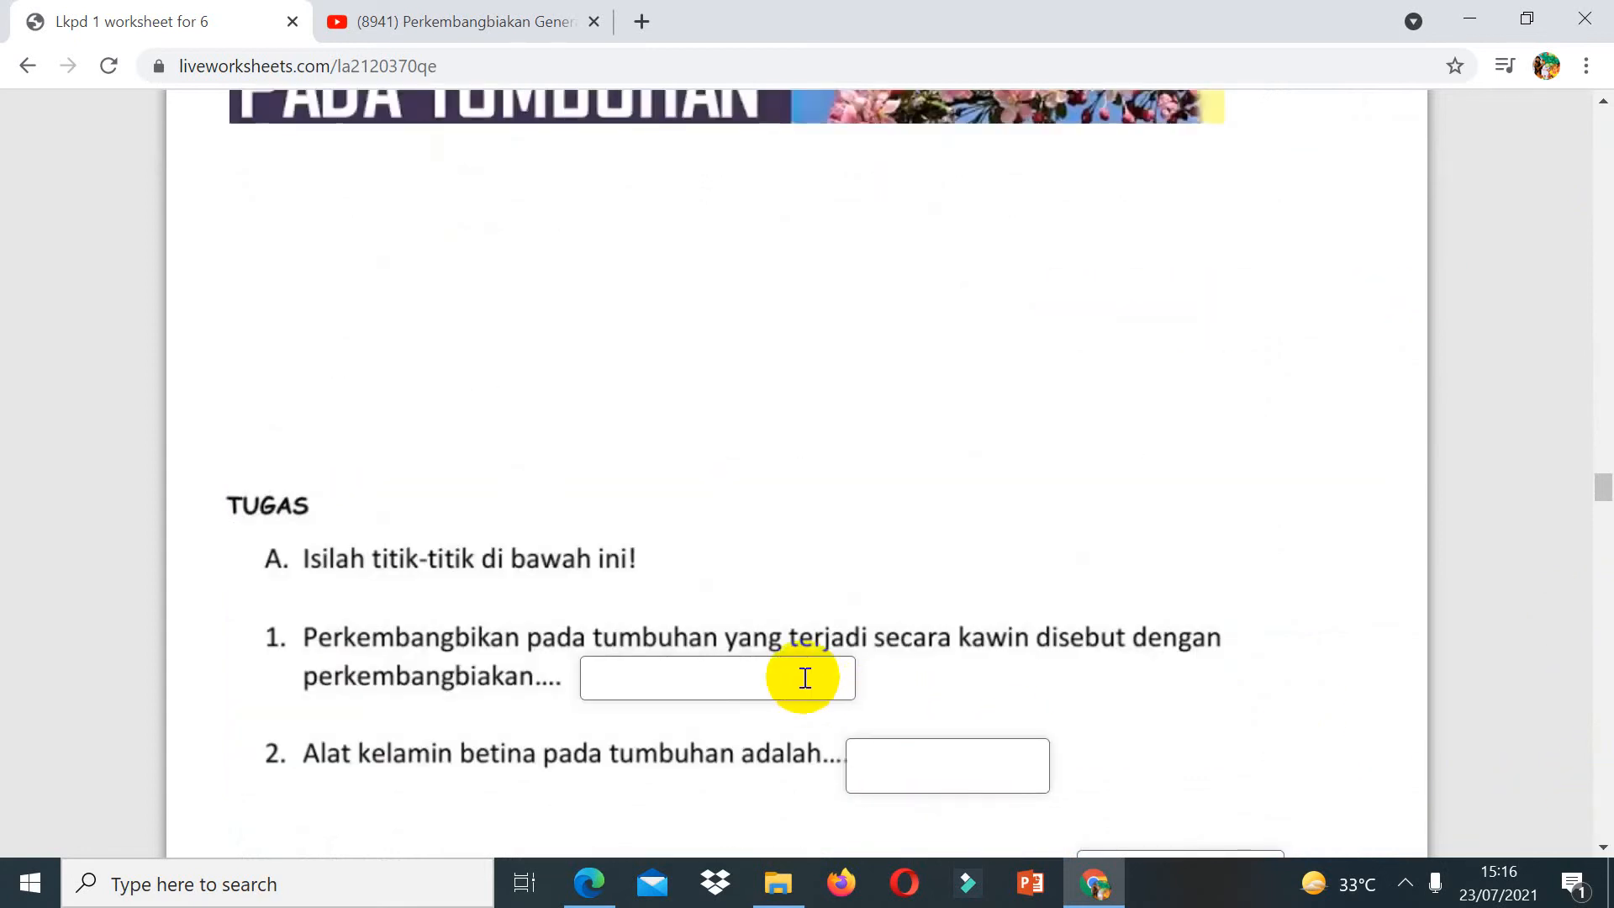
click(805, 677)
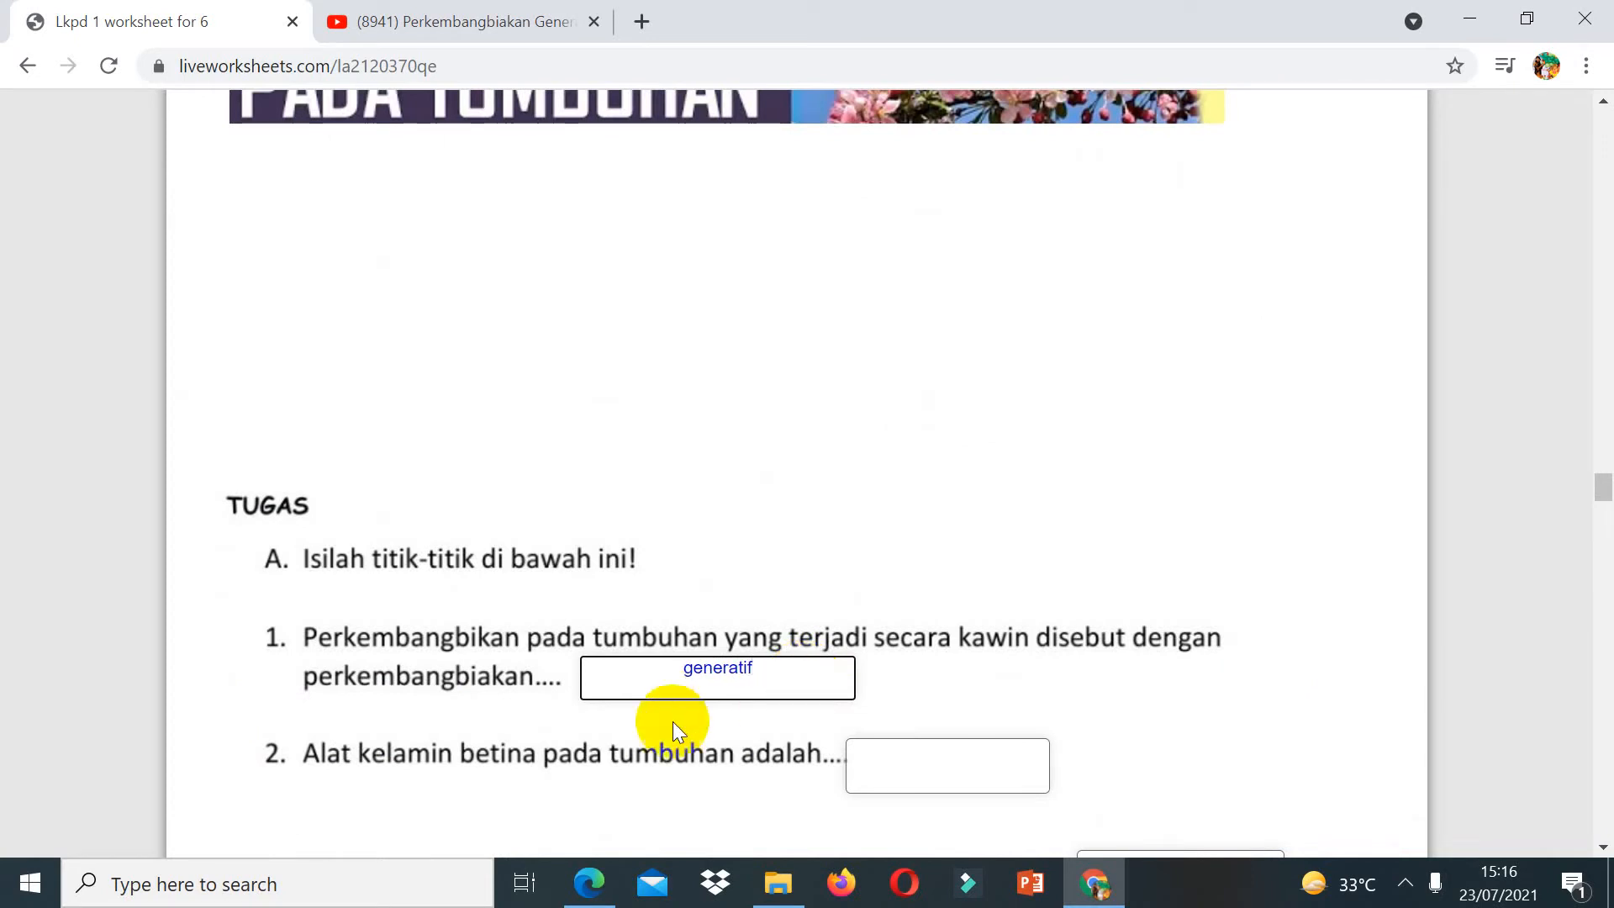
click(946, 755)
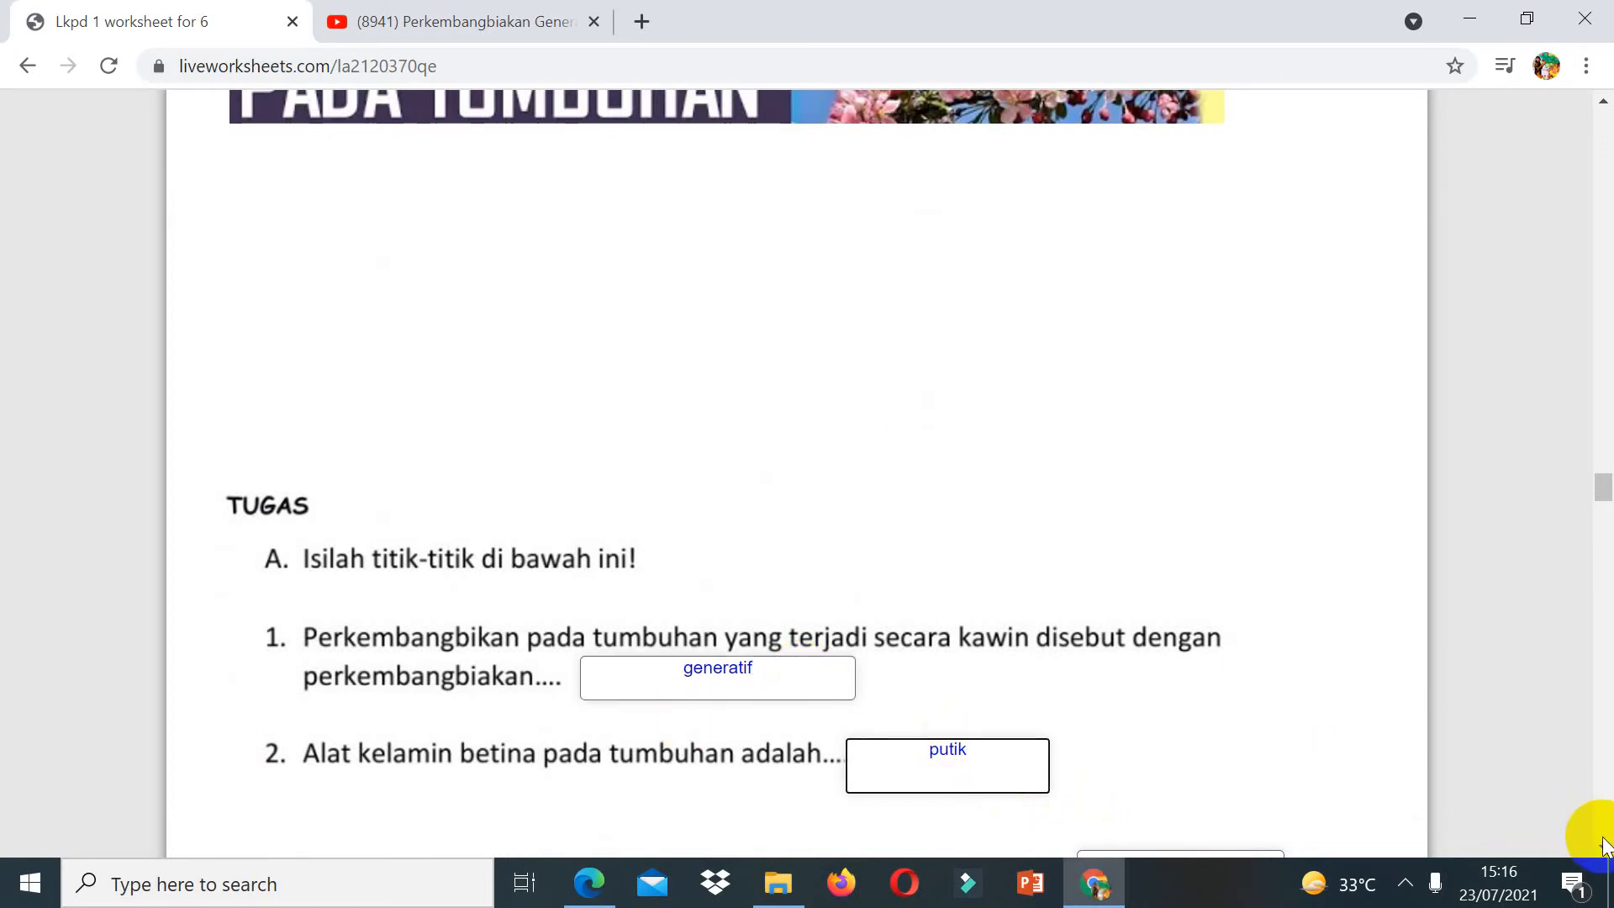
scroll(1603, 845, down, 3)
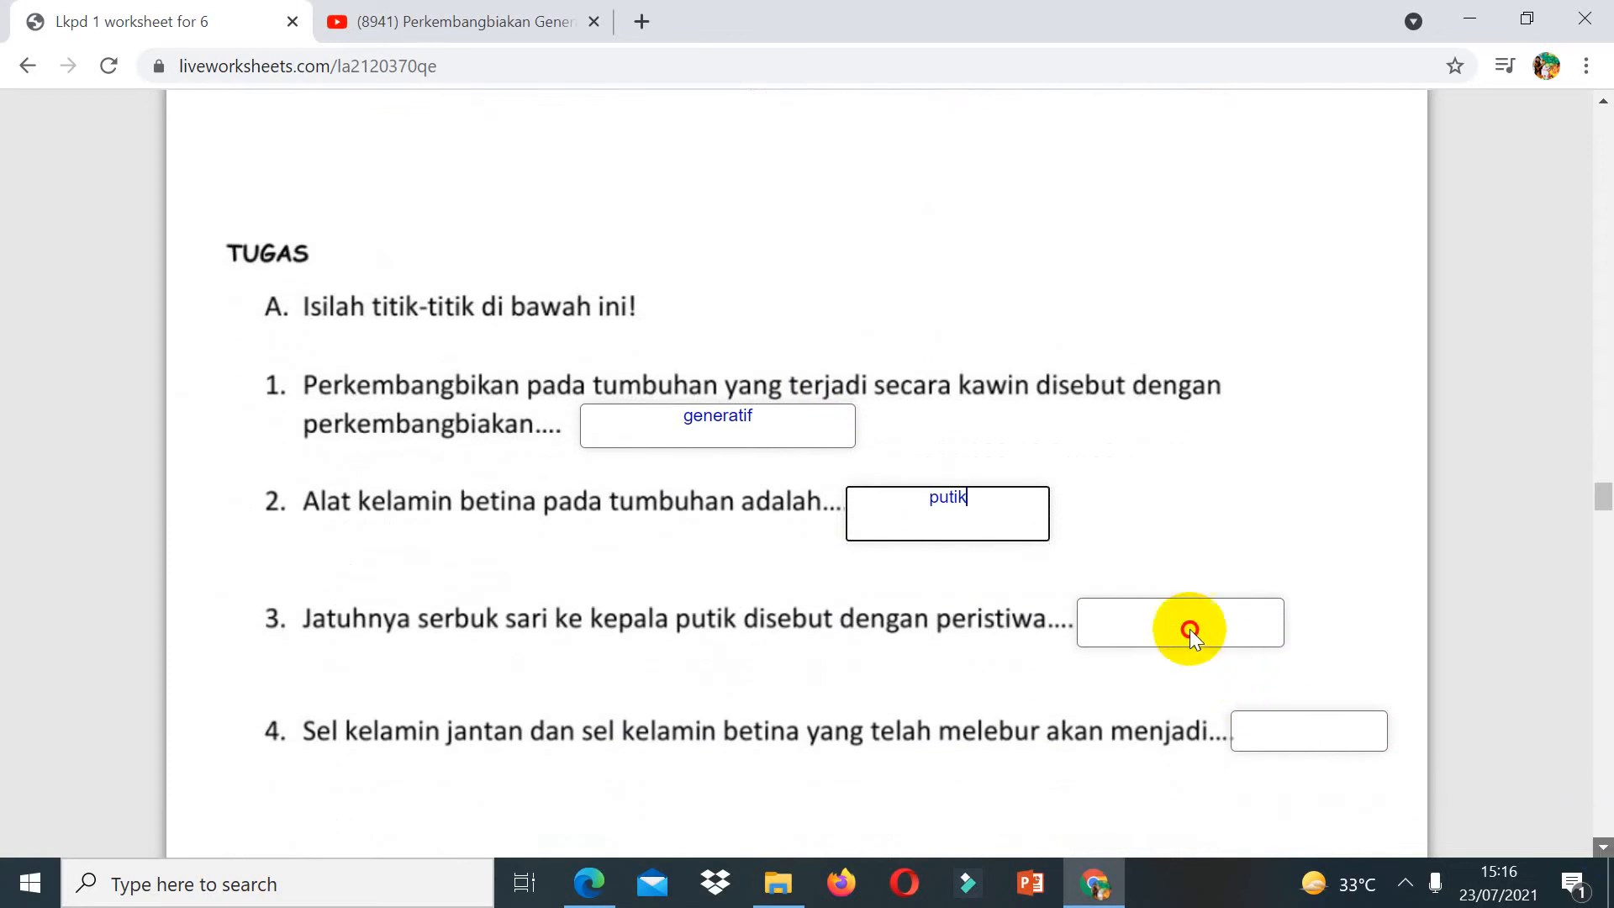
click(1184, 625)
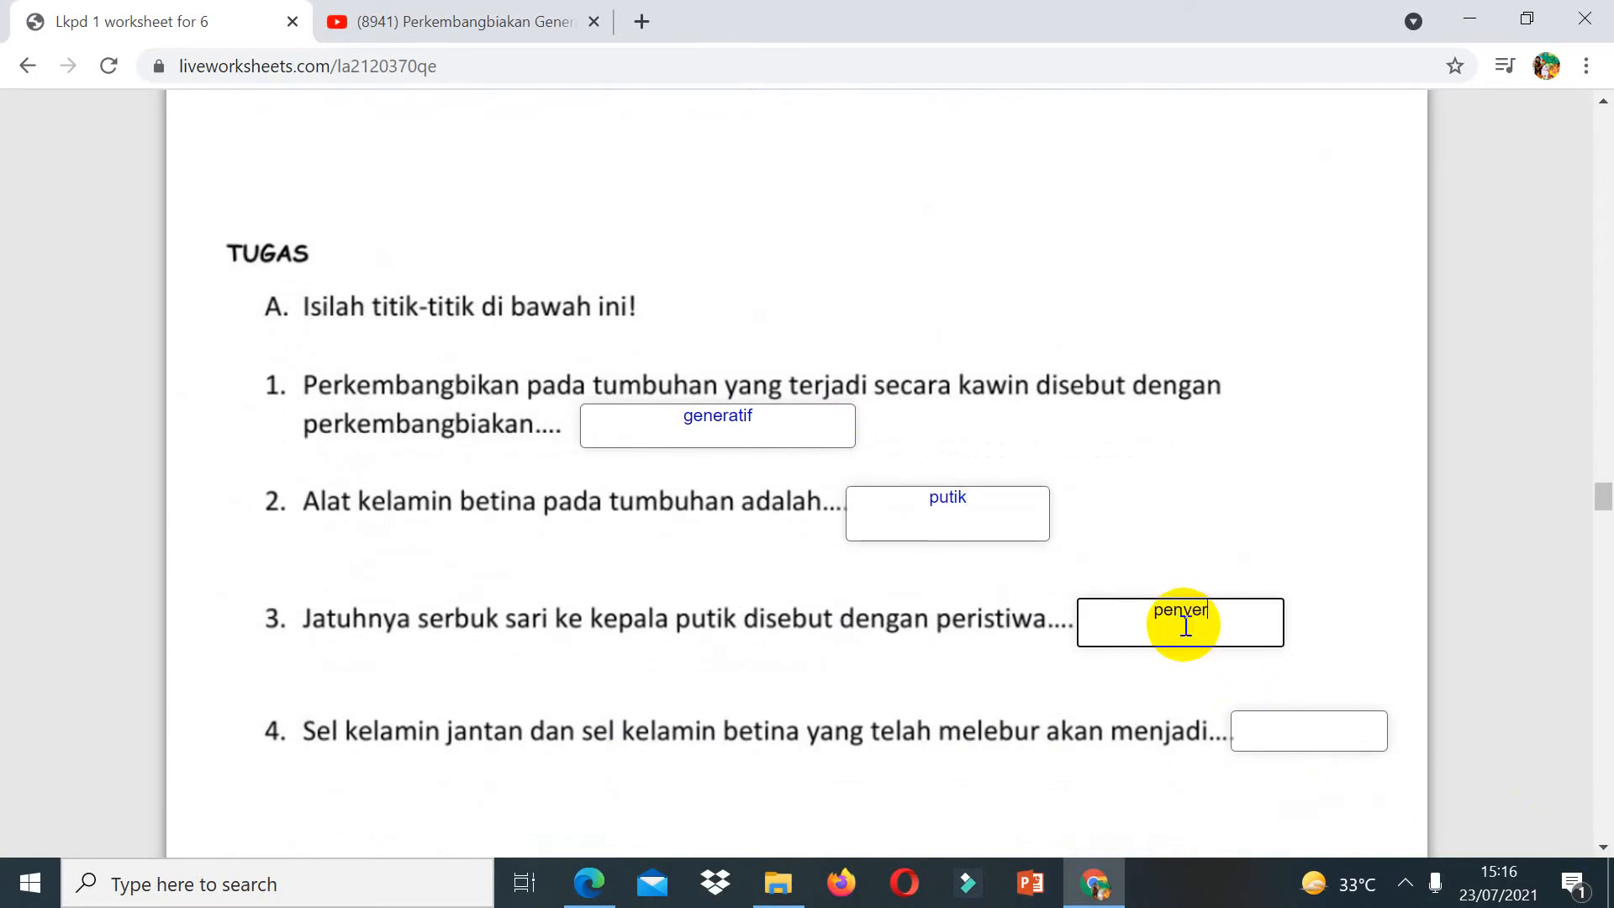
click(1268, 731)
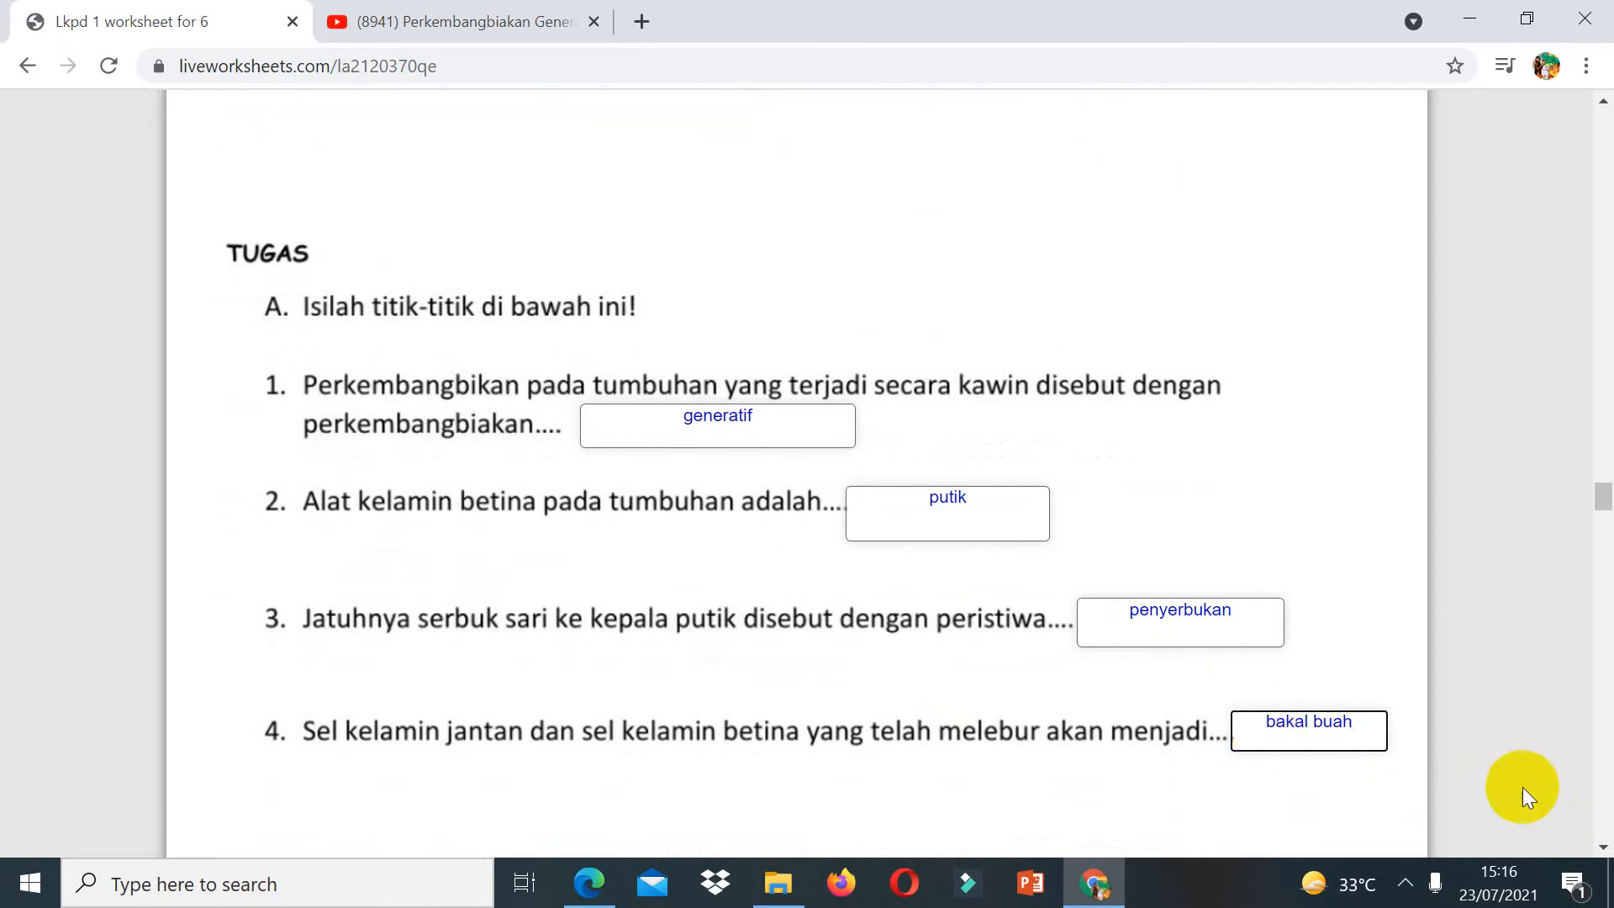
Step: Choose Anemogami, tidak memiliki kelenjar madu and benangsari dan putik in part B's multiple-choice questions
scroll(1596, 825, down, 15)
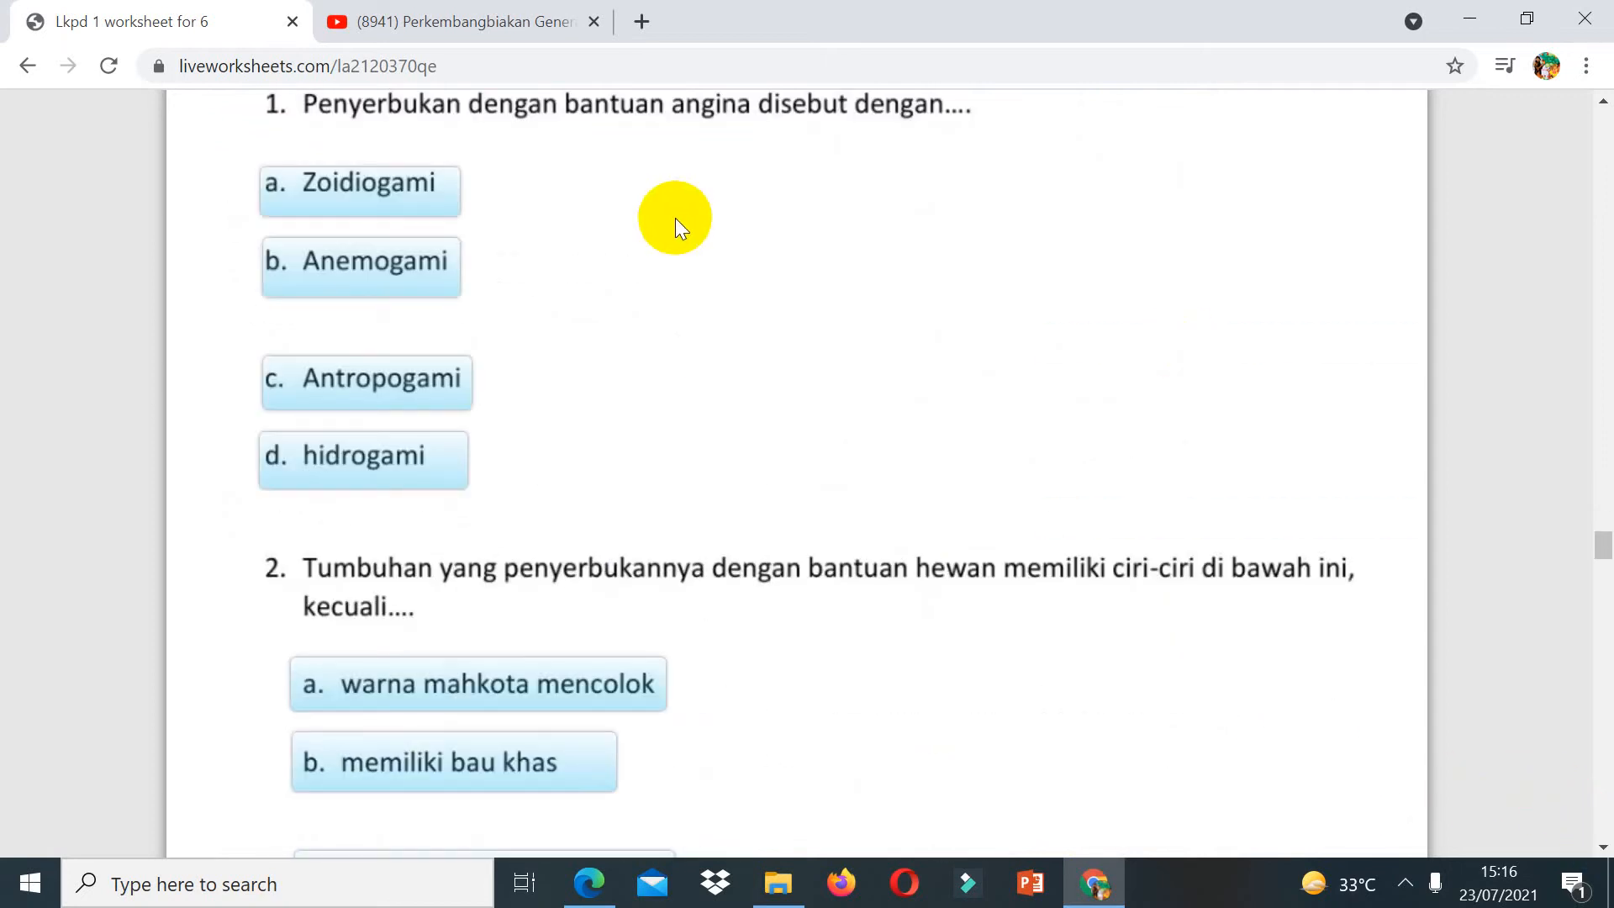
click(405, 251)
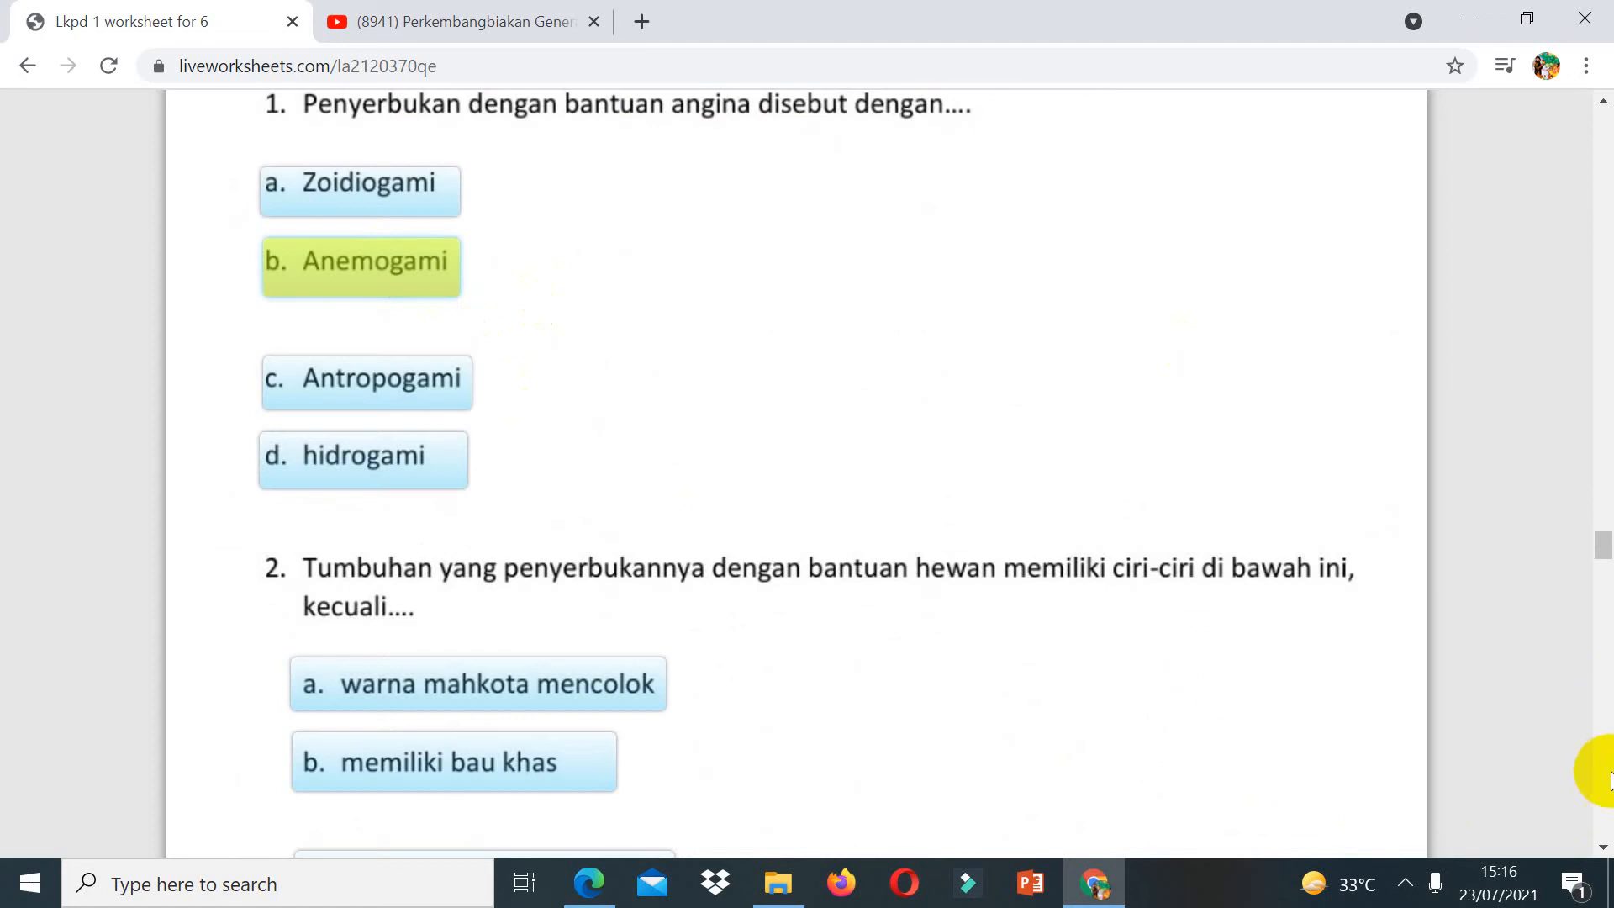
scroll(1611, 780, down, 8)
click(535, 303)
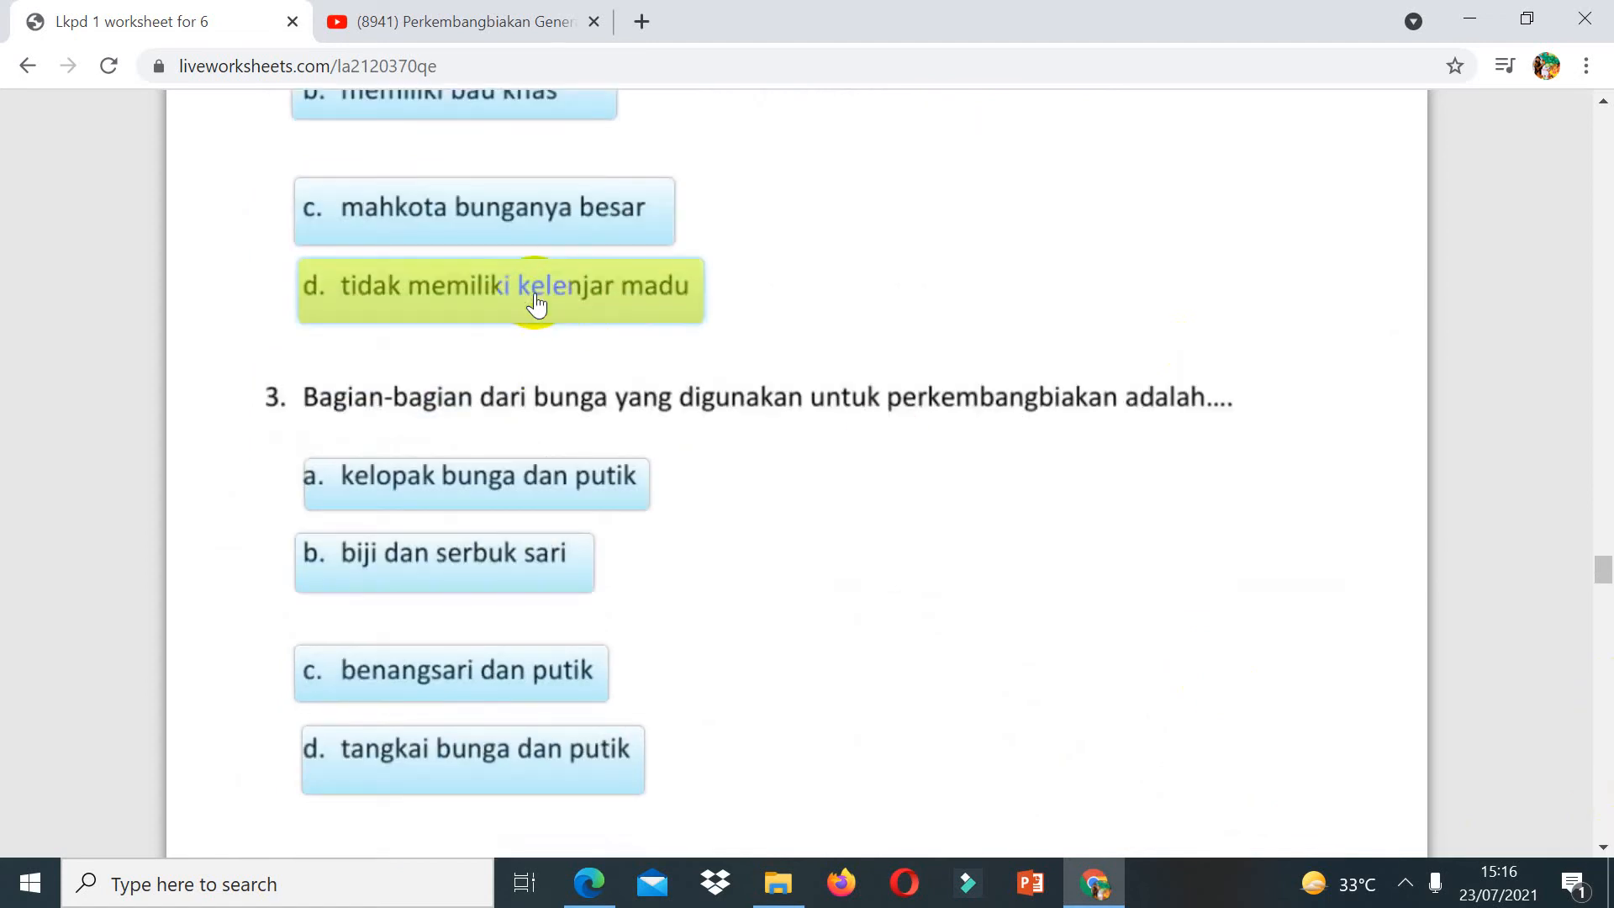
click(417, 702)
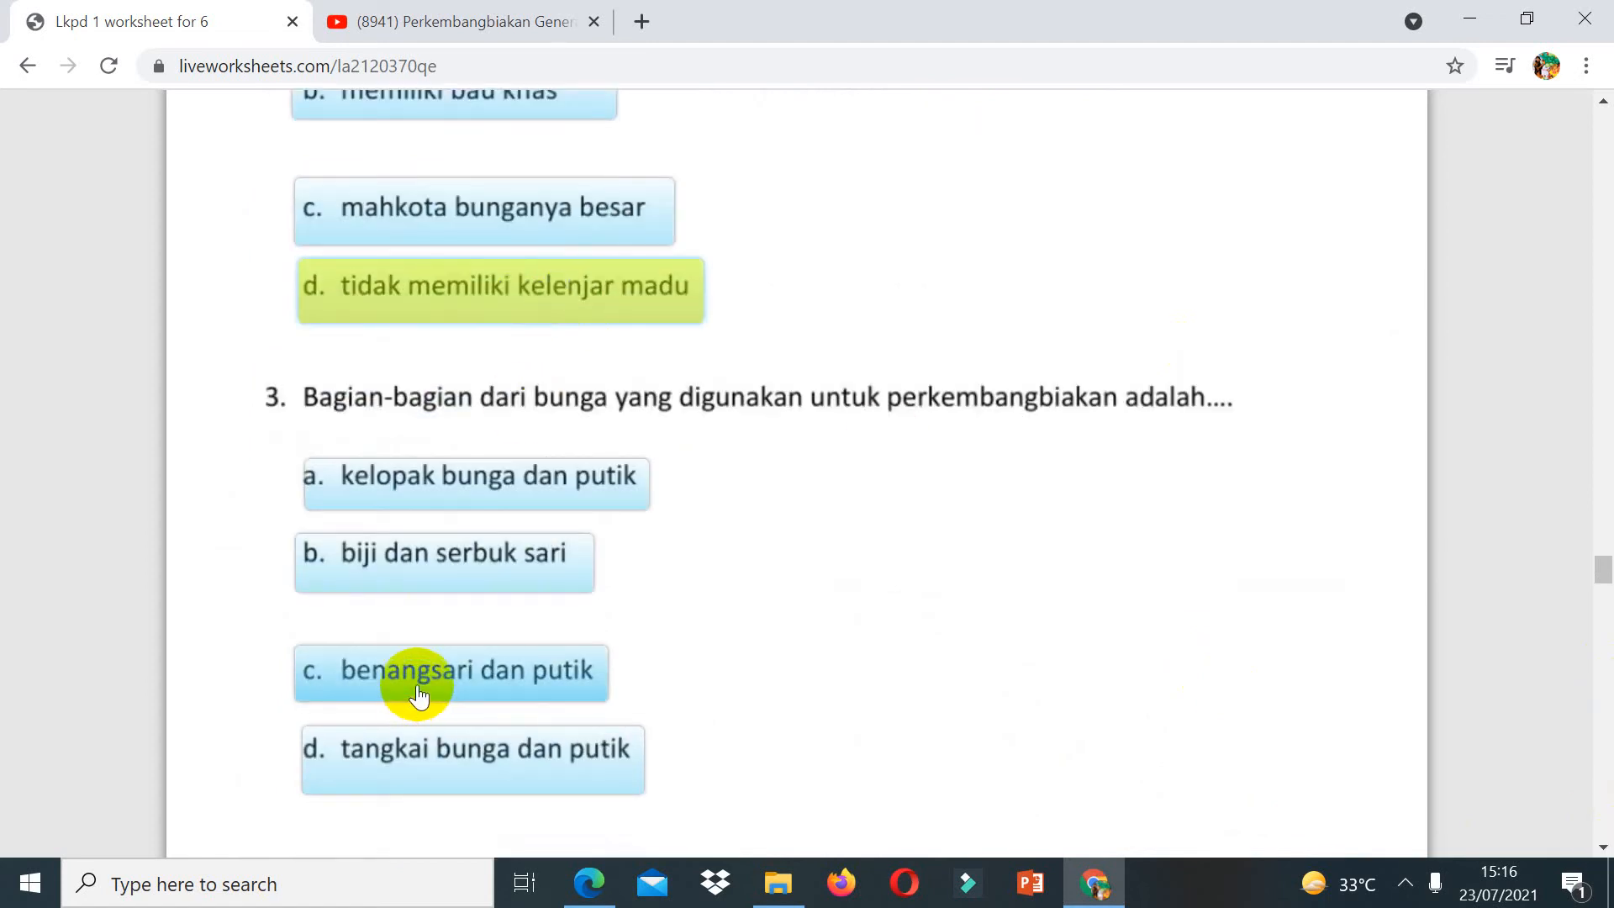
Step: Drag angin, entomogami, air and sendiri onto the matching questions in part C
click(1603, 846)
scroll(1603, 846, down, 10)
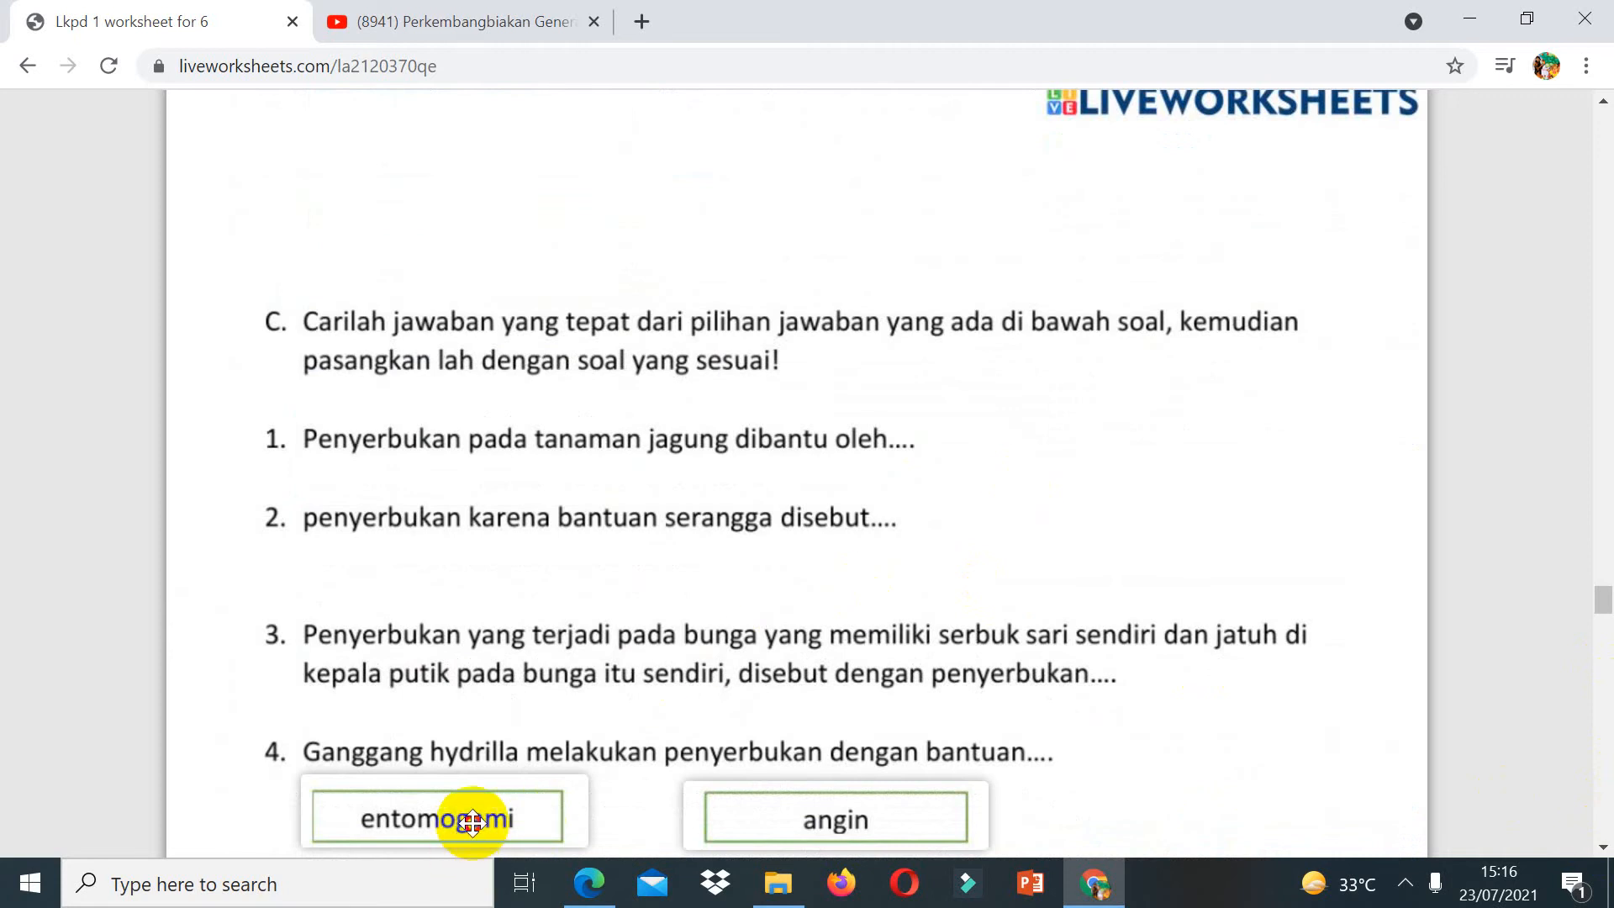
drag(461, 814, 1002, 494)
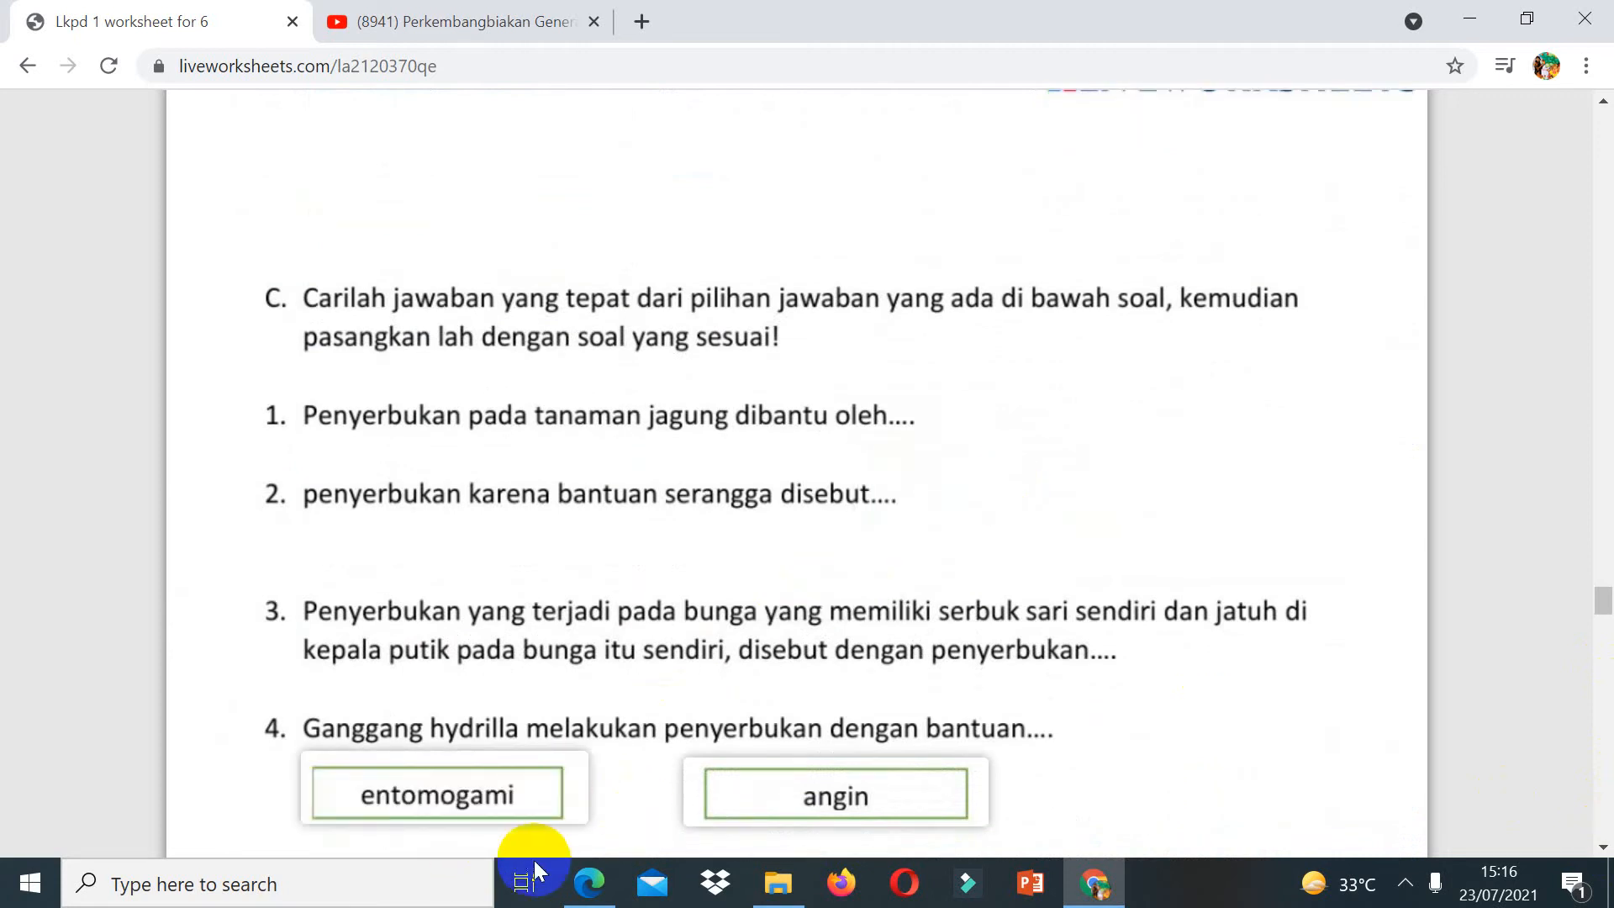
drag(512, 793, 1062, 496)
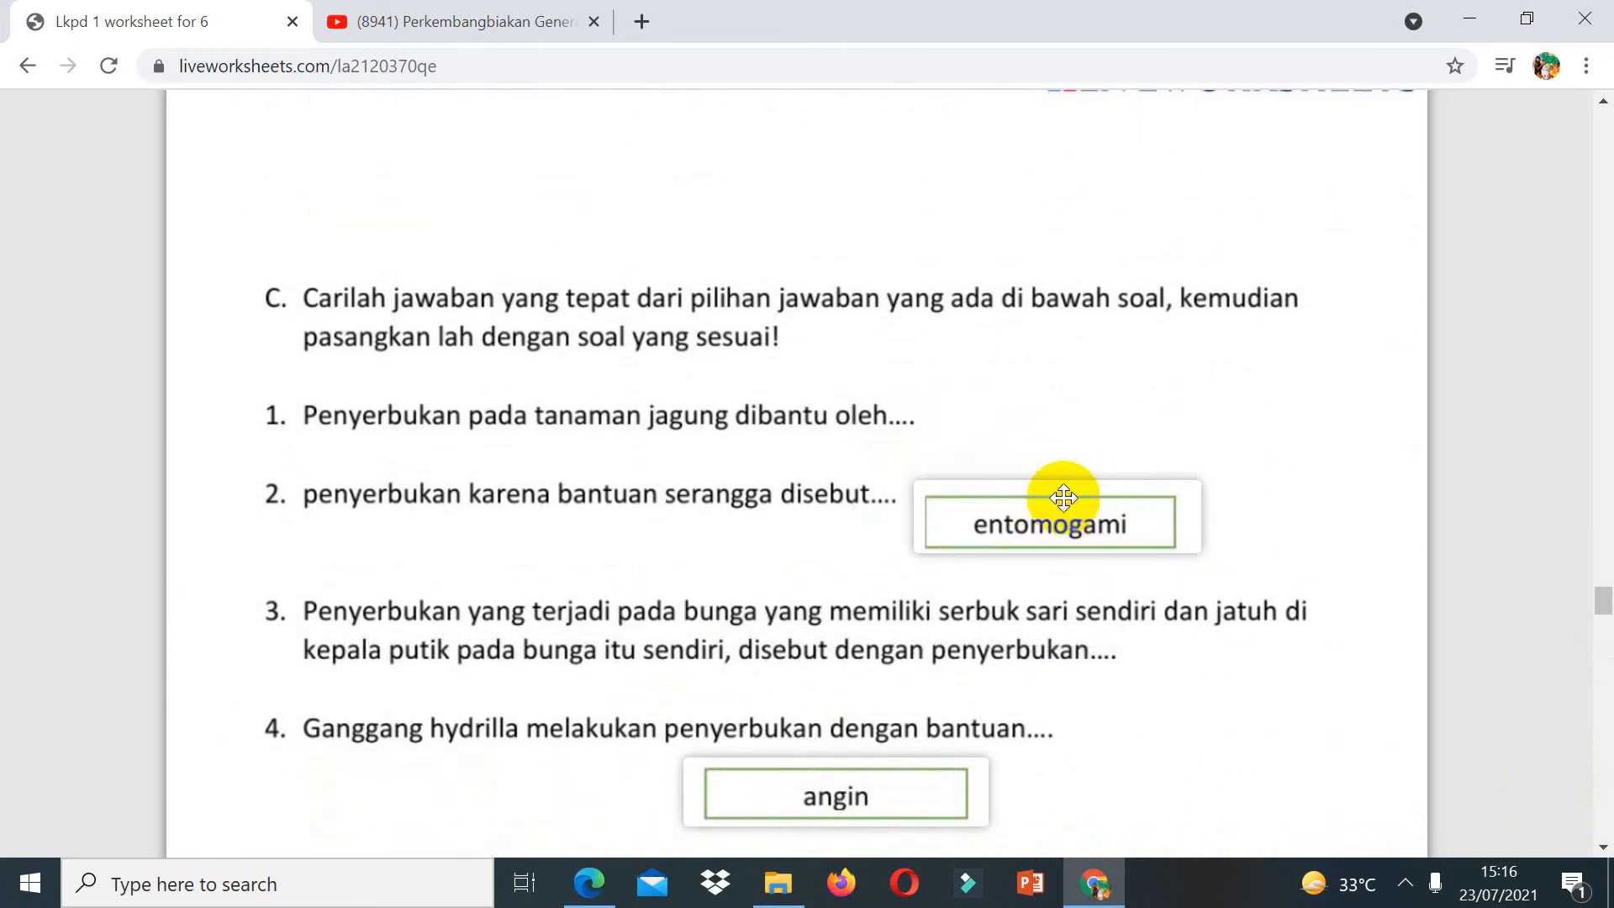
drag(921, 803, 1067, 428)
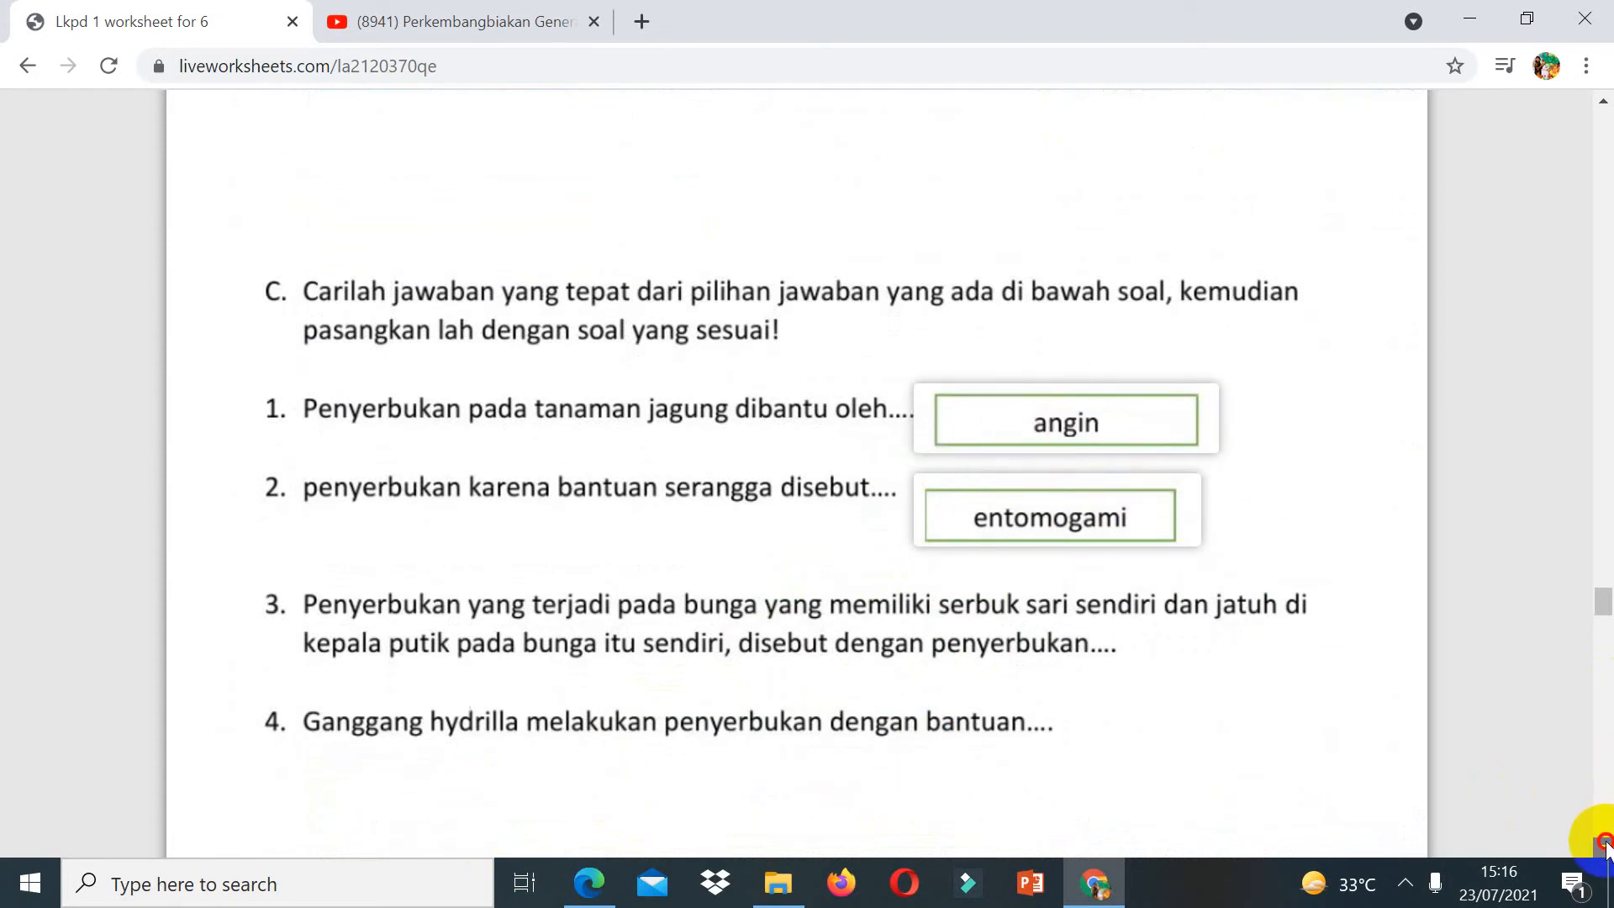
scroll(1600, 832, down, 3)
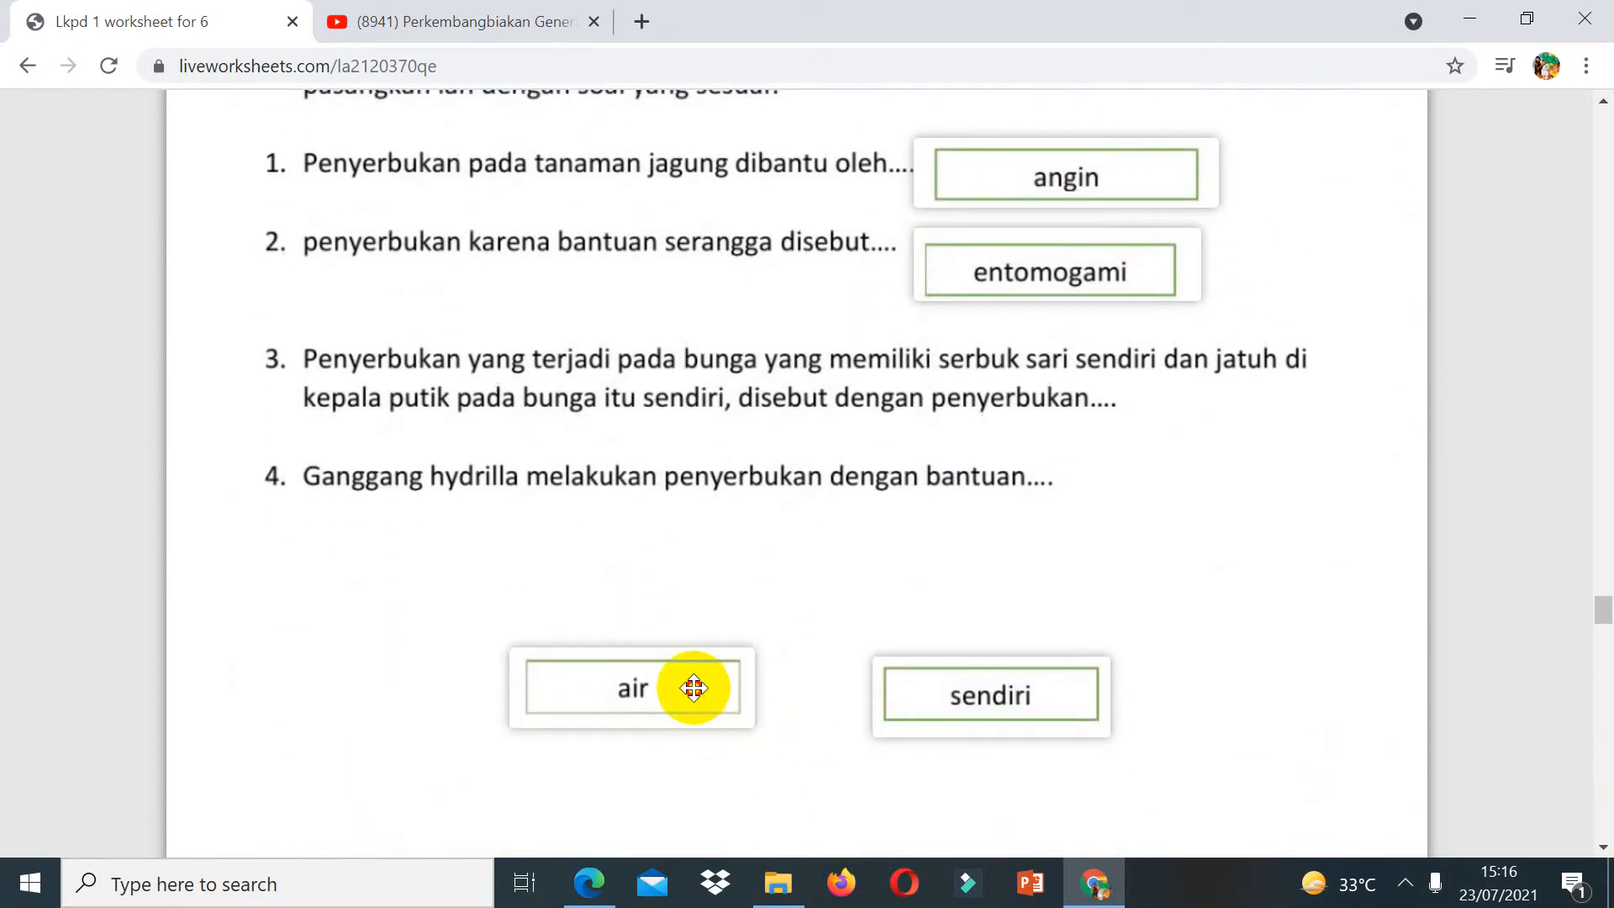
drag(695, 684, 1178, 495)
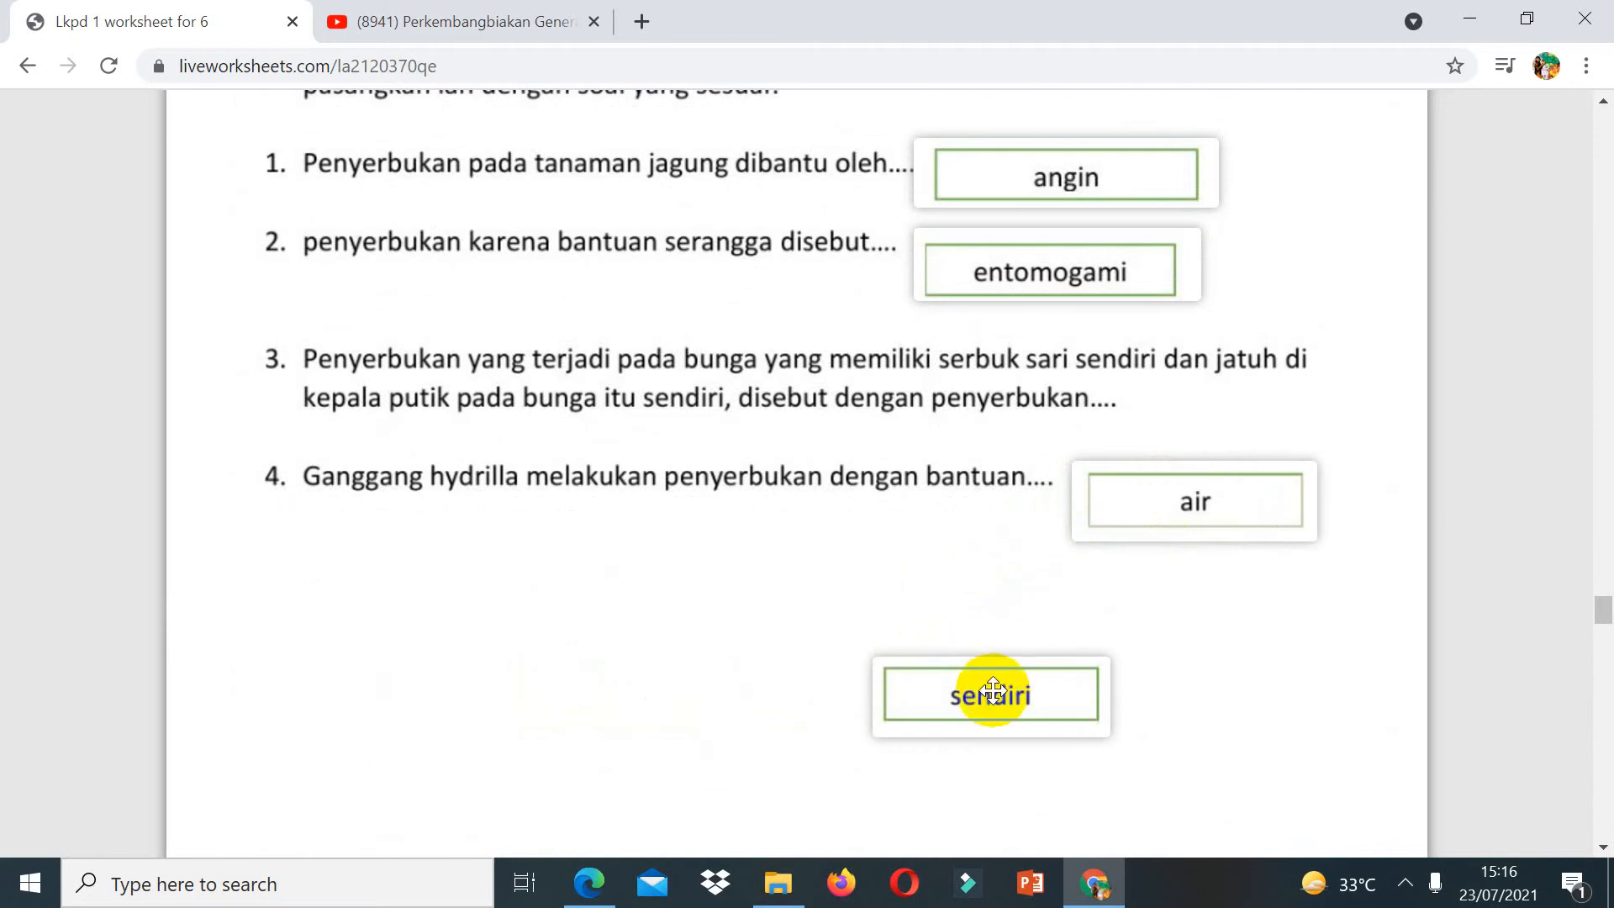
drag(994, 691, 1230, 398)
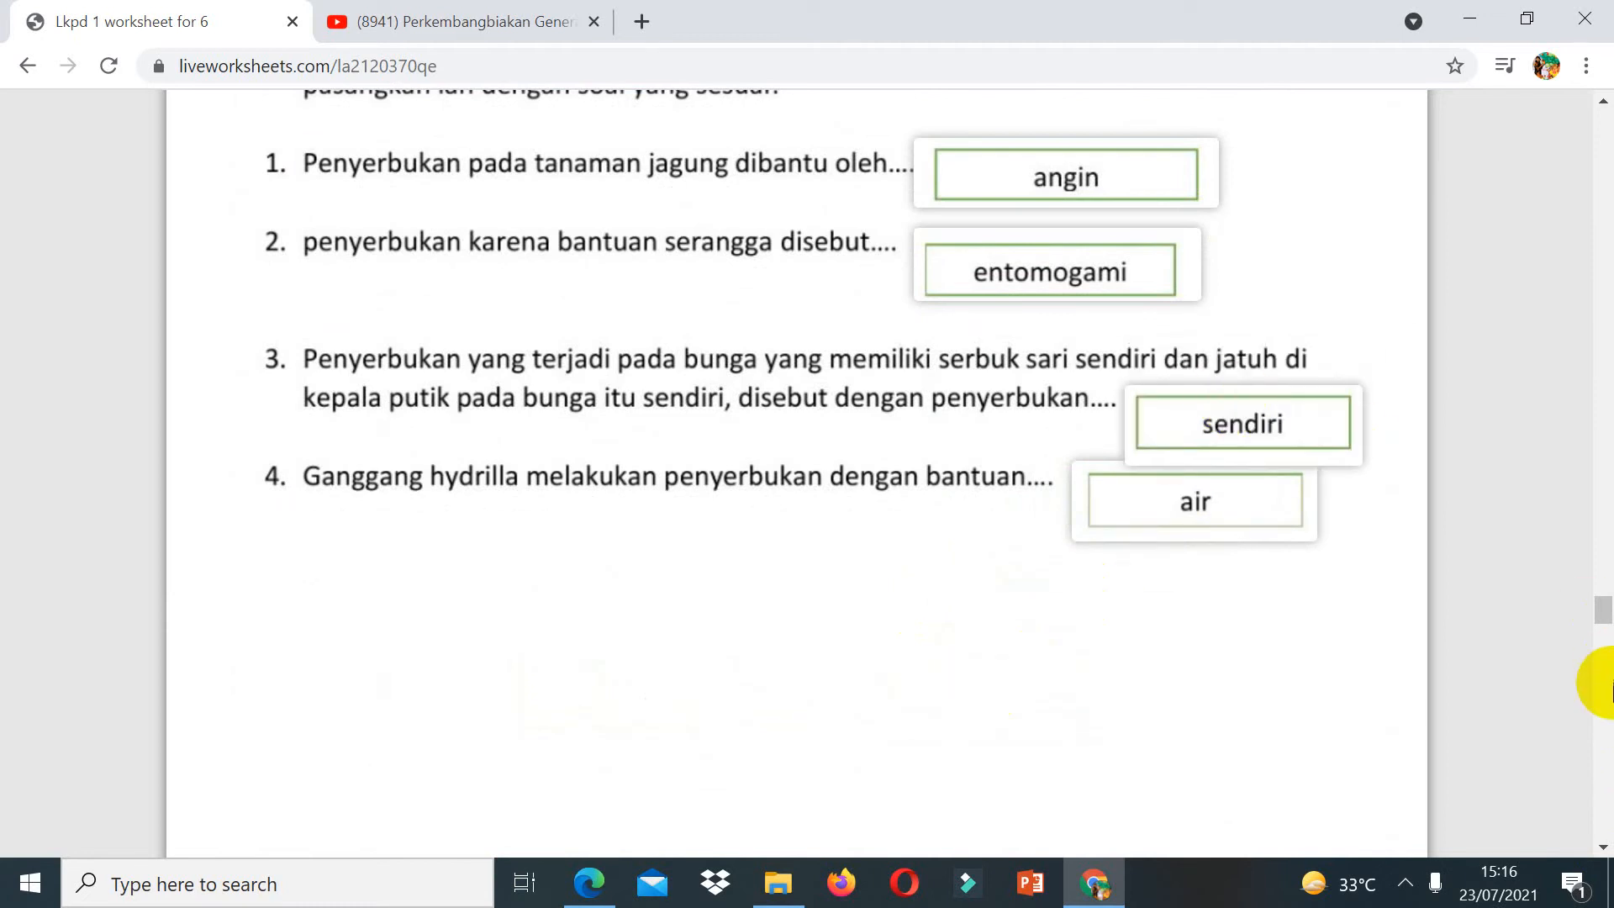
Step: Match part D's items by drawing lines to putik, generatif and bastar
click(1610, 706)
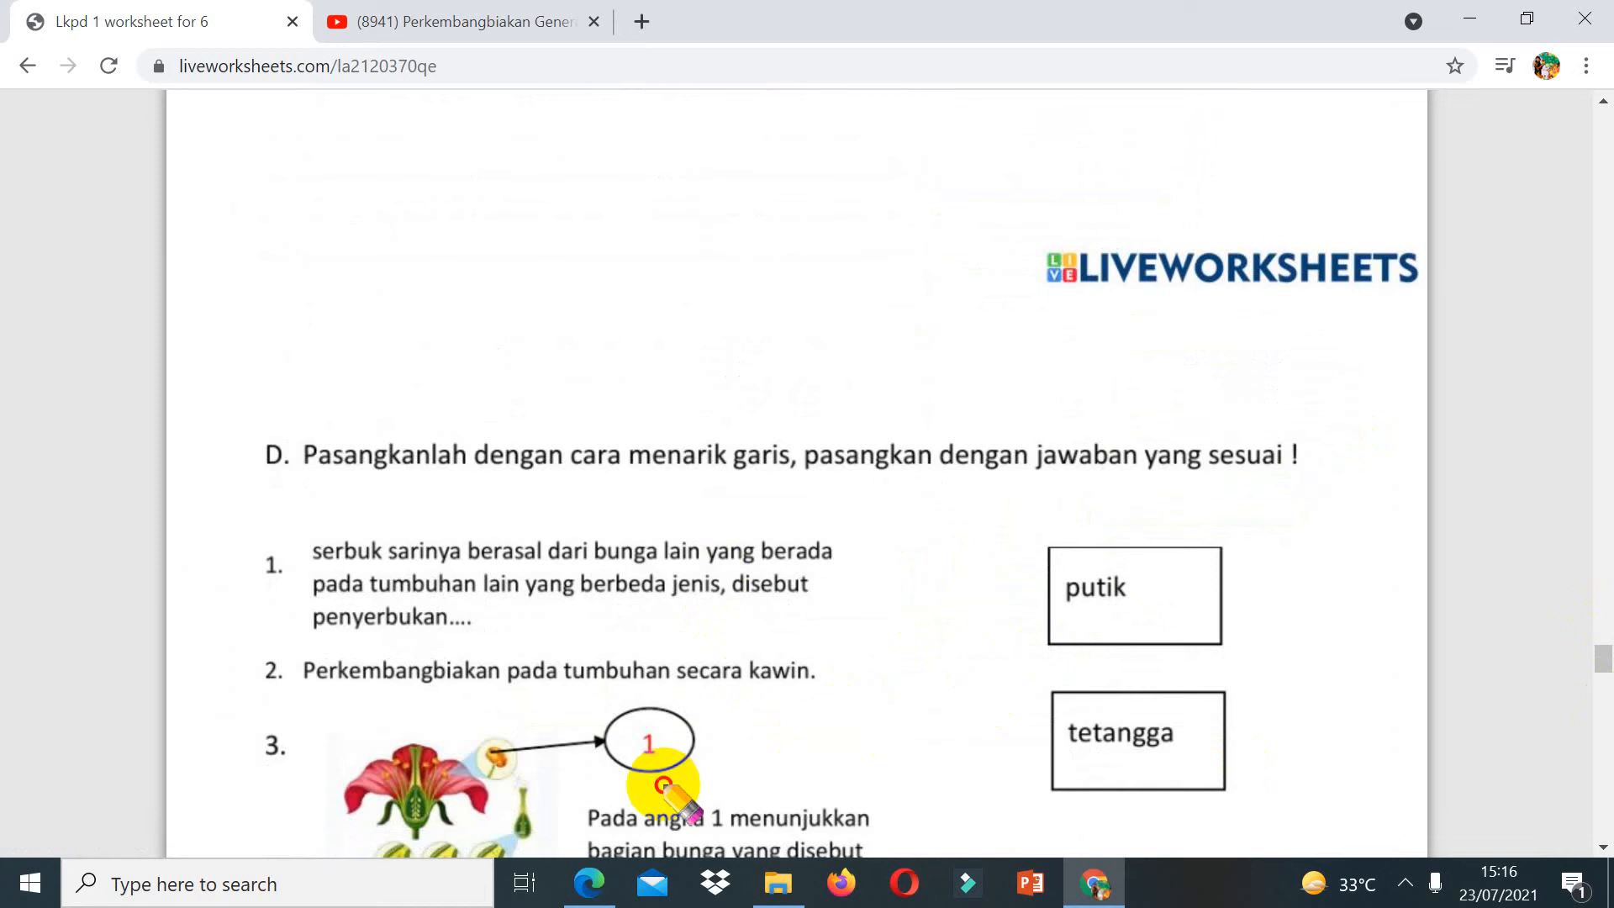
mouse_move(677, 773)
mouse_down()
mouse_move(1019, 656)
mouse_move(1078, 604)
mouse_up()
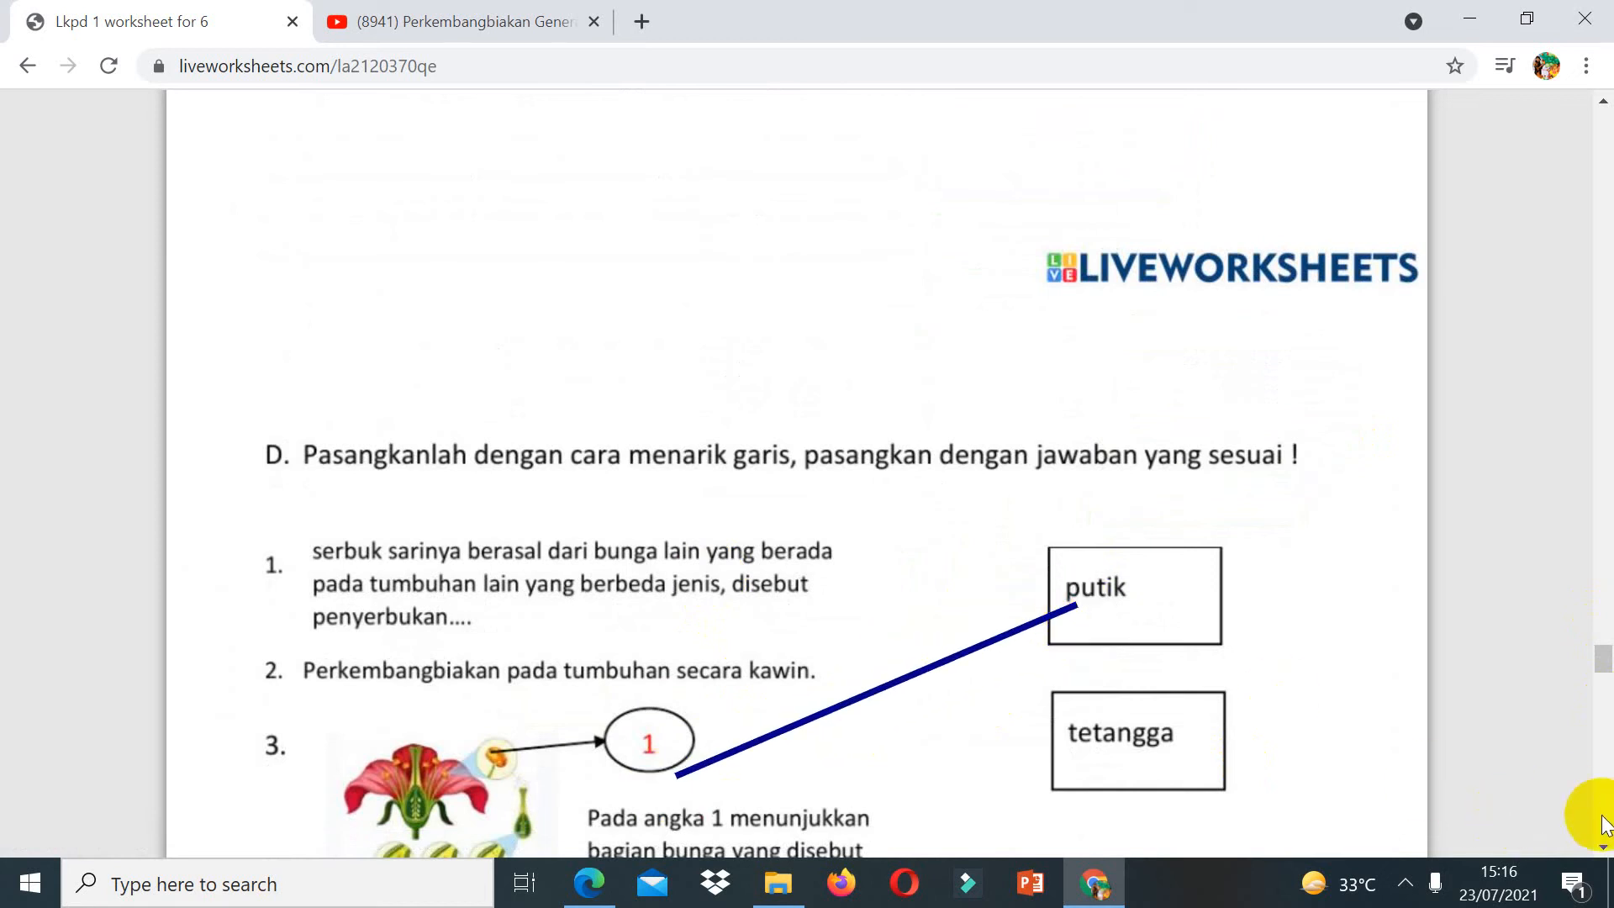
click(1603, 848)
scroll(1603, 848, down, 4)
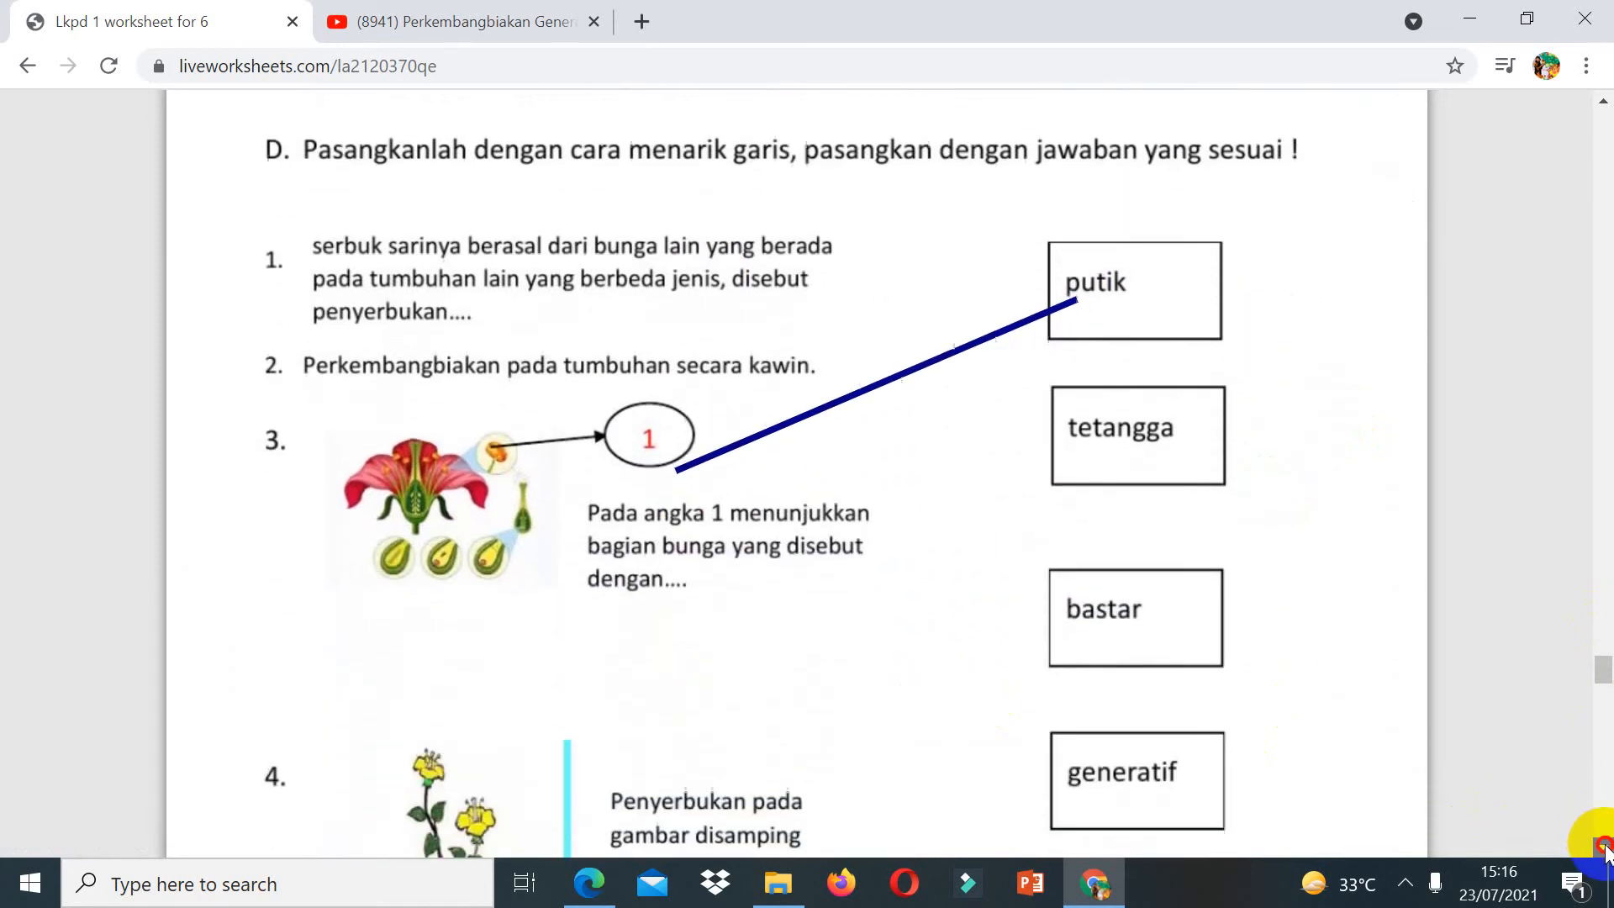
drag(670, 763, 1093, 244)
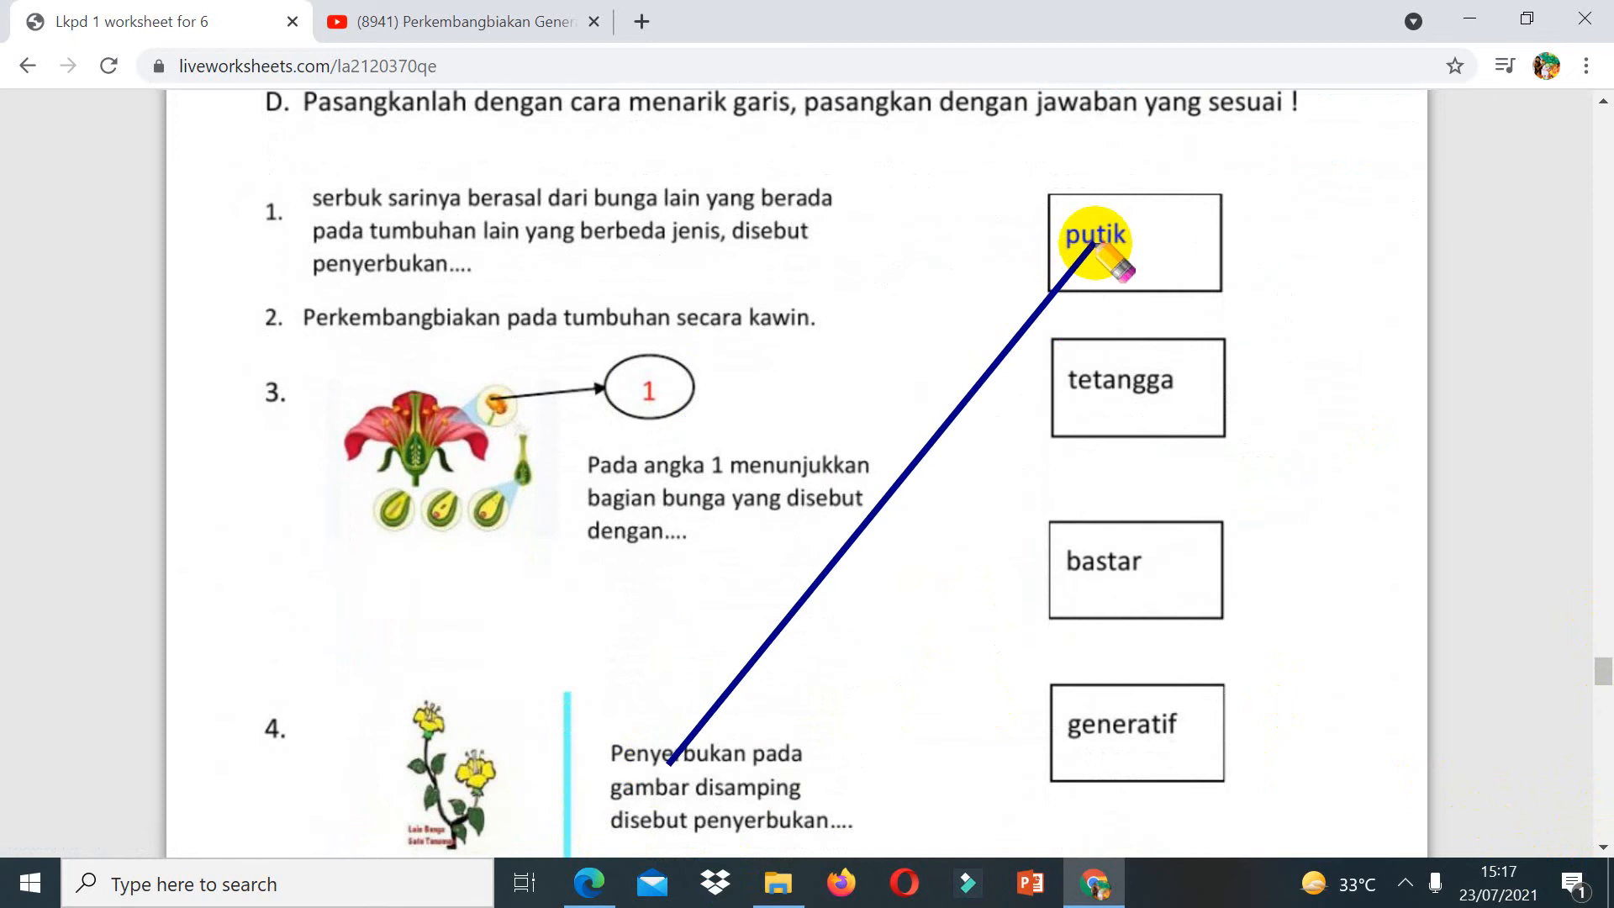
mouse_move(807, 345)
mouse_down()
mouse_move(1158, 603)
mouse_move(1129, 765)
mouse_up()
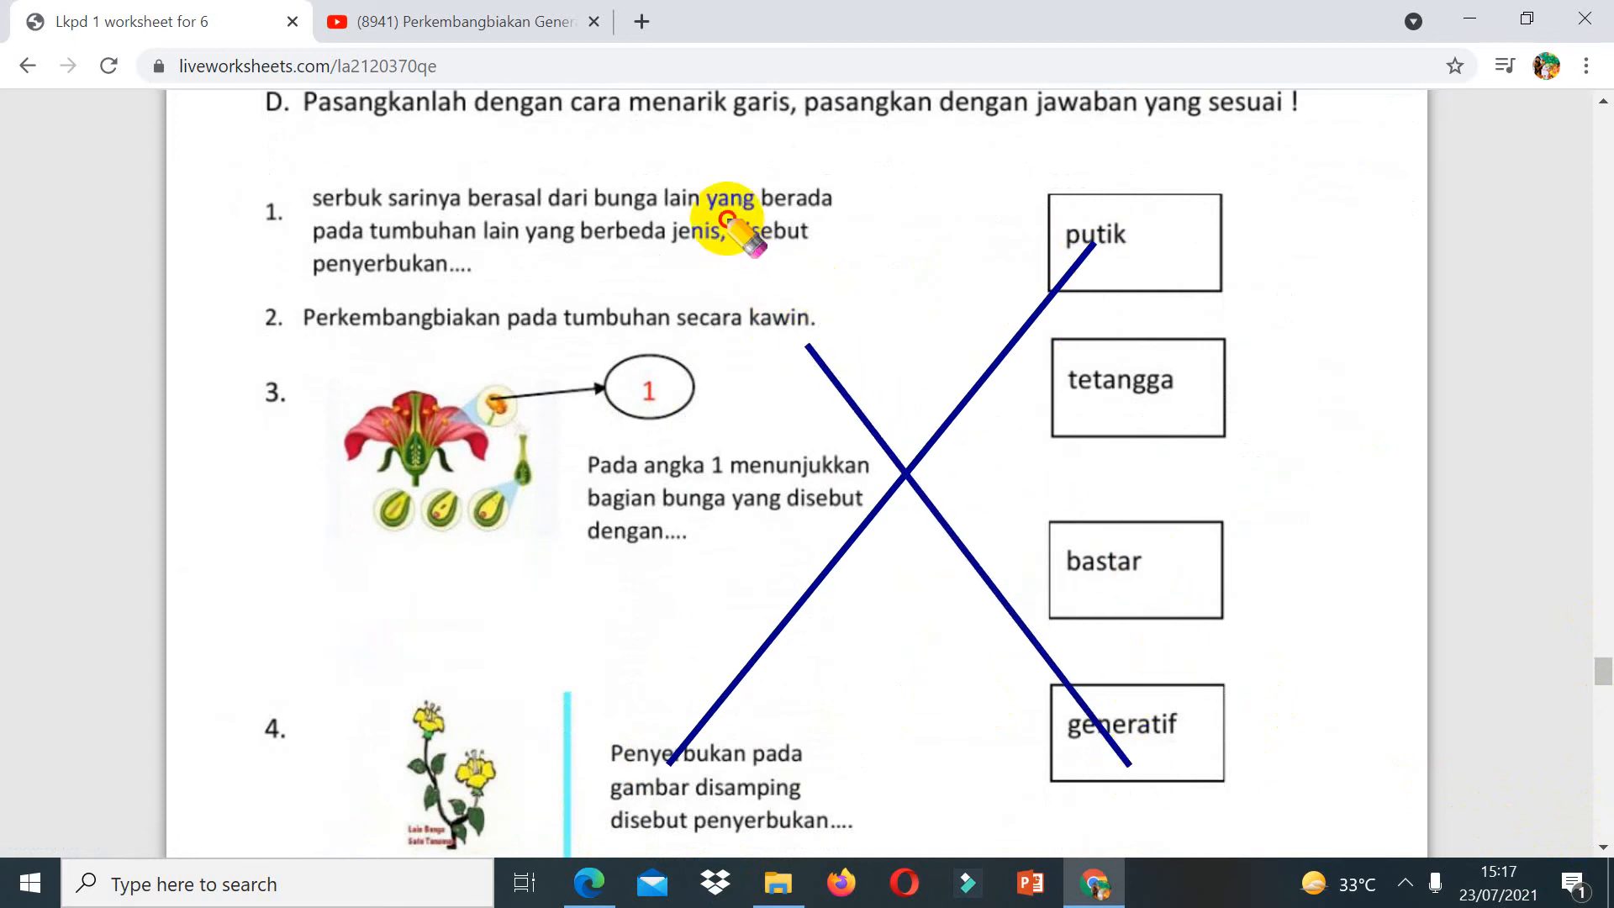
mouse_move(727, 219)
mouse_down()
mouse_move(955, 421)
mouse_move(1072, 559)
mouse_up()
Step: Finish the worksheet and choose to email the answers to the teacher
click(1605, 728)
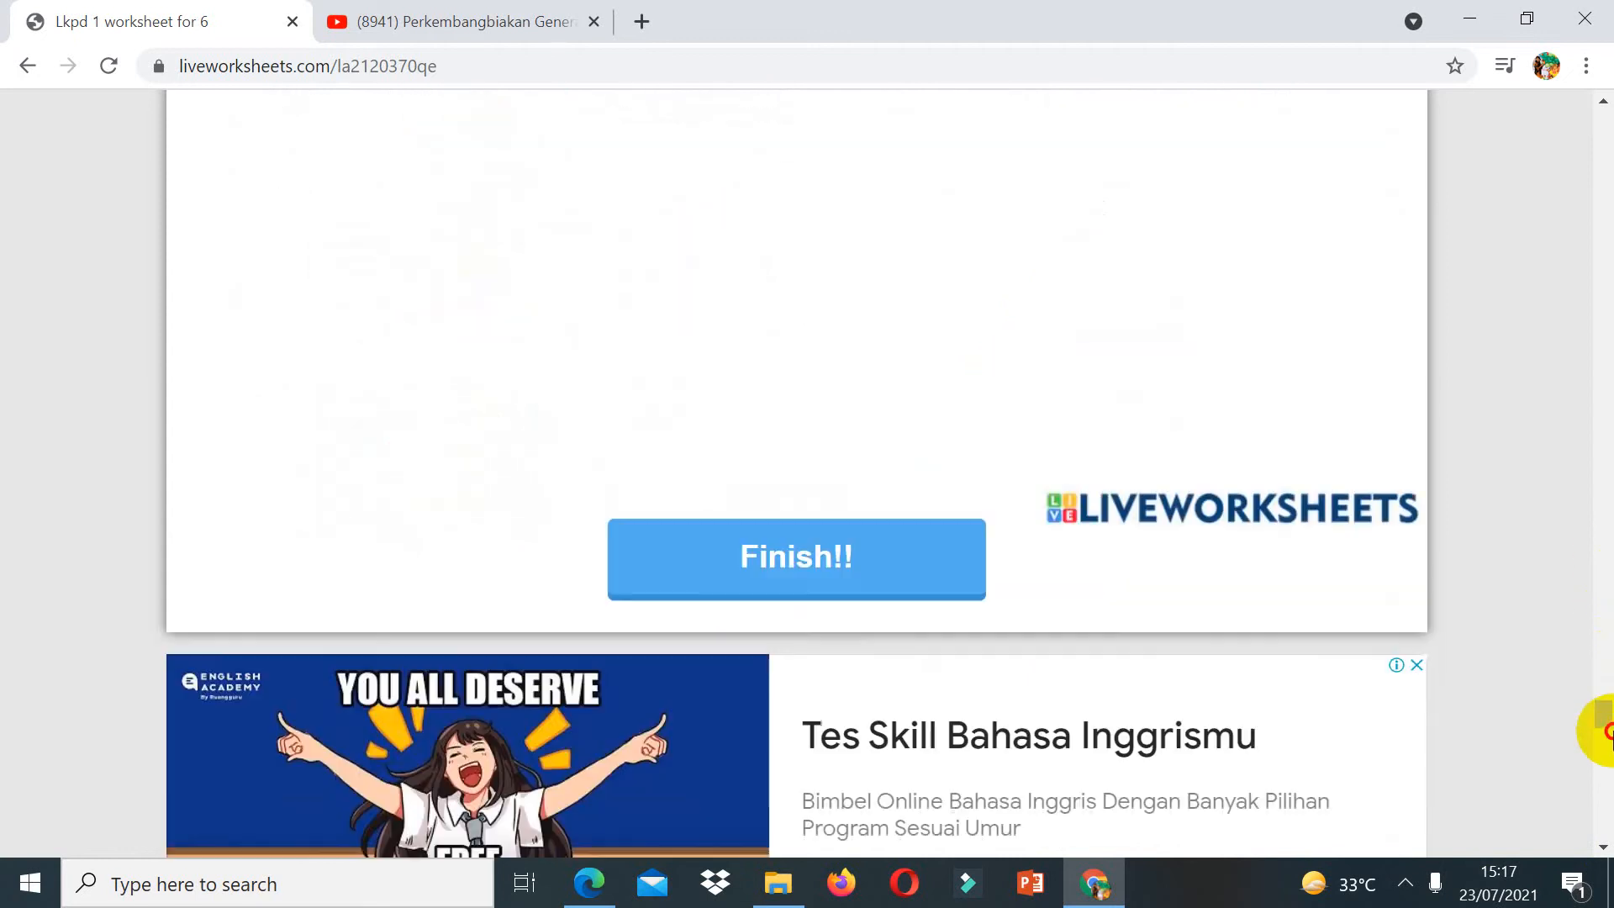
click(945, 425)
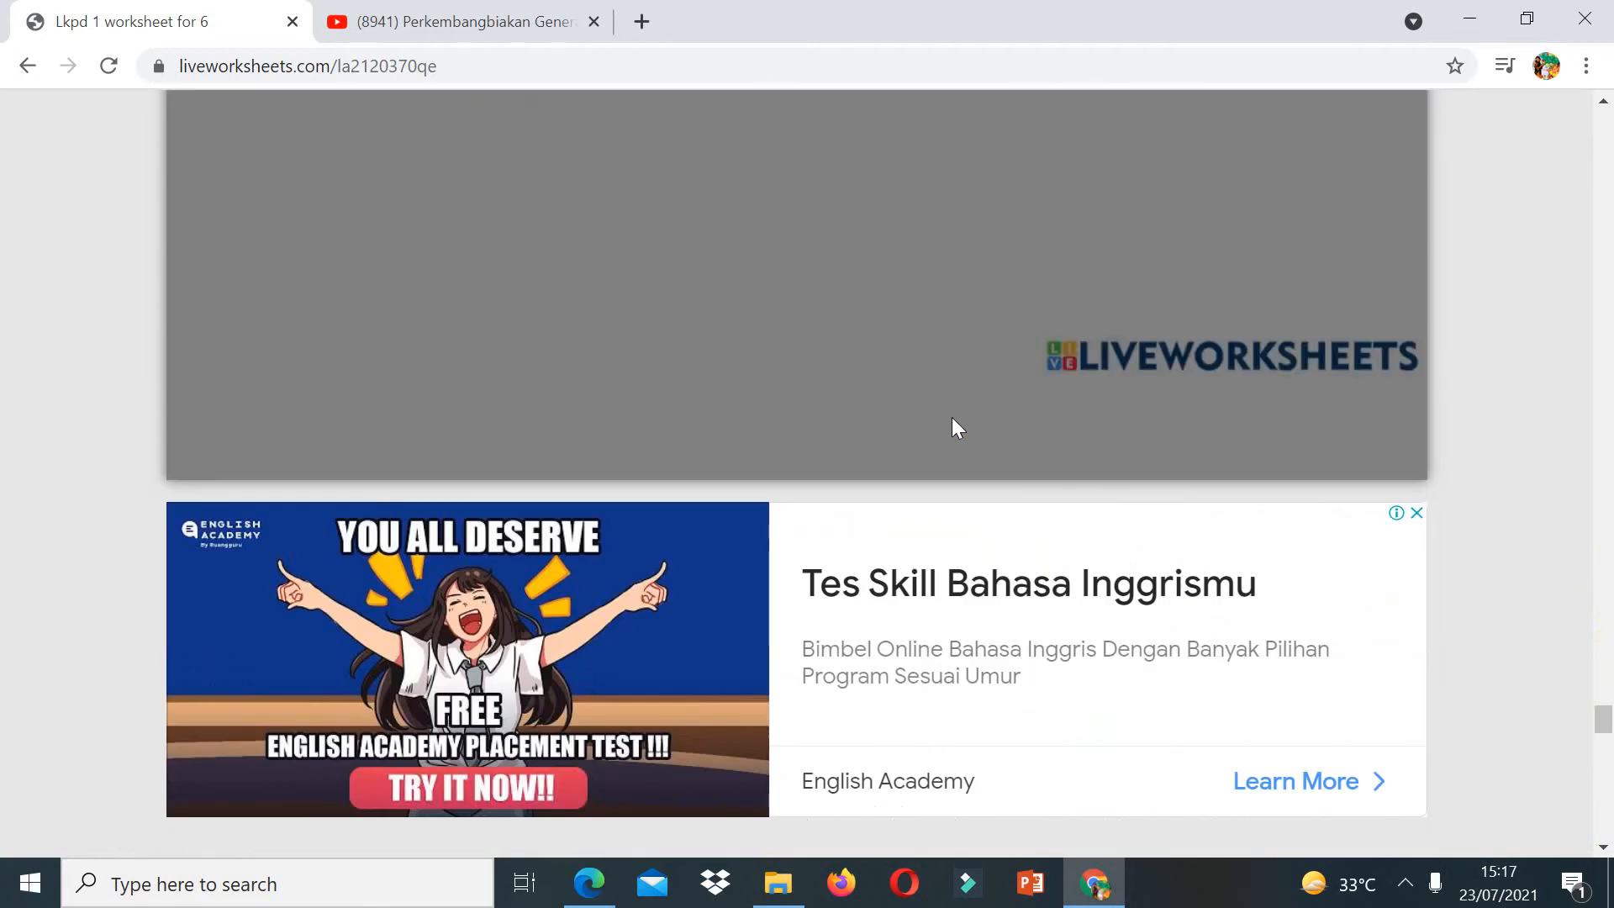
click(952, 419)
click(1605, 195)
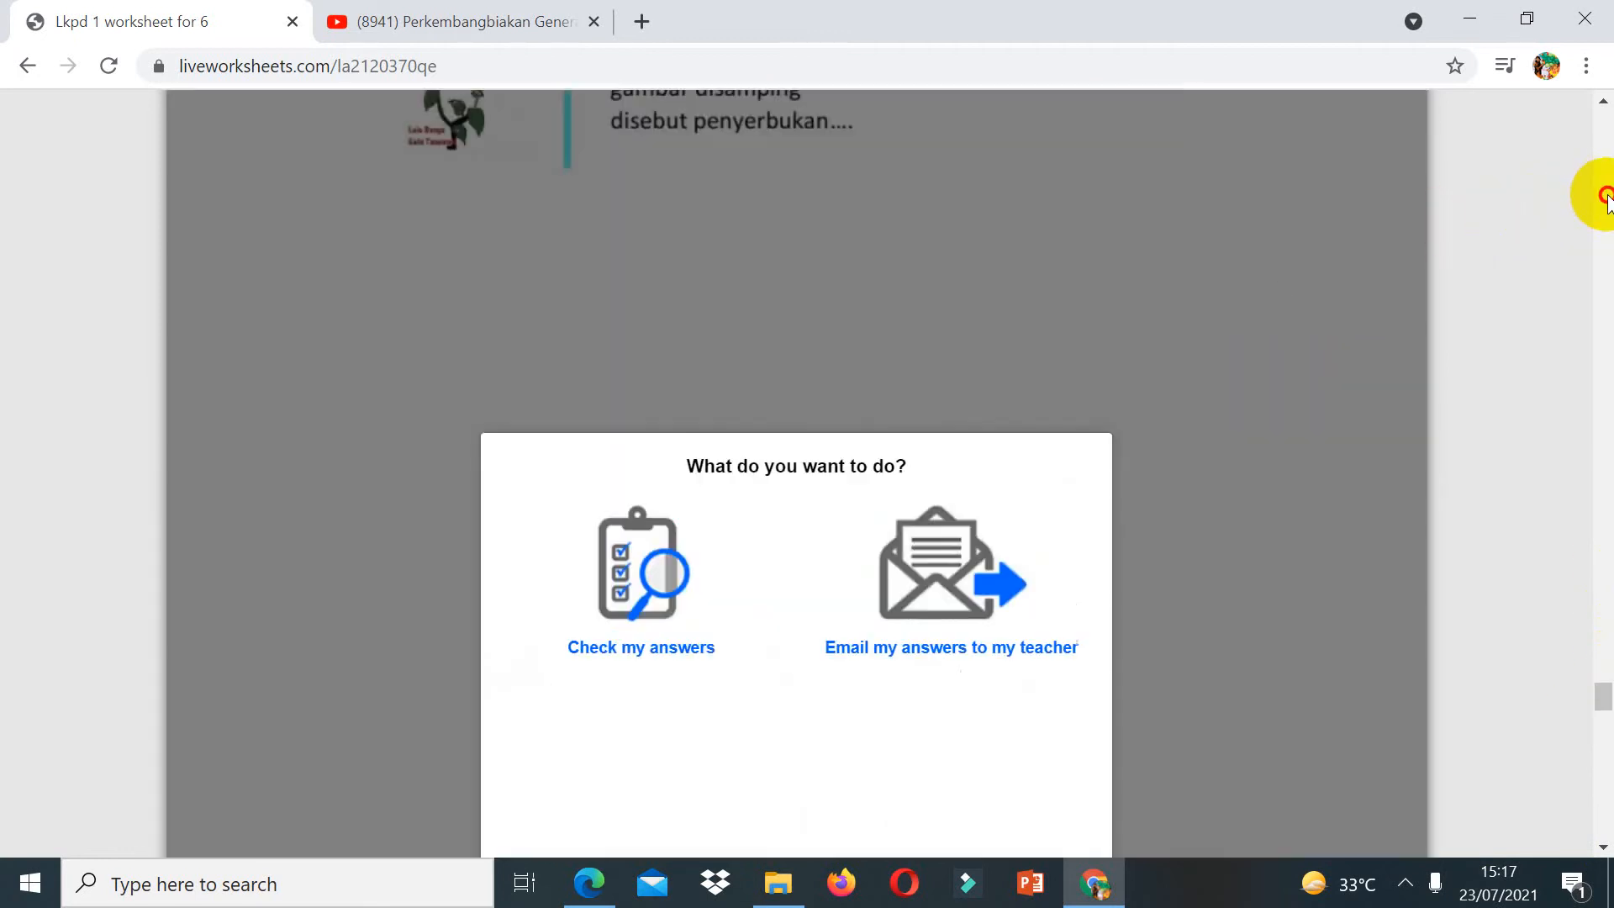
click(928, 655)
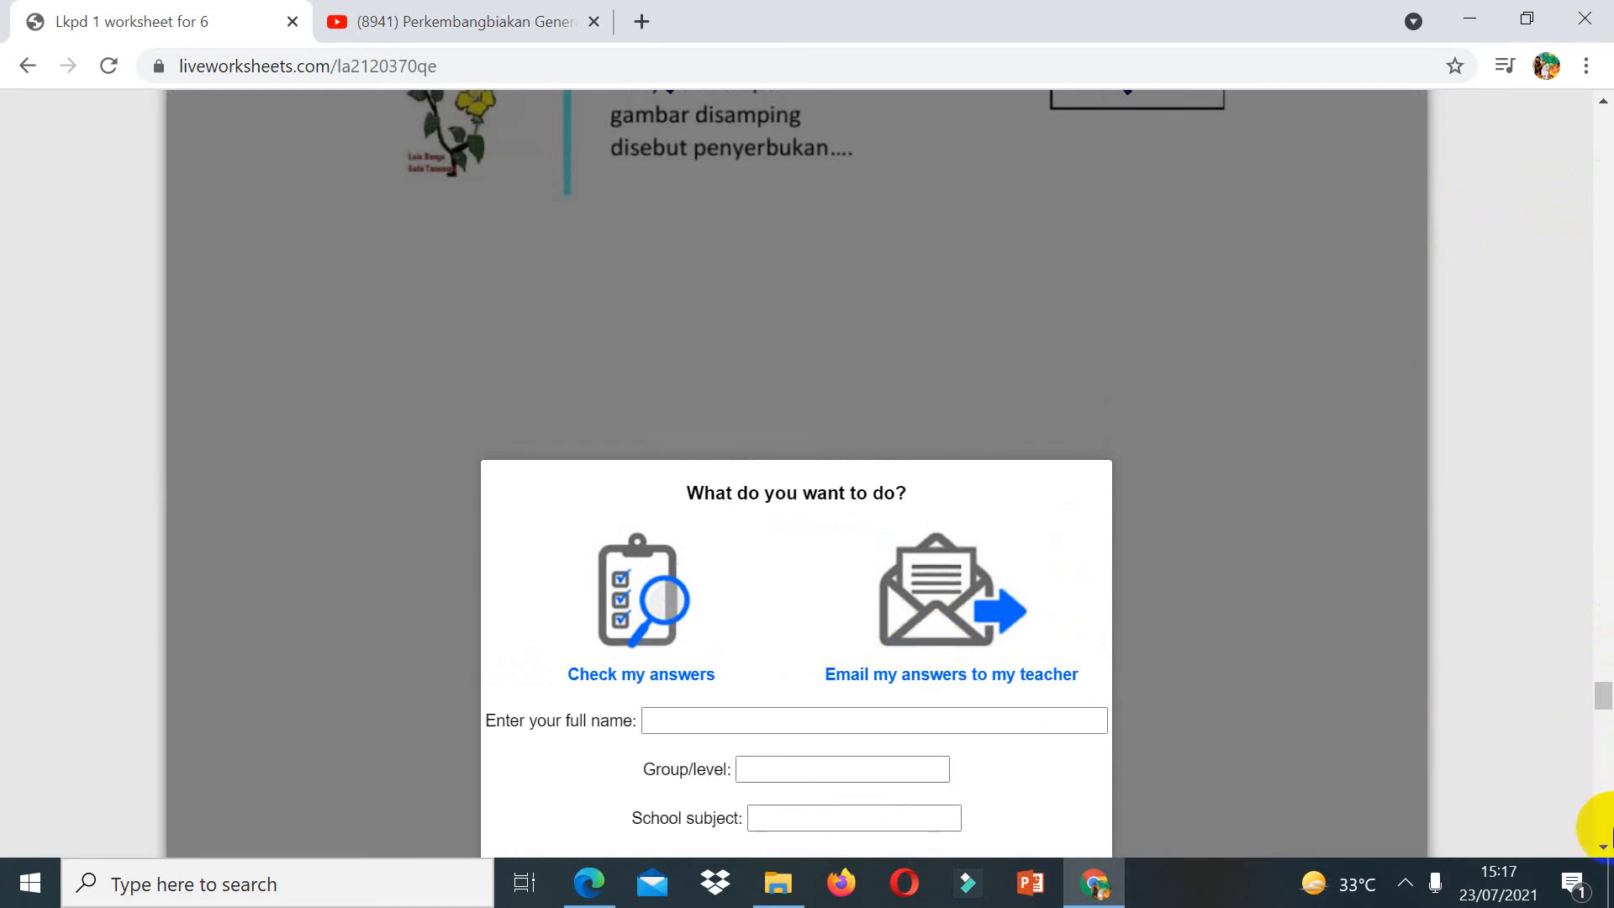
click(1603, 848)
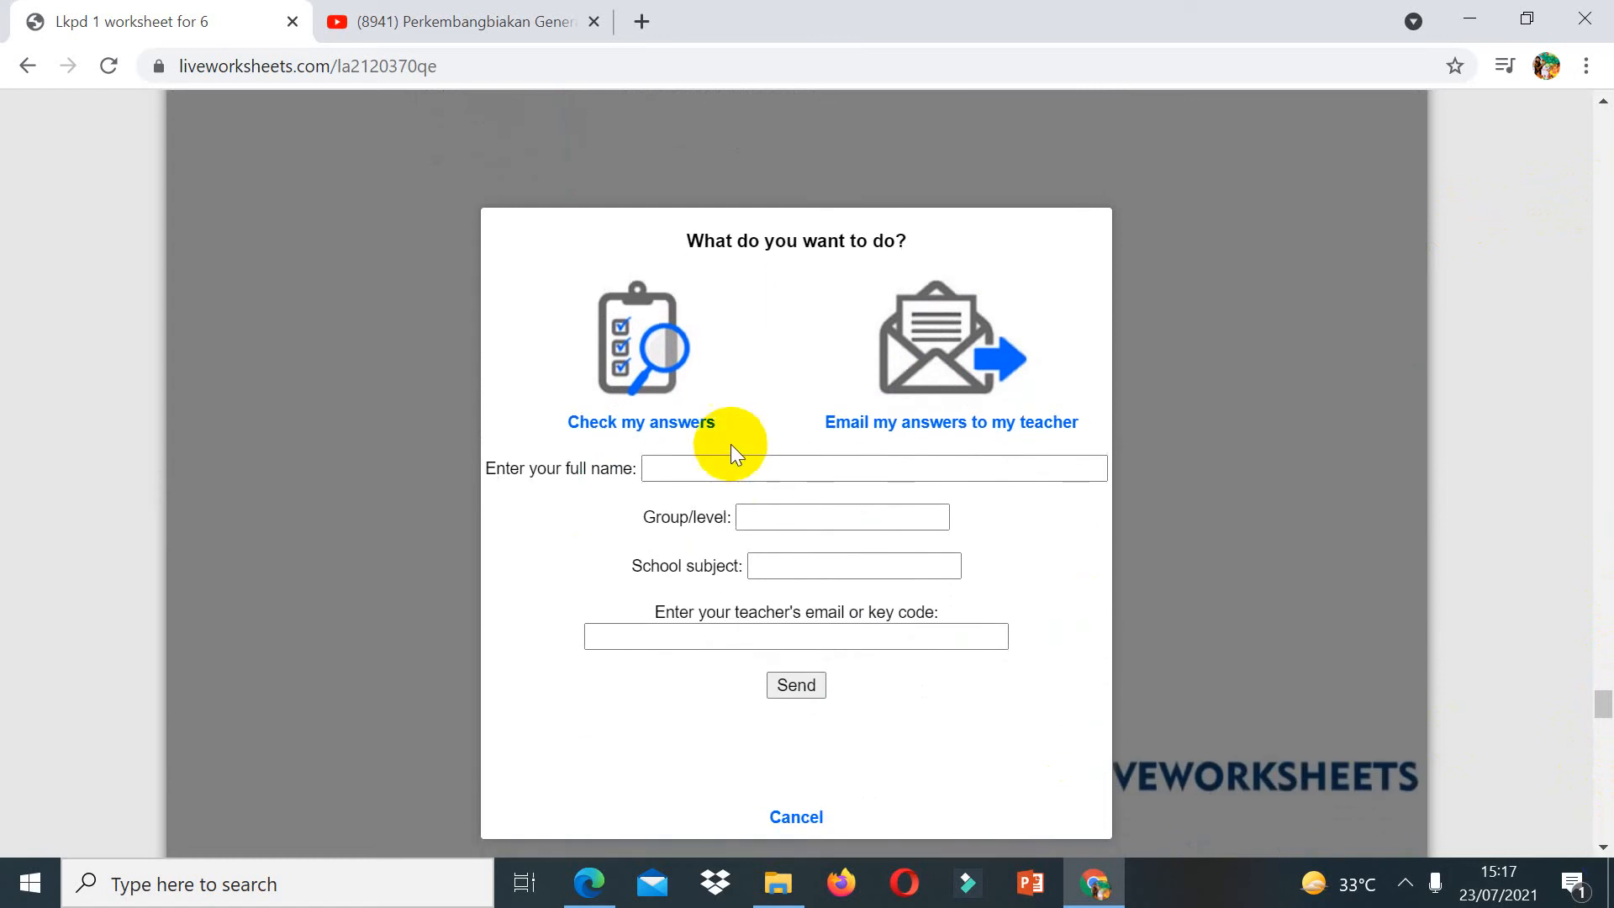
Step: Fill in the student's full name, group 6, subject IPA and the teacher's e-mail, then cancel sending
click(725, 461)
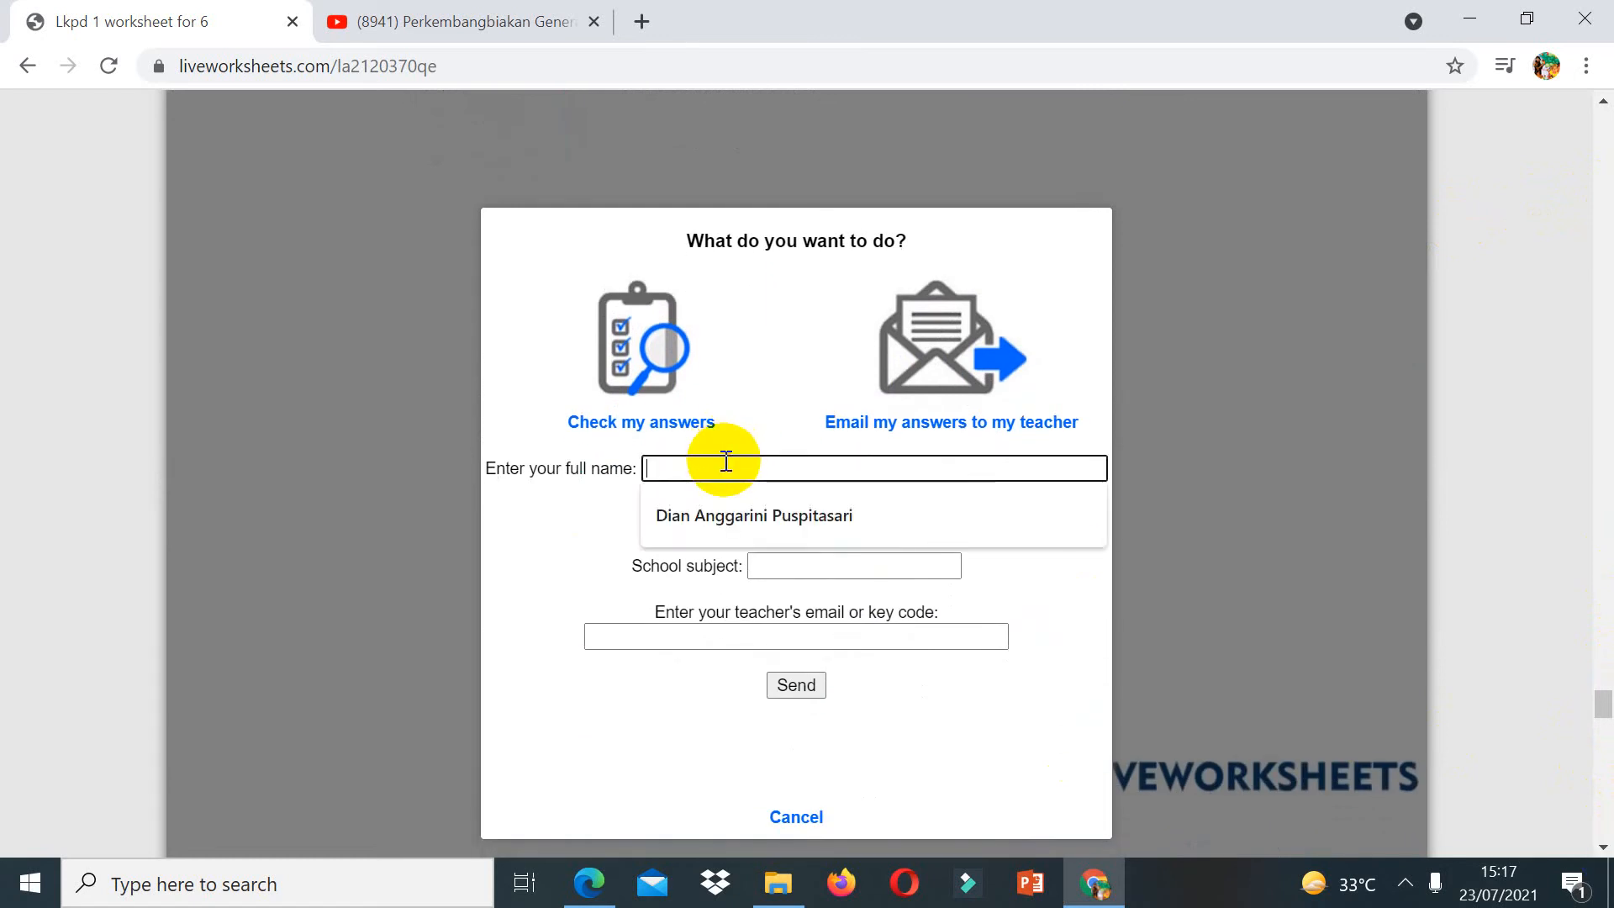
click(724, 512)
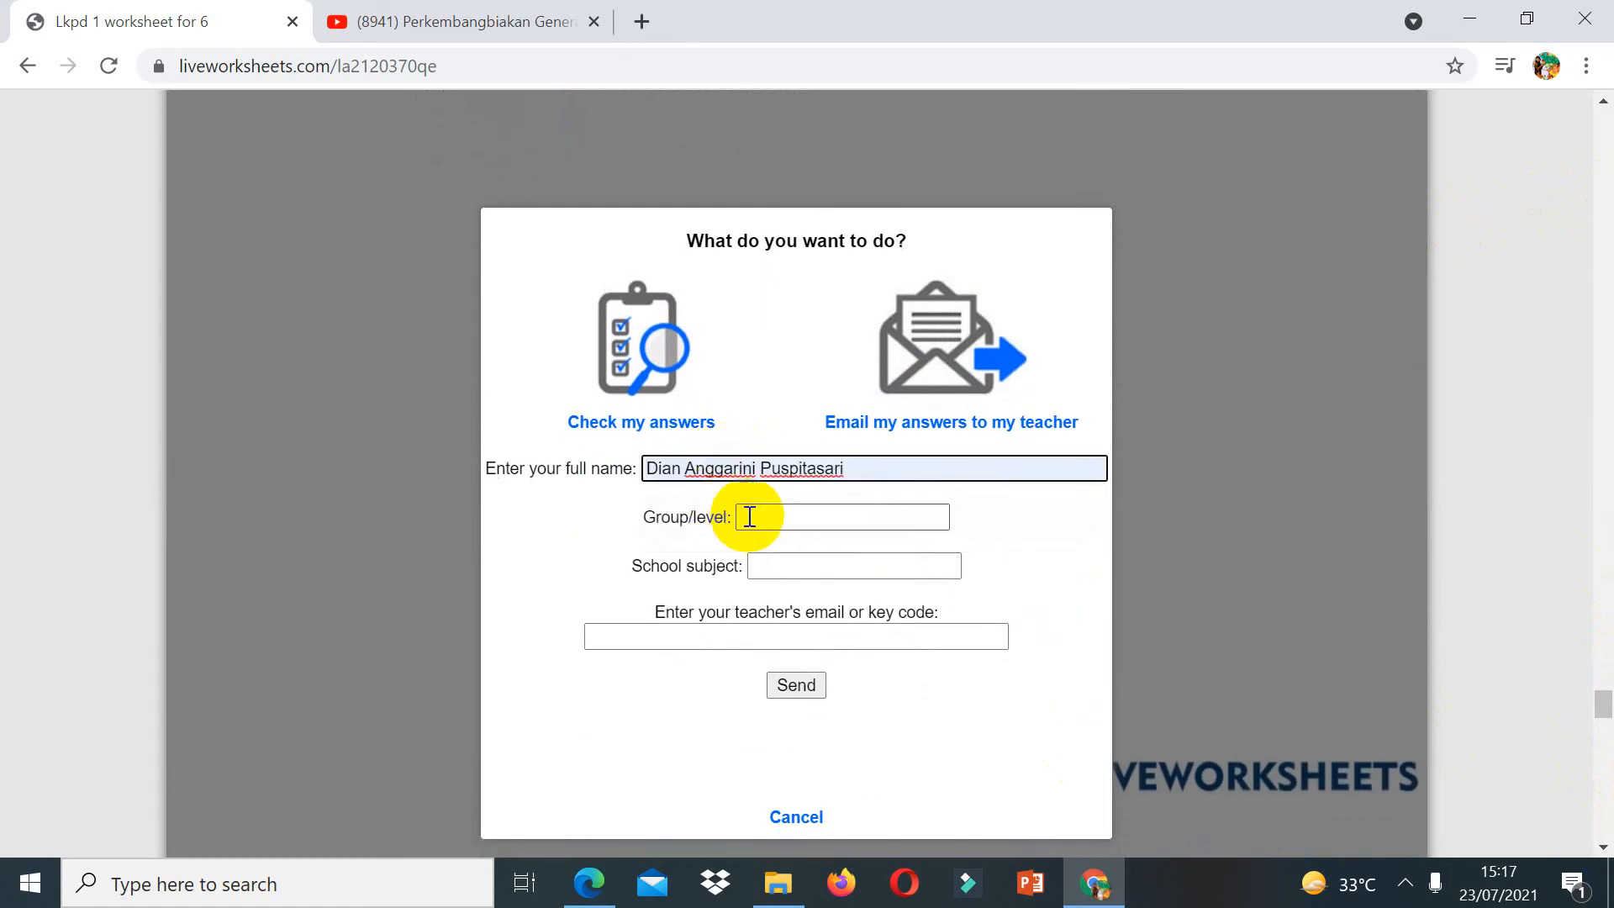
click(761, 517)
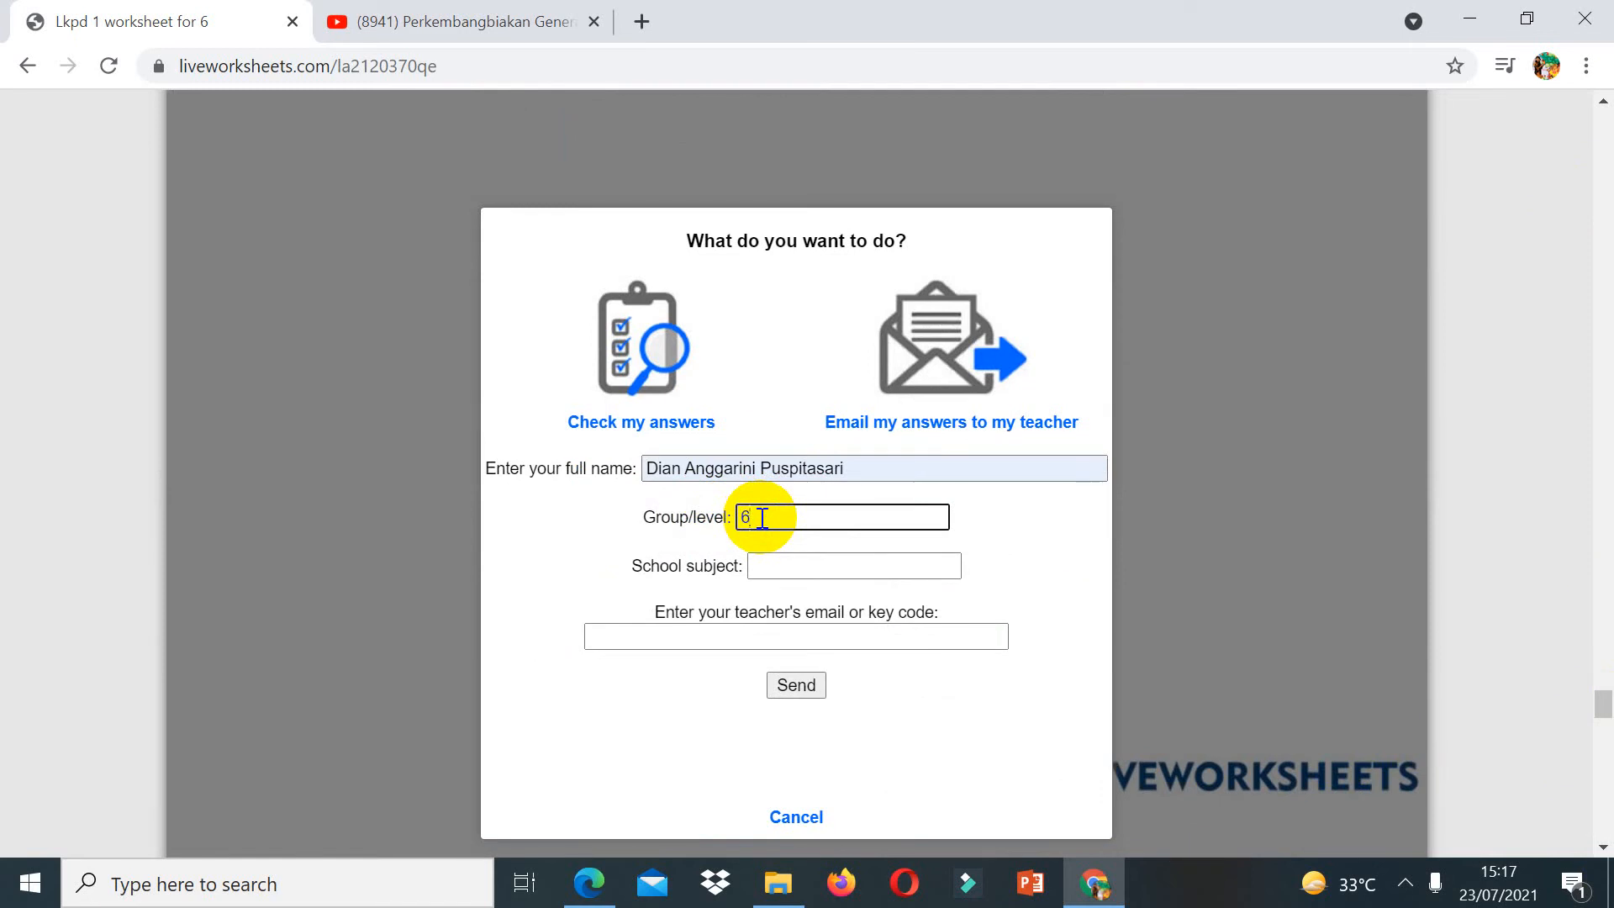
click(770, 562)
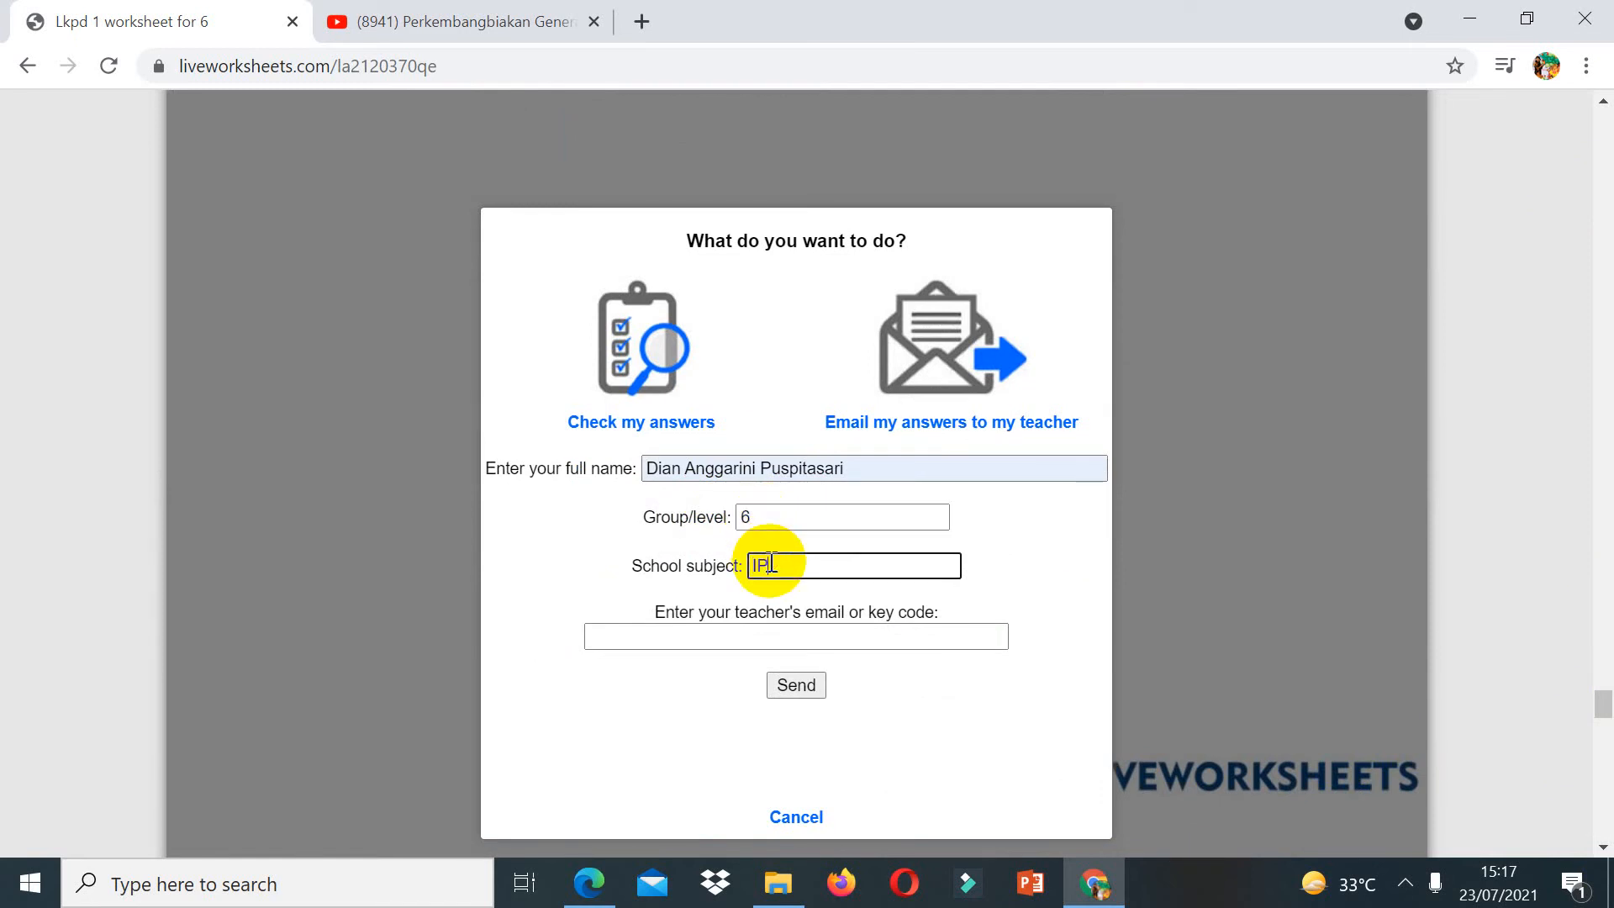
click(784, 637)
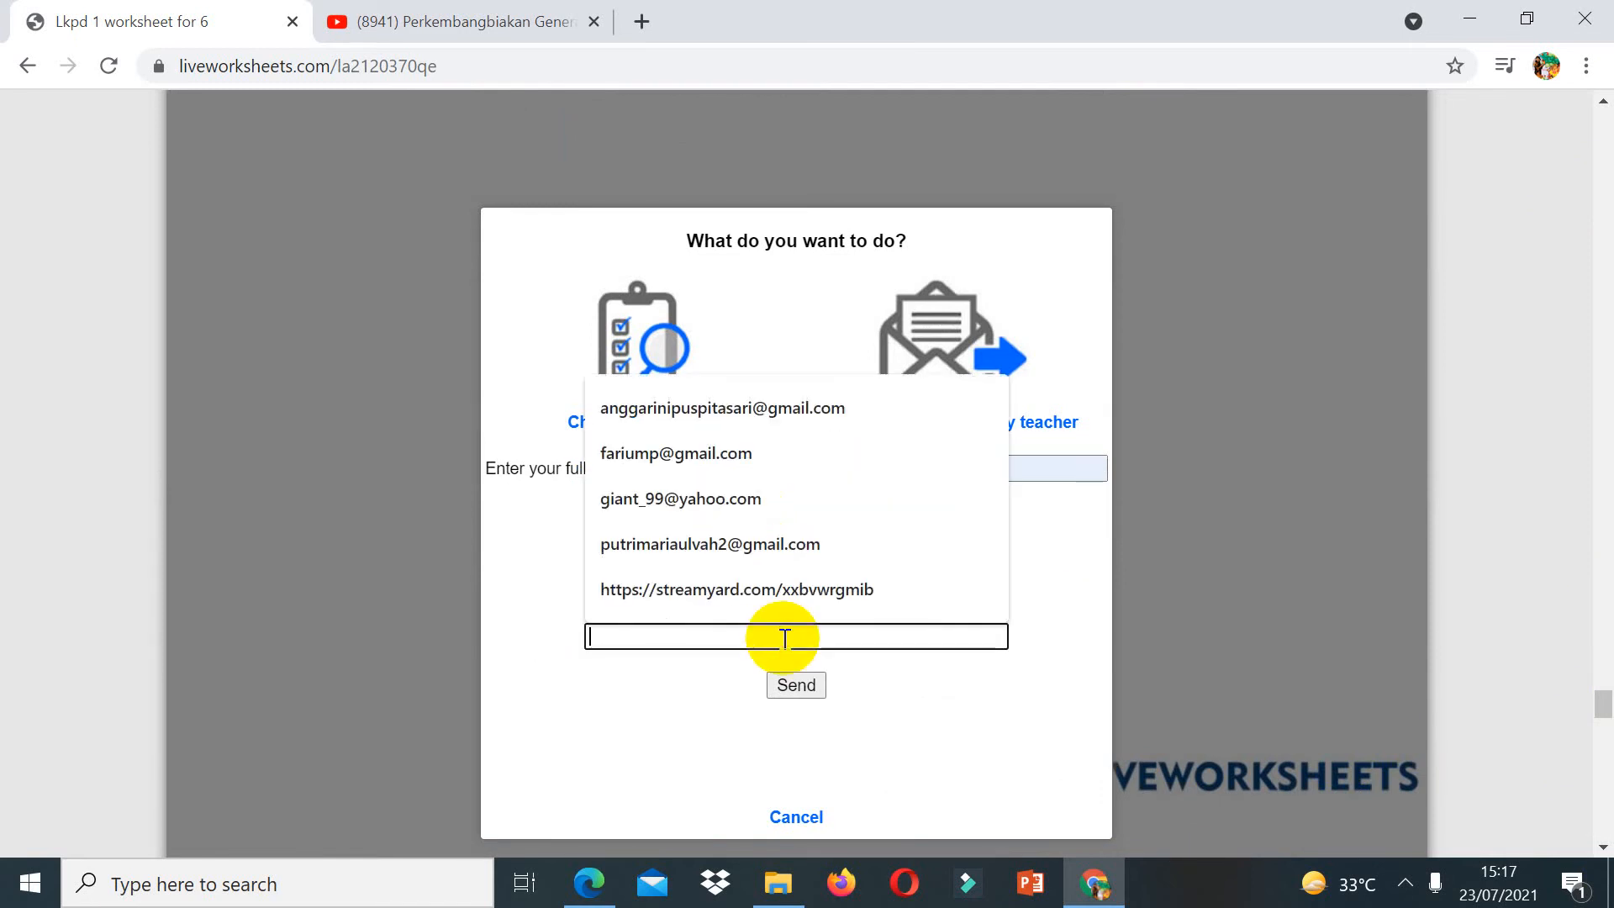
click(721, 412)
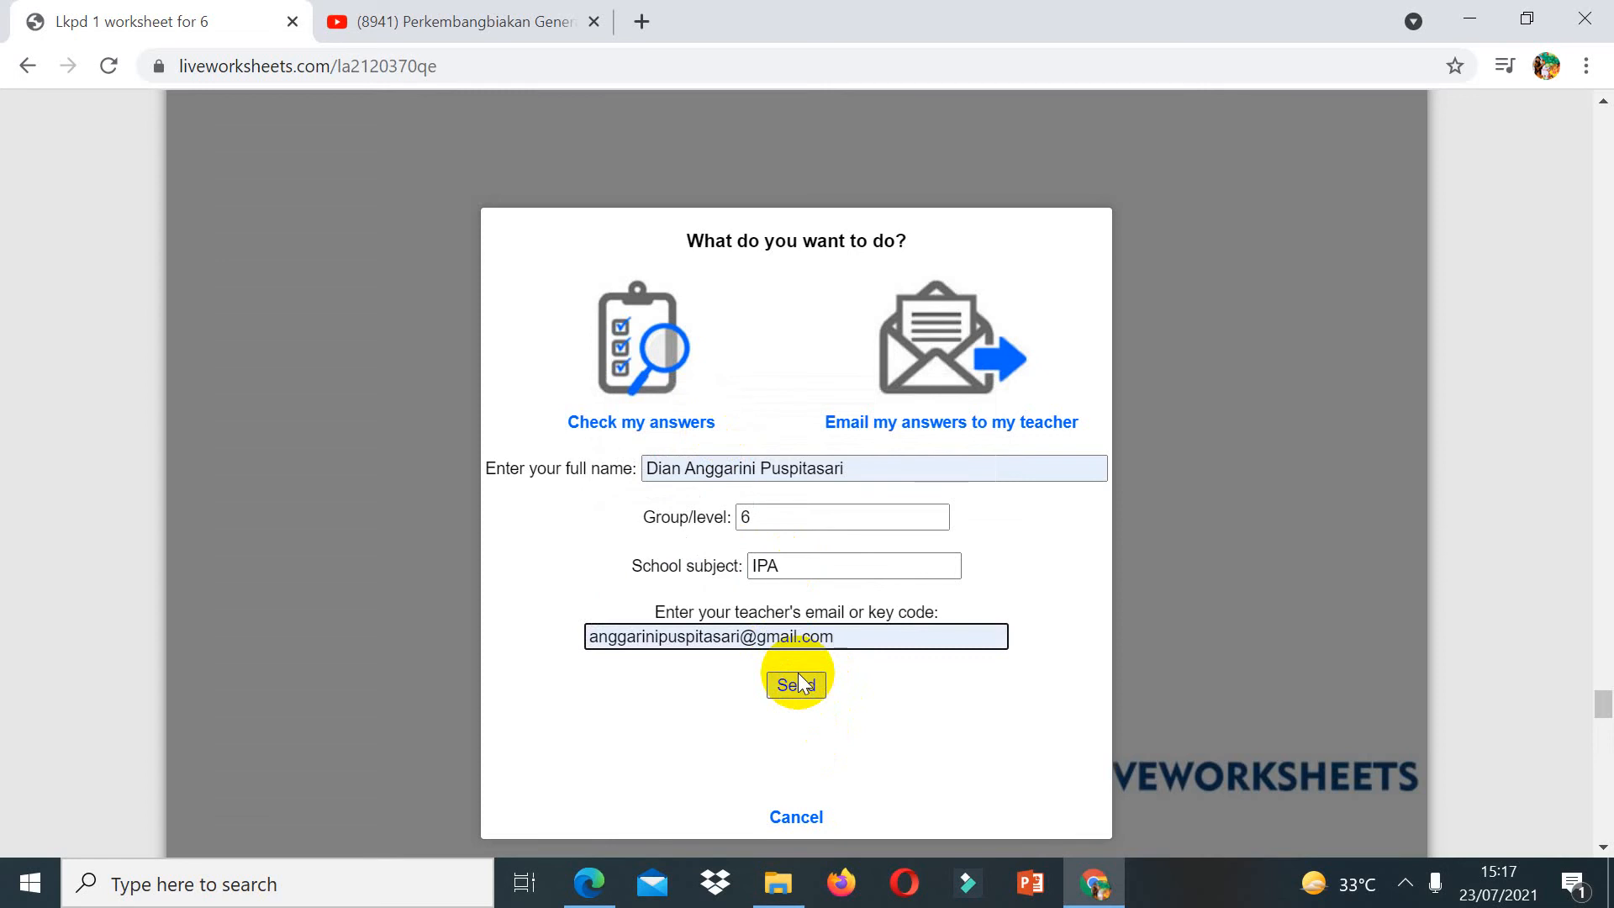
click(800, 821)
Step: Close the YouTube video tab
scroll(1605, 200, up, 15)
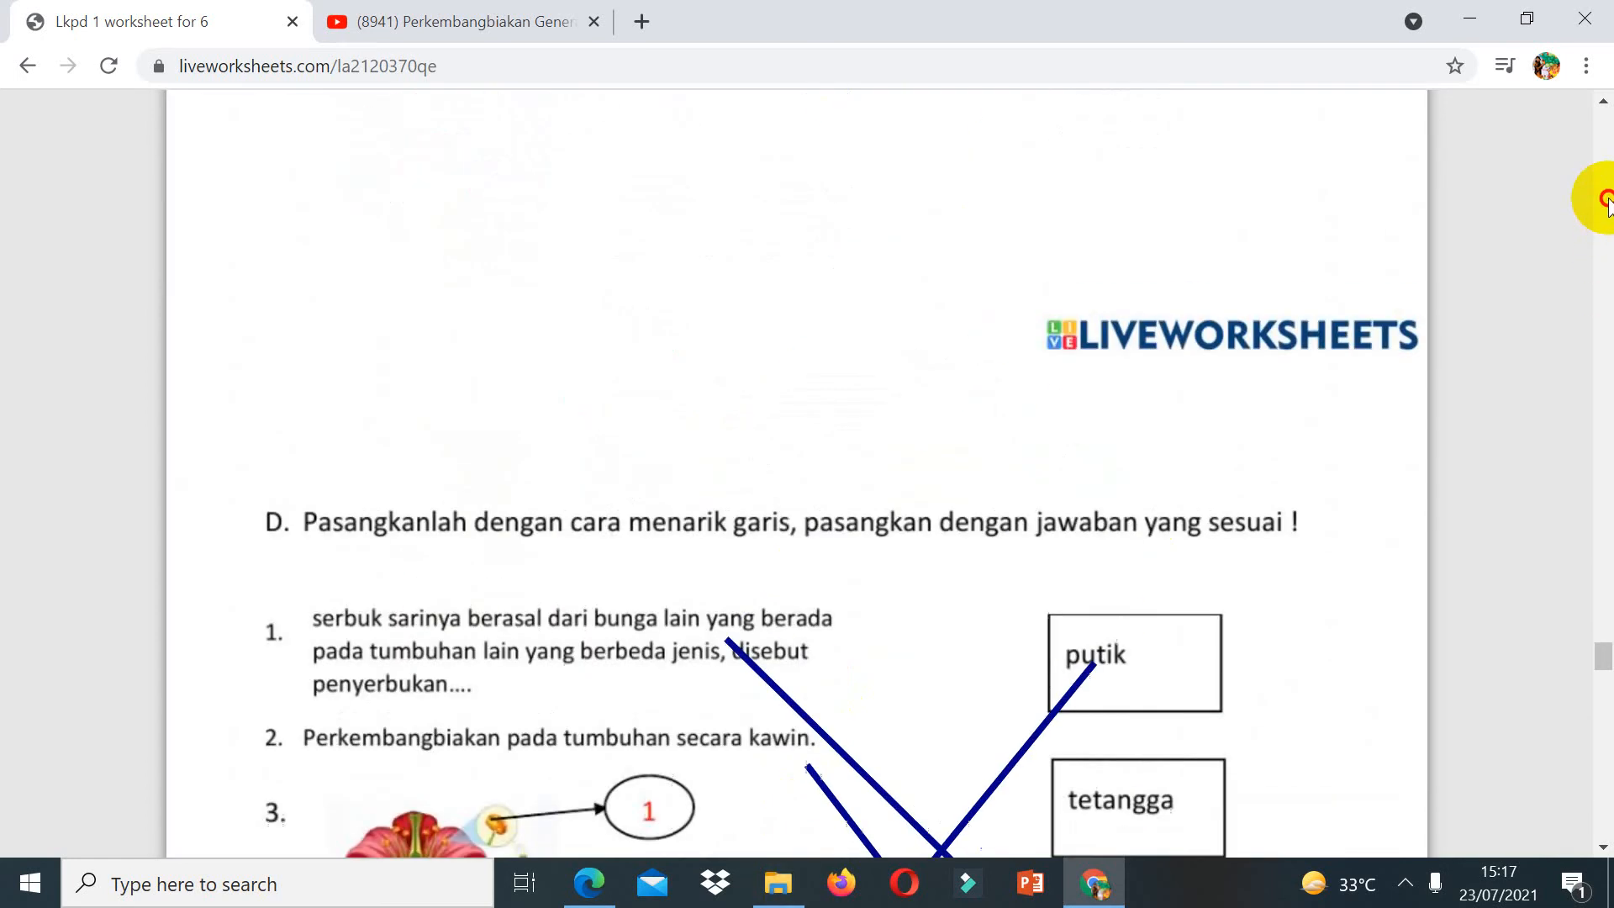
scroll(1605, 200, up, 10)
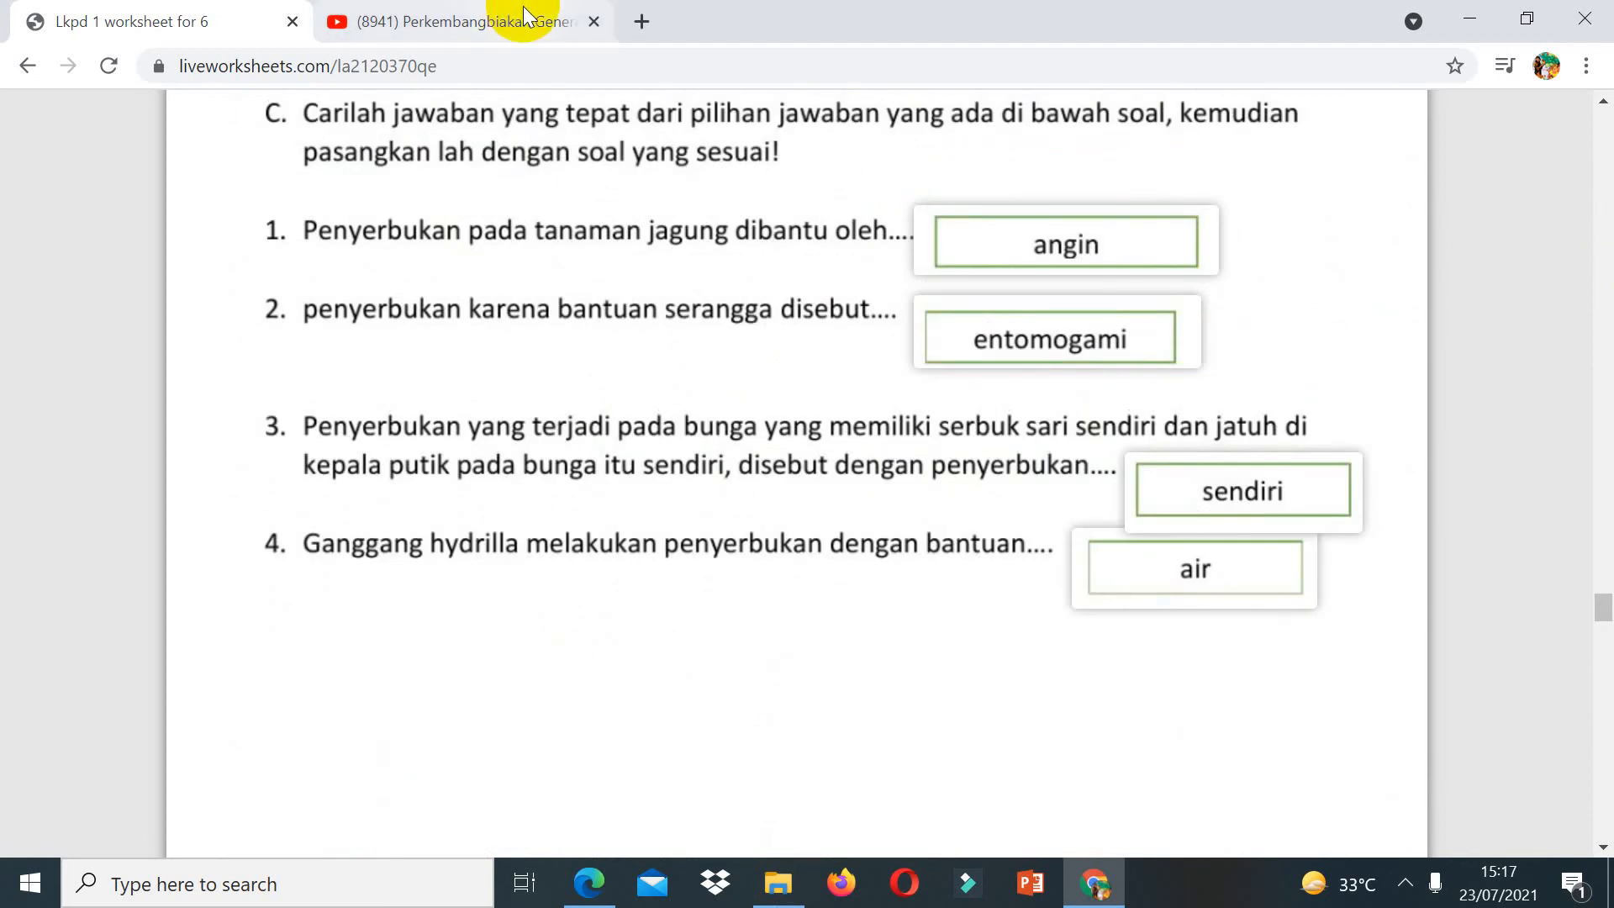
click(594, 21)
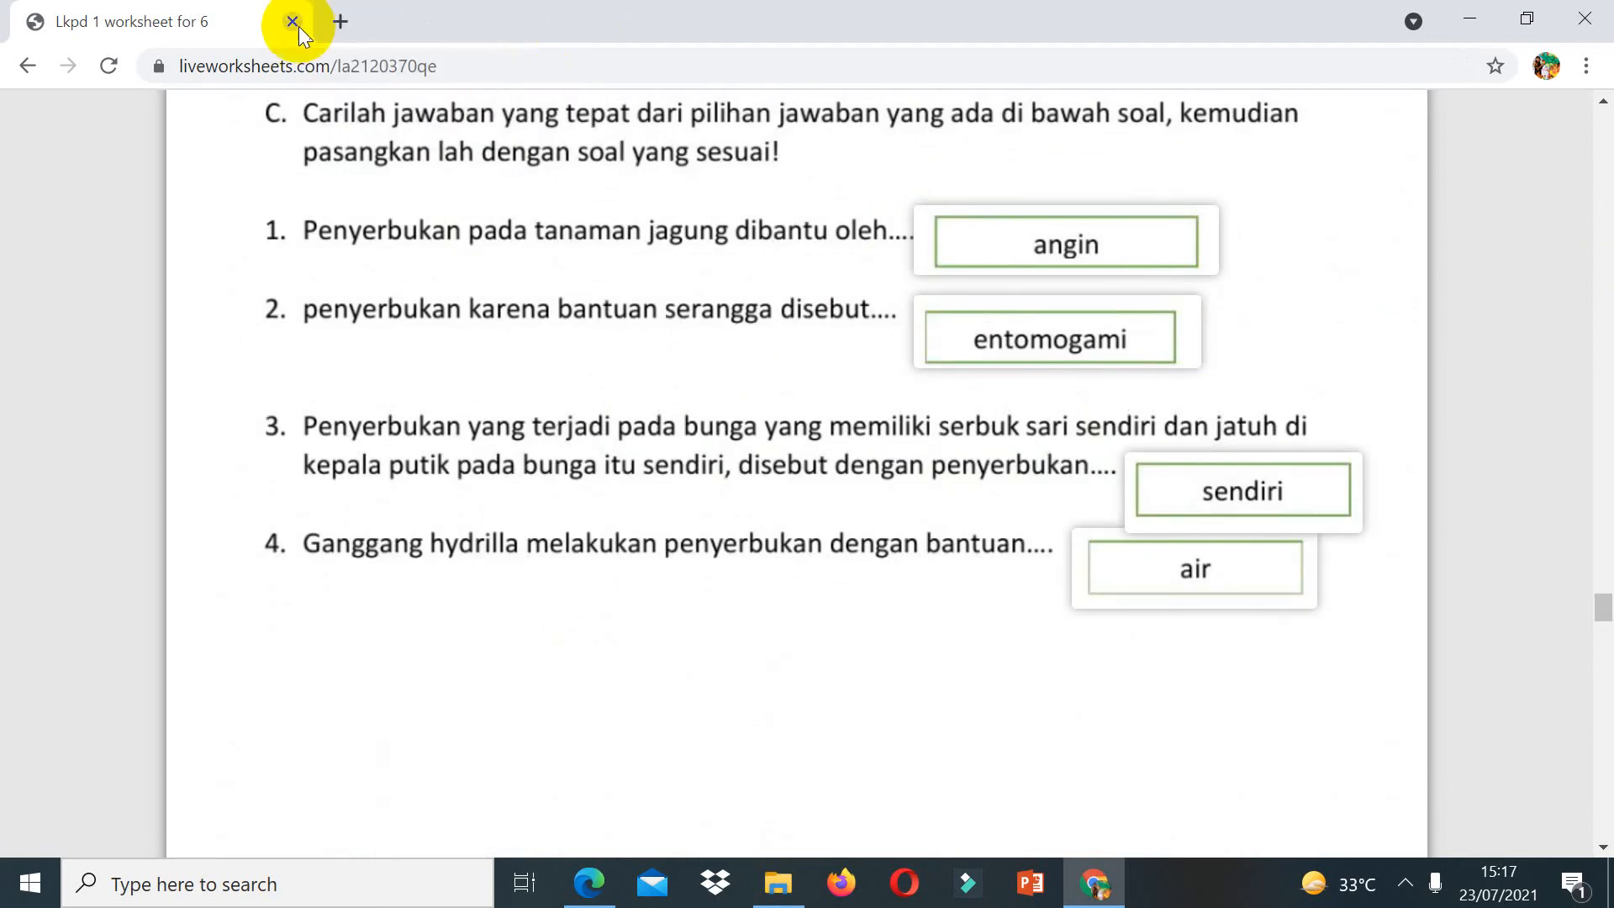
Step: Open My mail box from the account menu
scroll(1605, 148, up, 8)
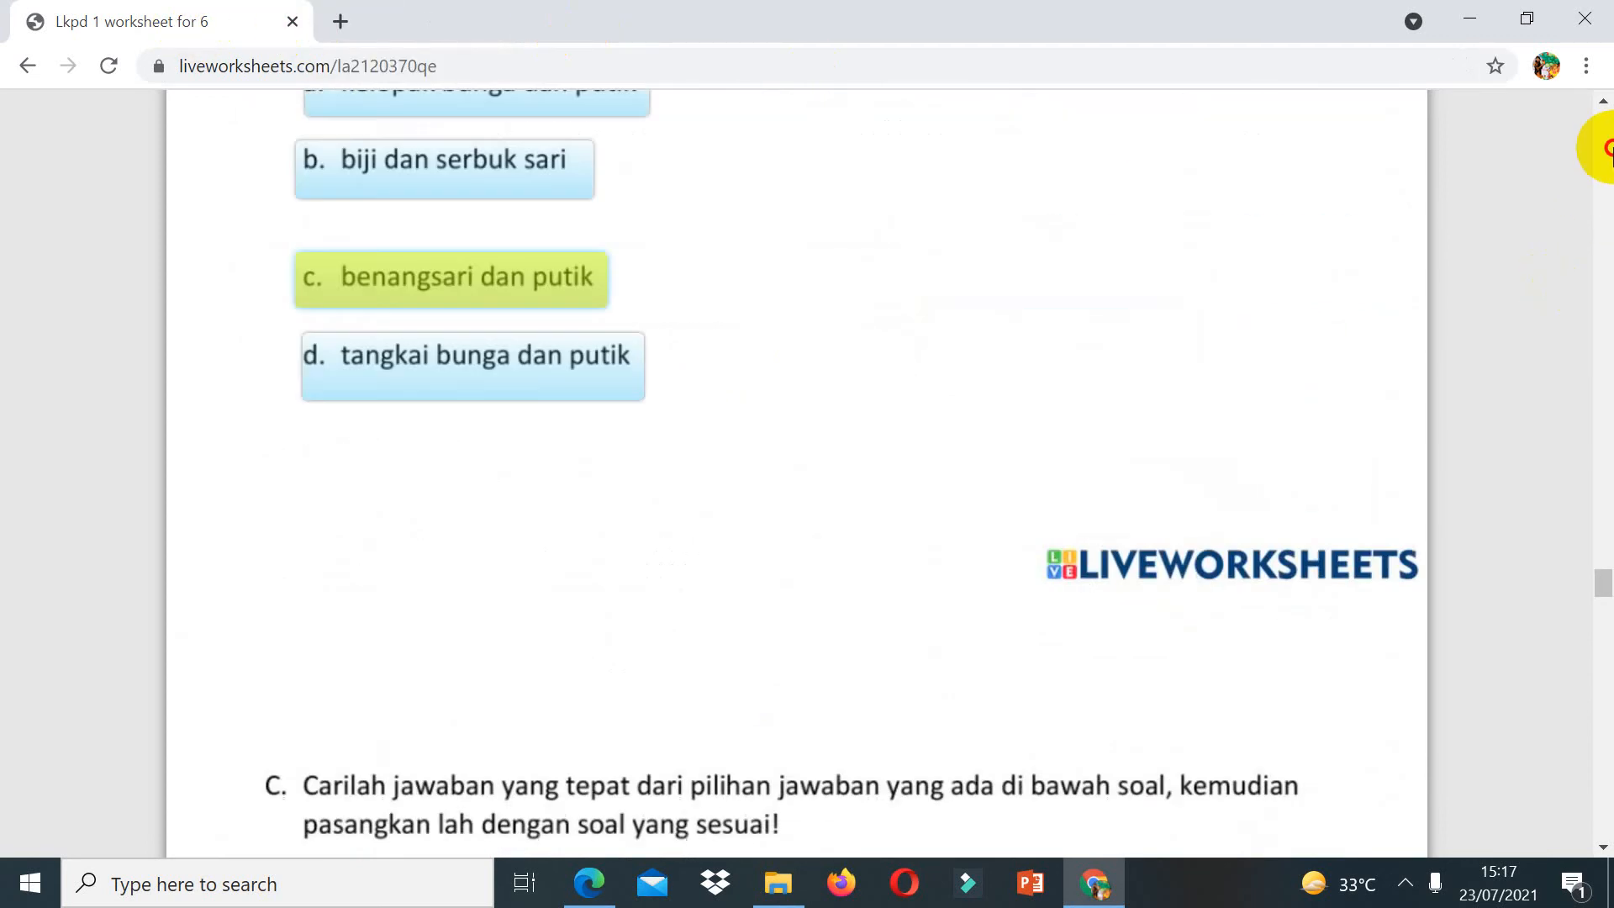
scroll(1606, 148, up, 20)
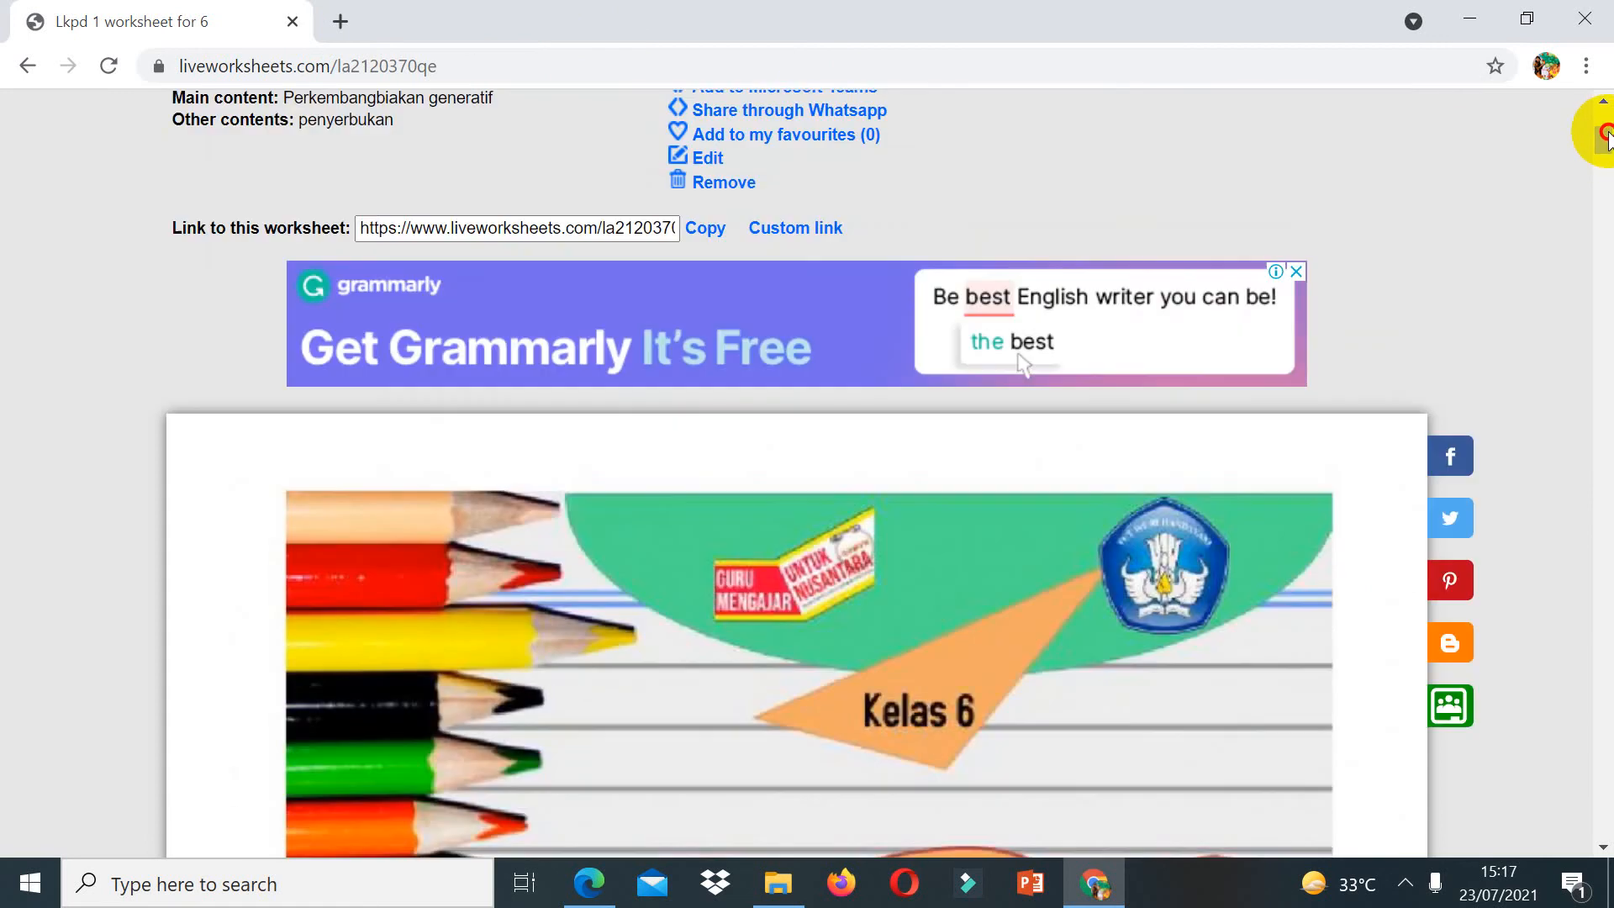
scroll(1606, 135, up, 5)
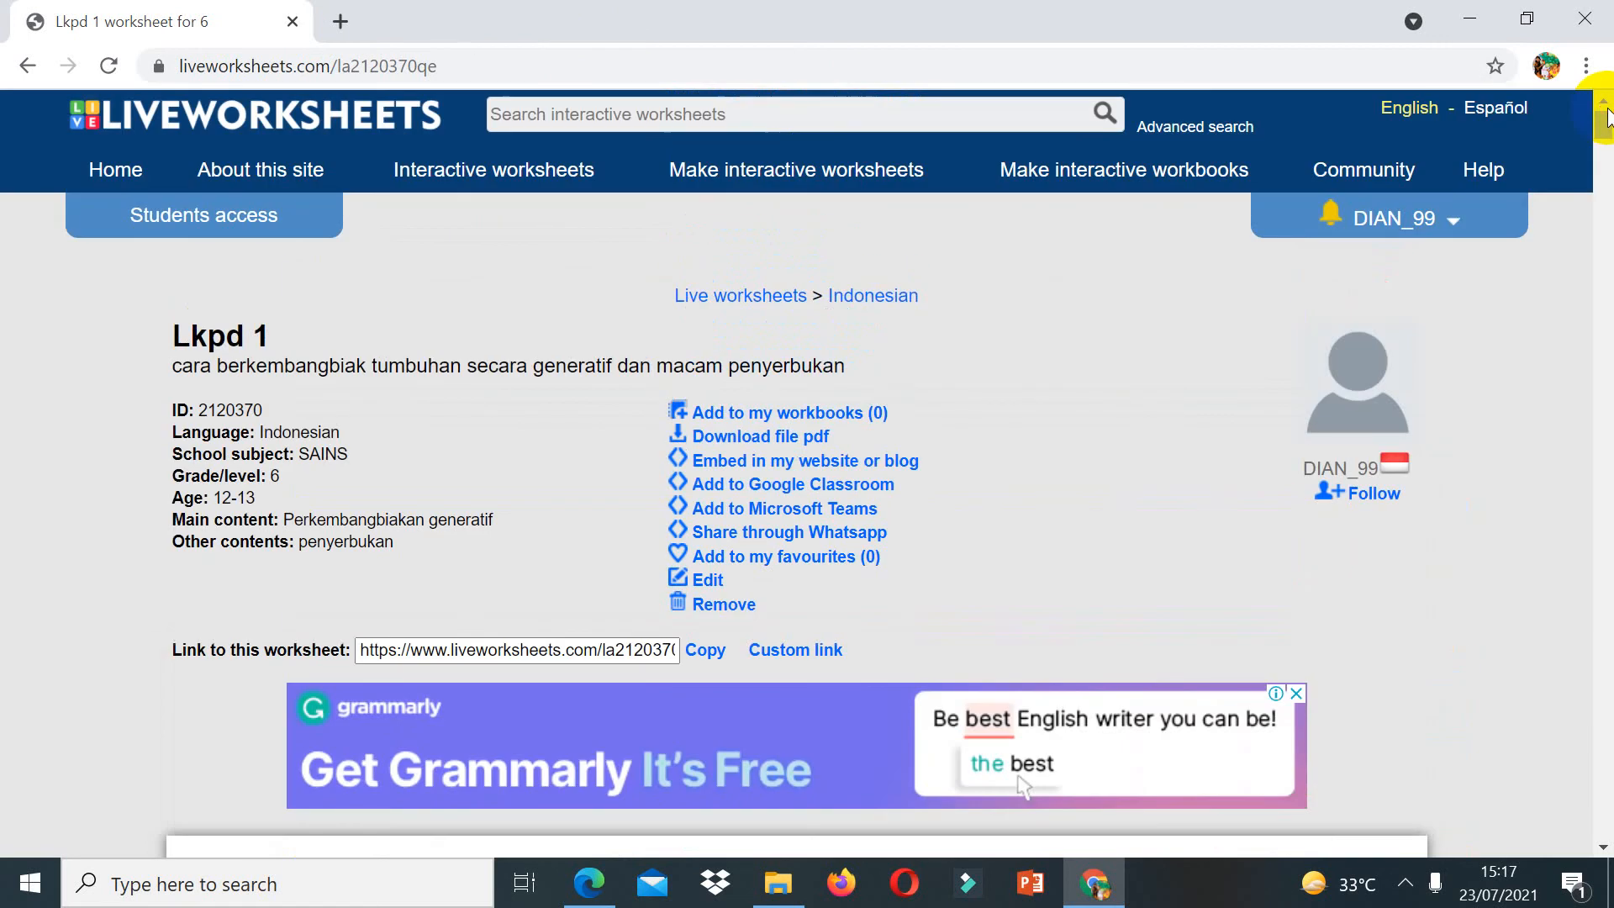
click(1442, 225)
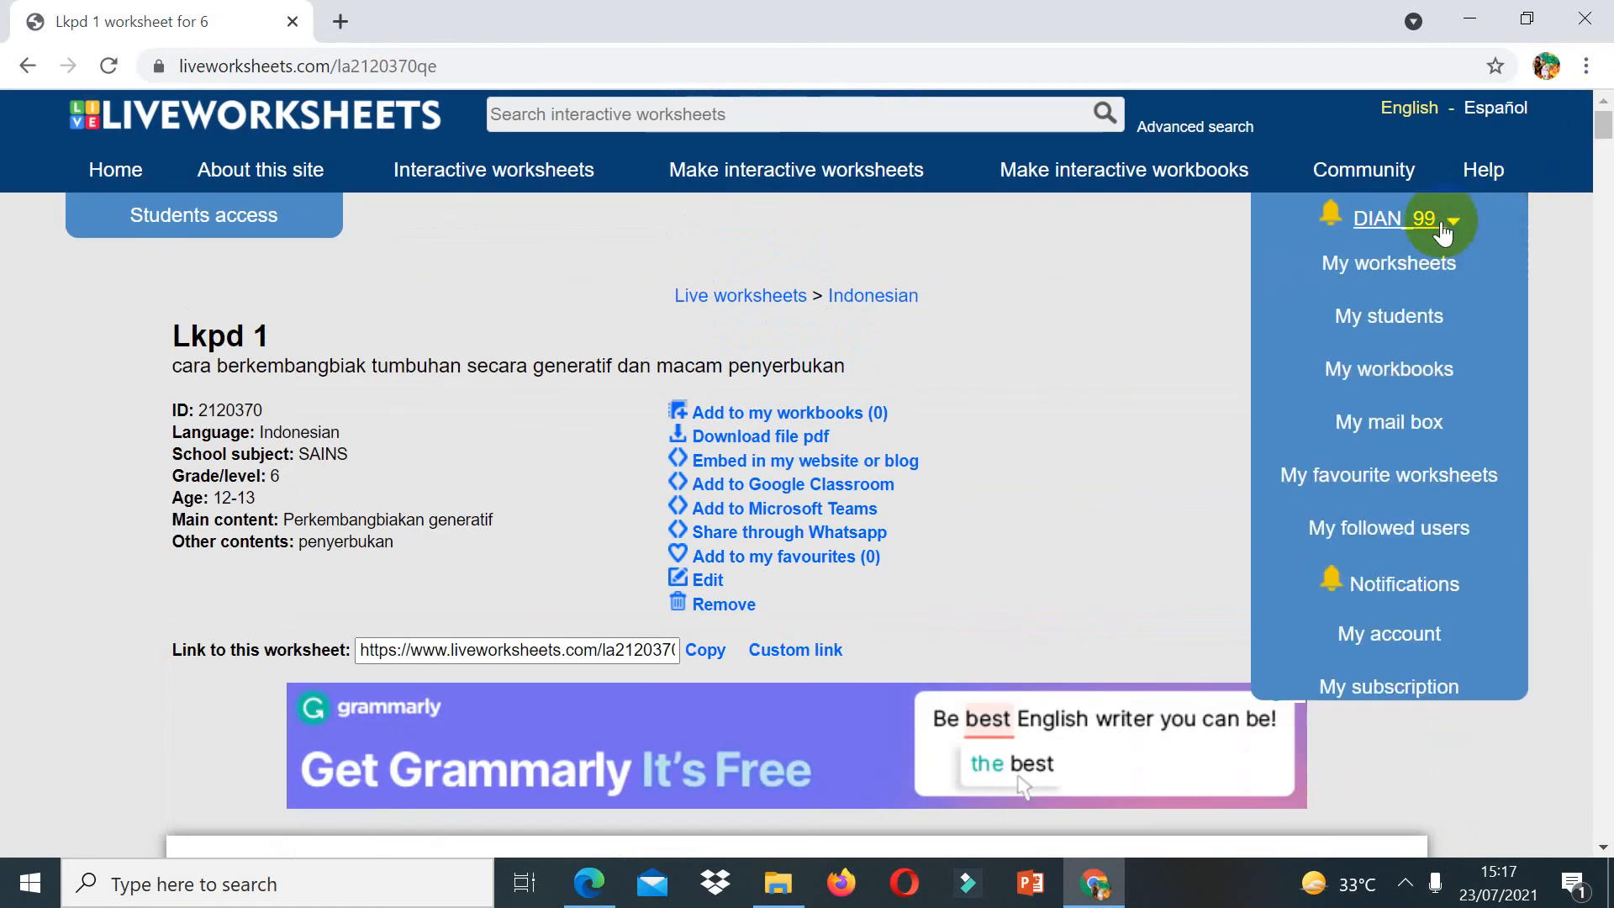
click(1402, 424)
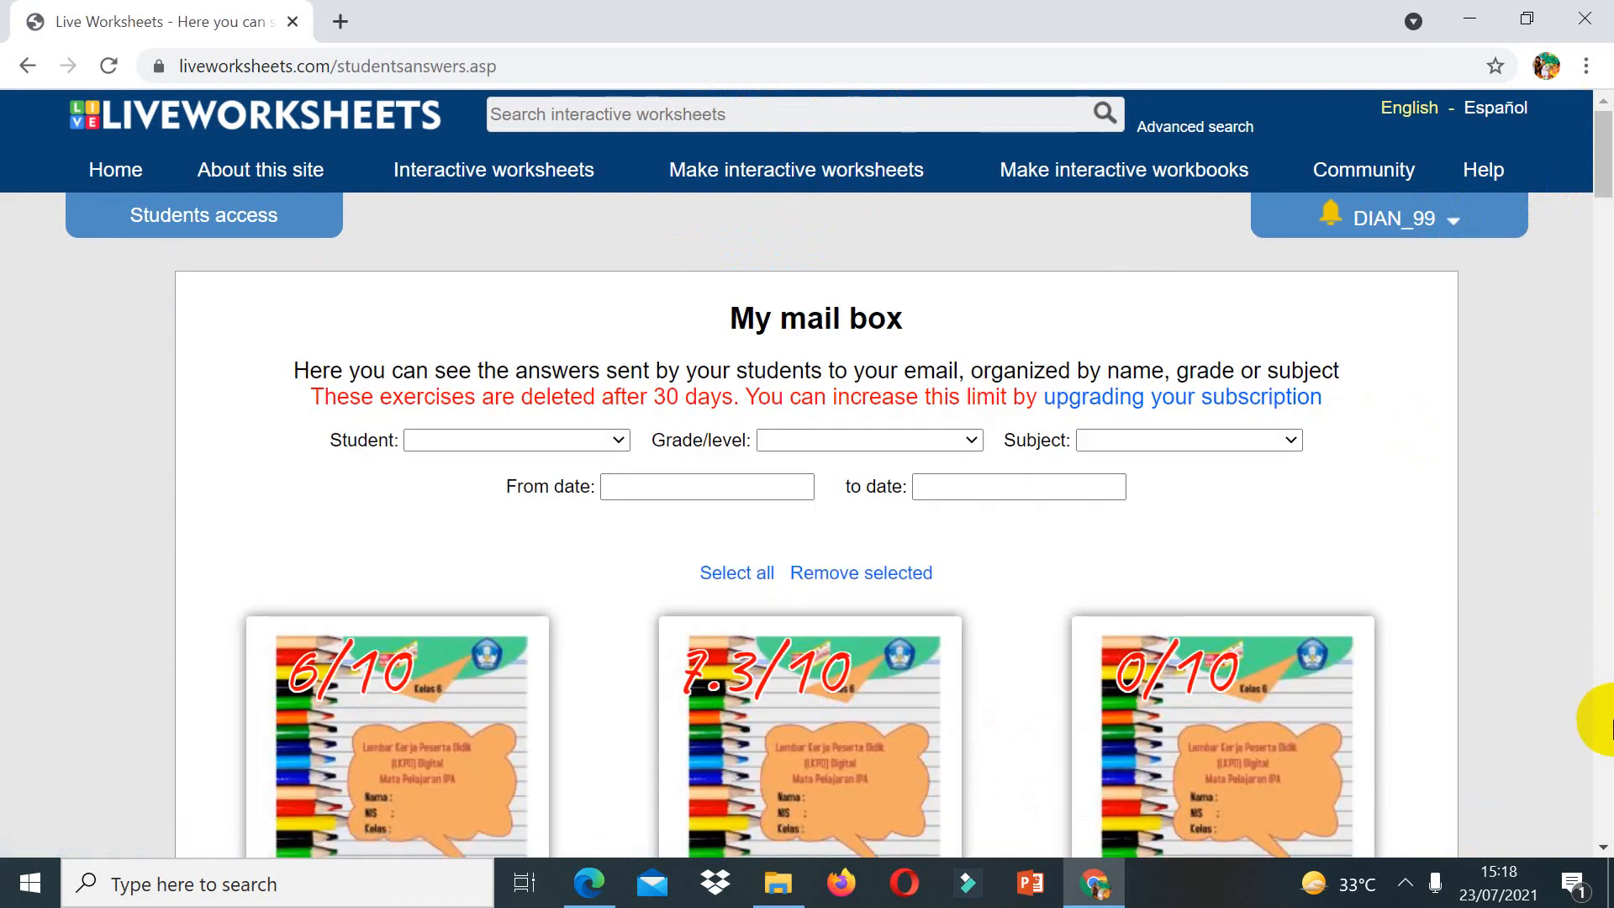
Step: Browse the students' submitted worksheets and results in the mail box
click(1613, 720)
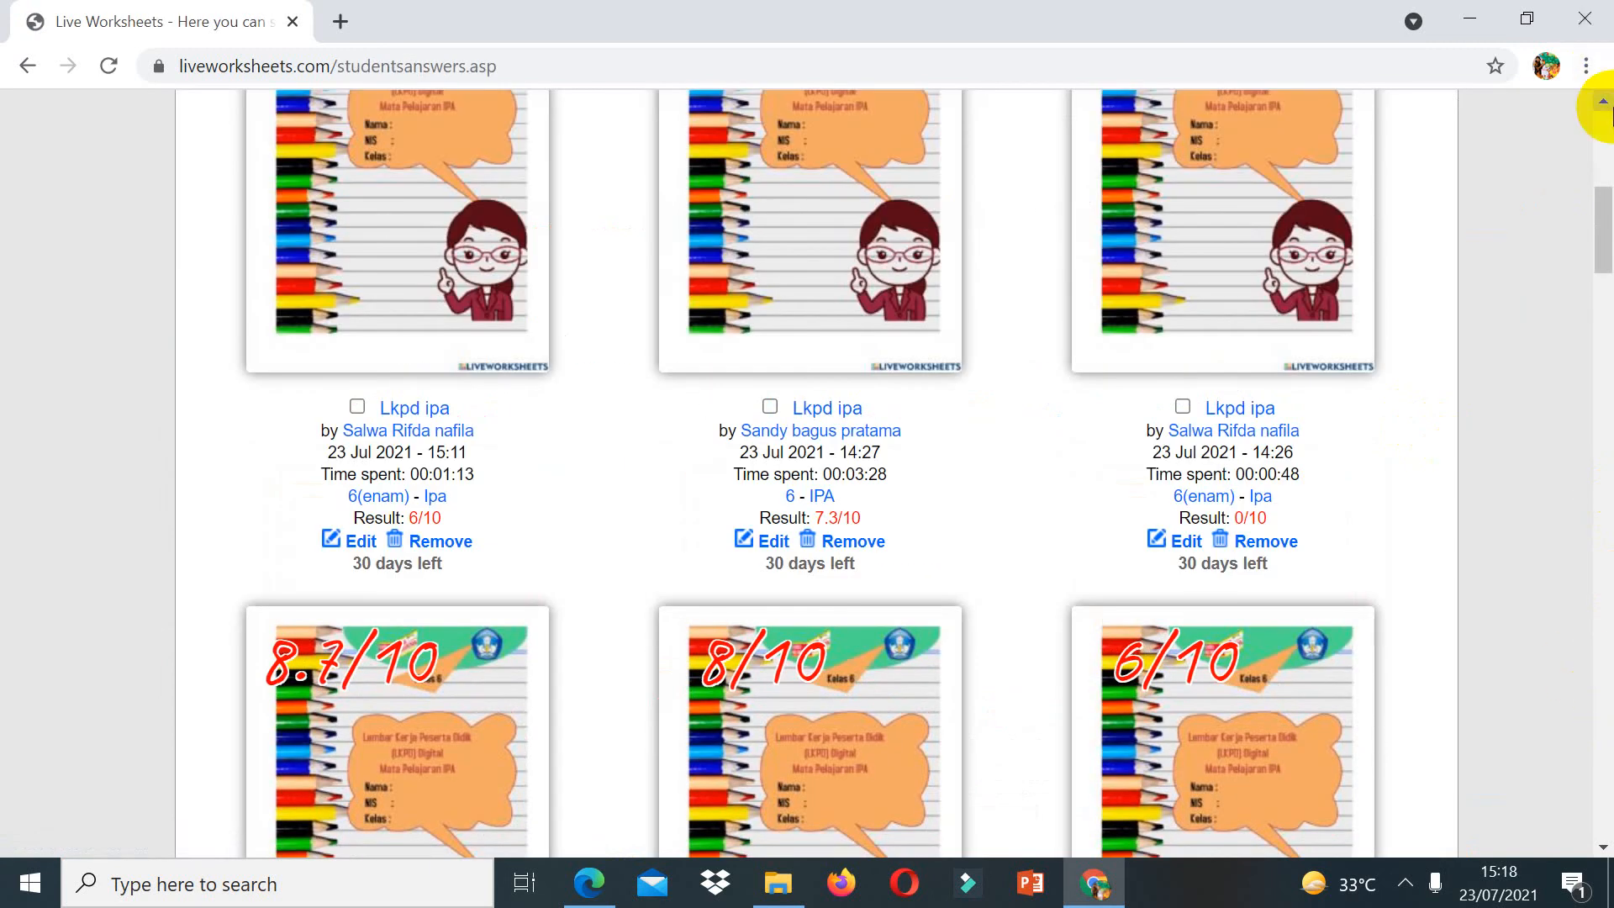
scroll(1608, 109, up, 1)
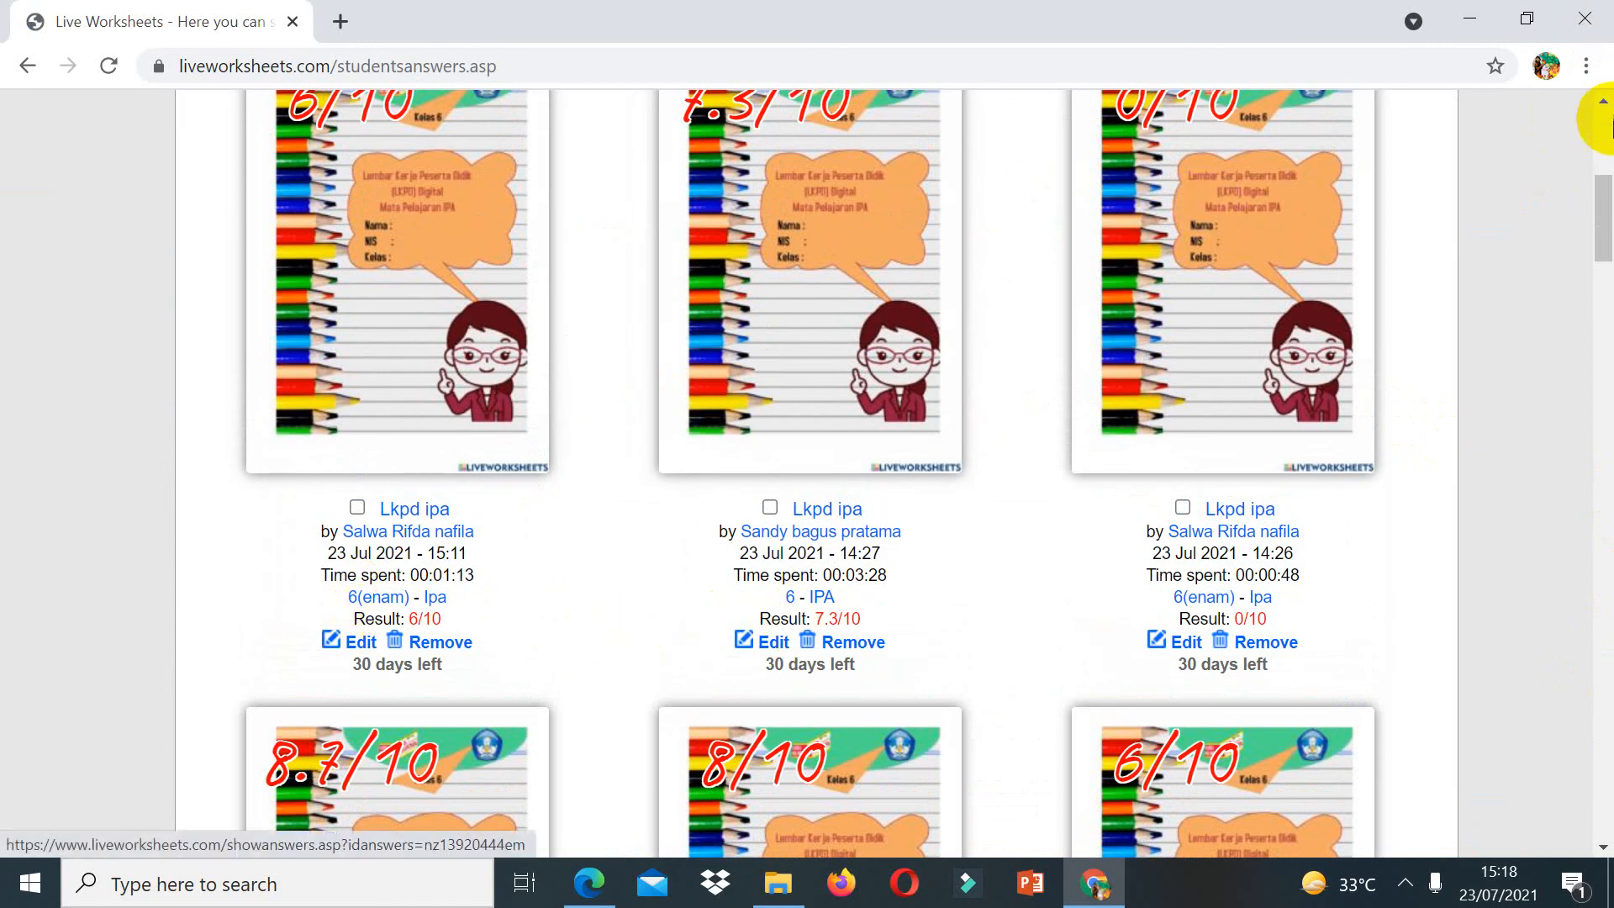
click(1607, 126)
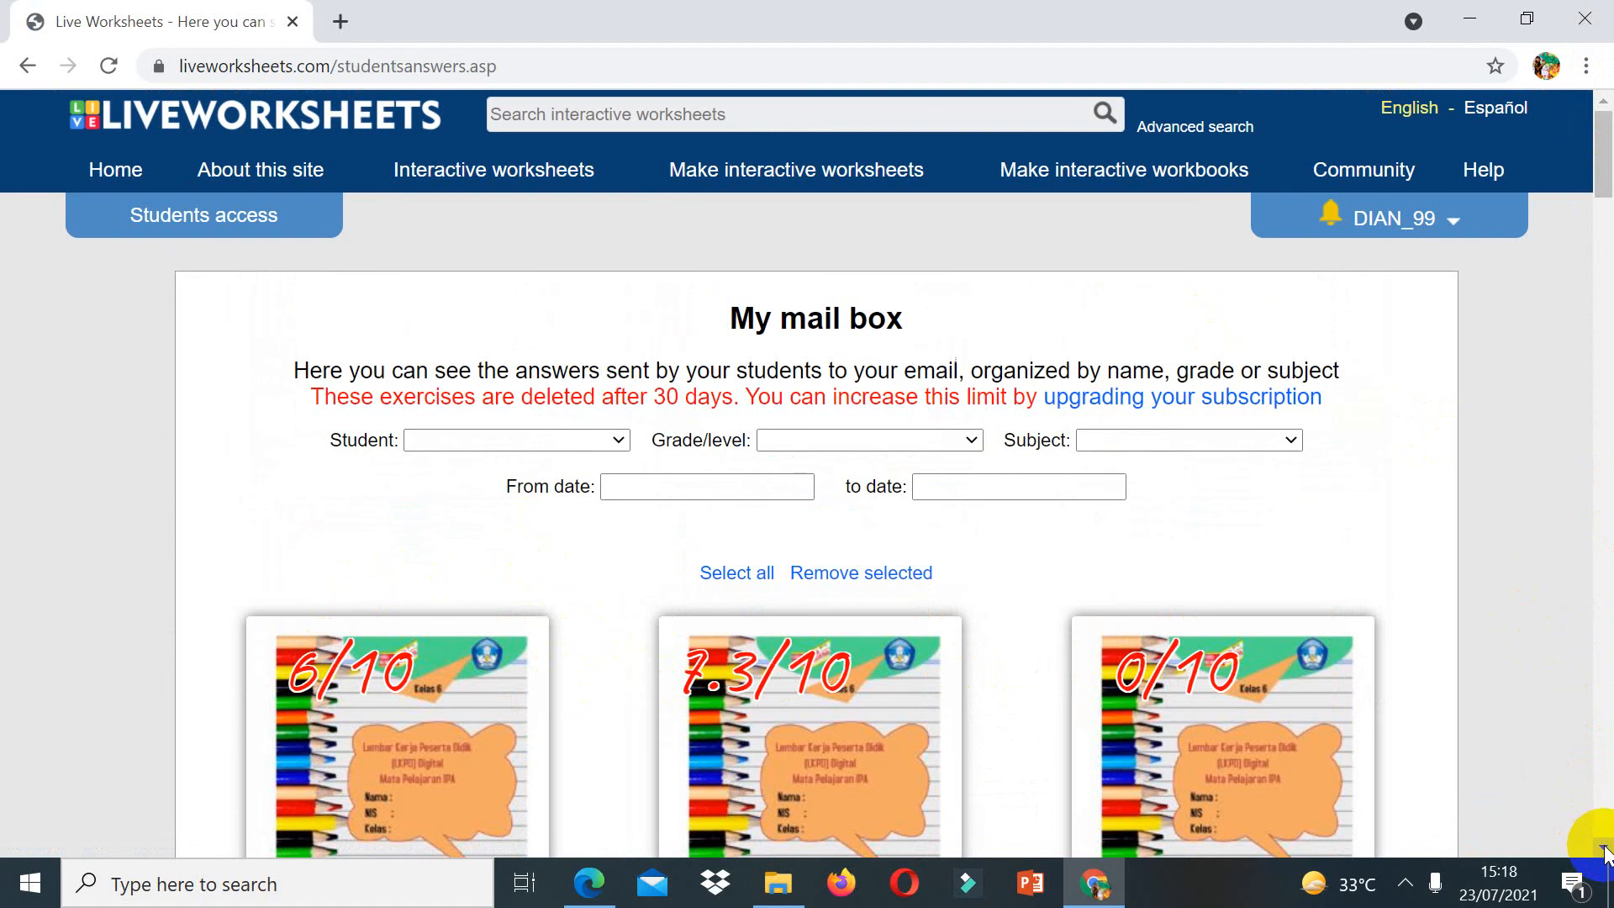
drag(1604, 849, 1604, 849)
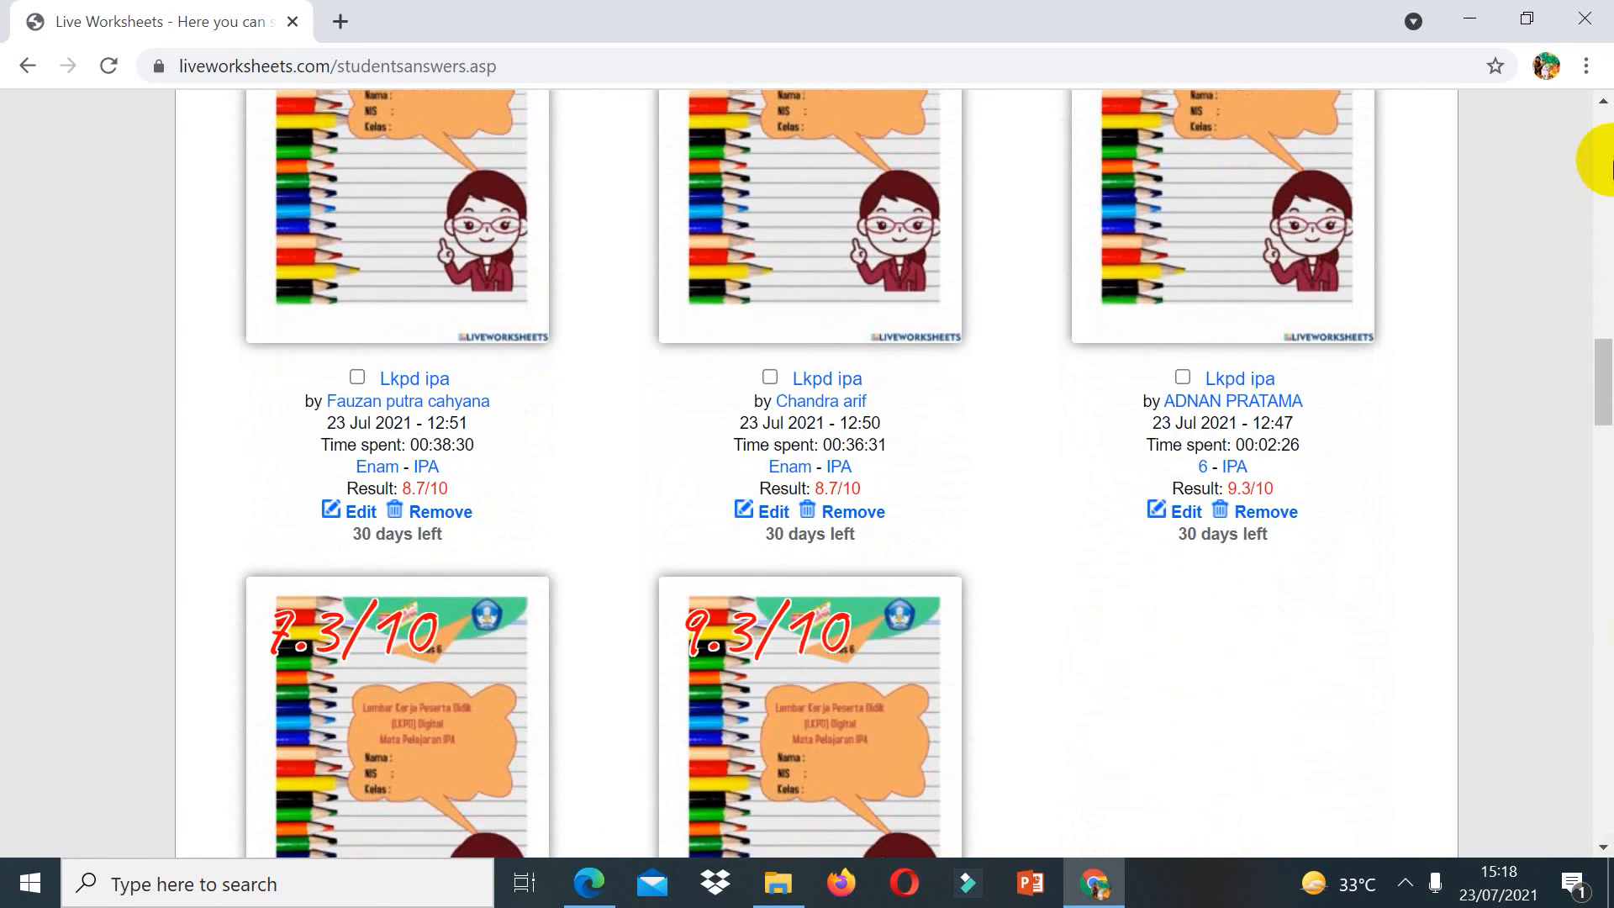
click(1609, 161)
click(1609, 161)
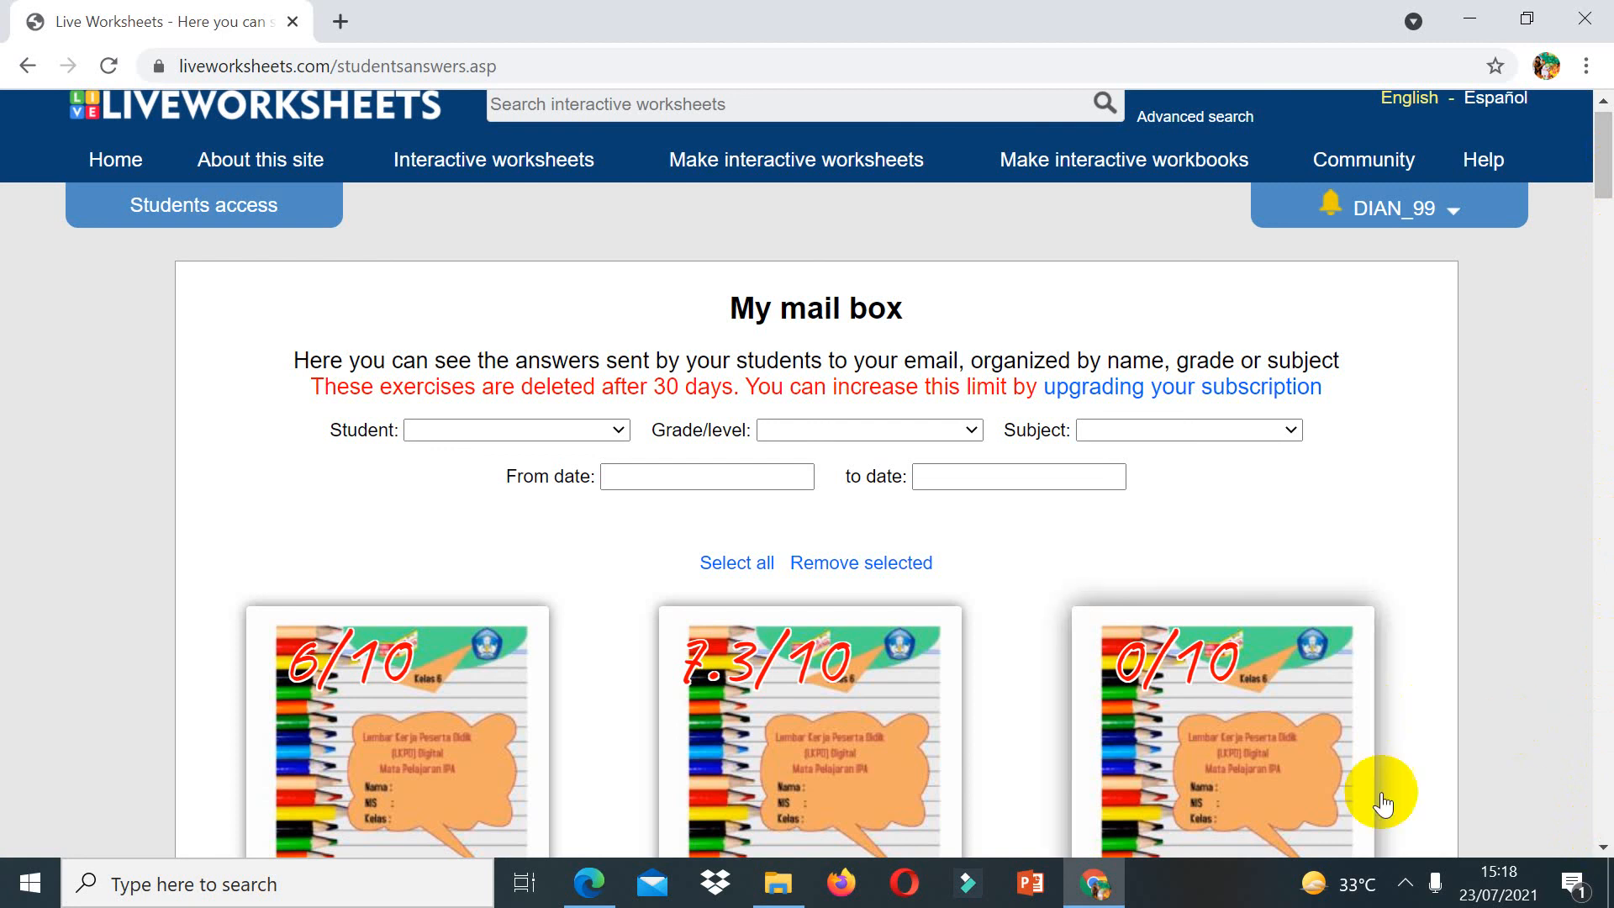
click(1407, 886)
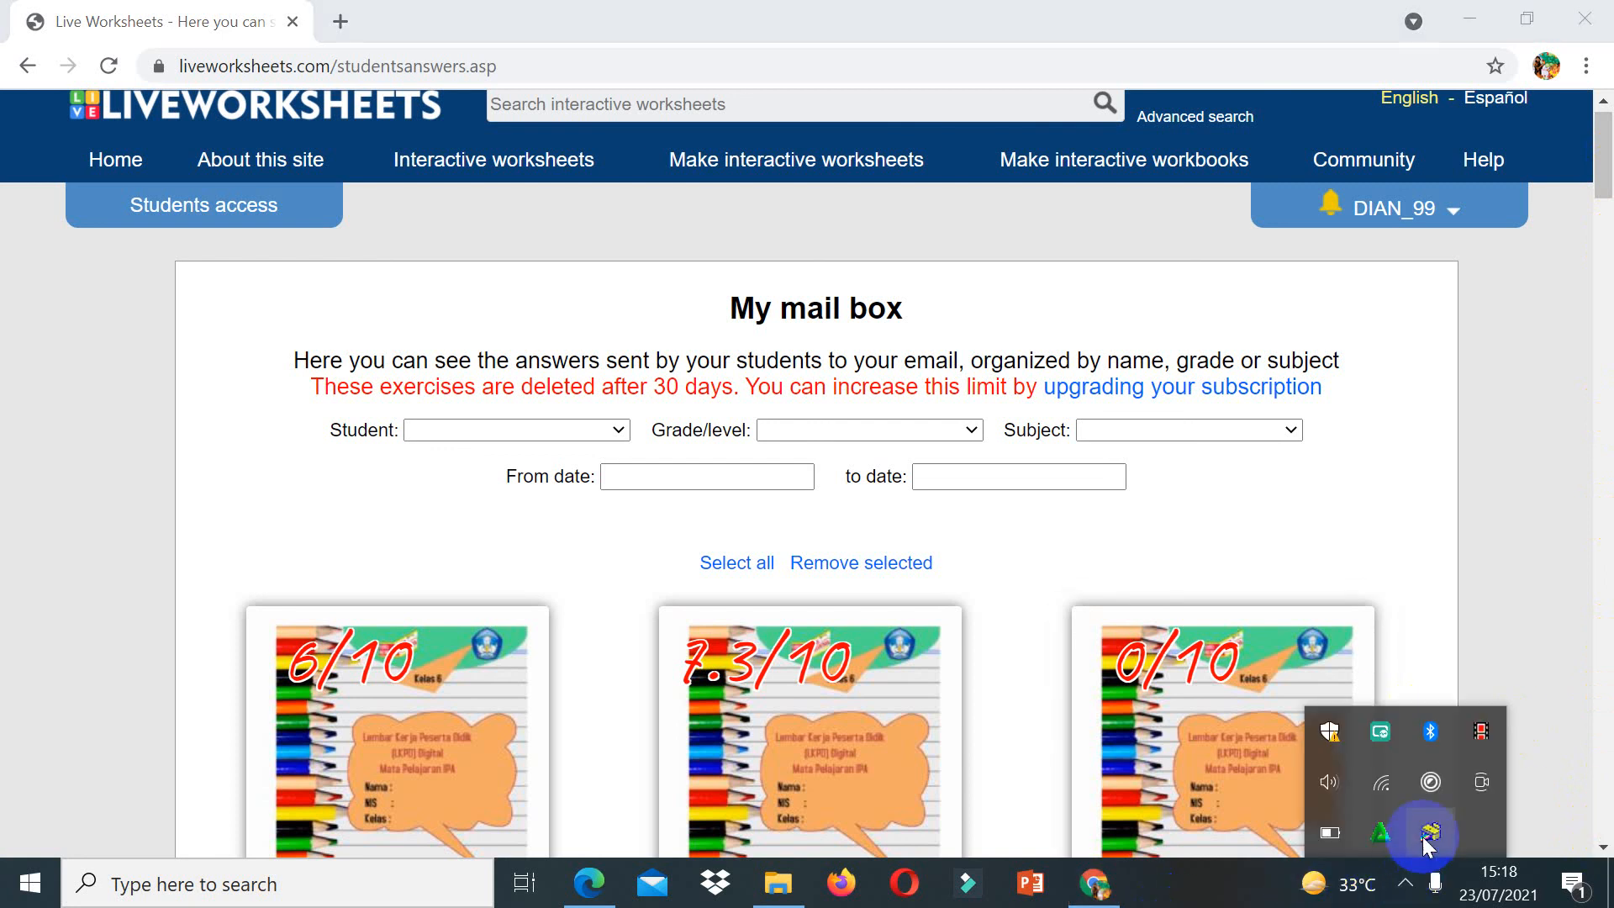